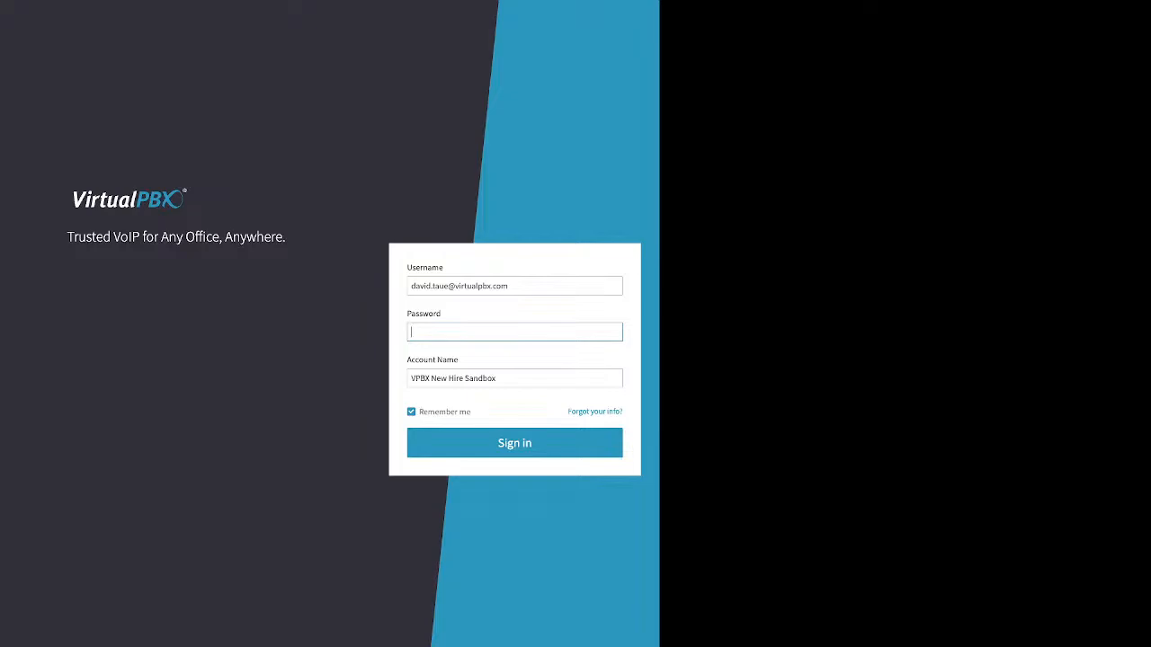
Examine the sign-in form's username, password and account name fields and the forgotten-info link
{"action": "left_click_drag", "start_coordinate": [444, 268], "coordinate": [406, 268]}
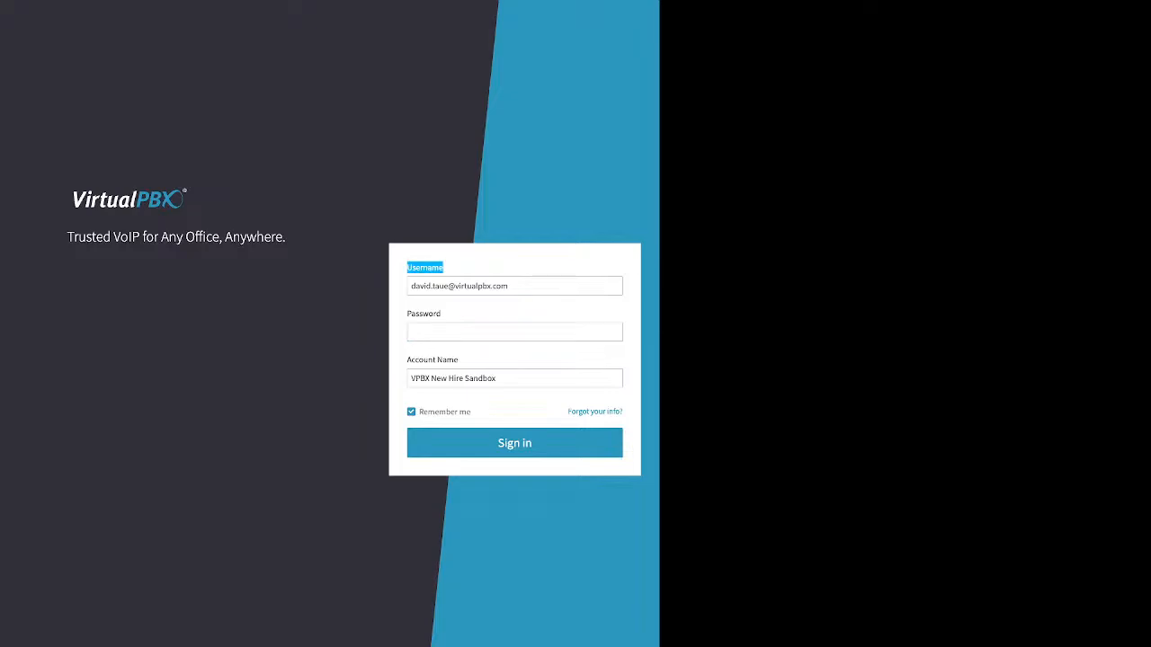
{"action": "left_click_drag", "start_coordinate": [442, 314], "coordinate": [406, 314]}
{"action": "left_click_drag", "start_coordinate": [458, 360], "coordinate": [406, 360]}
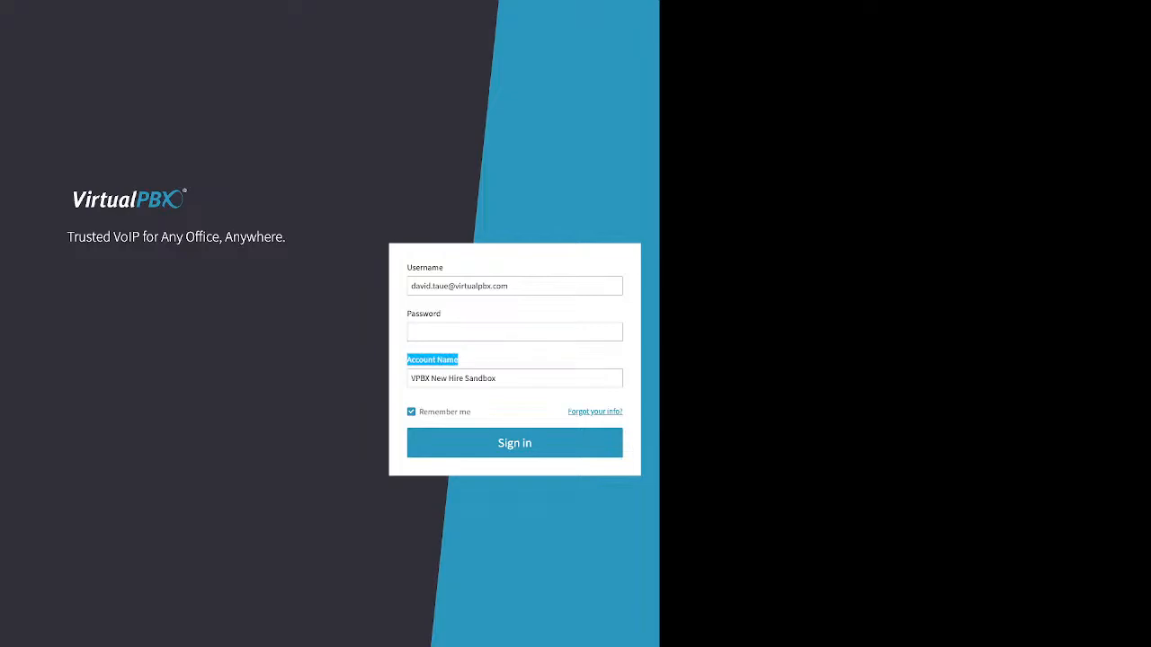
{"action": "left_click_drag", "start_coordinate": [569, 412], "coordinate": [621, 411]}
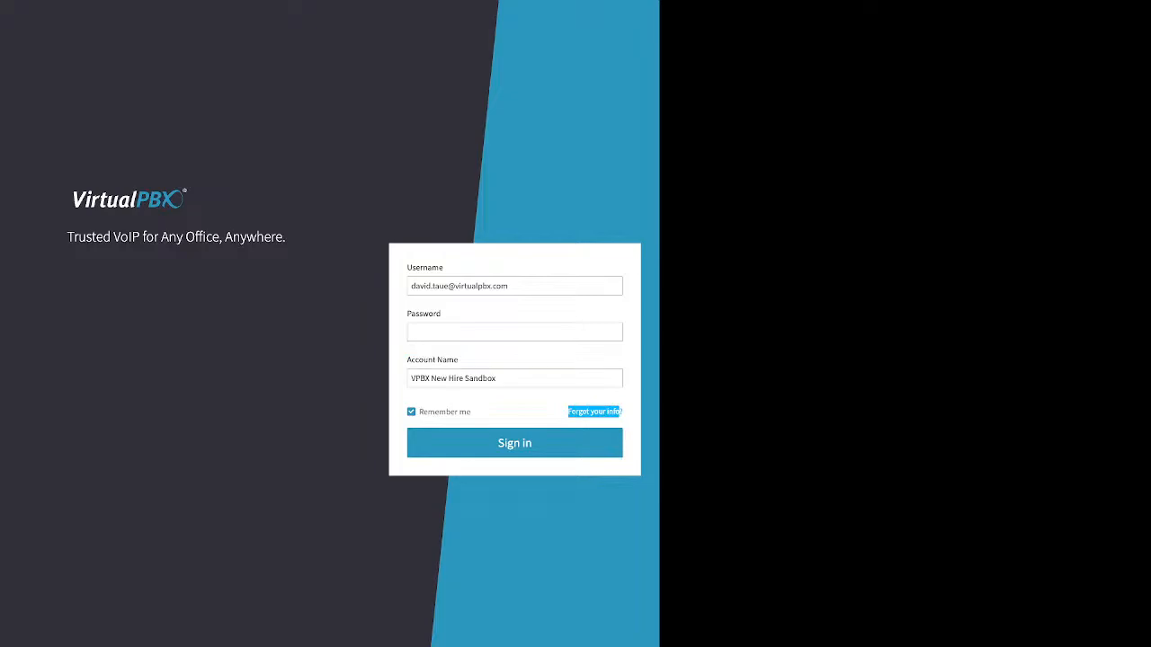
Open the password recovery form, review its email, account name and phone number fields, and return to sign in
{"action": "left_click", "coordinate": [594, 412]}
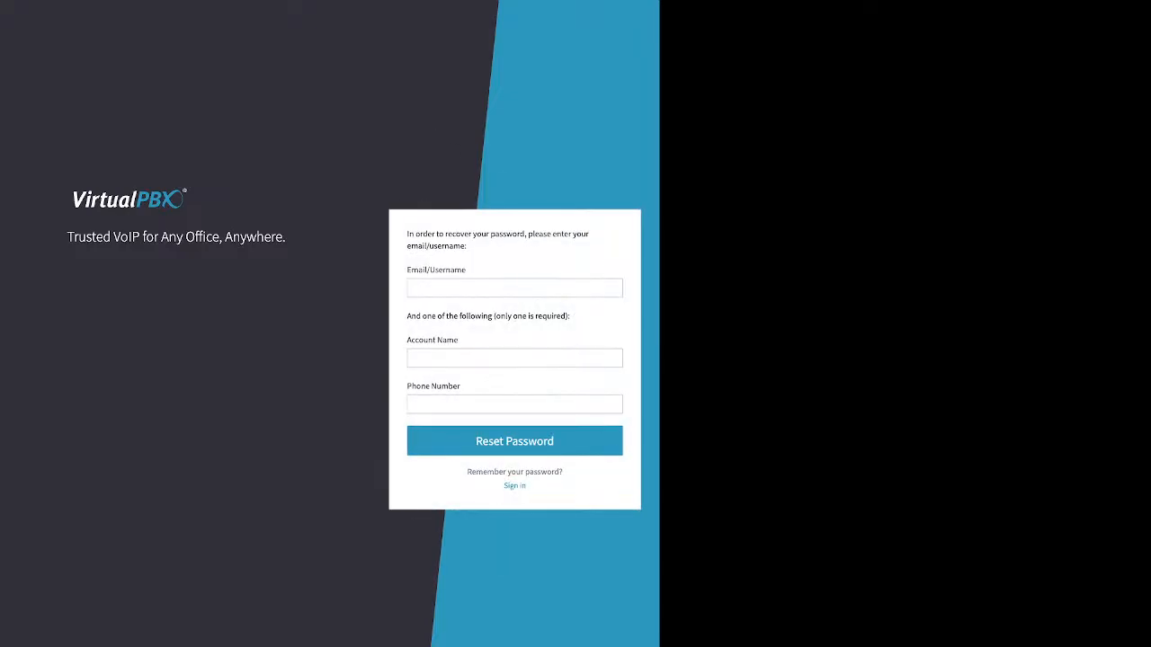
{"action": "triple_click", "coordinate": [435, 270]}
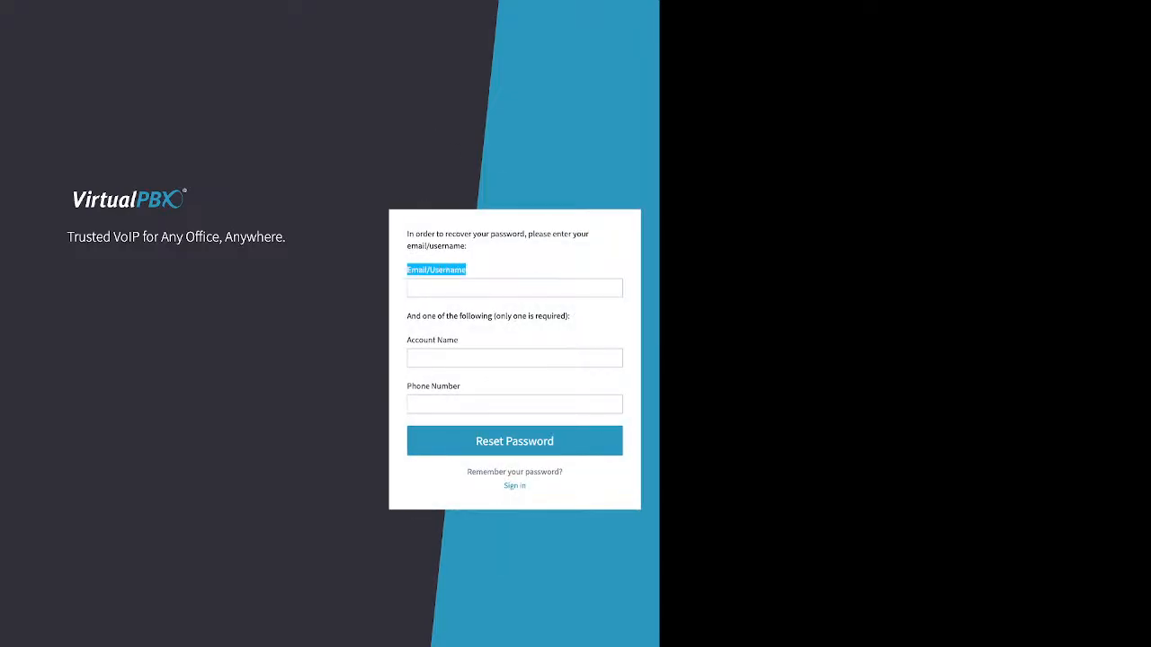
{"action": "left_click_drag", "start_coordinate": [406, 315], "coordinate": [570, 315]}
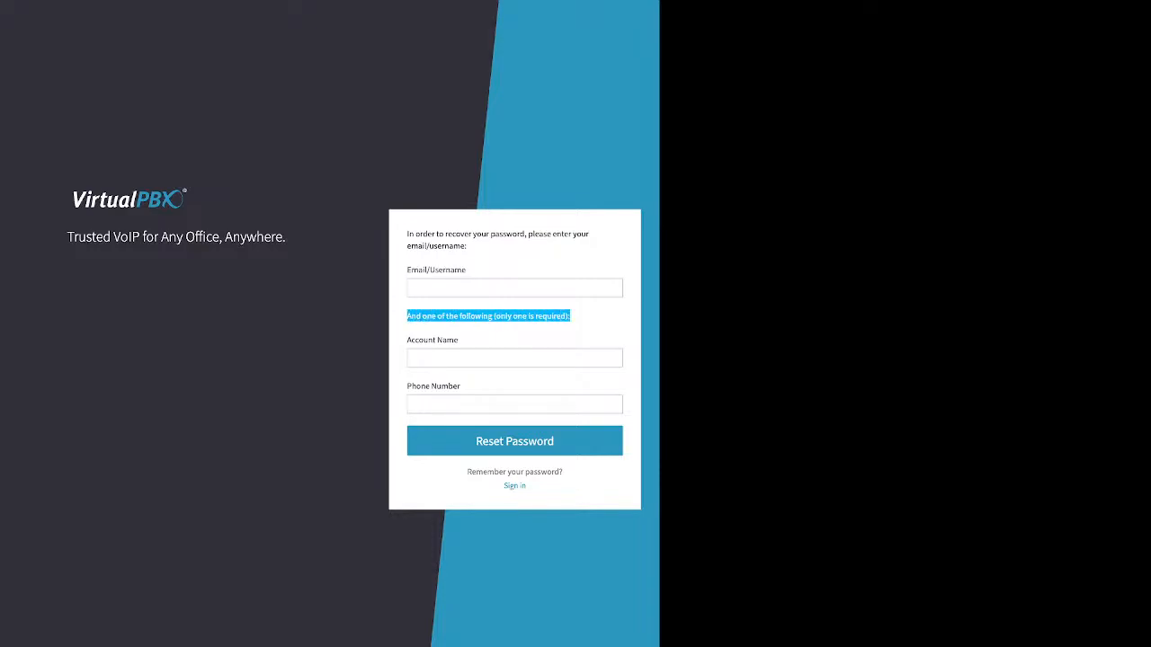
{"action": "triple_click", "coordinate": [433, 386]}
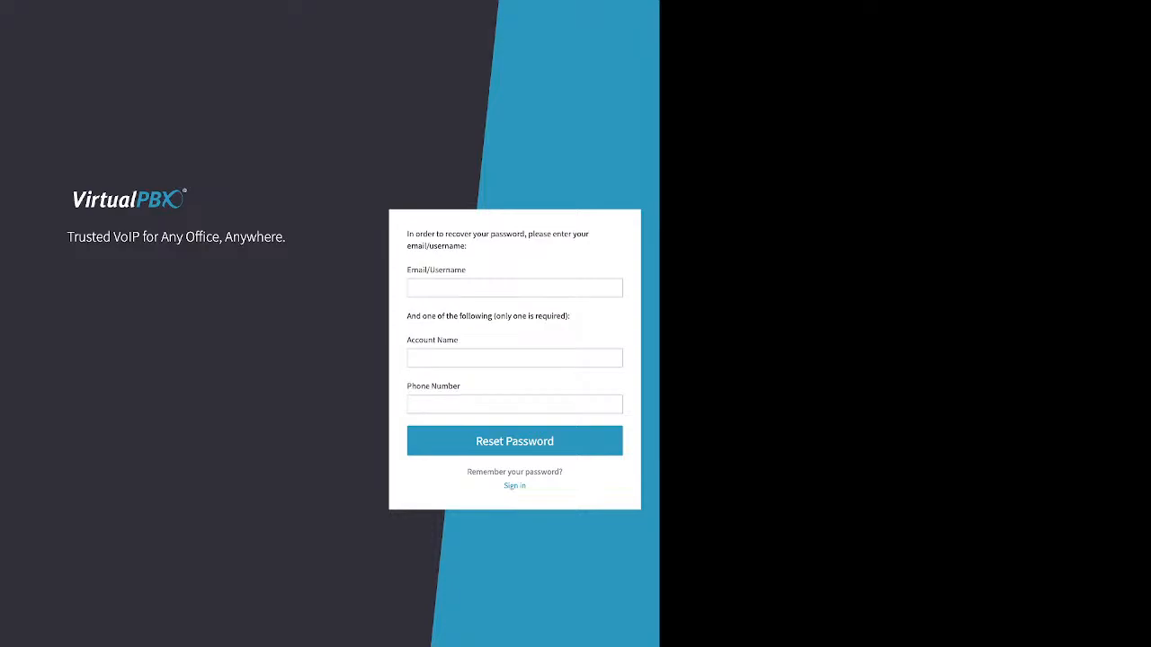
{"action": "left_click_drag", "start_coordinate": [459, 340], "coordinate": [406, 232]}
{"action": "left_click", "coordinate": [407, 340]}
{"action": "left_click", "coordinate": [500, 358]}
{"action": "left_click_drag", "start_coordinate": [459, 339], "coordinate": [417, 339]}
{"action": "left_click", "coordinate": [499, 405]}
{"action": "left_click_drag", "start_coordinate": [461, 386], "coordinate": [416, 386]}
{"action": "left_click", "coordinate": [514, 358]}
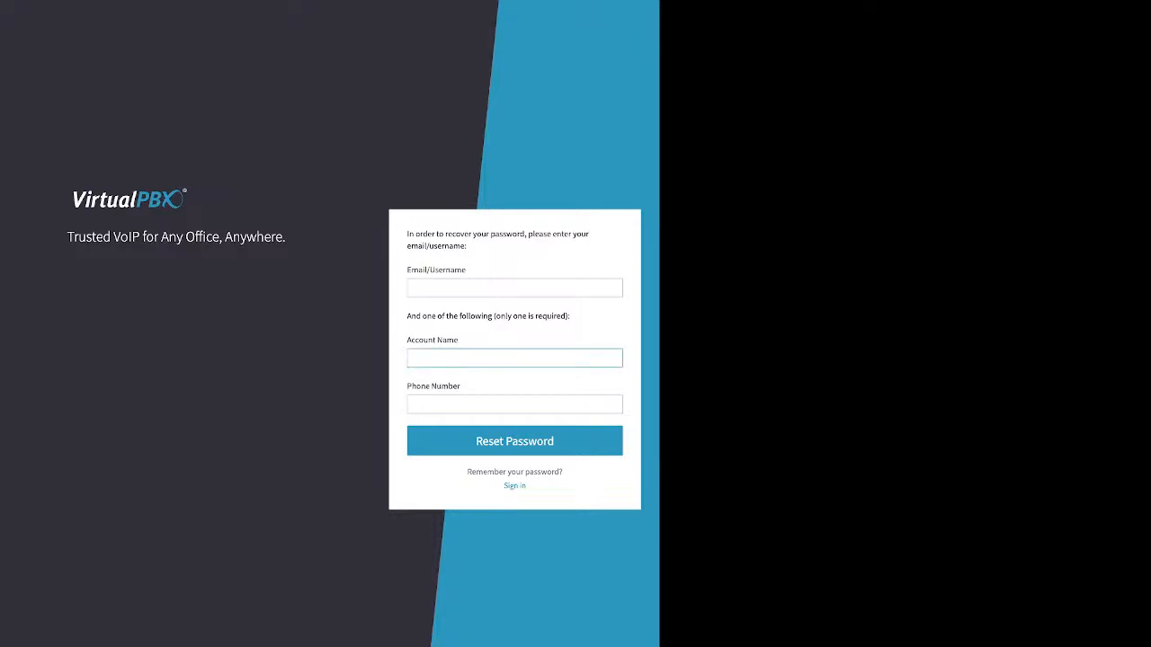
{"action": "triple_click", "coordinate": [434, 387]}
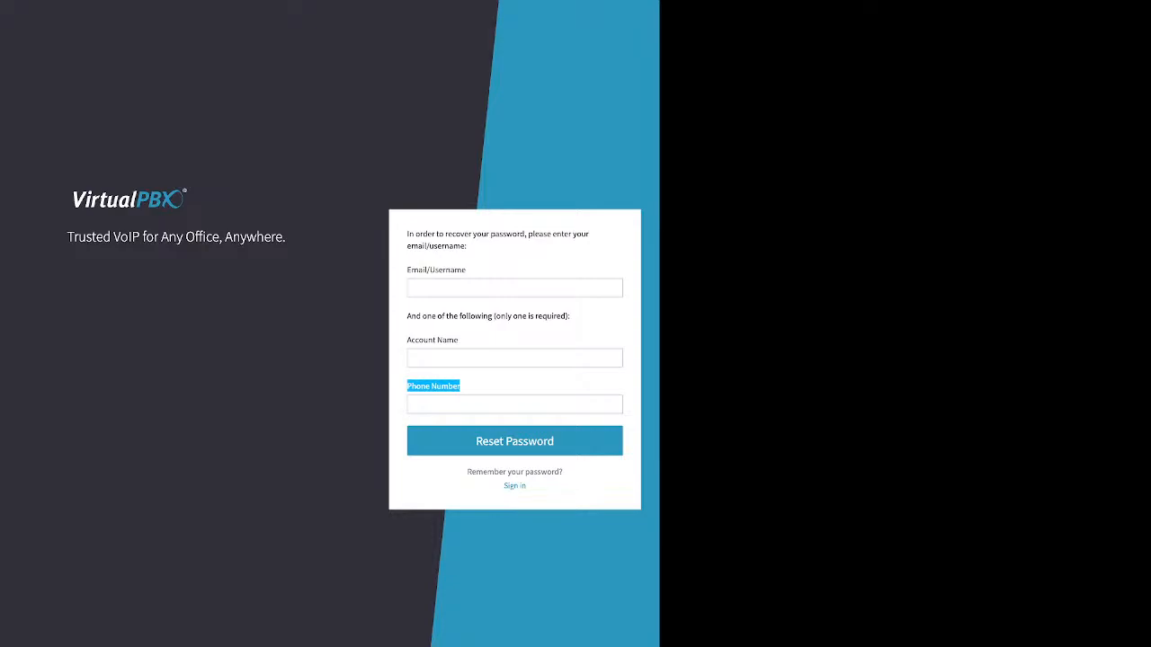
{"action": "left_click", "coordinate": [515, 485]}
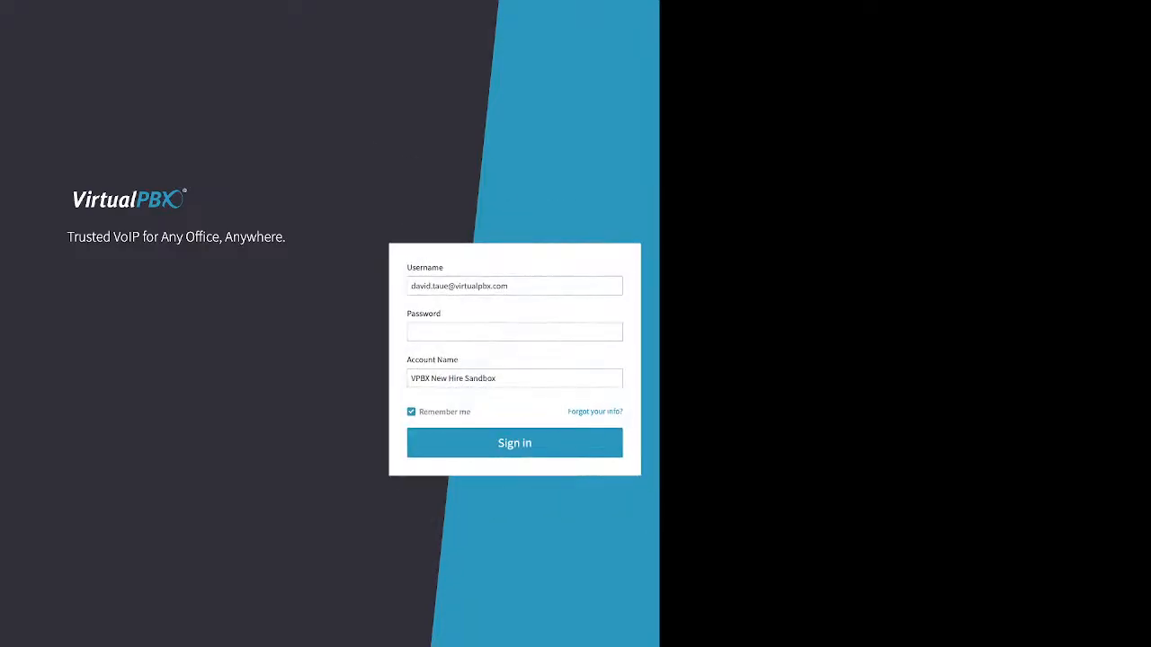
Enter the account password and sign in to the account dashboard
{"action": "left_click", "coordinate": [514, 333]}
{"action": "type", "text": "•••••••"}
{"action": "left_click_drag", "start_coordinate": [419, 412], "coordinate": [471, 411]}
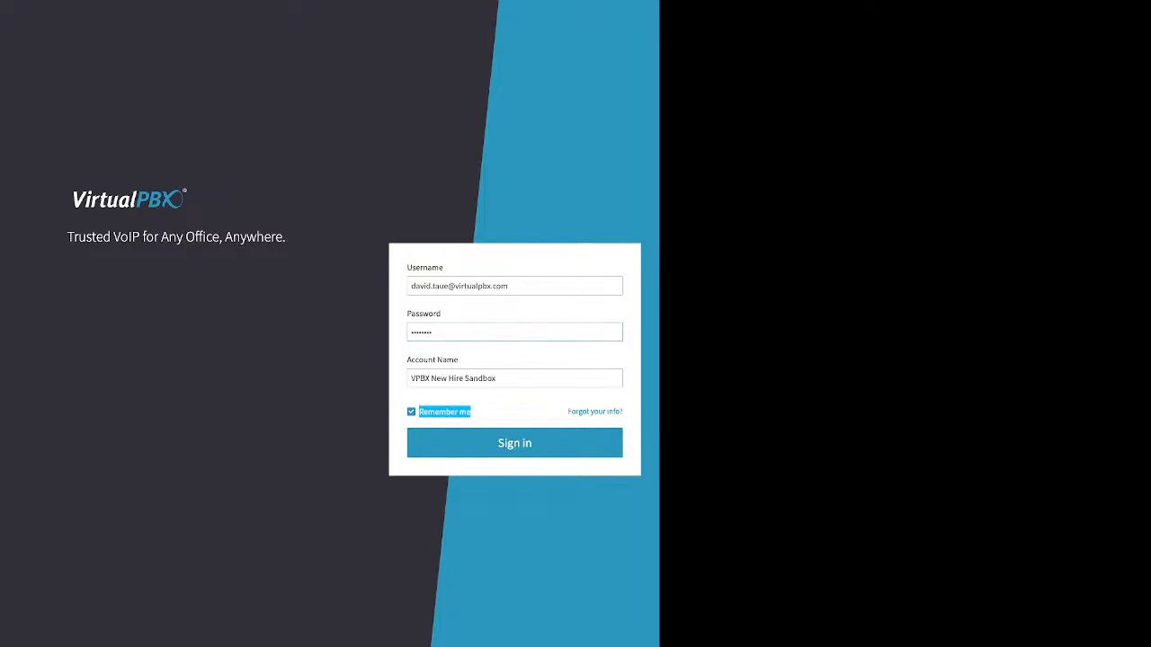
{"action": "left_click", "coordinate": [514, 443]}
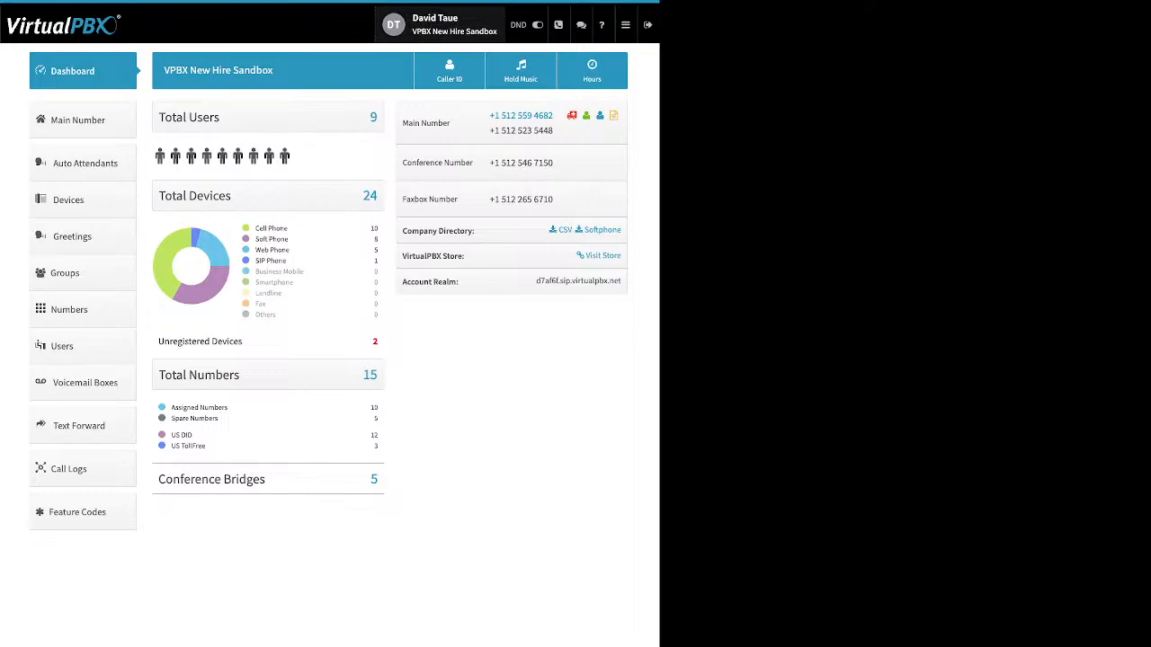
Open the user settings and expand then collapse the password and email entries
{"action": "left_click", "coordinate": [440, 24]}
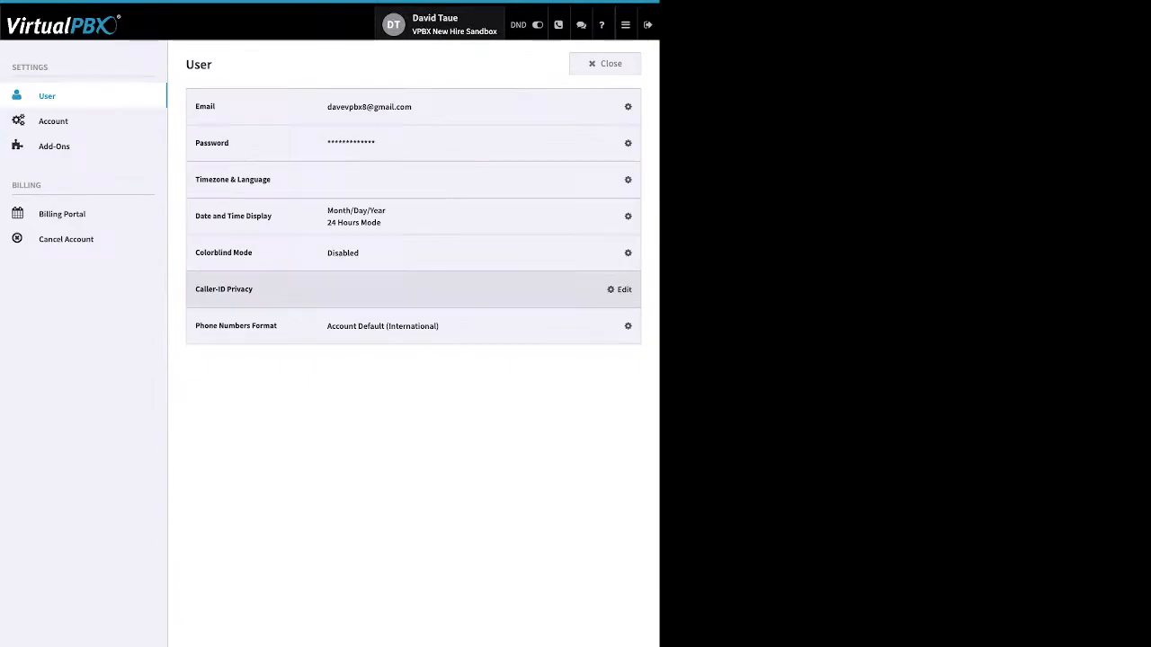
{"action": "left_click", "coordinate": [620, 143]}
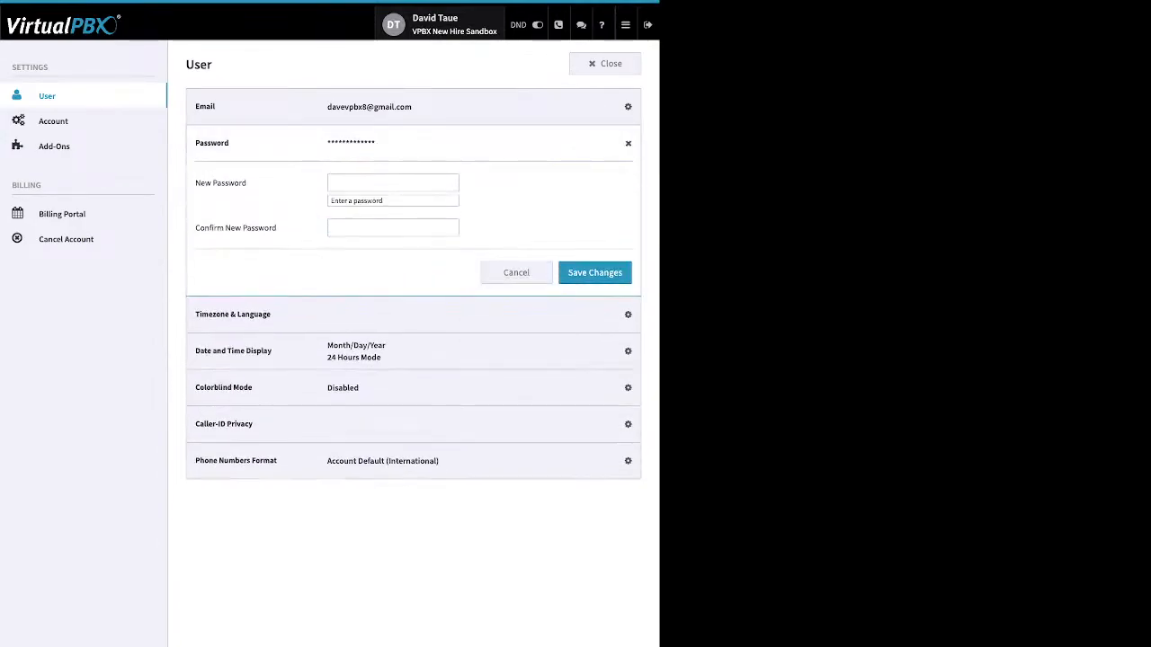
{"action": "left_click", "coordinate": [622, 143]}
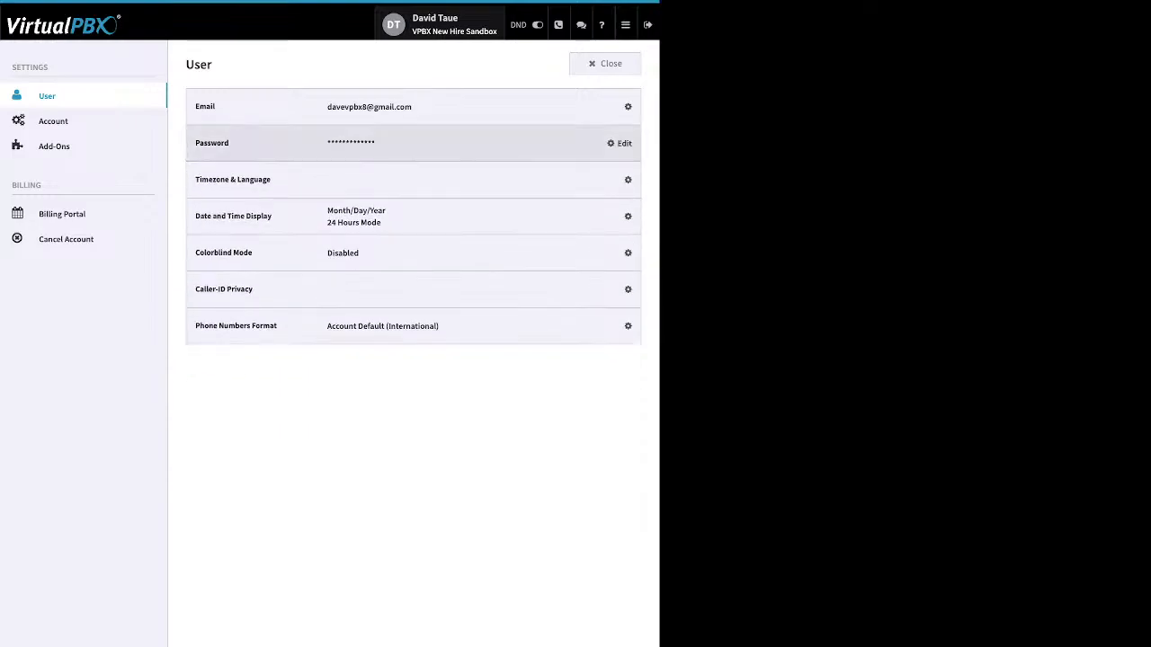
{"action": "left_click", "coordinate": [628, 106]}
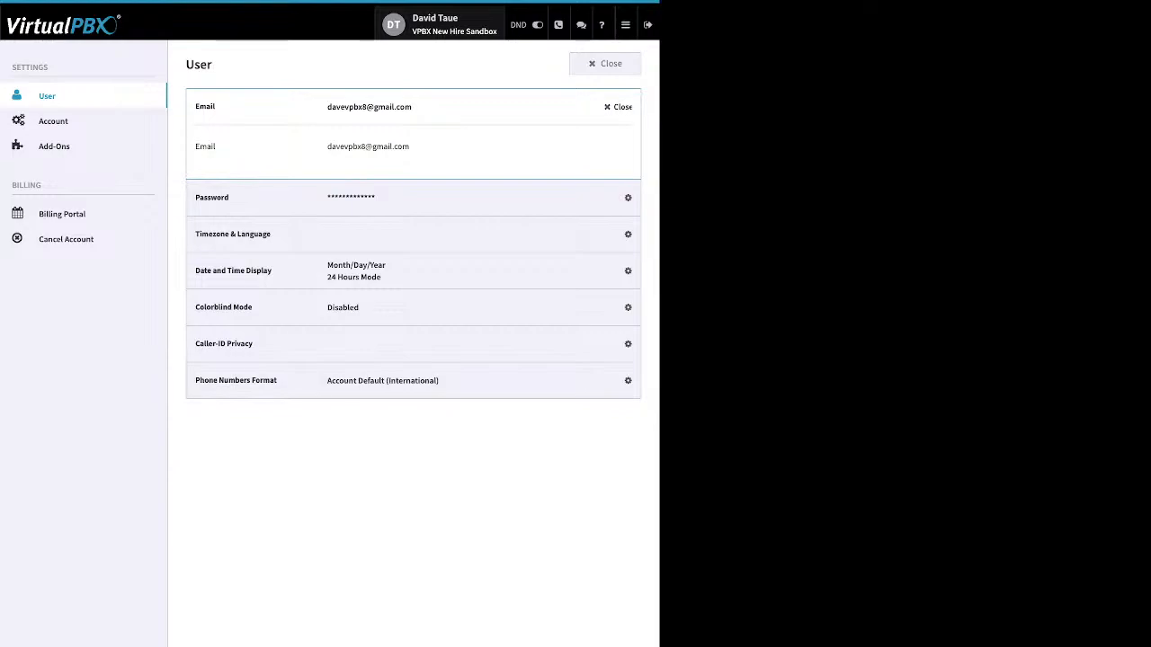
{"action": "left_click", "coordinate": [622, 106]}
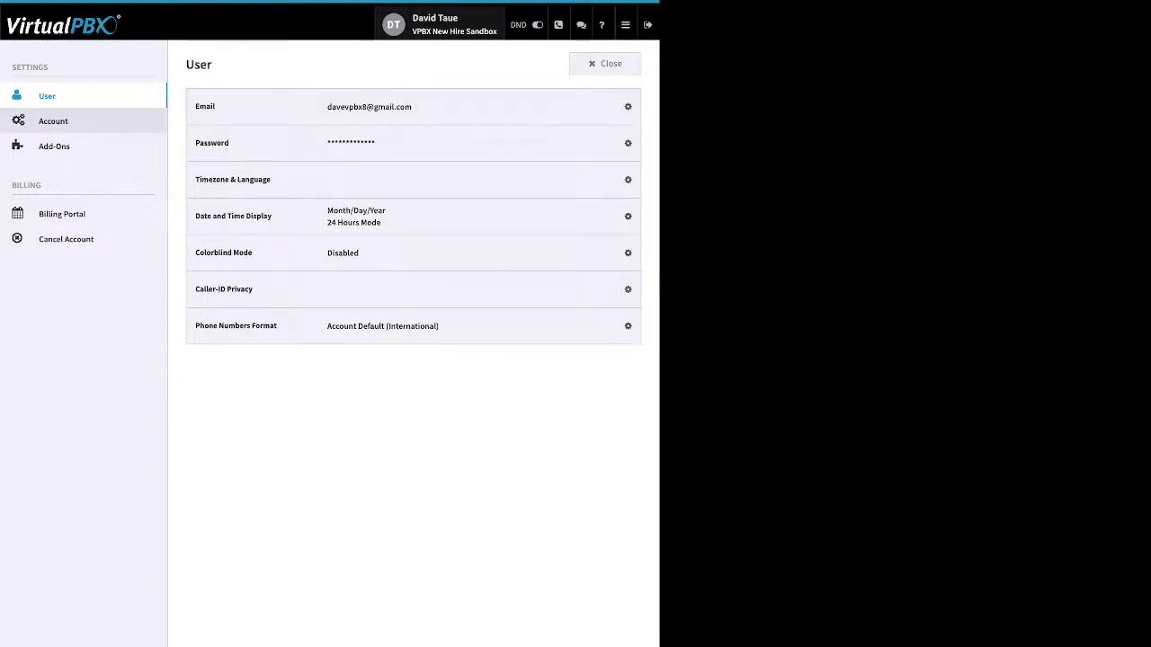
Review the account settings, expanding the technical contact and timezone & language entries and cancelling without saving
{"action": "left_click", "coordinate": [53, 120]}
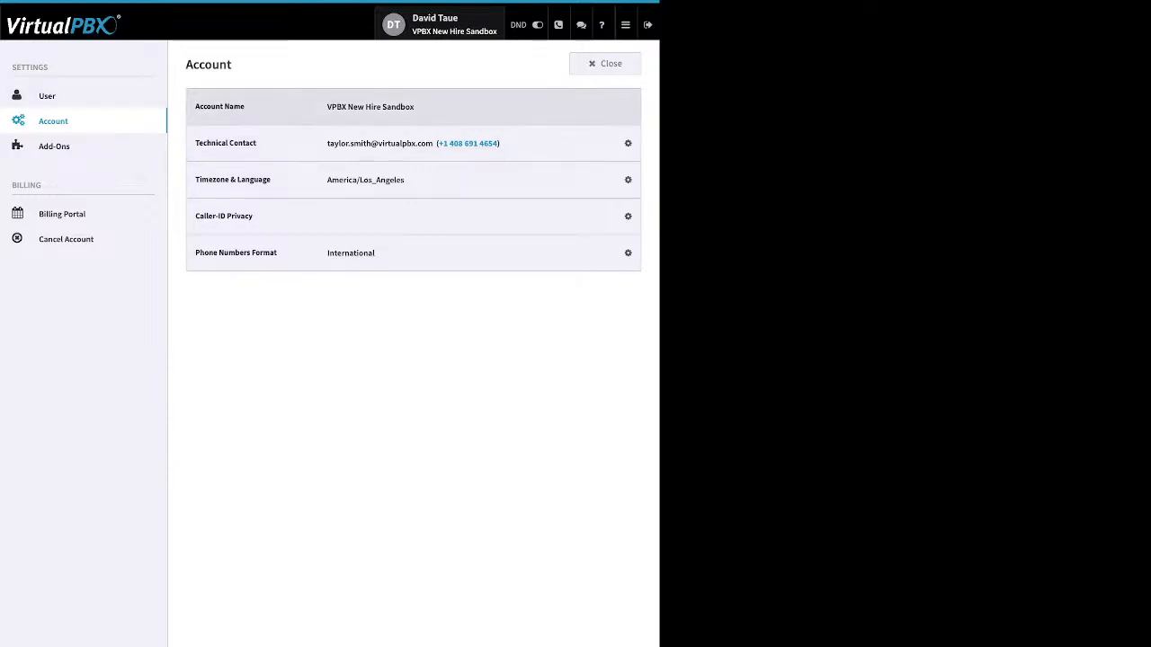
{"action": "left_click", "coordinate": [624, 142]}
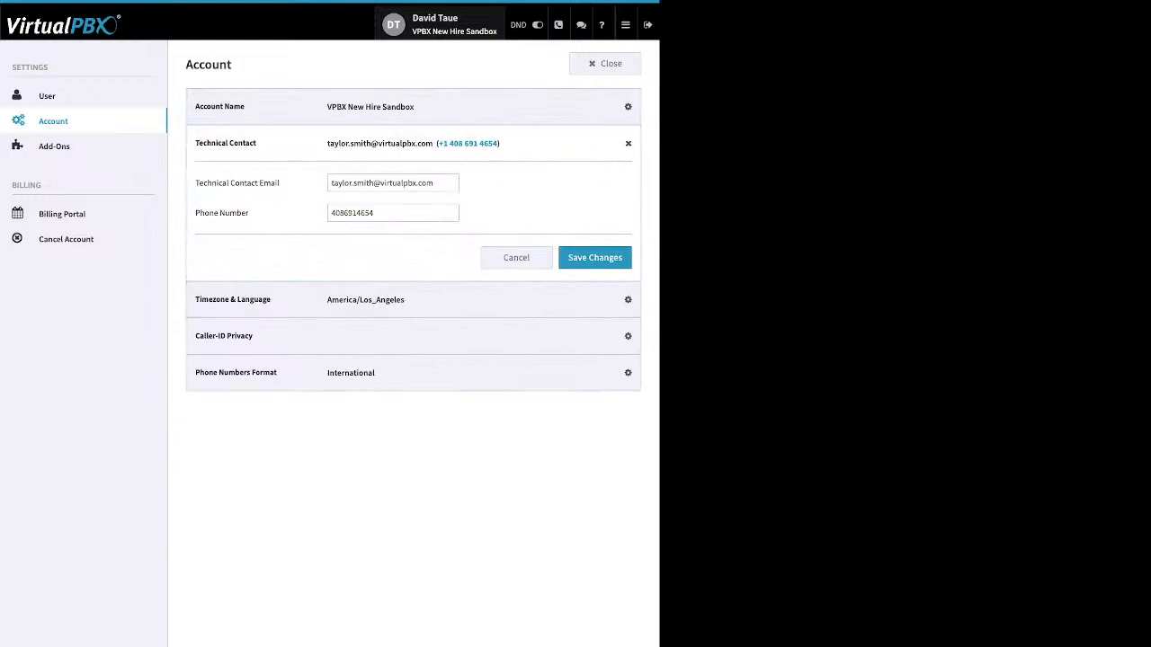
{"action": "left_click", "coordinate": [623, 143]}
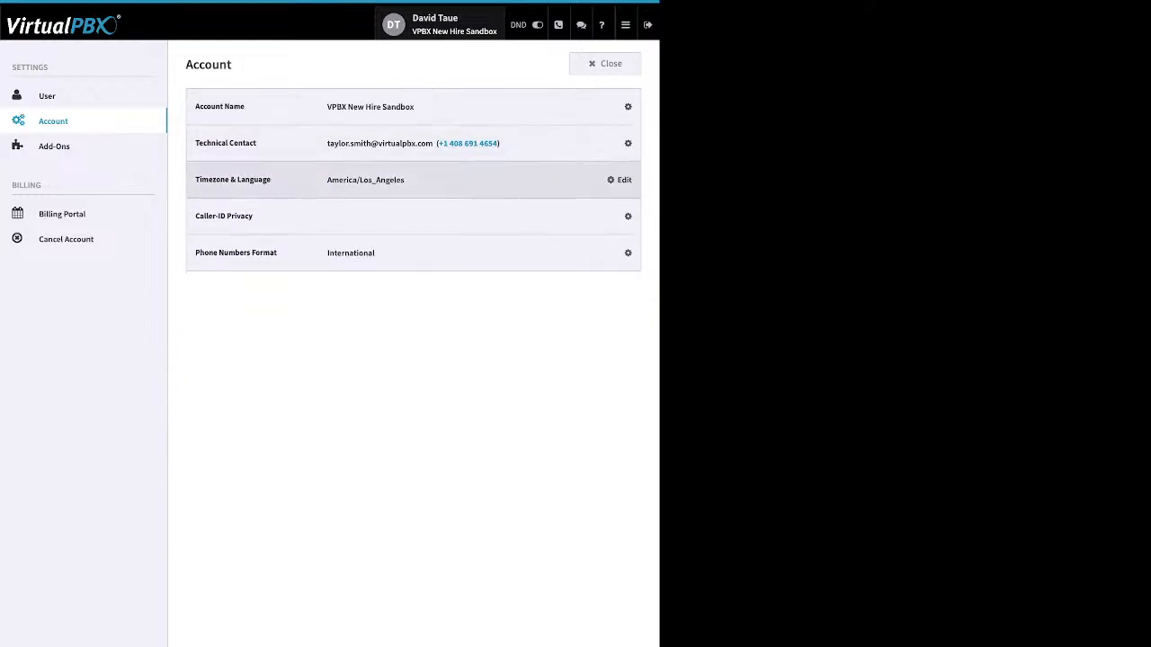
{"action": "left_click", "coordinate": [620, 180]}
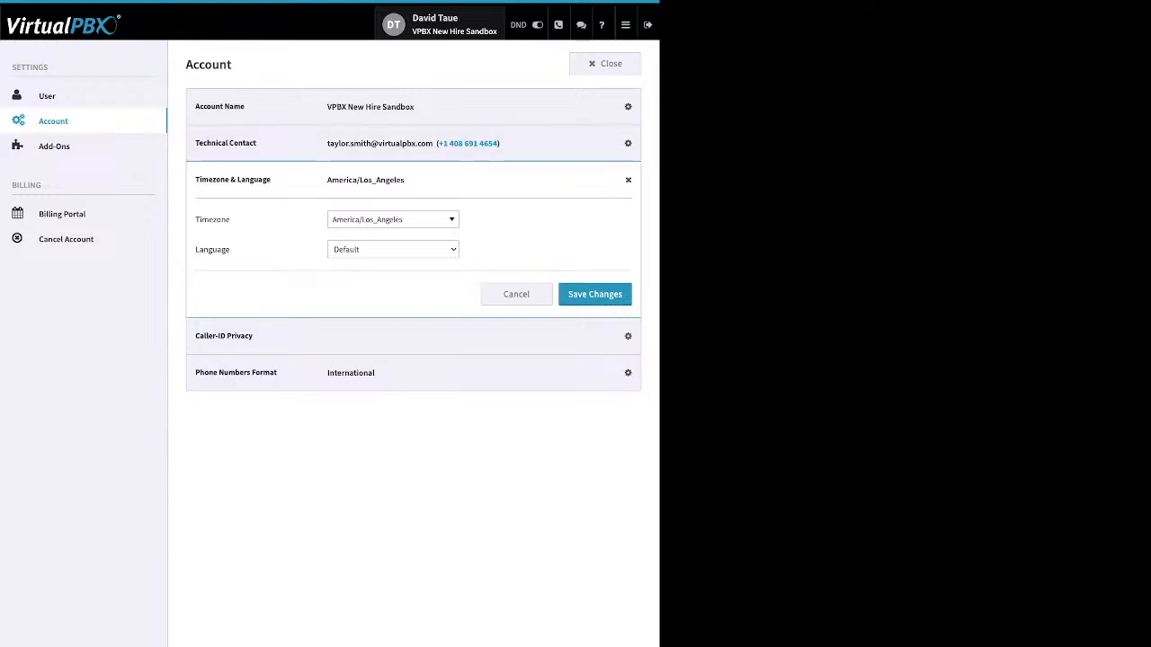
{"action": "left_click", "coordinate": [628, 143]}
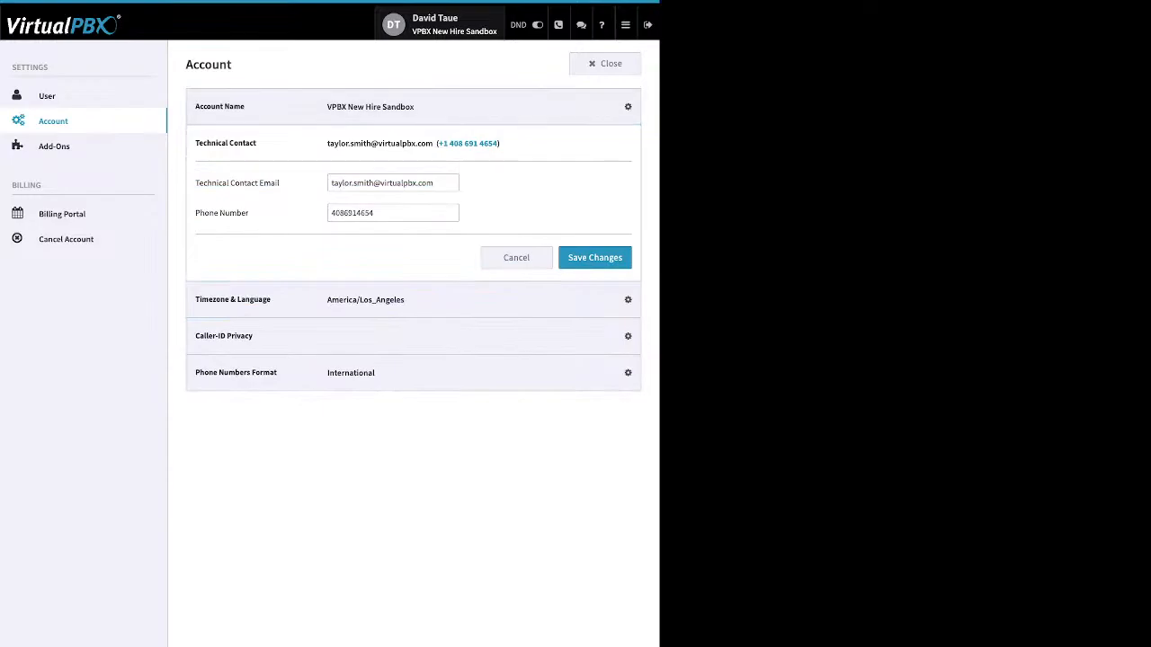
{"action": "left_click", "coordinate": [516, 257]}
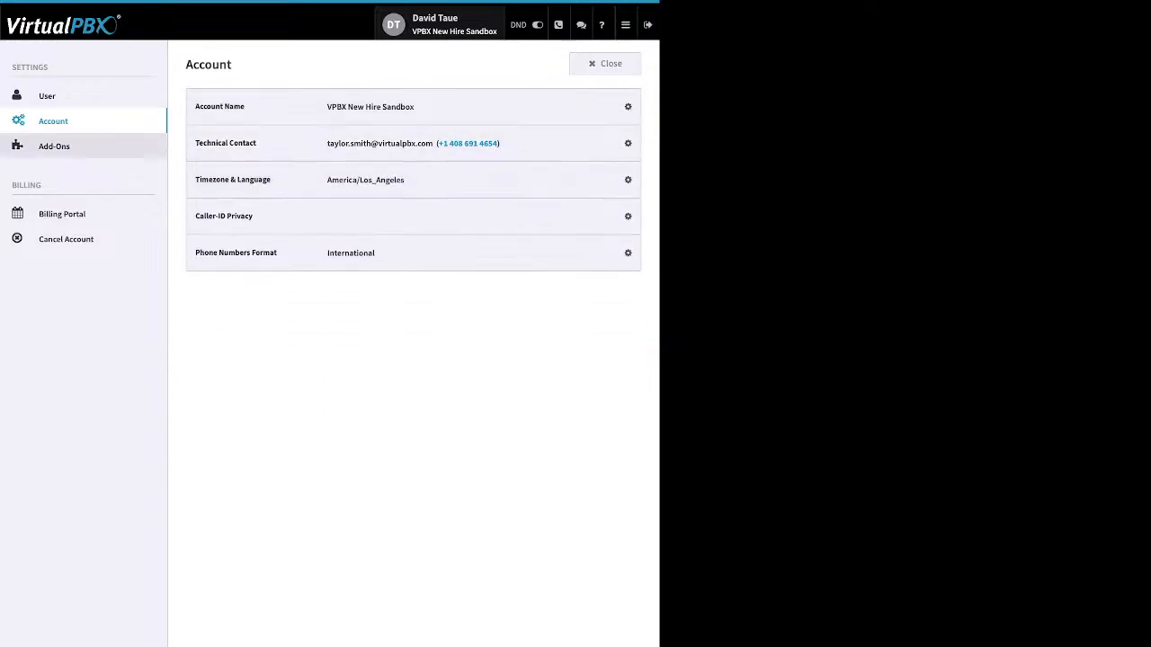
Browse the Add-Ons, Billing Portal and Cancel Account pages, then close the settings
{"action": "left_click", "coordinate": [54, 147]}
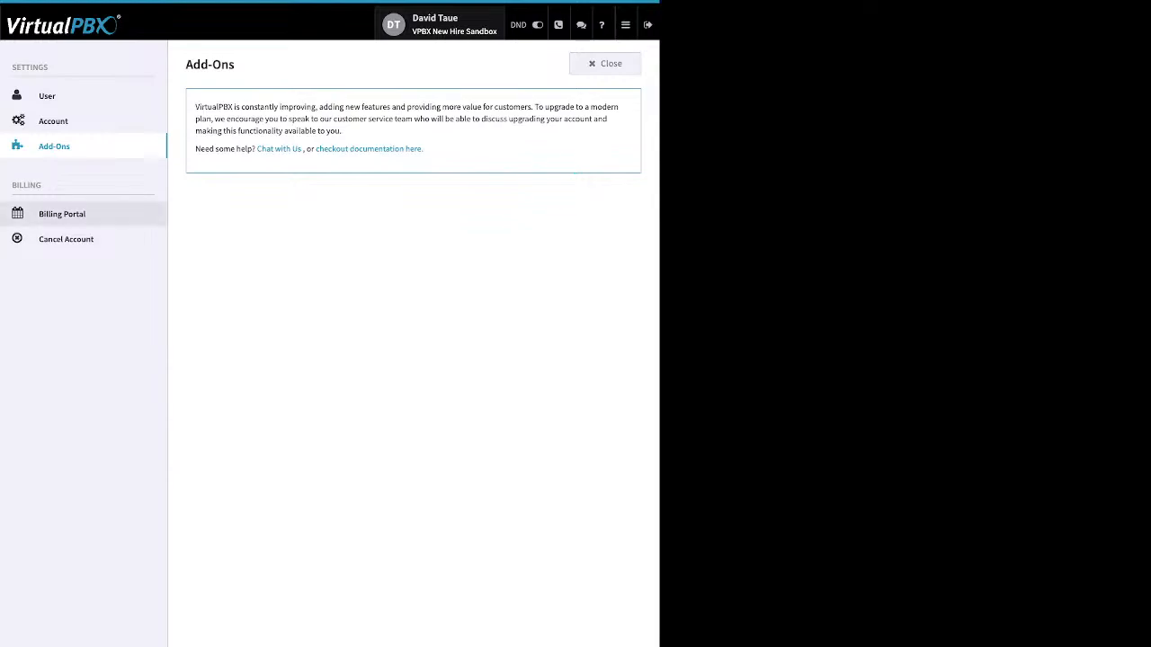
{"action": "left_click", "coordinate": [62, 214]}
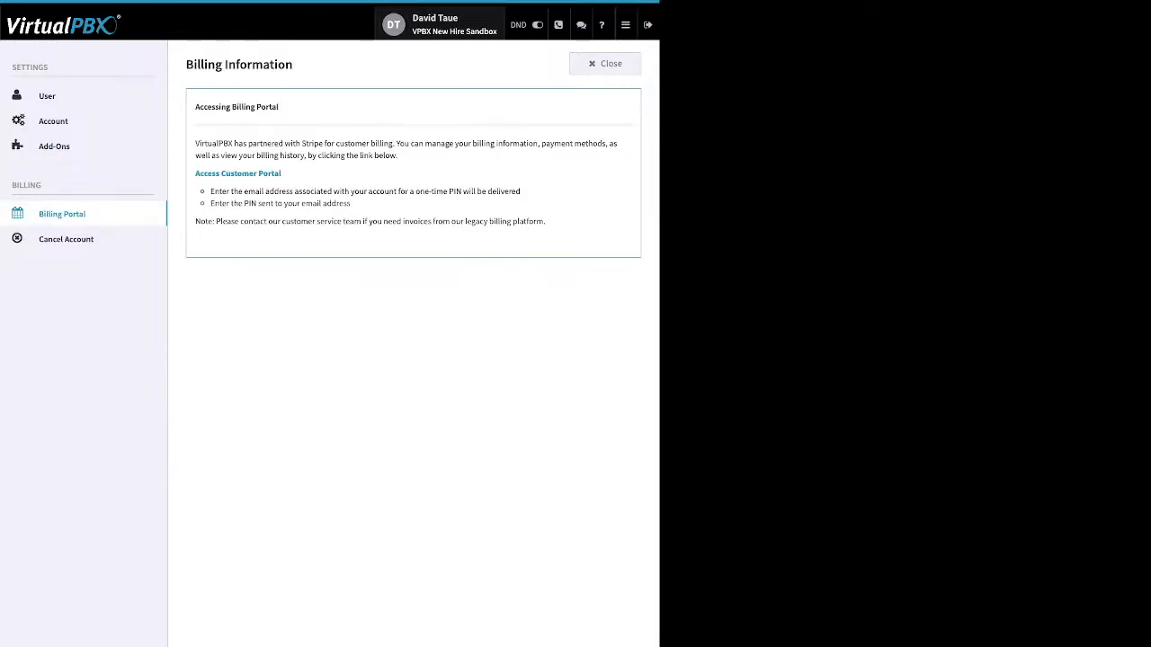
{"action": "left_click_drag", "start_coordinate": [281, 174], "coordinate": [216, 174]}
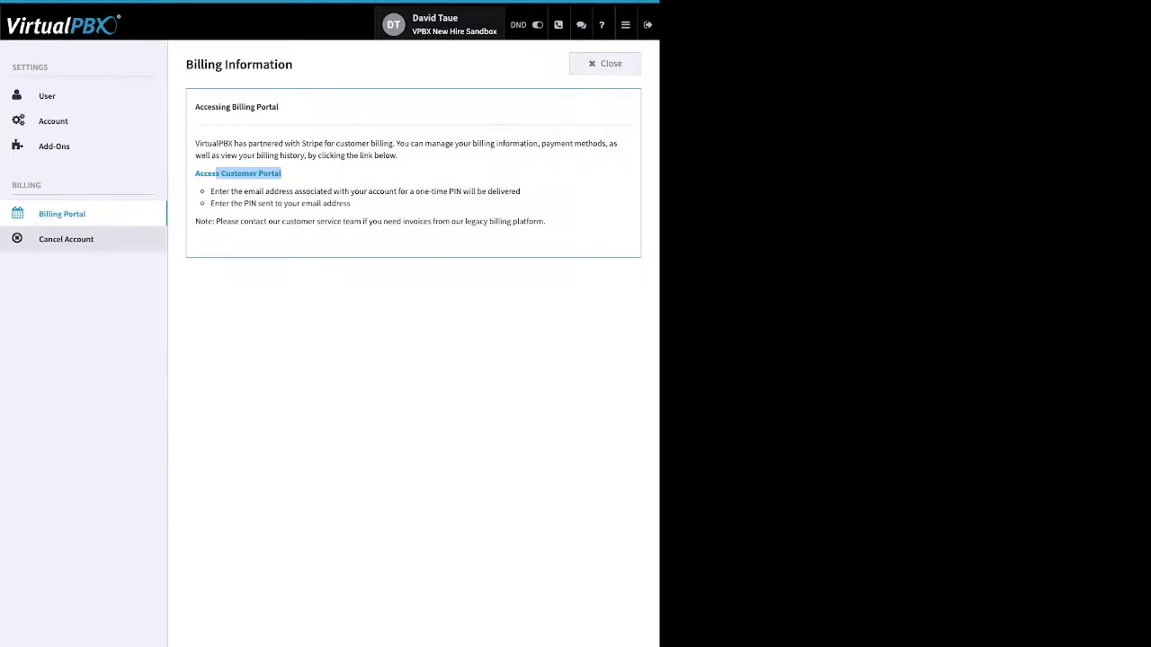
{"action": "left_click", "coordinate": [65, 239]}
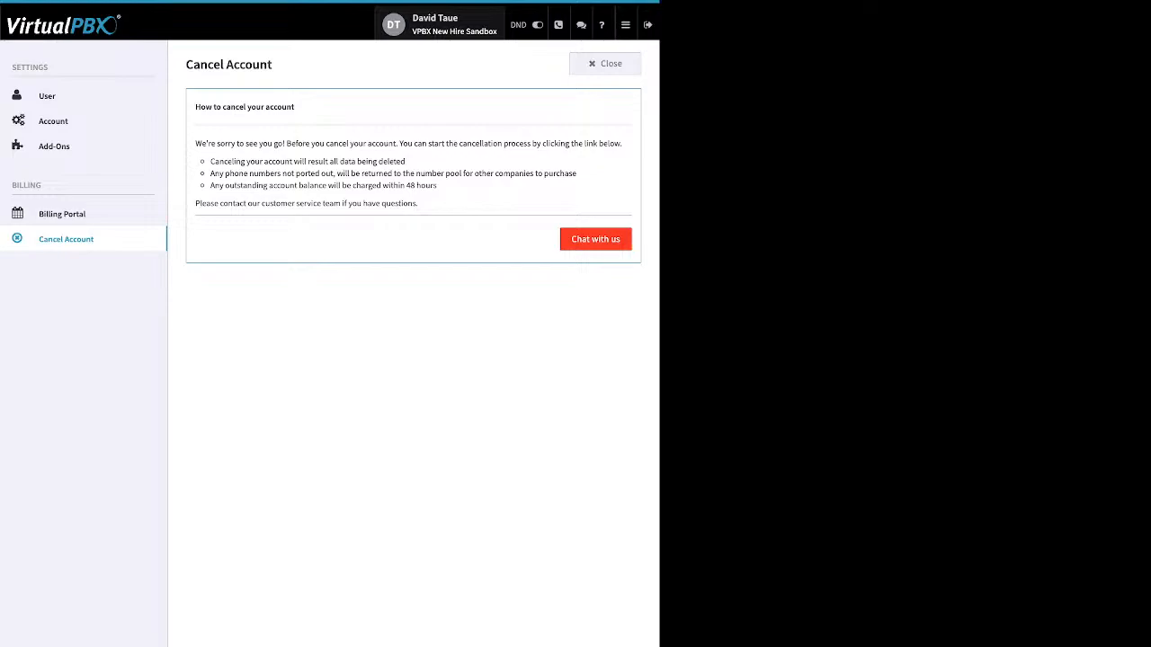
{"action": "left_click", "coordinate": [605, 63]}
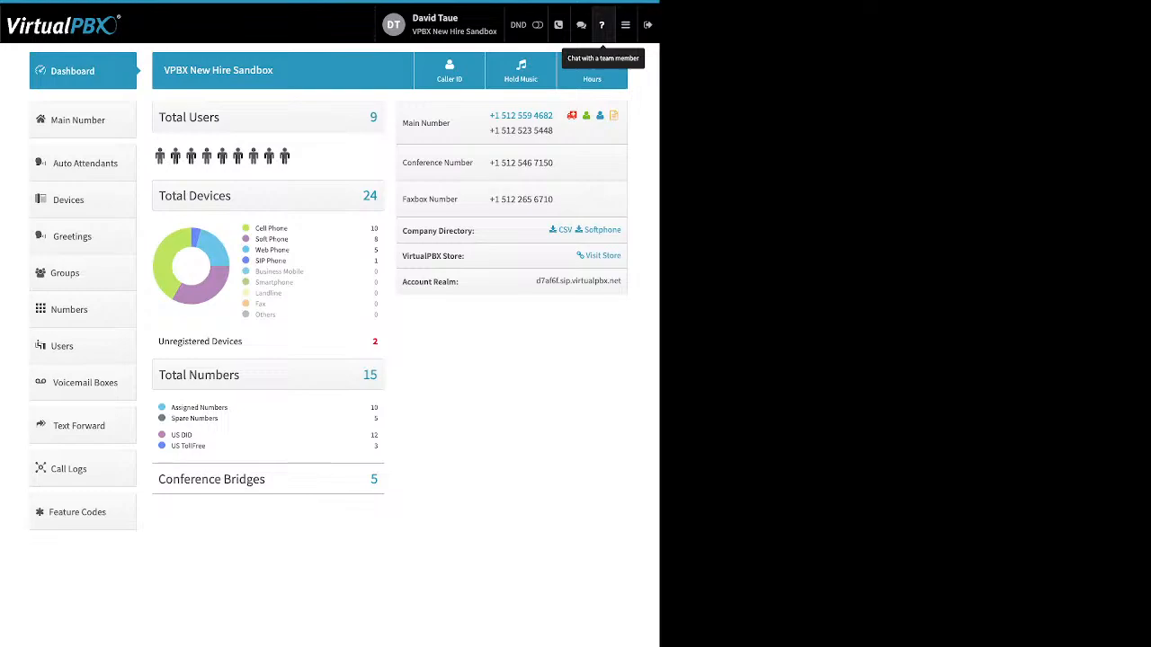
Examine the dashboard's device breakdown, unregistered devices, number types, conference bridges, company directory and store entries
{"action": "left_click", "coordinate": [624, 24]}
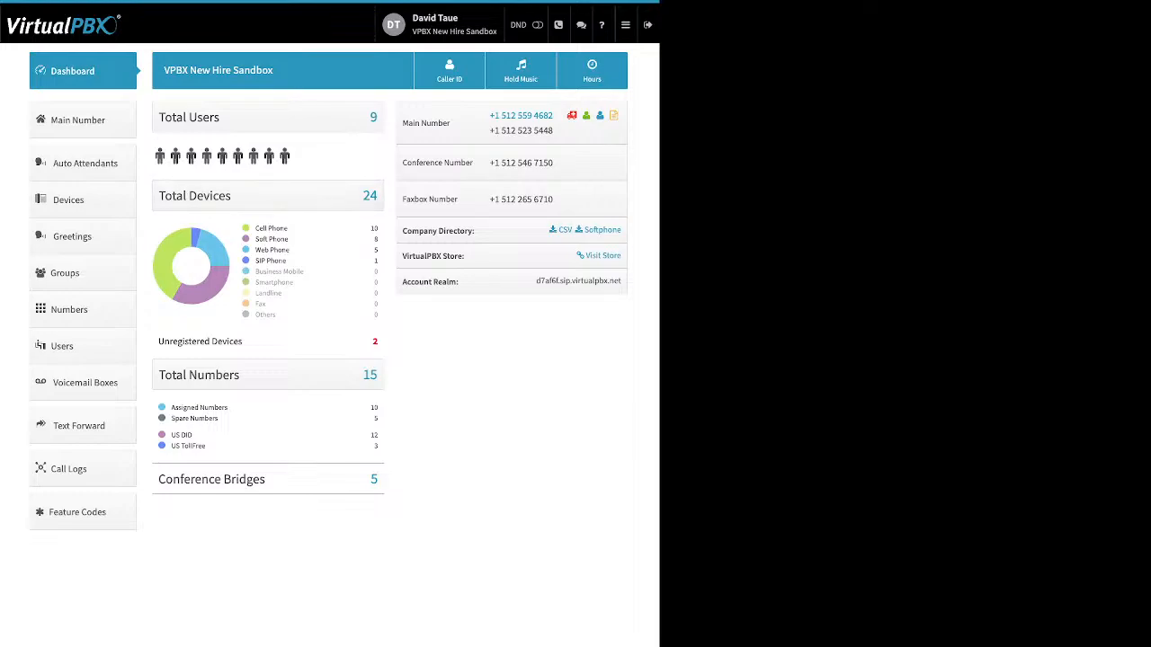
{"action": "triple_click", "coordinate": [278, 228]}
{"action": "left_click_drag", "start_coordinate": [290, 250], "coordinate": [255, 250]}
{"action": "left_click_drag", "start_coordinate": [286, 261], "coordinate": [262, 260]}
{"action": "left_click_drag", "start_coordinate": [244, 342], "coordinate": [169, 342]}
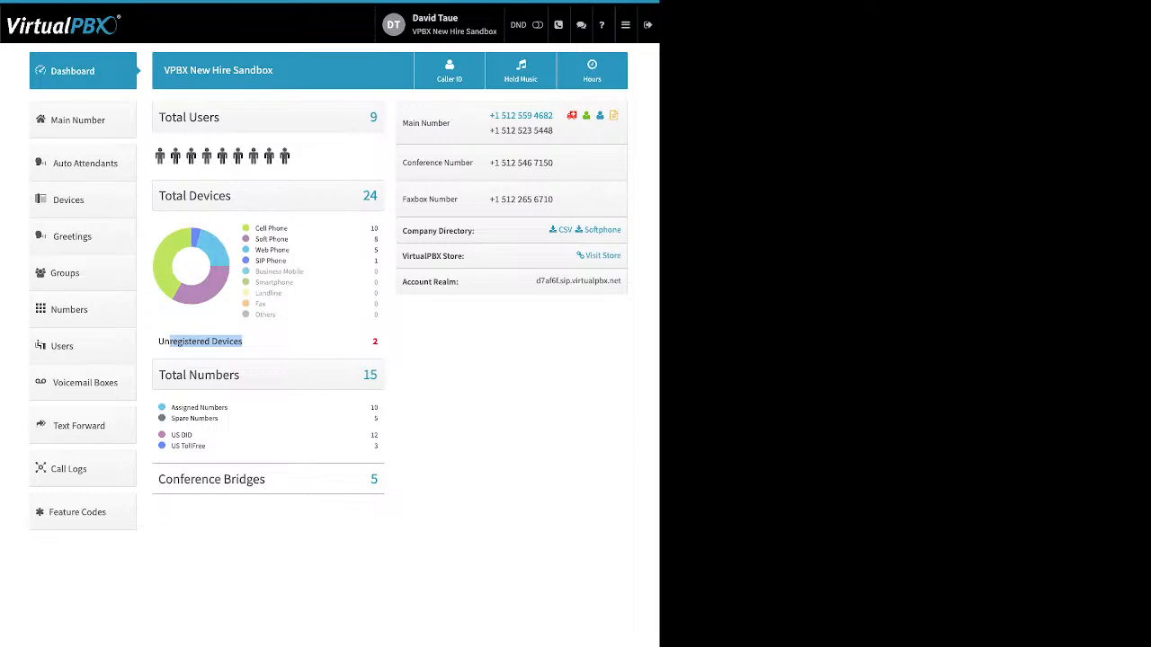
{"action": "left_click_drag", "start_coordinate": [223, 419], "coordinate": [171, 408]}
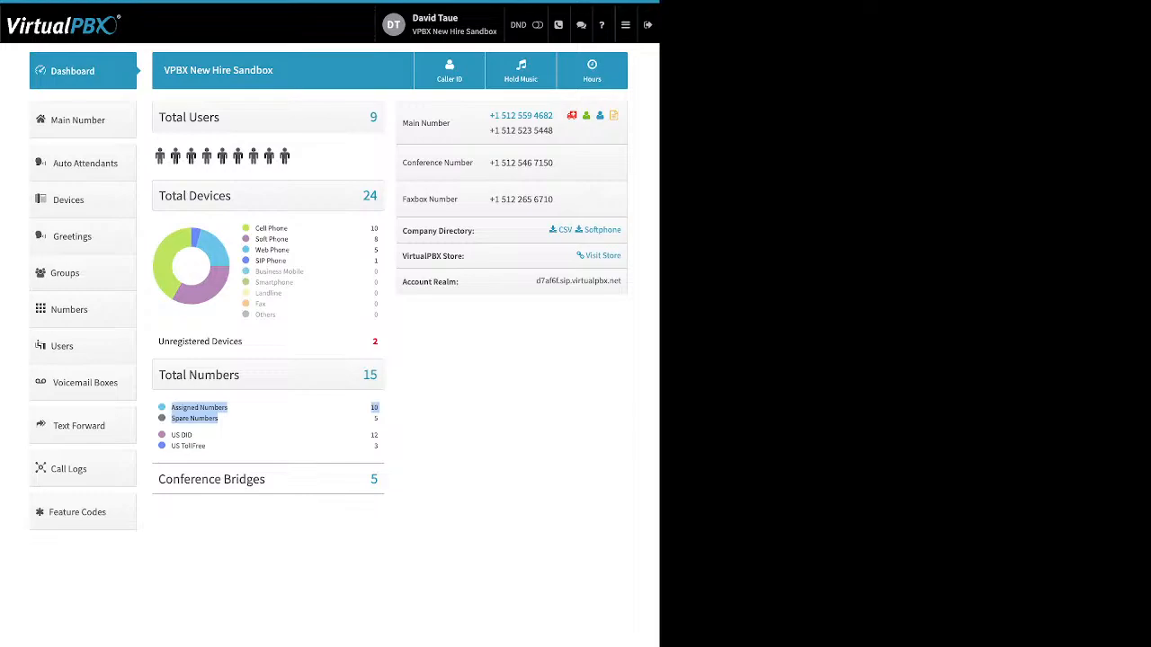
{"action": "left_click_drag", "start_coordinate": [206, 446], "coordinate": [171, 434]}
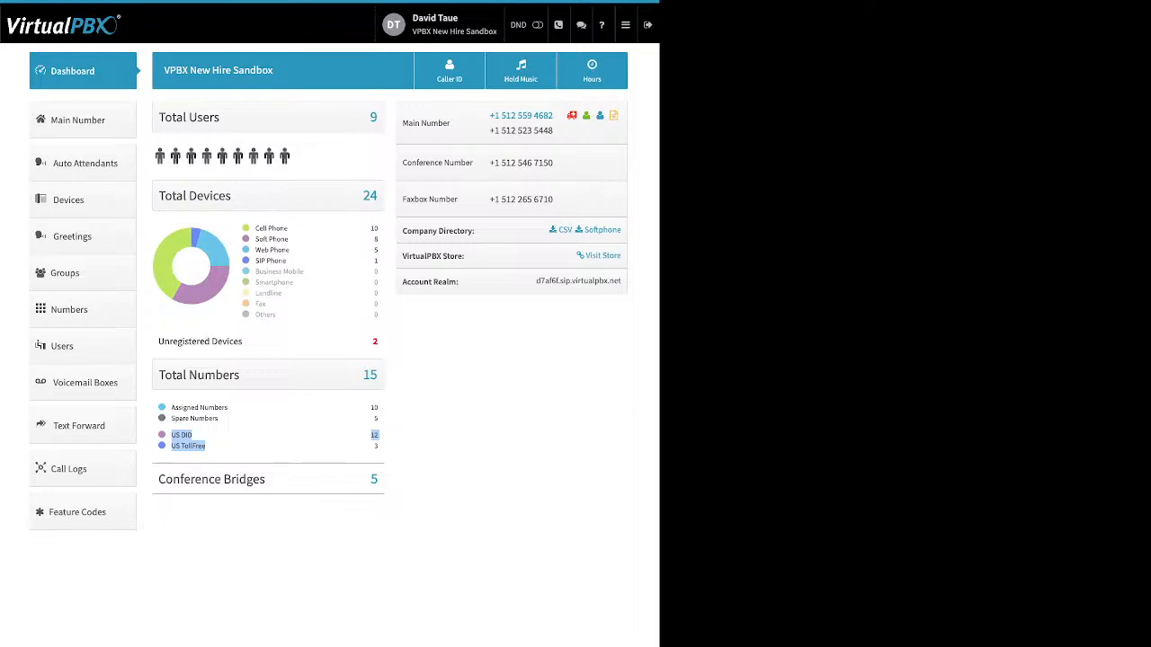
{"action": "left_click", "coordinate": [227, 436]}
{"action": "left_click_drag", "start_coordinate": [266, 480], "coordinate": [194, 479]}
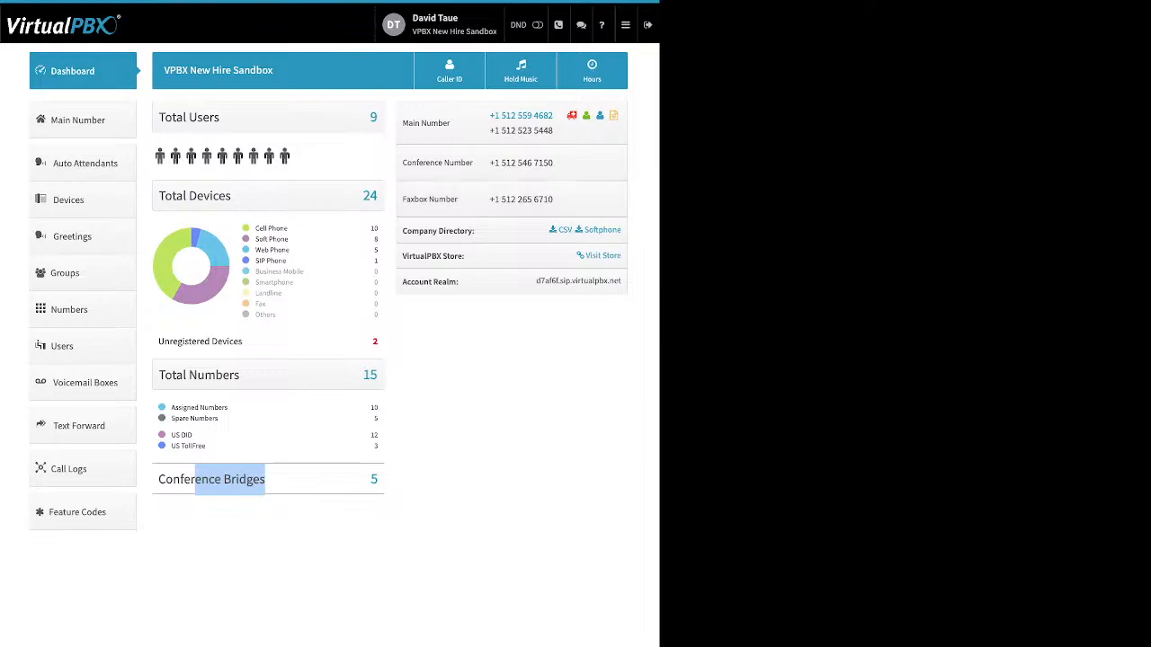
{"action": "triple_click", "coordinate": [438, 230]}
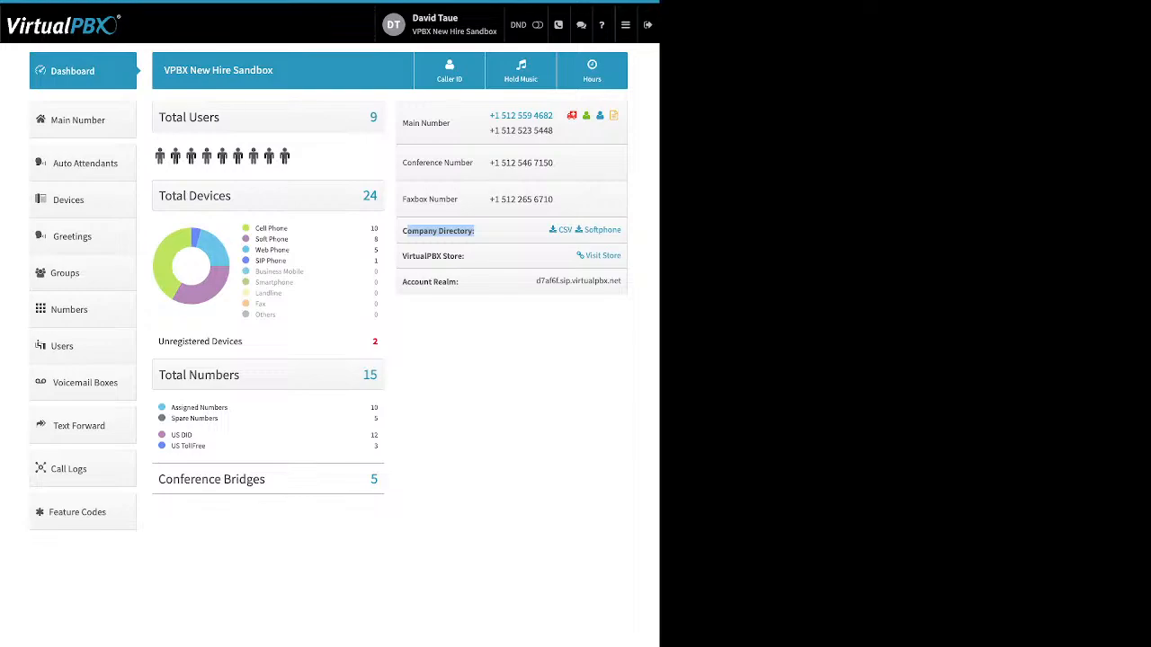
{"action": "left_click_drag", "start_coordinate": [465, 257], "coordinate": [406, 256]}
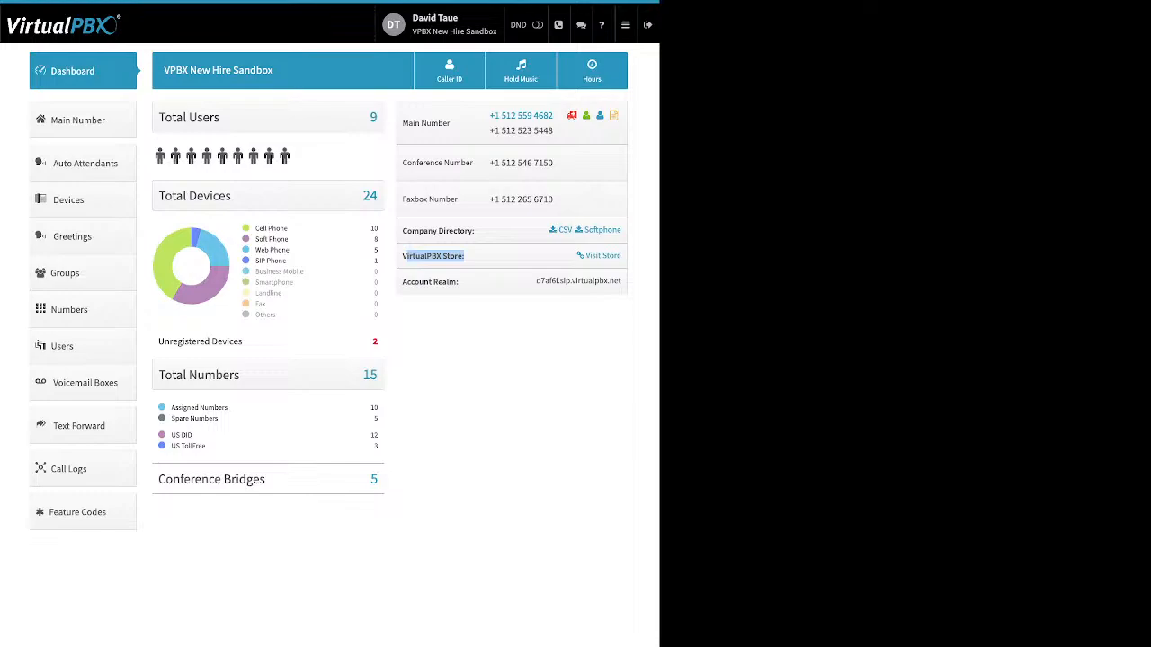
Review the Company Caller ID settings: caller ID number, caller ID name and E911 emergency address fields, closing without saving
{"action": "left_click_drag", "start_coordinate": [460, 281], "coordinate": [402, 281]}
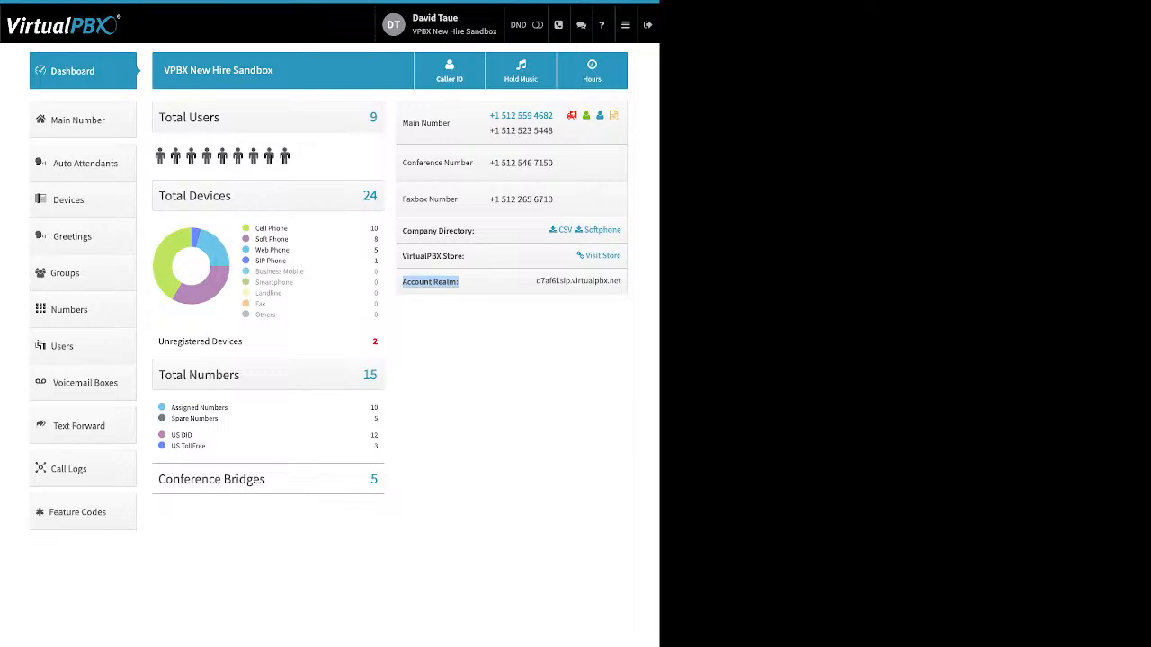
{"action": "left_click", "coordinate": [449, 72]}
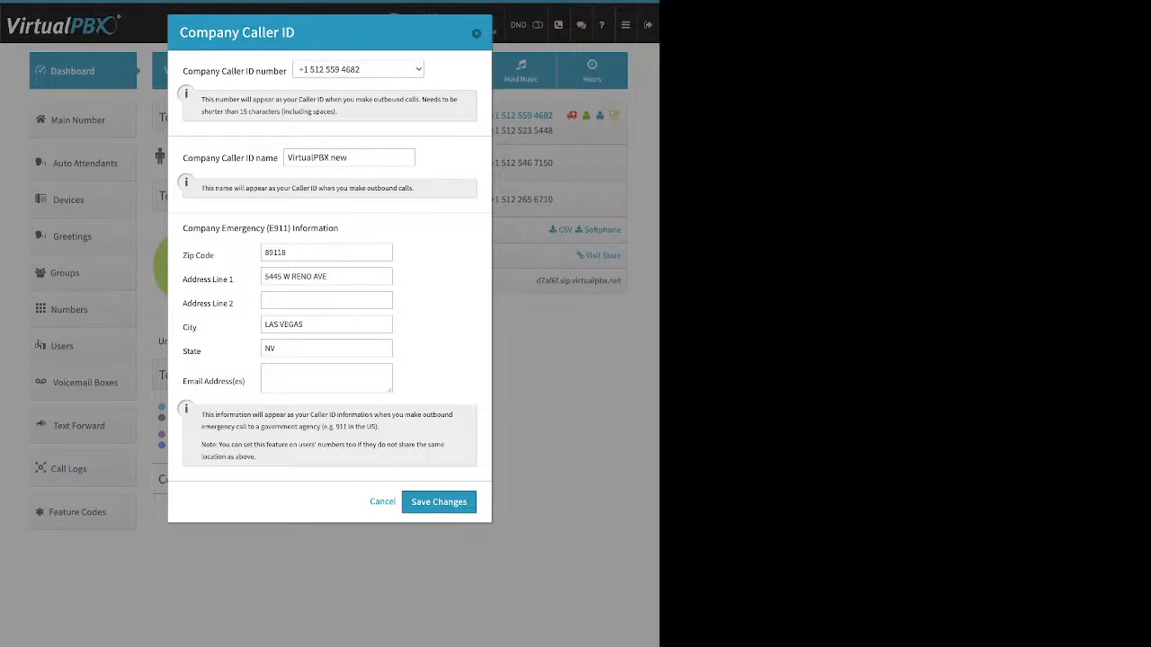
{"action": "left_click", "coordinate": [357, 69]}
{"action": "left_click_drag", "start_coordinate": [184, 158], "coordinate": [277, 159]}
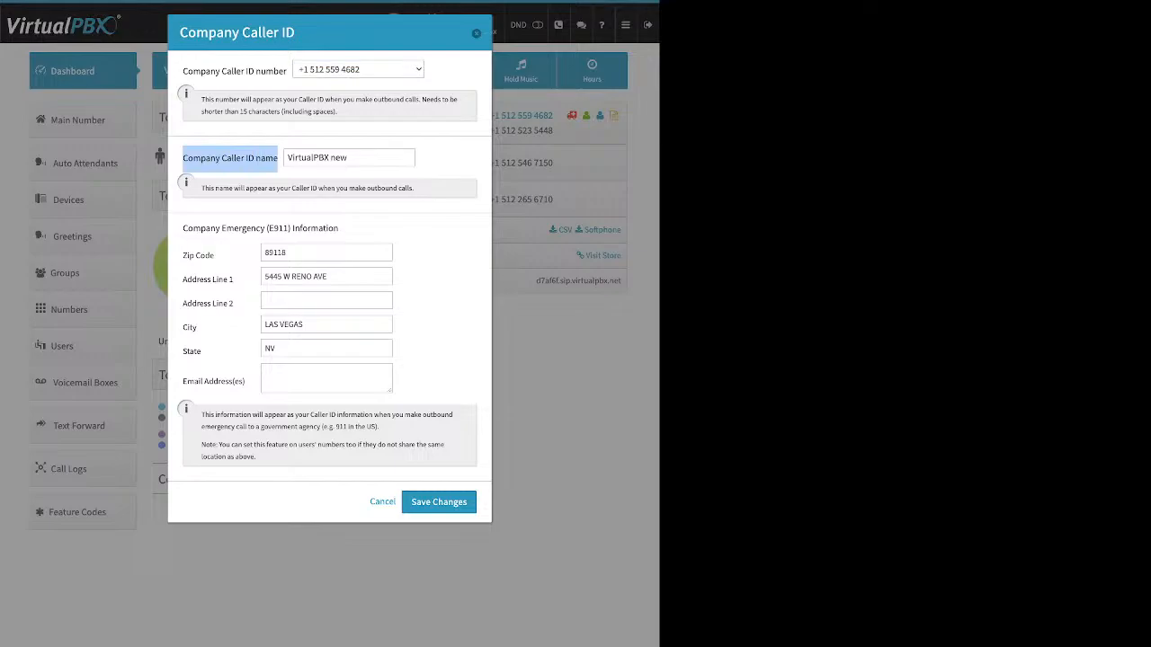
{"action": "left_click", "coordinate": [359, 160]}
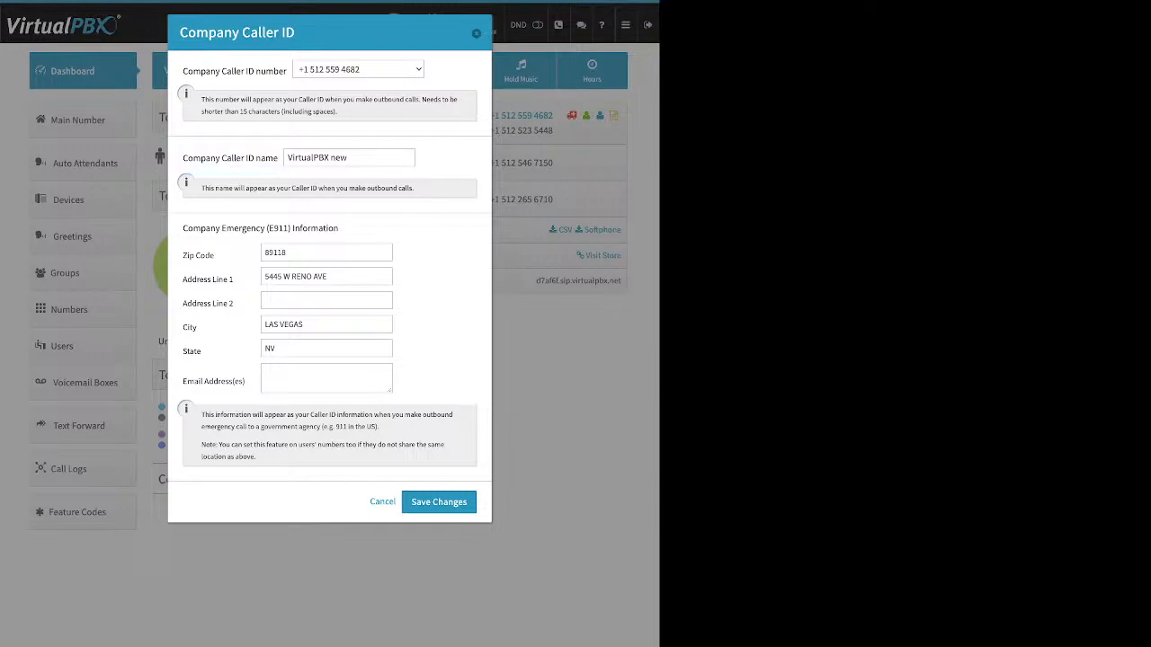
{"action": "left_click_drag", "start_coordinate": [349, 158], "coordinate": [286, 158]}
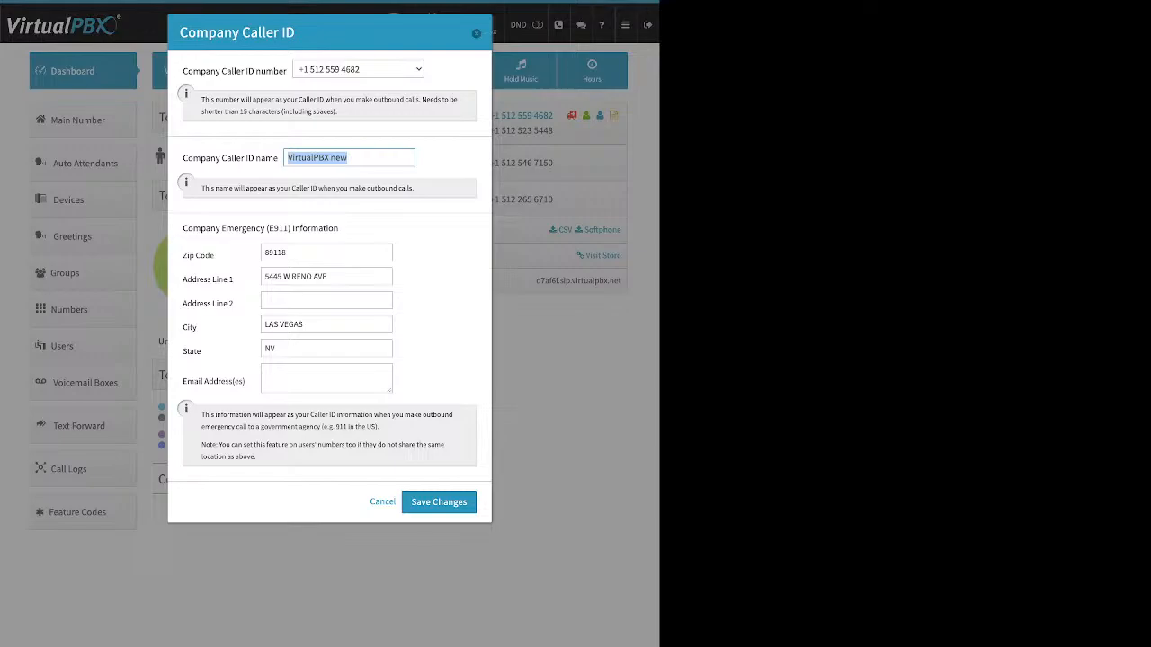
{"action": "left_click", "coordinate": [350, 157]}
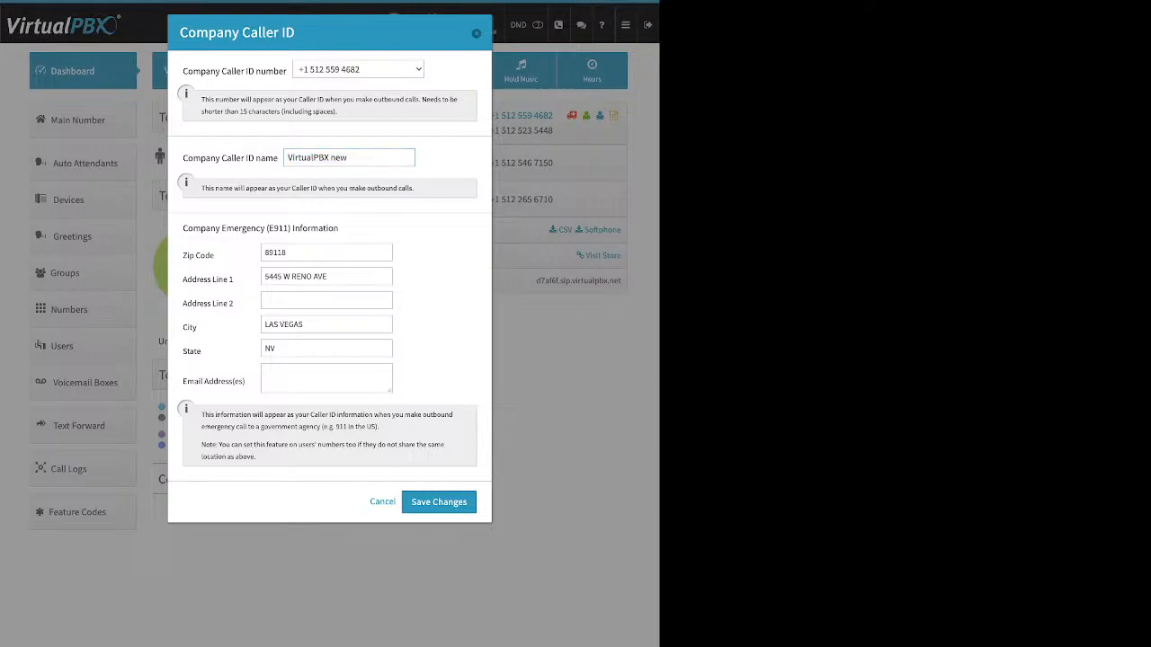
{"action": "left_click_drag", "start_coordinate": [182, 228], "coordinate": [338, 228]}
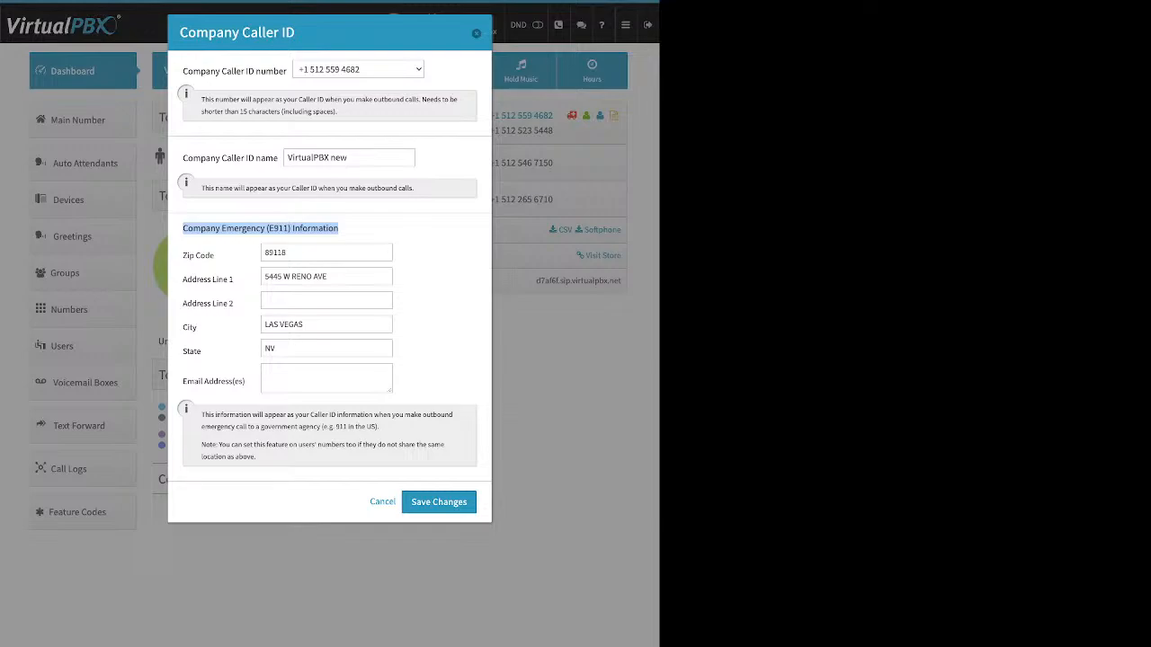
{"action": "left_click_drag", "start_coordinate": [214, 255], "coordinate": [182, 255]}
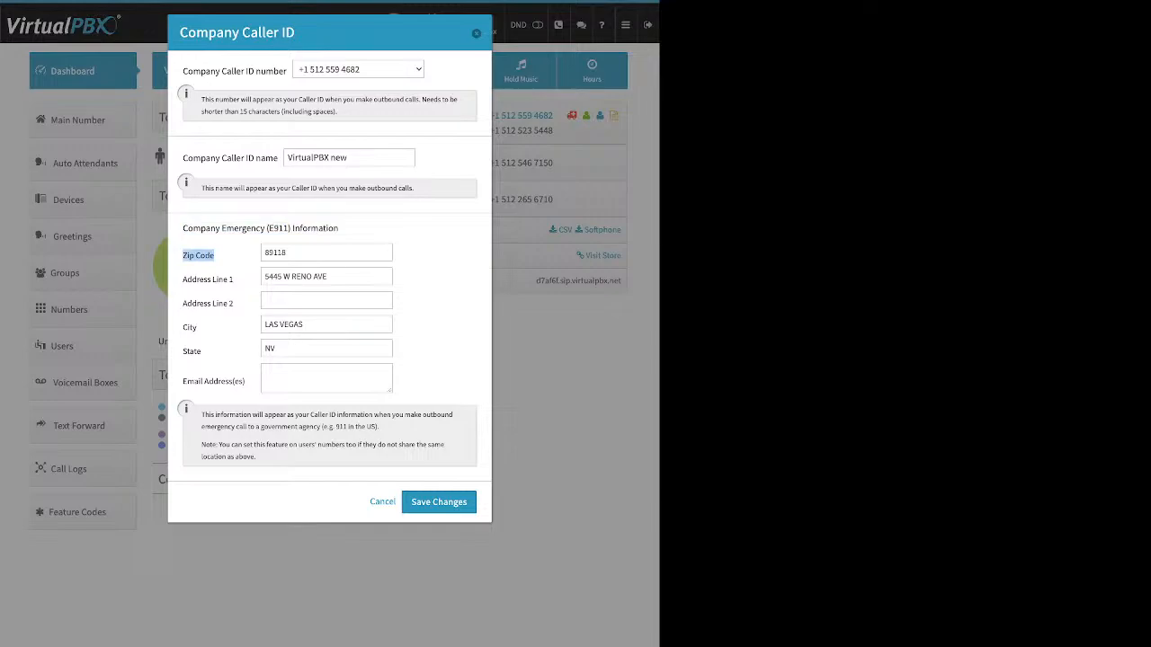
{"action": "left_click_drag", "start_coordinate": [202, 351], "coordinate": [182, 352]}
{"action": "left_click_drag", "start_coordinate": [182, 158], "coordinate": [256, 159]}
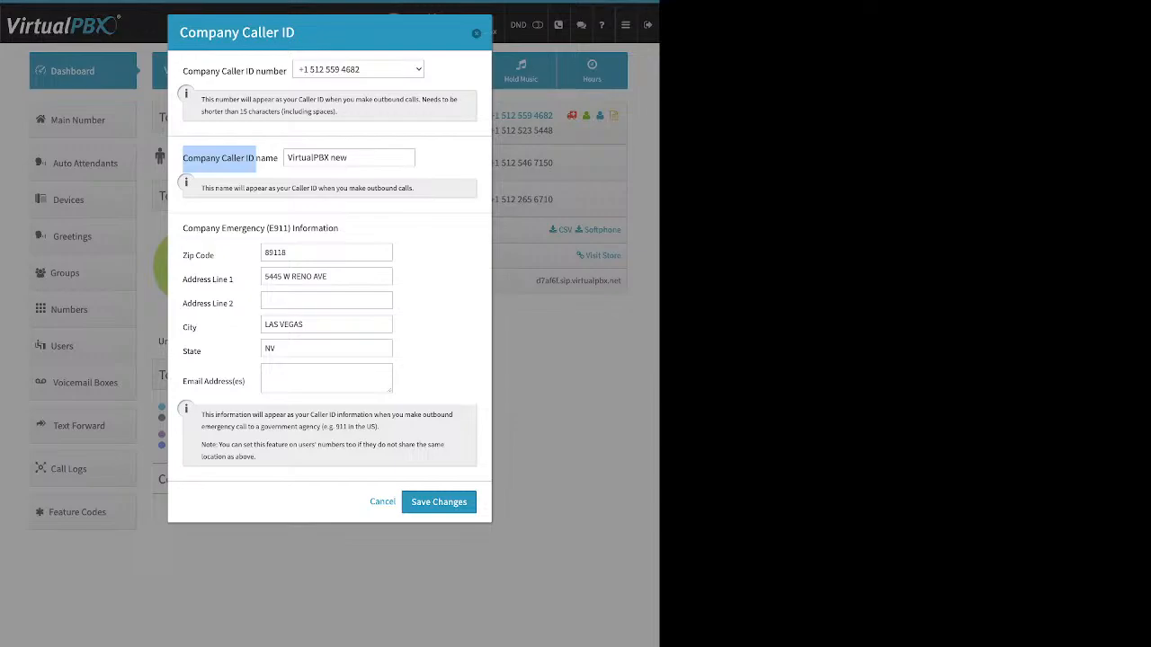
{"action": "key", "text": "Escape"}
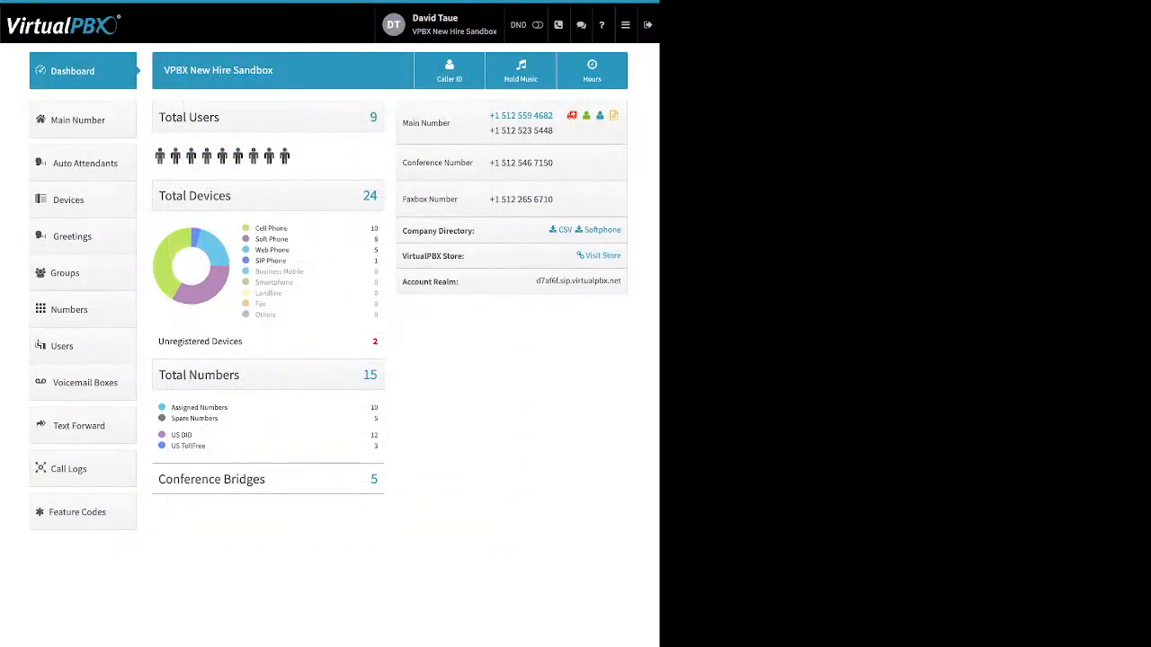
Open the Hold Music settings, show the upload option, and cancel without changes
{"action": "left_click", "coordinate": [520, 70]}
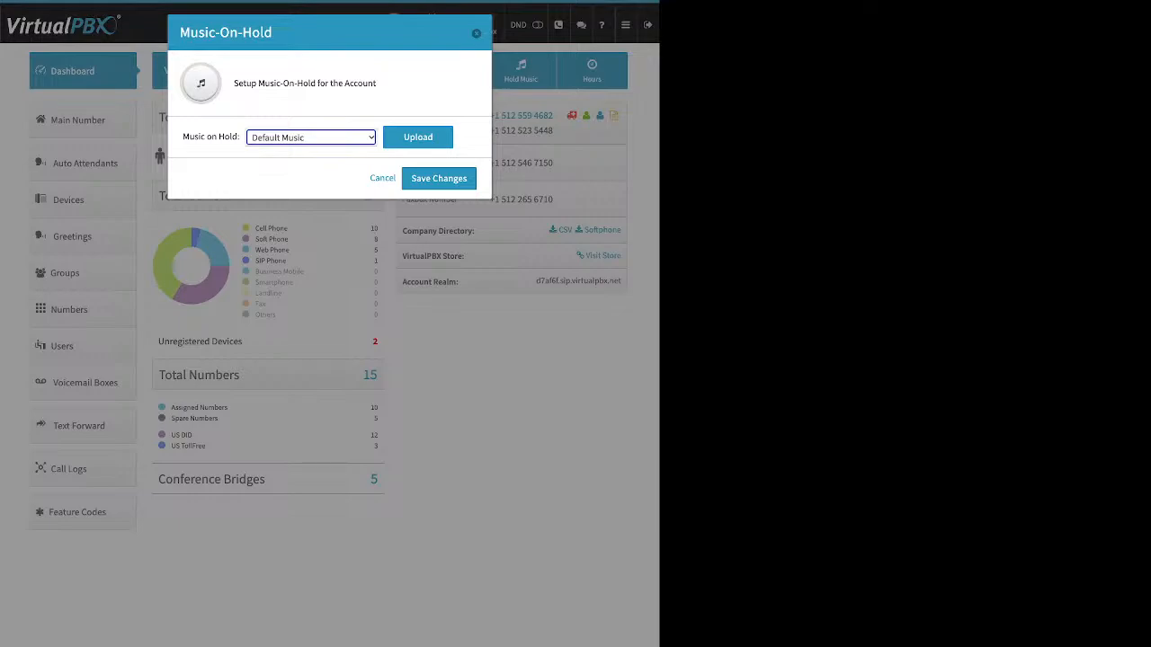
{"action": "left_click", "coordinate": [418, 138]}
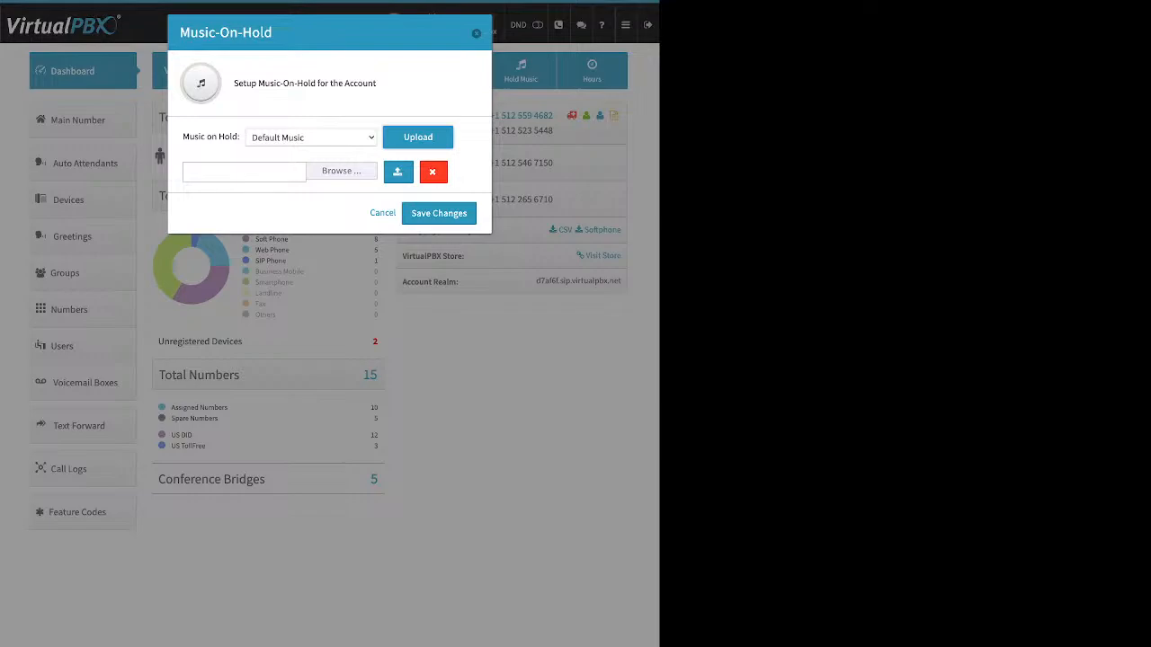
{"action": "left_click", "coordinate": [382, 213]}
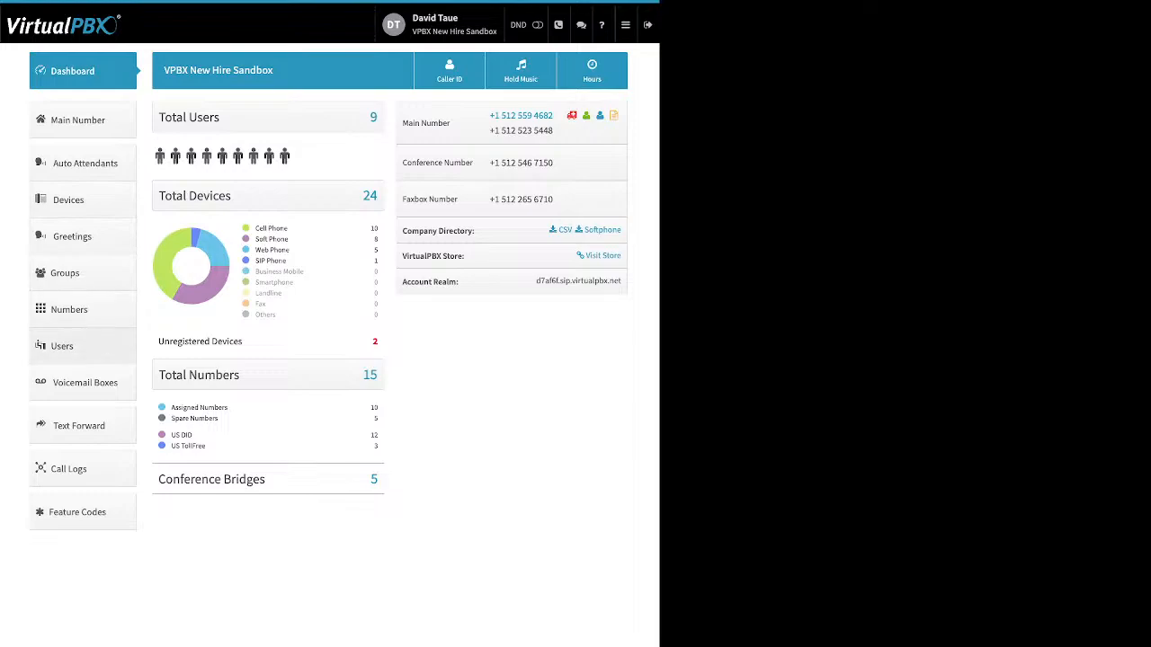
Open the Users list and the Add User dialog, reviewing the name, login email, password and main extension fields
{"action": "left_click", "coordinate": [72, 346]}
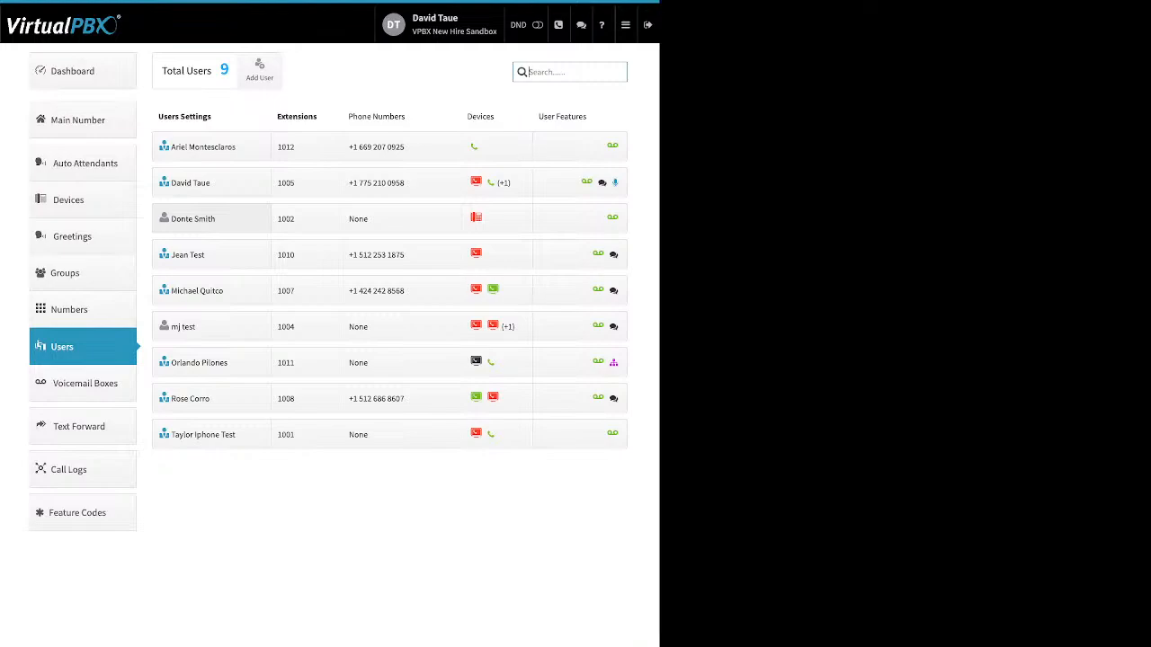
{"action": "left_click", "coordinate": [259, 70]}
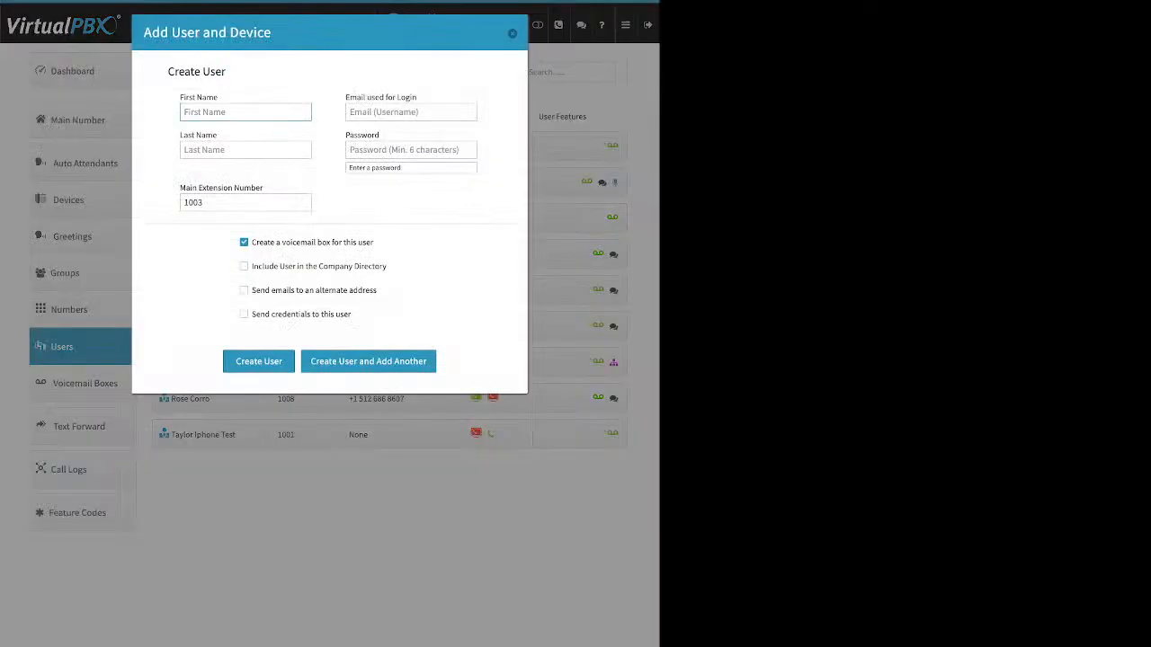
{"action": "left_click_drag", "start_coordinate": [218, 97], "coordinate": [197, 97]}
{"action": "left_click_drag", "start_coordinate": [184, 135], "coordinate": [213, 135]}
{"action": "left_click_drag", "start_coordinate": [346, 98], "coordinate": [412, 97]}
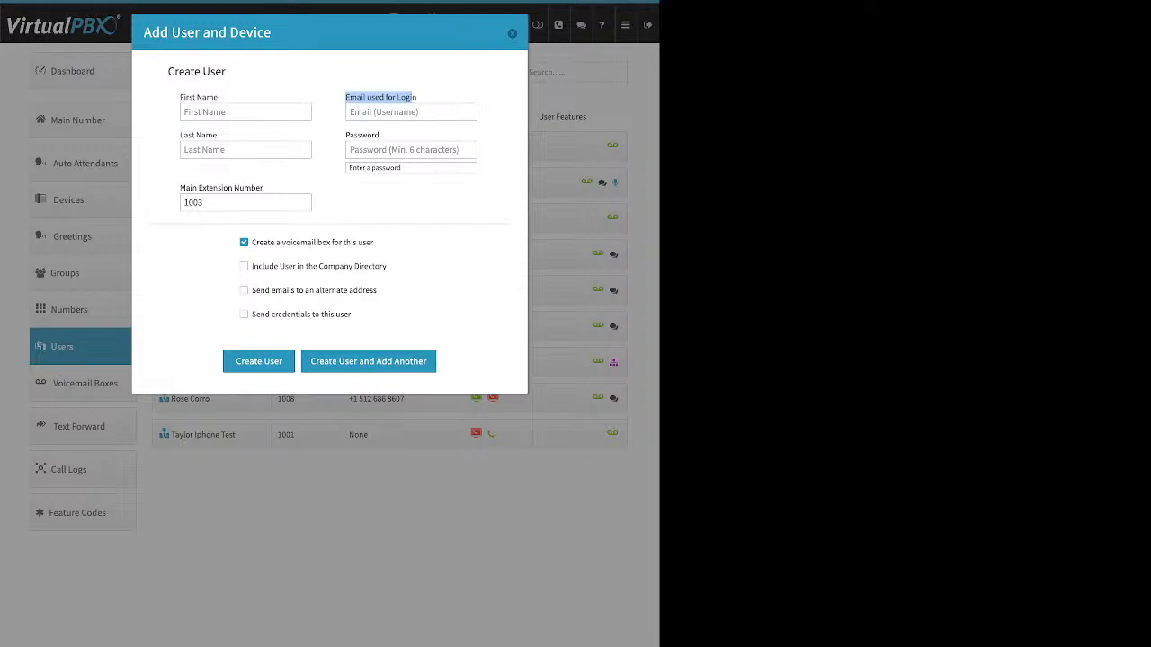
{"action": "left_click_drag", "start_coordinate": [346, 135], "coordinate": [380, 136]}
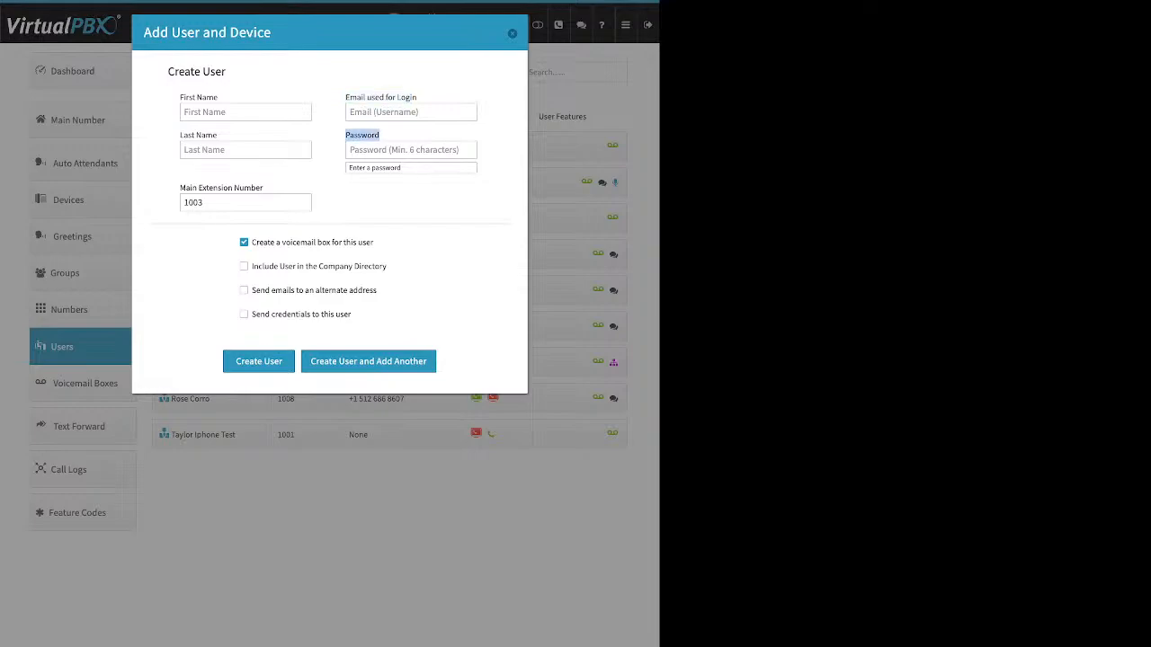
{"action": "left_click", "coordinate": [381, 136]}
{"action": "left_click_drag", "start_coordinate": [186, 188], "coordinate": [264, 188]}
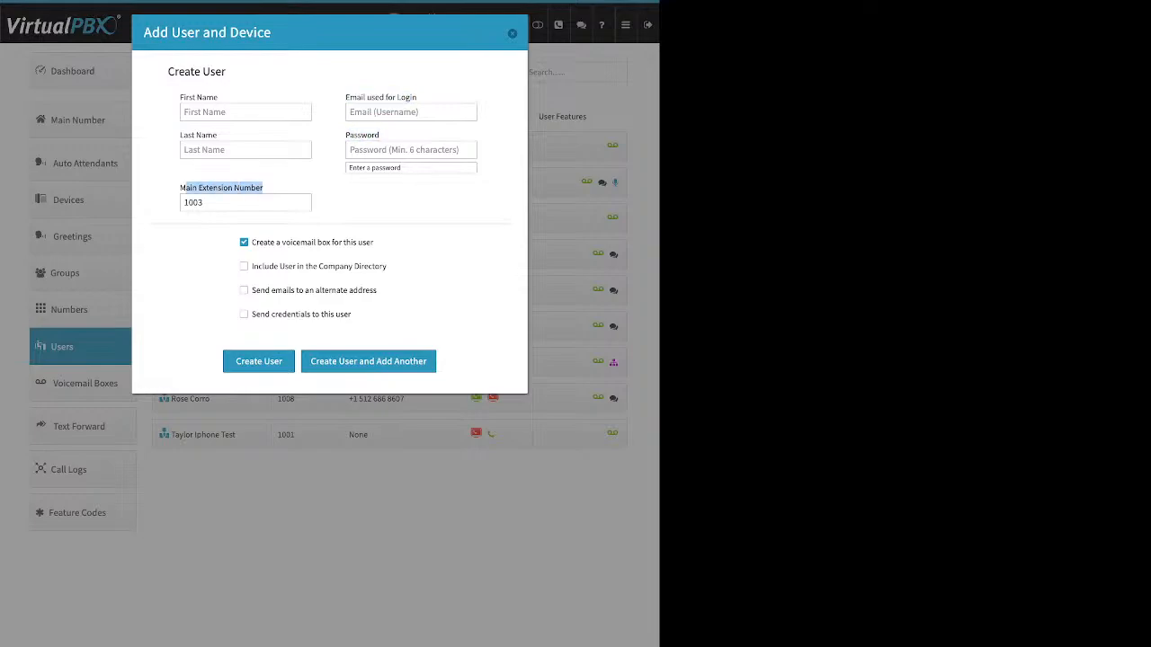
{"action": "double_click", "coordinate": [193, 202]}
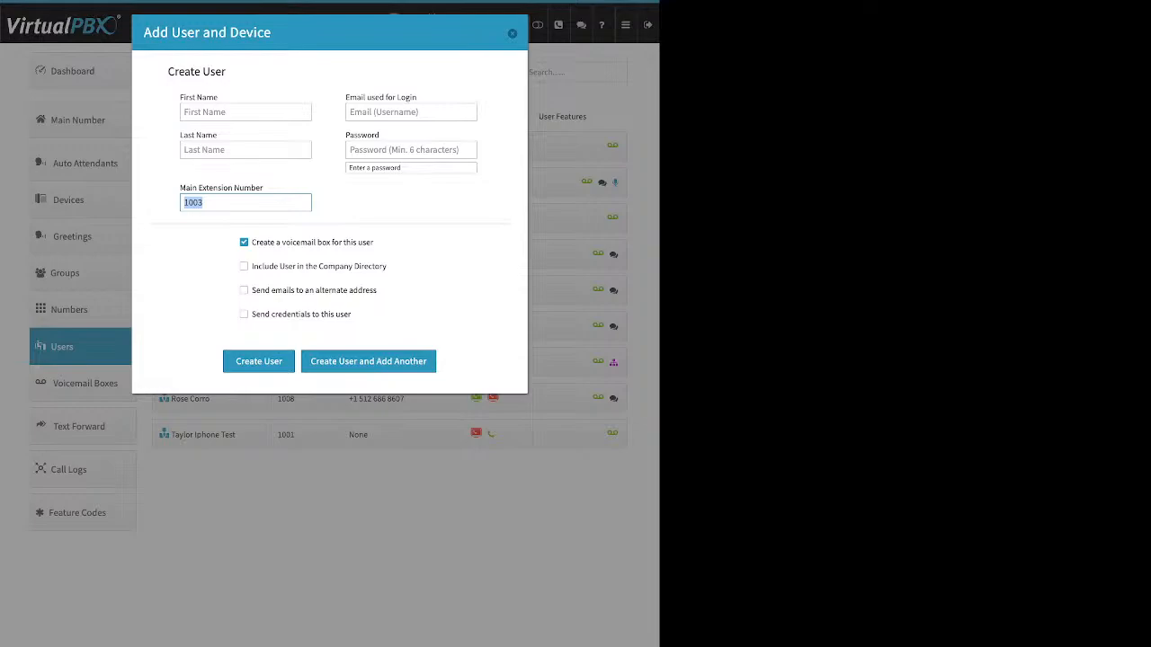
{"action": "left_click", "coordinate": [235, 202]}
Try the Add User options, toggling alternate-address emails and send-credentials checkboxes, then close the dialog without creating a user
{"action": "left_click_drag", "start_coordinate": [374, 241], "coordinate": [252, 242]}
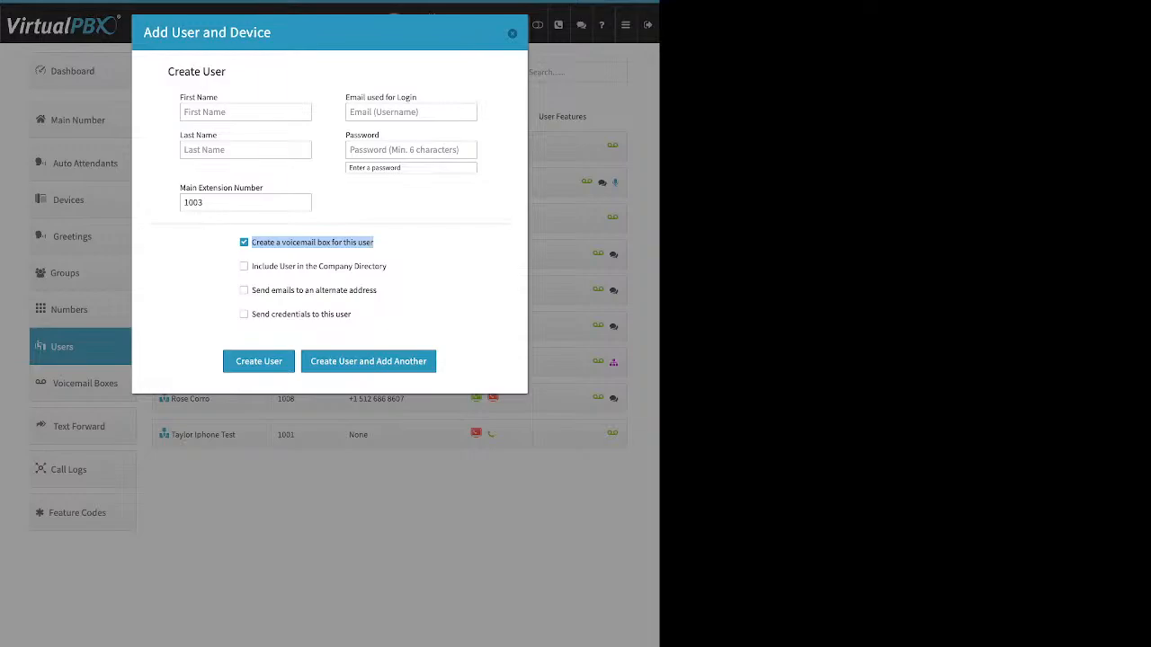
{"action": "left_click", "coordinate": [403, 244]}
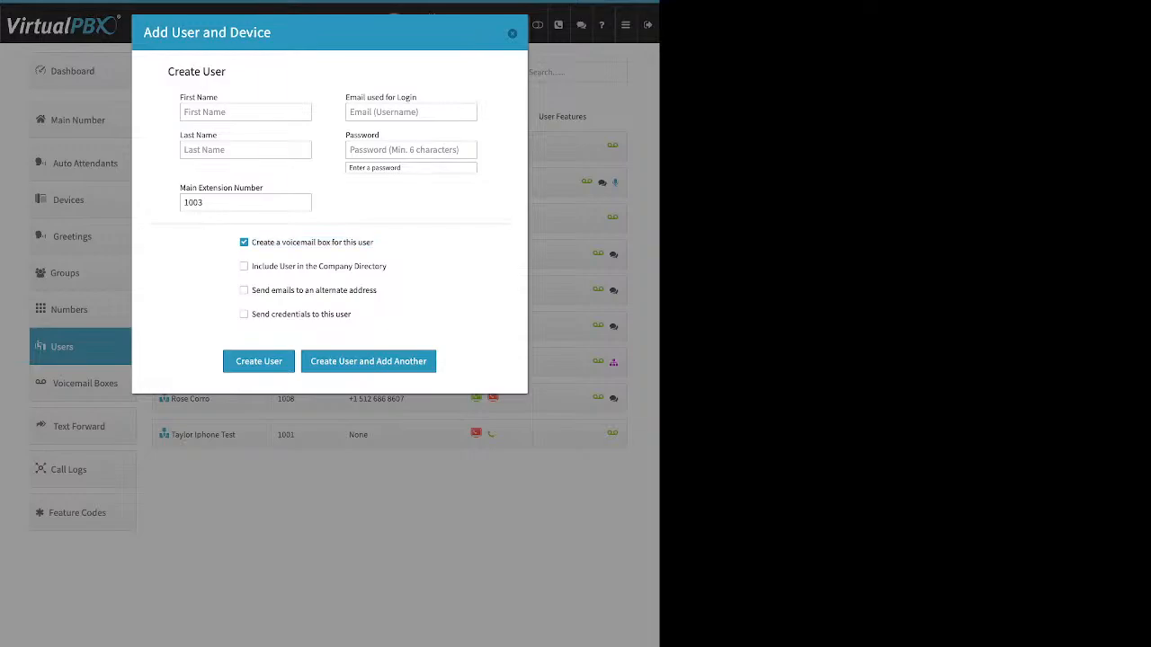
{"action": "left_click_drag", "start_coordinate": [388, 266], "coordinate": [252, 266]}
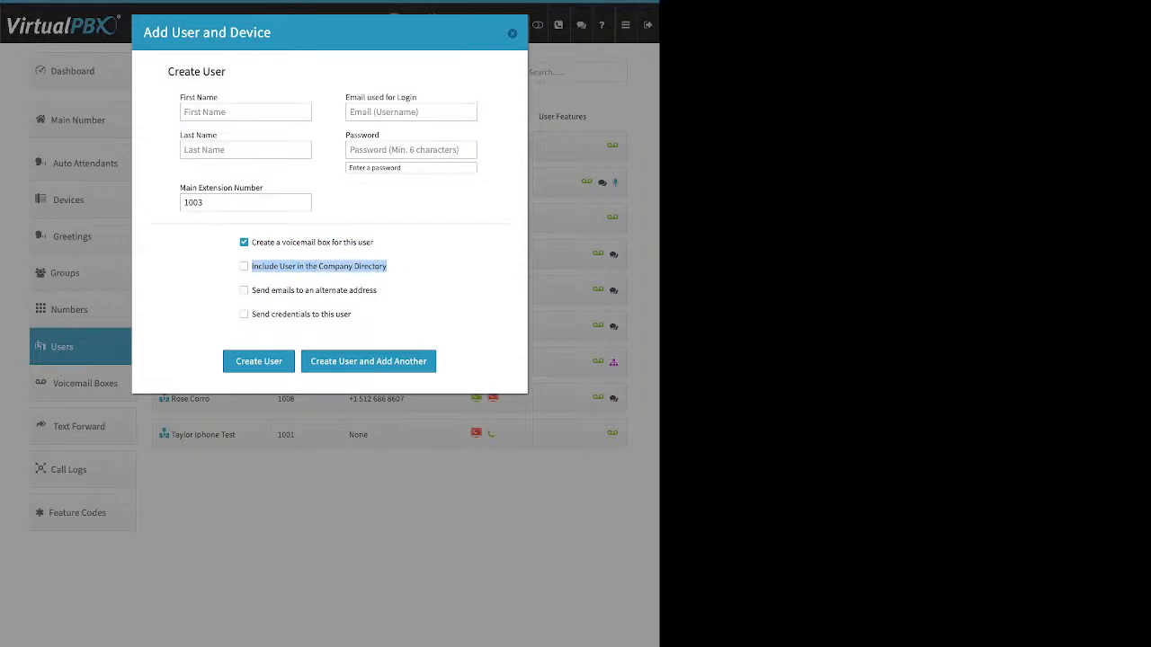
{"action": "left_click_drag", "start_coordinate": [378, 290], "coordinate": [252, 290]}
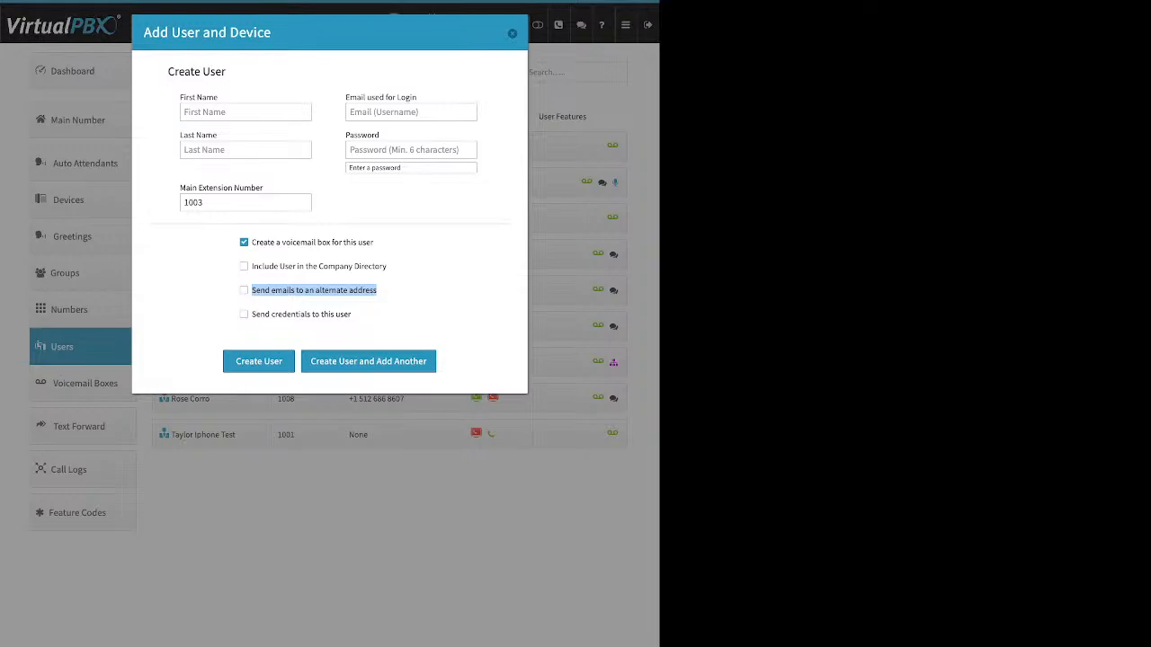
{"action": "left_click", "coordinate": [382, 298]}
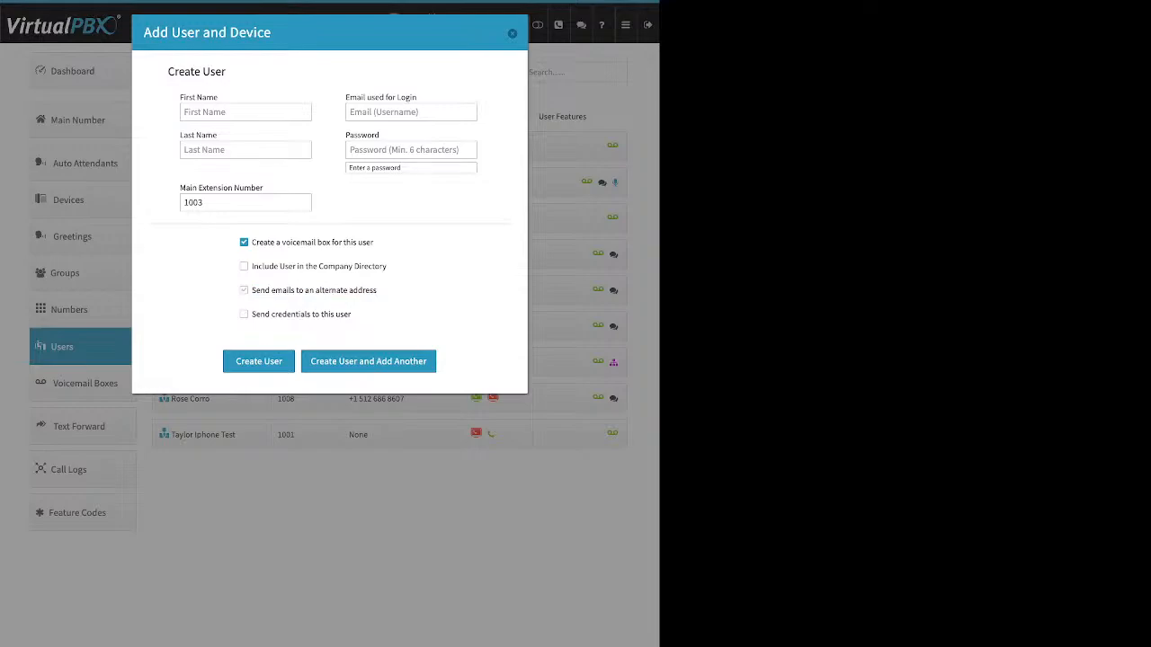
{"action": "left_click", "coordinate": [243, 290]}
{"action": "left_click", "coordinate": [327, 318]}
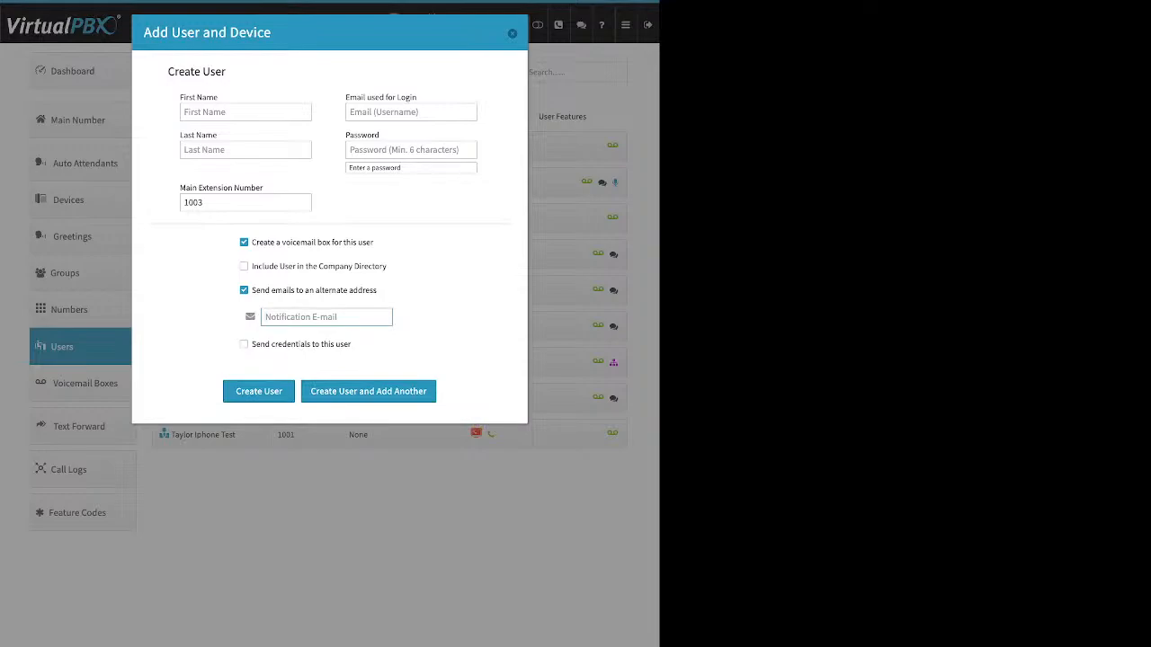
{"action": "left_click", "coordinate": [243, 291]}
{"action": "left_click_drag", "start_coordinate": [351, 314], "coordinate": [252, 314]}
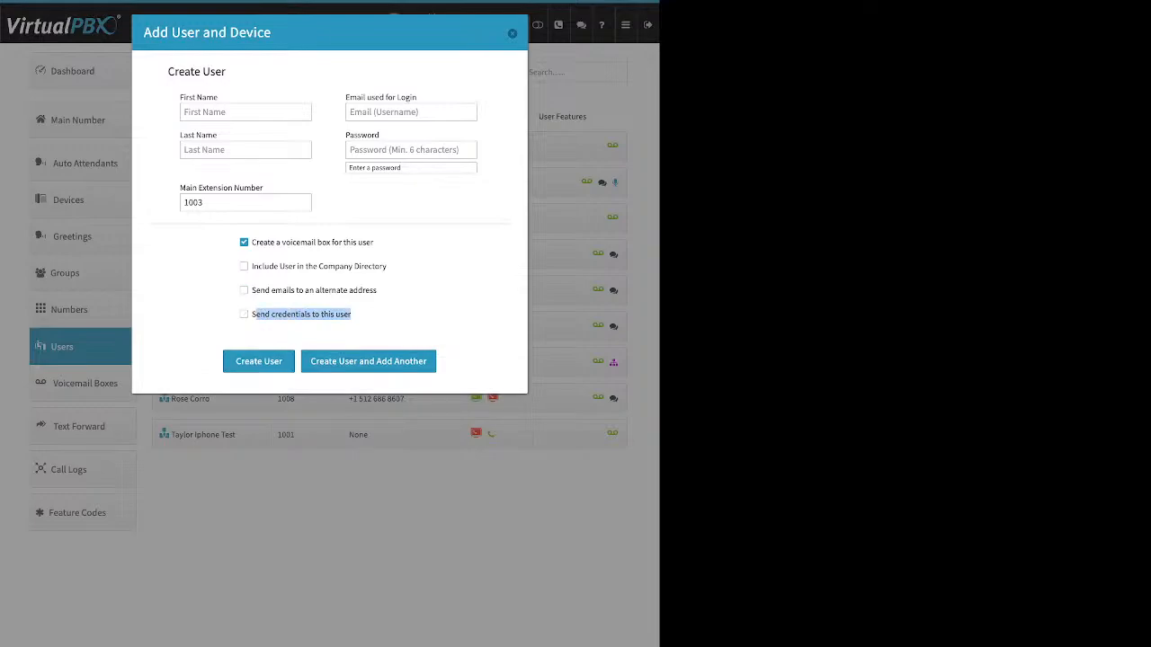
{"action": "left_click", "coordinate": [244, 313]}
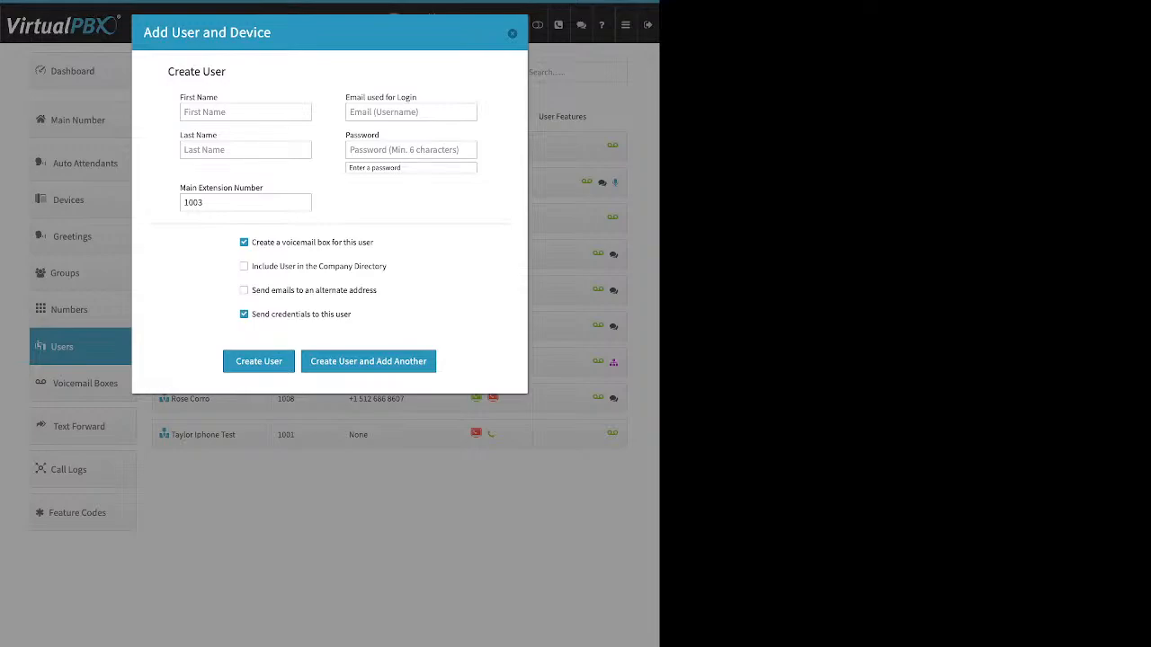
{"action": "left_click", "coordinate": [513, 33]}
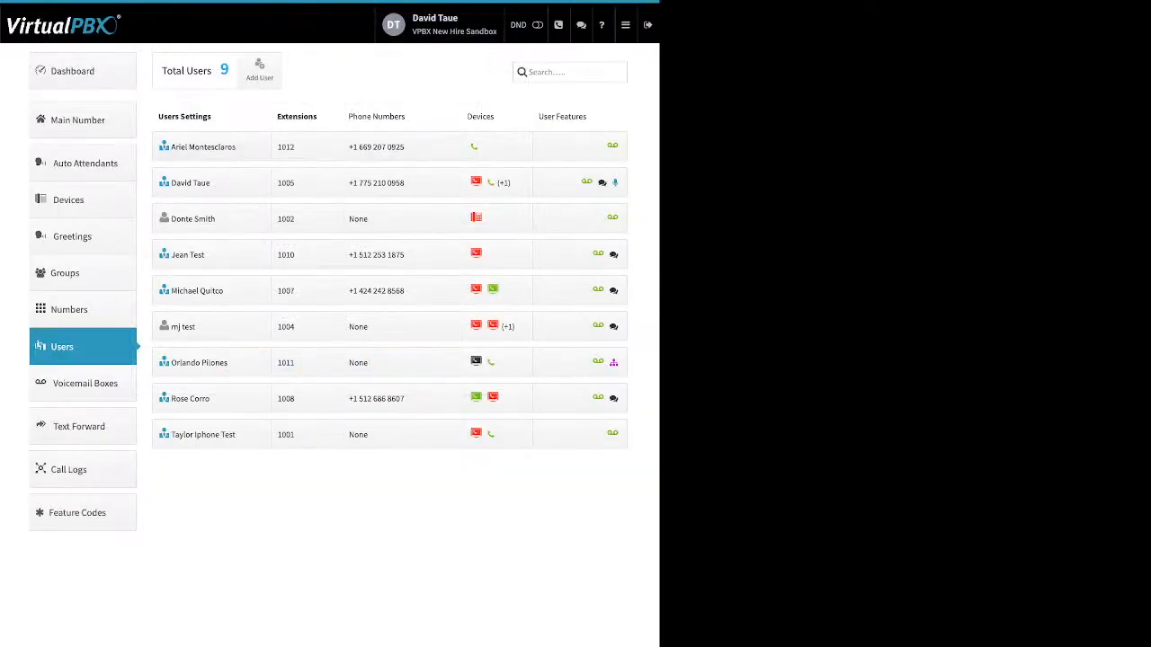
Expand the extension 1002 user's settings, review the Update Credentials dialog without saving, and collapse the entry
{"action": "left_click", "coordinate": [192, 218]}
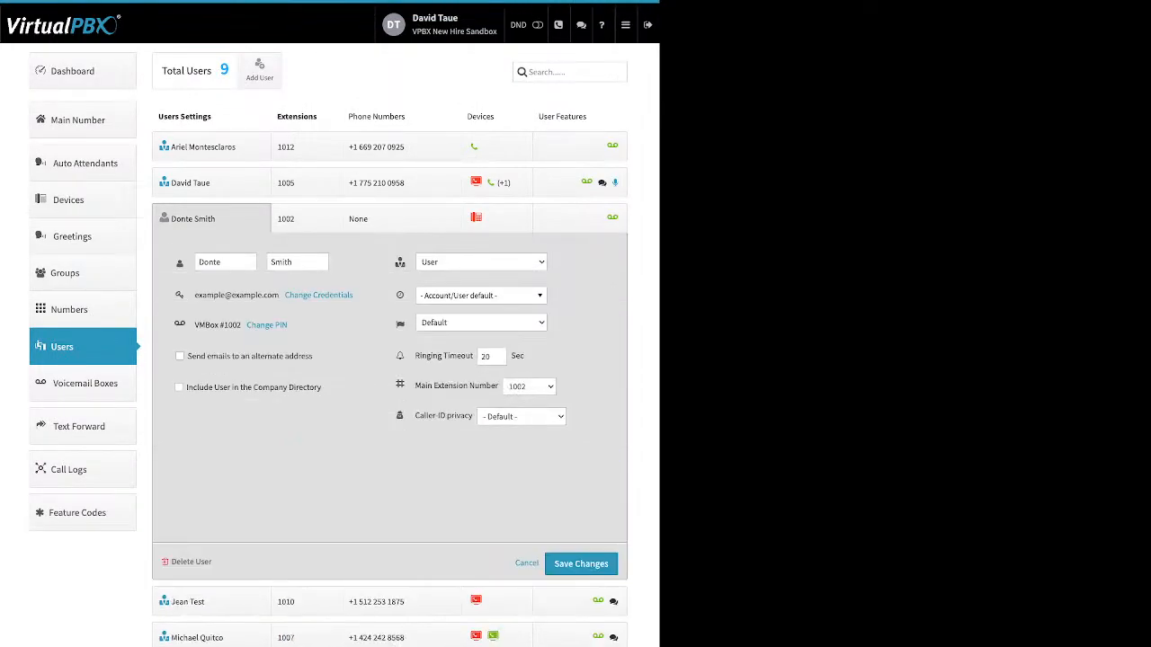
{"action": "double_click", "coordinate": [210, 262]}
{"action": "double_click", "coordinate": [282, 262]}
{"action": "left_click_drag", "start_coordinate": [355, 295], "coordinate": [284, 295]}
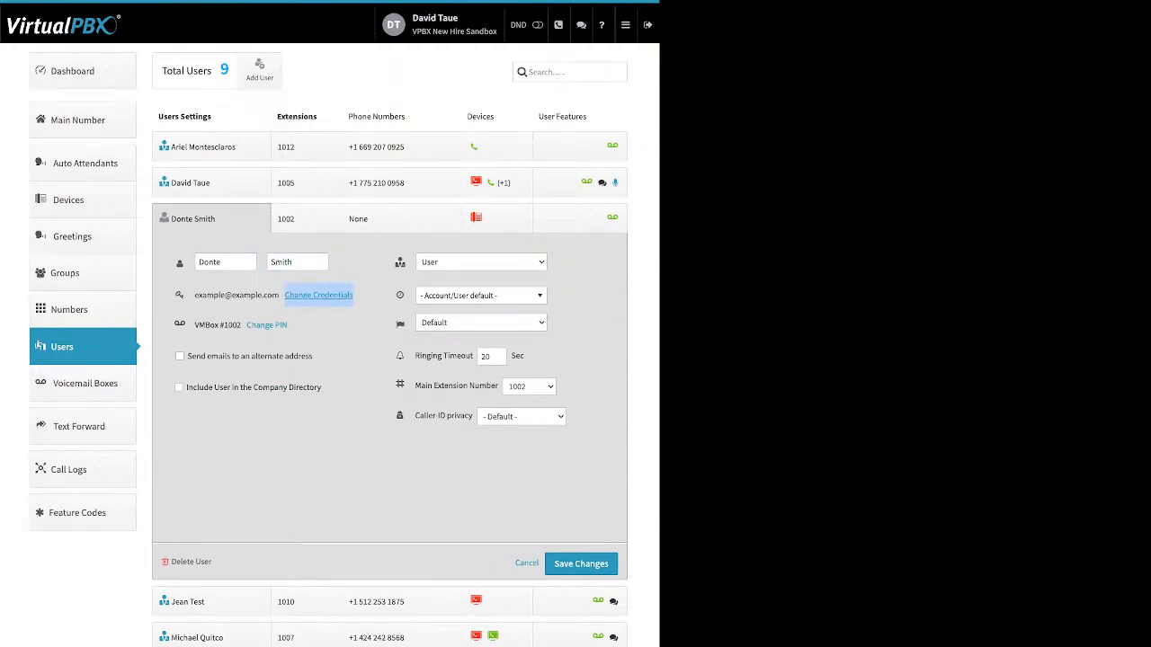
{"action": "left_click", "coordinate": [288, 295]}
{"action": "left_click_drag", "start_coordinate": [228, 69], "coordinate": [299, 69]}
{"action": "double_click", "coordinate": [282, 99]}
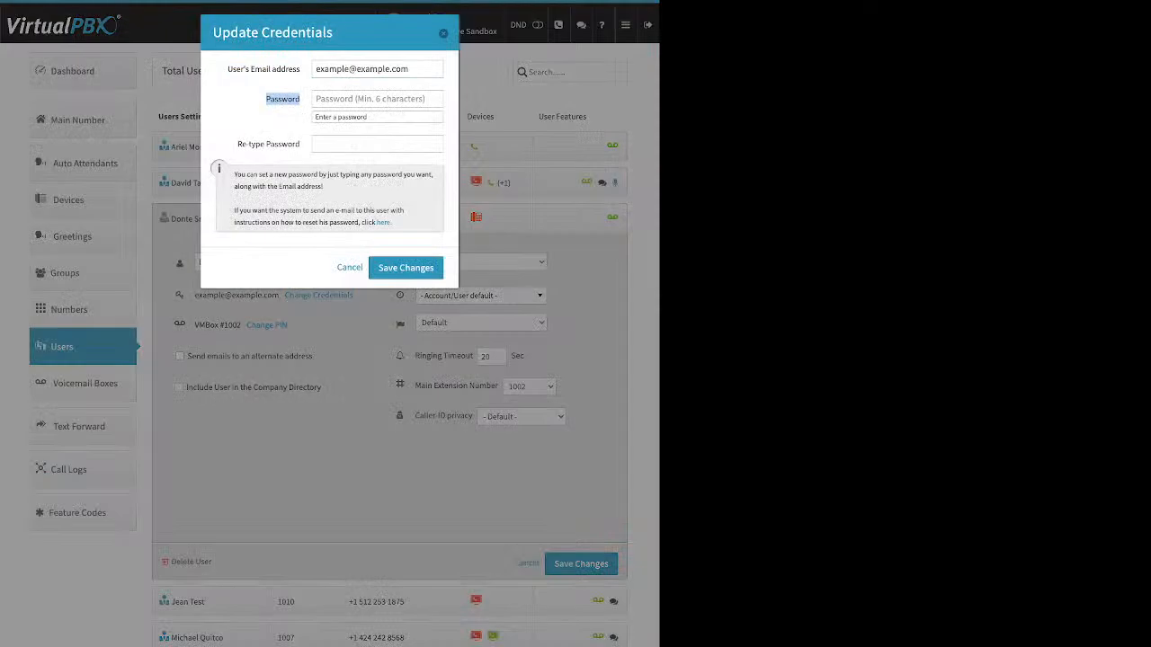
{"action": "left_click_drag", "start_coordinate": [248, 144], "coordinate": [299, 144]}
{"action": "double_click", "coordinate": [383, 222]}
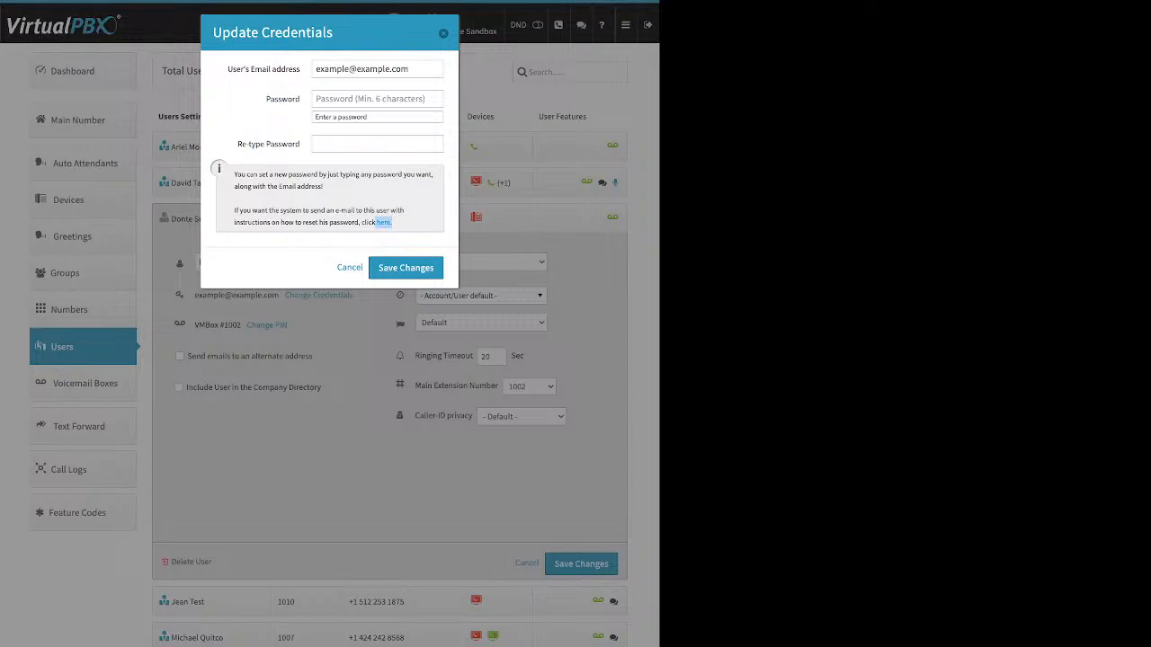
{"action": "key", "text": "Escape"}
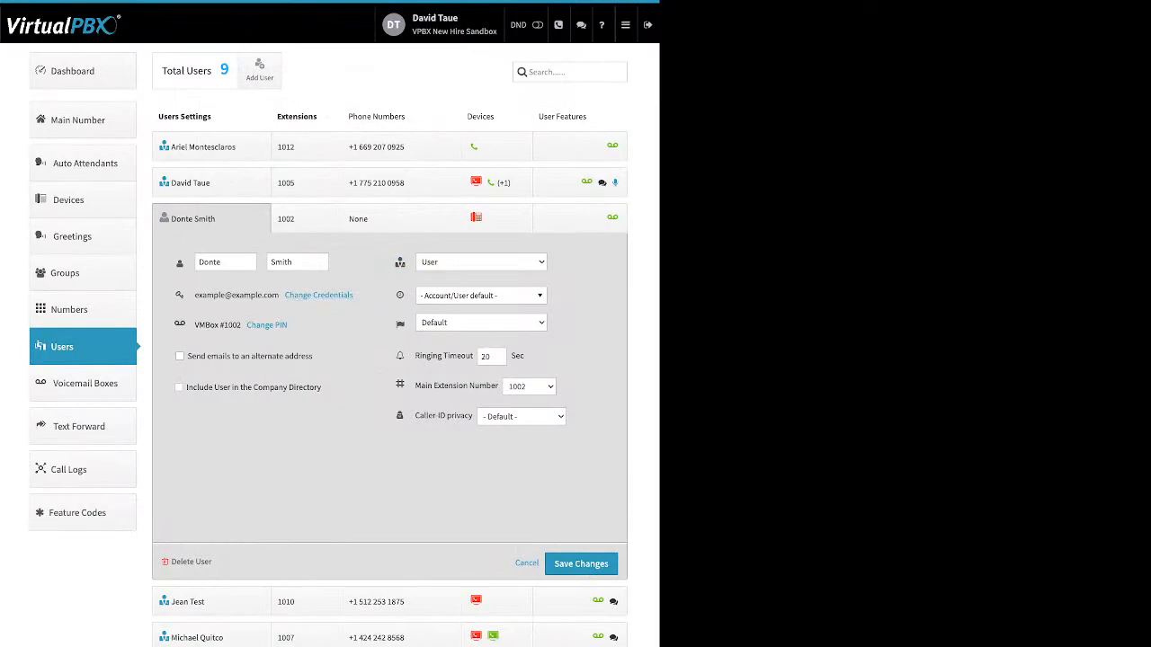
{"action": "left_click", "coordinate": [212, 219]}
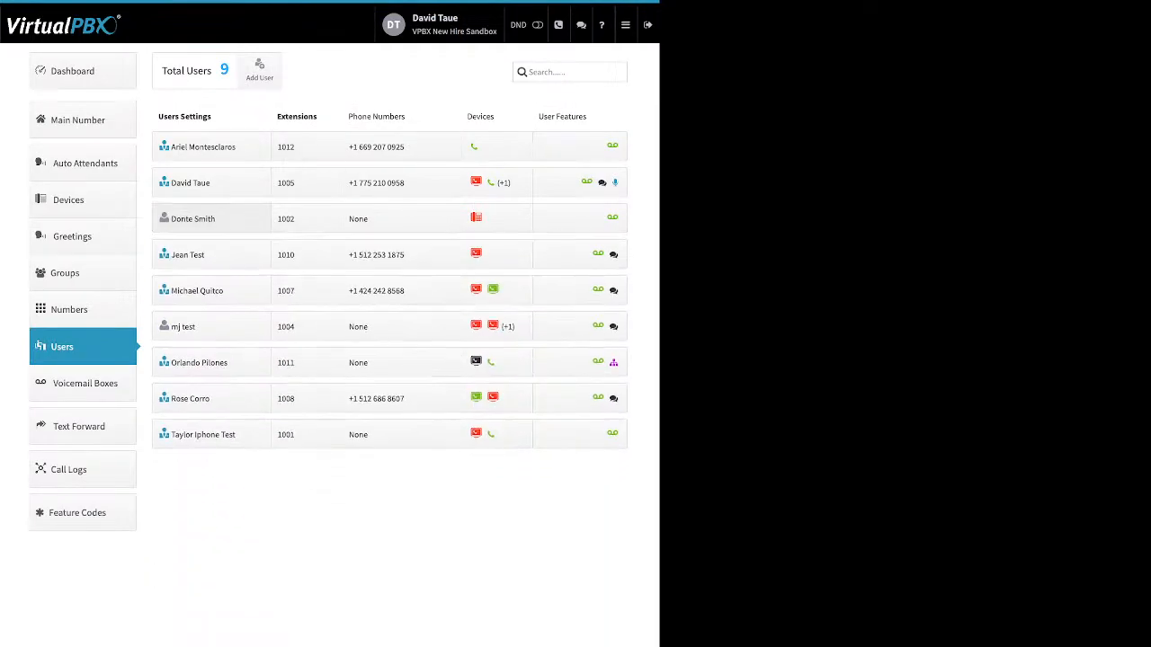
Expand the extension 1010 user's settings, open the Update Credentials dialog, and close it without saving
{"action": "left_click", "coordinate": [211, 254]}
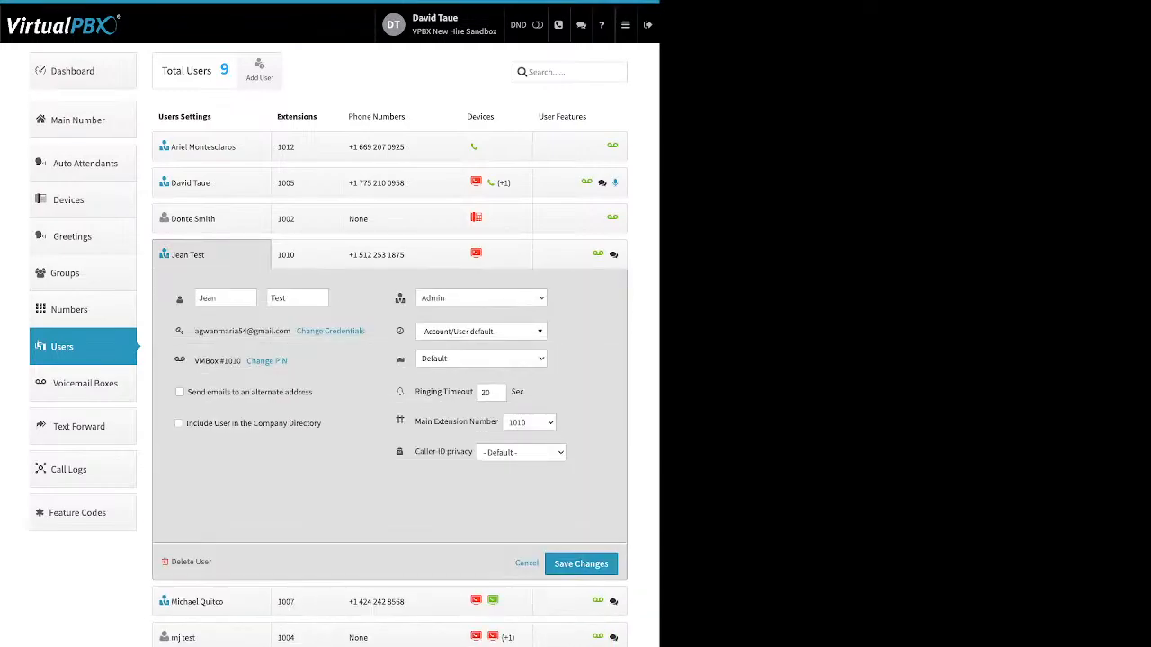
{"action": "left_click", "coordinate": [342, 331]}
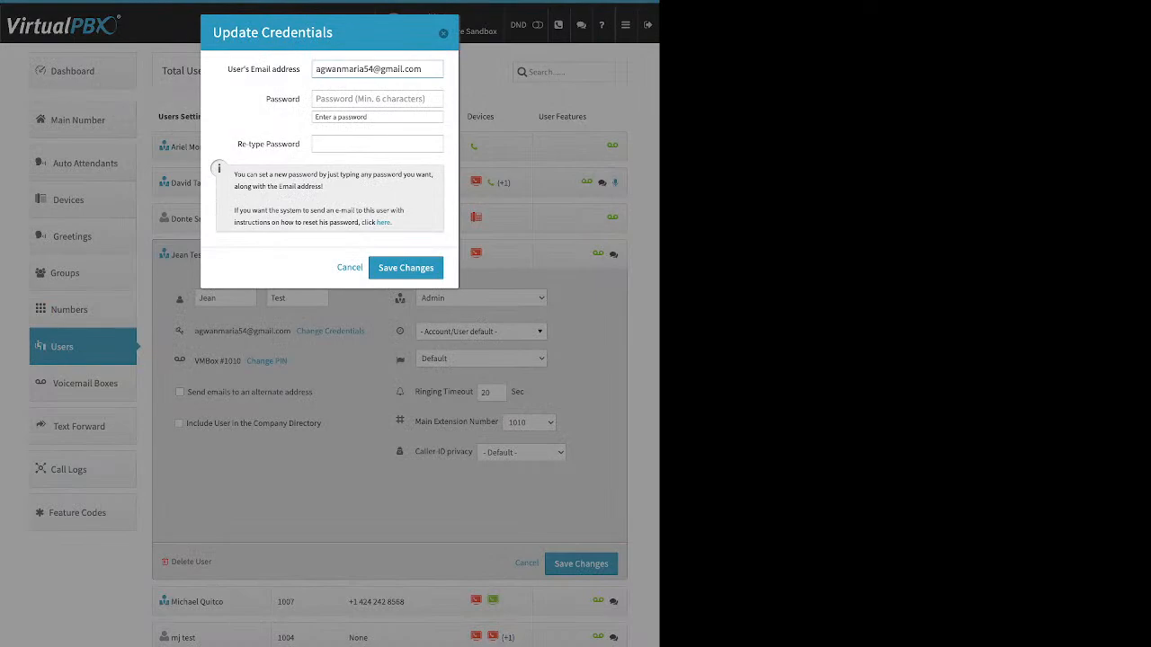
{"action": "key", "text": "Escape"}
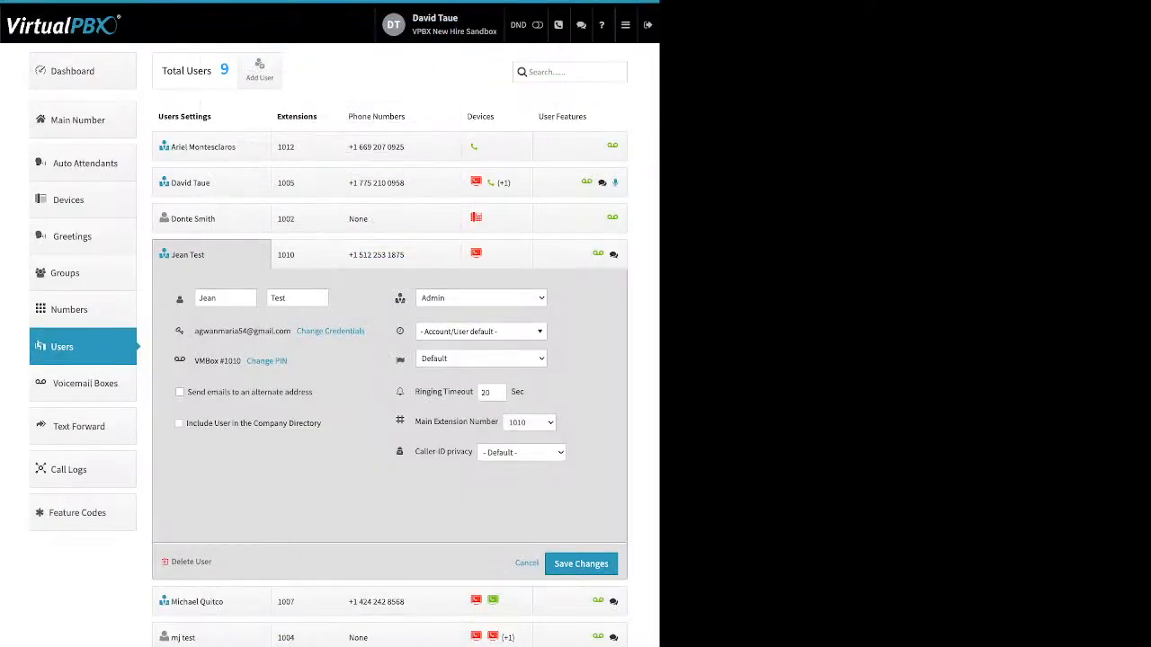
Collapse that entry and open the extension 1002 user's extension assignment panel to review the add-extension option
{"action": "left_click", "coordinate": [220, 219]}
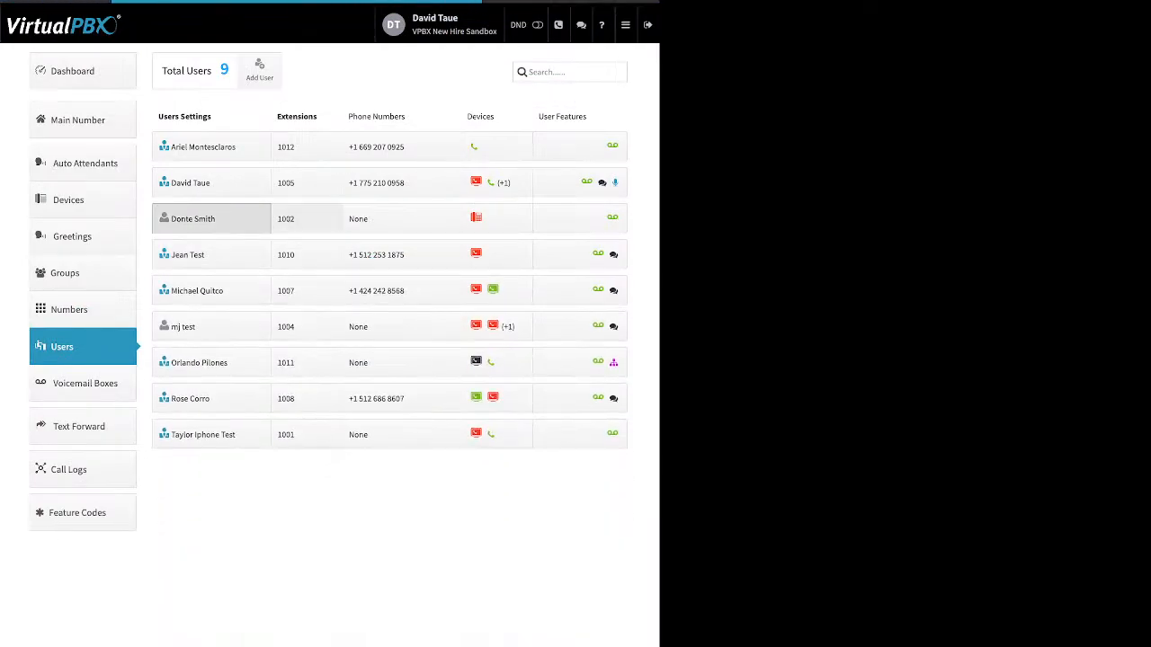
{"action": "left_click", "coordinate": [306, 218]}
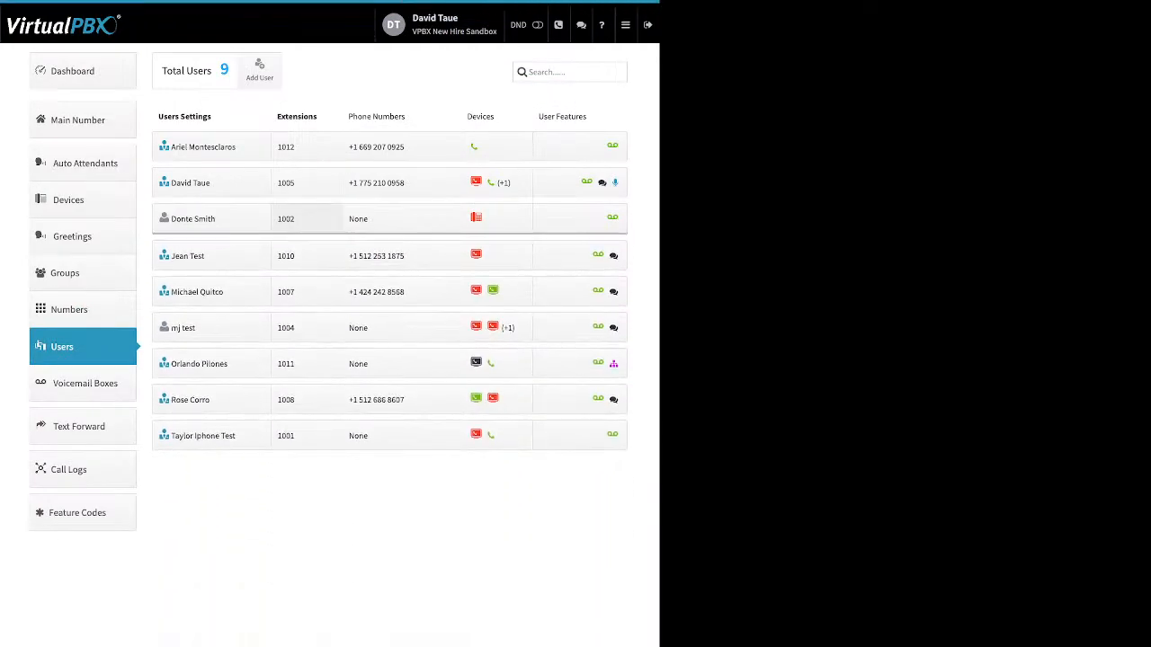
{"action": "left_click", "coordinate": [307, 218]}
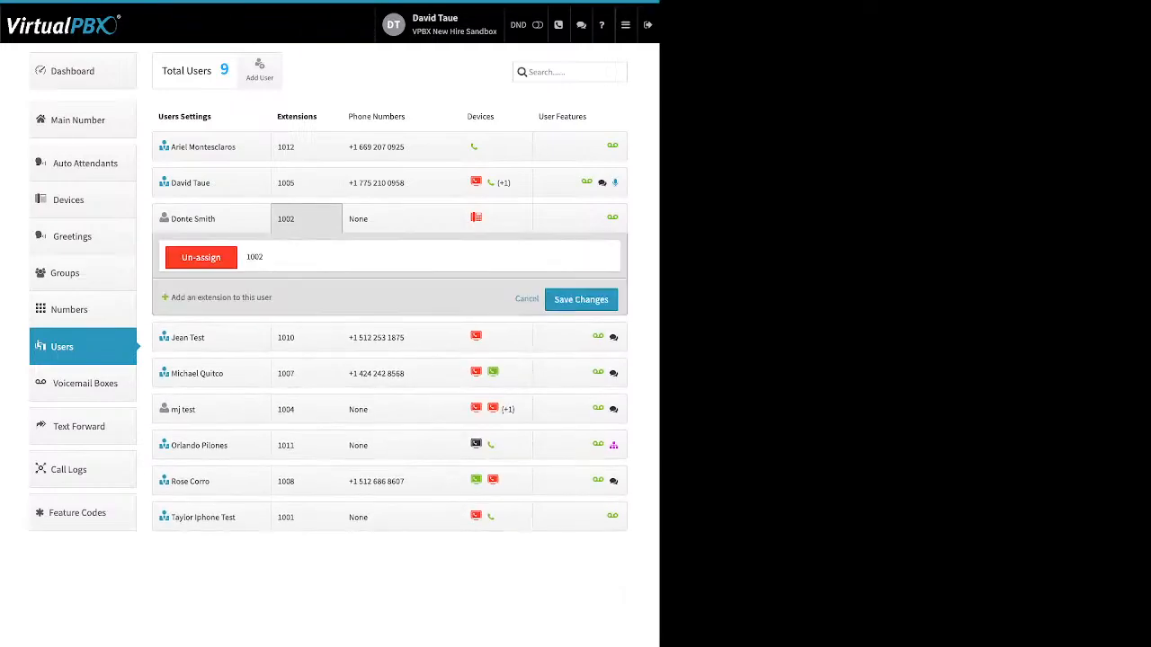
{"action": "left_click_drag", "start_coordinate": [171, 297], "coordinate": [273, 297]}
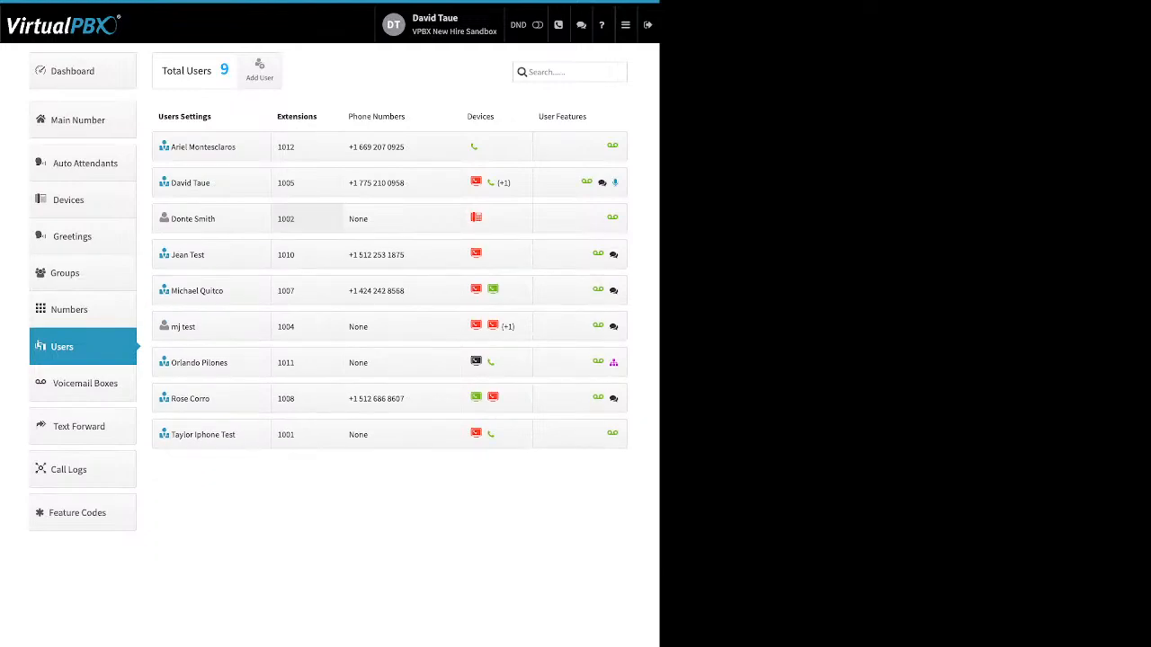
Open the extension 1012 user's phone numbers, add the spare 866 number from the spare numbers list, and save
{"action": "left_click", "coordinate": [376, 146]}
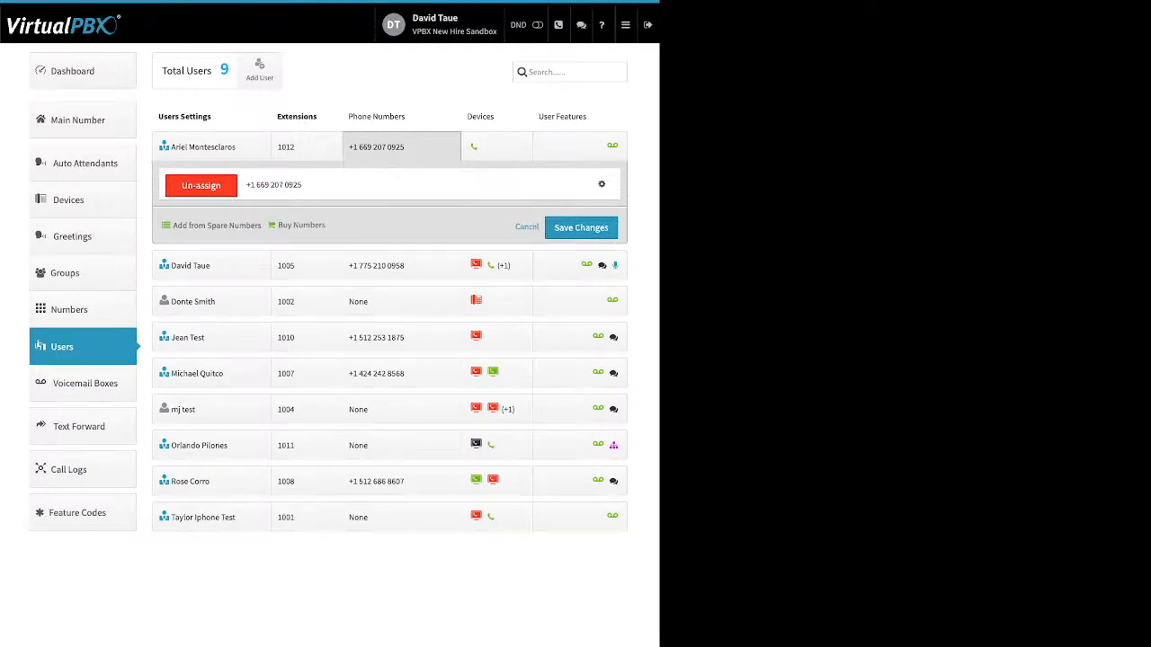
{"action": "left_click_drag", "start_coordinate": [171, 225], "coordinate": [324, 226]}
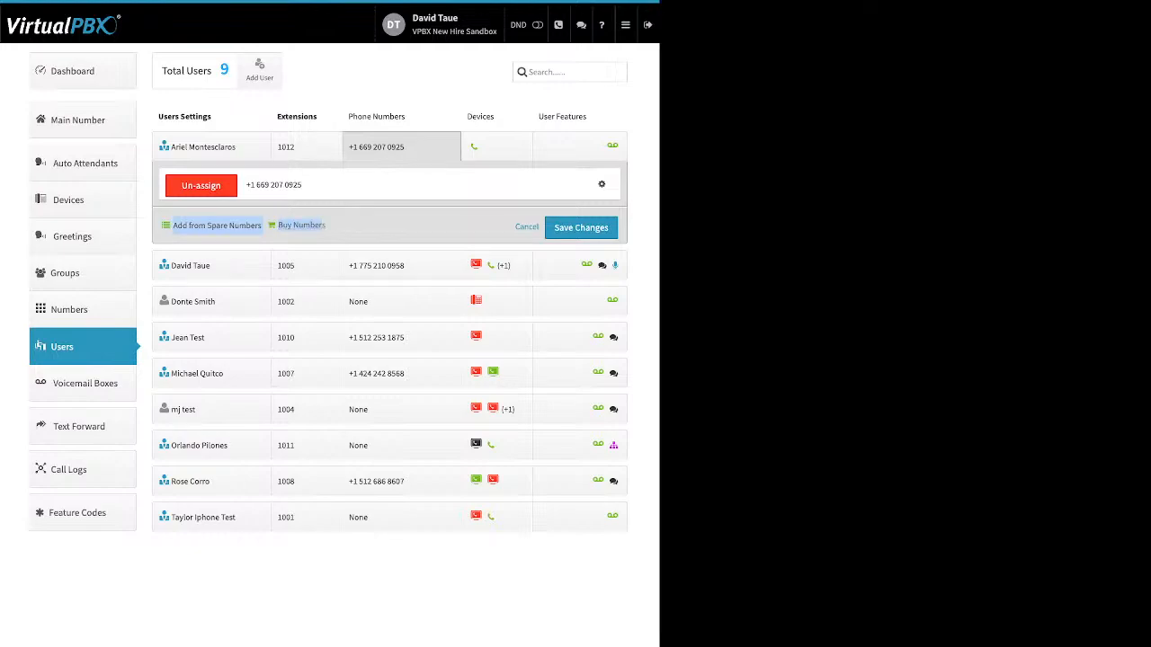
{"action": "left_click", "coordinate": [217, 225]}
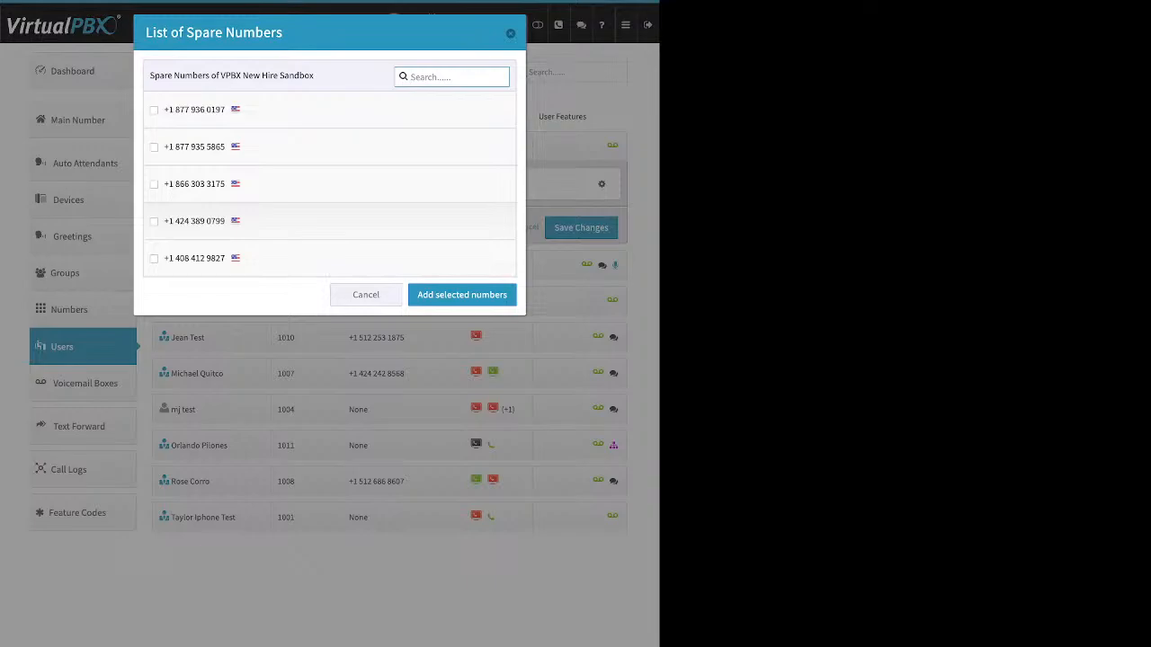
{"action": "left_click", "coordinate": [153, 184]}
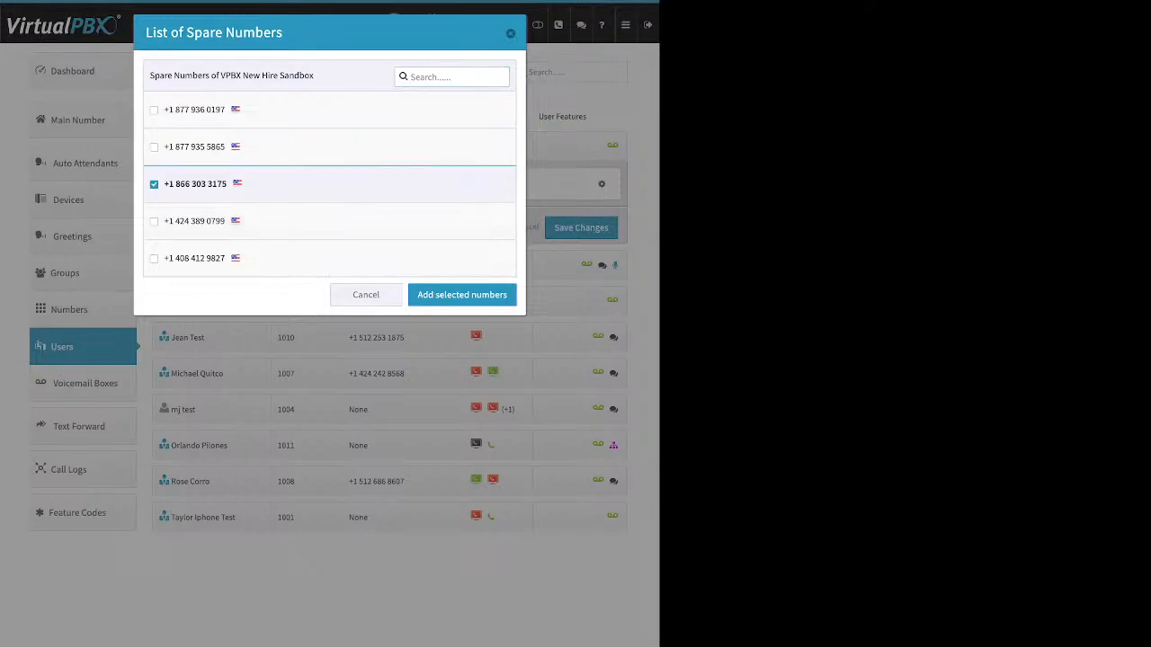
{"action": "left_click", "coordinate": [462, 294]}
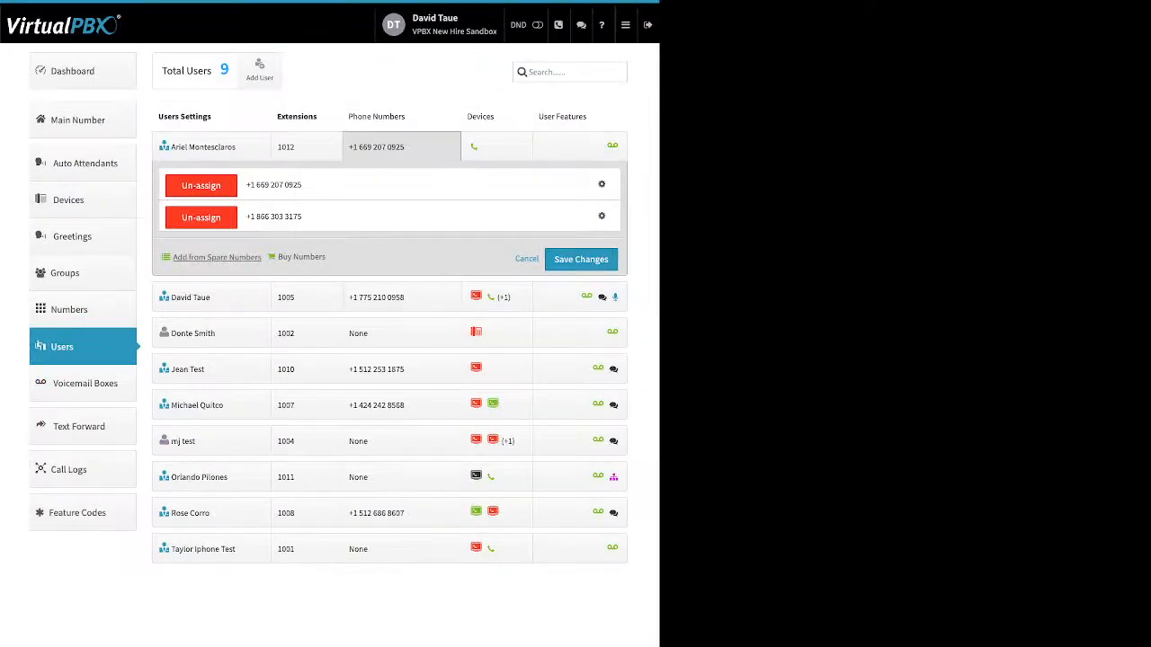
{"action": "left_click", "coordinate": [581, 259]}
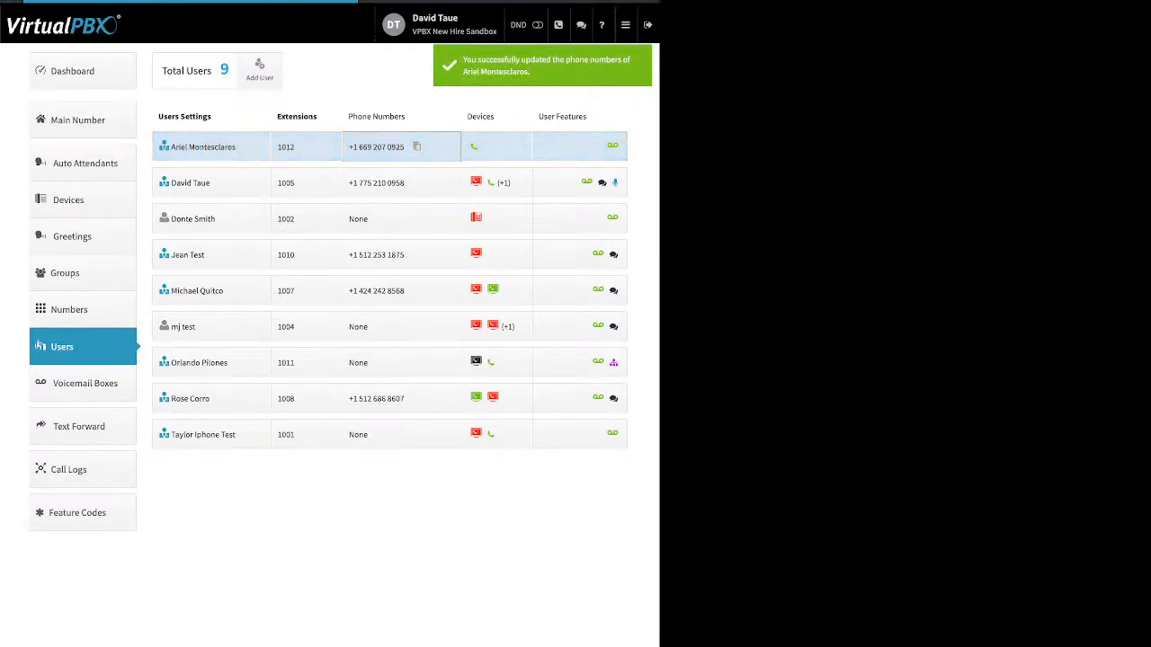
Un-assign the newly added spare 866 number from the extension 1012 user and save the changes
{"action": "left_click", "coordinate": [401, 146]}
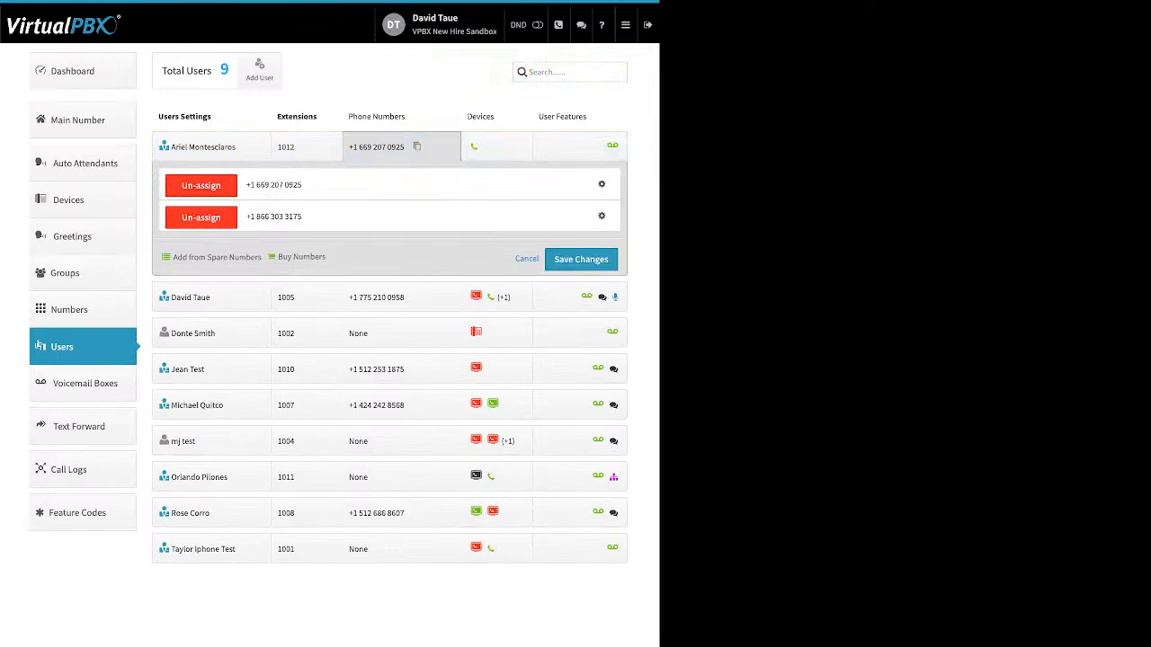
{"action": "left_click", "coordinate": [201, 217]}
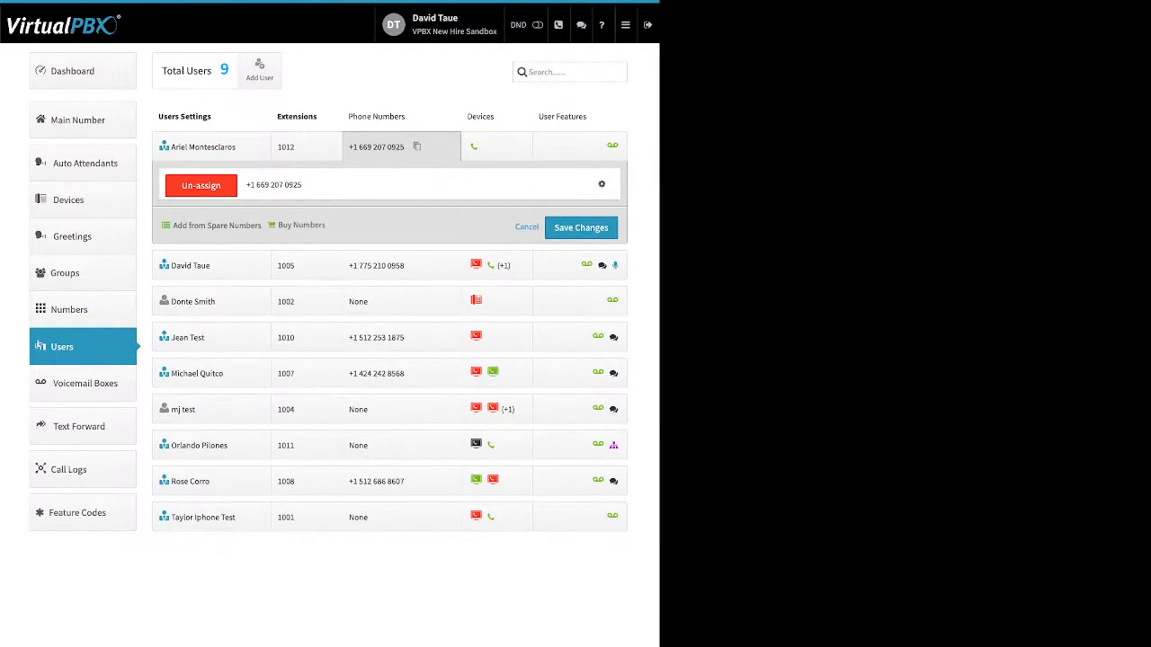
{"action": "left_click", "coordinate": [581, 227]}
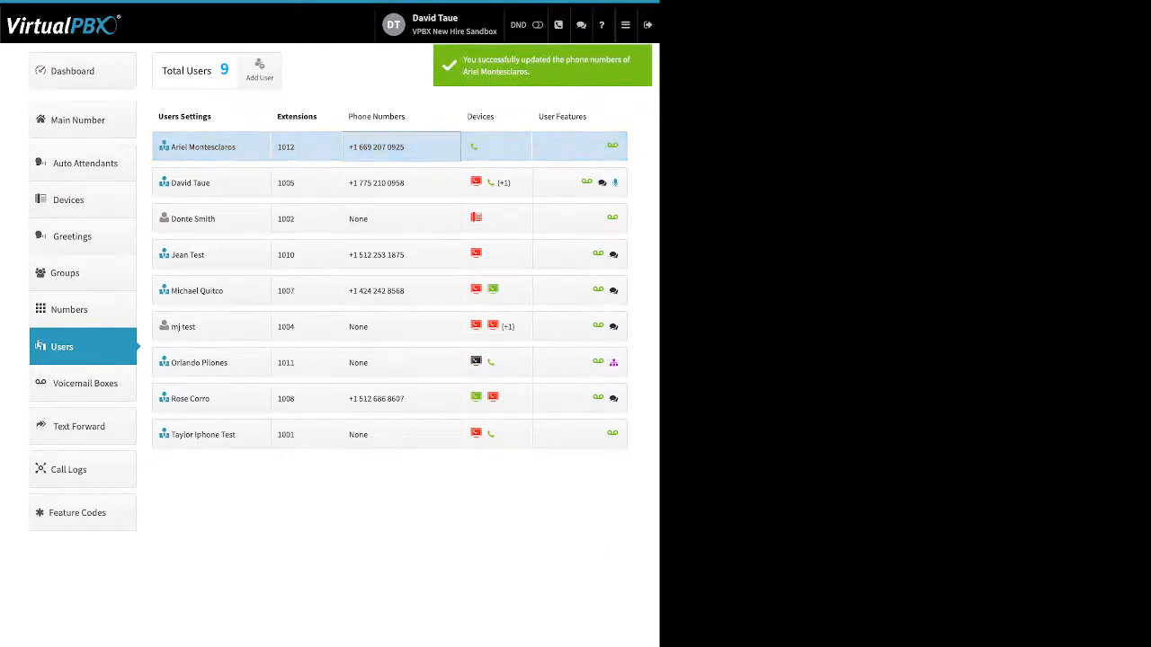
Buy a toll-free number with the 86* prefix for the extension 1012 user, adding one number to the cart
{"action": "left_click", "coordinate": [401, 147]}
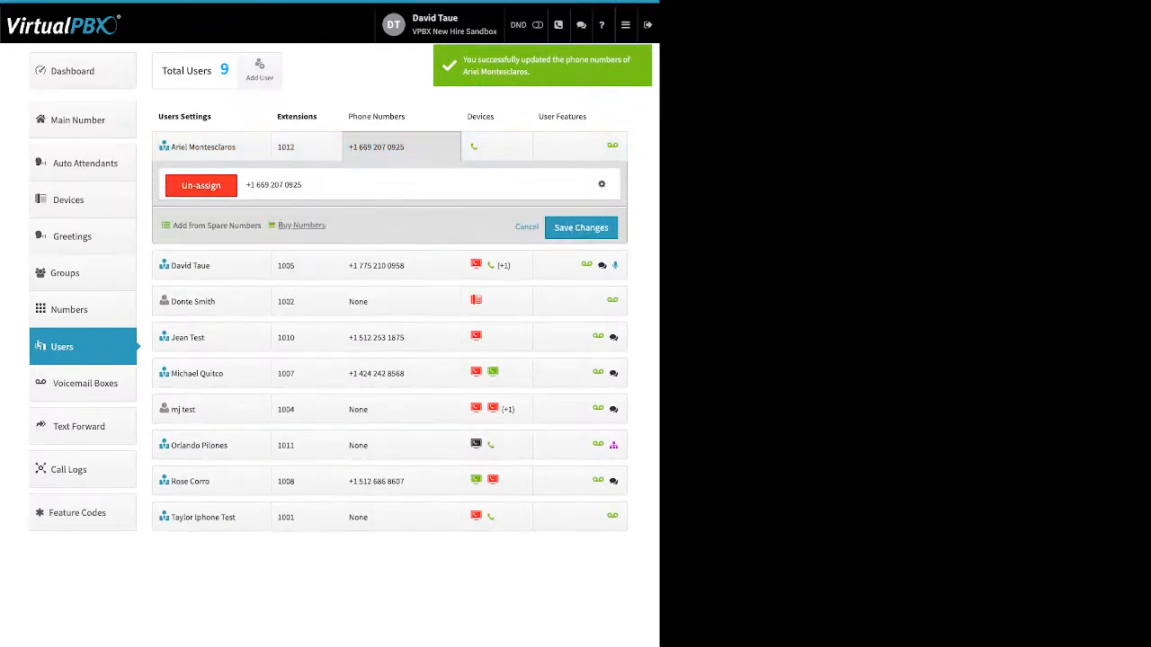
{"action": "left_click", "coordinate": [301, 225]}
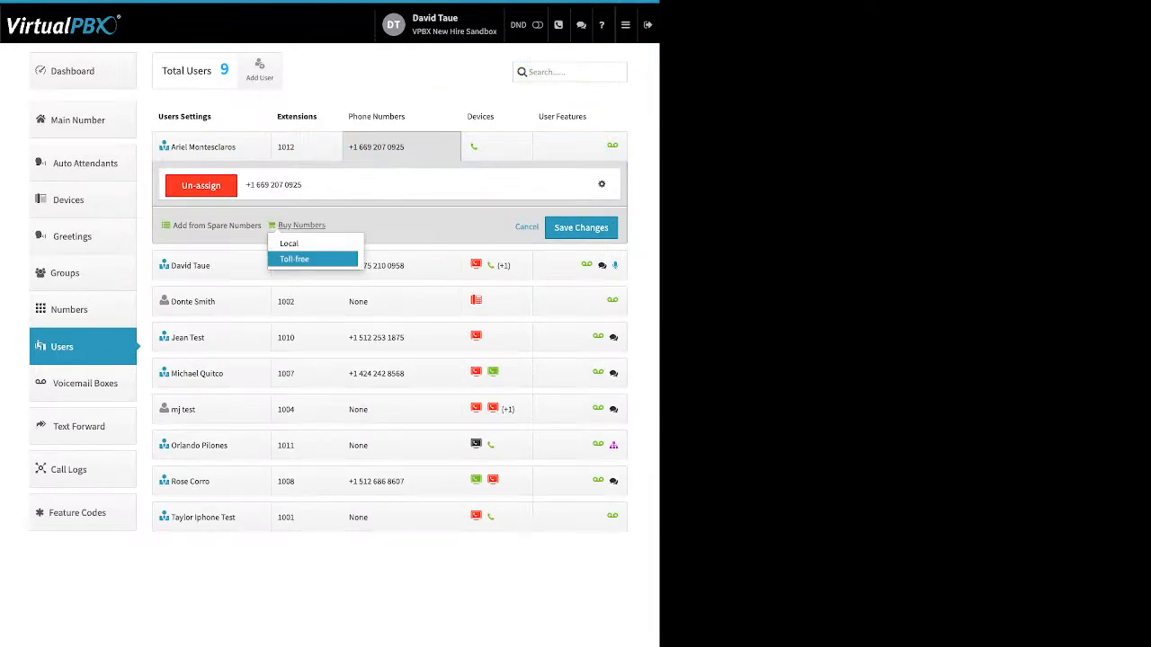
{"action": "left_click", "coordinate": [294, 259]}
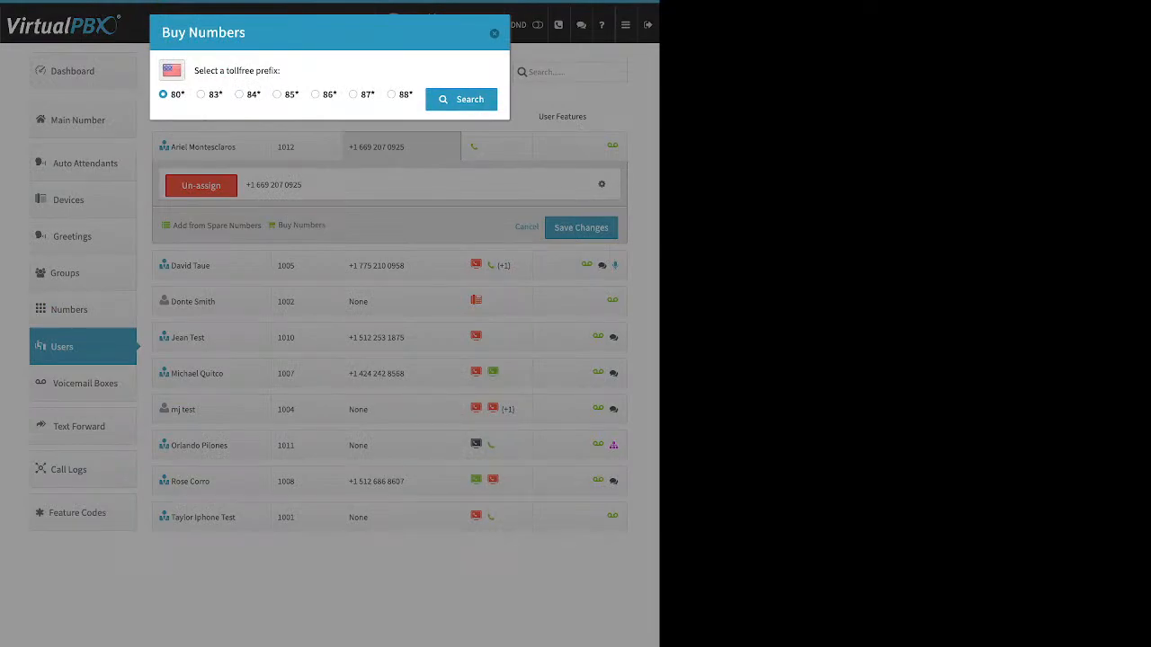
{"action": "left_click", "coordinate": [315, 94]}
{"action": "left_click", "coordinate": [461, 99]}
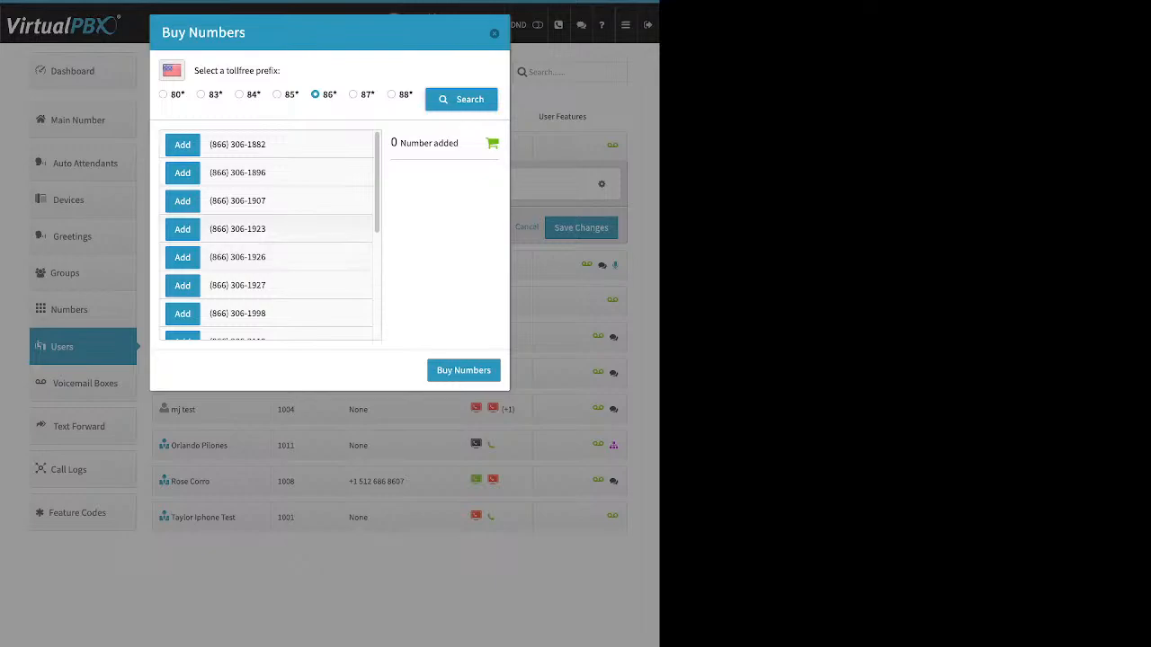
{"action": "scroll", "coordinate": [270, 234], "scroll_direction": "down", "scroll_amount": 3}
{"action": "scroll", "coordinate": [270, 234], "scroll_direction": "down", "scroll_amount": 5}
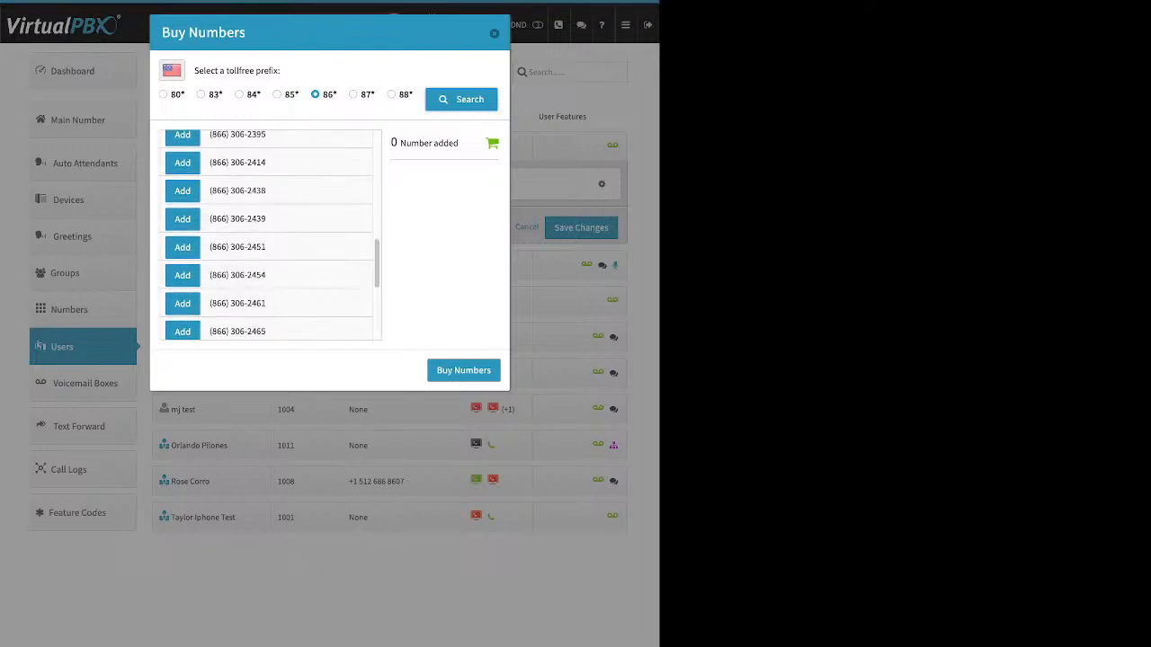
{"action": "left_click", "coordinate": [183, 185]}
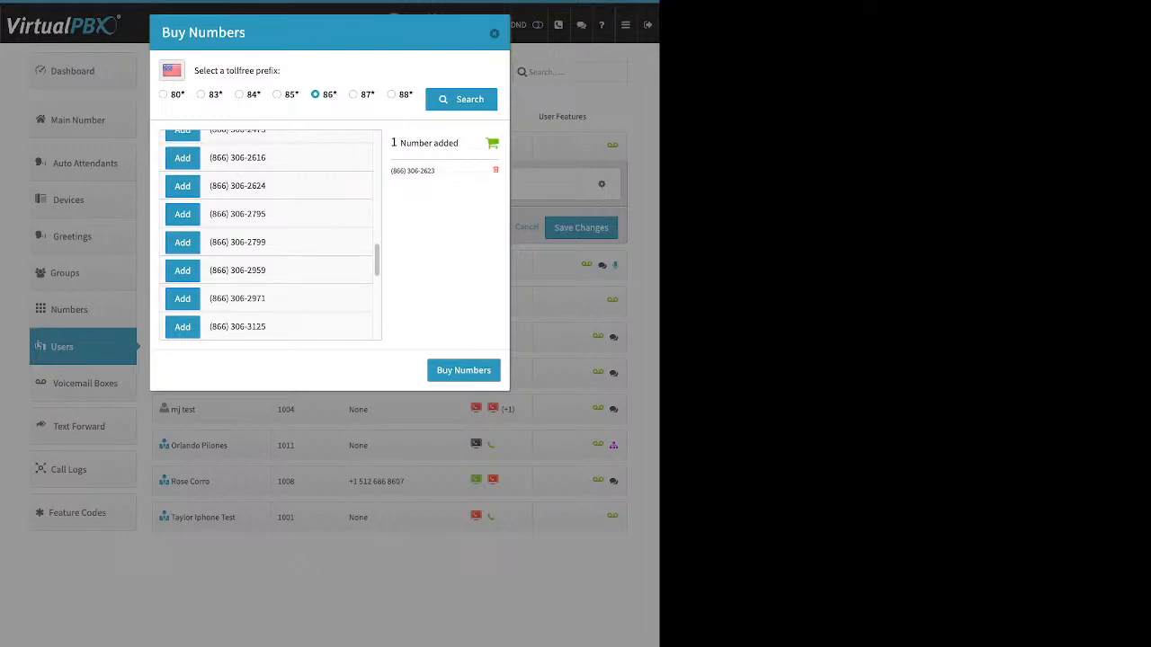
{"action": "left_click", "coordinate": [464, 371]}
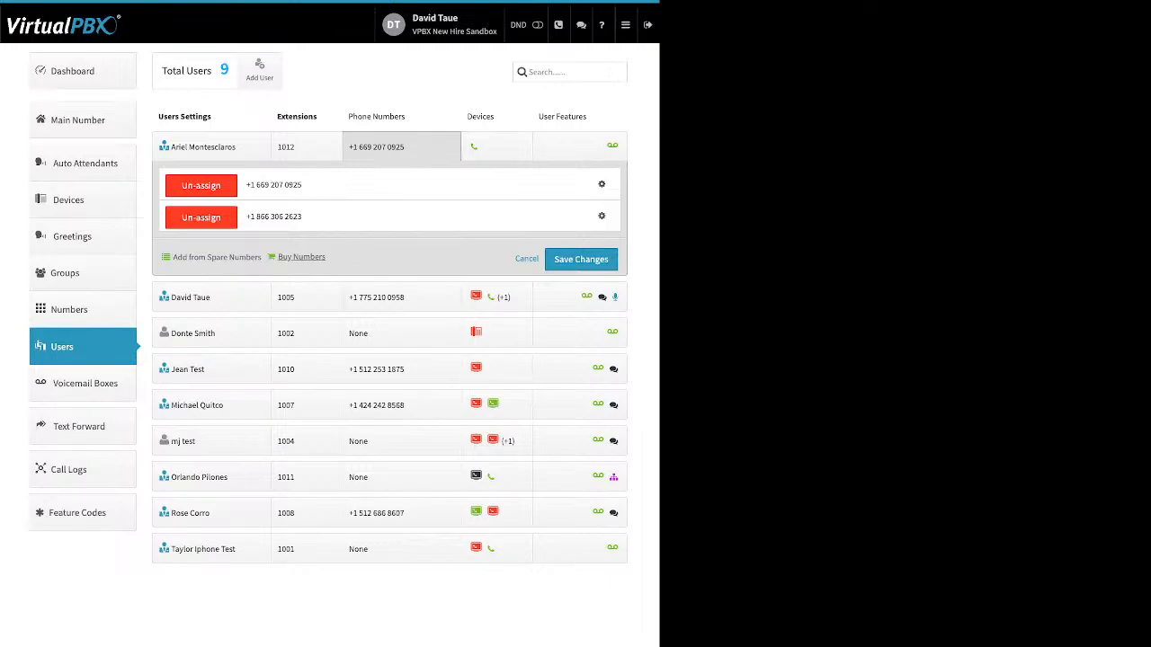
Start buying a local number and search by area code 408, then return to the search form
{"action": "left_click", "coordinate": [301, 257]}
{"action": "left_click", "coordinate": [306, 275]}
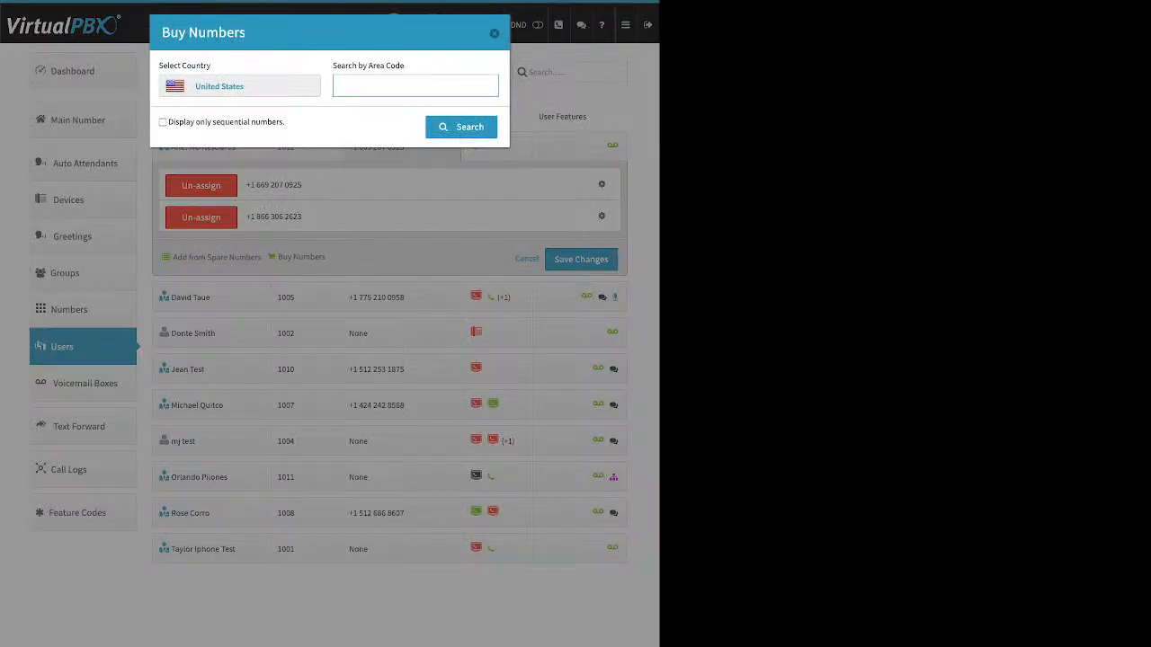
{"action": "type", "text": "408"}
{"action": "key", "text": "Return"}
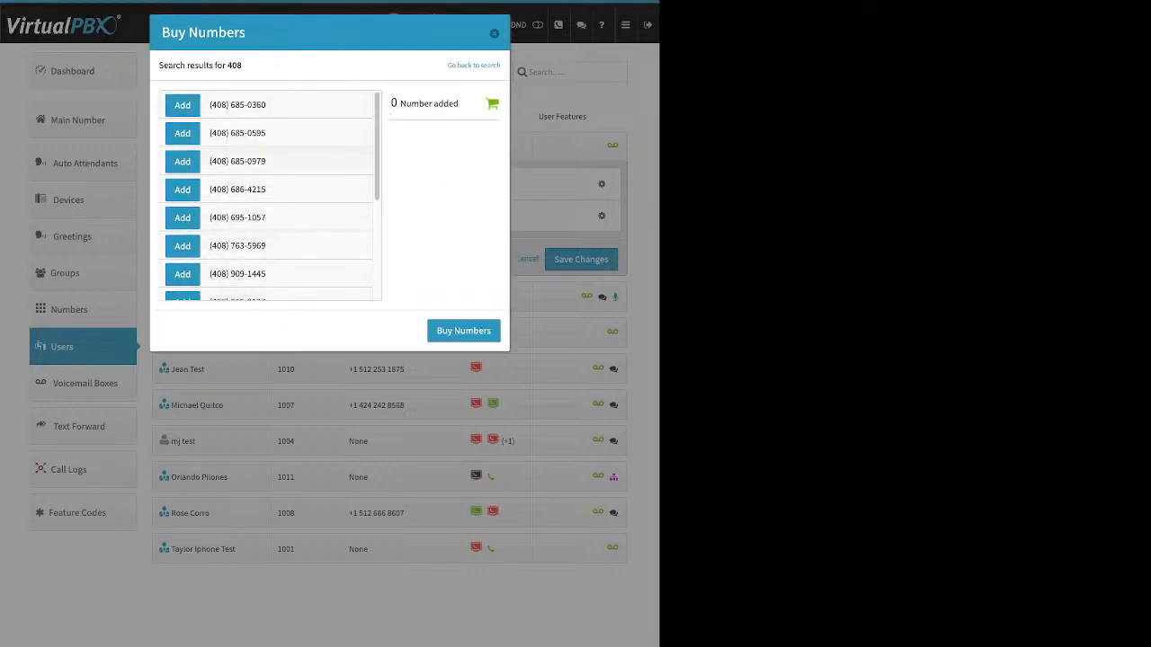
{"action": "scroll", "coordinate": [270, 194], "scroll_direction": "down", "scroll_amount": 3}
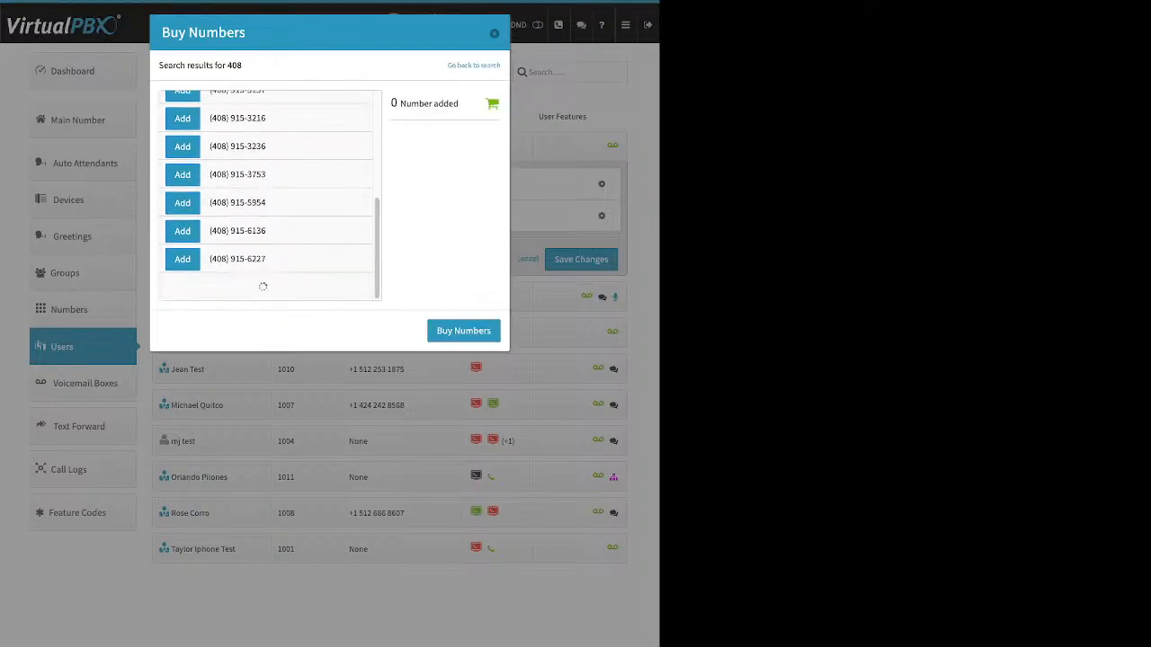
{"action": "scroll", "coordinate": [269, 193], "scroll_direction": "up", "scroll_amount": 3}
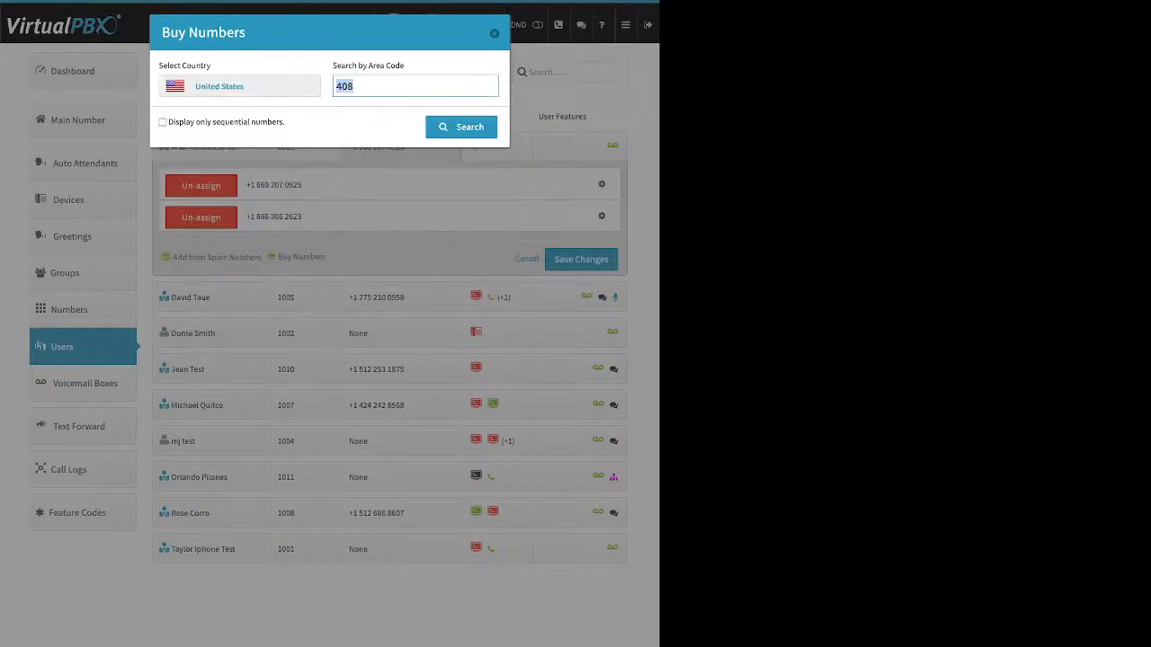
Search local numbers by area code 310 and go back to the search form
{"action": "type", "text": "310"}
{"action": "key", "text": "Return"}
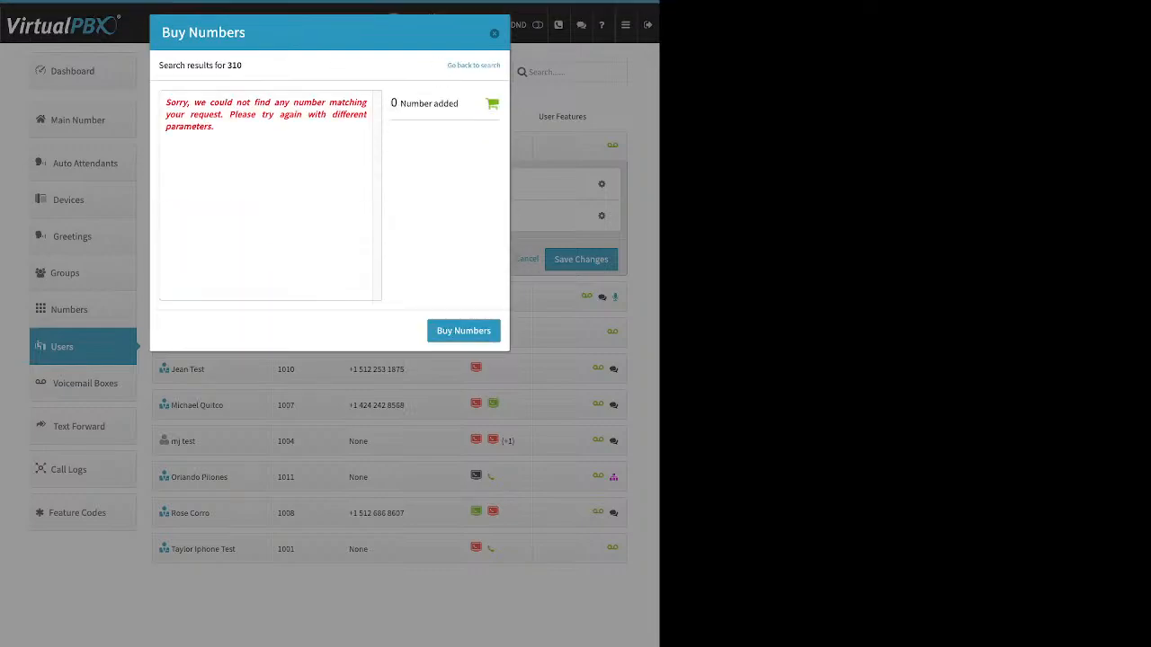
{"action": "left_click_drag", "start_coordinate": [215, 127], "coordinate": [165, 101]}
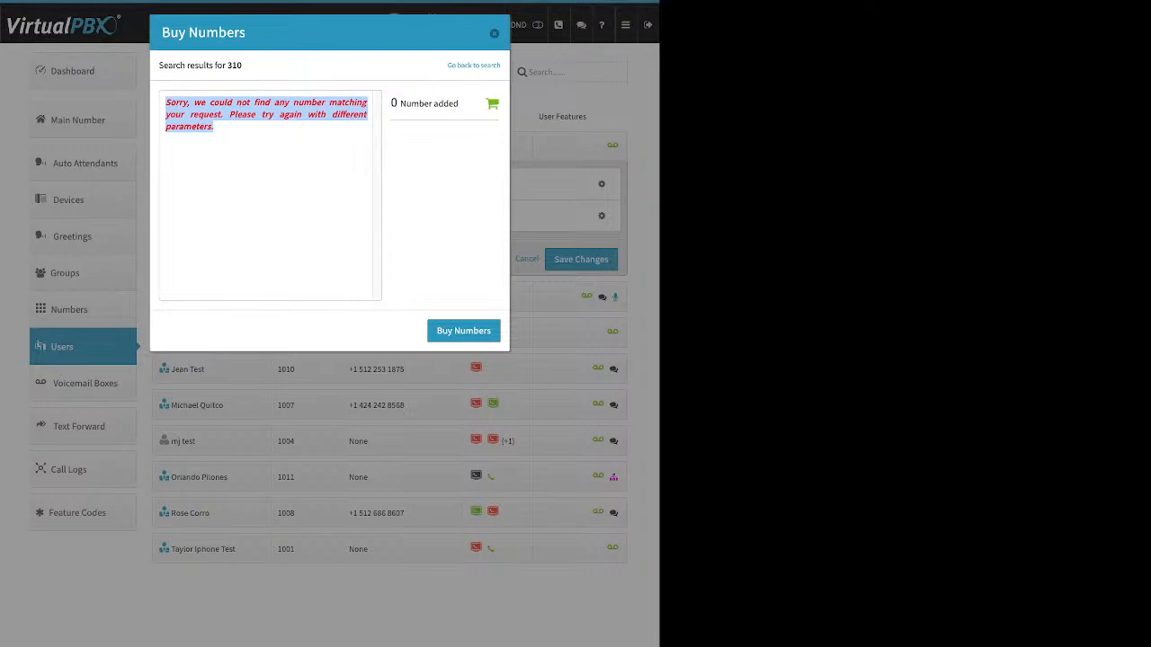
{"action": "left_click", "coordinate": [474, 66]}
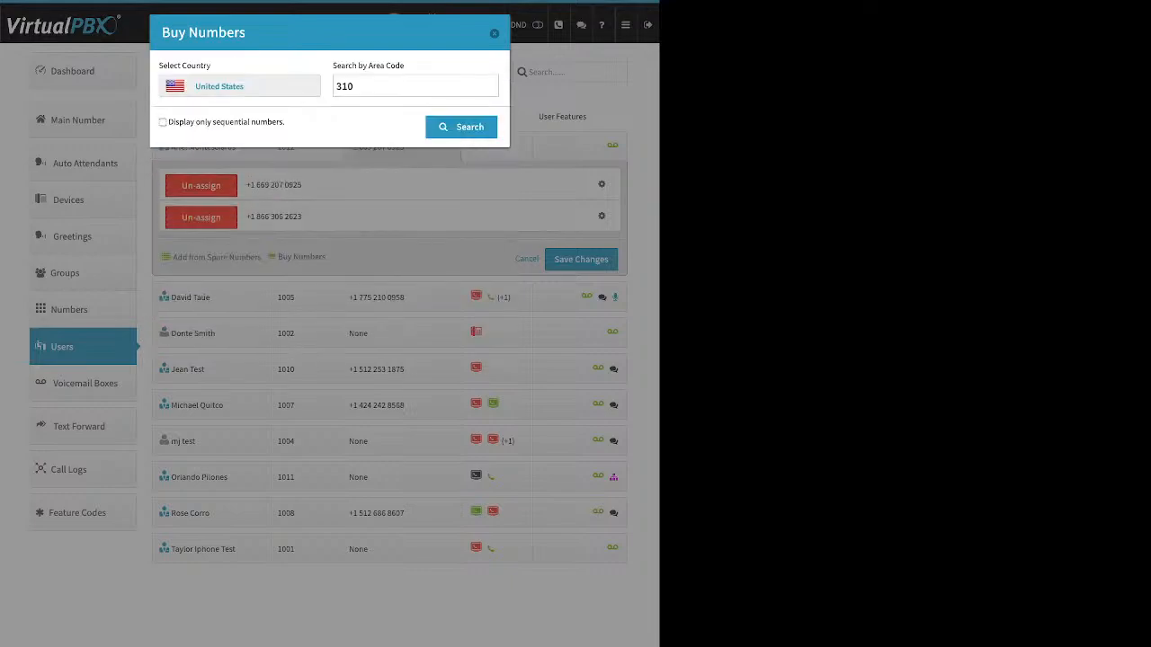
Search local numbers by area code 424, add the third listed number to the cart, and buy it
{"action": "double_click", "coordinate": [345, 86]}
{"action": "type", "text": "424"}
{"action": "key", "text": "Return"}
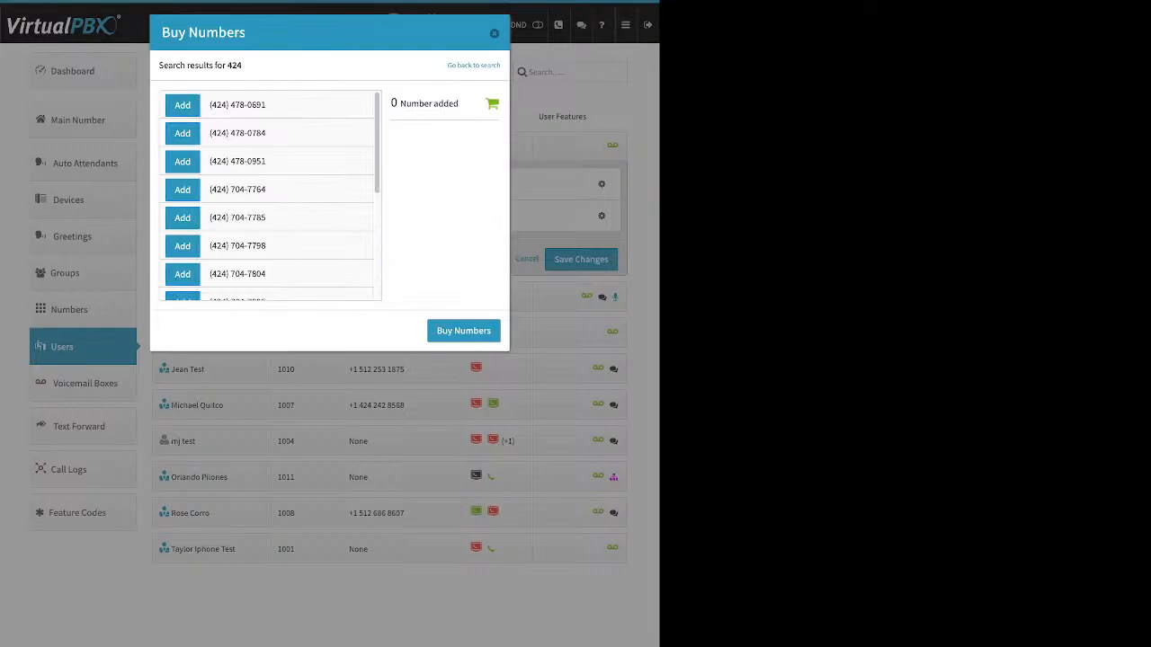
{"action": "scroll", "coordinate": [269, 165], "scroll_direction": "down", "scroll_amount": 1}
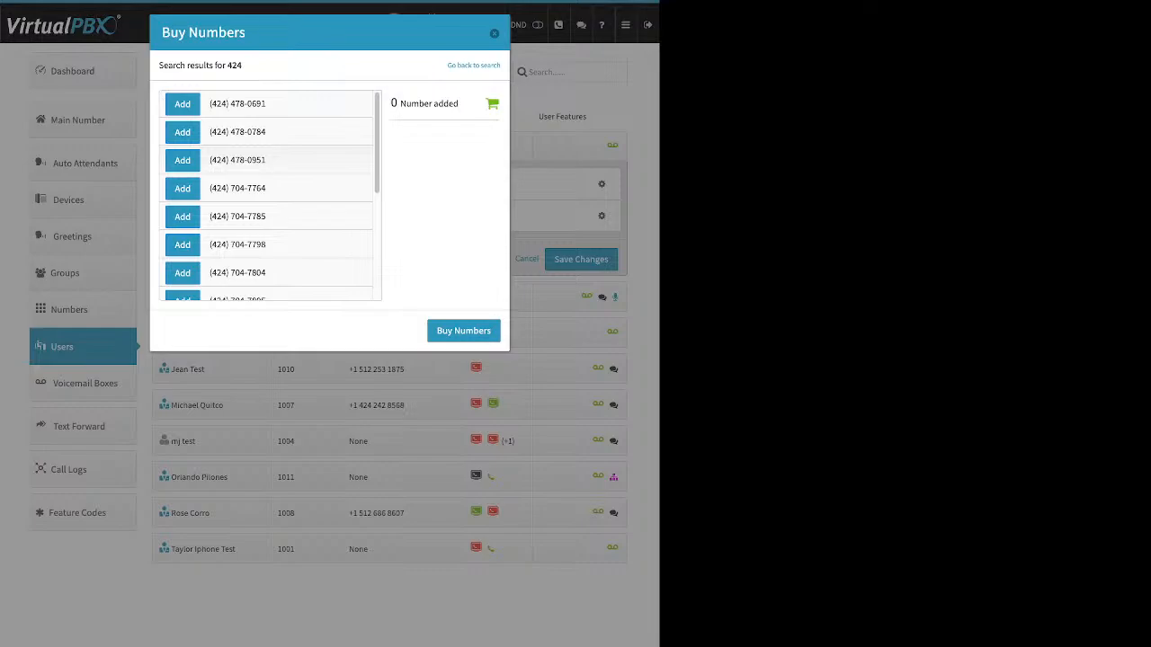
{"action": "left_click", "coordinate": [183, 160]}
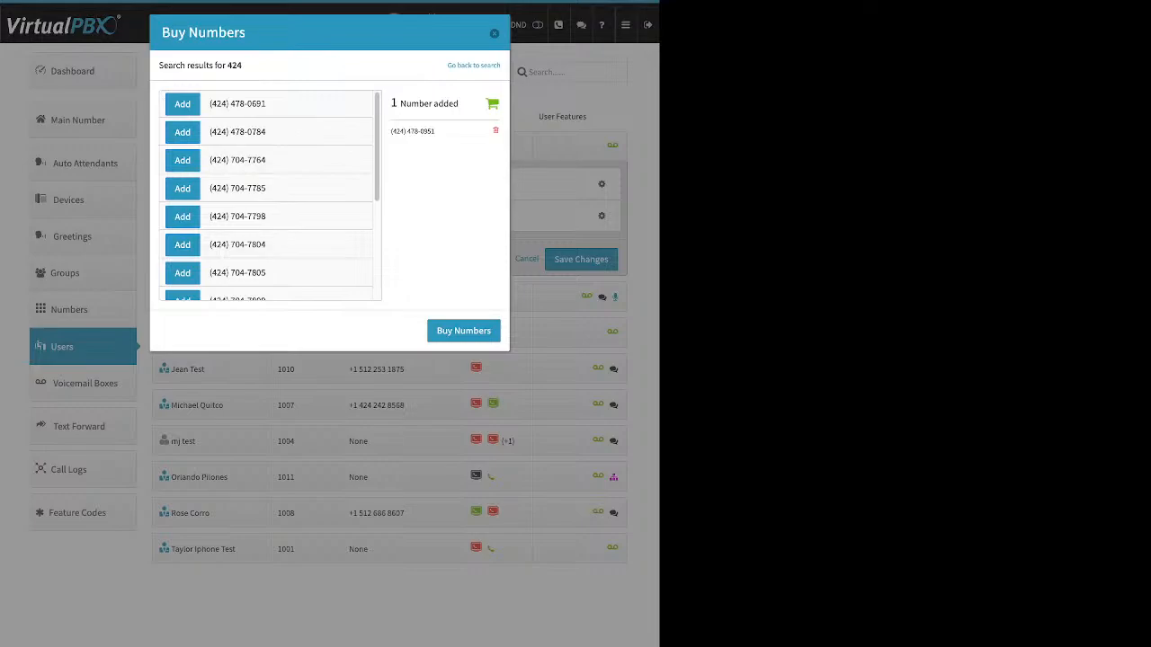
{"action": "left_click", "coordinate": [463, 331]}
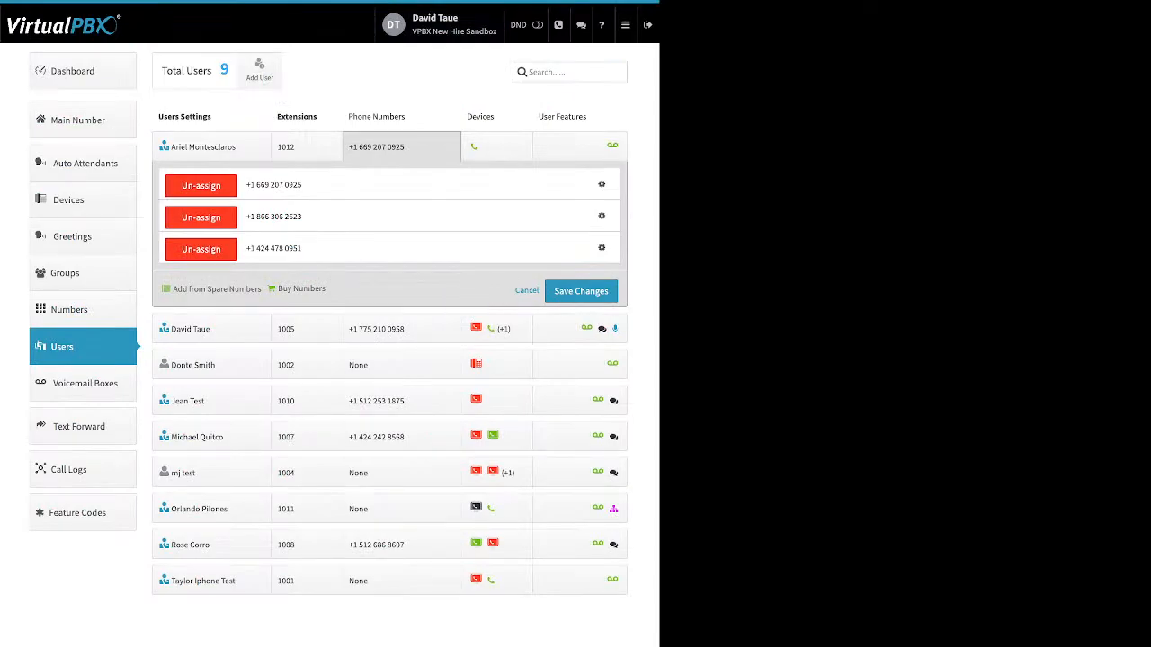
Open the Caller ID name settings for the toll-free number of the extension 1012 user, review outbound and inbound options, and close
{"action": "left_click", "coordinate": [602, 216]}
{"action": "left_click", "coordinate": [561, 240]}
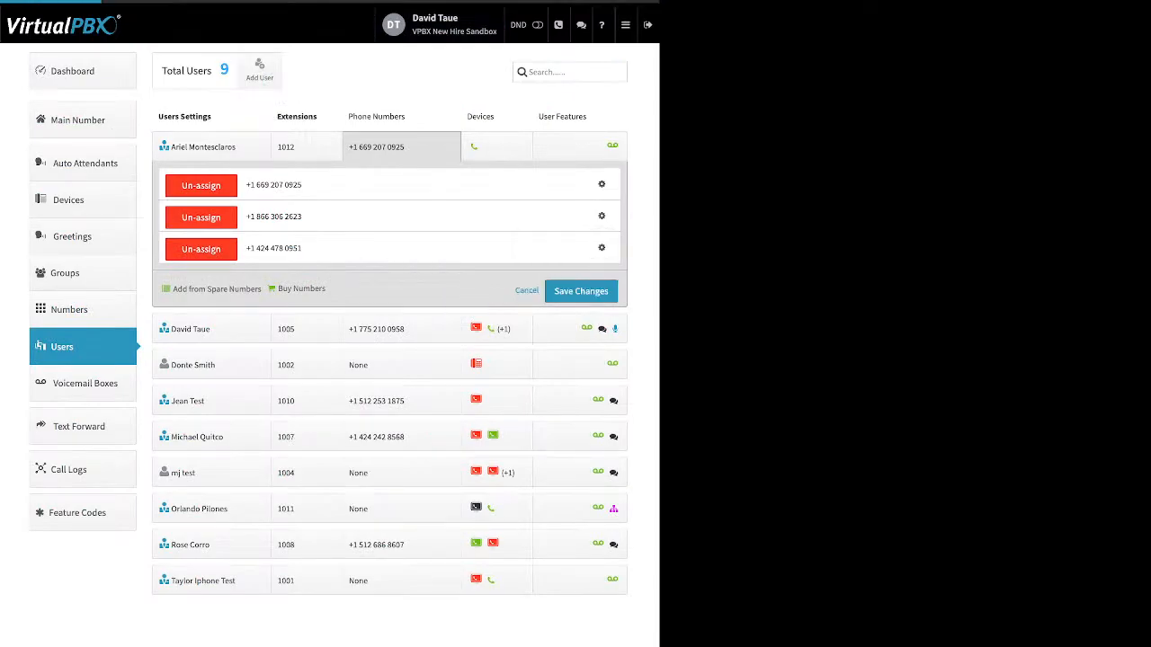
{"action": "left_click_drag", "start_coordinate": [205, 67], "coordinate": [281, 67]}
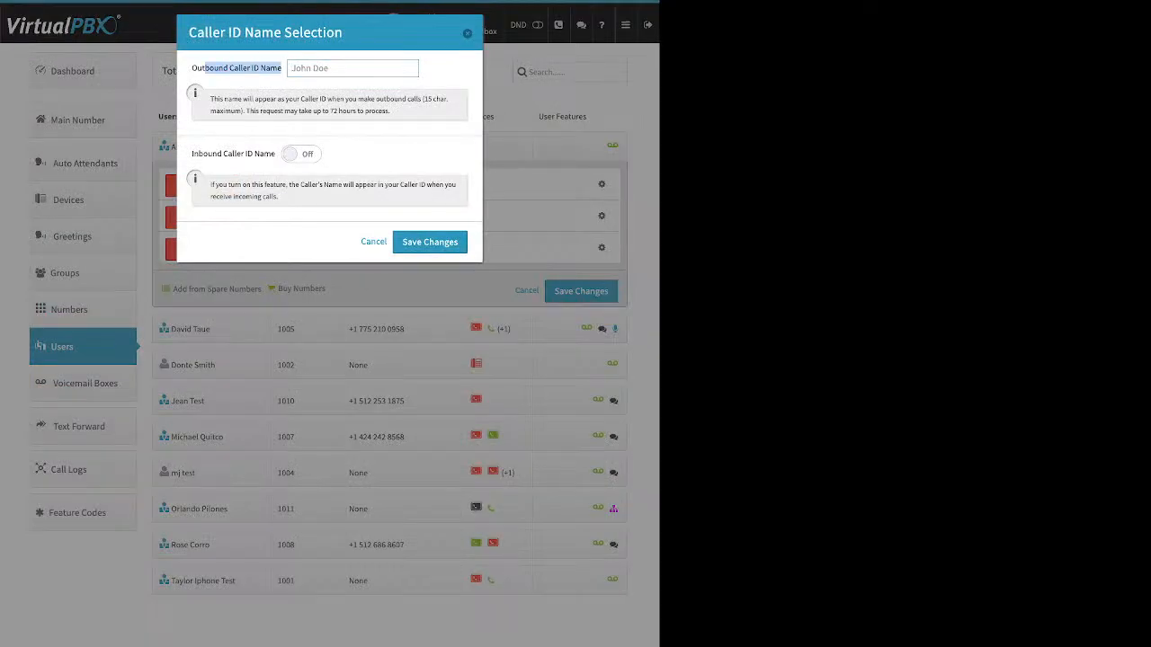
{"action": "left_click_drag", "start_coordinate": [212, 153], "coordinate": [275, 154]}
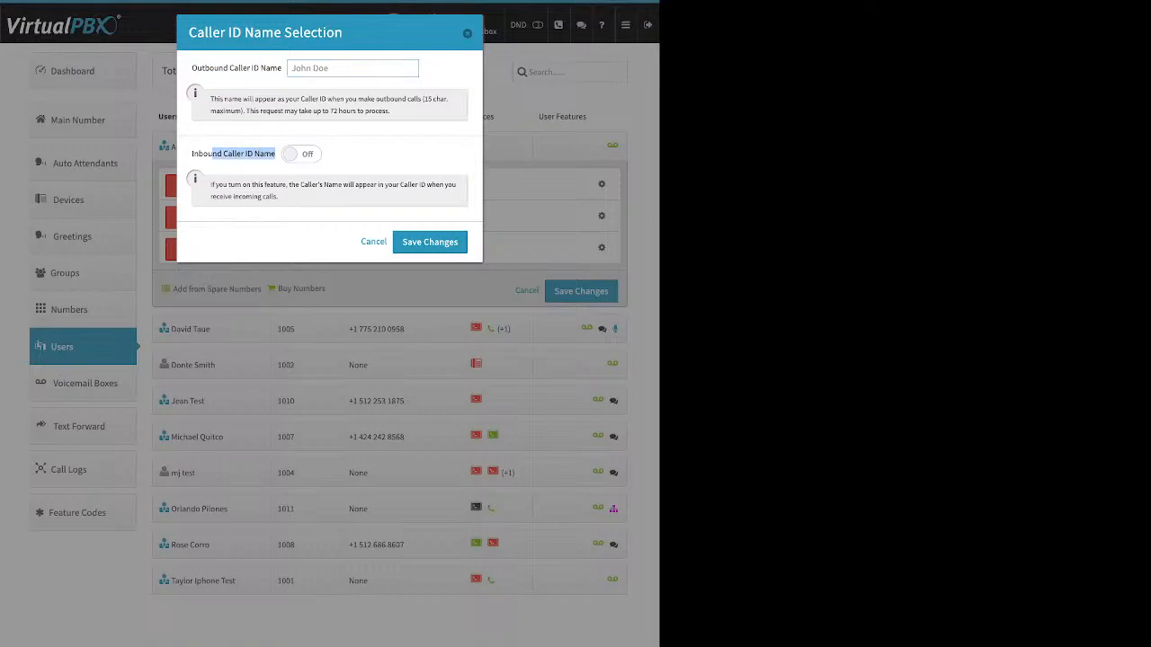
{"action": "left_click", "coordinate": [301, 154]}
{"action": "key", "text": "Escape"}
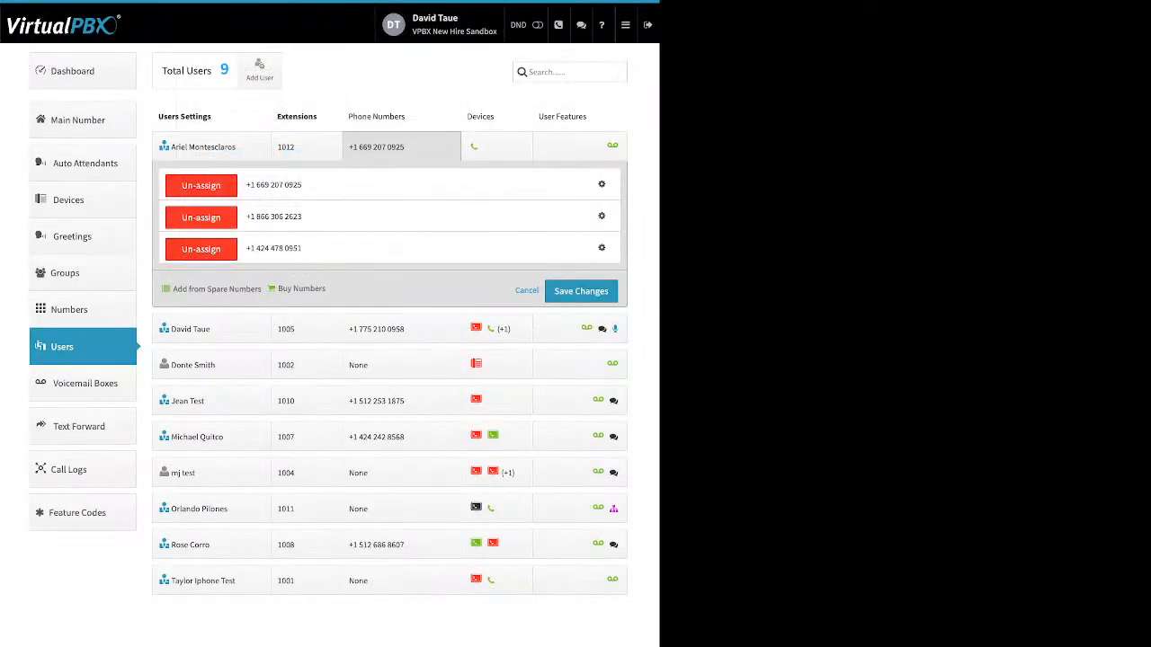
Open the E911 location form for the same toll-free number and close it
{"action": "left_click", "coordinate": [601, 216]}
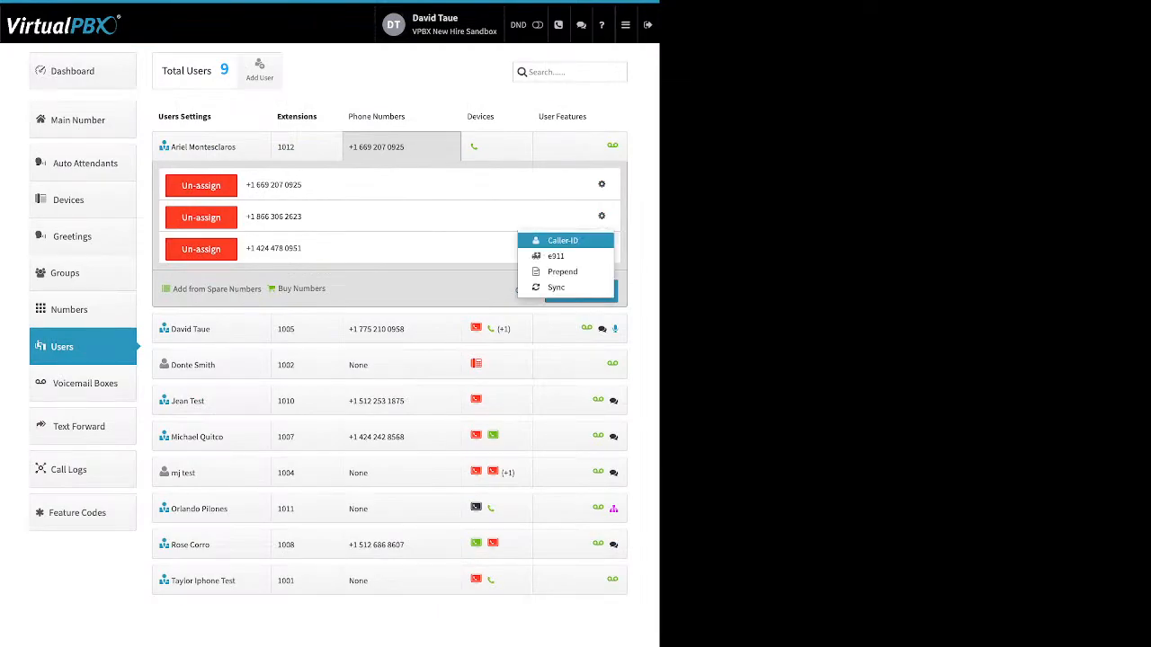
{"action": "left_click", "coordinate": [552, 256]}
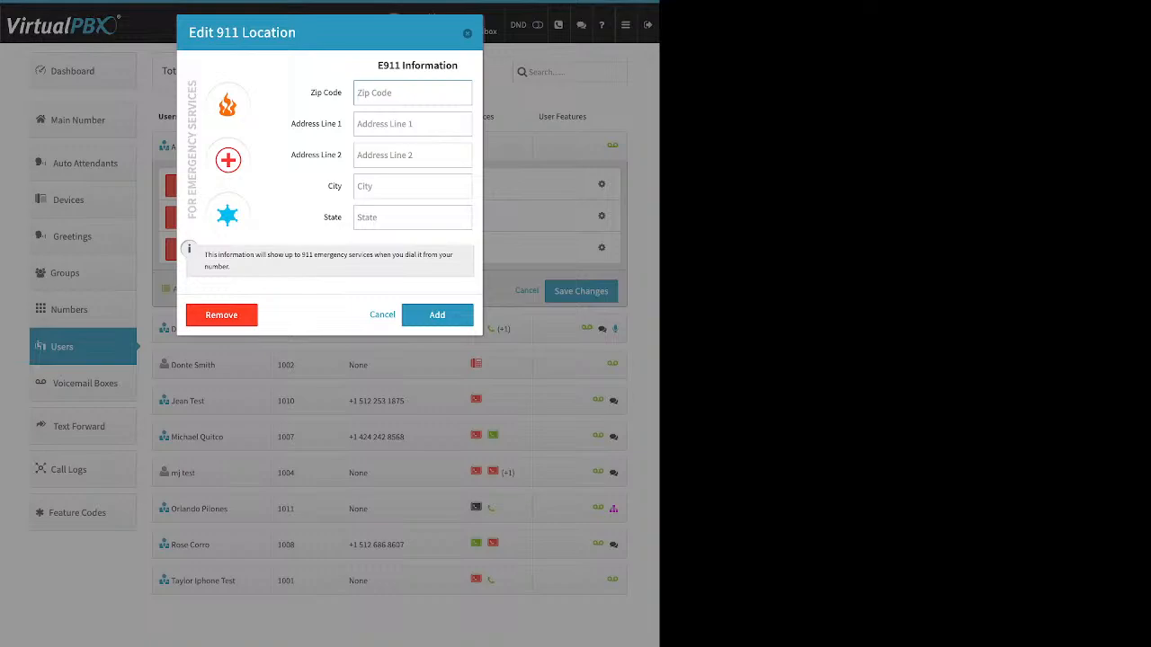
{"action": "key", "text": "Escape"}
Try setting the toll-free number's prepend text to direct, then cancel the dialog
{"action": "left_click", "coordinate": [601, 216]}
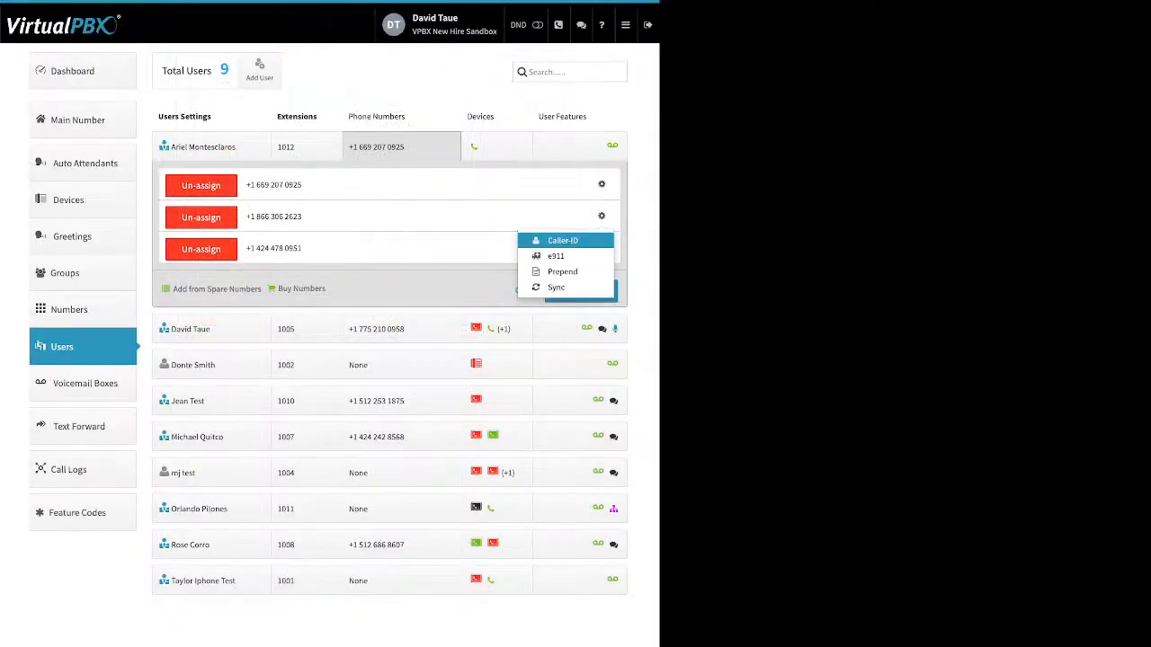
{"action": "left_click", "coordinate": [560, 269]}
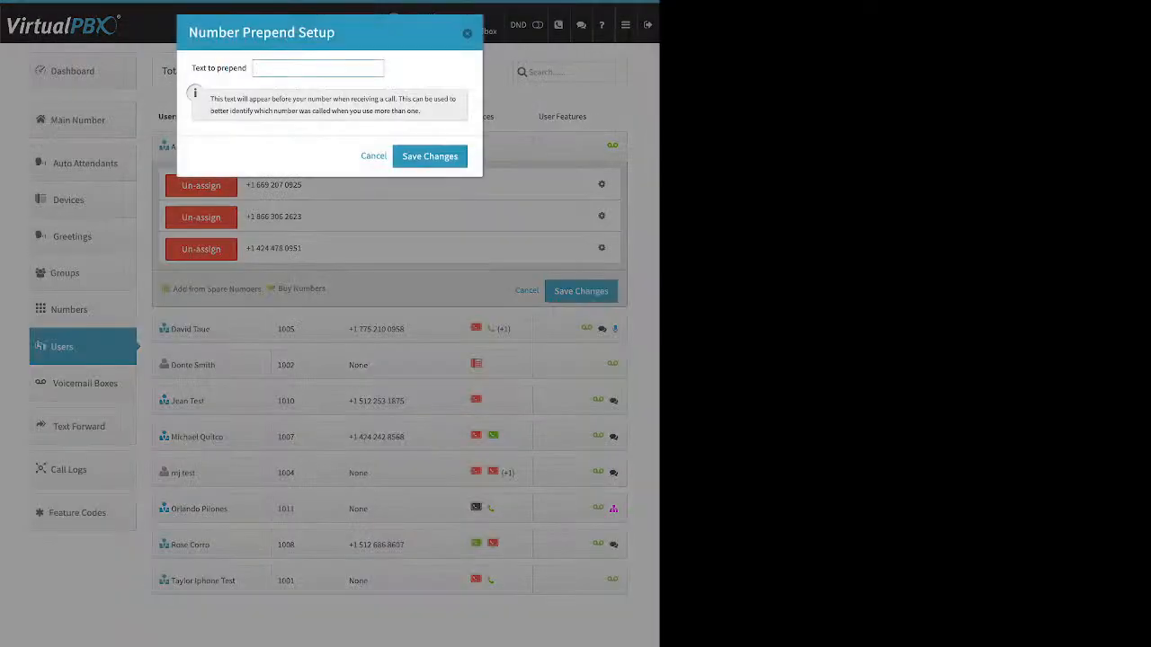
{"action": "triple_click", "coordinate": [219, 68]}
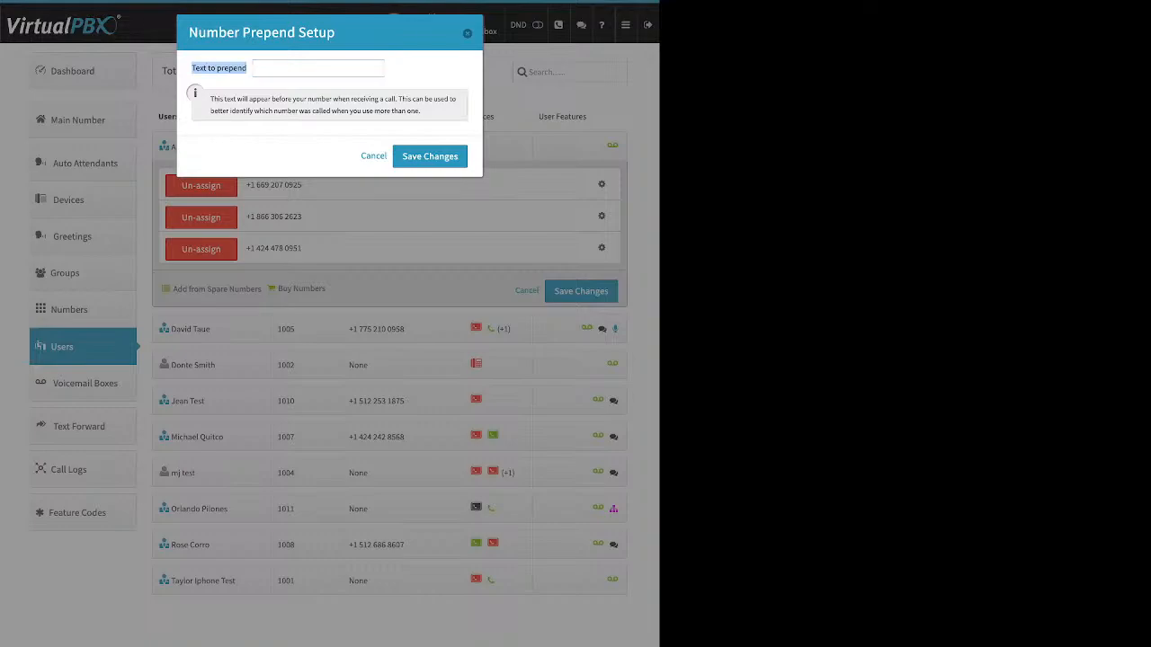
{"action": "left_click", "coordinate": [317, 69]}
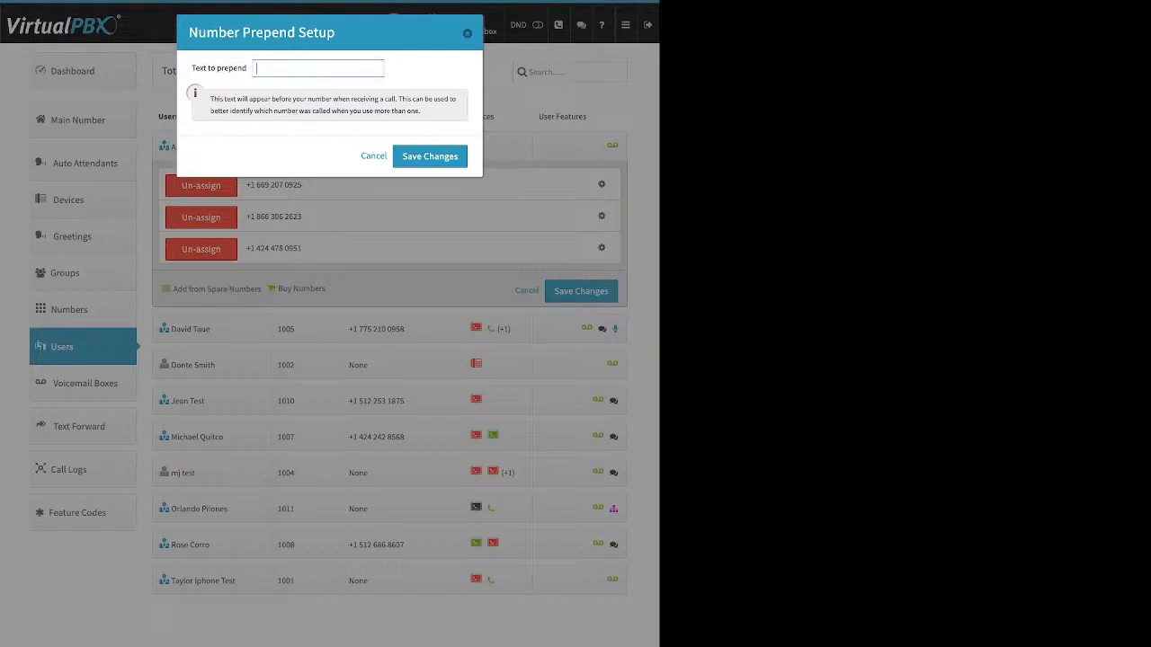
{"action": "type", "text": "direct"}
{"action": "left_click", "coordinate": [373, 156]}
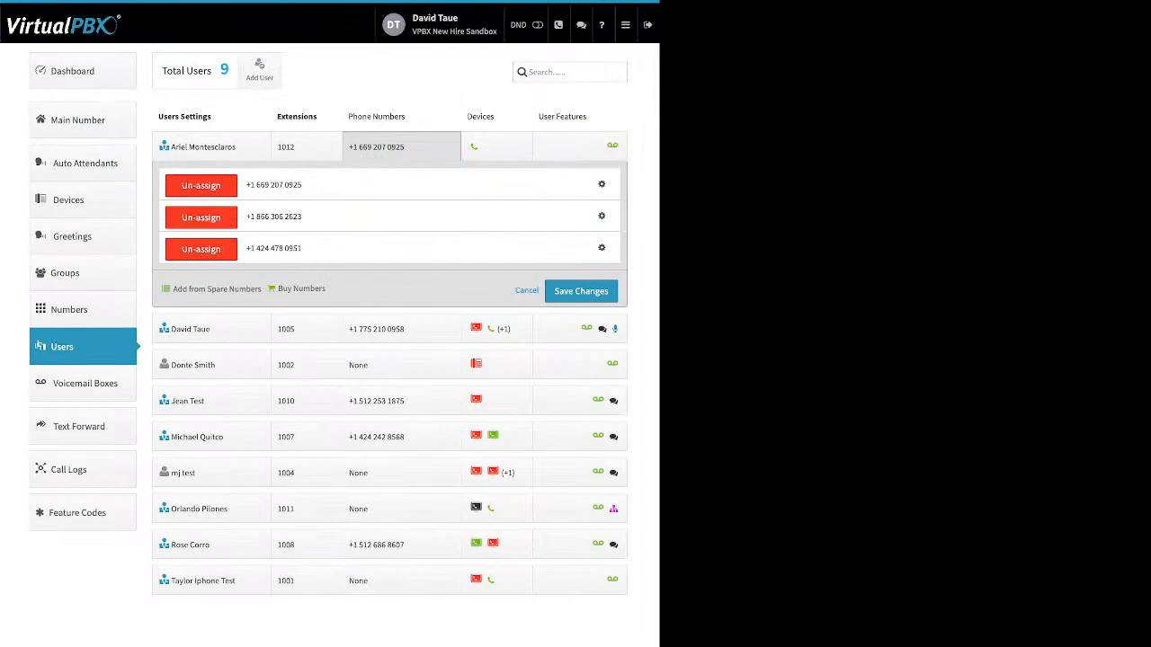
Un-assign the 424 local number and the 866 toll-free number from the extension 1012 user and save changes
{"action": "left_click", "coordinate": [200, 249]}
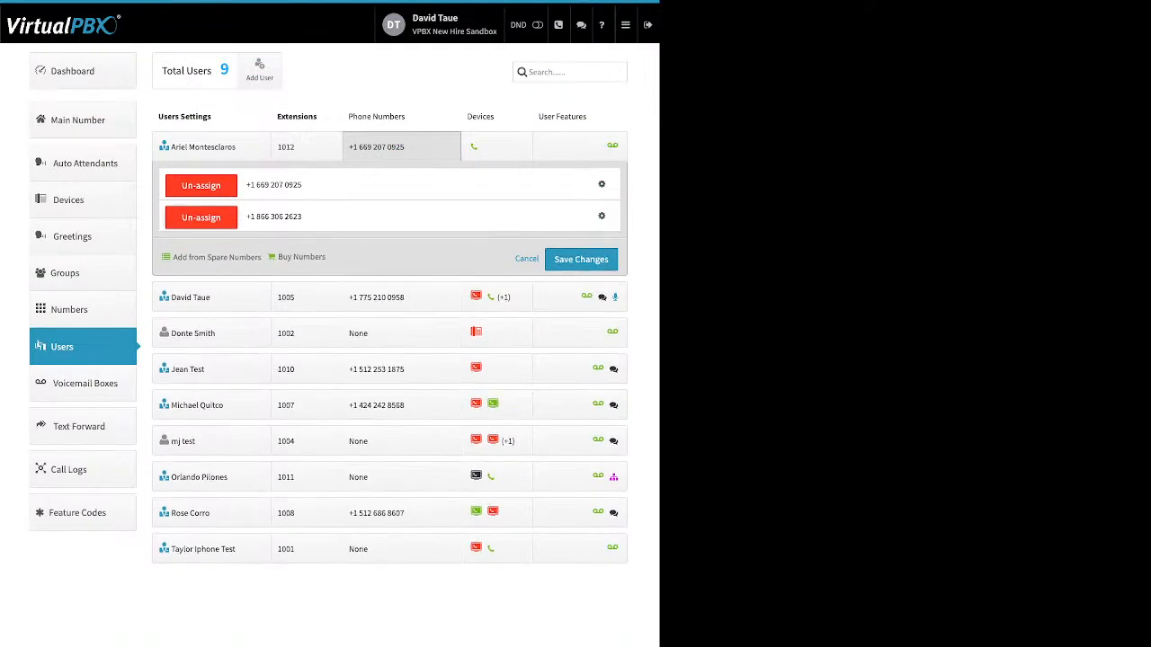
{"action": "left_click", "coordinate": [201, 216]}
{"action": "left_click", "coordinate": [581, 227]}
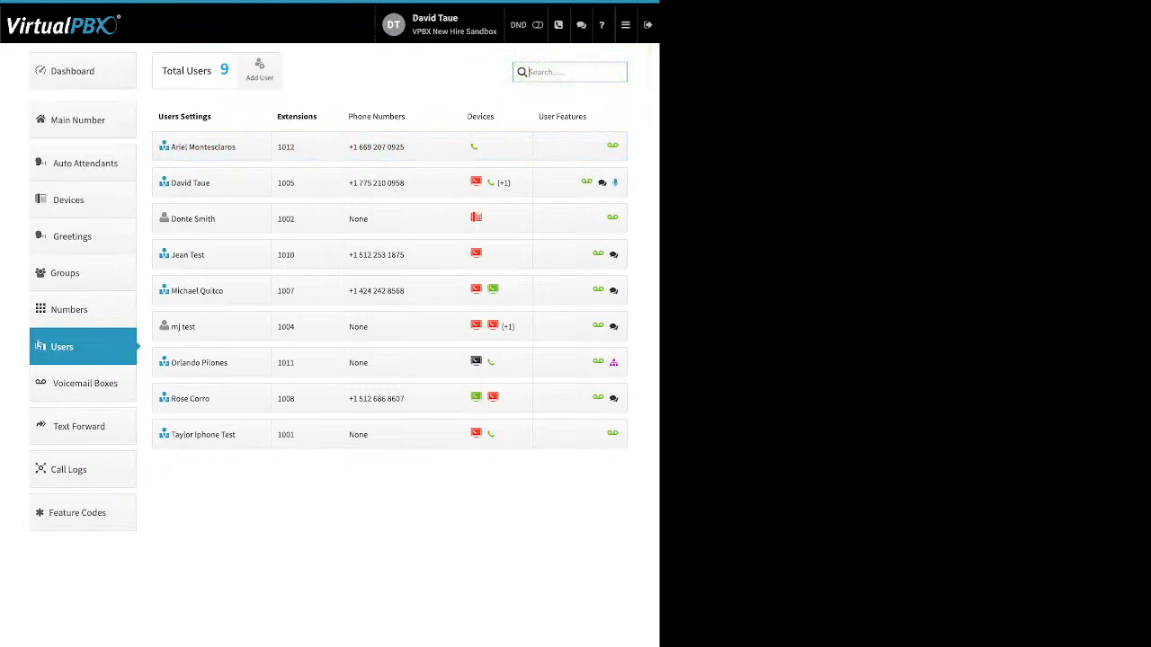
Expand the devices of the extension 1002 user and start adding a new SIP Phone device
{"action": "left_click", "coordinate": [477, 218]}
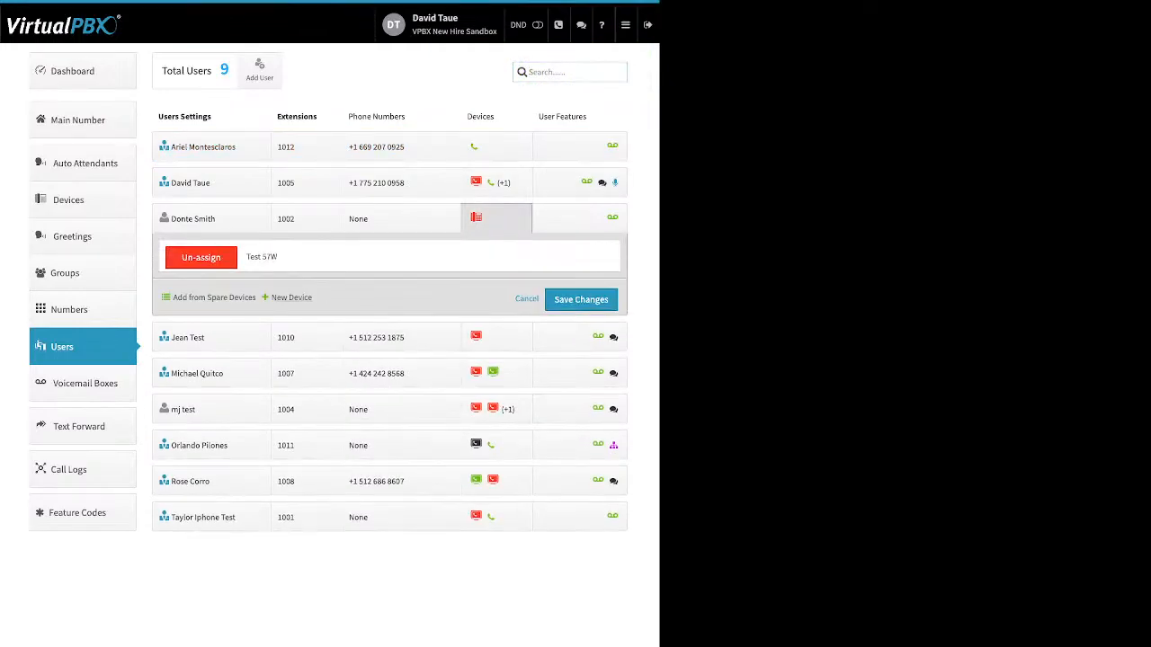
{"action": "left_click_drag", "start_coordinate": [313, 298], "coordinate": [178, 297]}
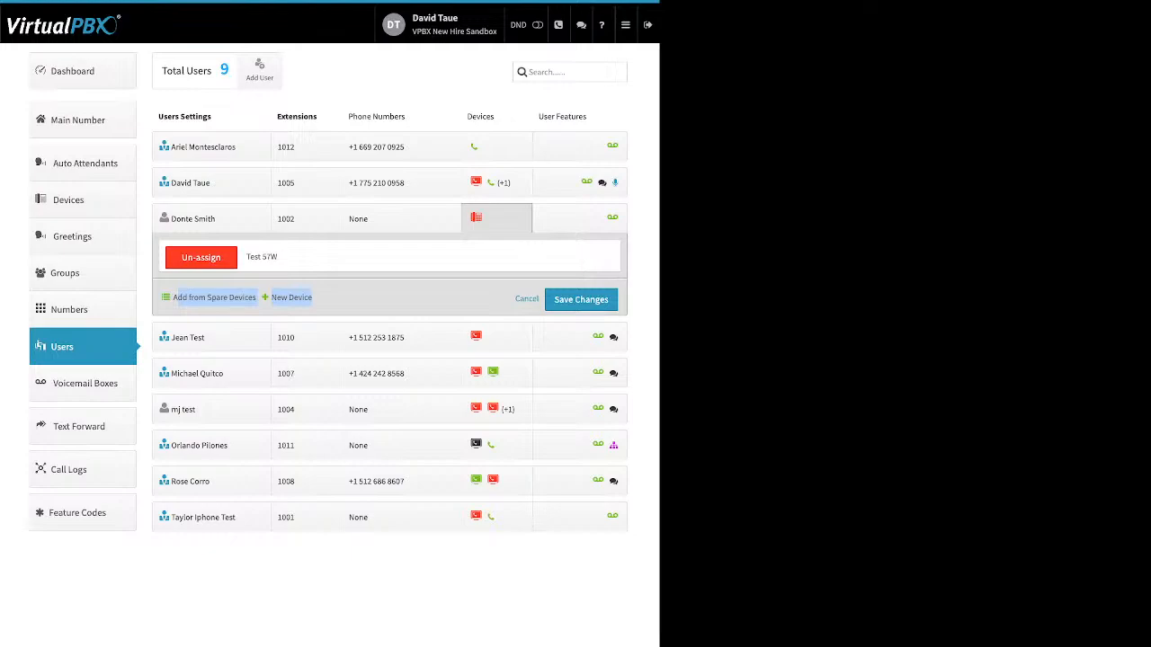
{"action": "left_click", "coordinate": [291, 297]}
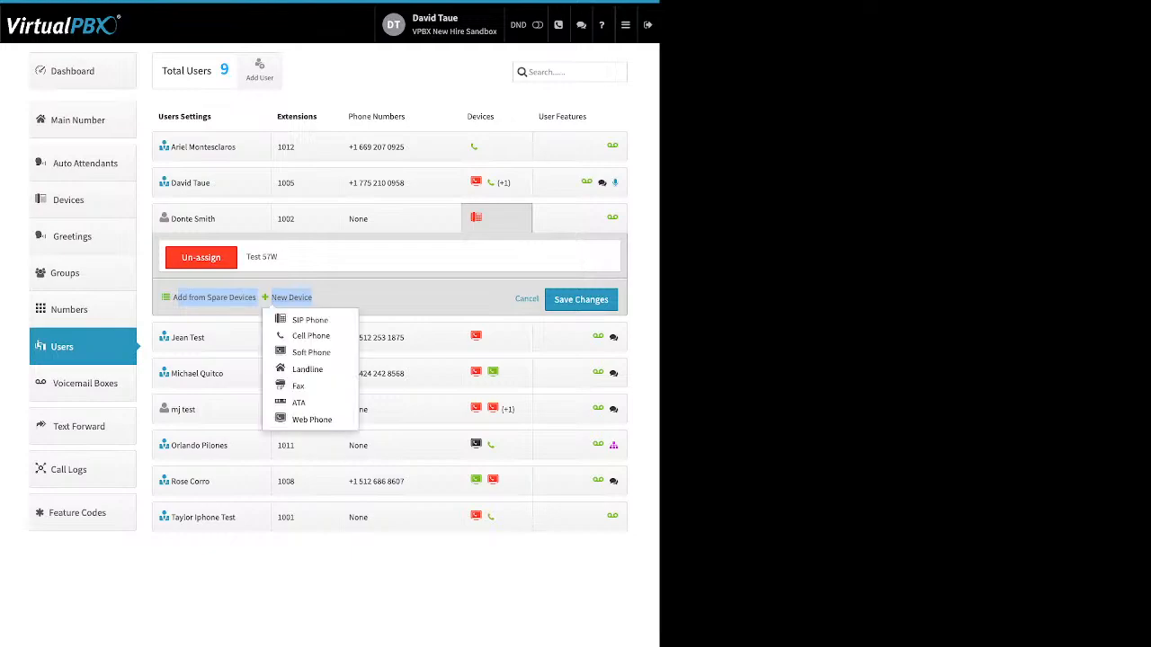
{"action": "left_click", "coordinate": [309, 320]}
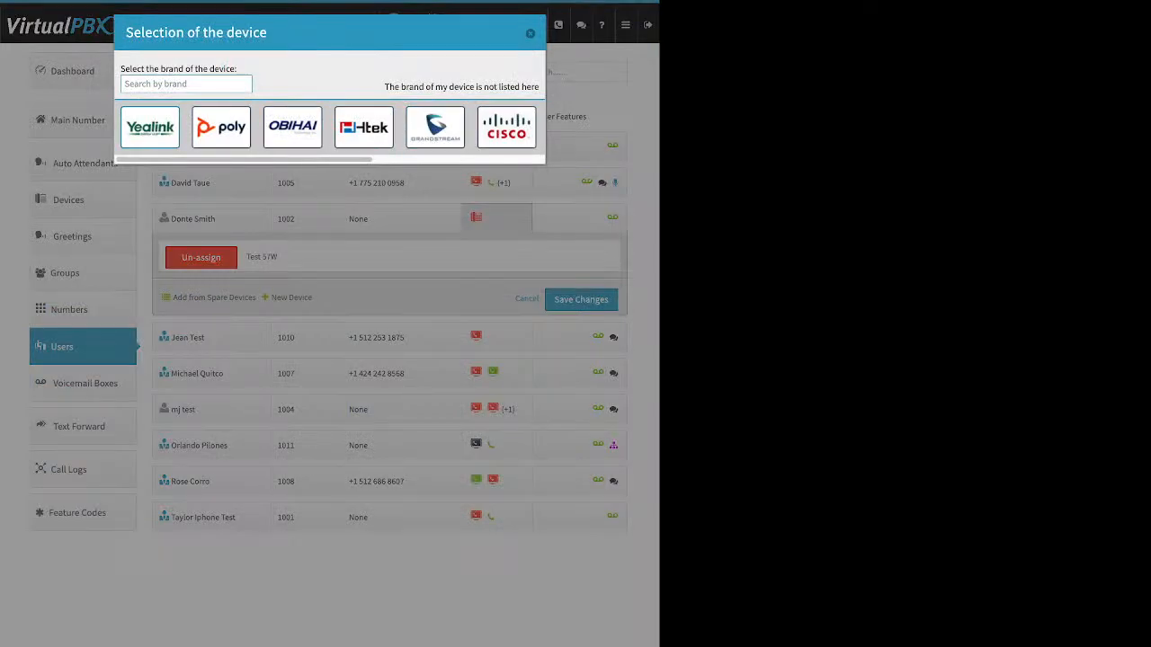
Browse the Yealink, Obihai and Cisco device models and pick the Cisco 962 to view its device name and MAC address fields
{"action": "left_click", "coordinate": [150, 127]}
{"action": "scroll", "coordinate": [416, 302], "scroll_direction": "down", "scroll_amount": 5}
{"action": "scroll", "coordinate": [417, 301], "scroll_direction": "up", "scroll_amount": 5}
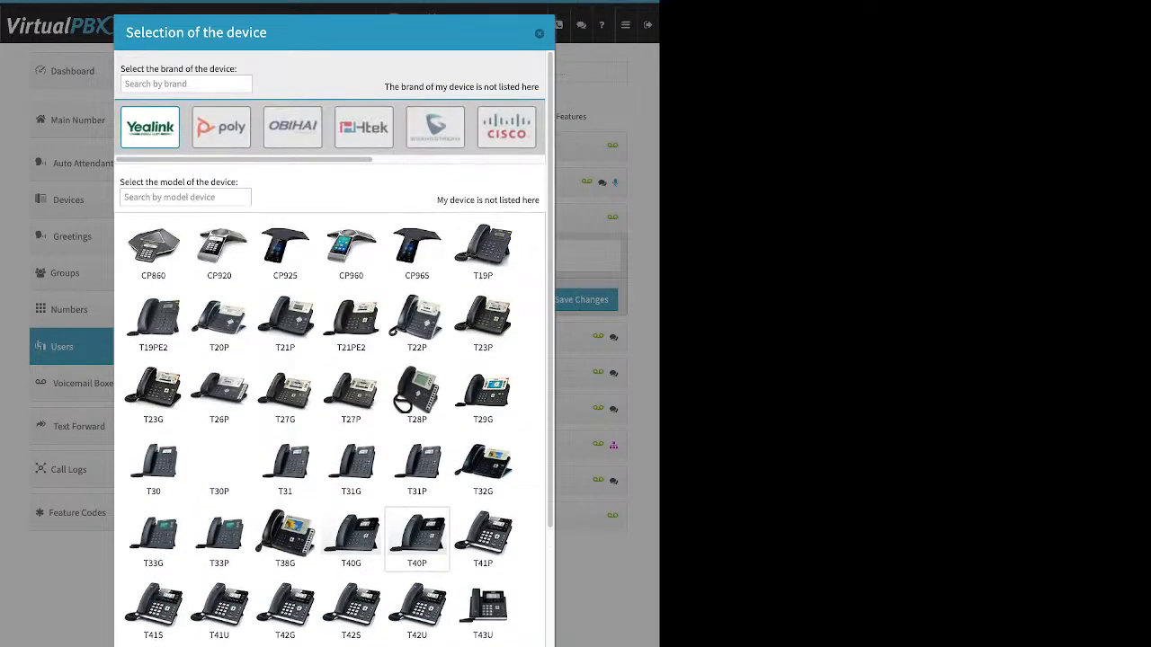
{"action": "left_click", "coordinate": [292, 127]}
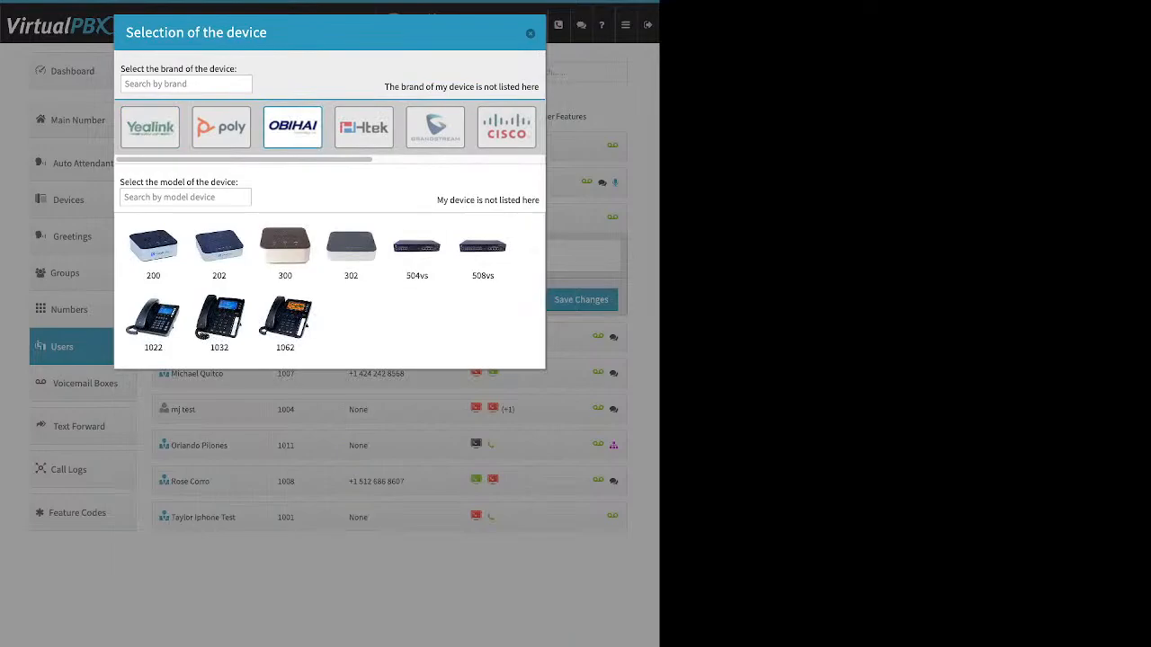
{"action": "left_click", "coordinate": [507, 127]}
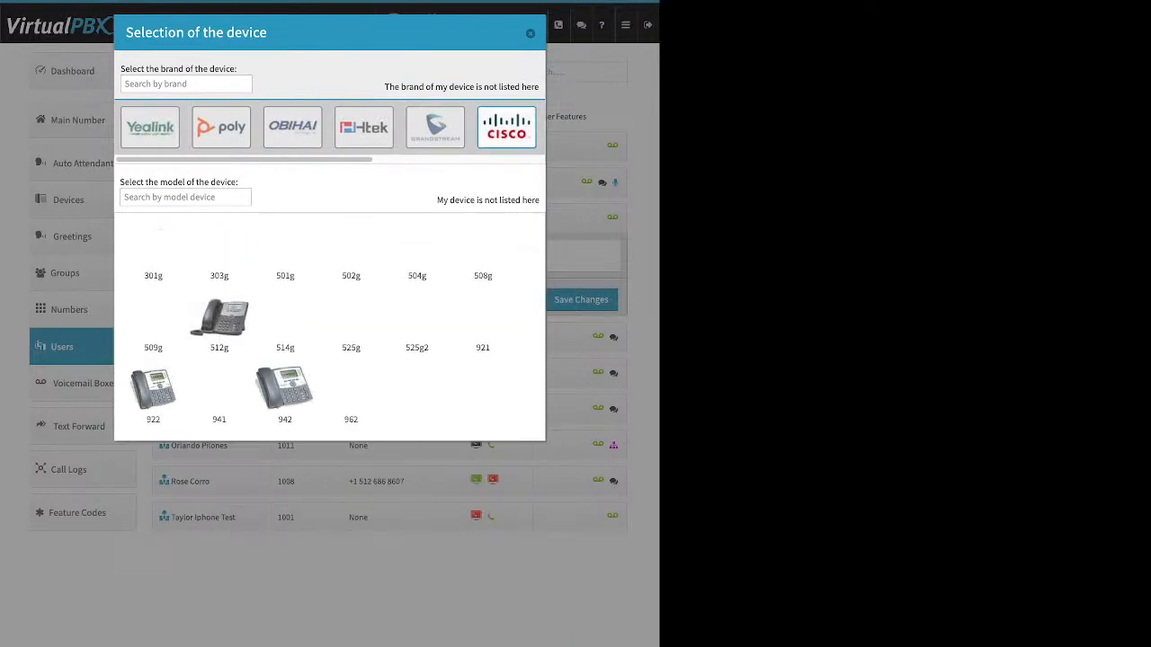
{"action": "left_click", "coordinate": [350, 395]}
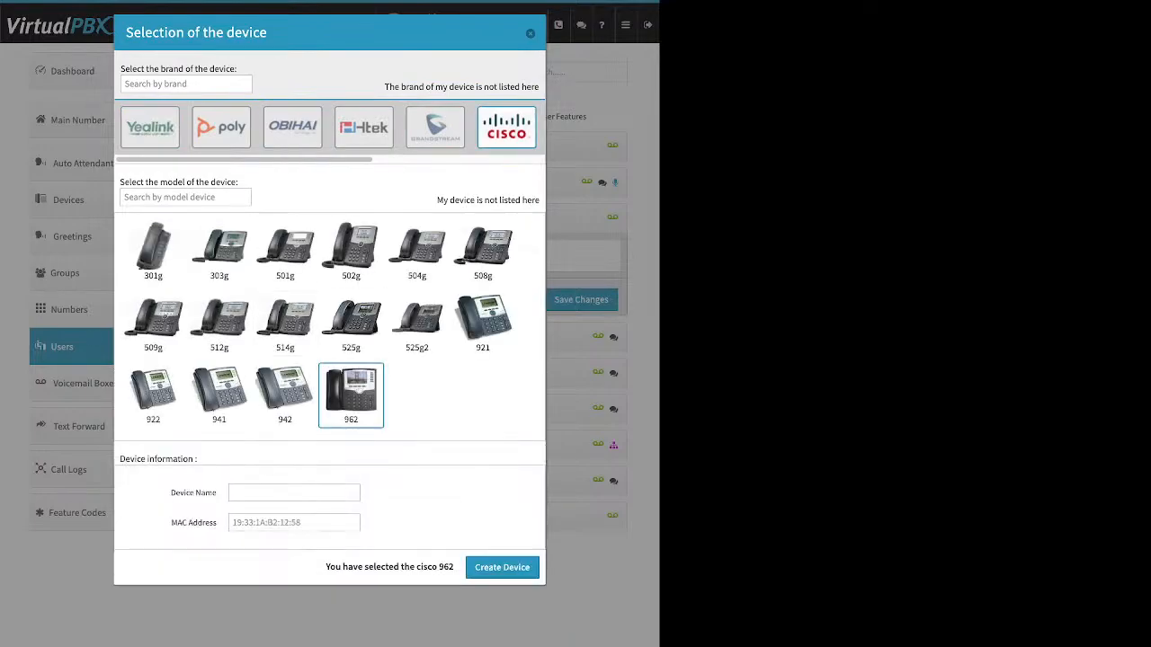
{"action": "left_click", "coordinate": [294, 493]}
{"action": "left_click_drag", "start_coordinate": [171, 493], "coordinate": [217, 494]}
{"action": "left_click", "coordinate": [294, 493]}
{"action": "left_click_drag", "start_coordinate": [171, 522], "coordinate": [217, 523]}
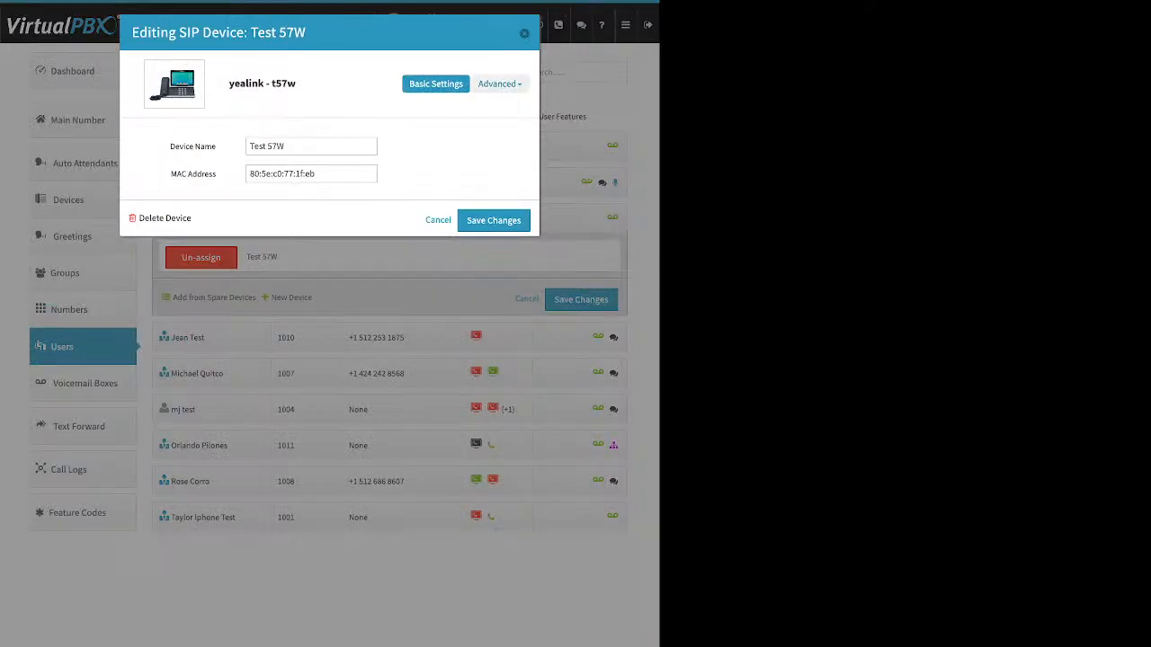
Open the Miscellaneous advanced settings of the Test 57W device, review the reprovision option, and close the dialog
{"action": "left_click", "coordinate": [499, 84]}
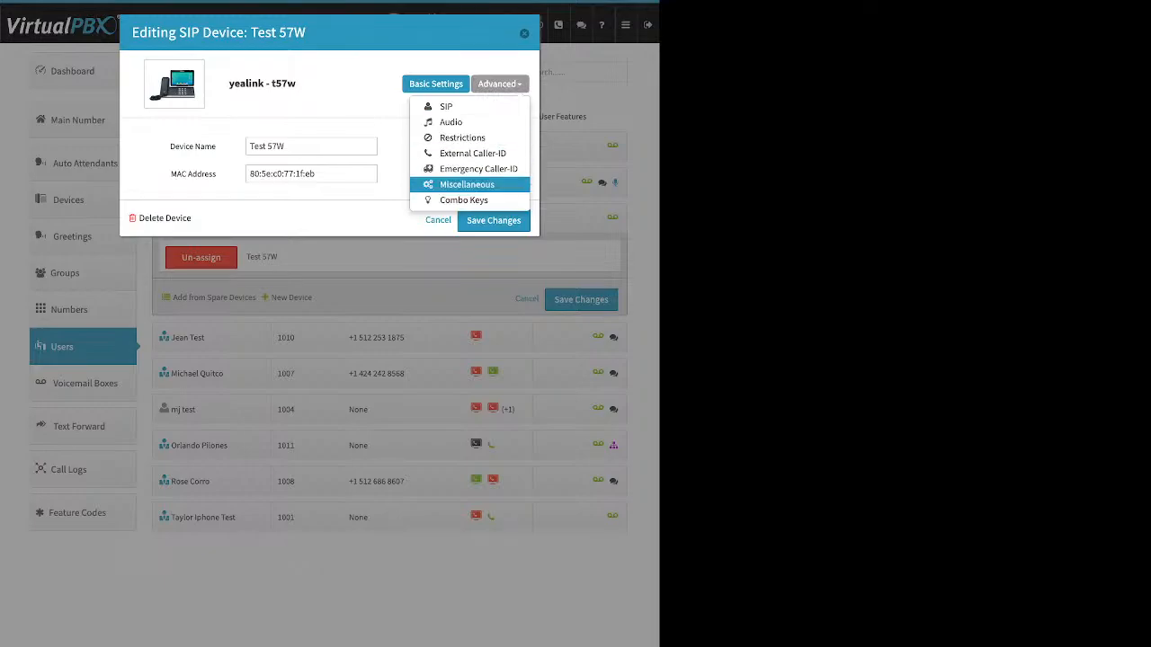
{"action": "left_click", "coordinate": [467, 184]}
{"action": "triple_click", "coordinate": [184, 314]}
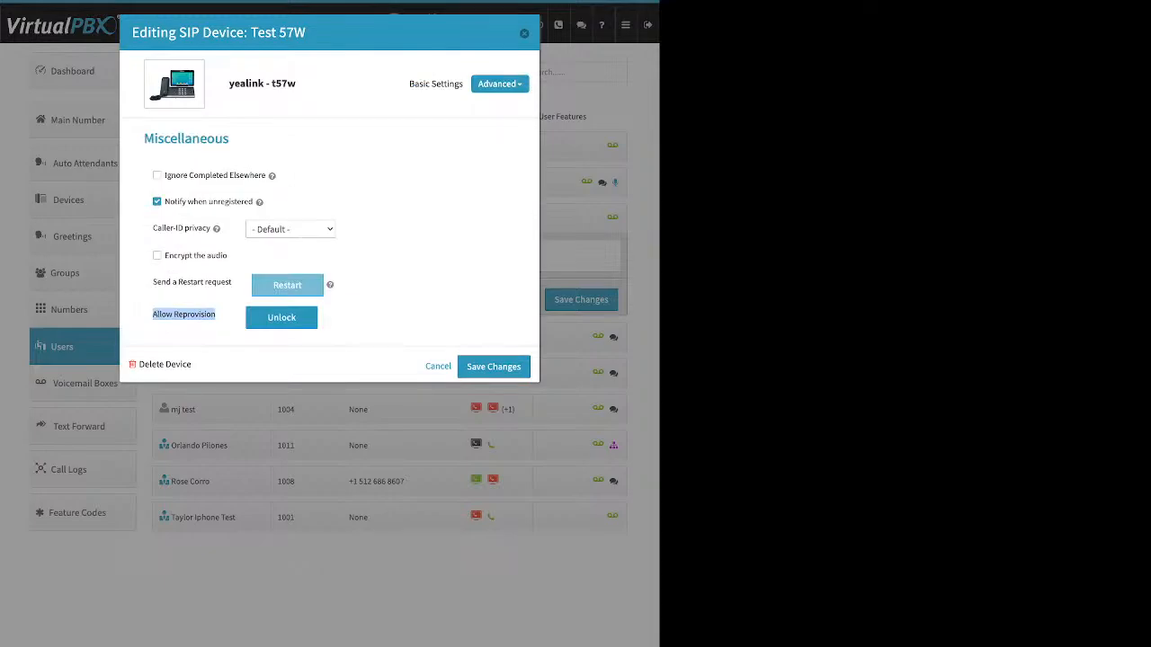
{"action": "key", "text": "Escape"}
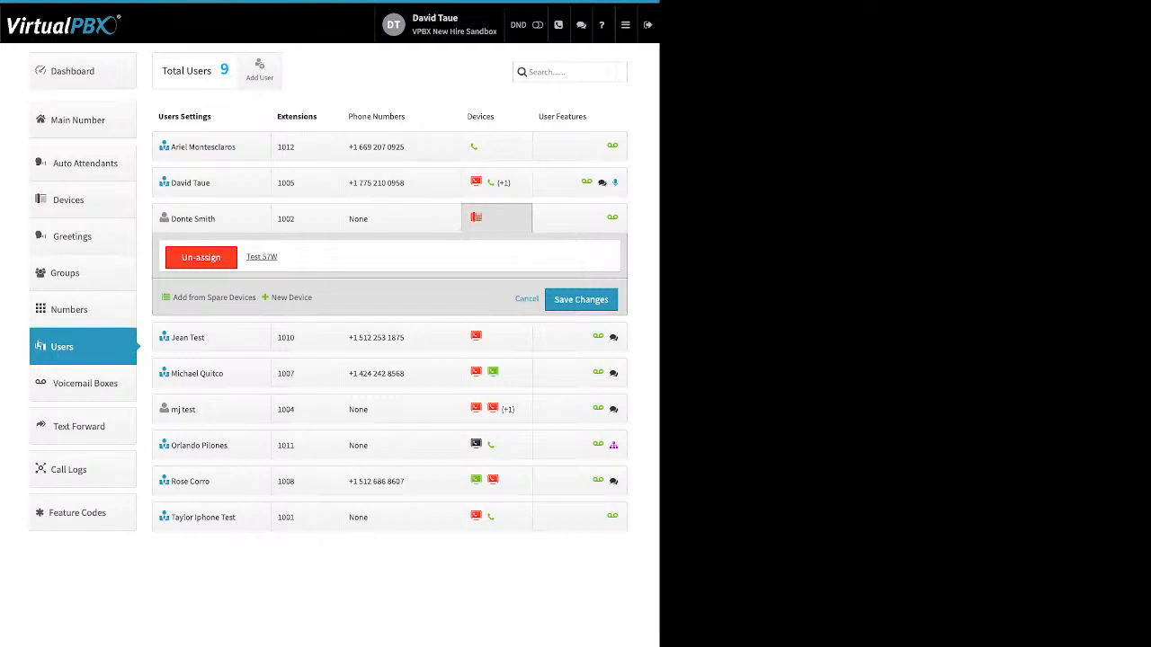
Expand the extension 1005 user's devices and open a new Cell Phone form to view its name and number fields, then close it
{"action": "left_click", "coordinate": [476, 182]}
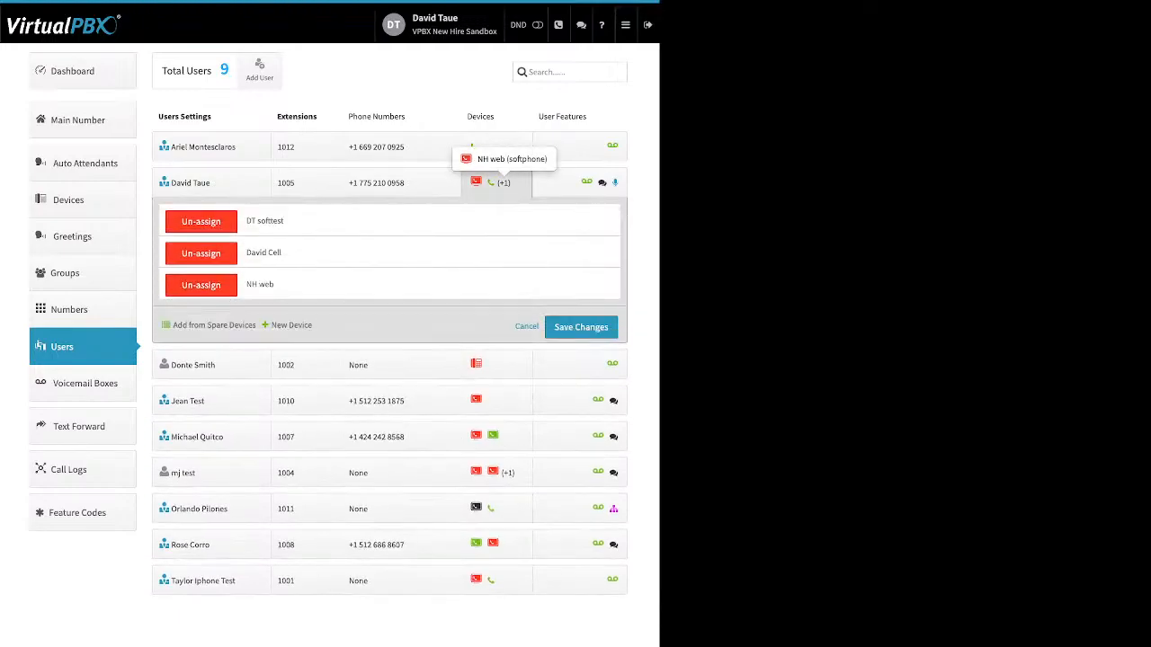
{"action": "left_click", "coordinate": [291, 324]}
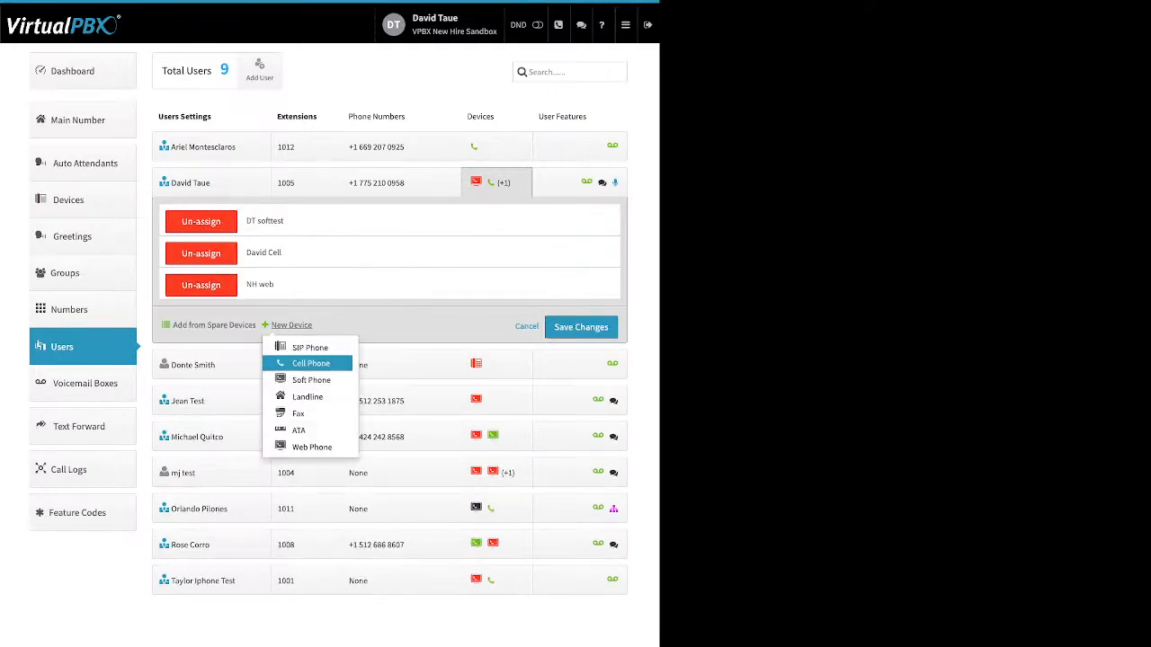
{"action": "left_click", "coordinate": [310, 363]}
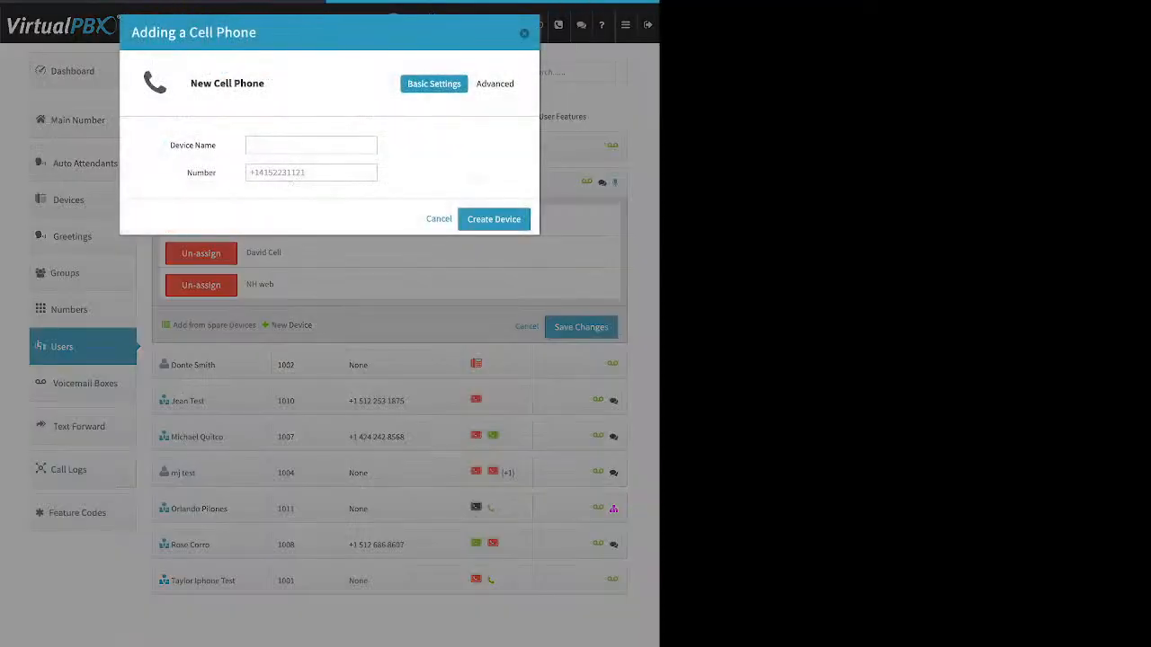
{"action": "triple_click", "coordinate": [193, 144]}
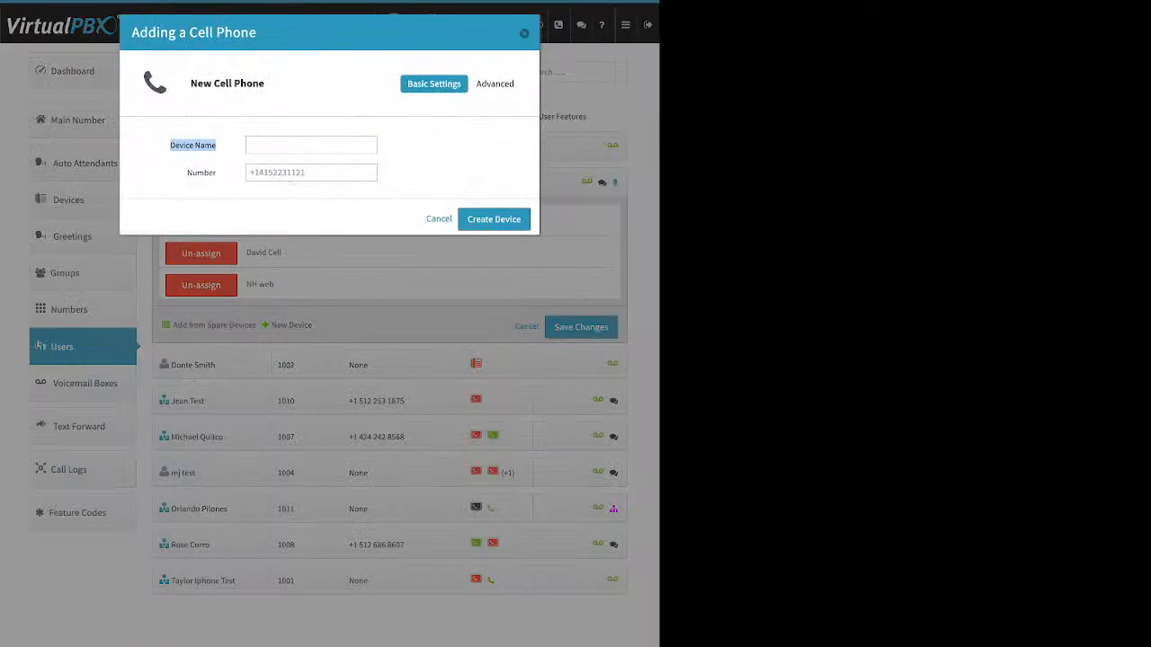
{"action": "left_click_drag", "start_coordinate": [187, 171], "coordinate": [216, 172]}
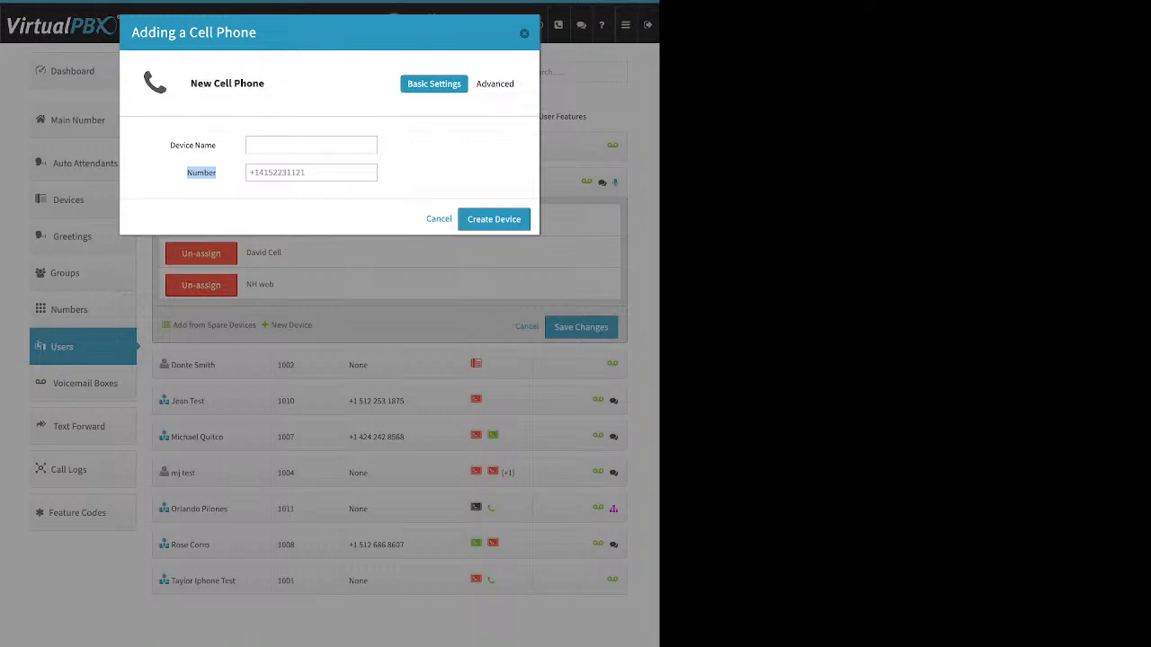
{"action": "key", "text": "Escape"}
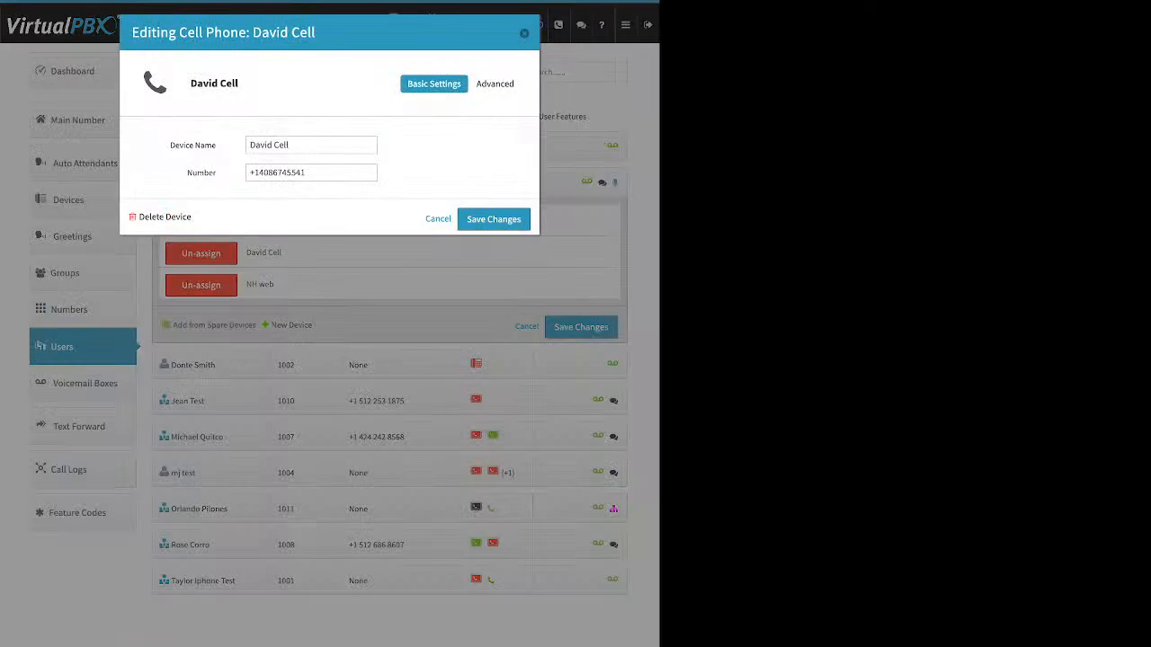
In the extension 1005 user's cell phone device advanced options, disable Keep Original Caller-ID and save the changes
{"action": "left_click", "coordinate": [495, 84]}
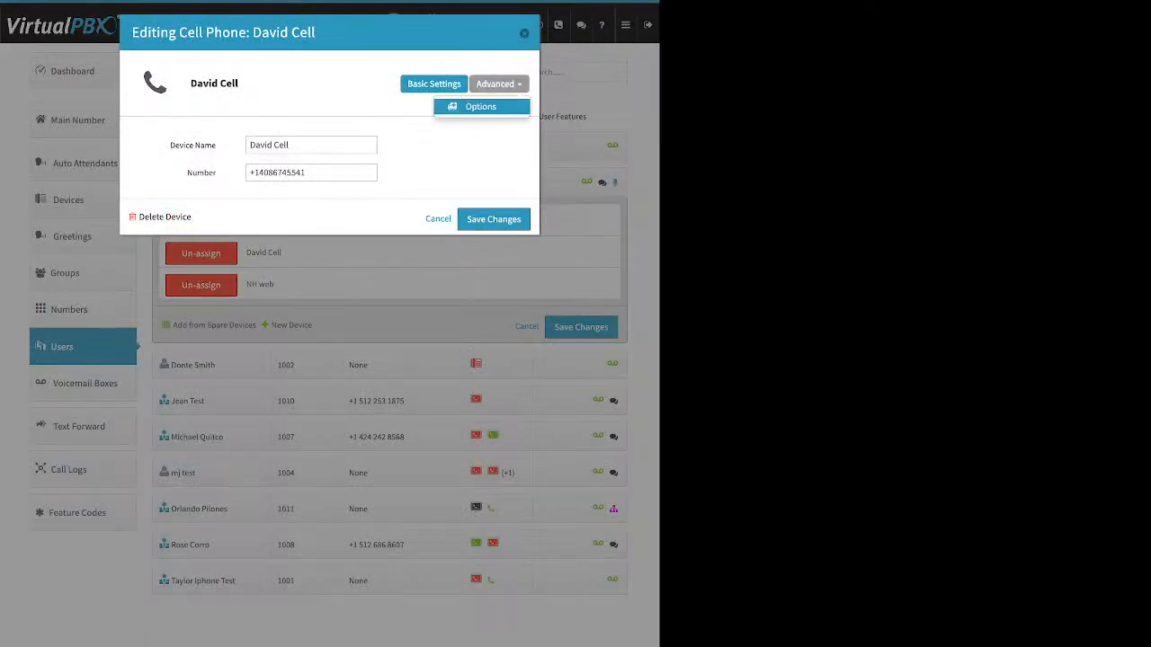
{"action": "left_click", "coordinate": [480, 106]}
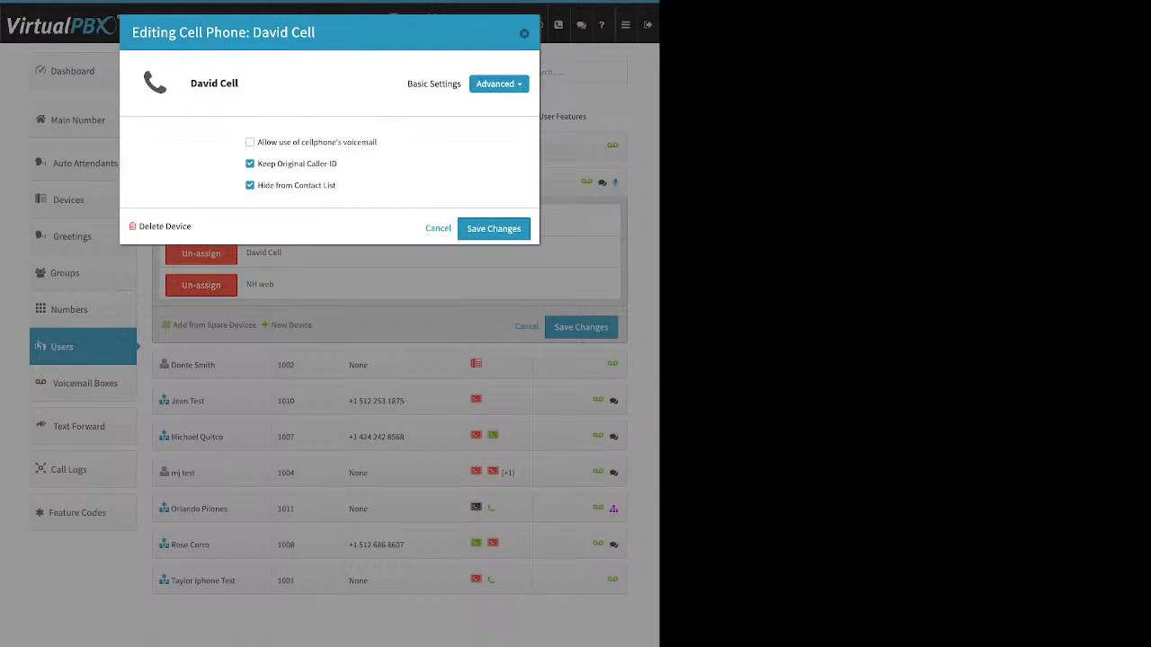
{"action": "left_click_drag", "start_coordinate": [377, 142], "coordinate": [258, 142]}
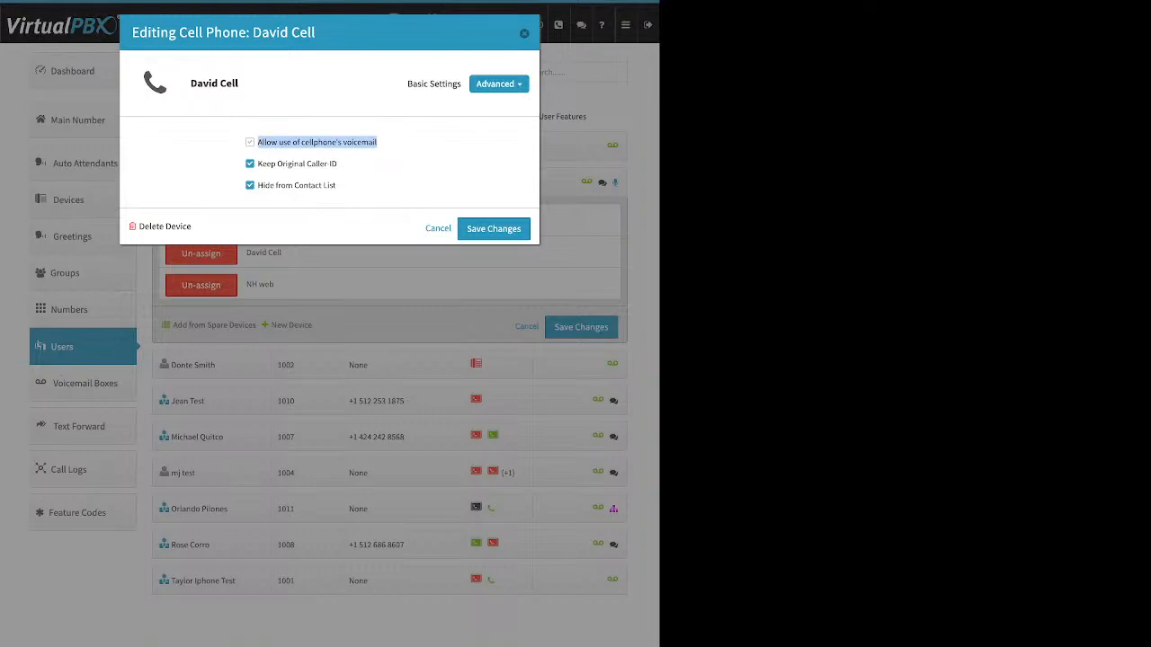
{"action": "left_click", "coordinate": [250, 142]}
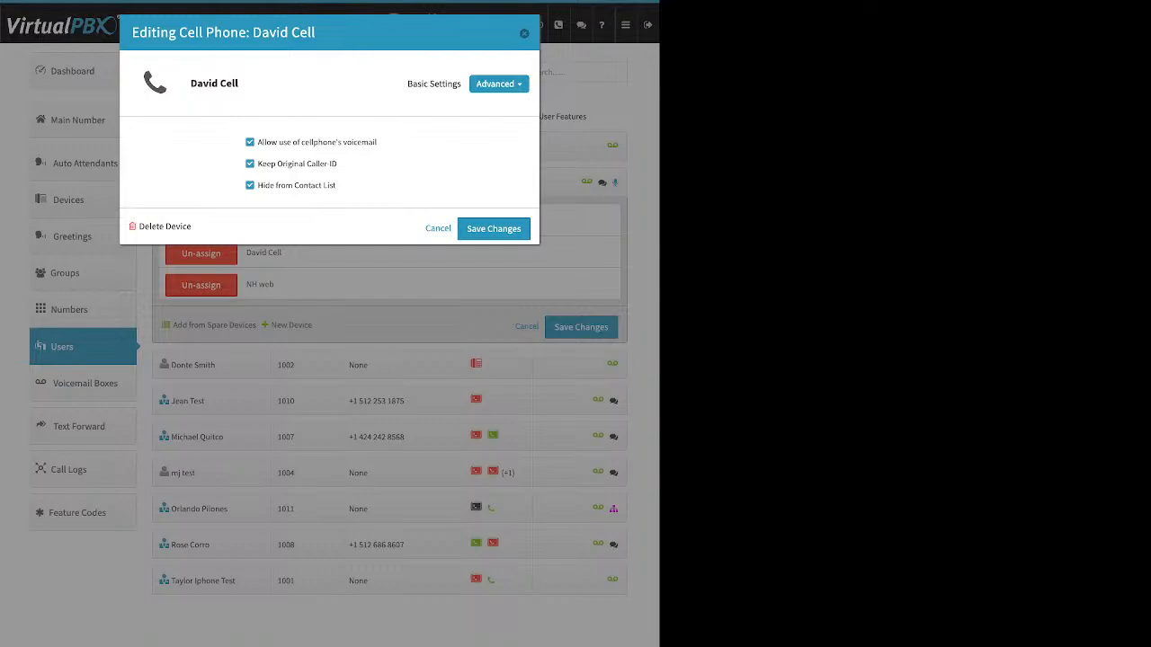
{"action": "left_click_drag", "start_coordinate": [338, 163], "coordinate": [267, 164]}
{"action": "left_click", "coordinate": [250, 142]}
{"action": "left_click_drag", "start_coordinate": [338, 164], "coordinate": [257, 163]}
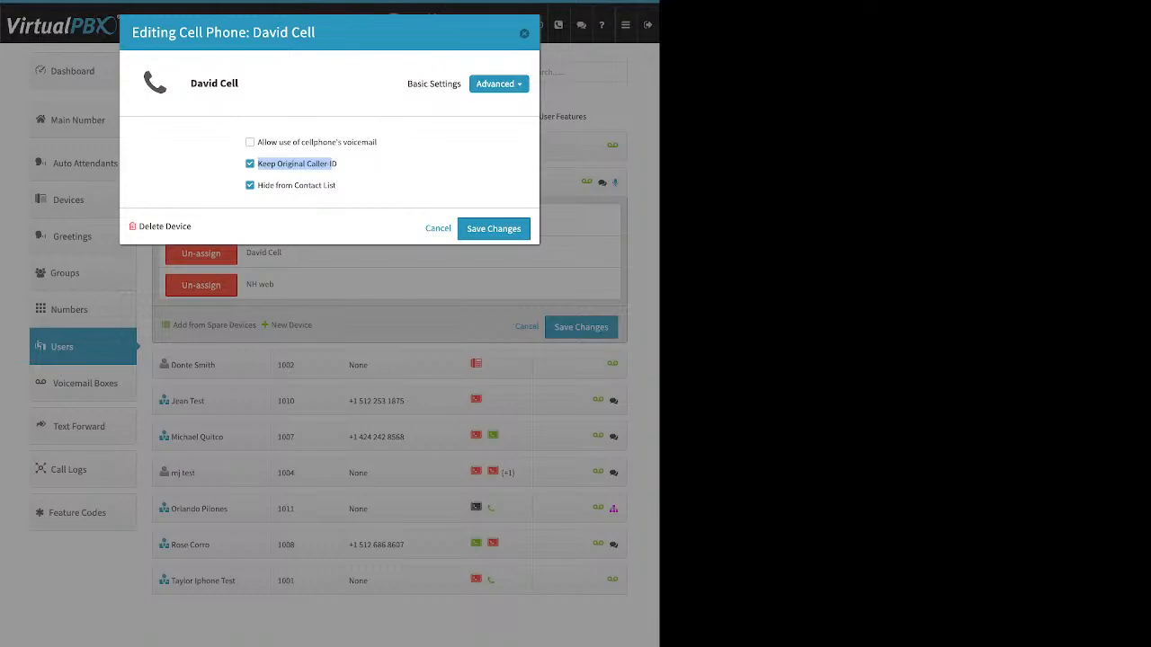
{"action": "left_click", "coordinate": [250, 164]}
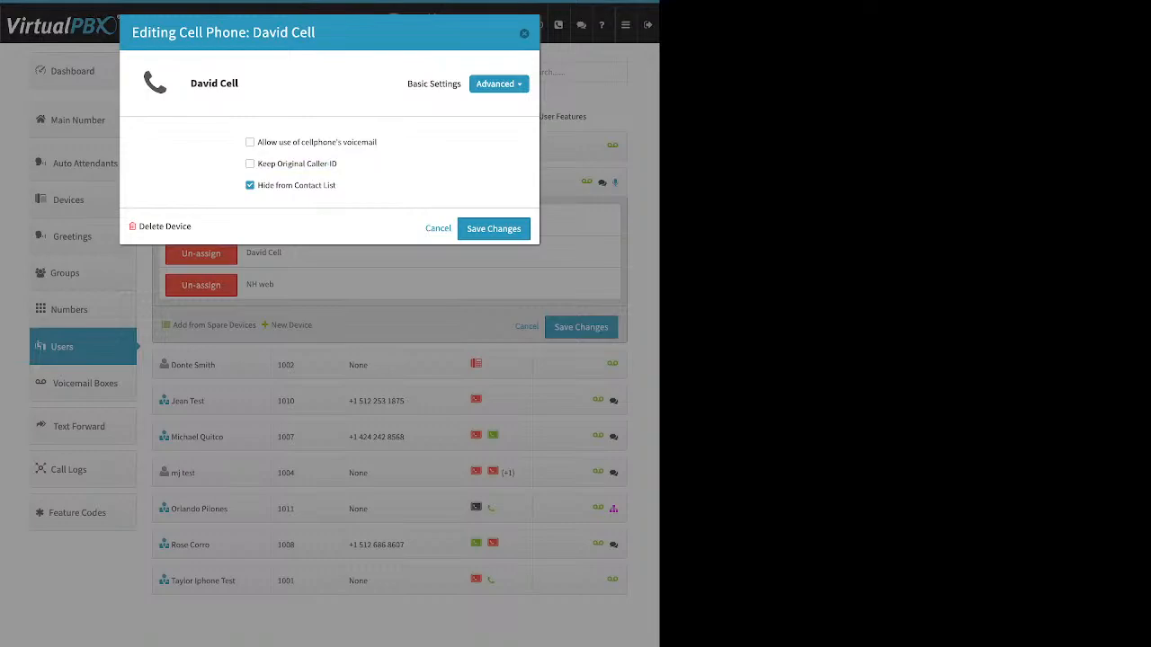
{"action": "left_click", "coordinate": [493, 228]}
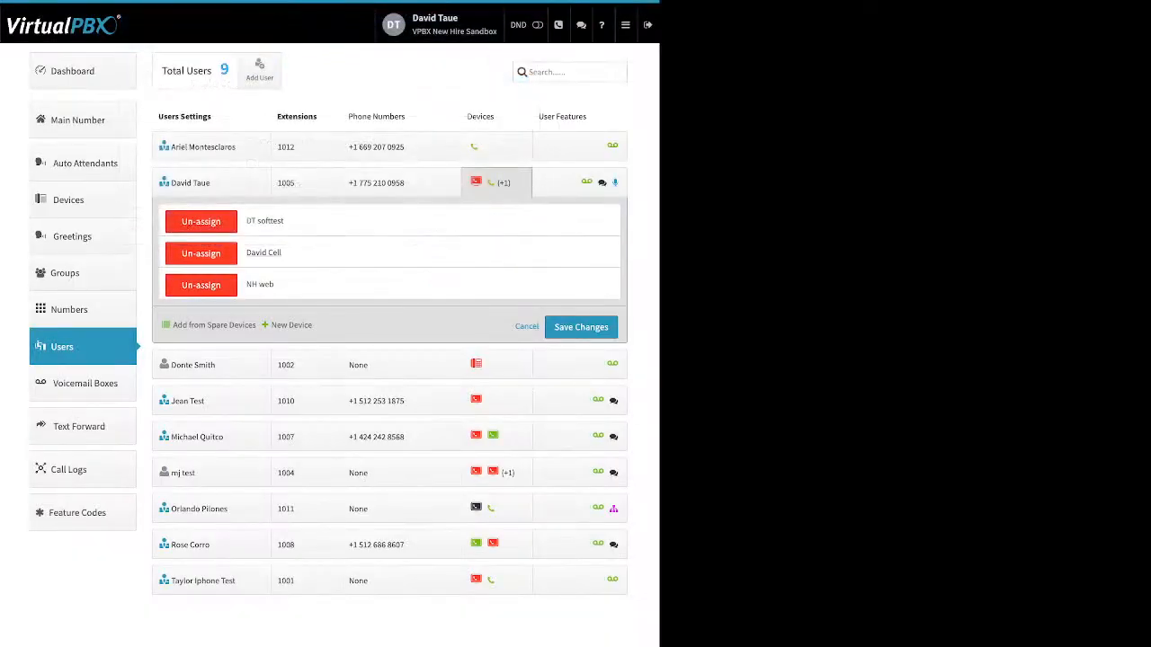
Go to the dashboard and open the Company Caller ID dialog to review it, then close it
{"action": "left_click", "coordinate": [72, 71]}
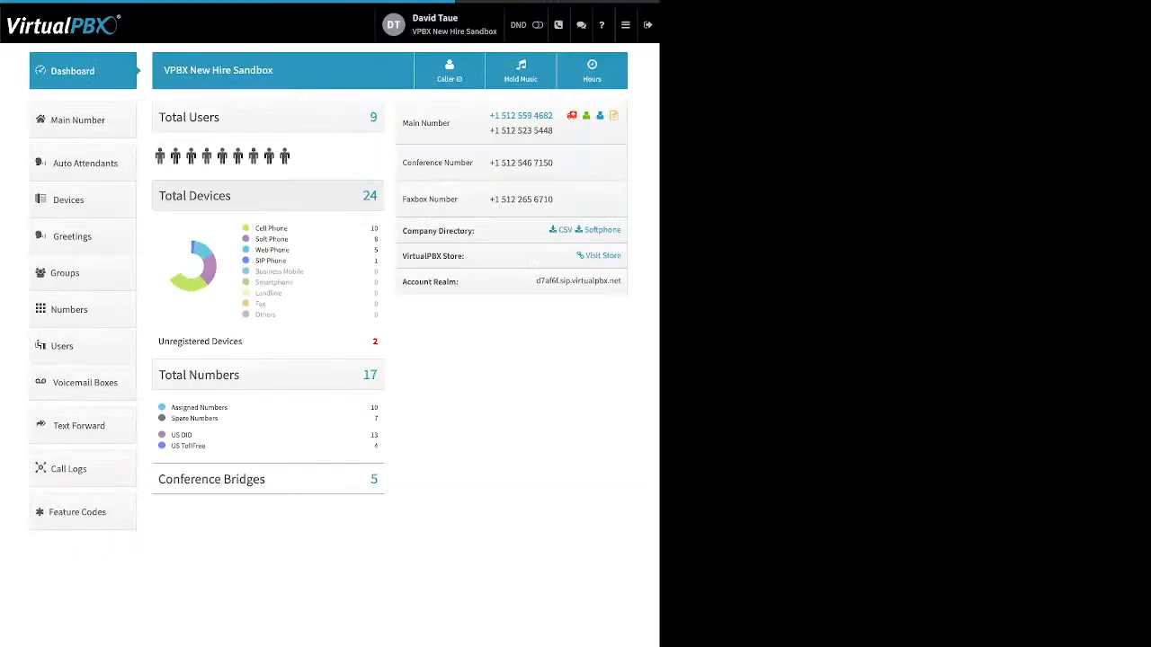
{"action": "left_click", "coordinate": [450, 70]}
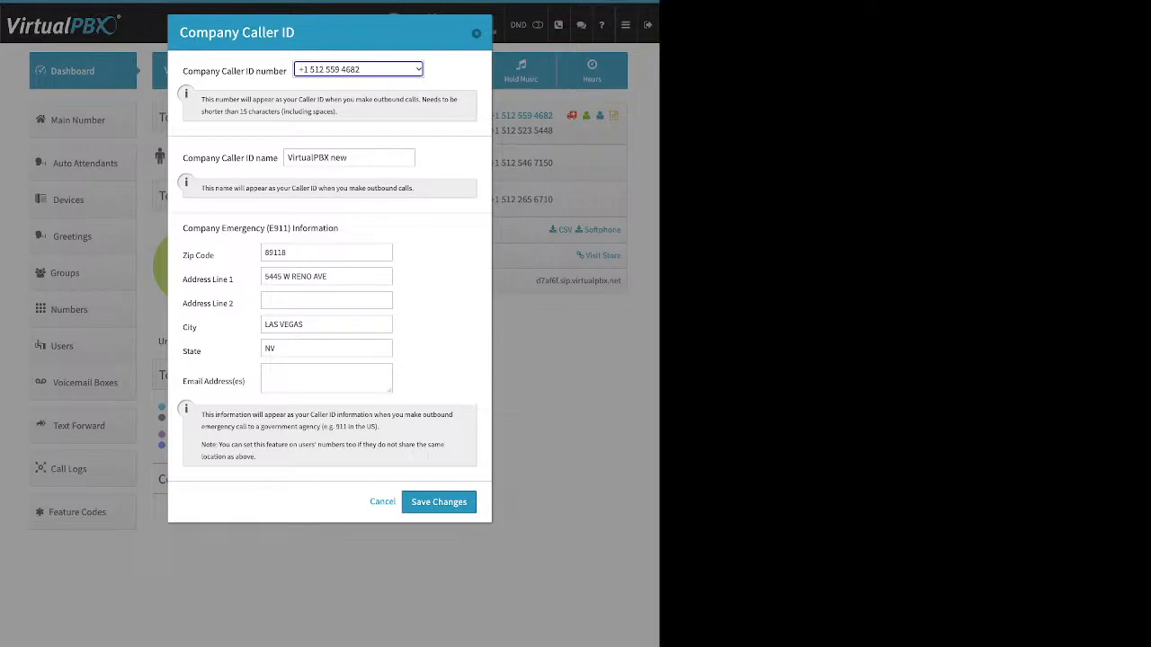
{"action": "key", "text": "Escape"}
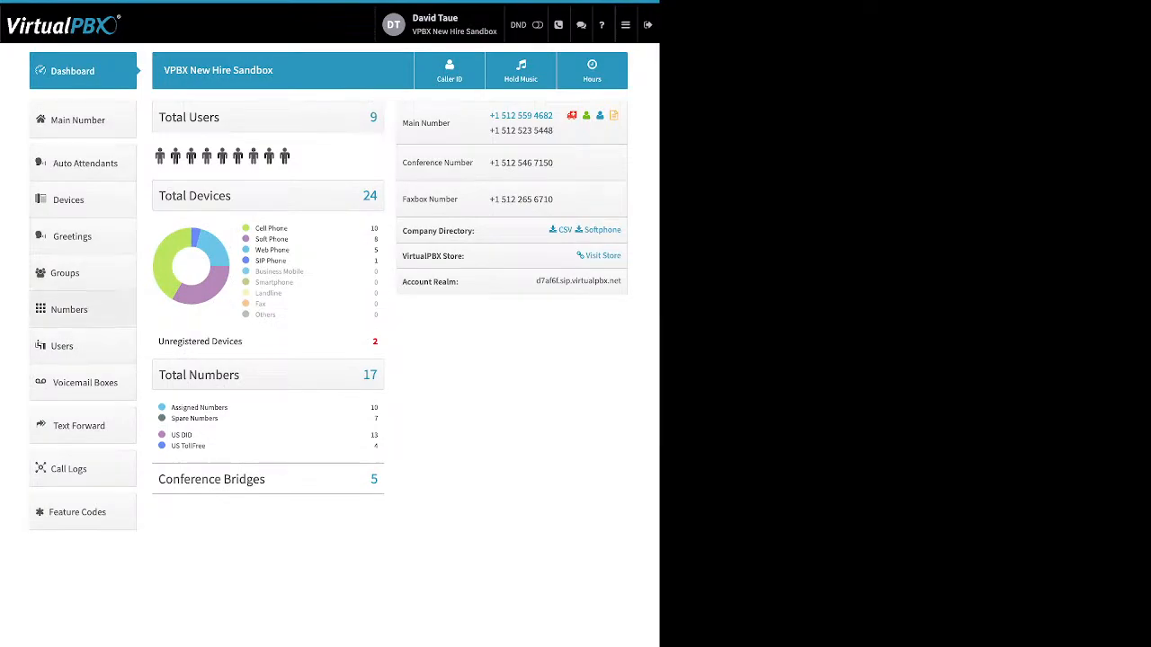
Return to Users, expand the extension 1002 user's devices and start adding a Soft Phone, dismissing the emergency notice
{"action": "left_click", "coordinate": [67, 346]}
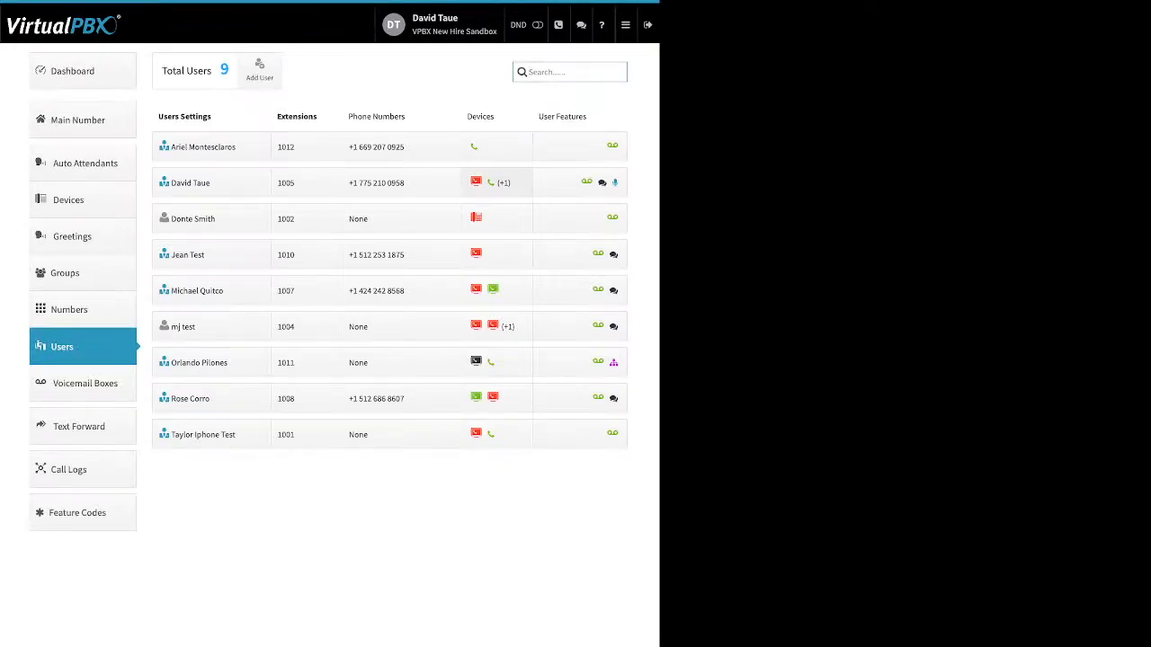
{"action": "left_click", "coordinate": [486, 217]}
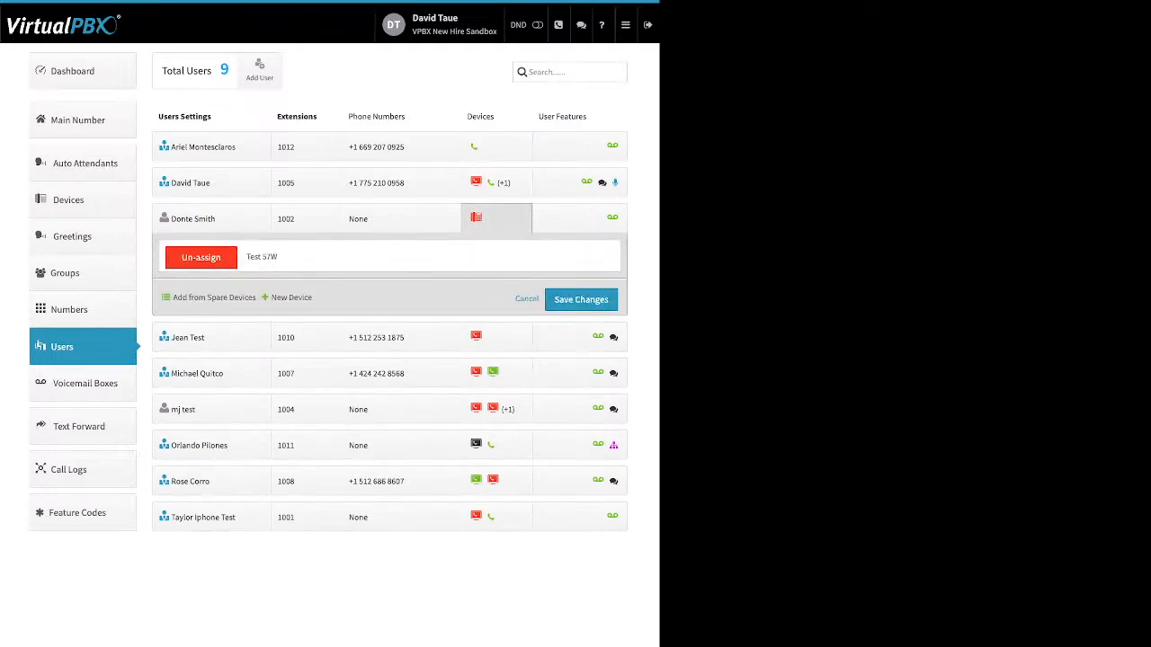
{"action": "left_click", "coordinate": [290, 297]}
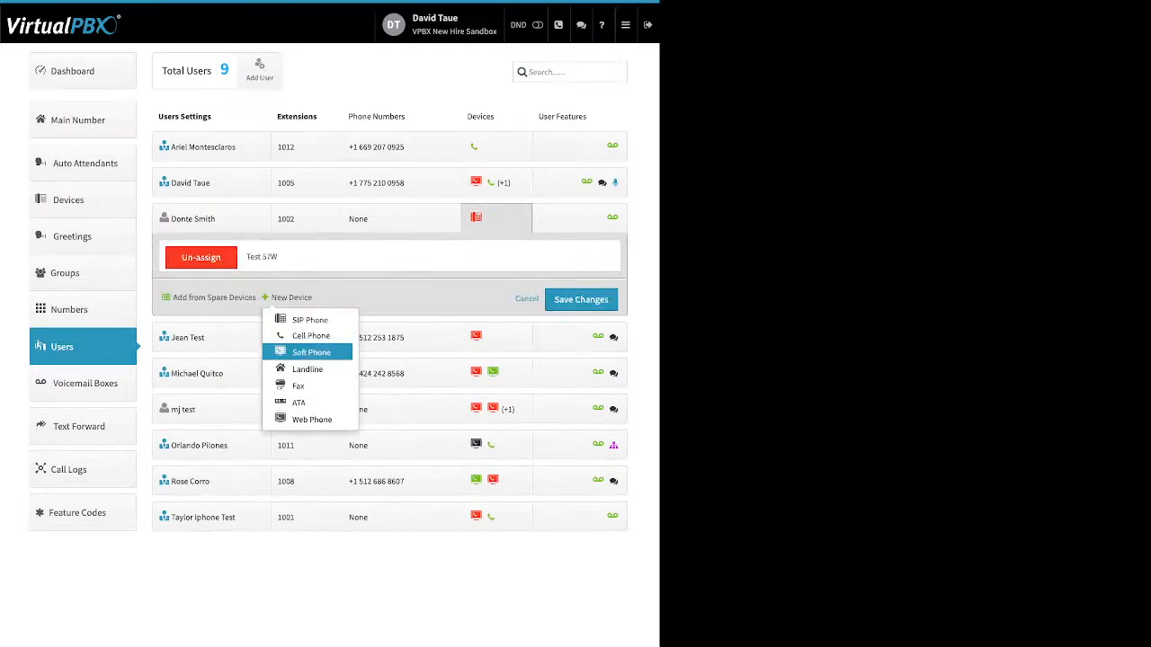
{"action": "left_click", "coordinate": [311, 351]}
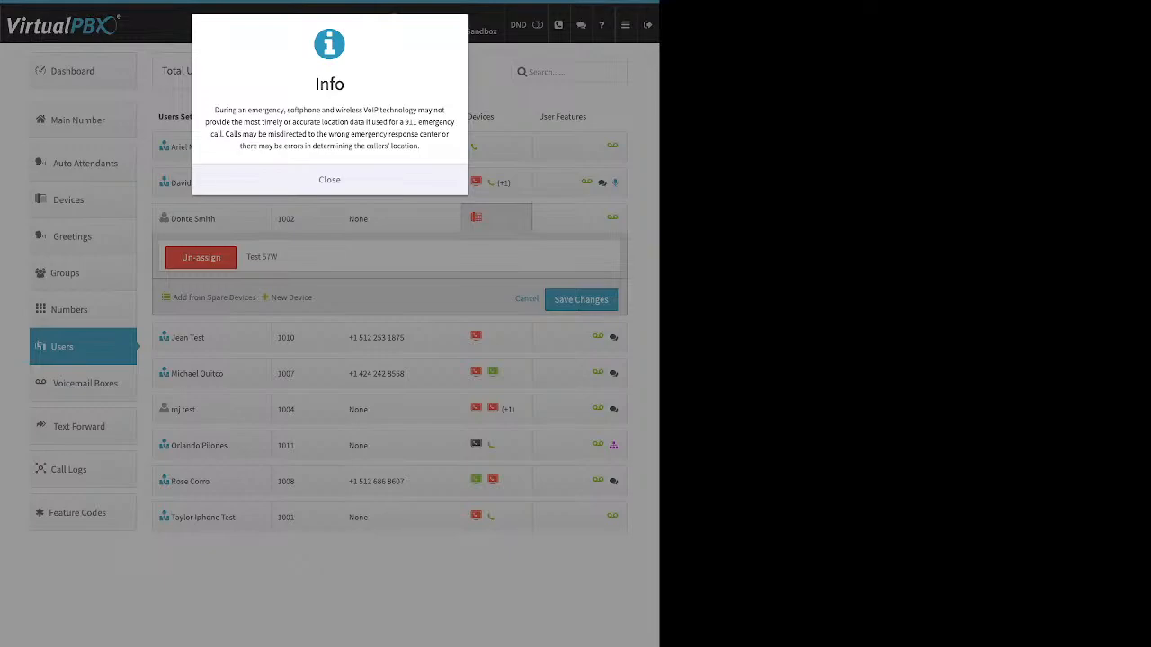
{"action": "left_click", "coordinate": [329, 180]}
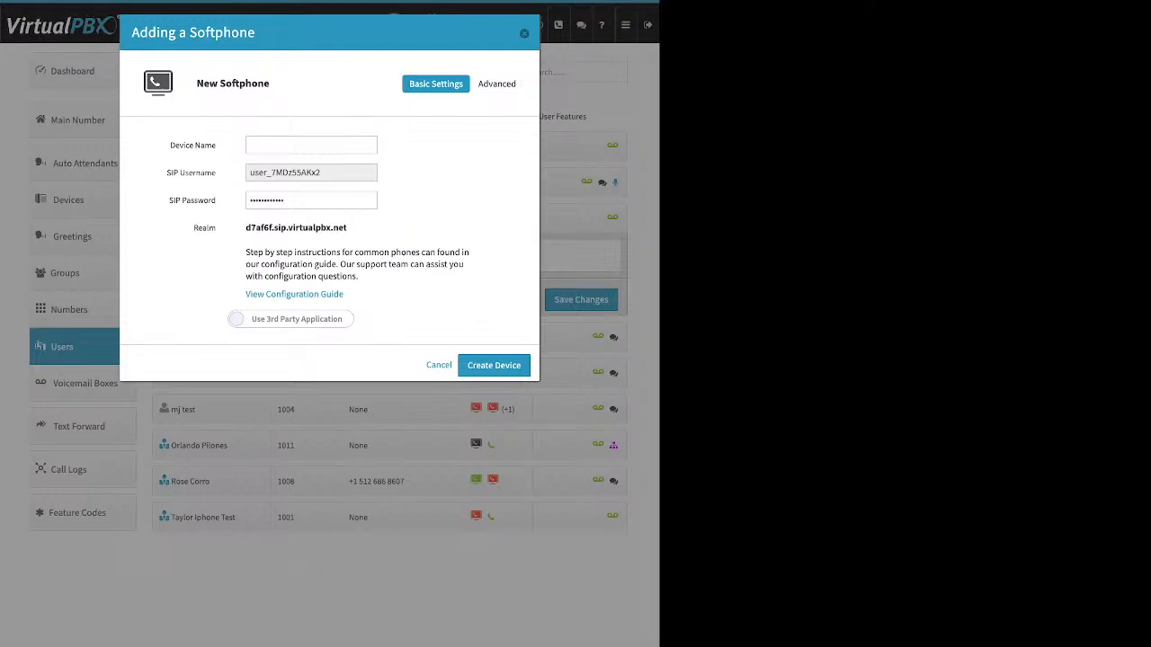
Review the softphone's SIP username, SIP password, realm and configuration guide, switch on the VirtualPBX application option, and cancel
{"action": "left_click_drag", "start_coordinate": [170, 144], "coordinate": [205, 144]}
{"action": "left_click", "coordinate": [311, 172]}
{"action": "left_click_drag", "start_coordinate": [320, 171], "coordinate": [250, 172]}
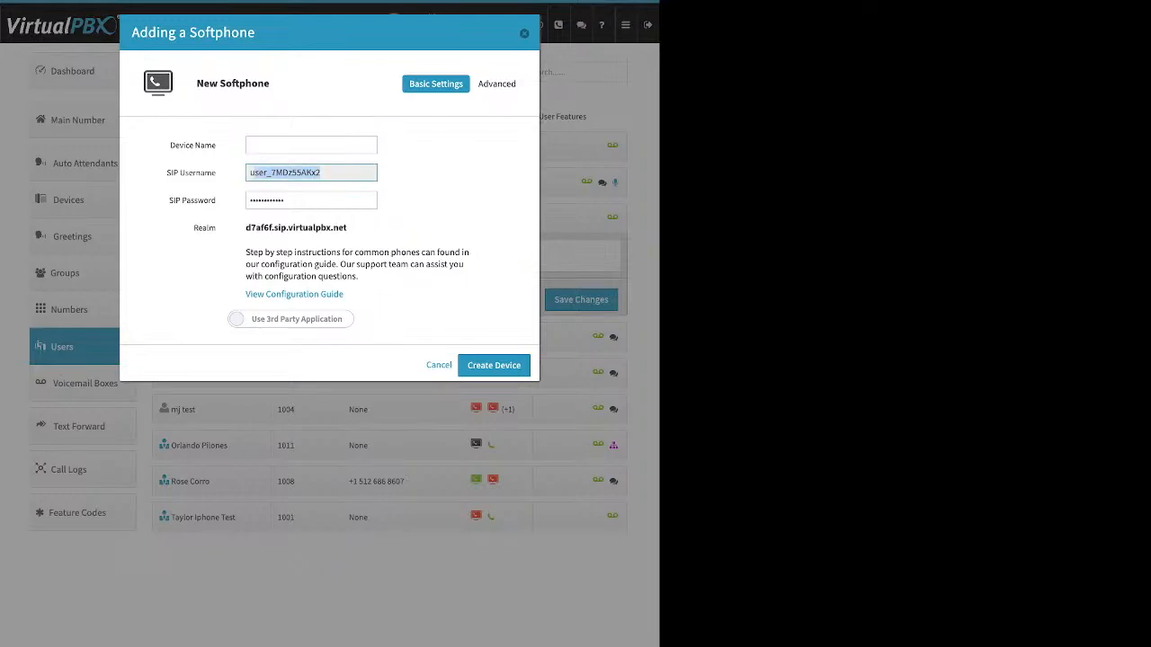
{"action": "left_click", "coordinate": [310, 200]}
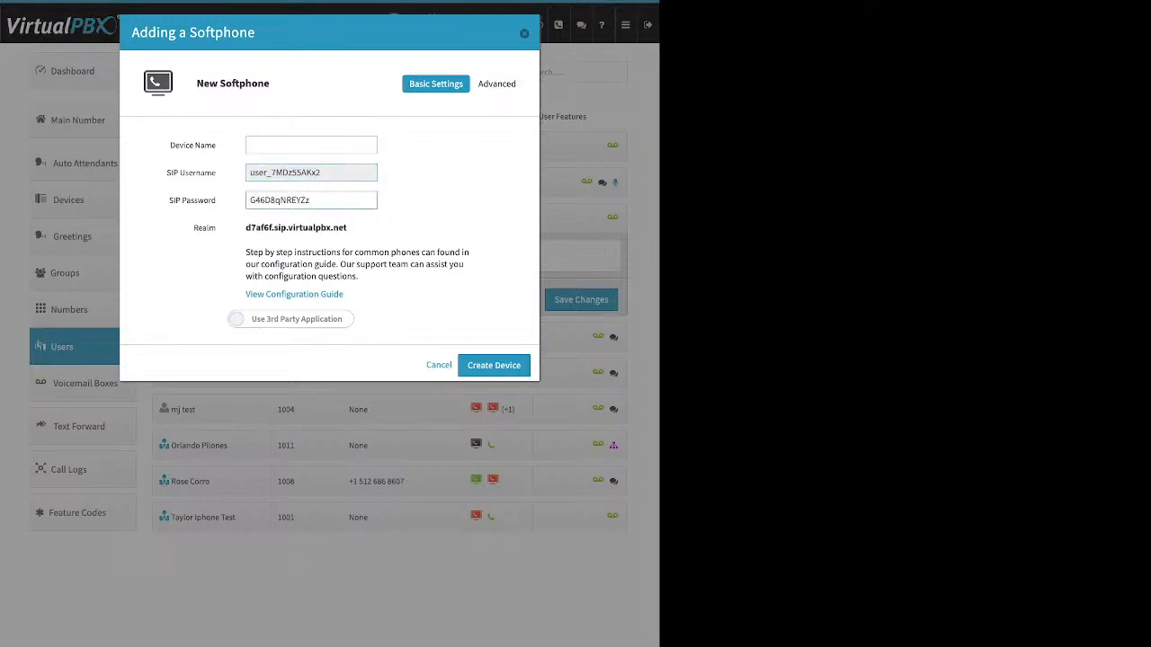
{"action": "left_click_drag", "start_coordinate": [310, 199], "coordinate": [250, 200]}
{"action": "left_click_drag", "start_coordinate": [347, 228], "coordinate": [245, 227]}
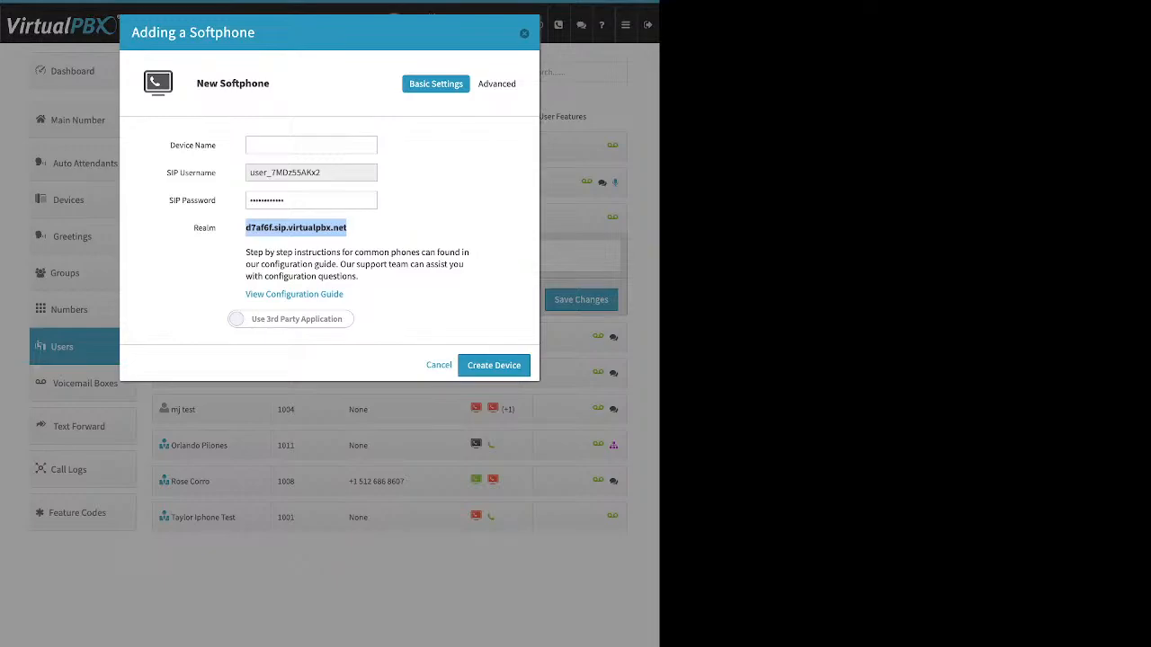
{"action": "left_click_drag", "start_coordinate": [244, 294], "coordinate": [345, 295]}
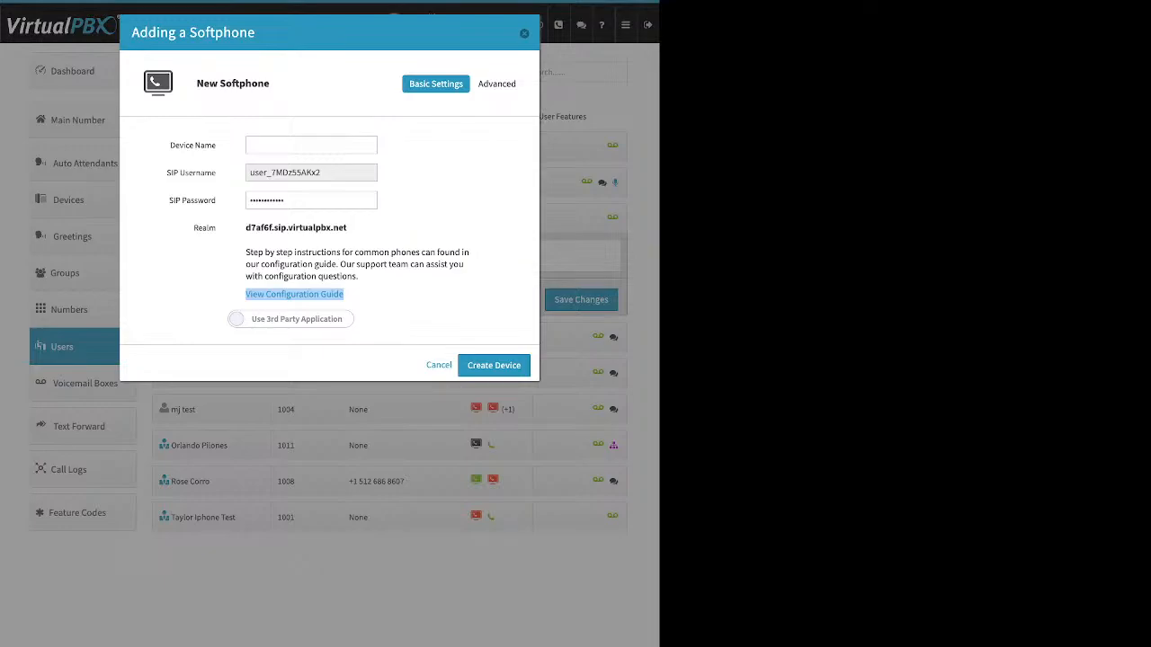
{"action": "left_click", "coordinate": [291, 319]}
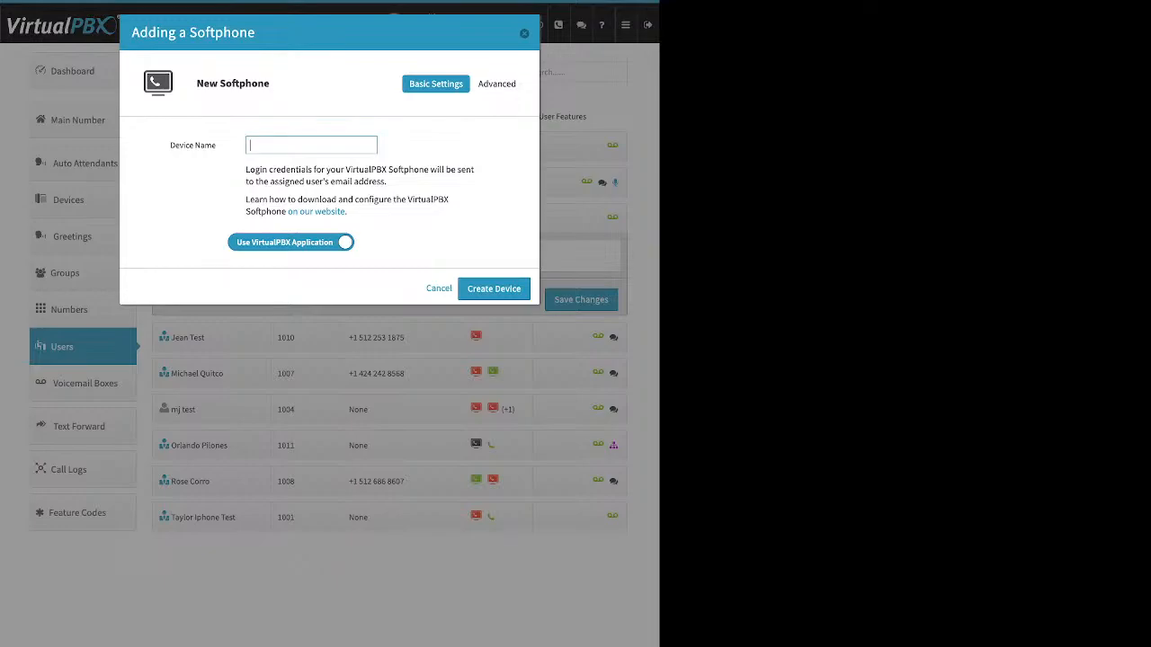
{"action": "key", "text": "Escape"}
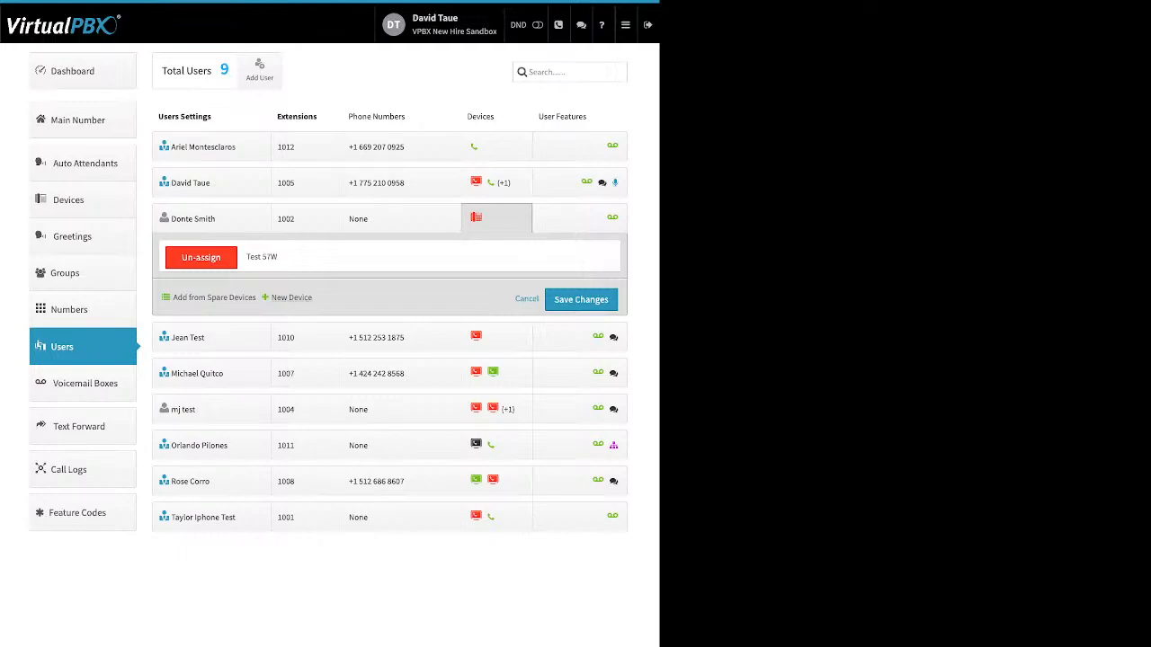
Start adding a Web Phone for the extension 1002 user, dismiss the notice, review its device name field, and cancel
{"action": "left_click", "coordinate": [290, 297]}
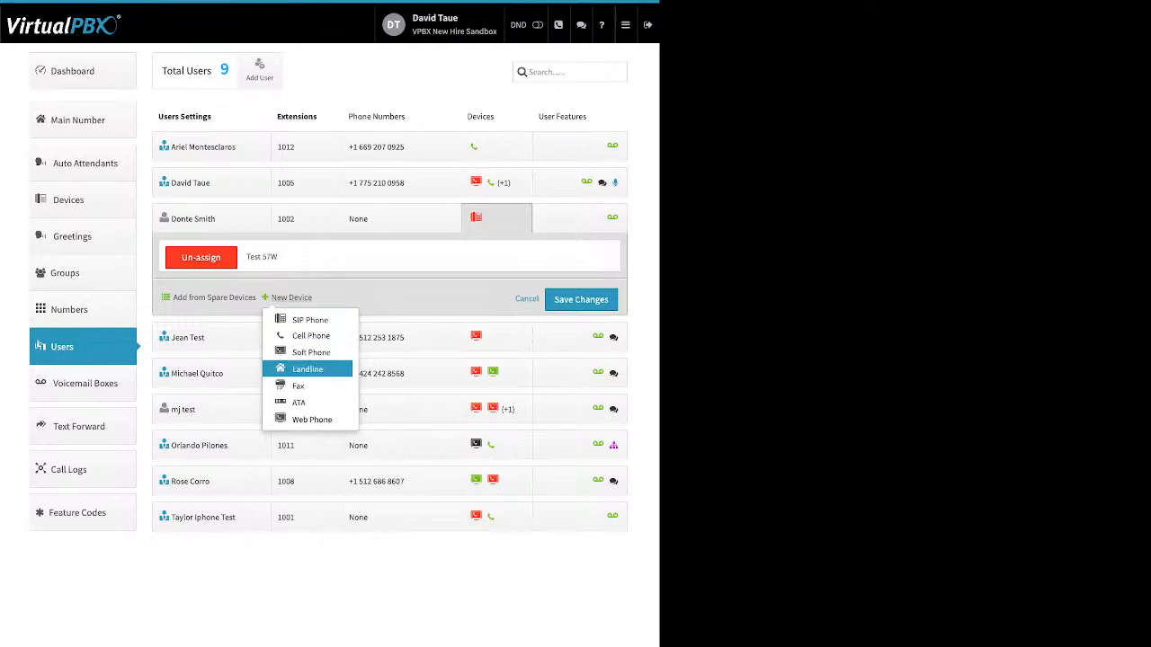
{"action": "left_click", "coordinate": [311, 419]}
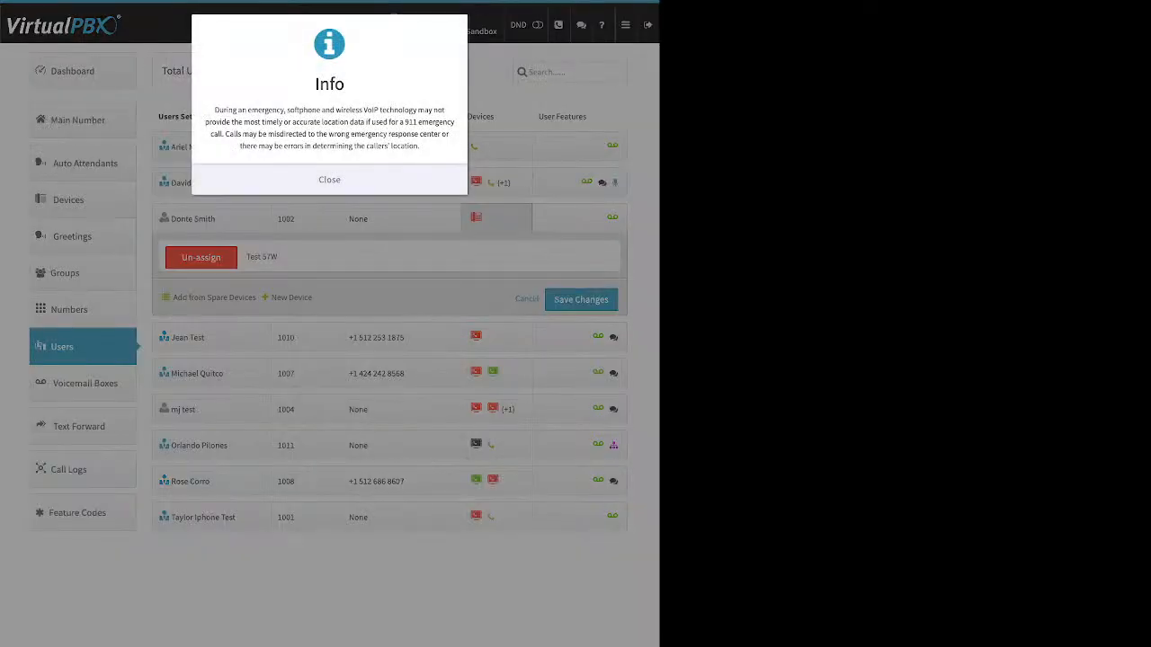
{"action": "left_click", "coordinate": [329, 180]}
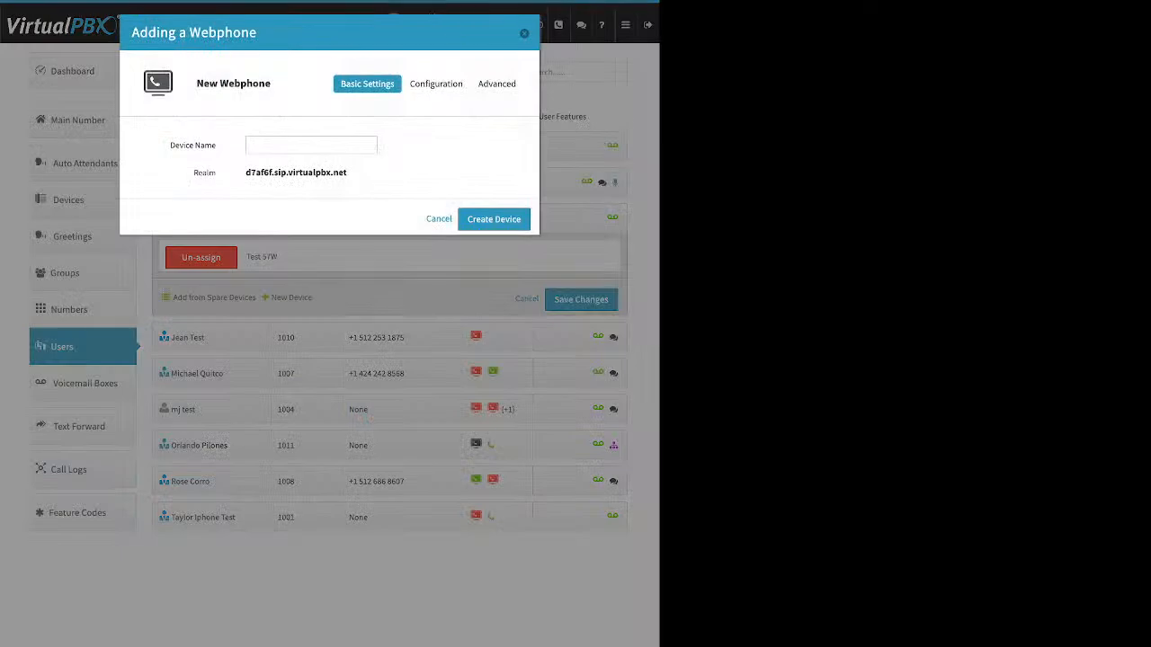
{"action": "left_click_drag", "start_coordinate": [216, 145], "coordinate": [175, 146]}
{"action": "key", "text": "Escape"}
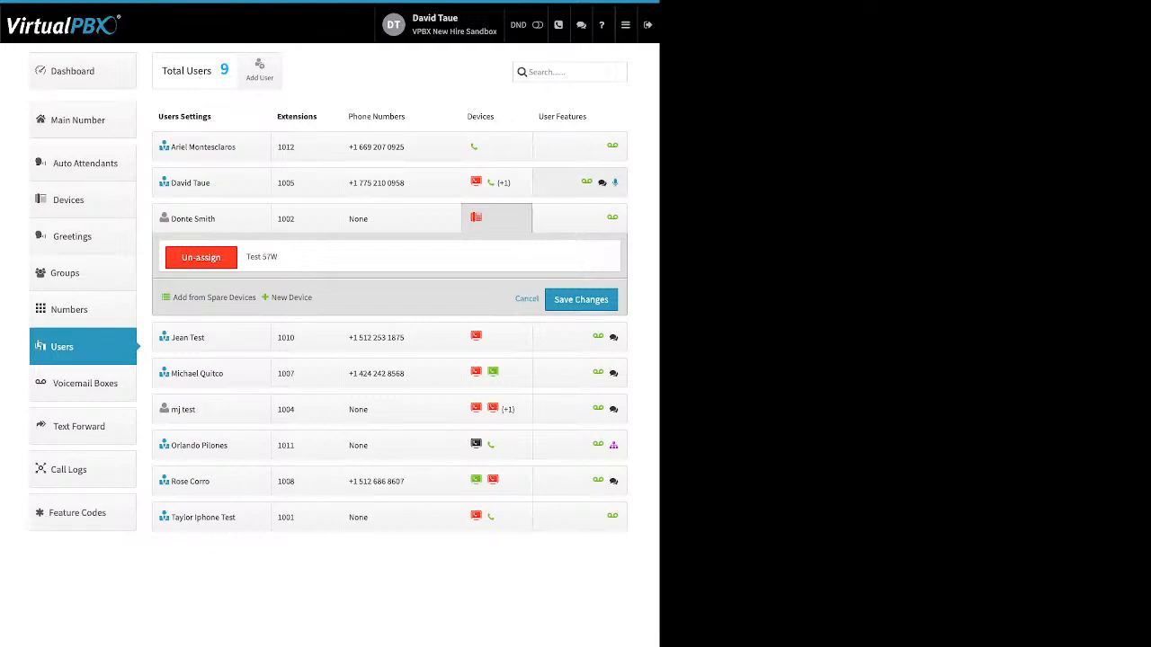
Expand the extension 1005 user's features, open Caller-ID Number, switch its settings on, and cancel
{"action": "left_click", "coordinate": [580, 183]}
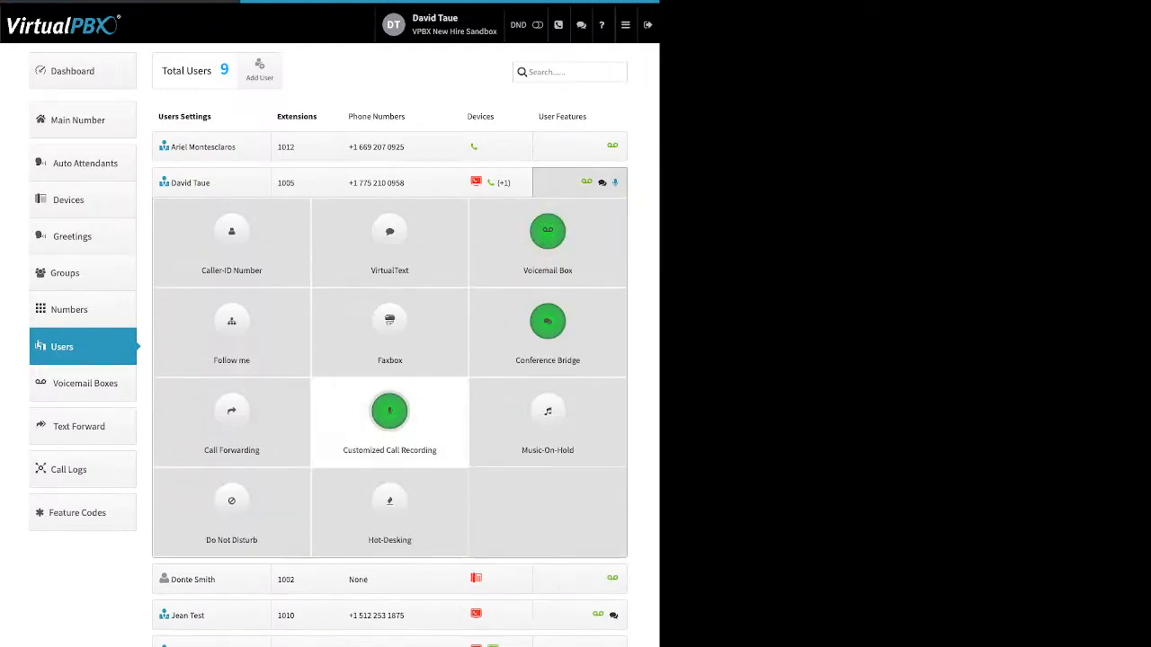
{"action": "left_click", "coordinate": [231, 235]}
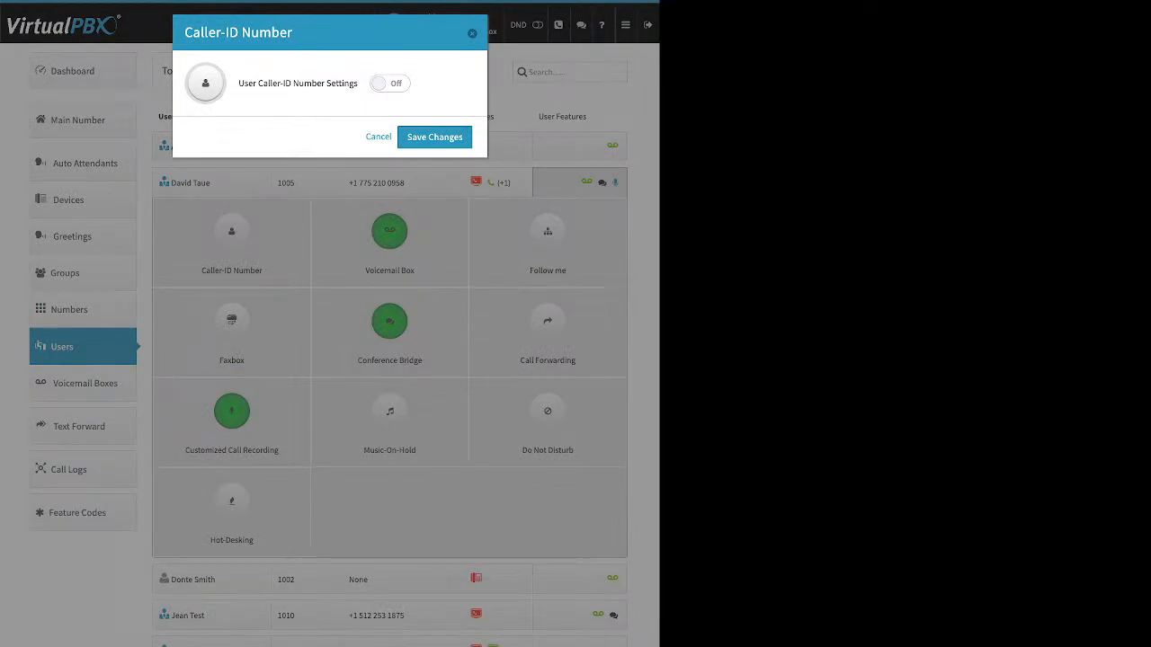
{"action": "left_click", "coordinate": [390, 83]}
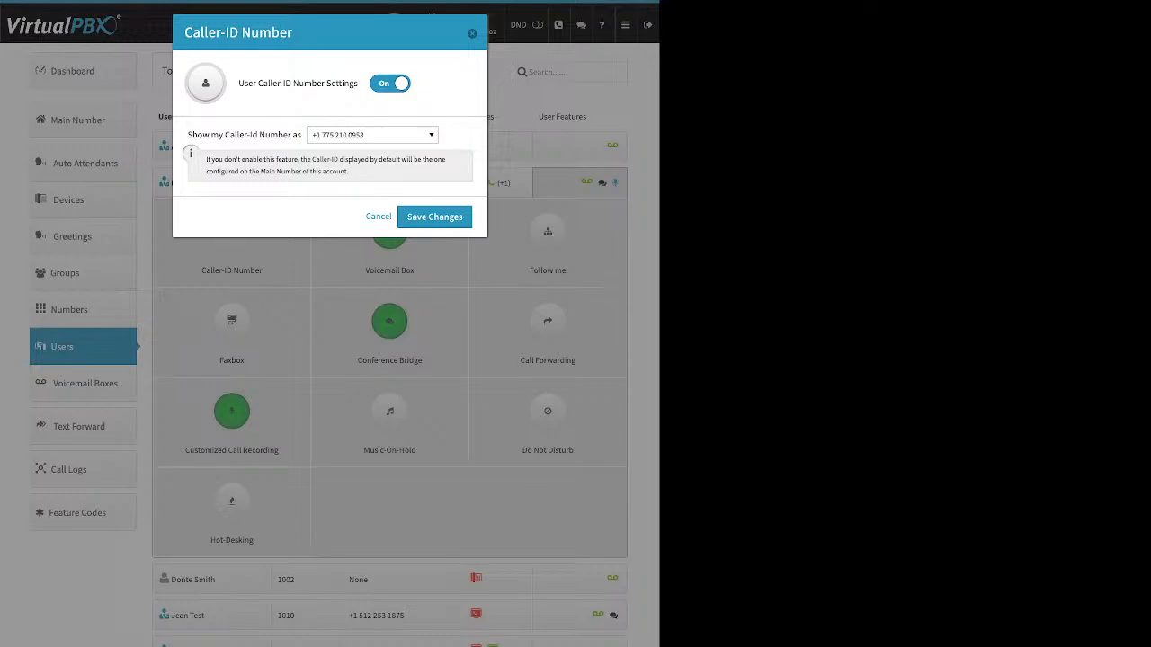
{"action": "key", "text": "Escape"}
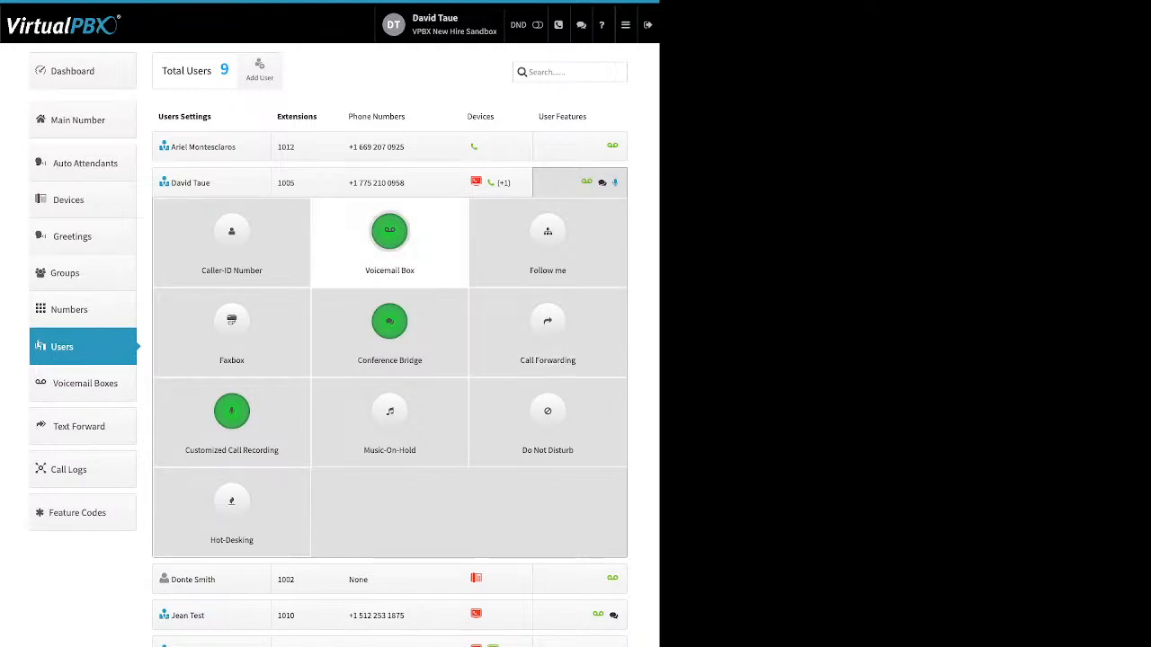
Open the extension 1005 user's Voicemail Box settings and review the voicemail-to-email and attachment options
{"action": "left_click", "coordinate": [389, 243]}
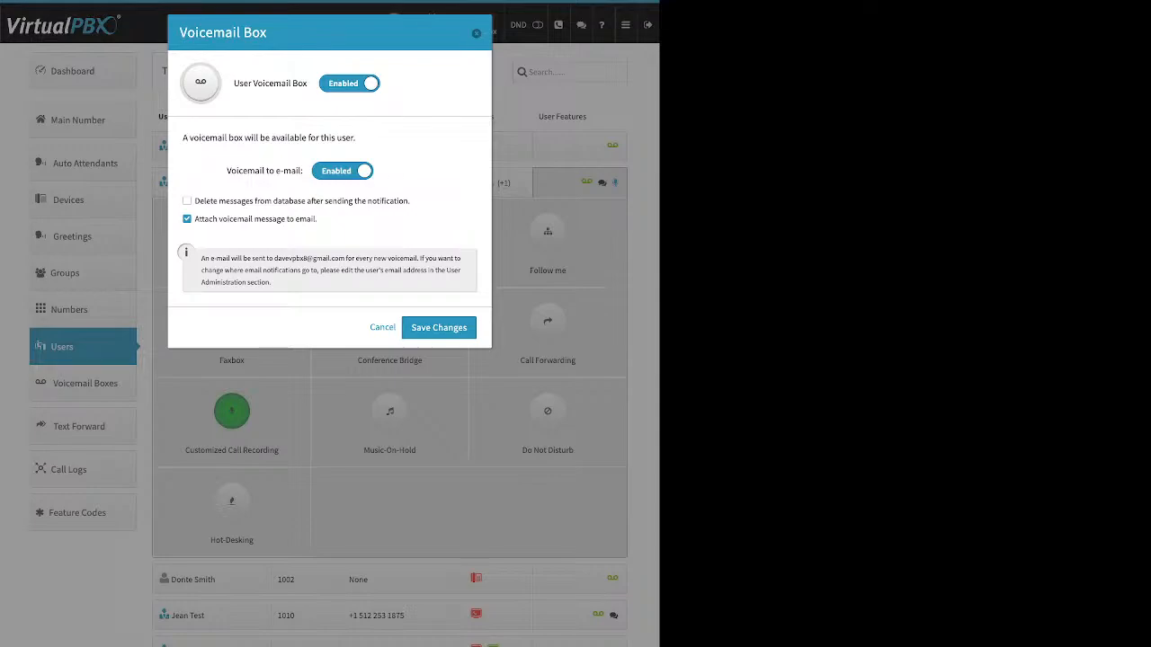
{"action": "left_click_drag", "start_coordinate": [227, 171], "coordinate": [303, 171]}
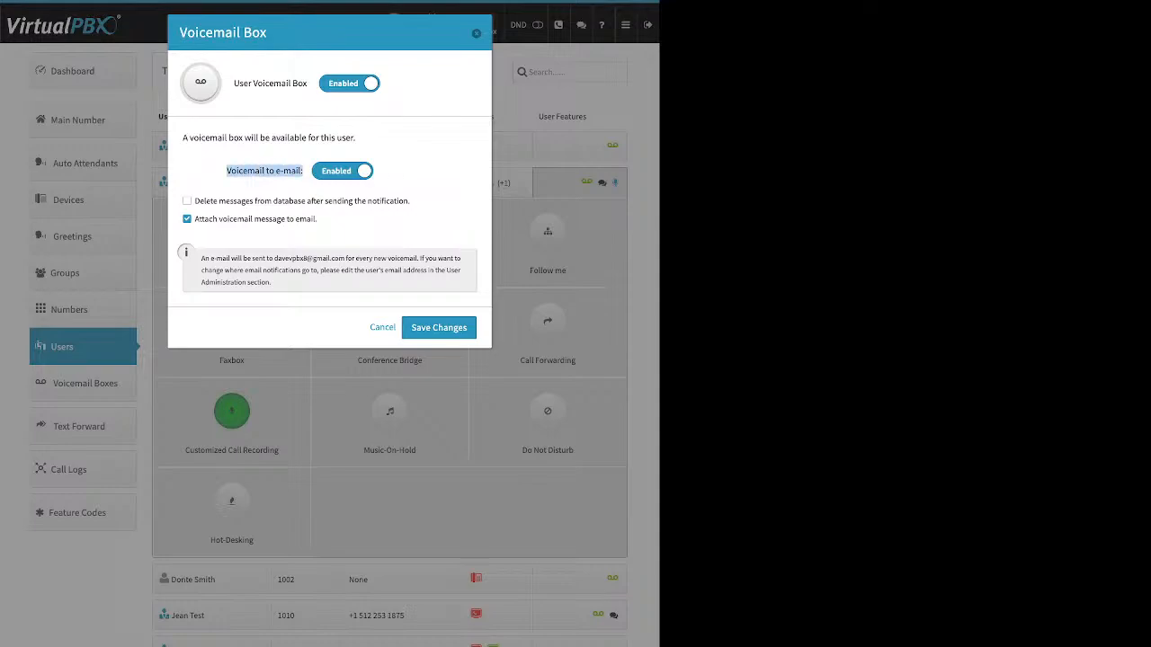
{"action": "left_click_drag", "start_coordinate": [318, 218], "coordinate": [195, 219]}
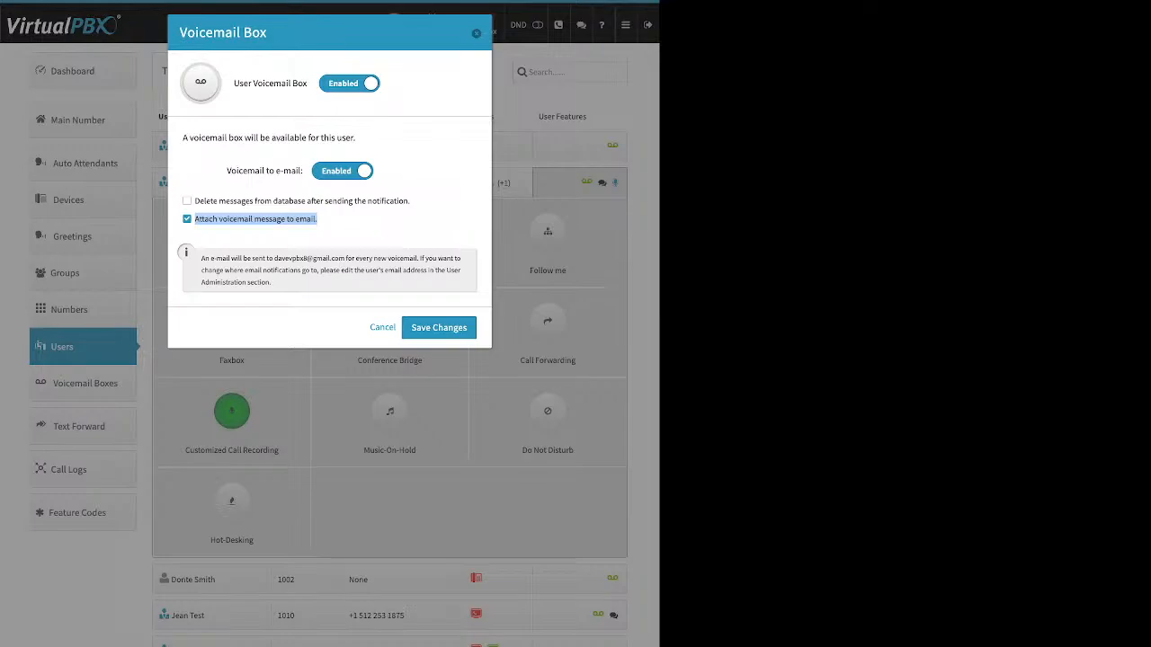
{"action": "key", "text": "Return"}
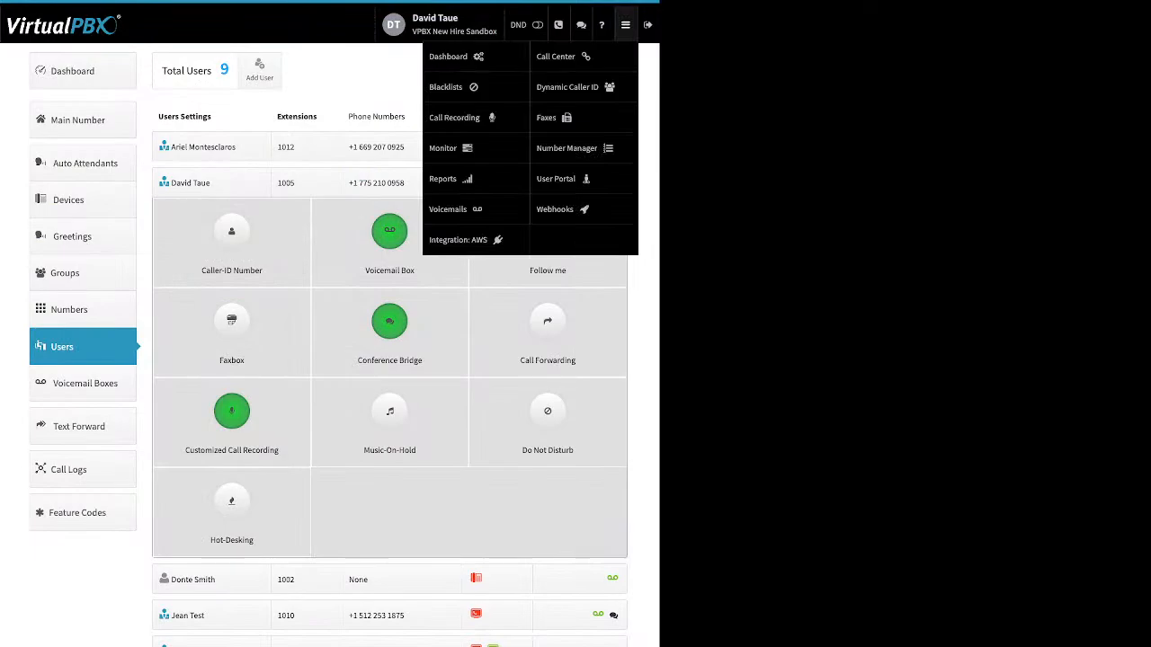
Open the User Portal and mark the 08/08/2023 voicemail as deleted
{"action": "left_click", "coordinate": [555, 178]}
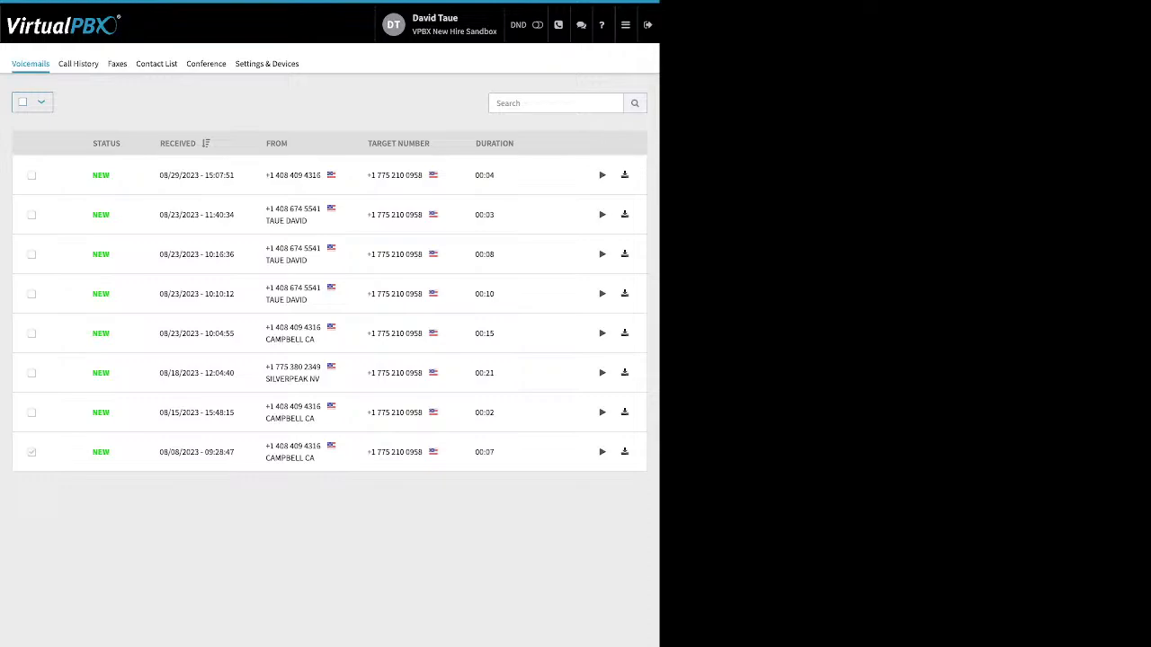
{"action": "left_click", "coordinate": [31, 452]}
{"action": "left_click", "coordinate": [84, 103]}
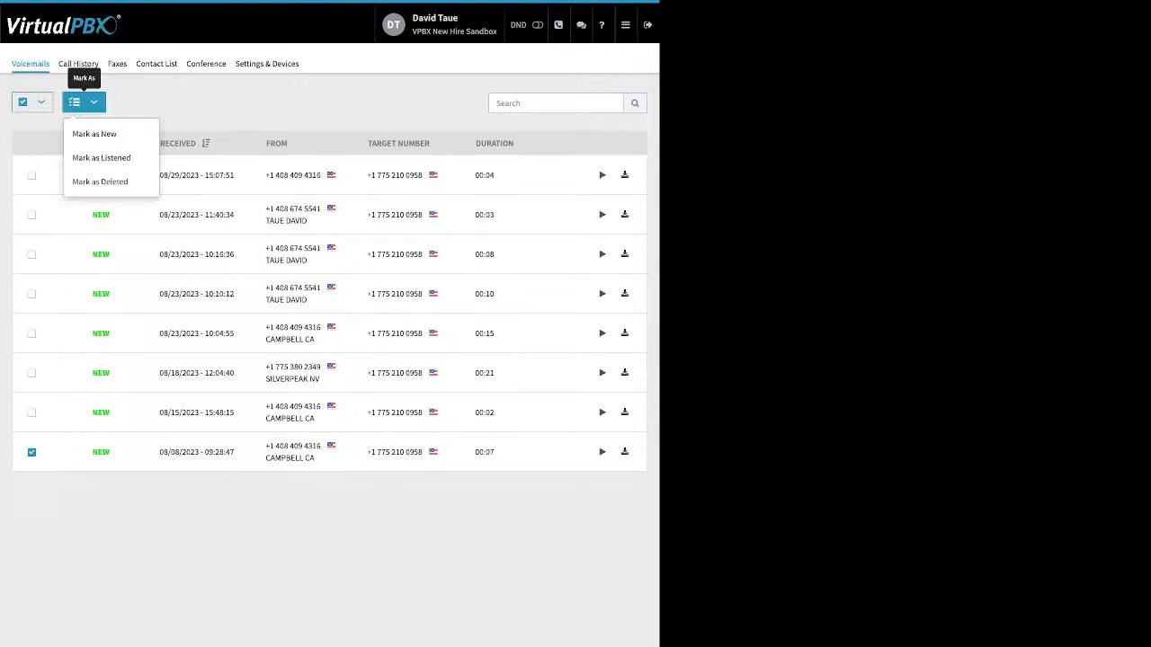
{"action": "left_click", "coordinate": [111, 182]}
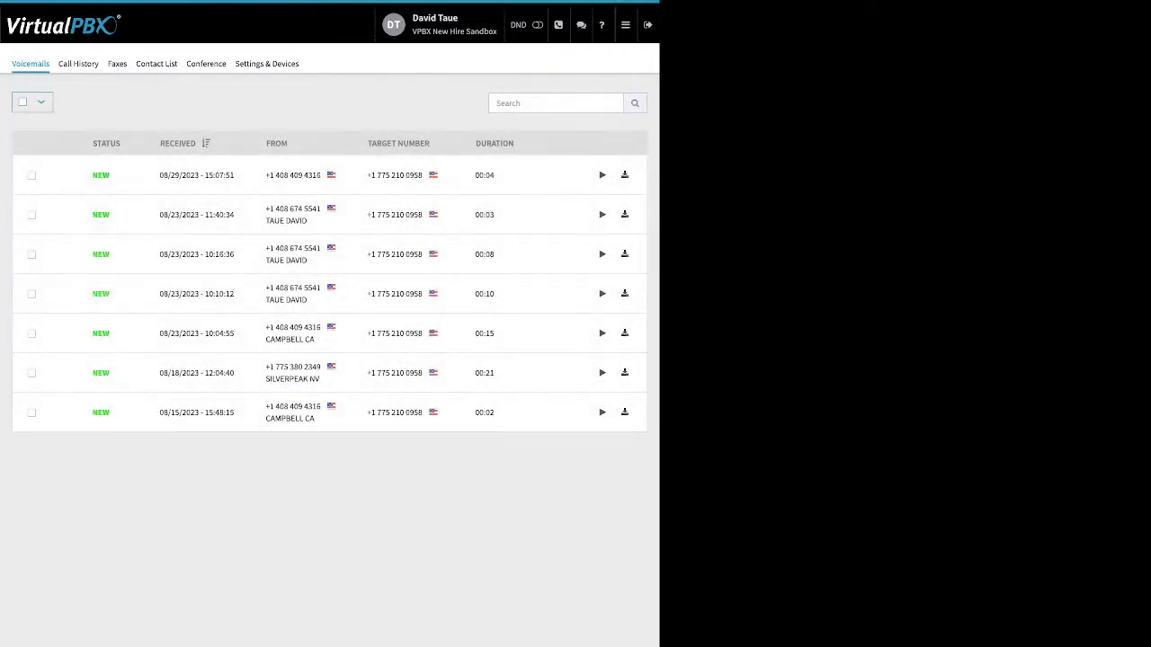
Return to Users, enable Follow me for the extension 1005 user, and let DT softtest and NH web ring
{"action": "left_click", "coordinate": [626, 25]}
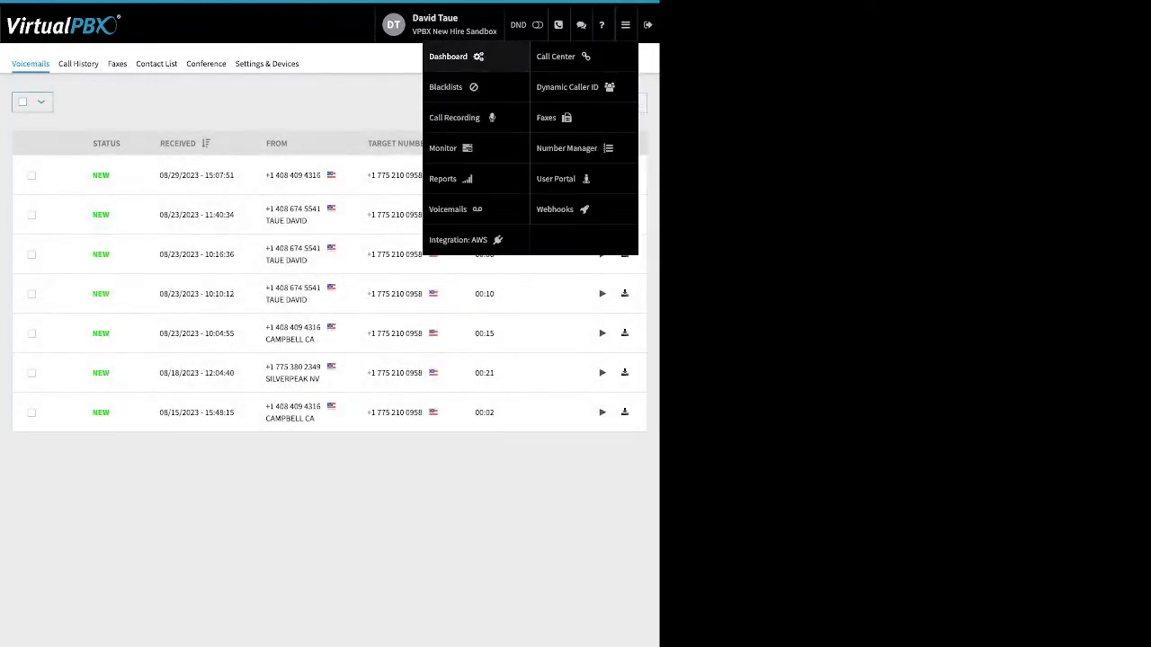
{"action": "left_click", "coordinate": [448, 56]}
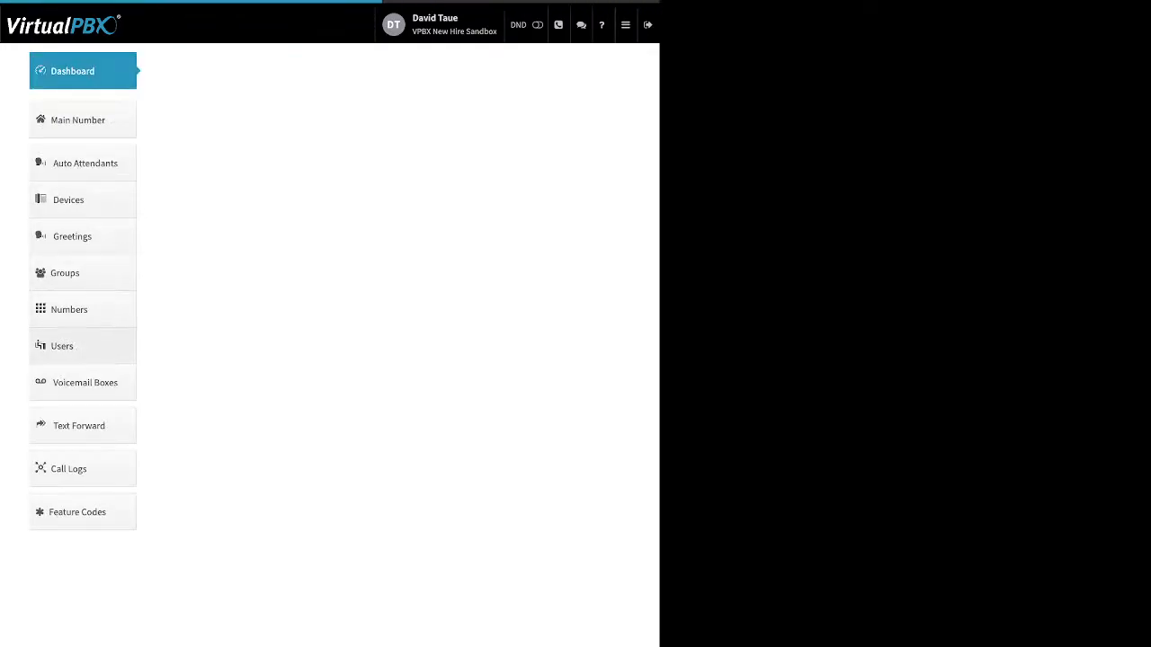
{"action": "left_click", "coordinate": [82, 346]}
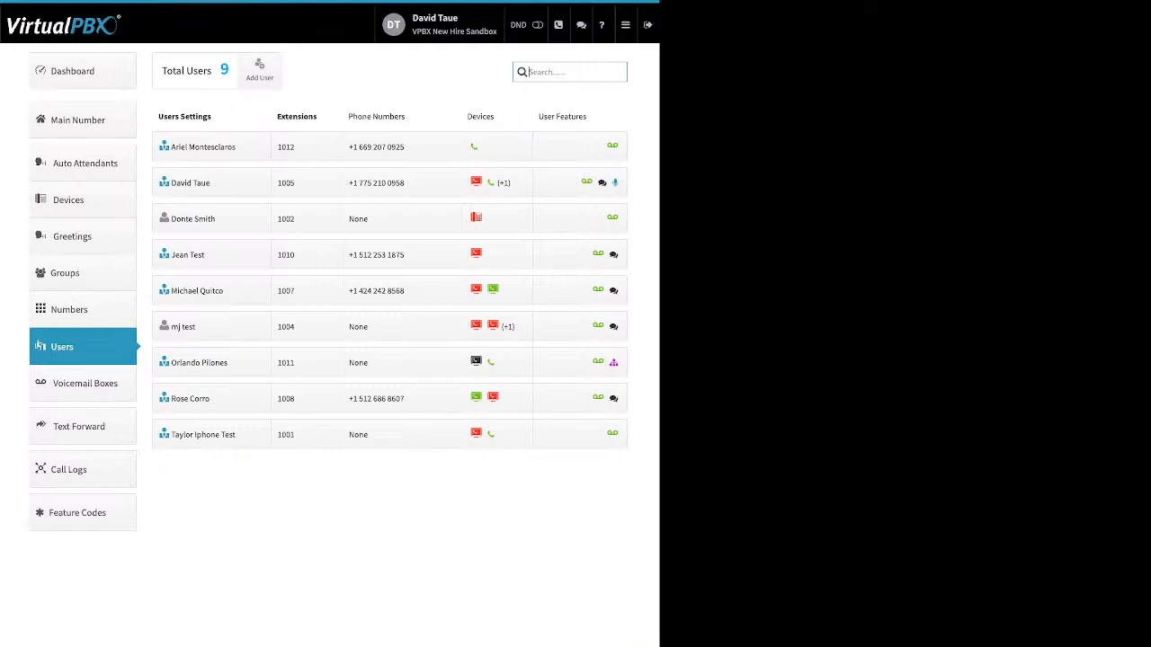
{"action": "left_click", "coordinate": [579, 182]}
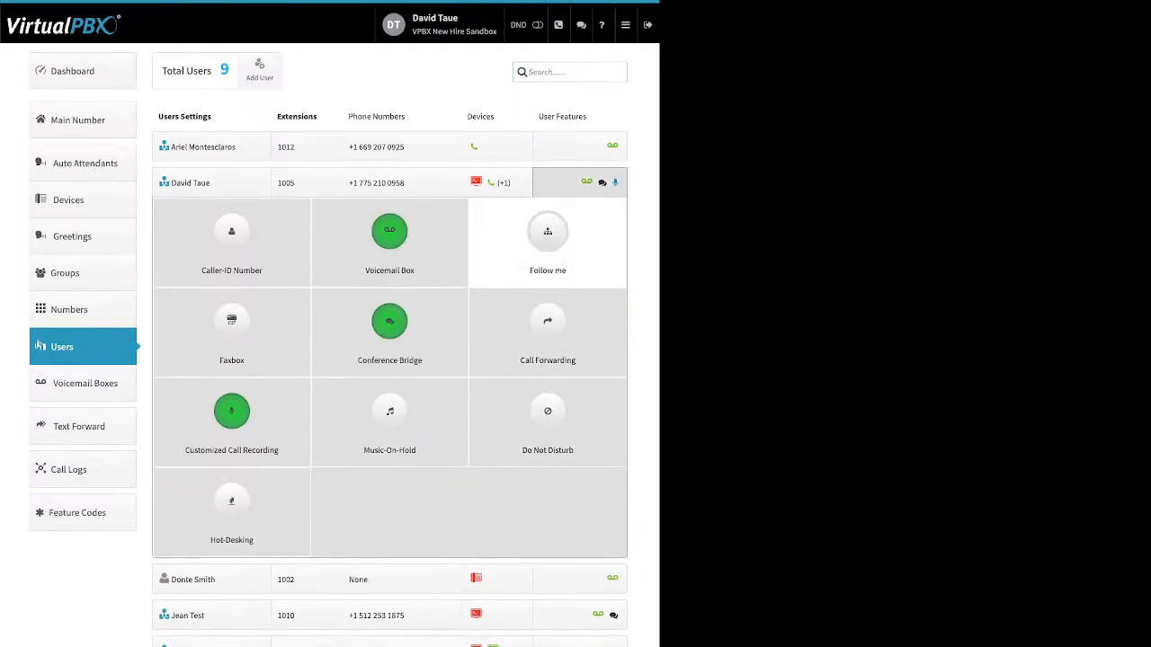
{"action": "left_click", "coordinate": [547, 232]}
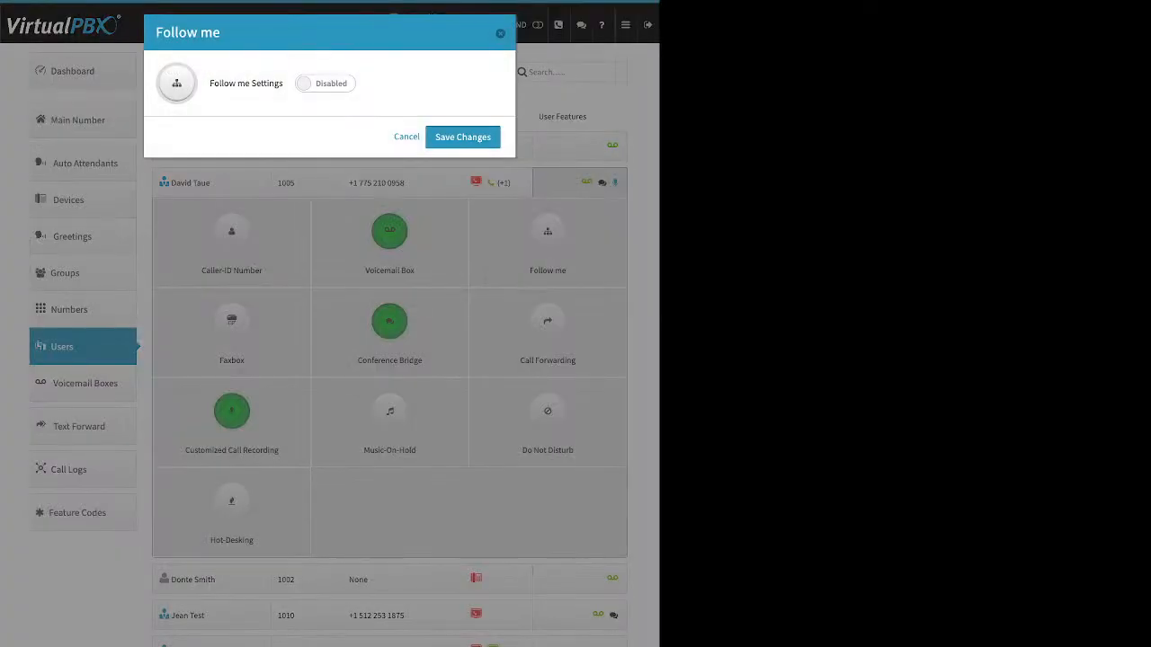
{"action": "left_click", "coordinate": [326, 84]}
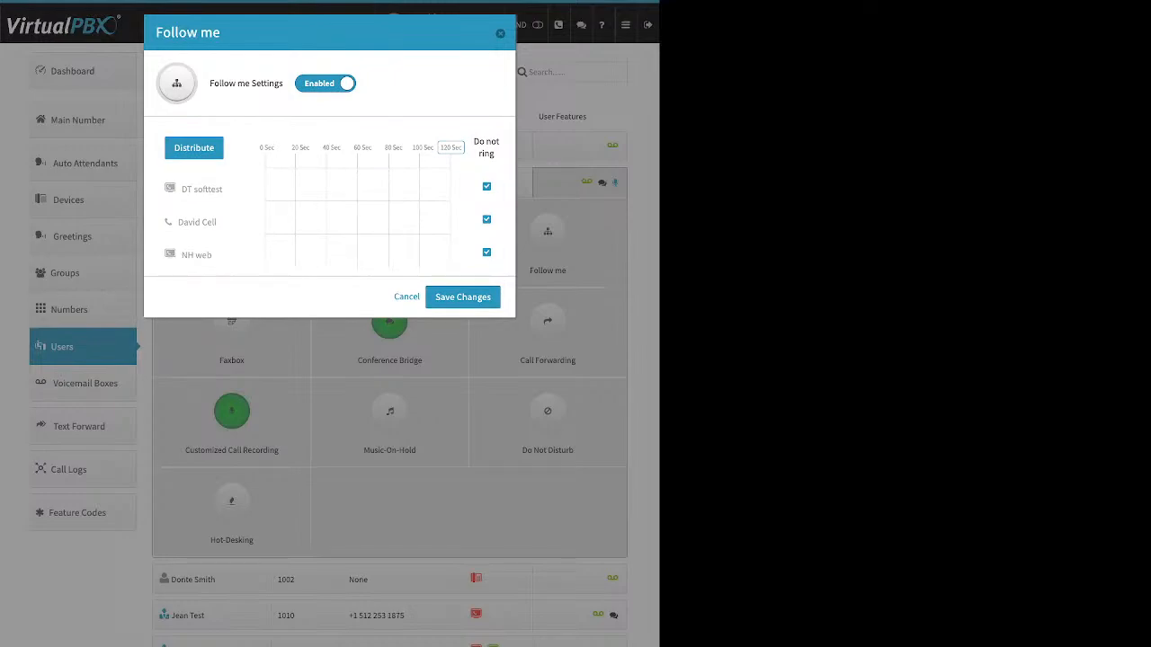
{"action": "left_click_drag", "start_coordinate": [474, 141], "coordinate": [494, 154]}
{"action": "left_click", "coordinate": [486, 186]}
{"action": "left_click", "coordinate": [486, 252]}
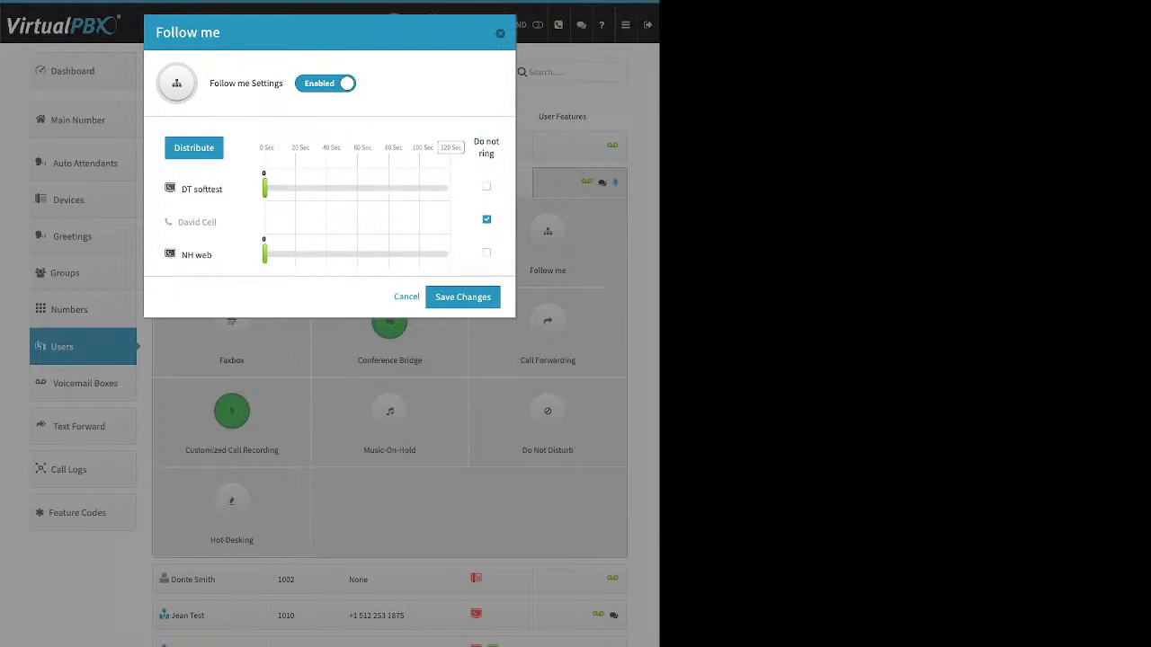
Set the Follow me total ring time to 60 seconds and distribute it evenly between DT softtest and NH web
{"action": "left_click_drag", "start_coordinate": [265, 188], "coordinate": [310, 189]}
{"action": "left_click_drag", "start_coordinate": [264, 255], "coordinate": [307, 254]}
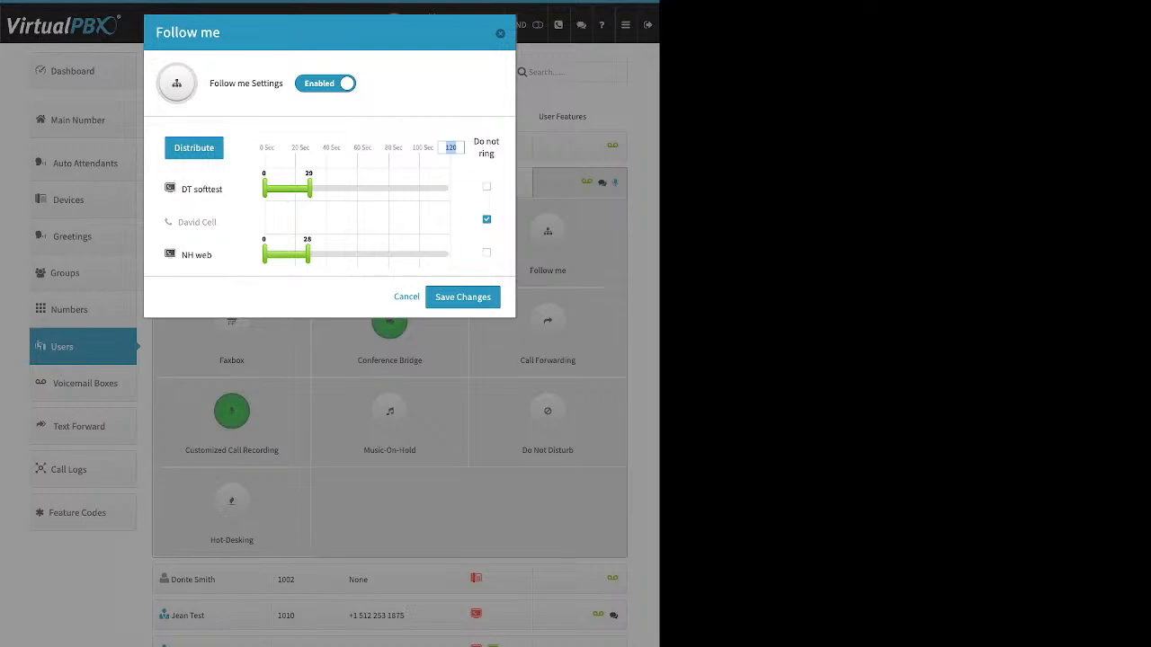
{"action": "left_click", "coordinate": [193, 147]}
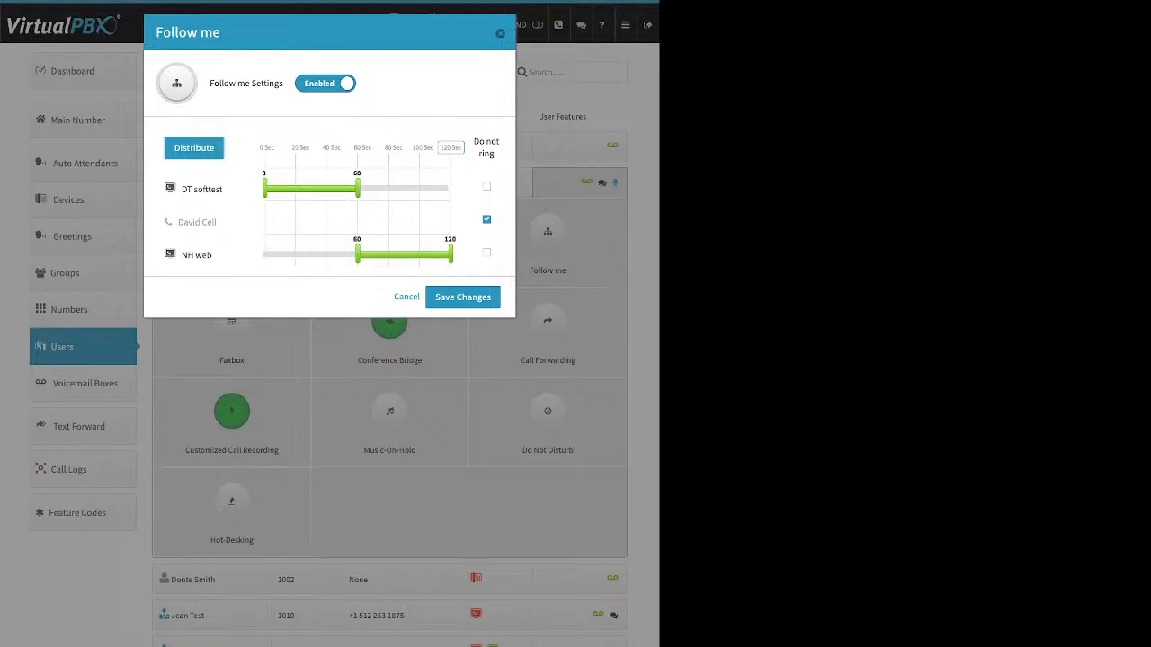
{"action": "left_click", "coordinate": [452, 147]}
{"action": "type", "text": "60"}
{"action": "key", "text": "Return"}
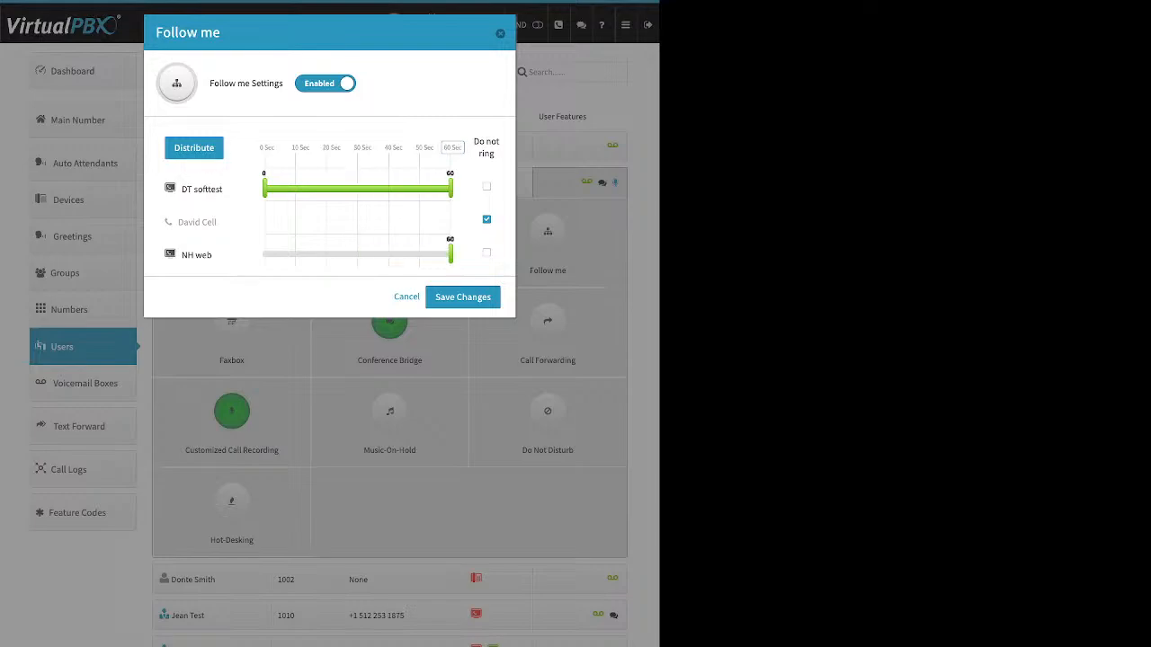
{"action": "left_click", "coordinate": [193, 147]}
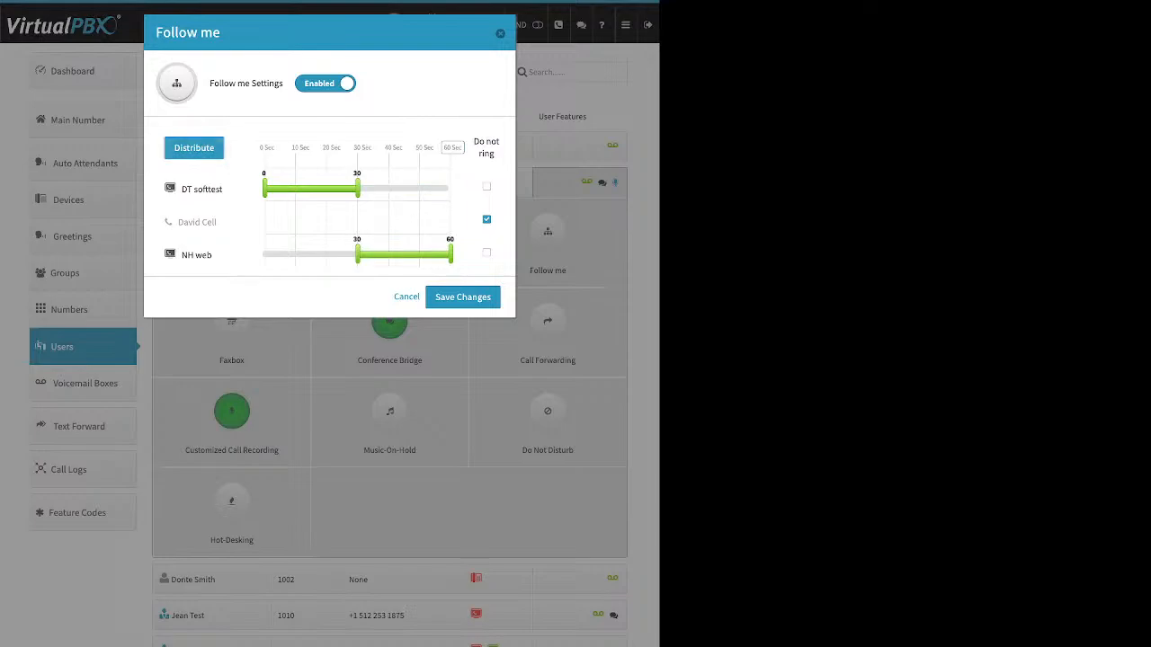
Move NH web above DT softtest, redistribute the ring times, and save the Follow me settings
{"action": "left_click_drag", "start_coordinate": [196, 254], "coordinate": [359, 180]}
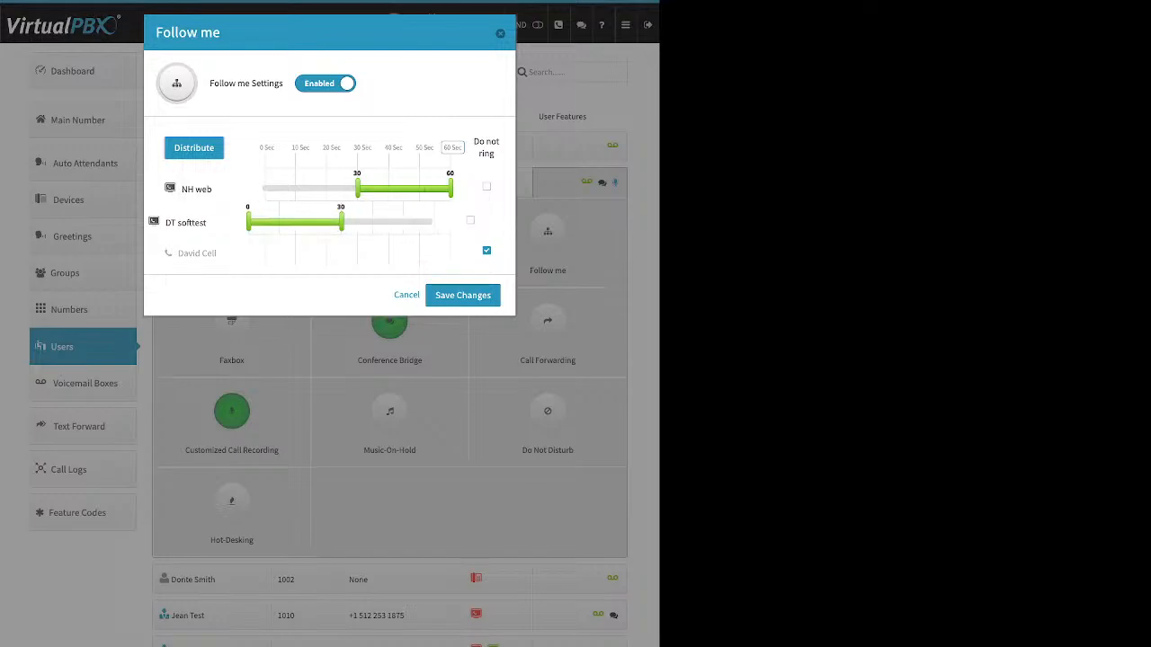
{"action": "left_click", "coordinate": [193, 147]}
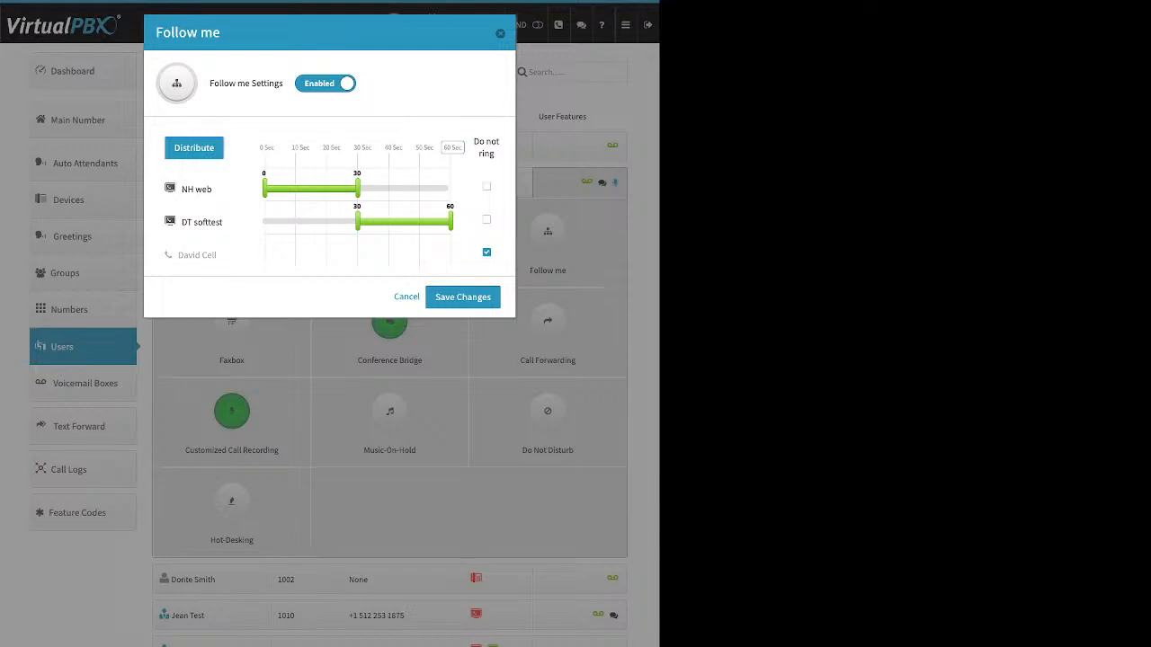
{"action": "left_click", "coordinate": [463, 297]}
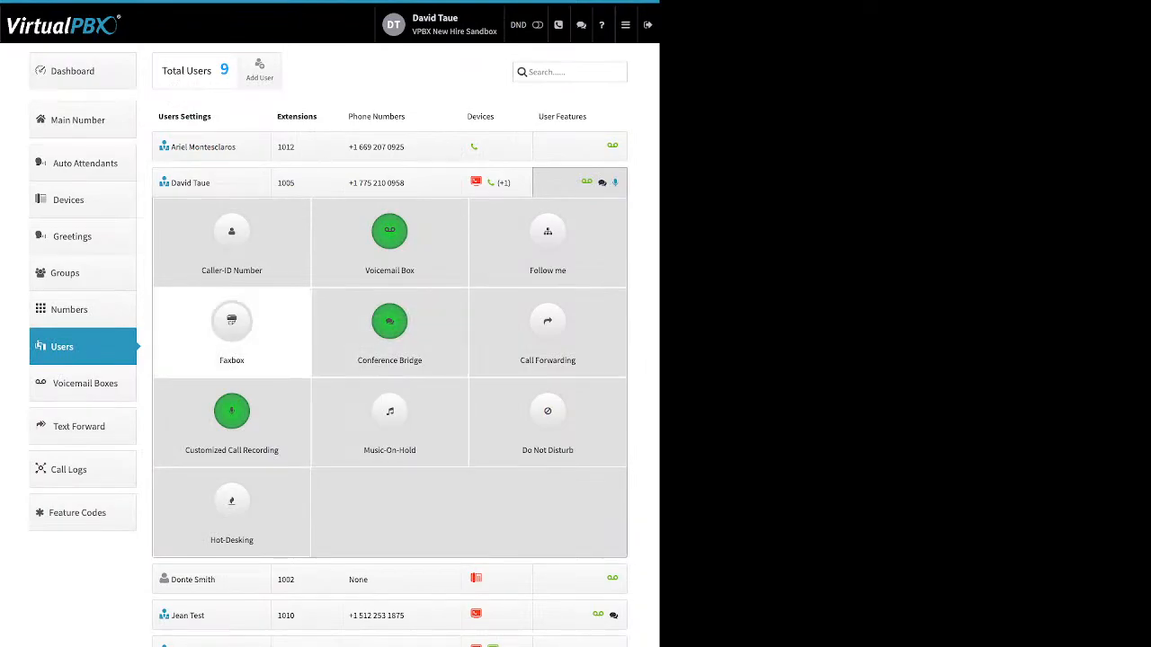
Enable Faxbox and try assigning a new extension as the fax number, then close without saving
{"action": "left_click", "coordinate": [231, 324]}
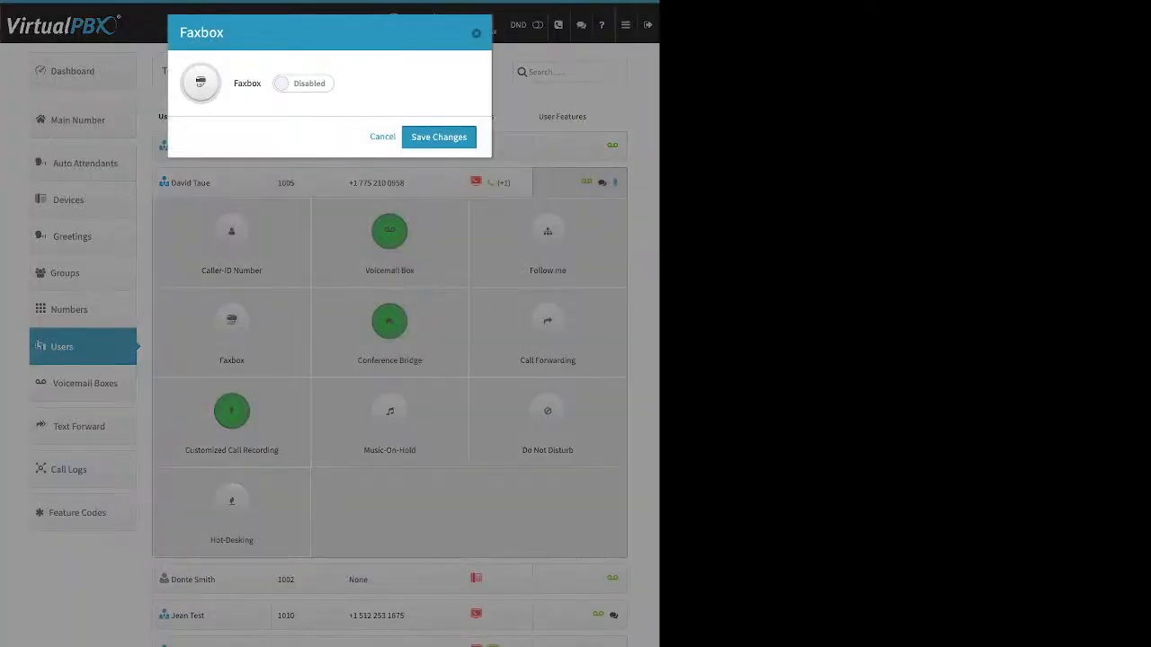
{"action": "left_click", "coordinate": [303, 83]}
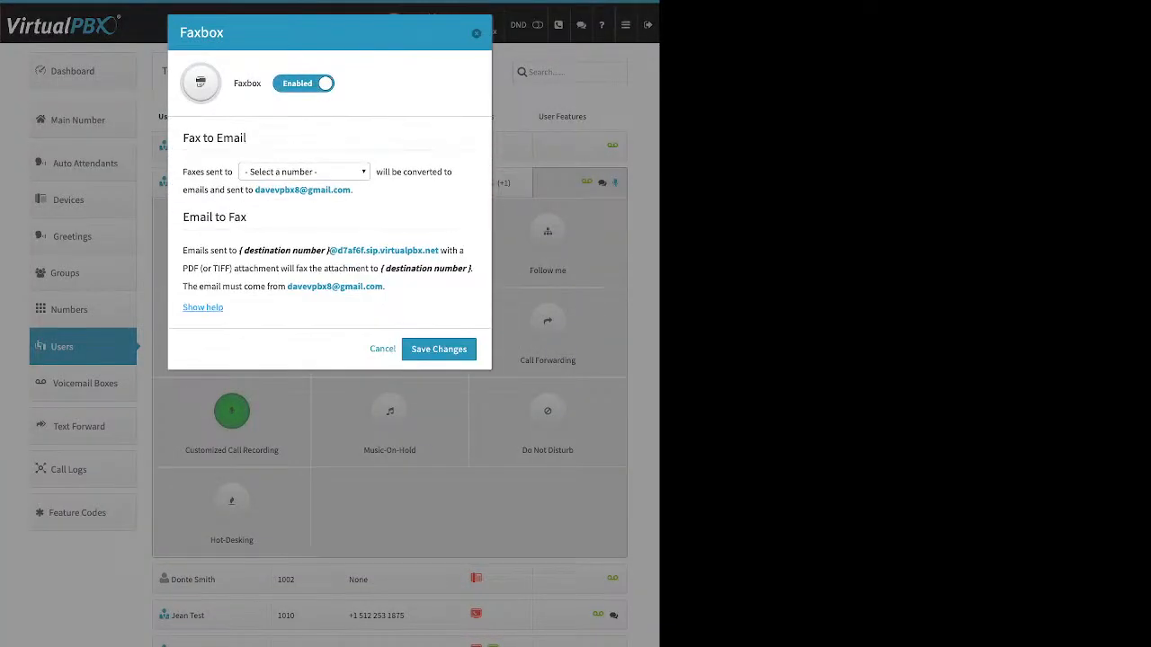
{"action": "left_click", "coordinate": [303, 171]}
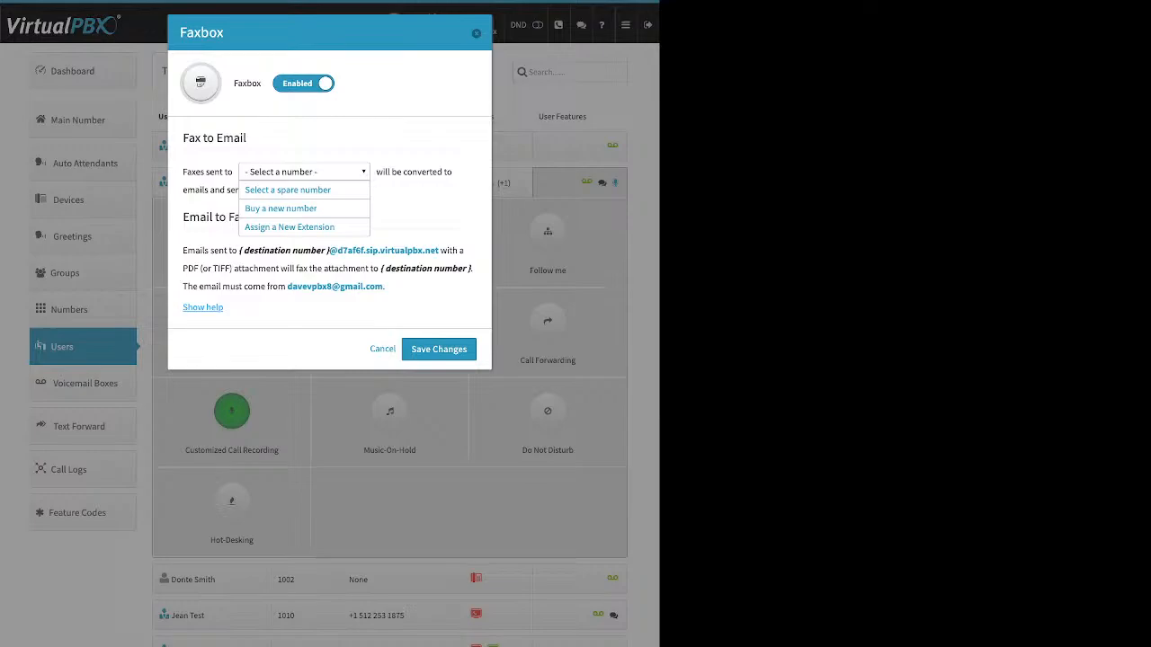
{"action": "left_click", "coordinate": [289, 227]}
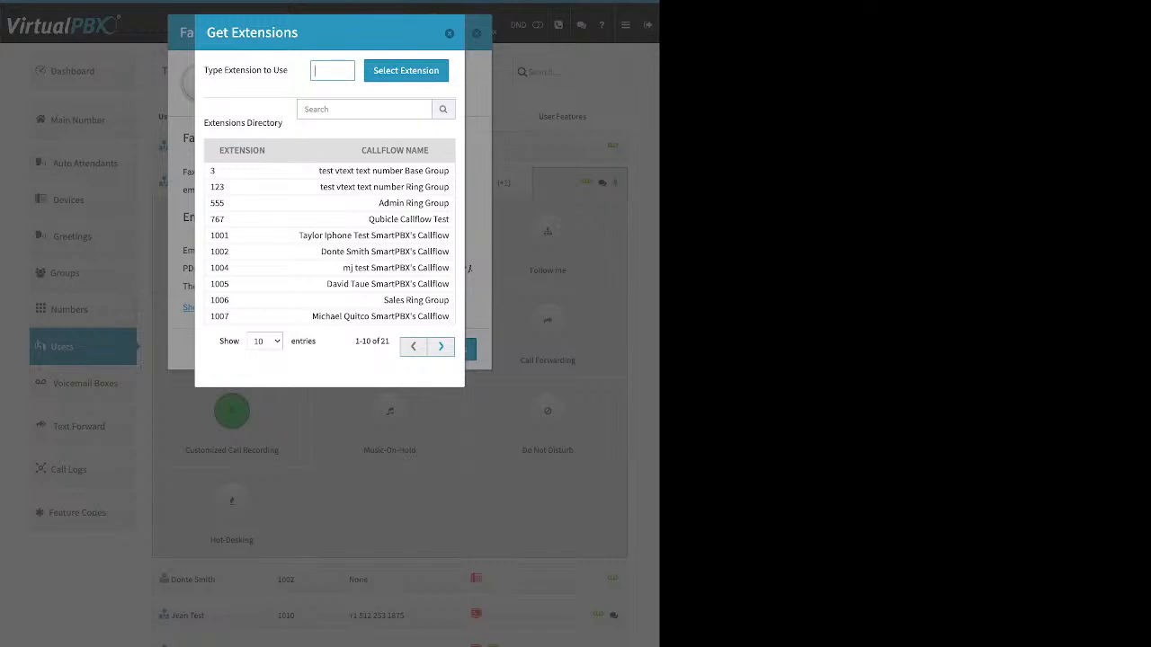
{"action": "key", "text": "Escape"}
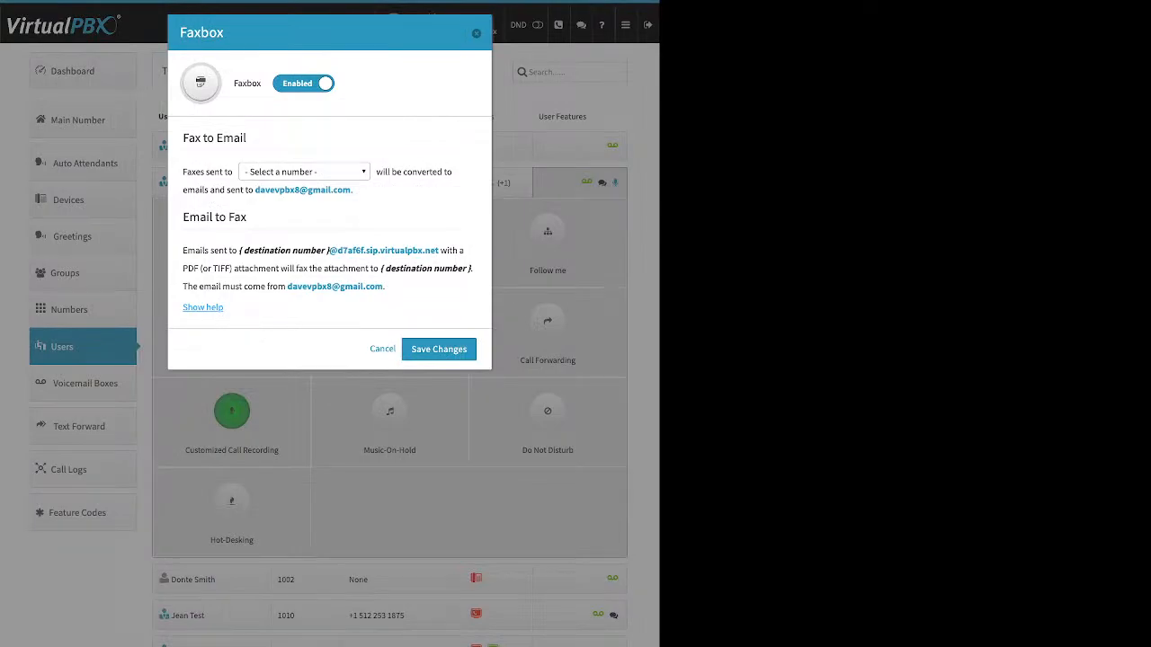
{"action": "left_click", "coordinate": [477, 33]}
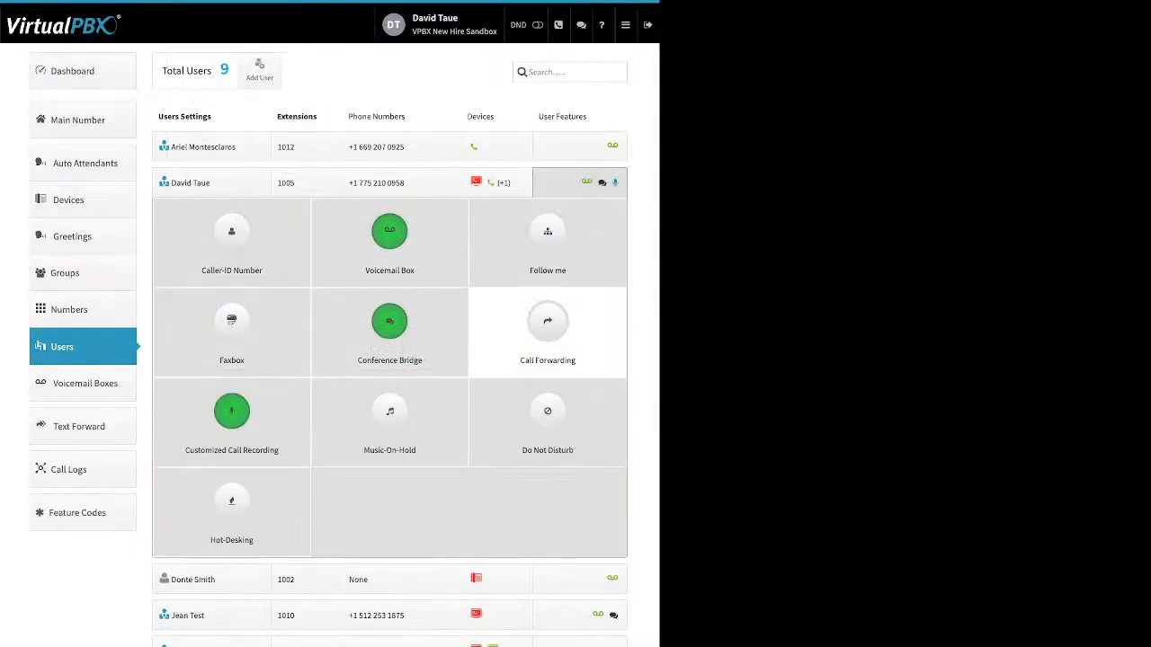
Open the Conference Bridge settings and review the conferencing number, room number, room PIN and video conferencing option
{"action": "left_click", "coordinate": [389, 324]}
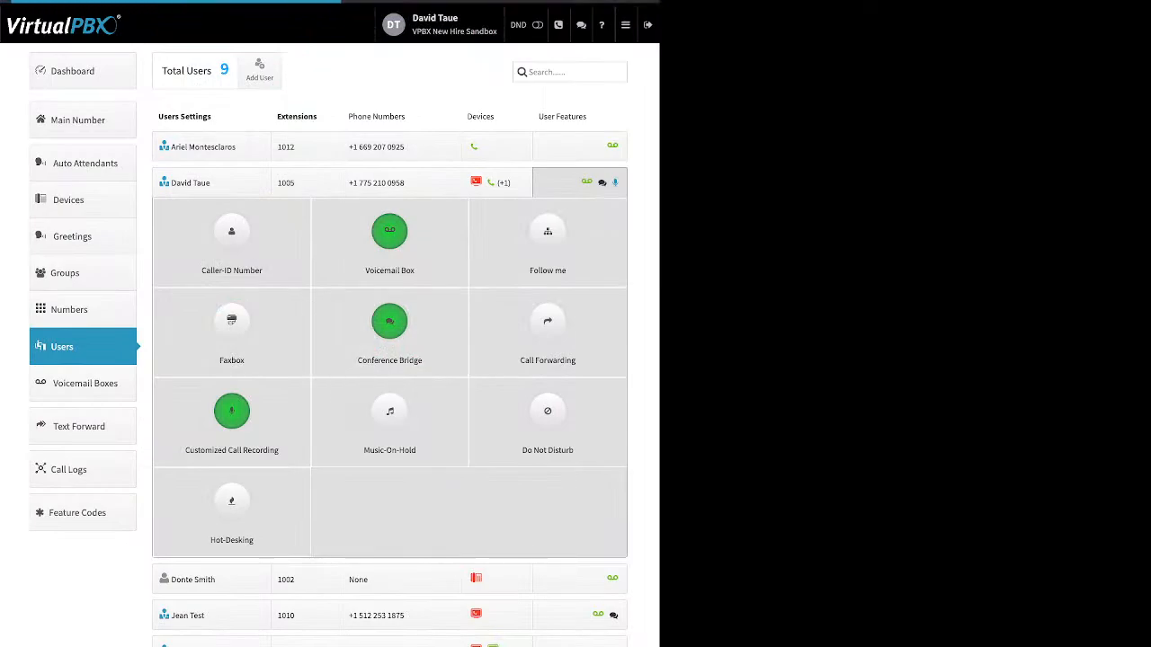
{"action": "left_click_drag", "start_coordinate": [243, 82], "coordinate": [331, 83]}
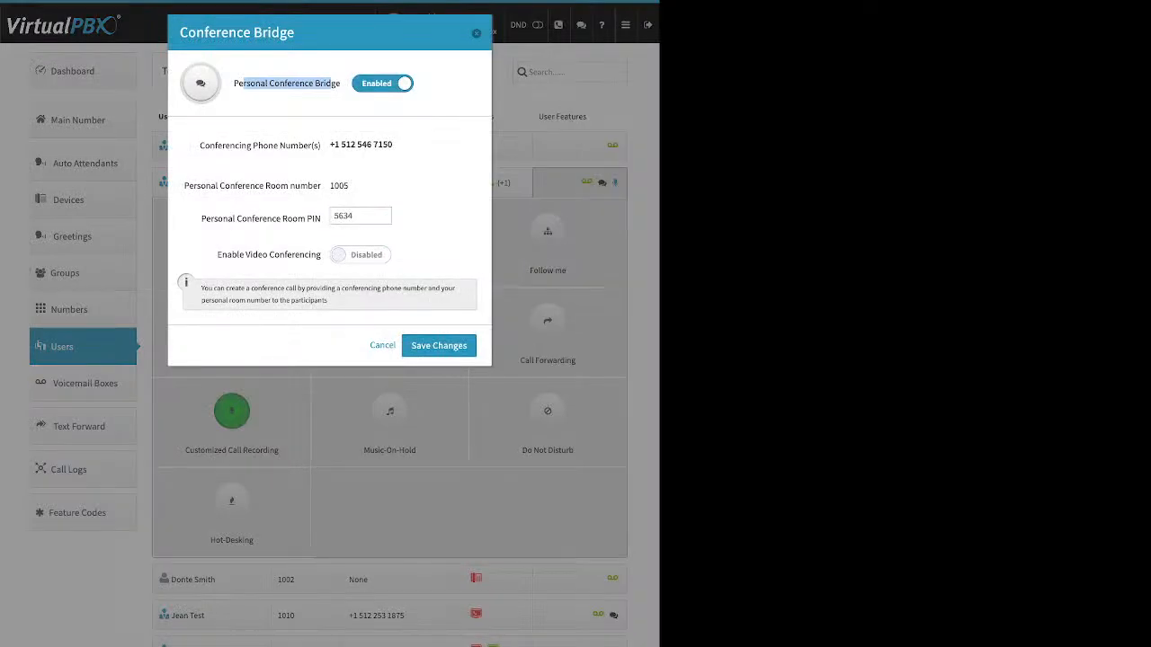
{"action": "left_click_drag", "start_coordinate": [200, 218], "coordinate": [322, 218]}
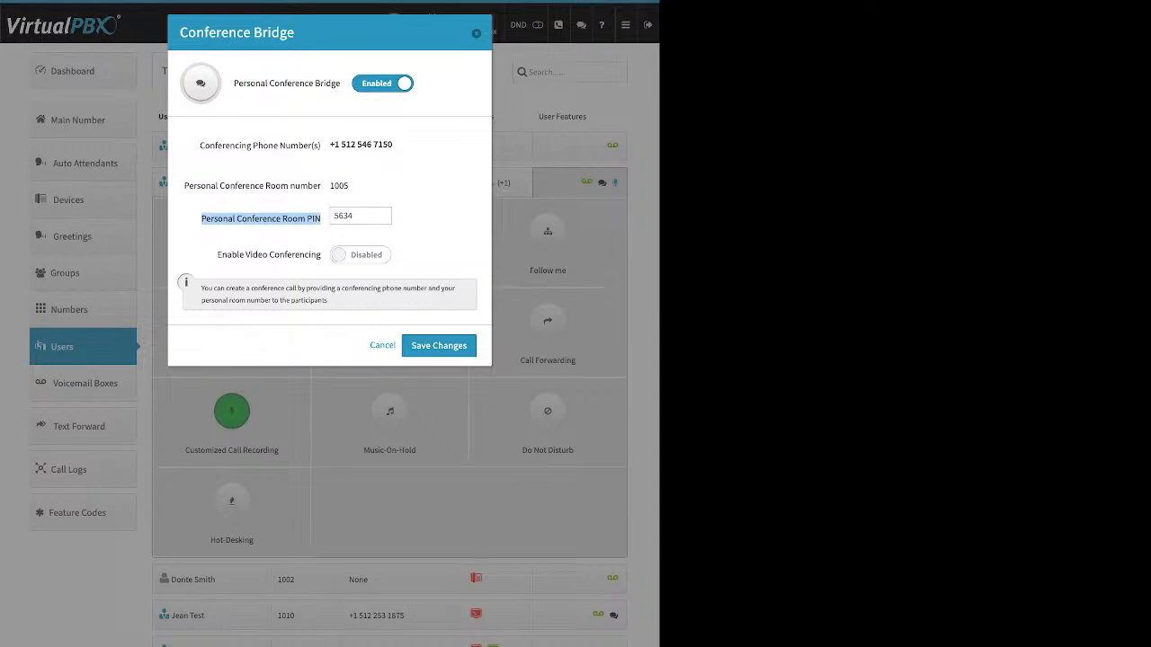
{"action": "left_click_drag", "start_coordinate": [217, 255], "coordinate": [321, 254]}
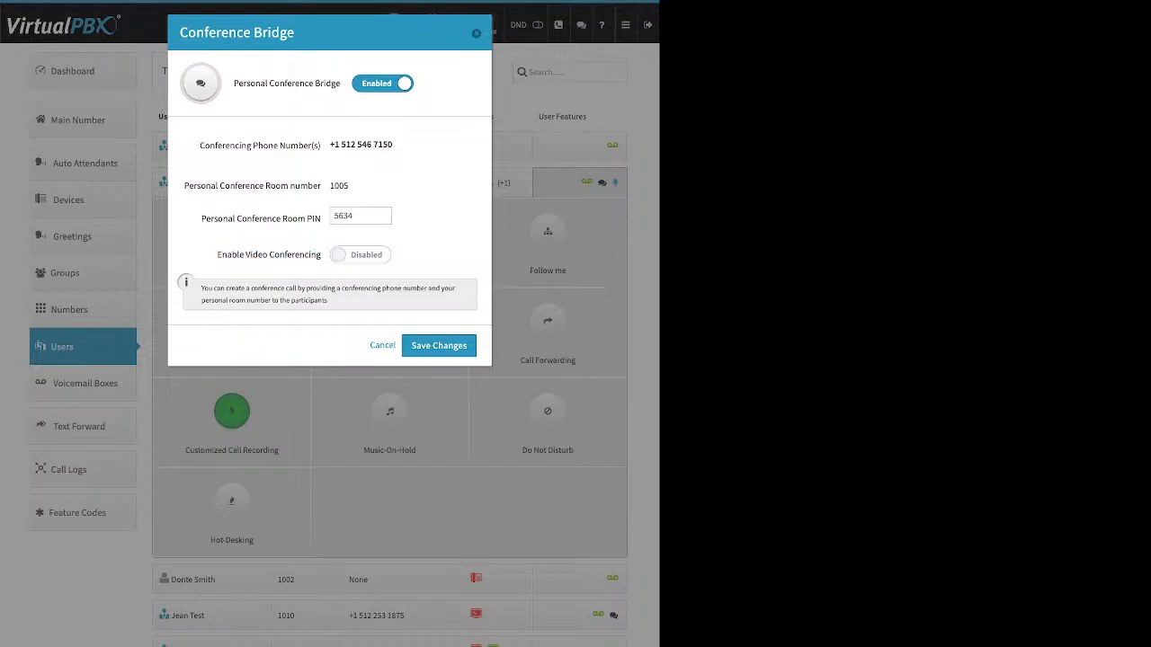
Save the Conference Bridge settings, then preview Call Forwarding's Failover Mode options and close without saving
{"action": "left_click", "coordinate": [438, 345]}
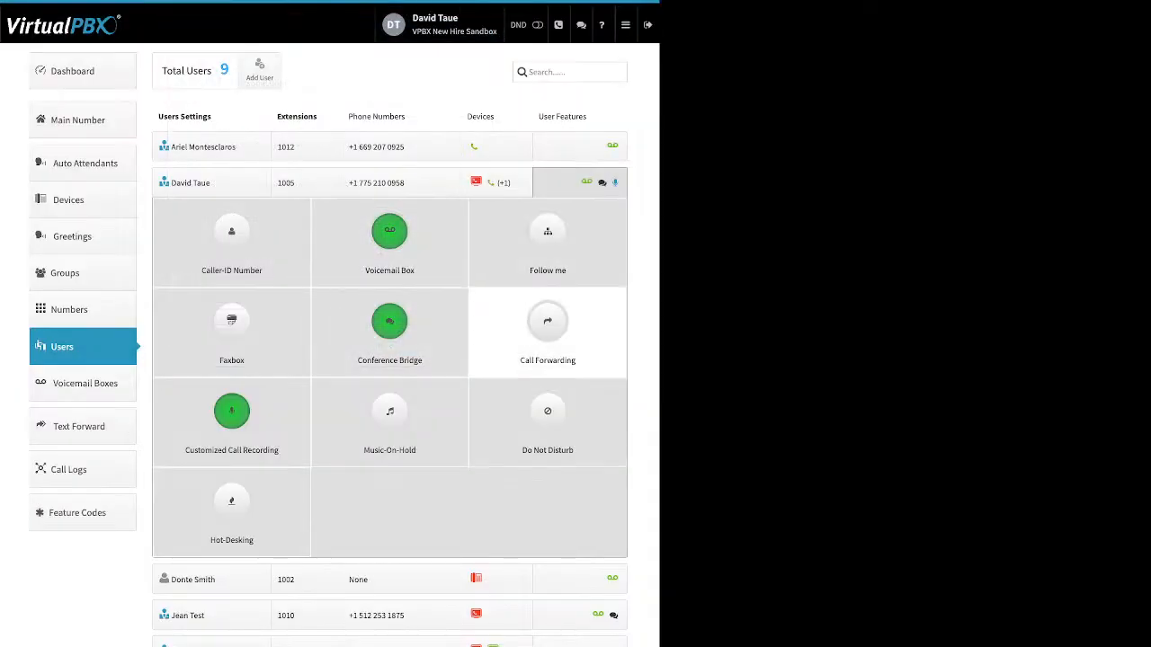
{"action": "left_click", "coordinate": [547, 332]}
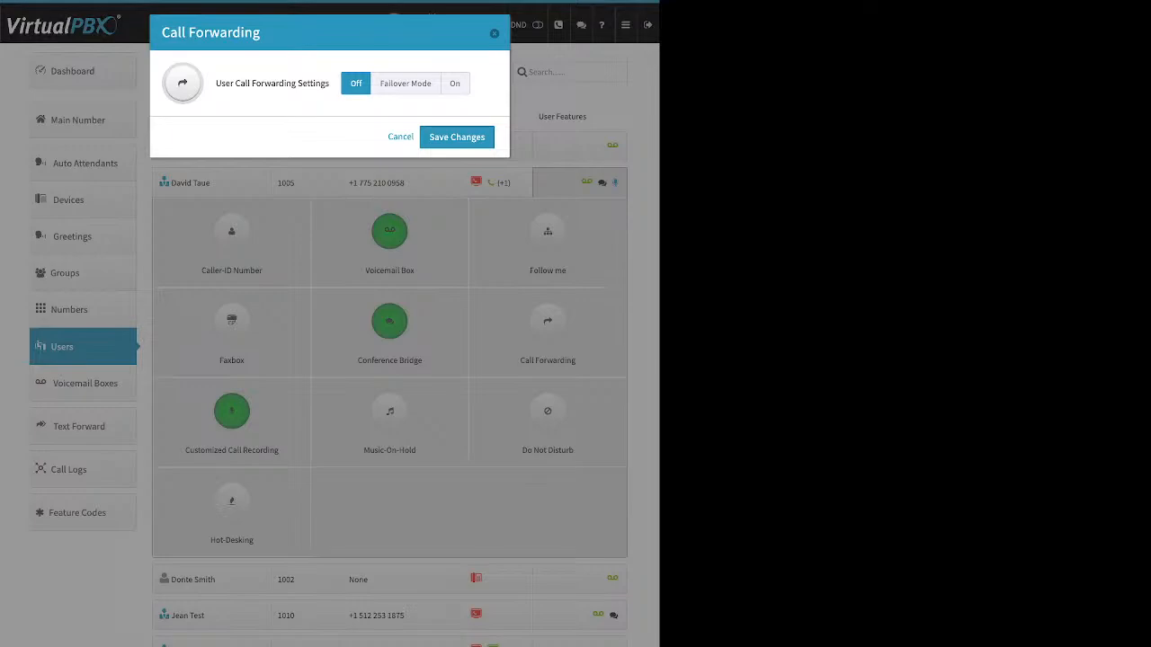
{"action": "left_click", "coordinate": [405, 82]}
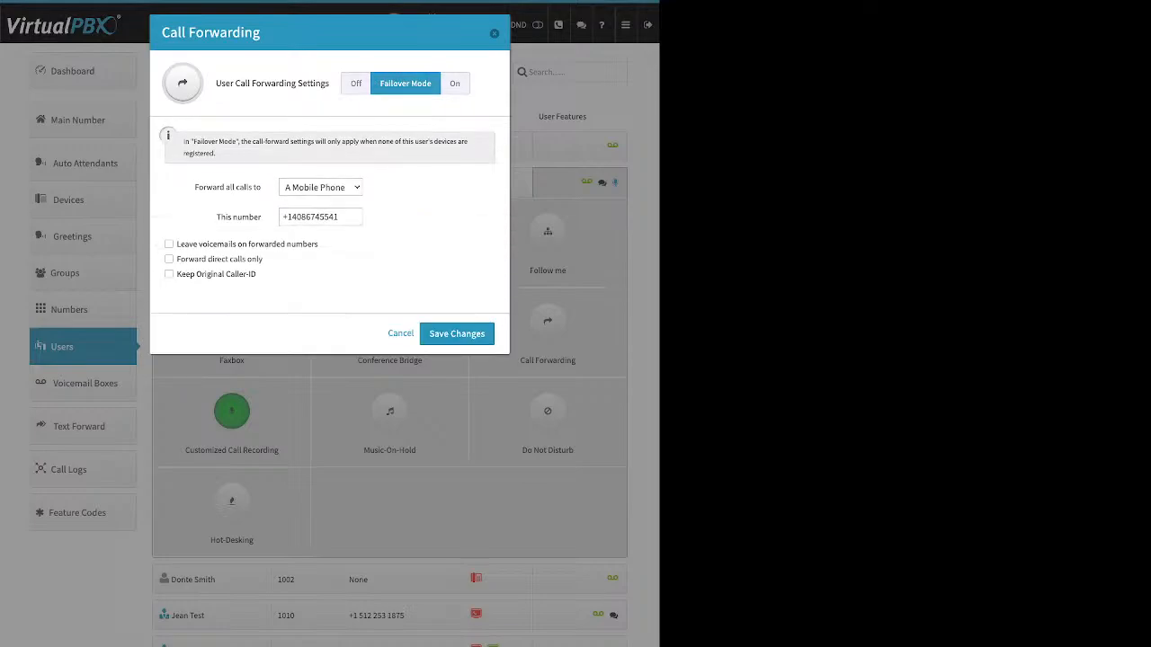
{"action": "left_click_drag", "start_coordinate": [203, 187], "coordinate": [259, 187]}
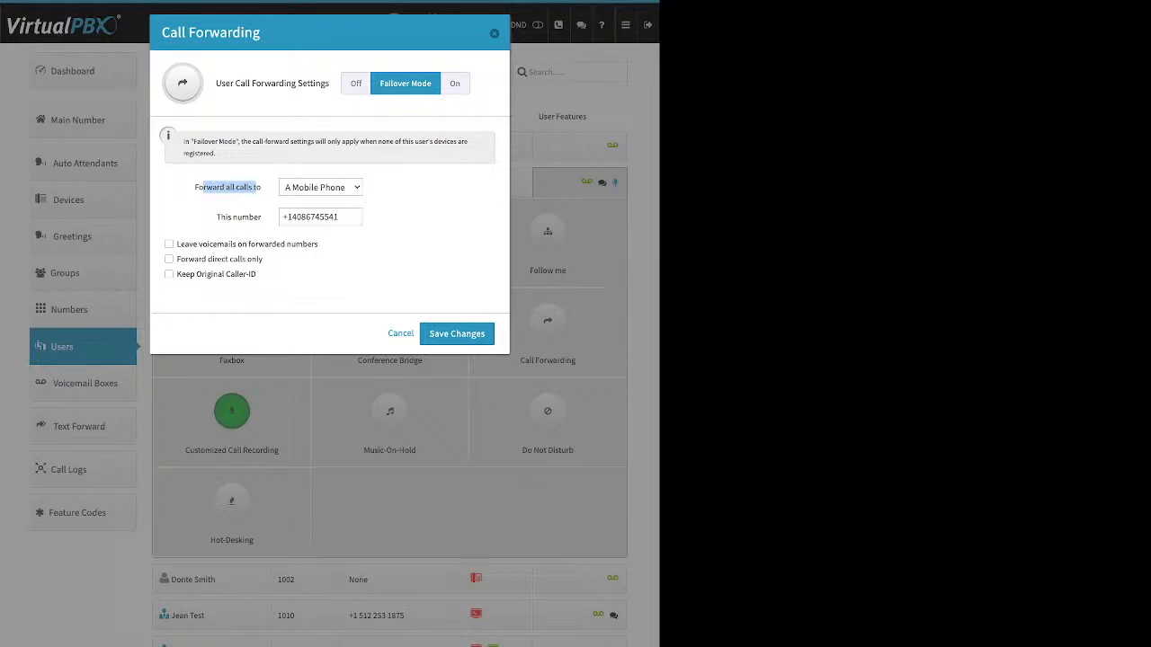
{"action": "left_click_drag", "start_coordinate": [216, 217], "coordinate": [254, 217]}
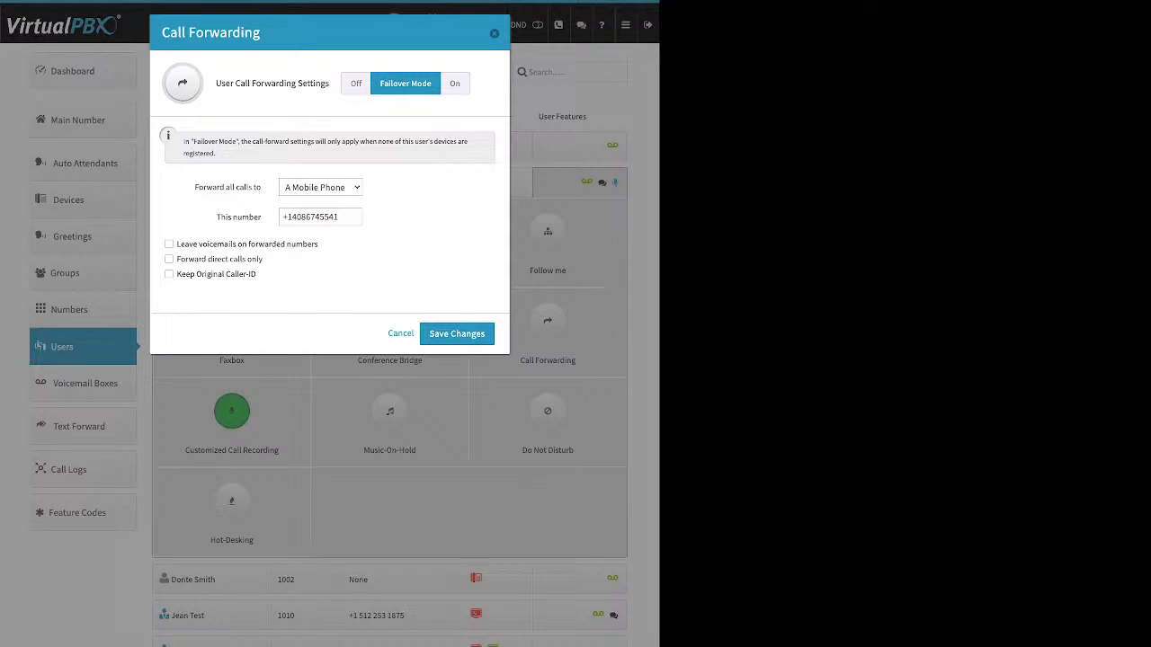
{"action": "left_click", "coordinate": [495, 33]}
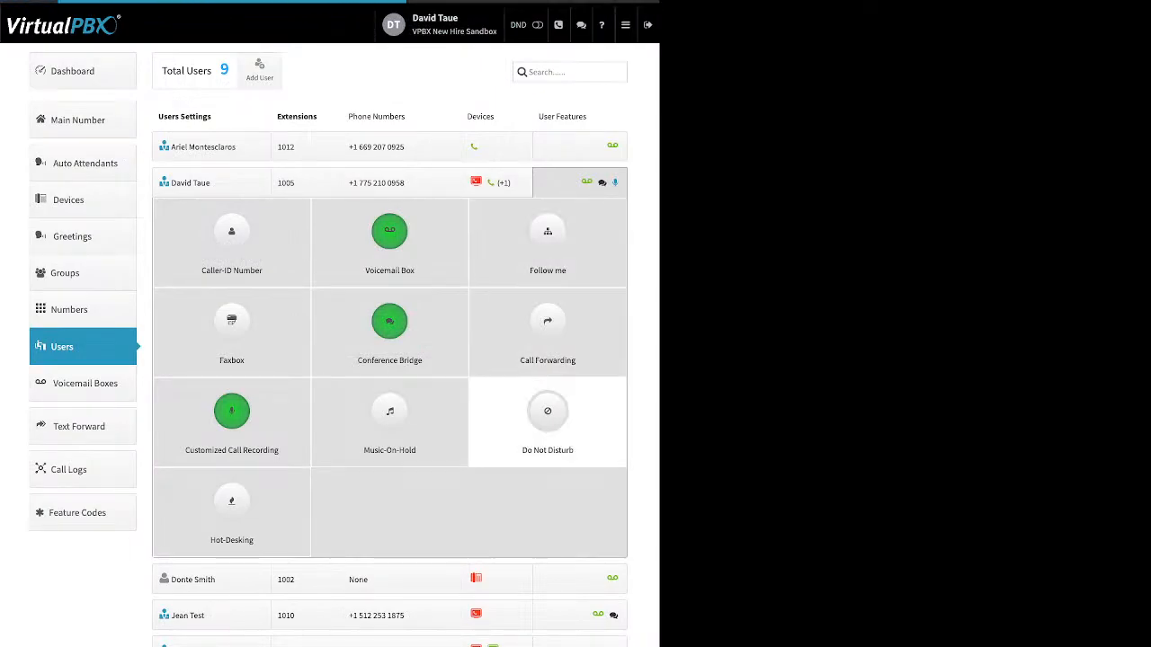
Enable Follow me with DT softtest, David Cell and NH web all ringing, distribute ring times evenly, and save
{"action": "left_click", "coordinate": [547, 238]}
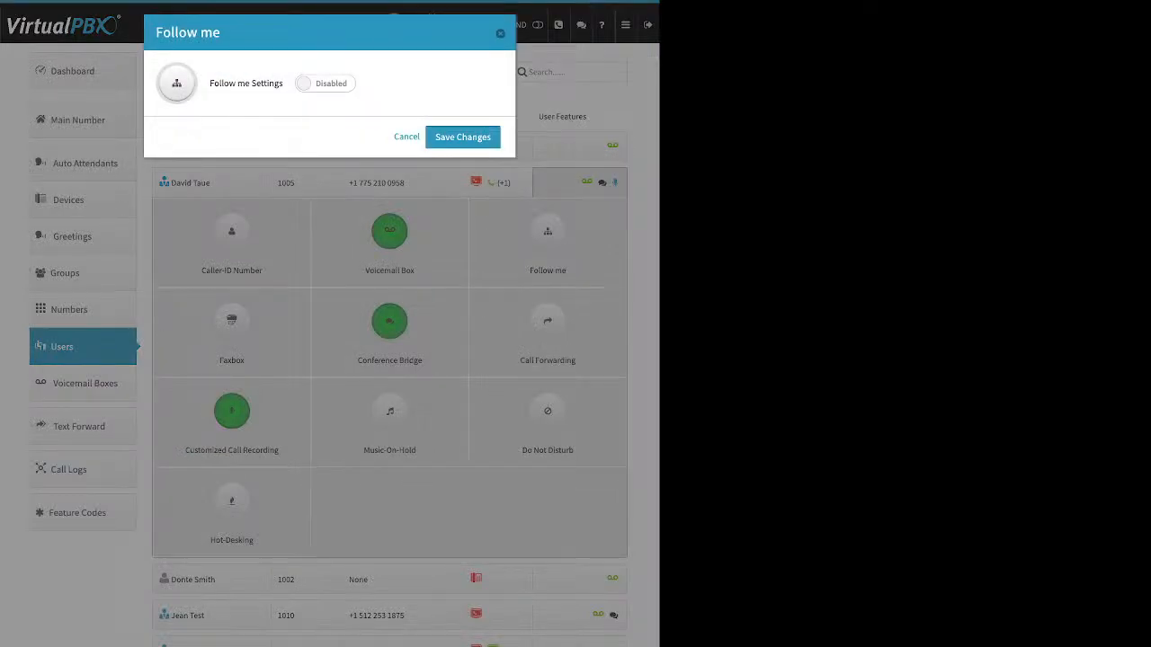
{"action": "left_click", "coordinate": [325, 84]}
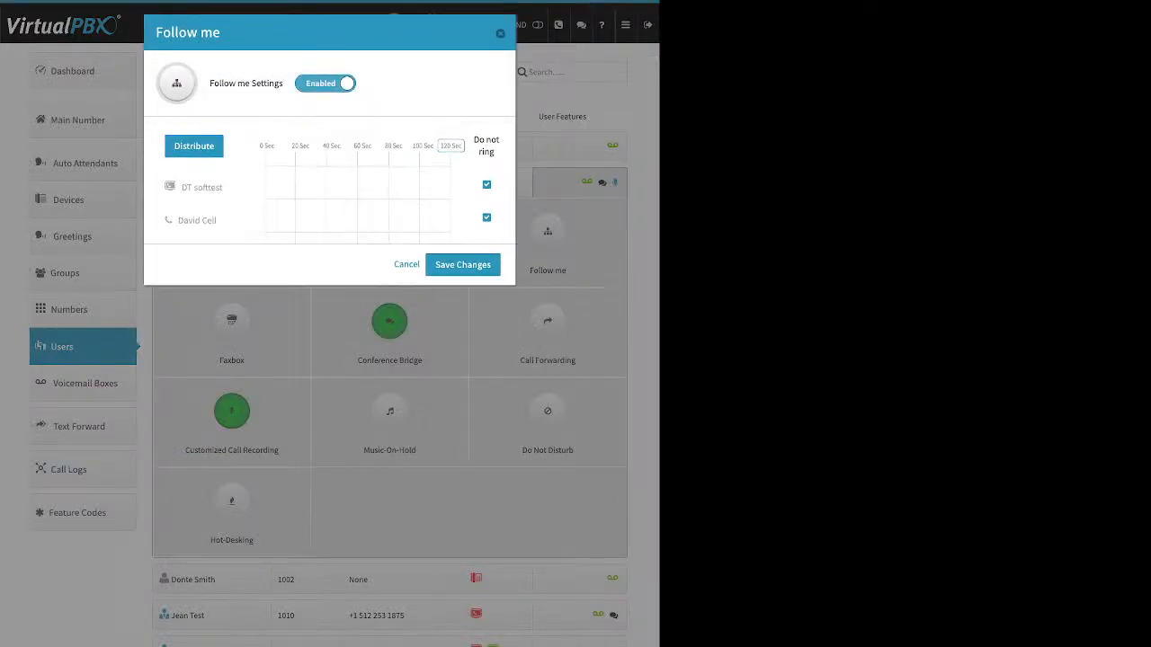
{"action": "left_click", "coordinate": [487, 187]}
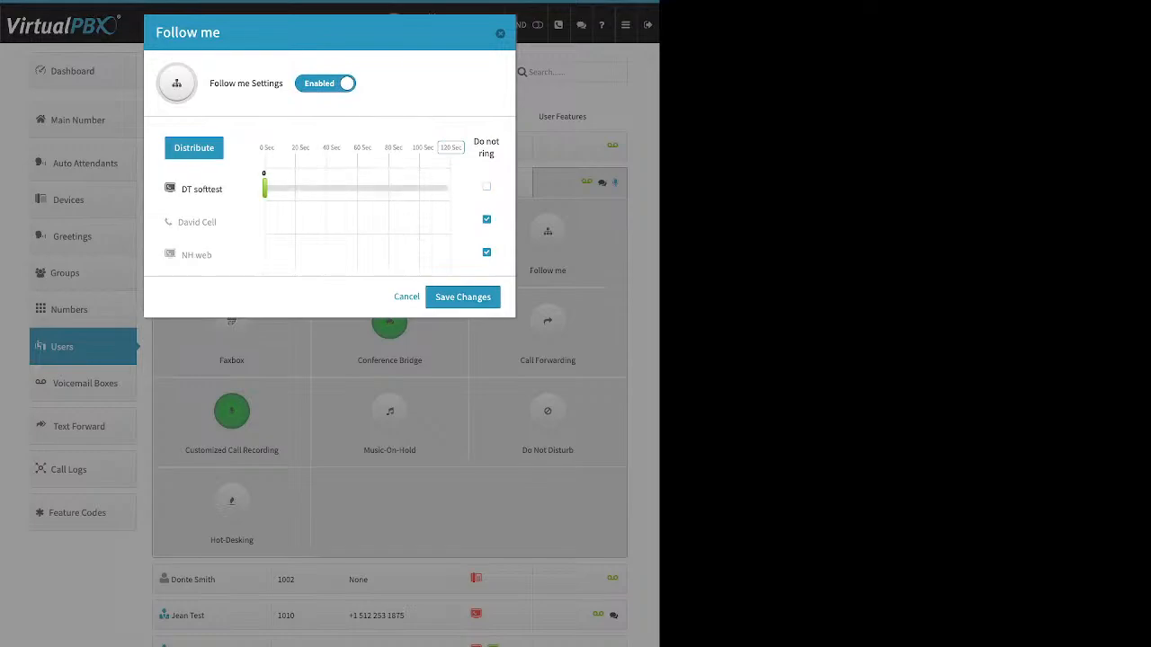
{"action": "left_click", "coordinate": [487, 220]}
{"action": "left_click", "coordinate": [487, 252]}
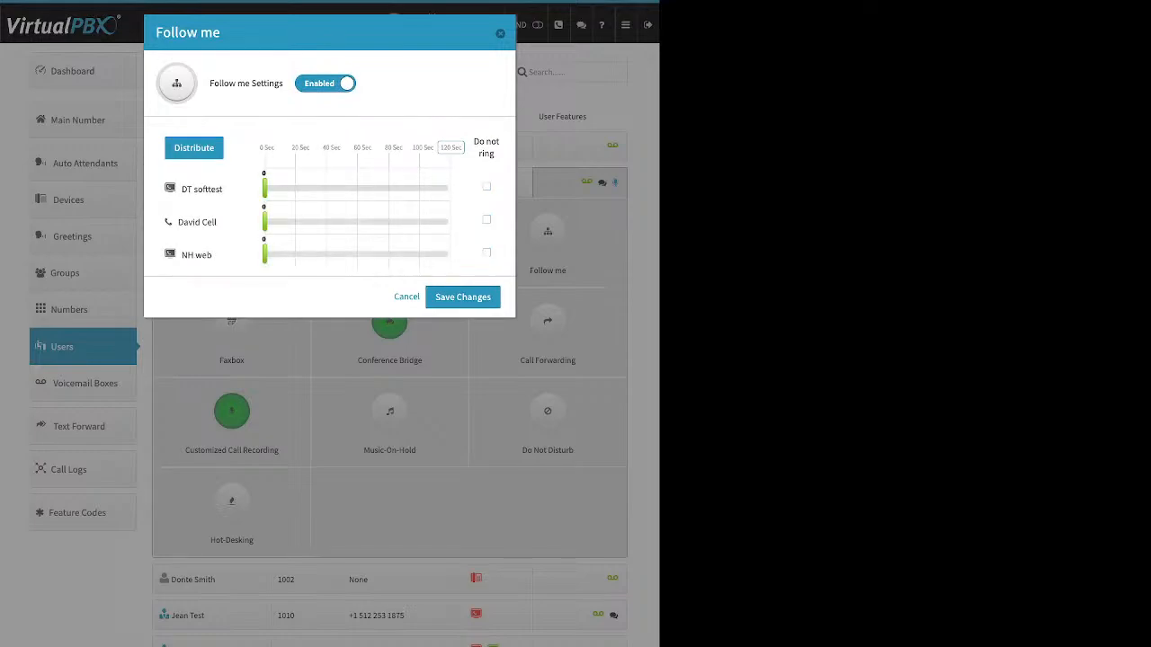
{"action": "left_click_drag", "start_coordinate": [264, 222], "coordinate": [272, 223]}
{"action": "left_click", "coordinate": [193, 148]}
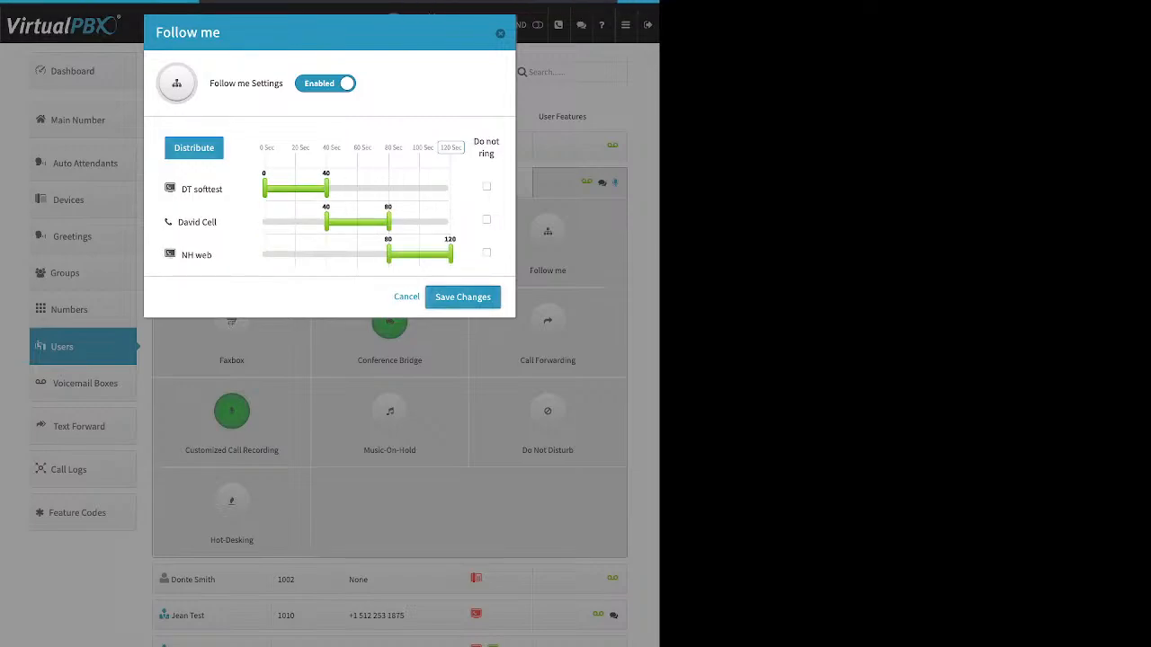
{"action": "left_click", "coordinate": [462, 296]}
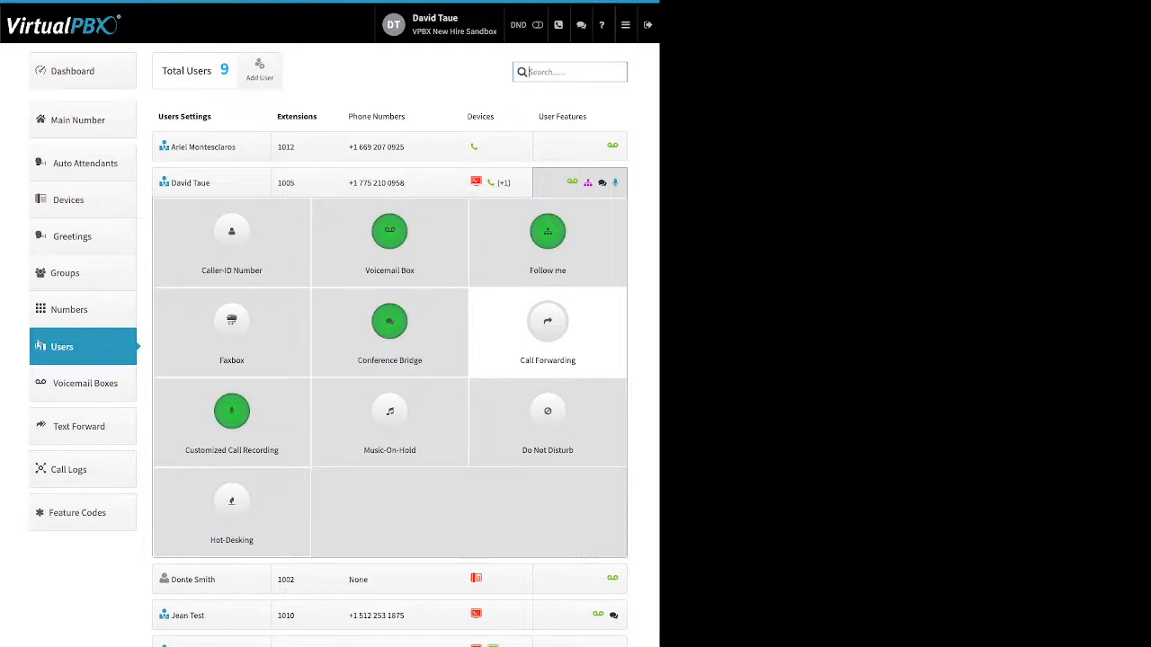
Reopen the Call Forwarding settings and close them without changes
{"action": "left_click", "coordinate": [548, 329]}
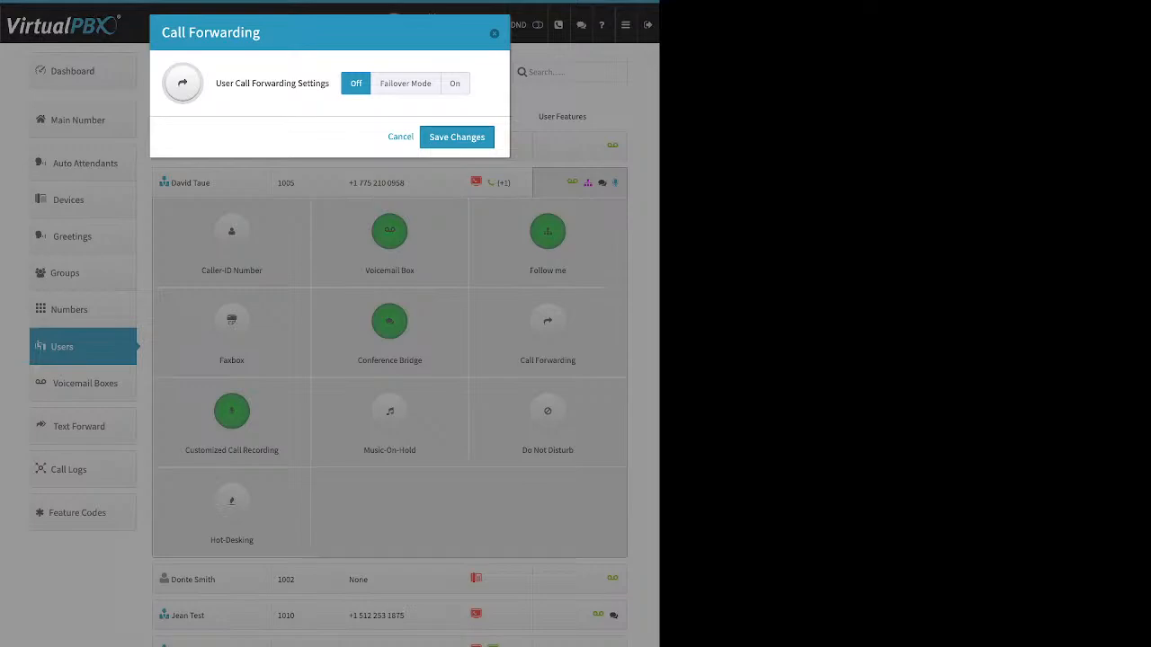
{"action": "left_click", "coordinate": [493, 33]}
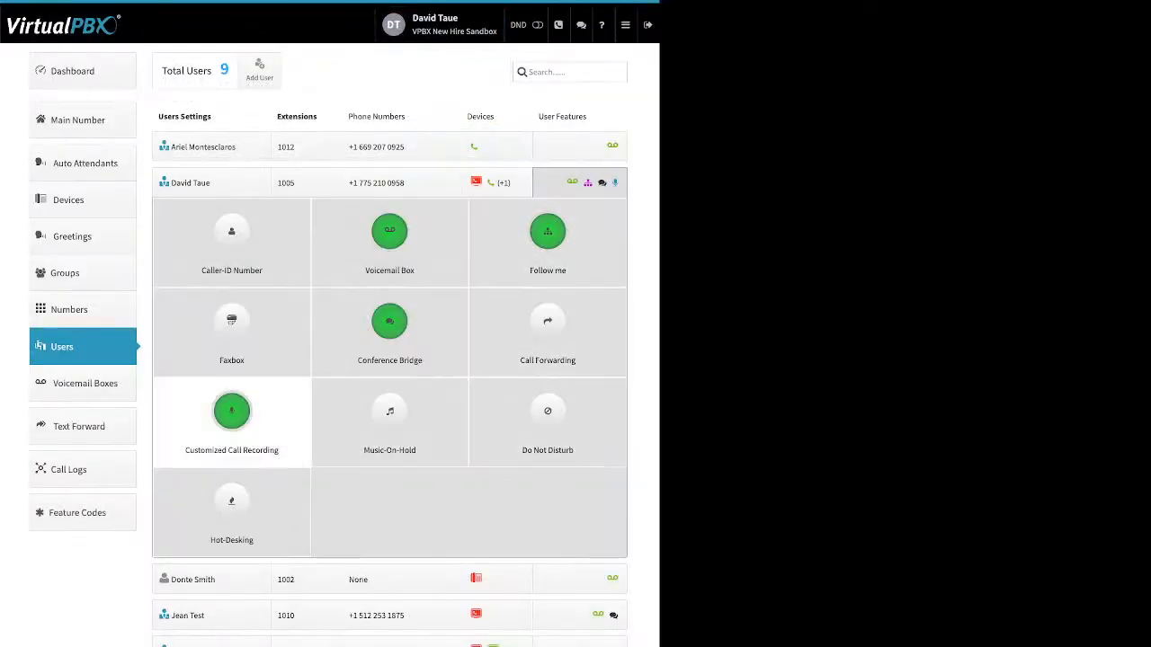
Try setting all four Customized Call Recording directions to On, then disable the customizations and close without saving
{"action": "left_click", "coordinate": [232, 412]}
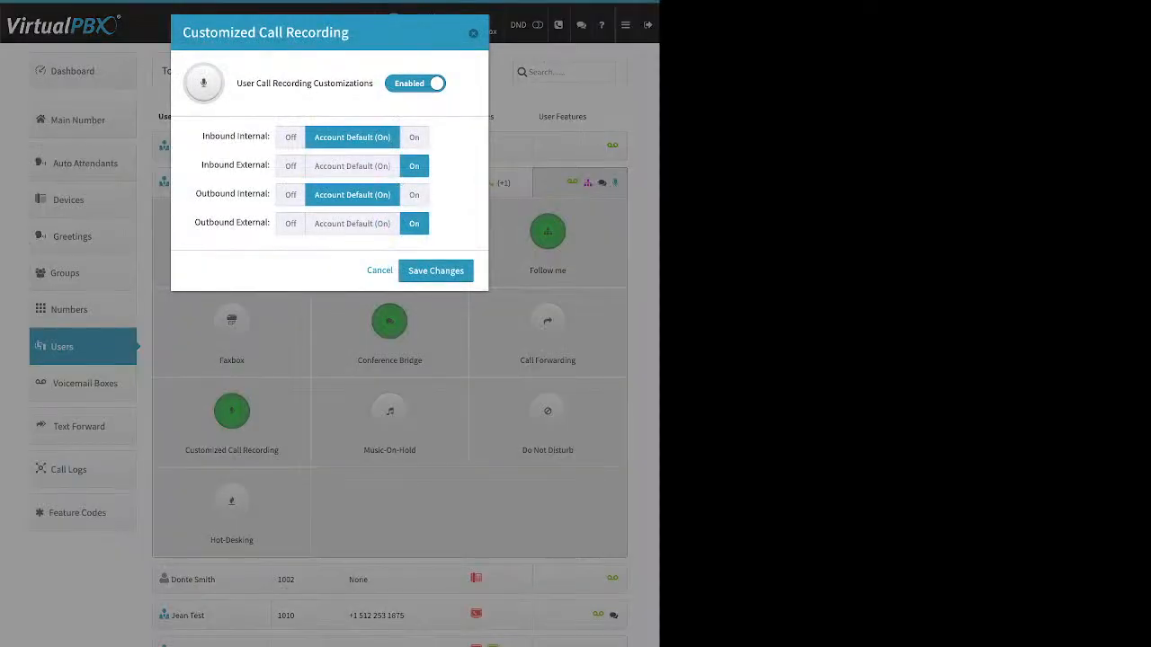
{"action": "left_click", "coordinate": [352, 165]}
{"action": "left_click", "coordinate": [351, 223]}
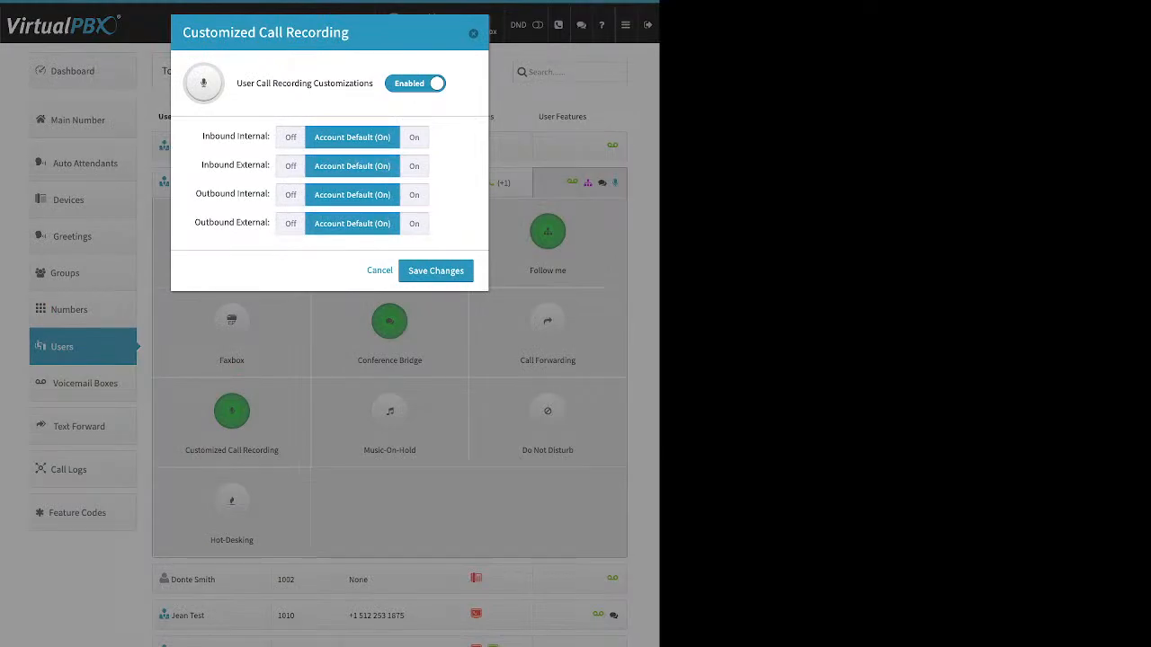
{"action": "left_click_drag", "start_coordinate": [202, 136], "coordinate": [266, 136]}
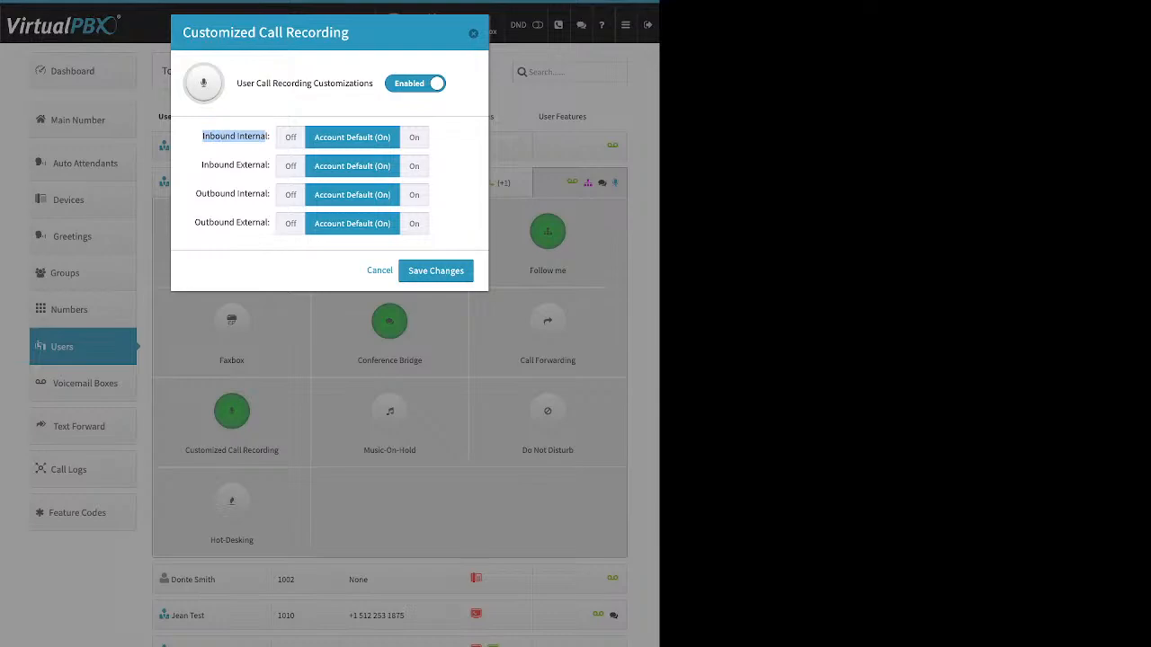
{"action": "left_click_drag", "start_coordinate": [202, 164], "coordinate": [261, 164]}
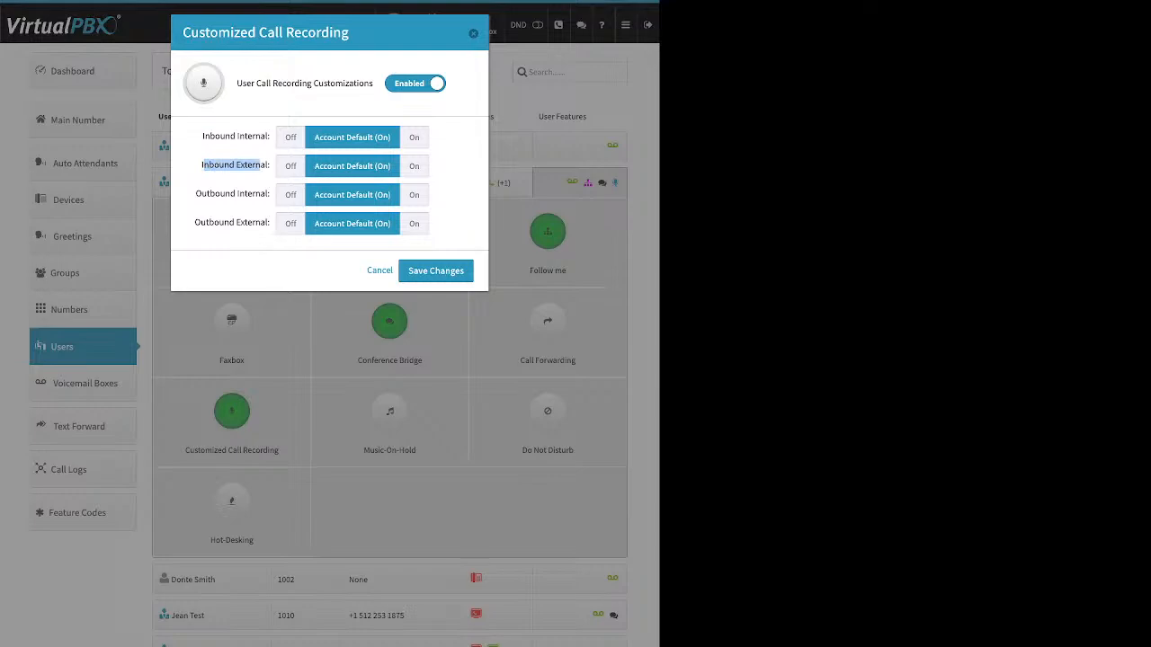
{"action": "left_click_drag", "start_coordinate": [196, 194], "coordinate": [270, 193]}
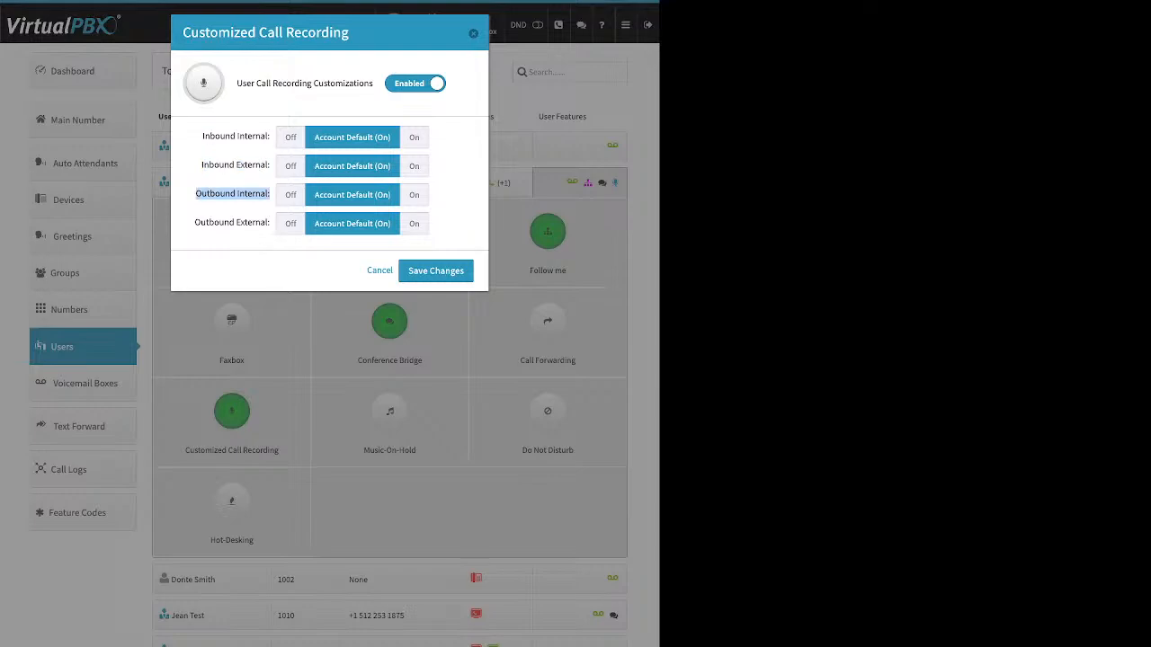
{"action": "left_click_drag", "start_coordinate": [194, 223], "coordinate": [270, 222]}
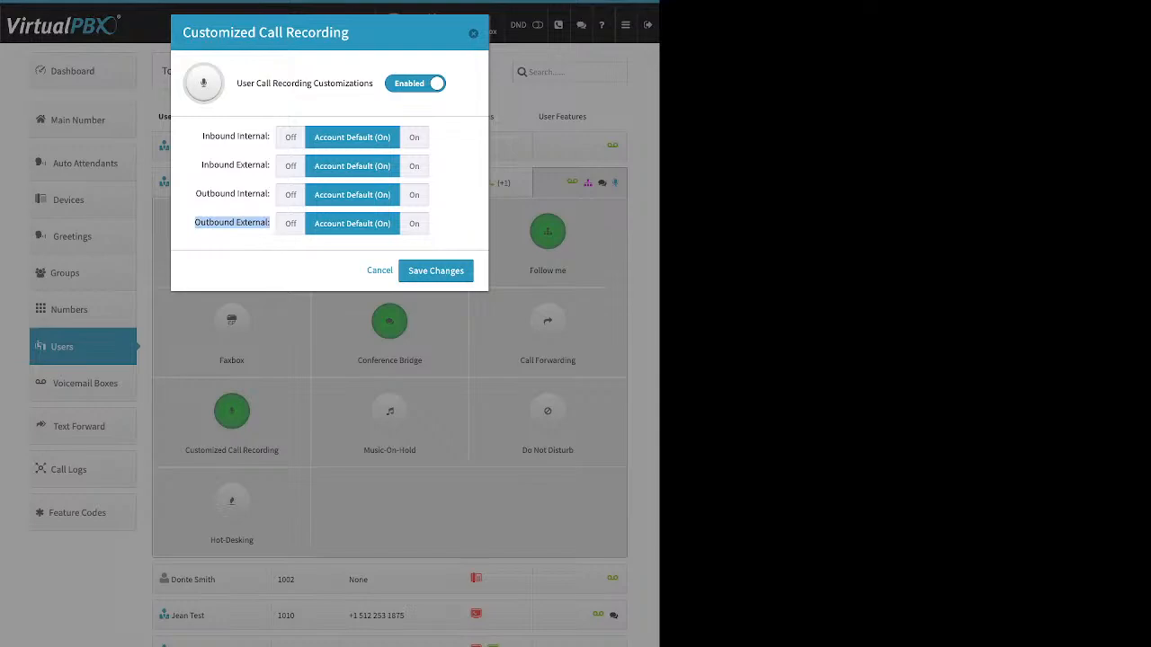
{"action": "left_click", "coordinate": [413, 223]}
{"action": "left_click", "coordinate": [414, 165]}
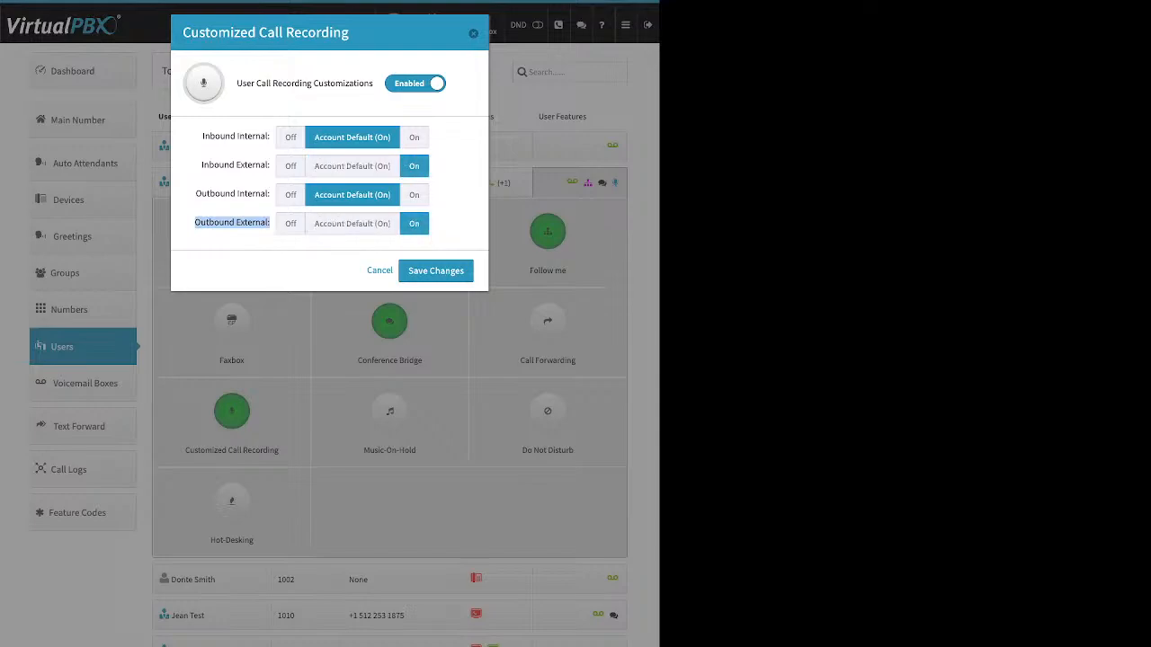
{"action": "left_click", "coordinate": [414, 194]}
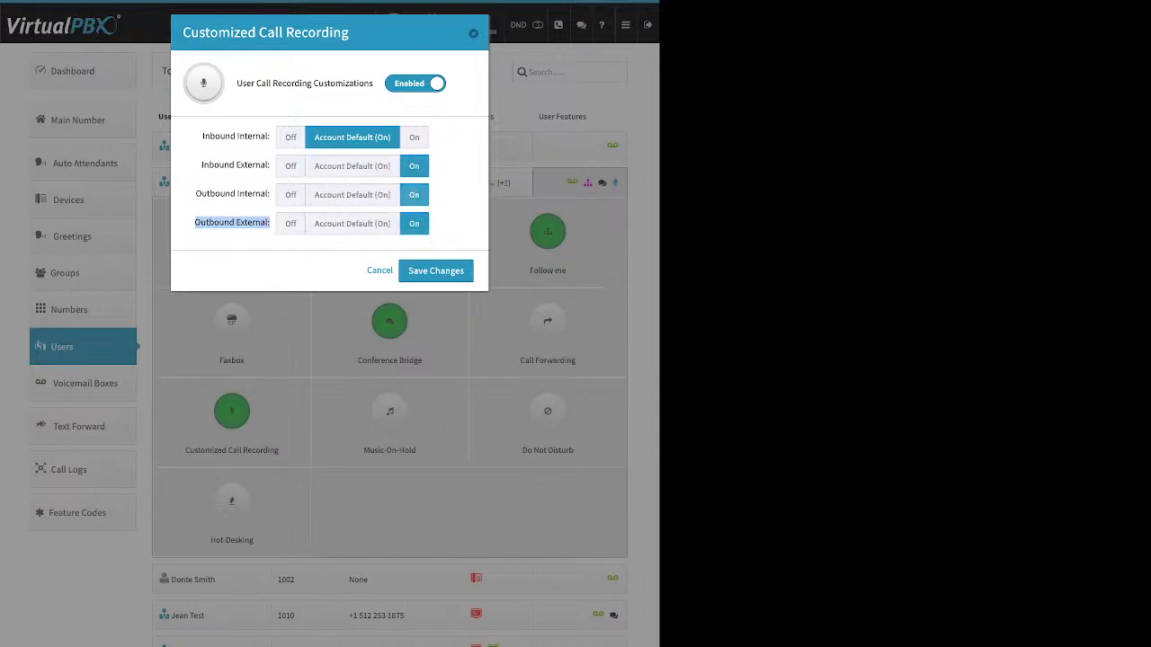
{"action": "left_click", "coordinate": [414, 137]}
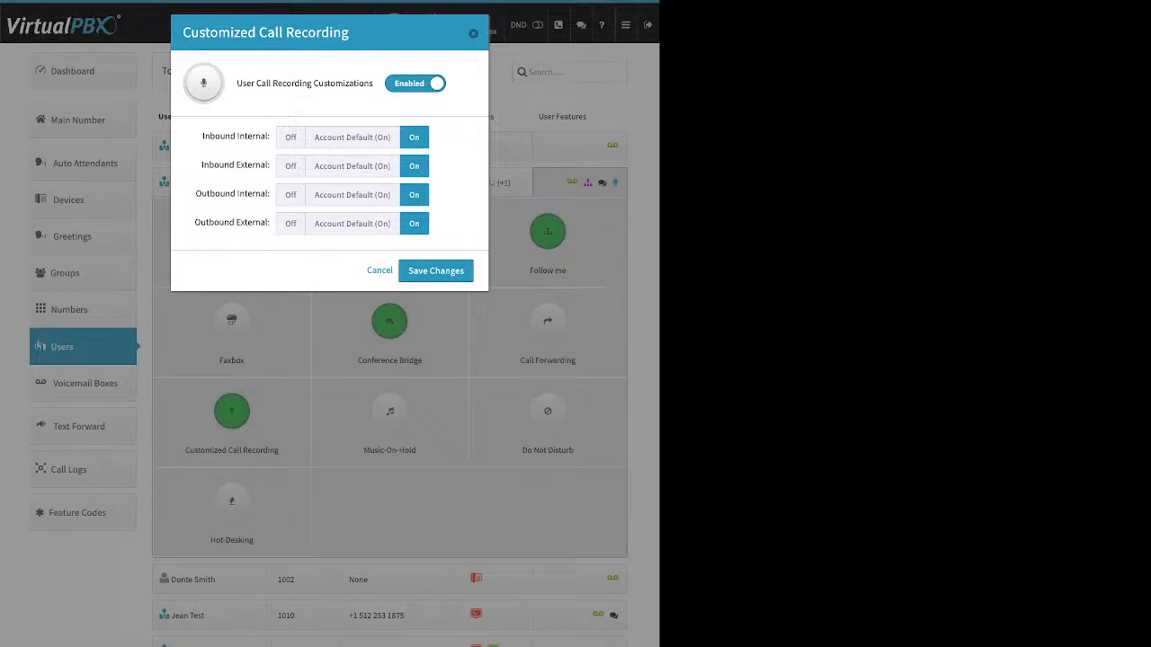
{"action": "left_click", "coordinate": [415, 83]}
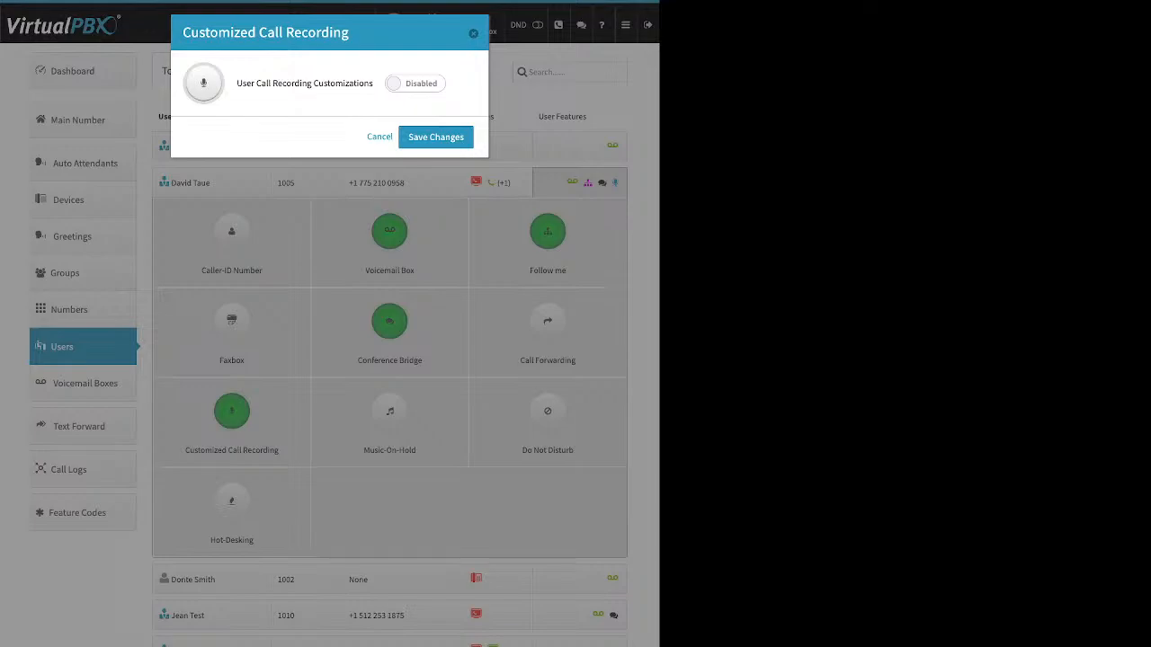
{"action": "key", "text": "Escape"}
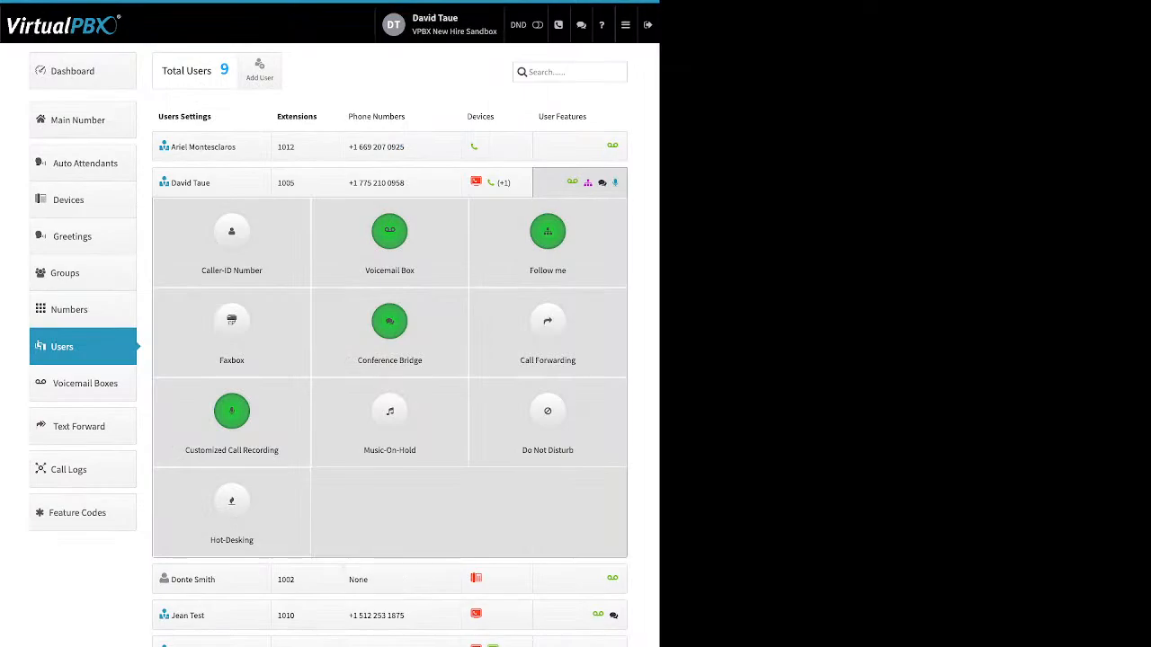
Try enabling user Music-On-Hold and opening its upload option, then cancel
{"action": "left_click", "coordinate": [389, 413]}
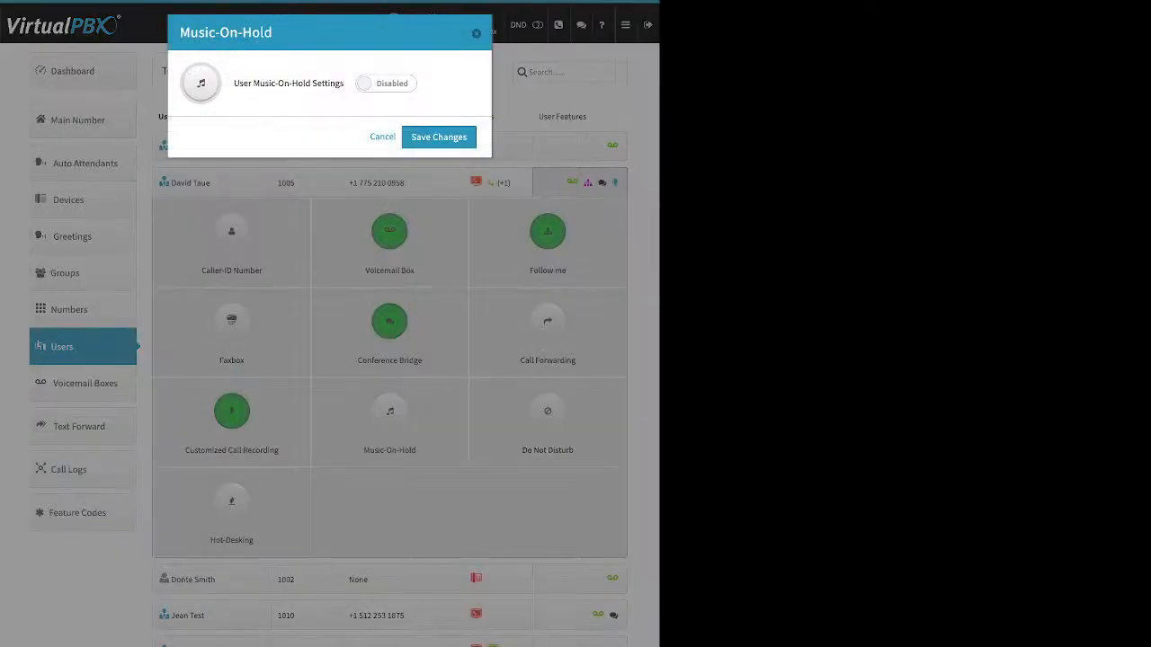
{"action": "left_click", "coordinate": [386, 83]}
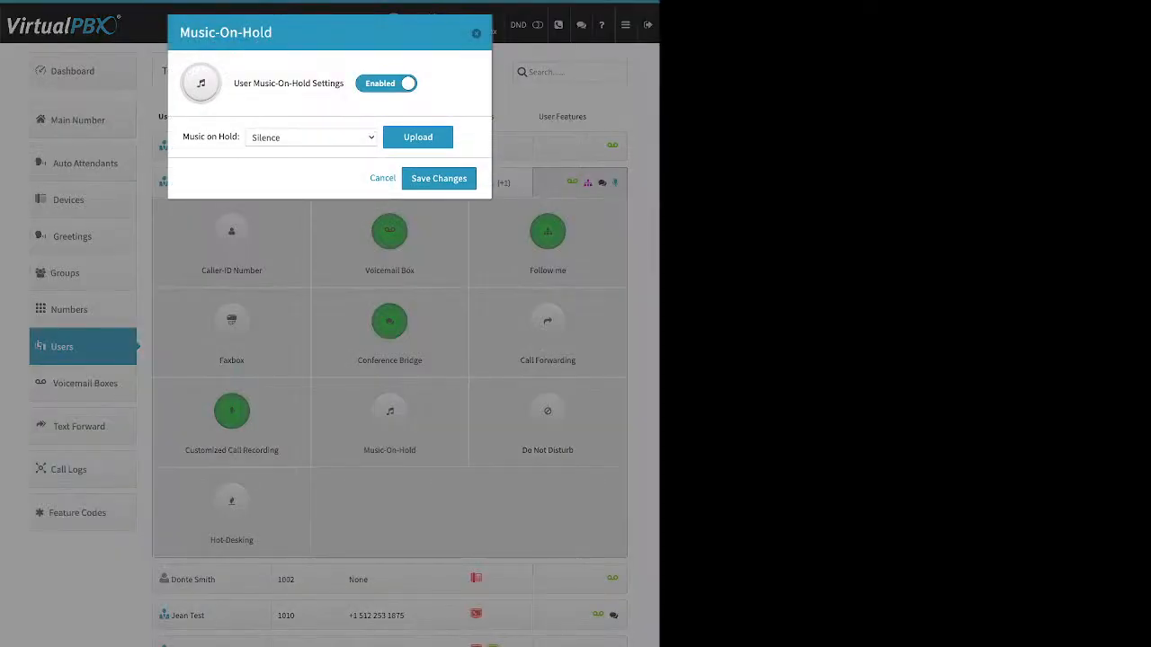
{"action": "left_click_drag", "start_coordinate": [248, 83], "coordinate": [345, 83]}
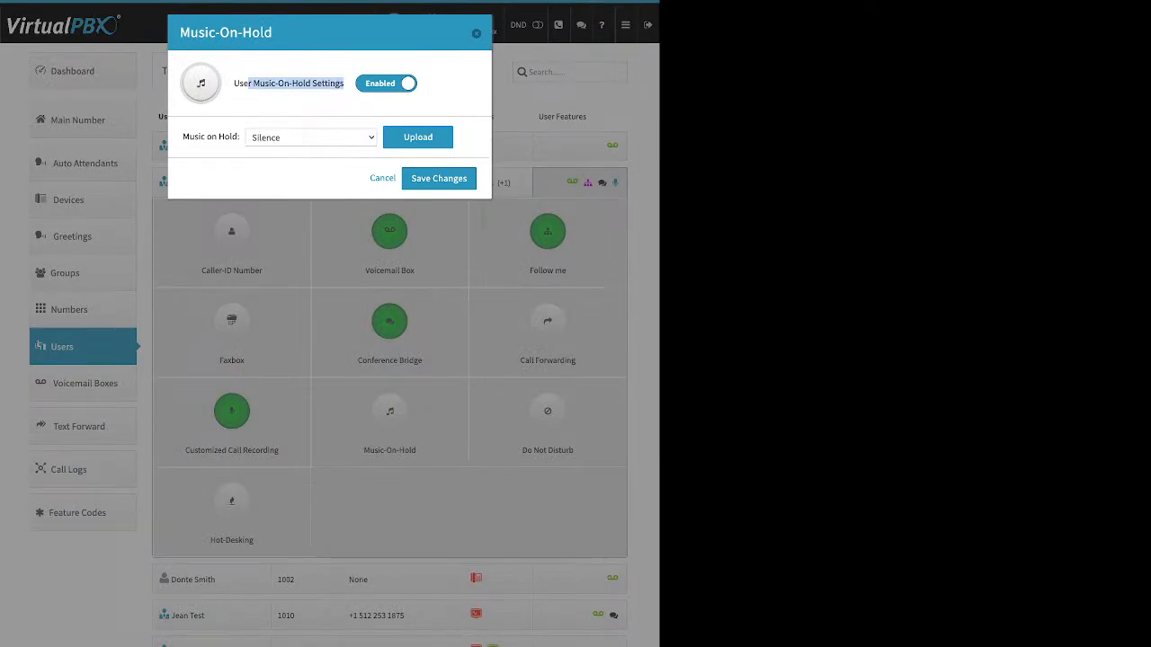
{"action": "left_click", "coordinate": [417, 137]}
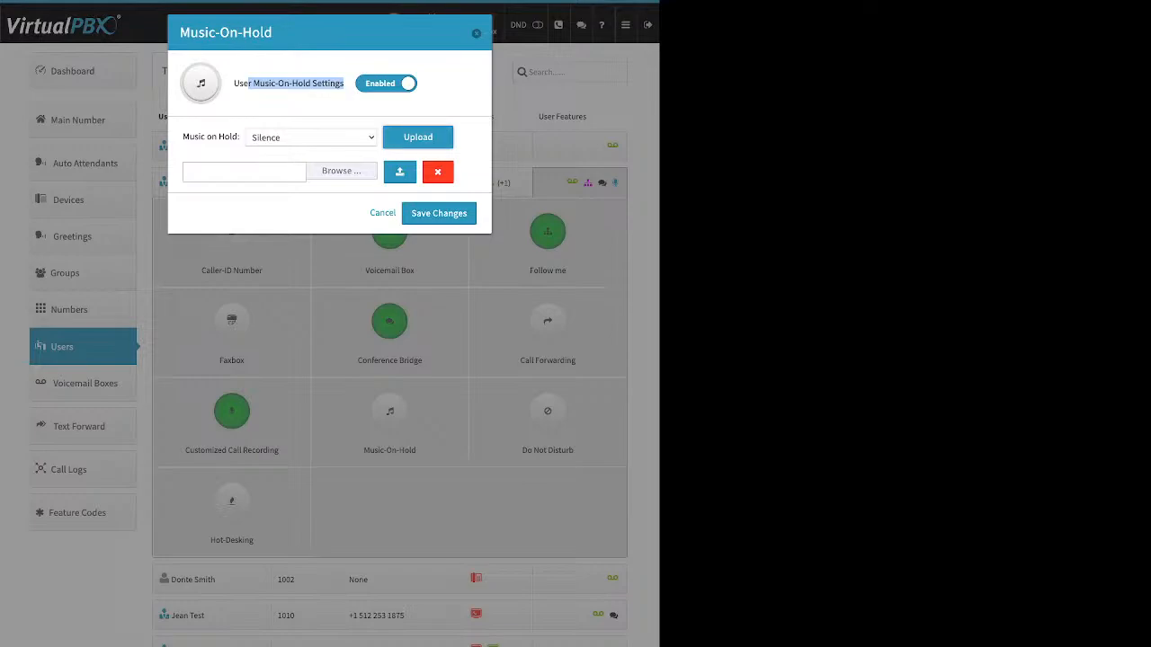
{"action": "left_click", "coordinate": [315, 106]}
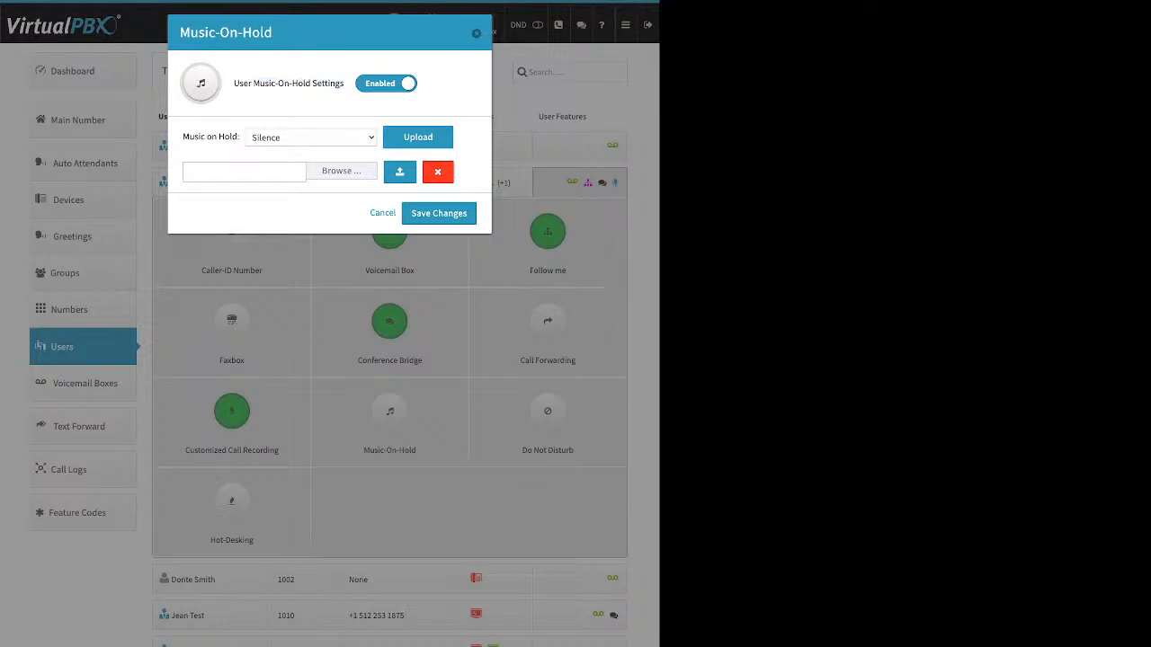
{"action": "left_click", "coordinate": [383, 213]}
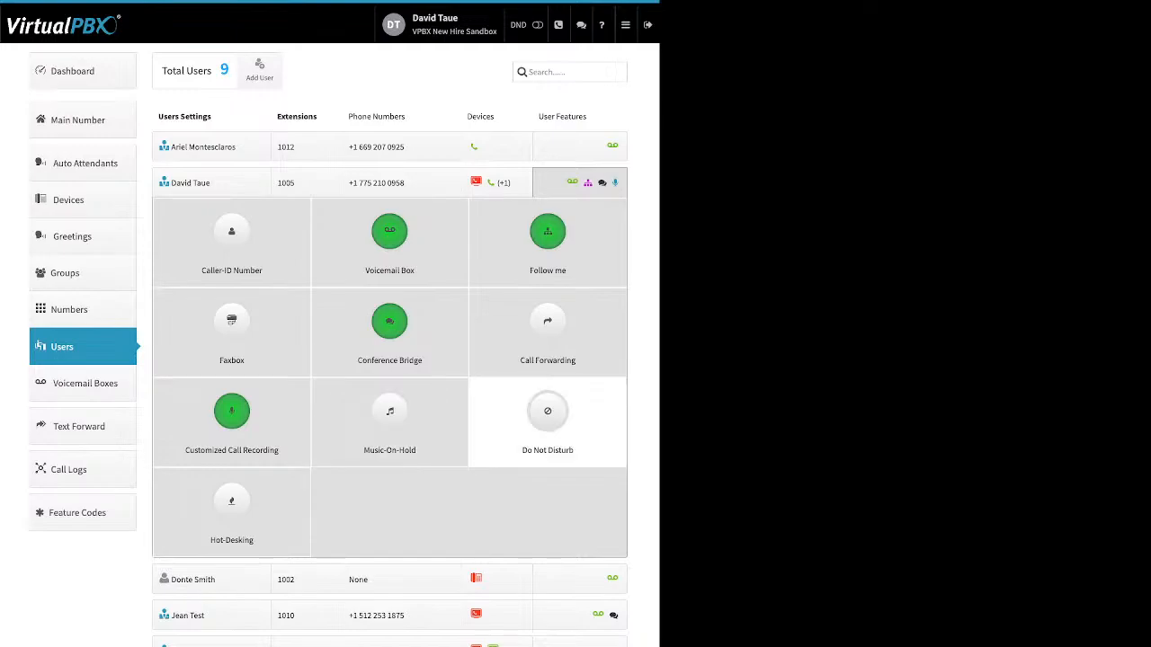
Open the Do Not Disturb settings and close them without changes
{"action": "left_click", "coordinate": [547, 418]}
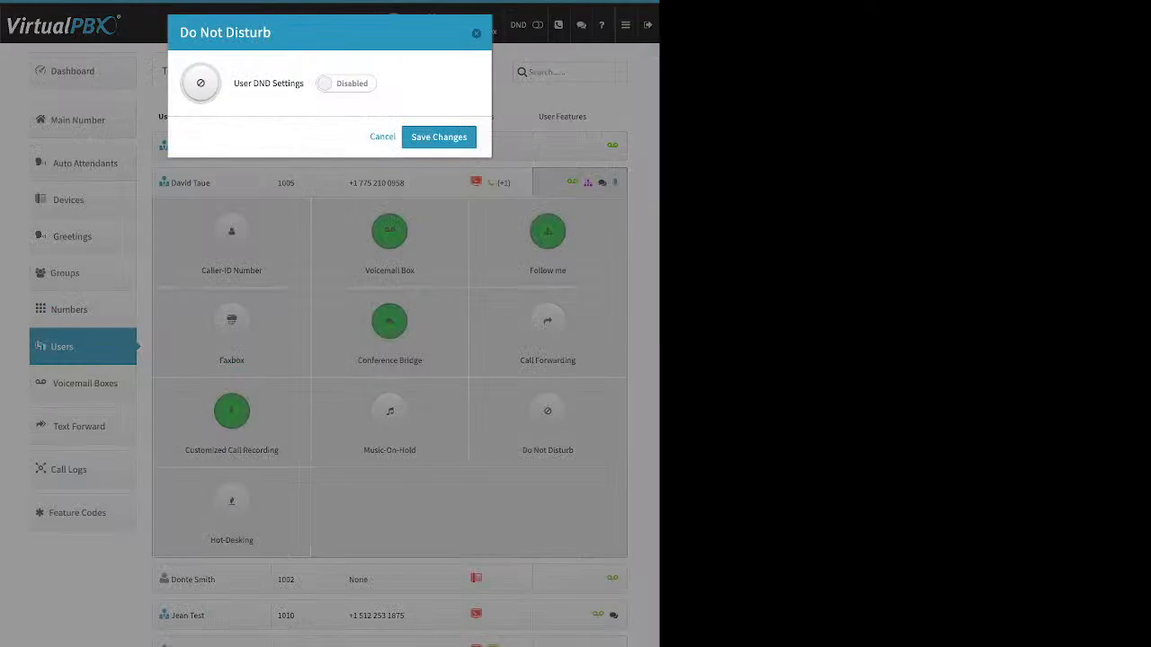
{"action": "key", "text": "Escape"}
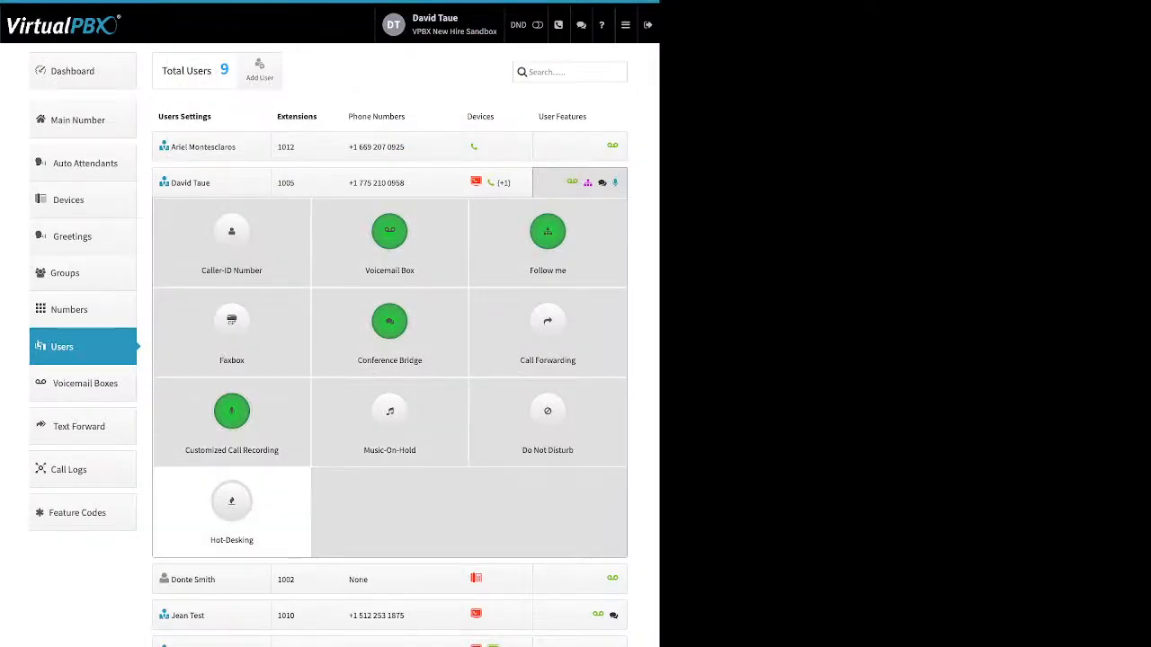
Try enabling user Hot-Desking and inspect its ID, PIN and multi-device login options, then cancel
{"action": "left_click", "coordinate": [231, 504]}
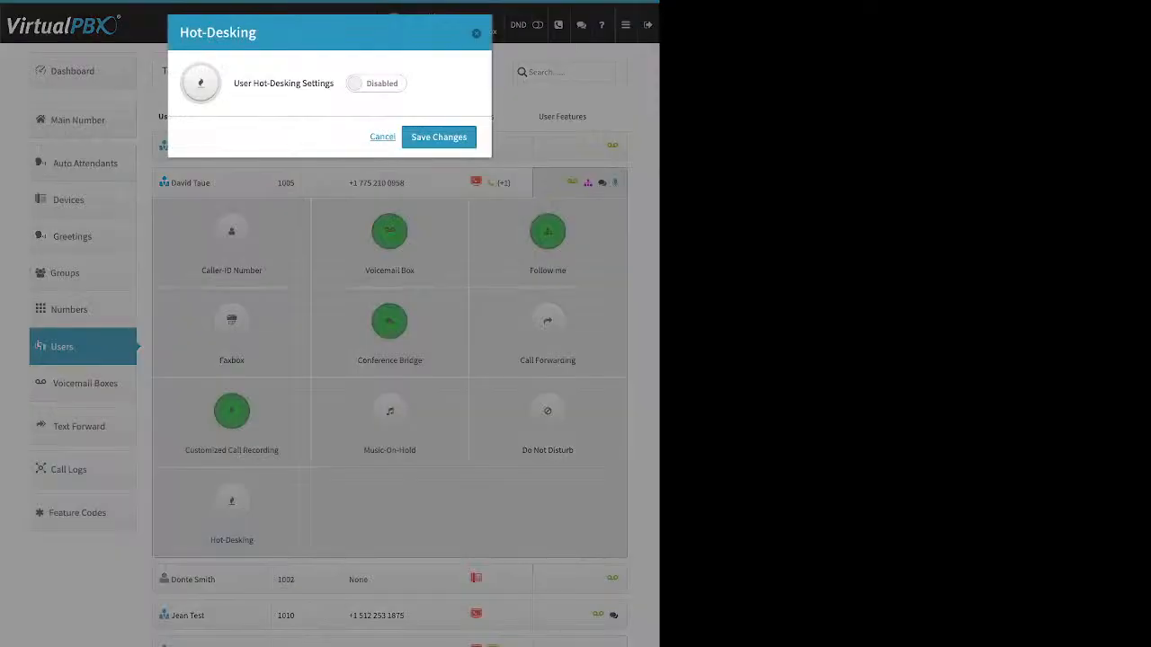
{"action": "left_click", "coordinate": [376, 83]}
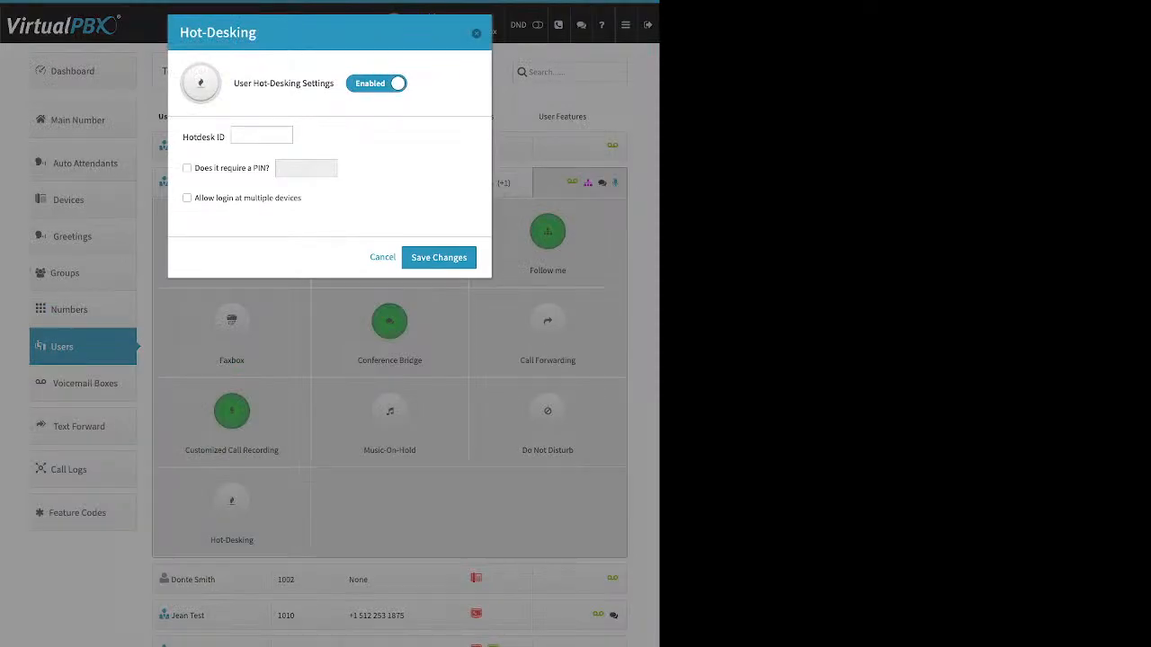
{"action": "left_click_drag", "start_coordinate": [182, 137], "coordinate": [225, 136]}
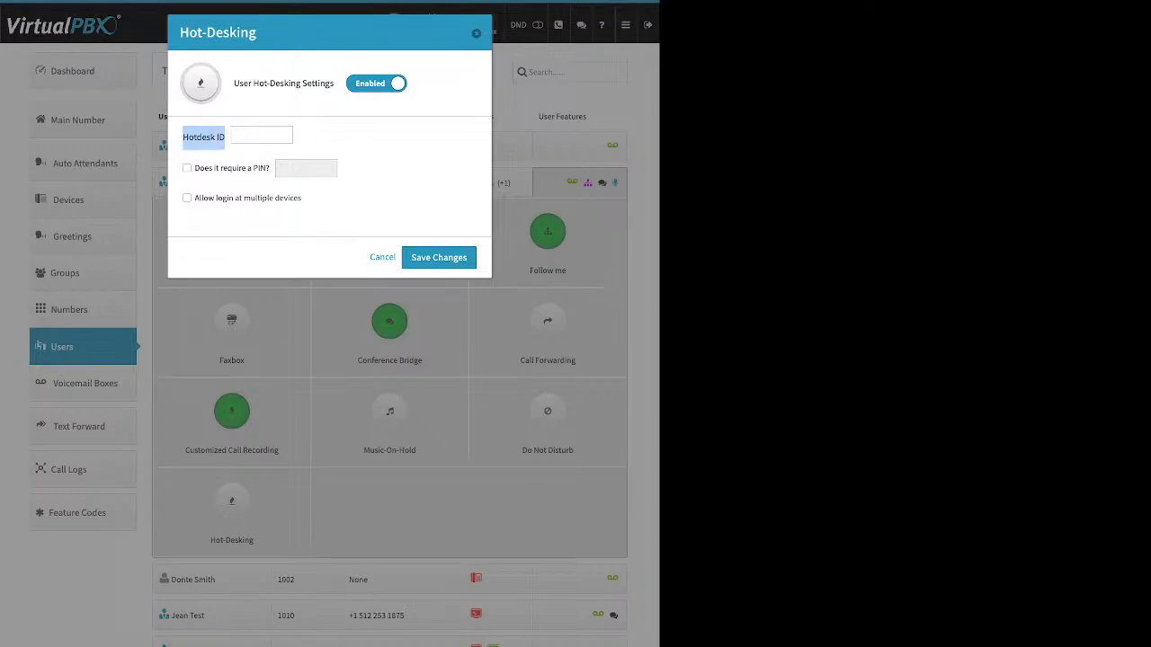
{"action": "left_click", "coordinate": [261, 135]}
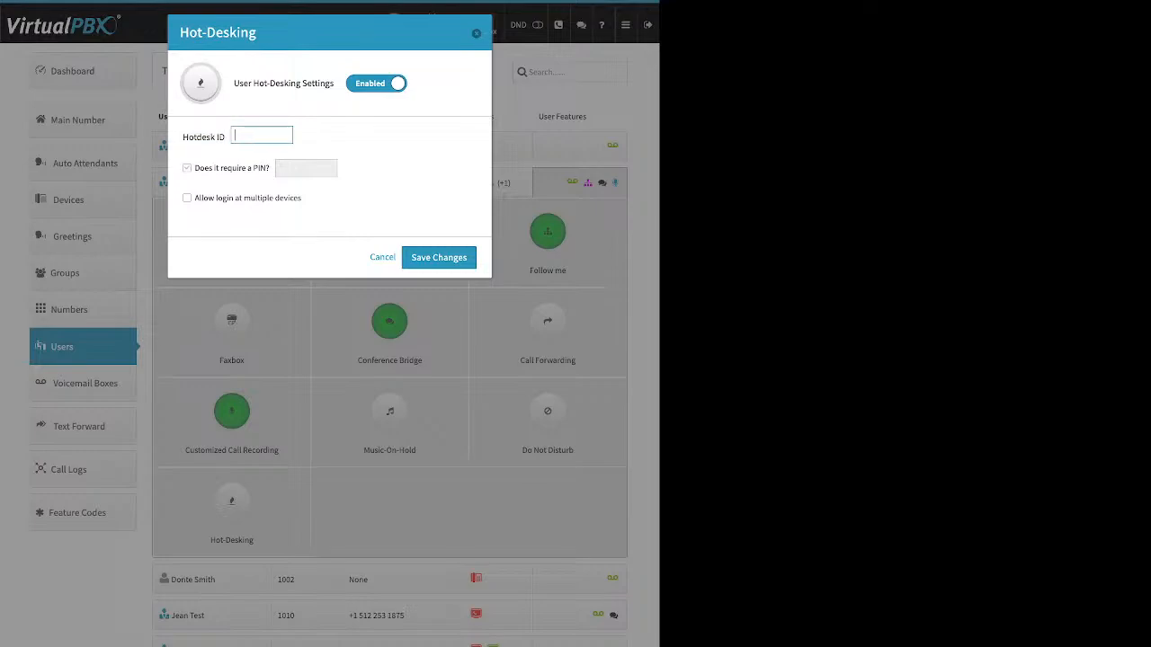
{"action": "left_click_drag", "start_coordinate": [194, 168], "coordinate": [270, 168]}
{"action": "key", "text": "Escape"}
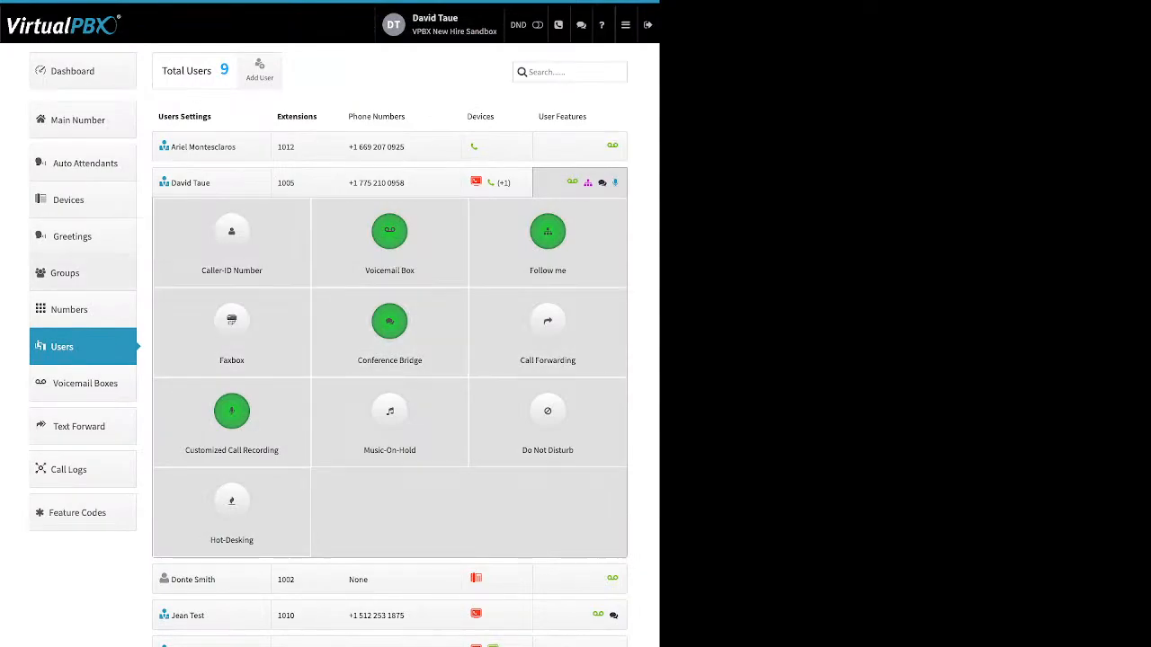
Try creating a new group by moving four users into Selected Users, then close the dialog without creating it
{"action": "left_click", "coordinate": [65, 273]}
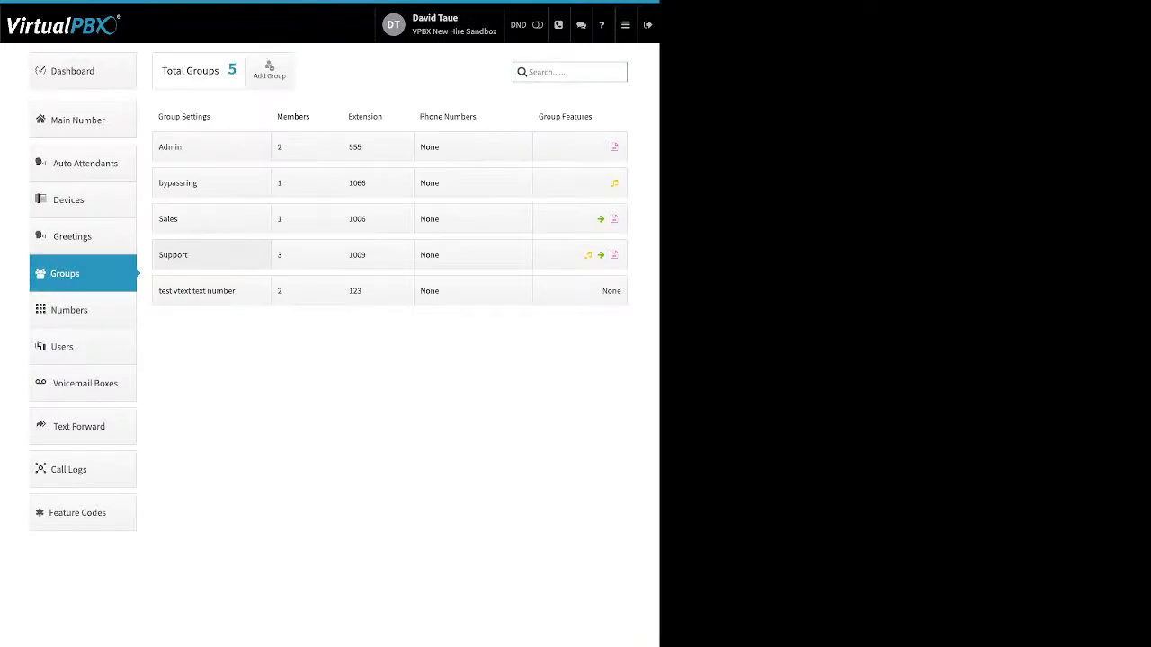
{"action": "left_click", "coordinate": [269, 70]}
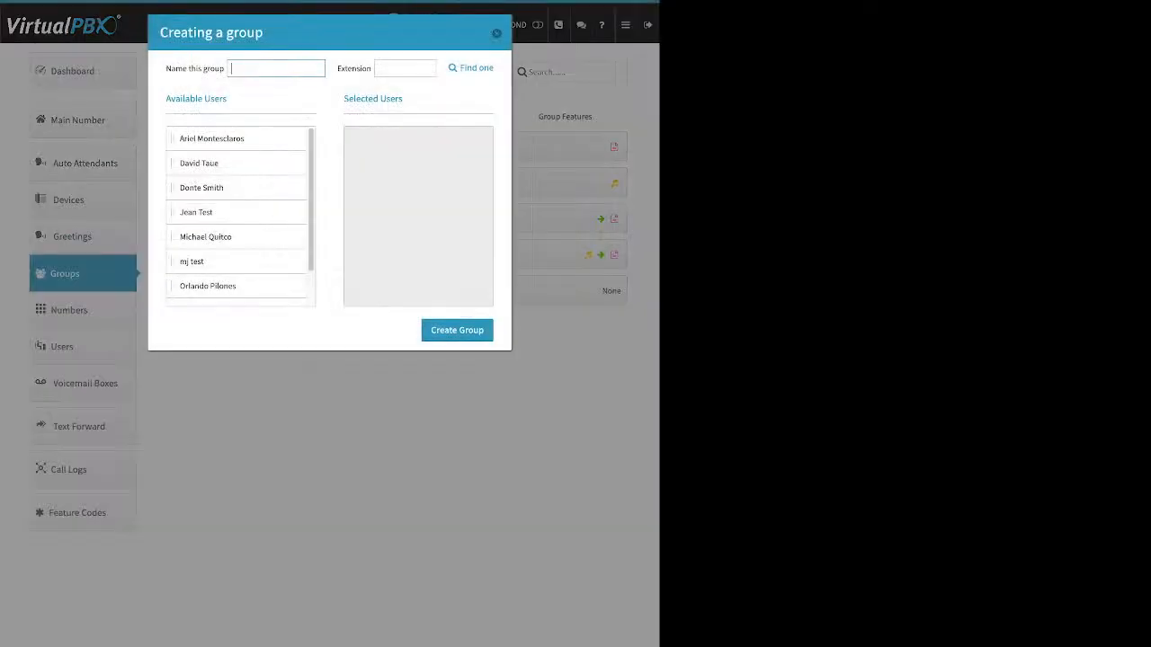
{"action": "left_click_drag", "start_coordinate": [167, 68], "coordinate": [225, 68]}
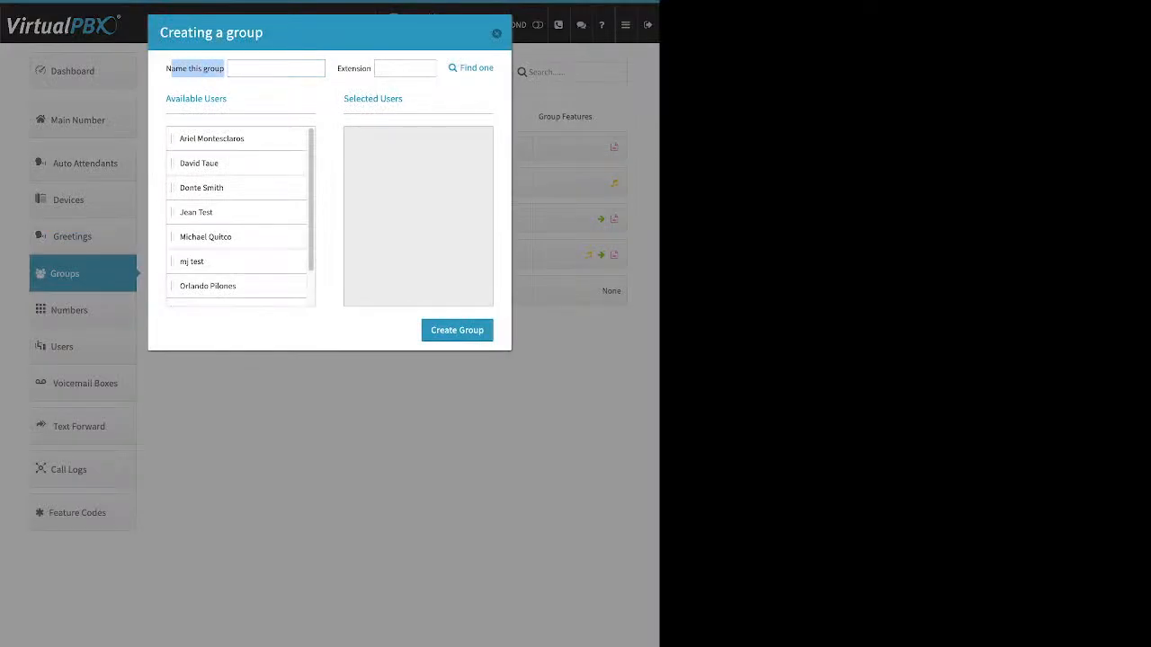
{"action": "left_click_drag", "start_coordinate": [340, 69], "coordinate": [371, 68]}
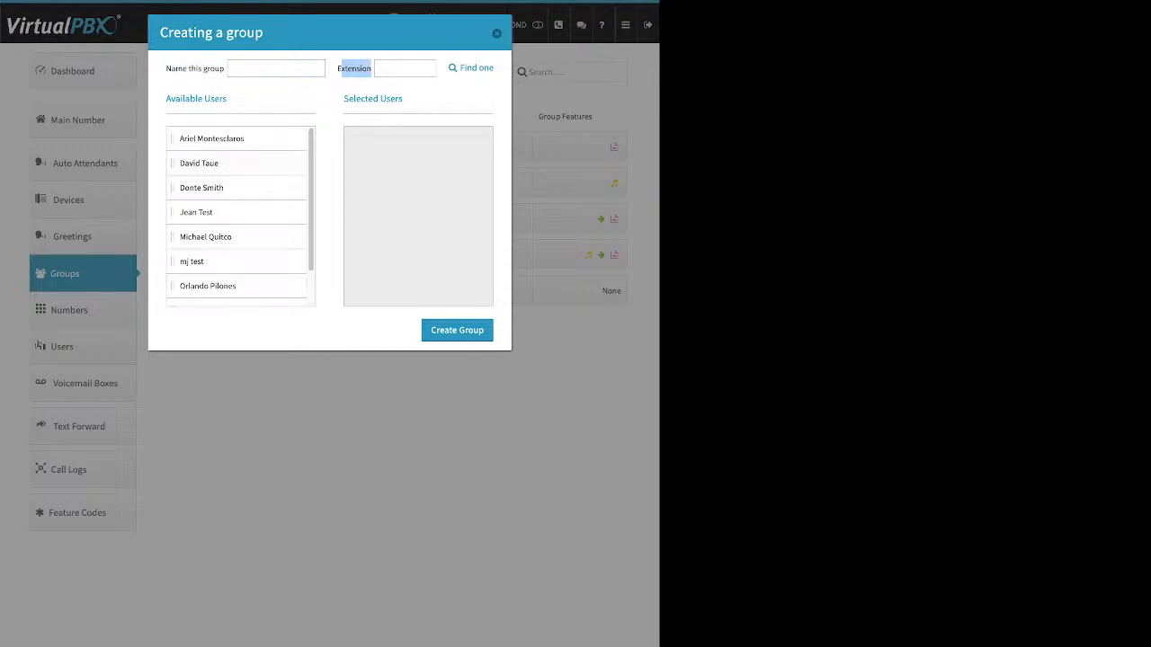
{"action": "left_click_drag", "start_coordinate": [199, 164], "coordinate": [383, 194]}
{"action": "left_click_drag", "start_coordinate": [205, 212], "coordinate": [385, 144]}
{"action": "left_click_drag", "start_coordinate": [207, 237], "coordinate": [386, 166]}
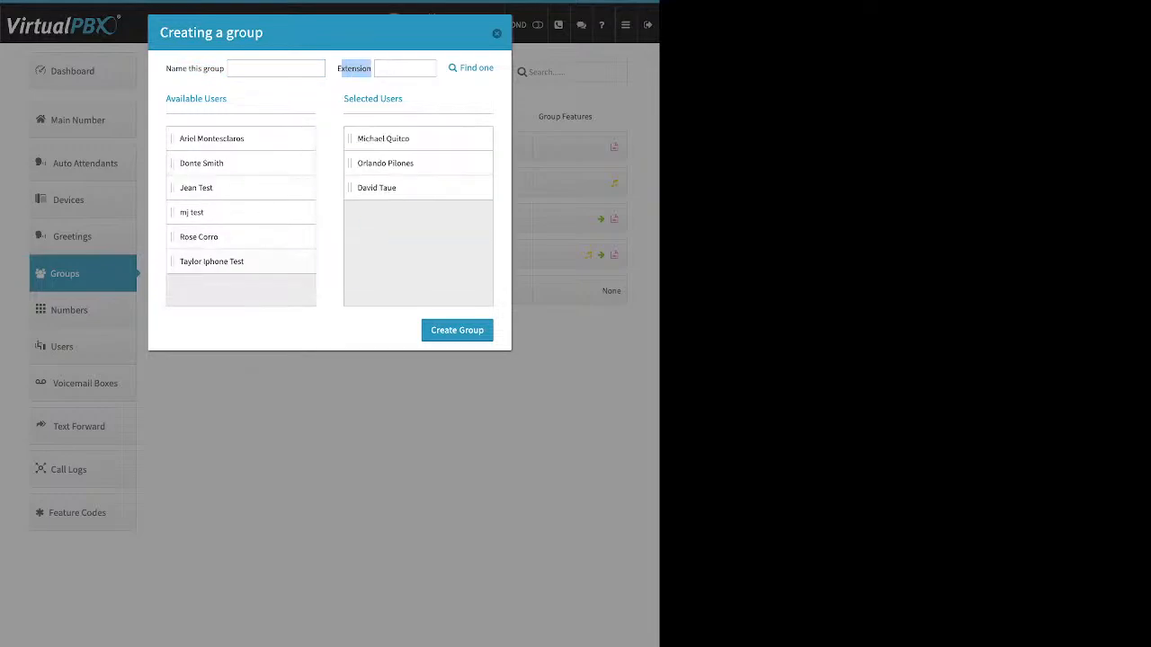
{"action": "left_click_drag", "start_coordinate": [212, 262], "coordinate": [390, 188]}
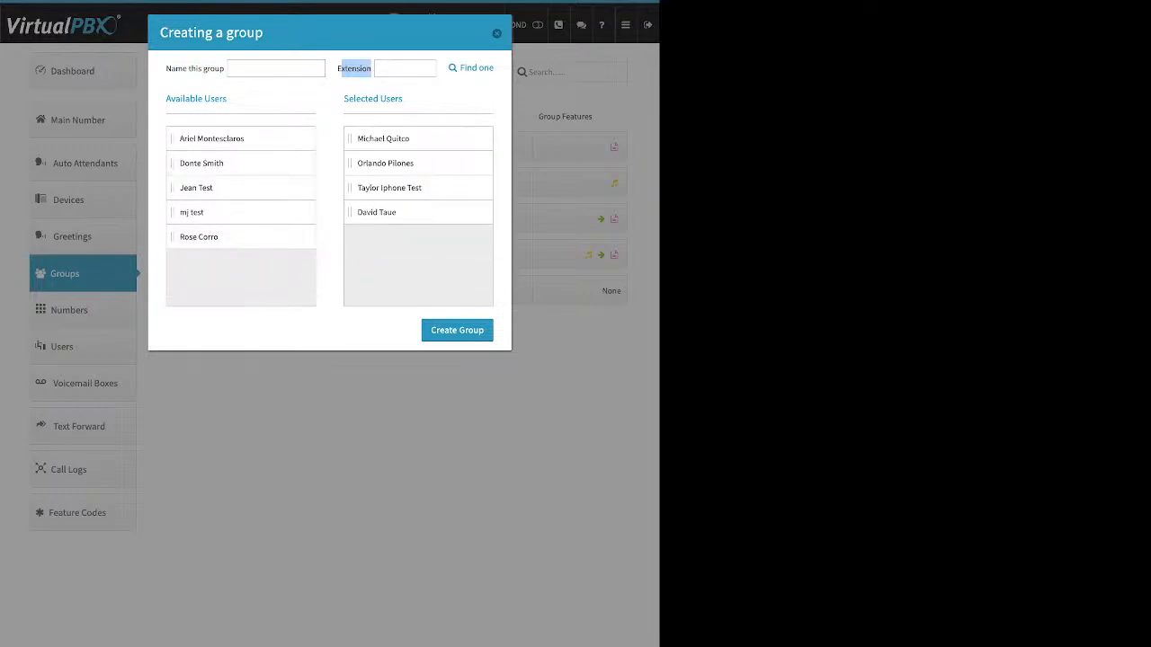
{"action": "left_click", "coordinate": [496, 33]}
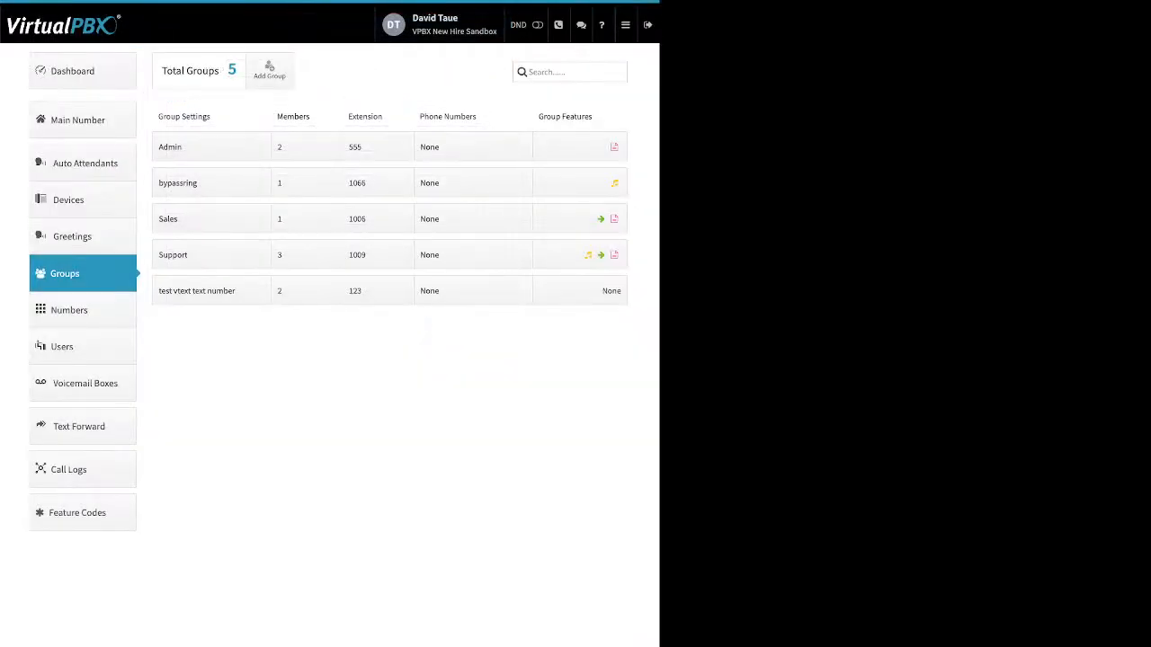
Open the Support group's name and call attempts settings and save them with 2 call attempts
{"action": "left_click", "coordinate": [212, 254]}
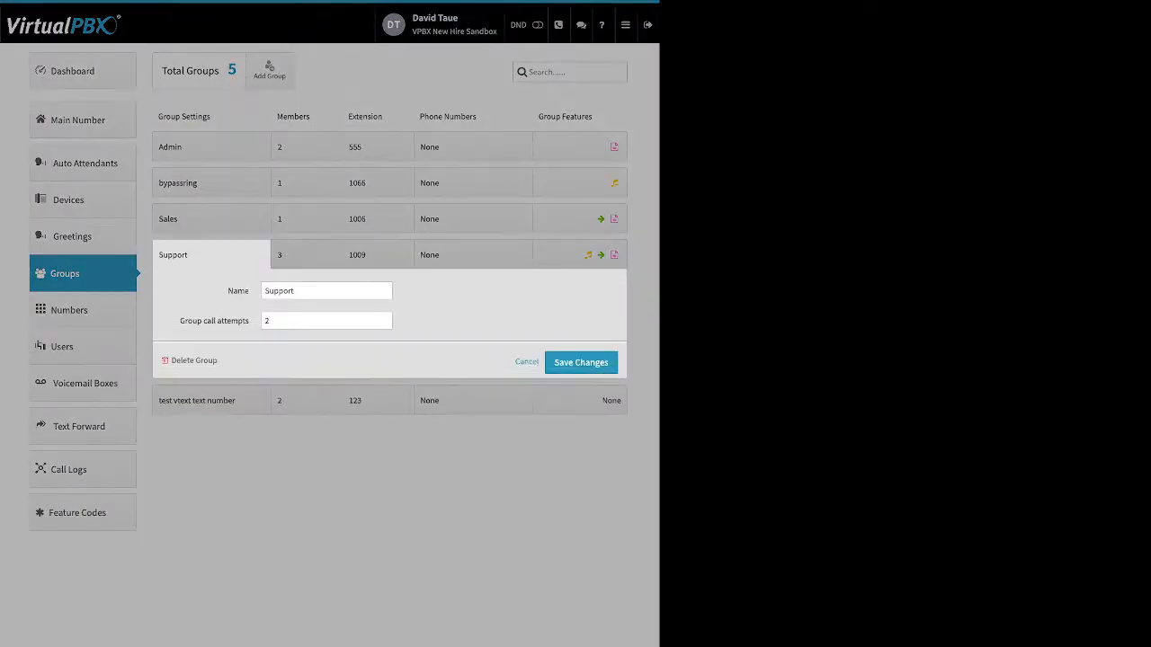
{"action": "left_click_drag", "start_coordinate": [228, 291], "coordinate": [245, 291]}
{"action": "left_click_drag", "start_coordinate": [179, 321], "coordinate": [249, 321]}
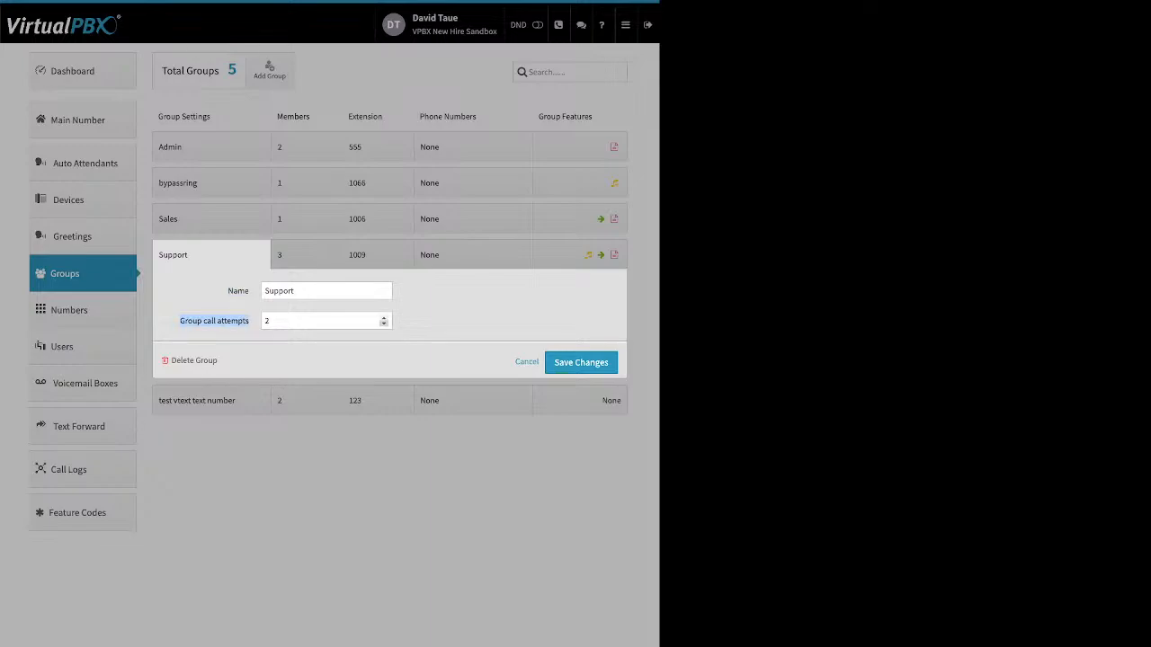
{"action": "left_click", "coordinate": [384, 319]}
{"action": "left_click", "coordinate": [384, 318]}
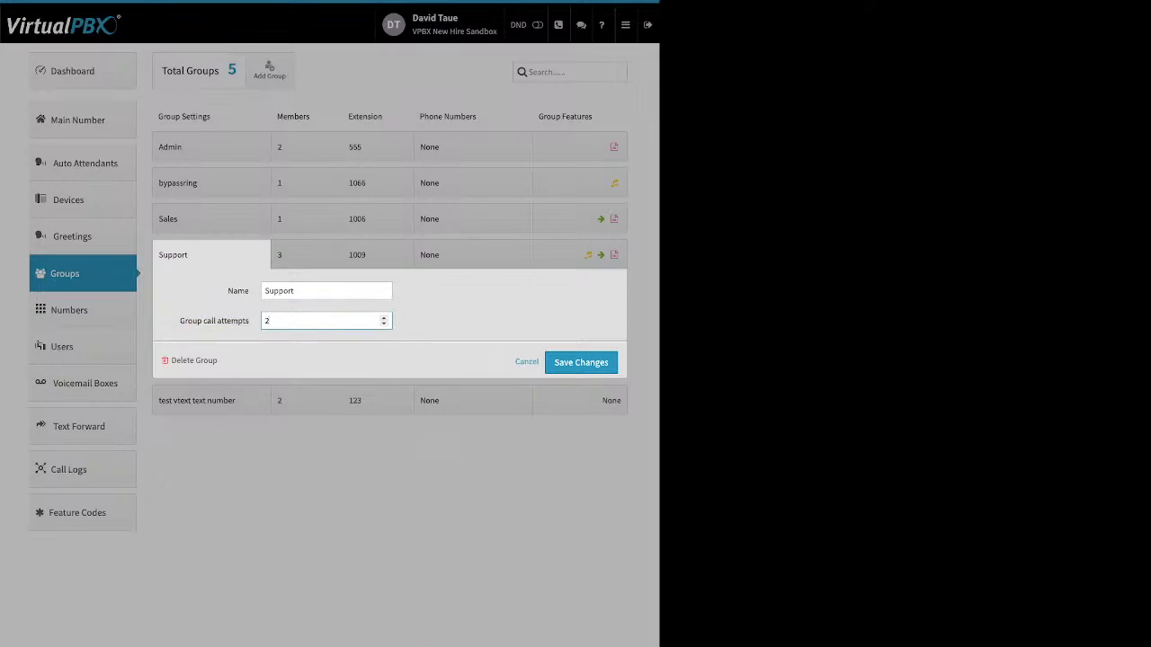
{"action": "left_click_drag", "start_coordinate": [219, 361], "coordinate": [171, 360]}
{"action": "left_click", "coordinate": [580, 362]}
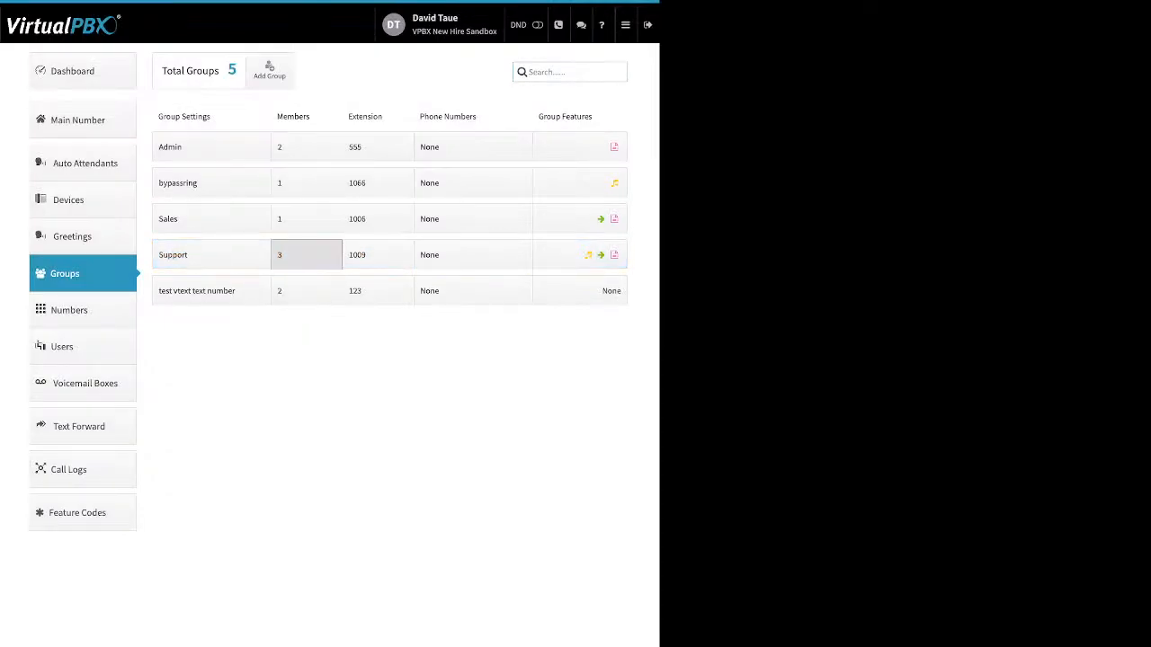
Open the Support group's member ring times and distribute them evenly over 120 seconds
{"action": "left_click", "coordinate": [306, 254]}
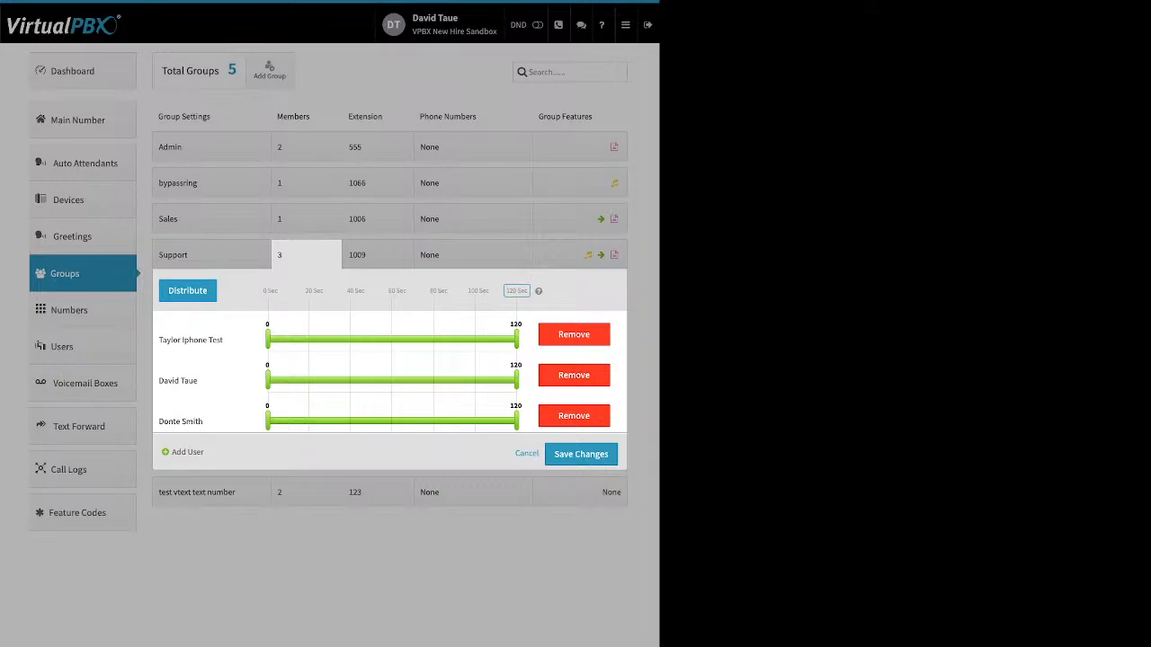
{"action": "left_click_drag", "start_coordinate": [531, 290], "coordinate": [261, 290]}
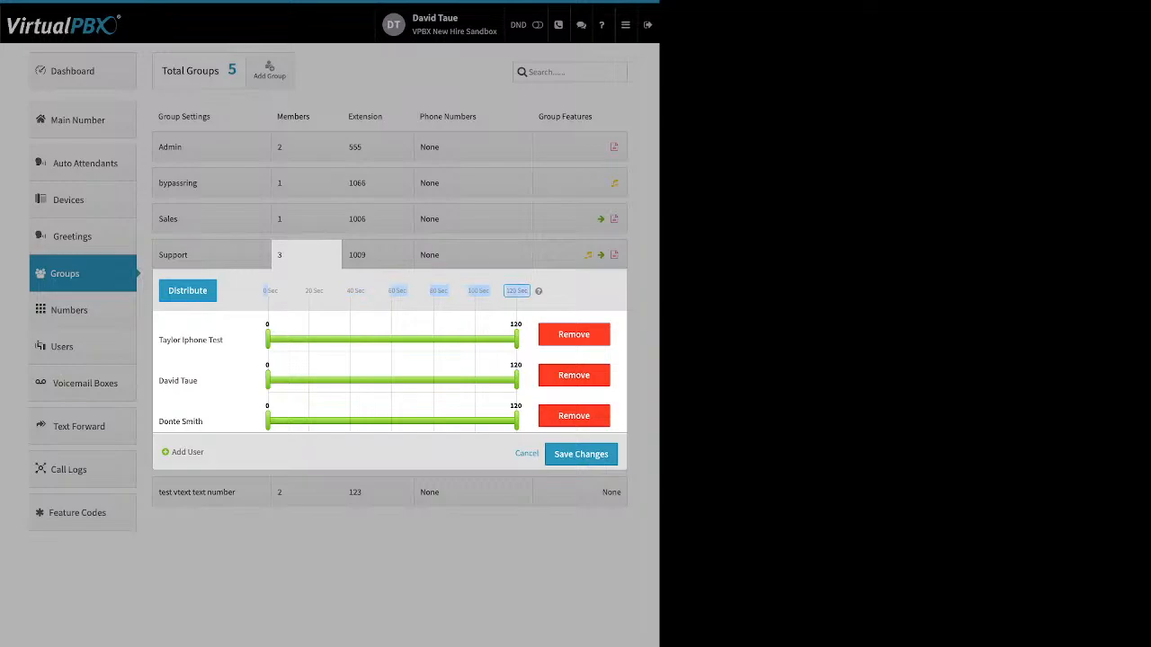
{"action": "left_click", "coordinate": [516, 290]}
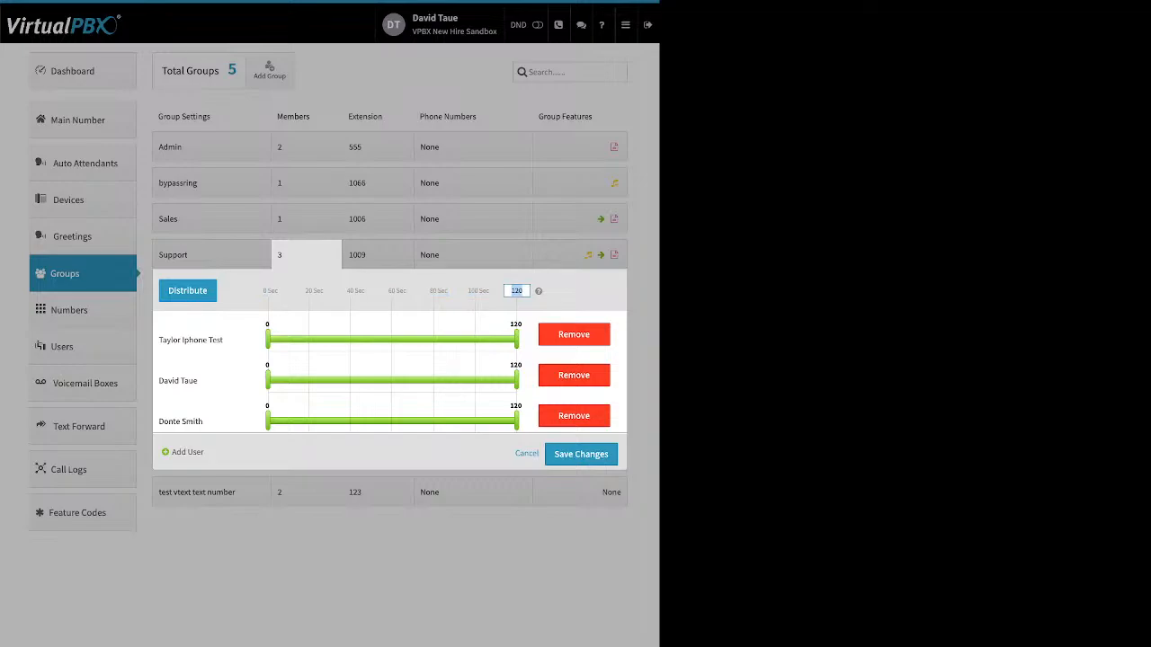
{"action": "left_click", "coordinate": [187, 290]}
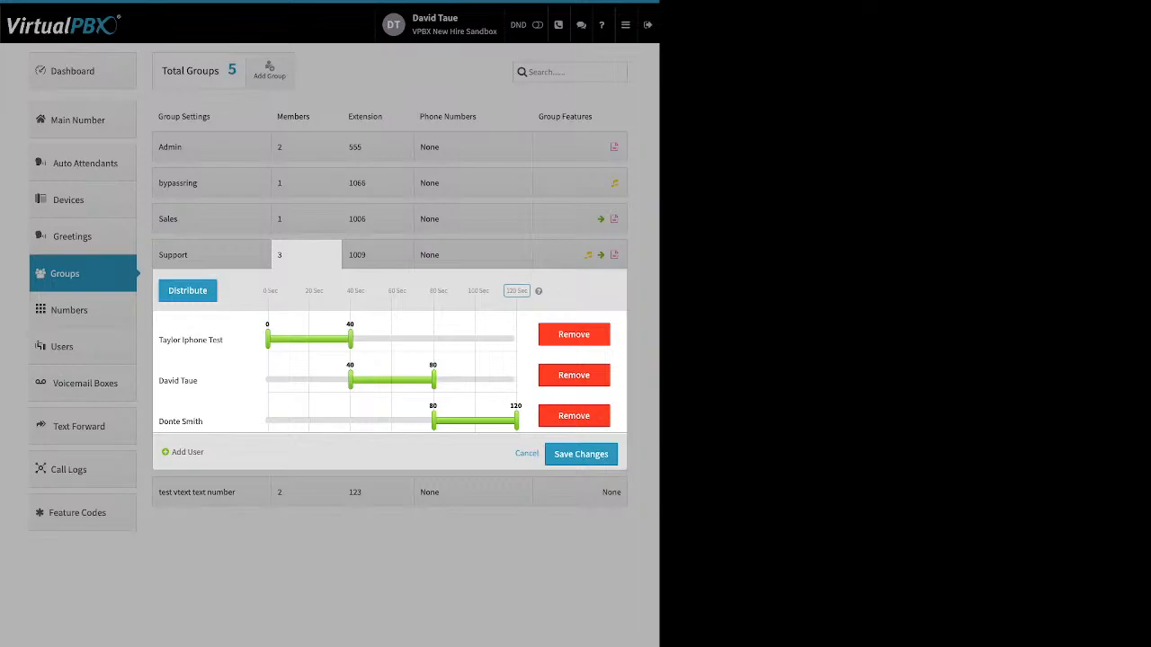
{"action": "left_click_drag", "start_coordinate": [216, 380], "coordinate": [183, 381]}
{"action": "left_click_drag", "start_coordinate": [349, 381], "coordinate": [292, 380]}
{"action": "left_click_drag", "start_coordinate": [433, 420], "coordinate": [332, 420]}
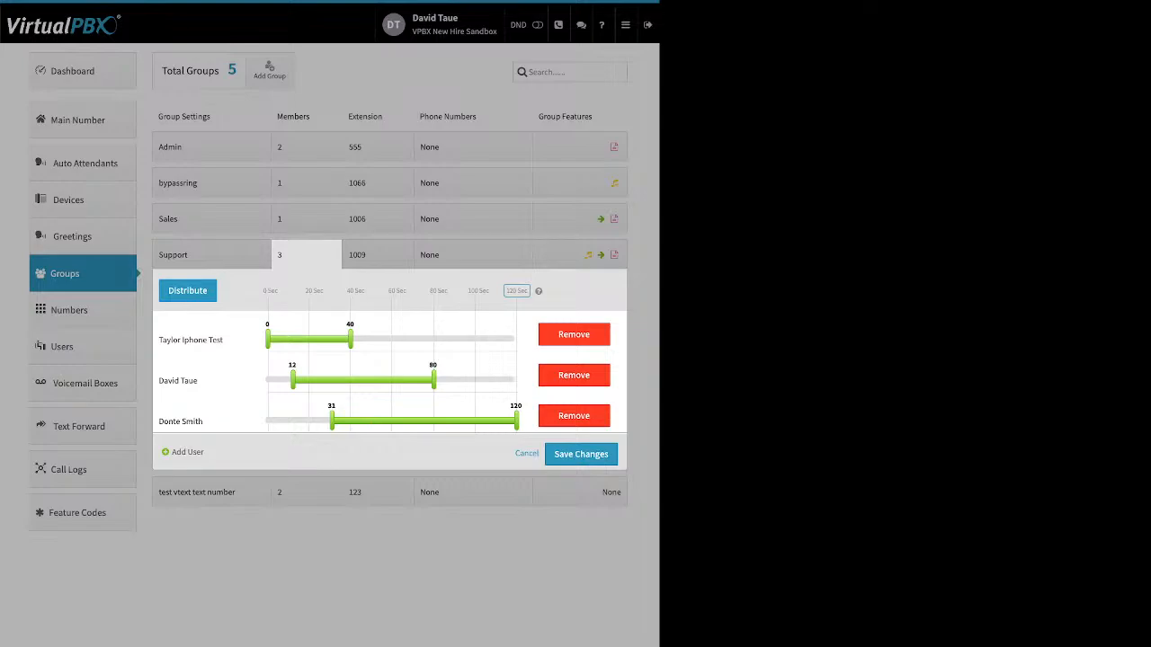
Move Taylor Iphone Test to the end of the ring order and redistribute the ring times
{"action": "left_click_drag", "start_coordinate": [191, 340], "coordinate": [277, 422]}
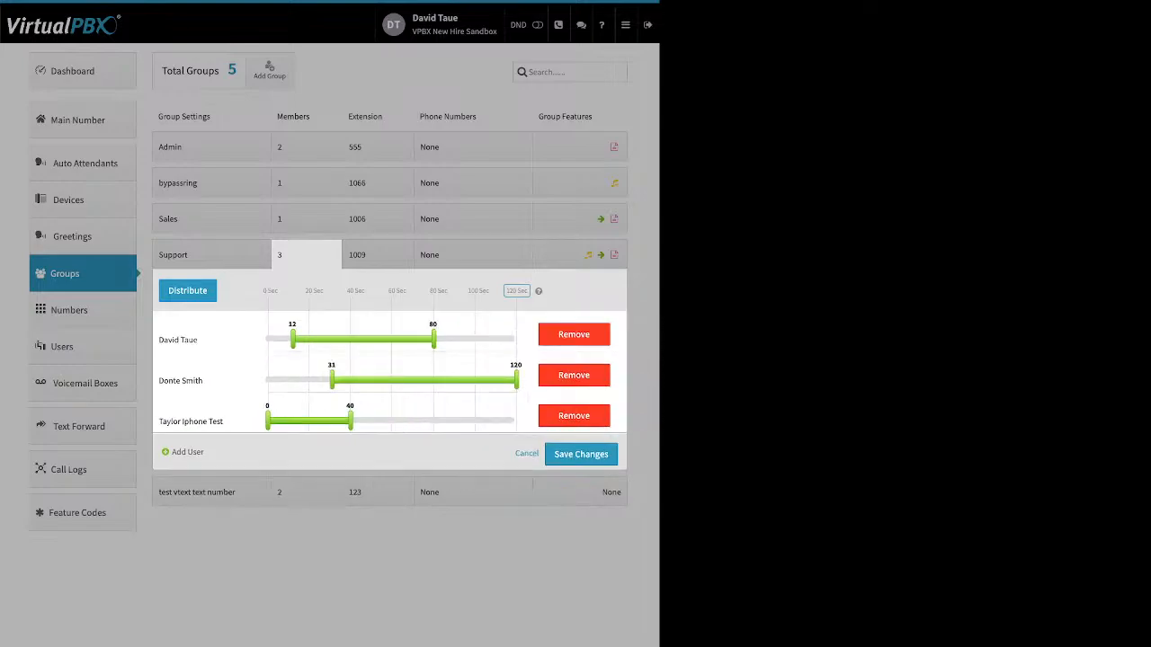
{"action": "left_click", "coordinate": [187, 291]}
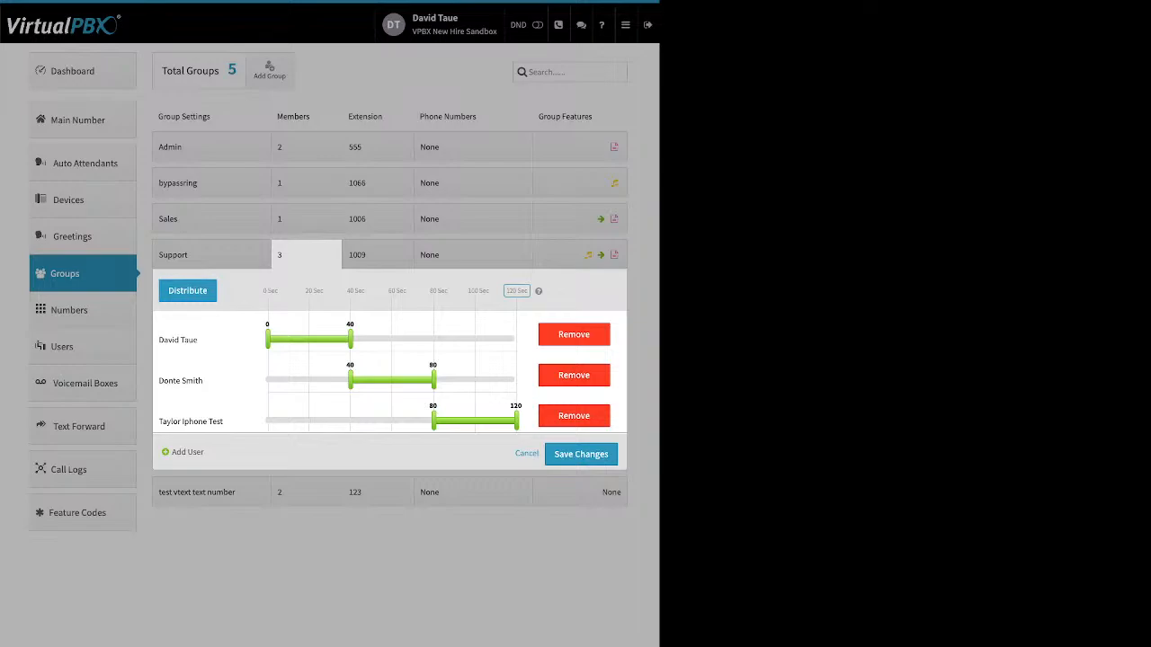
{"action": "left_click", "coordinate": [176, 452]}
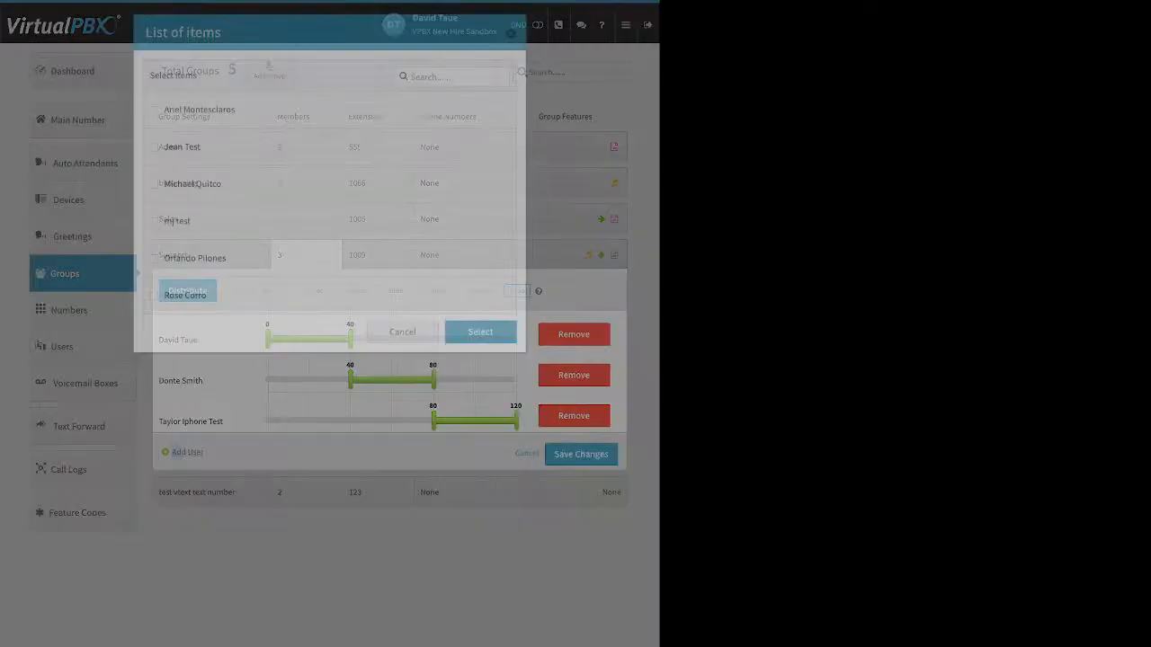
{"action": "left_click", "coordinate": [154, 296]}
{"action": "left_click", "coordinate": [154, 258]}
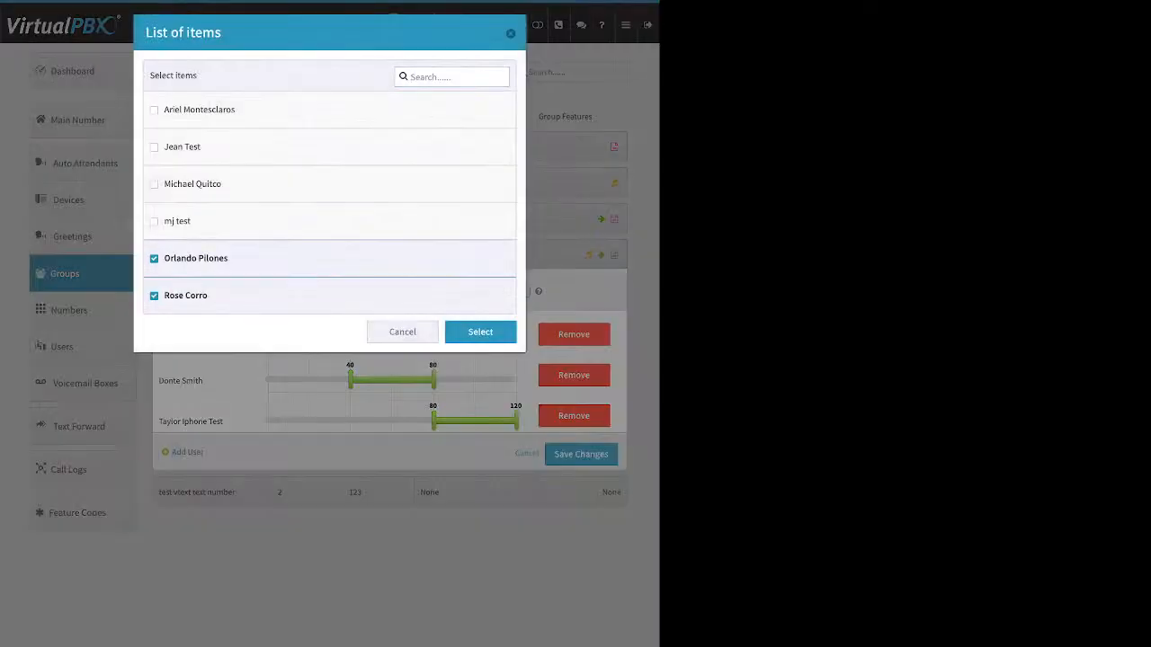
{"action": "left_click", "coordinate": [480, 332]}
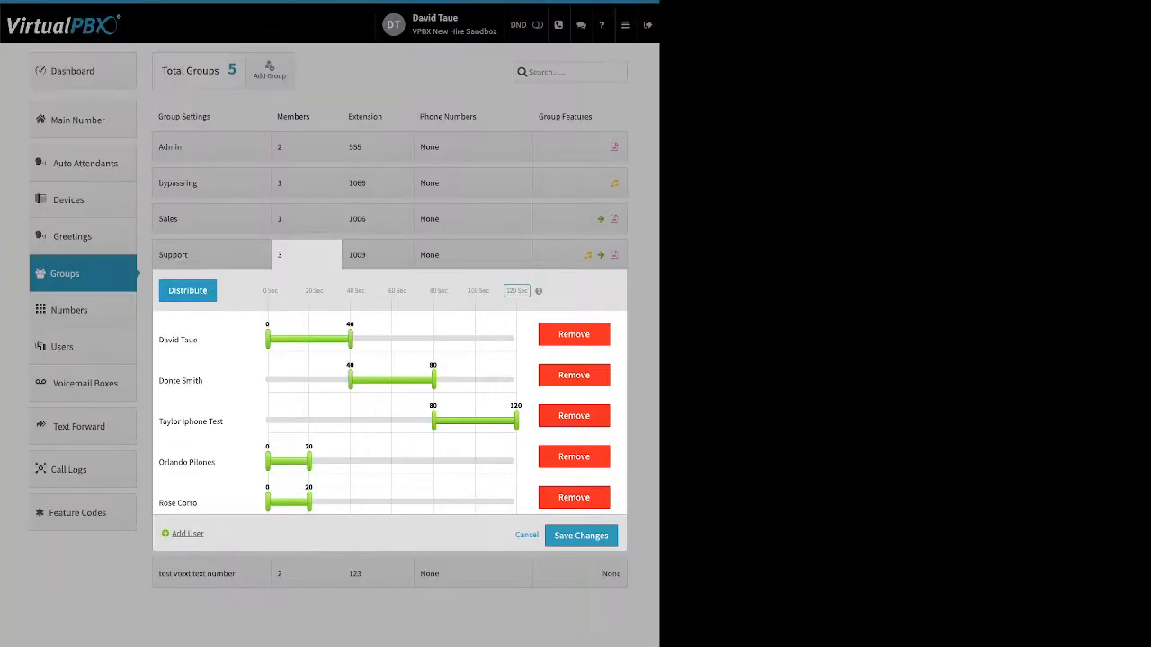
{"action": "left_click", "coordinate": [187, 290]}
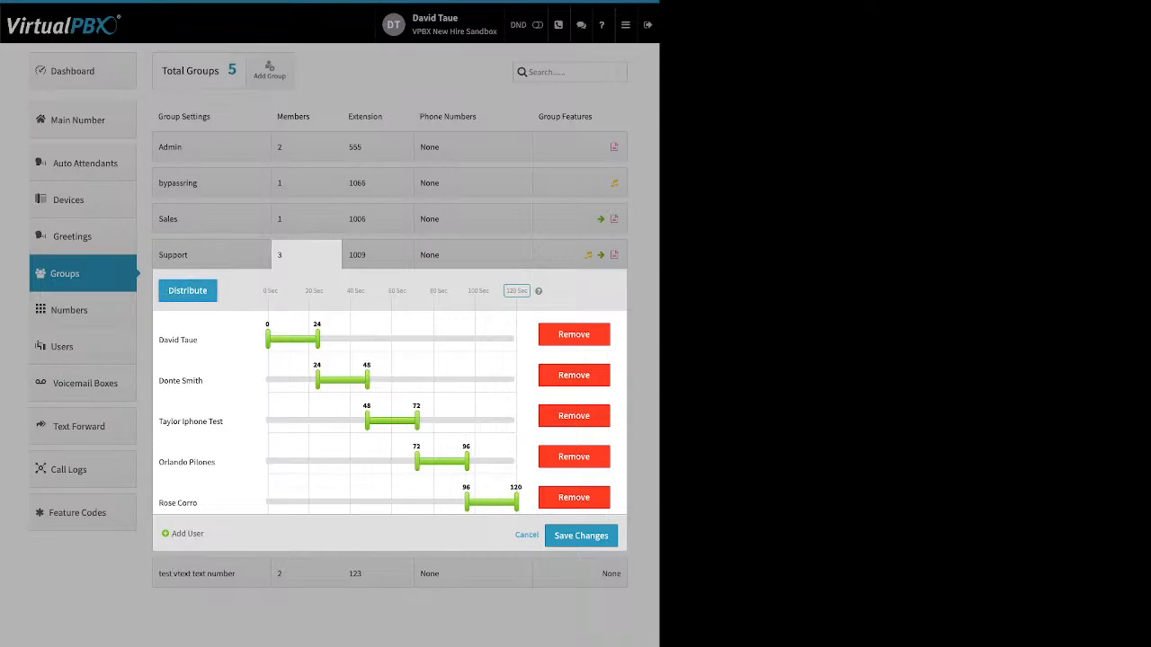
{"action": "left_click_drag", "start_coordinate": [211, 503], "coordinate": [78, 503]}
{"action": "left_click_drag", "start_coordinate": [466, 502], "coordinate": [267, 502]}
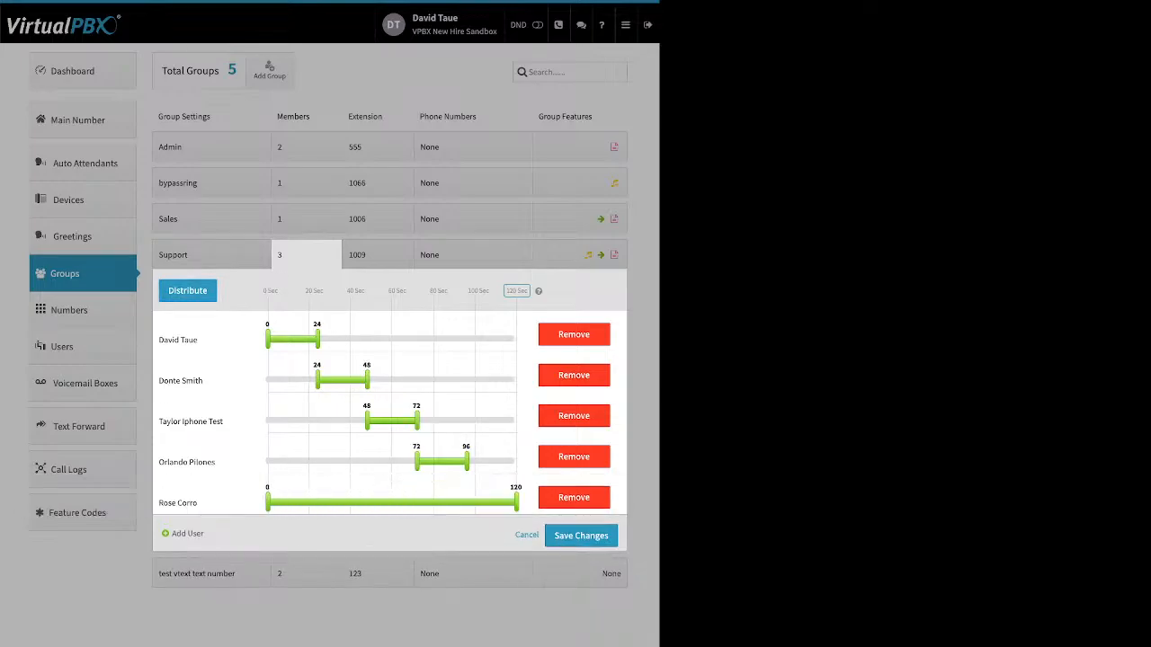
{"action": "left_click_drag", "start_coordinate": [416, 462], "coordinate": [301, 463]}
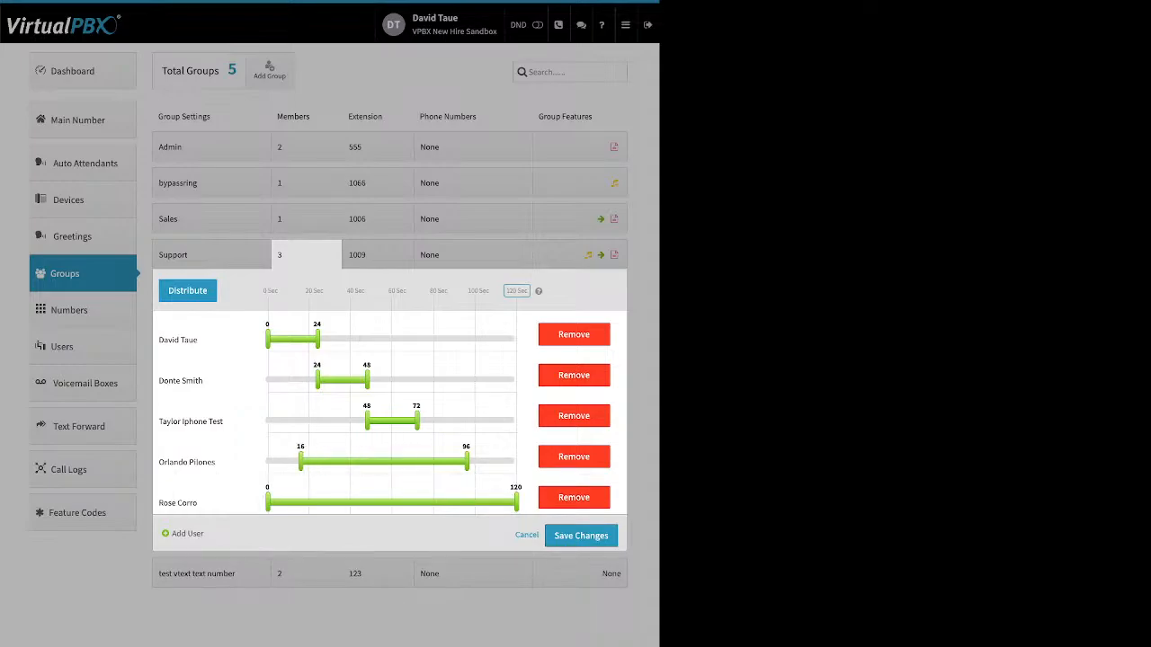
{"action": "left_click_drag", "start_coordinate": [367, 421], "coordinate": [313, 420]}
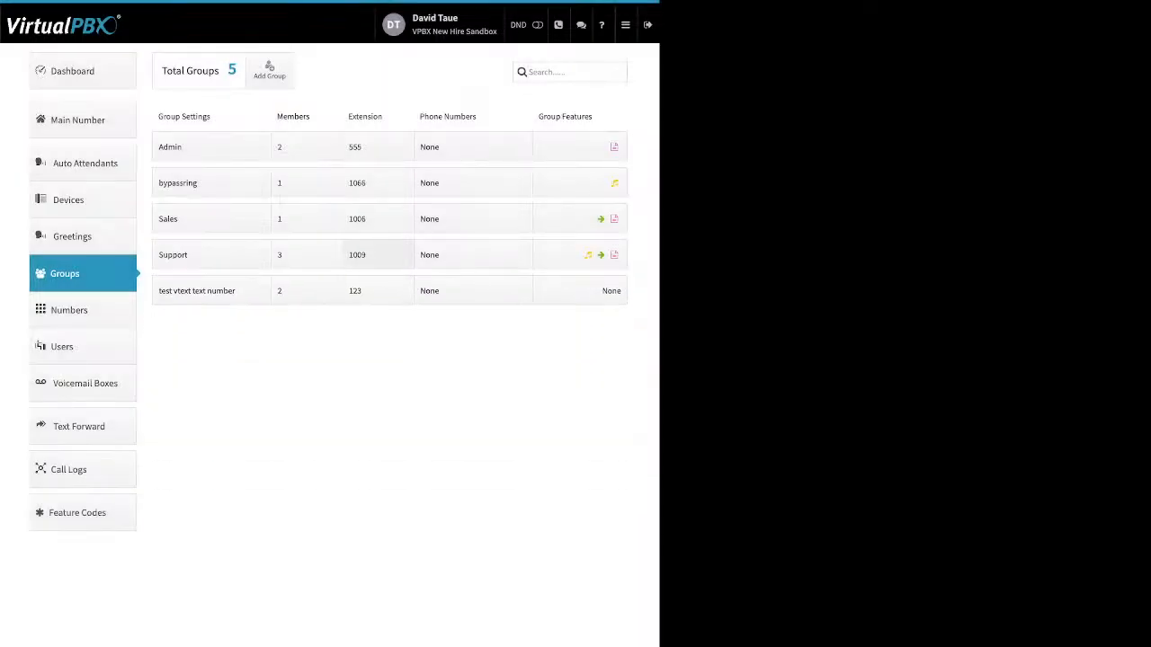
Open the Support group's extension assignment and close it without changes
{"action": "left_click", "coordinate": [377, 255]}
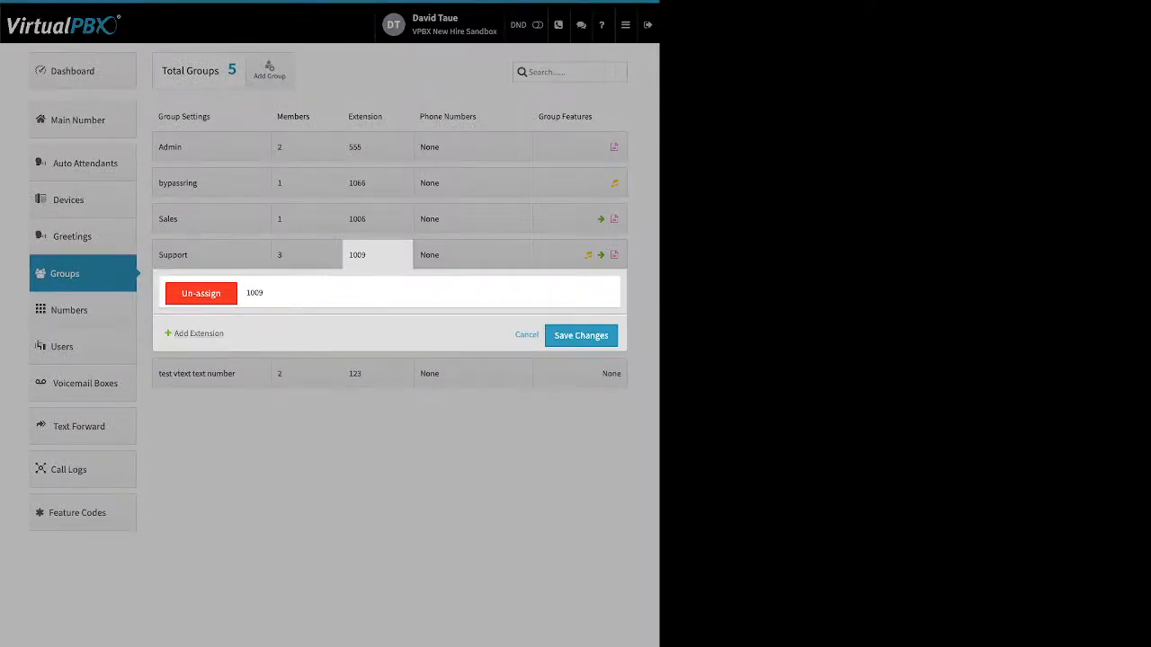
{"action": "double_click", "coordinate": [206, 333]}
Open the Support group's phone number assignment options
{"action": "left_click", "coordinate": [473, 256]}
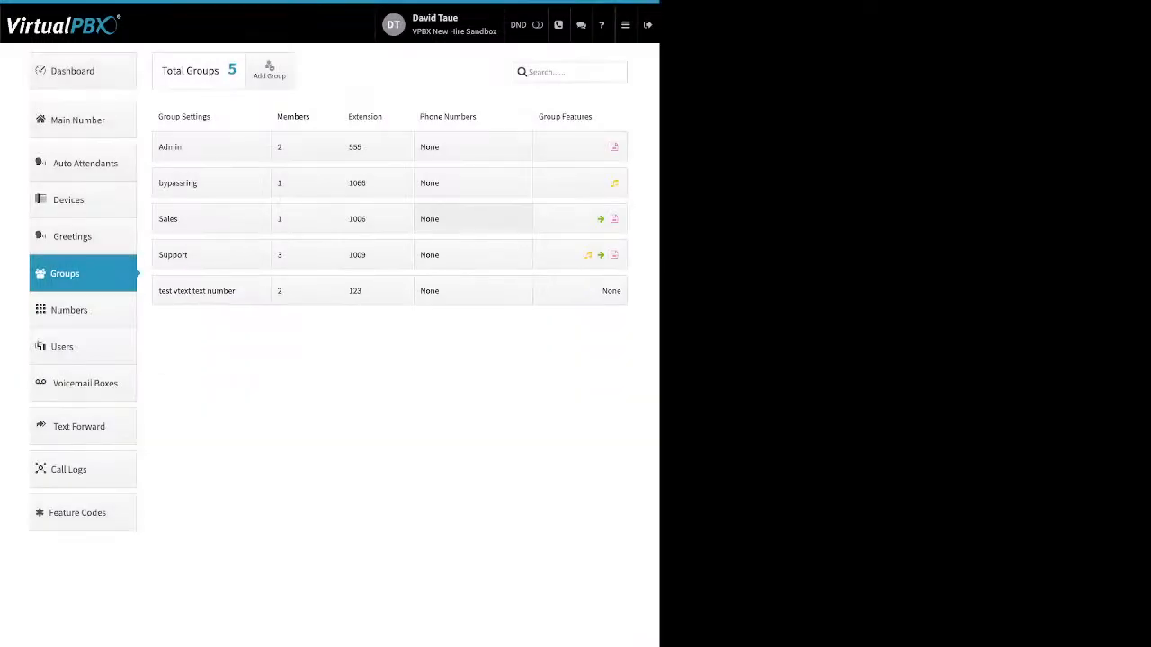
{"action": "left_click", "coordinate": [473, 254]}
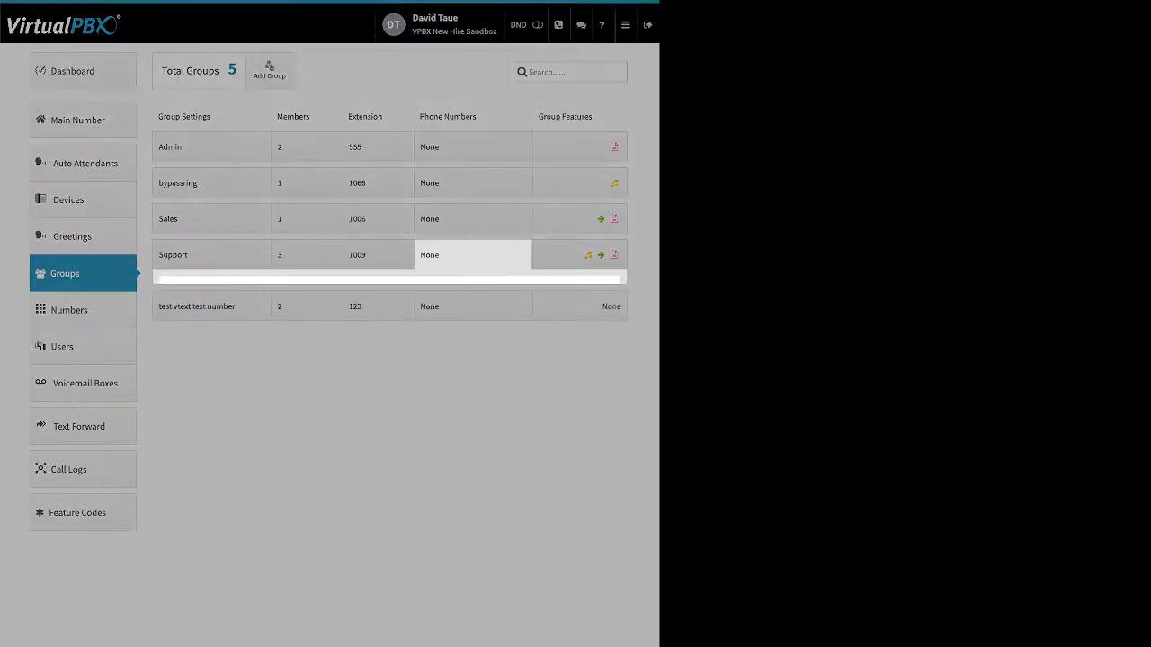
{"action": "left_click_drag", "start_coordinate": [176, 333], "coordinate": [233, 332]}
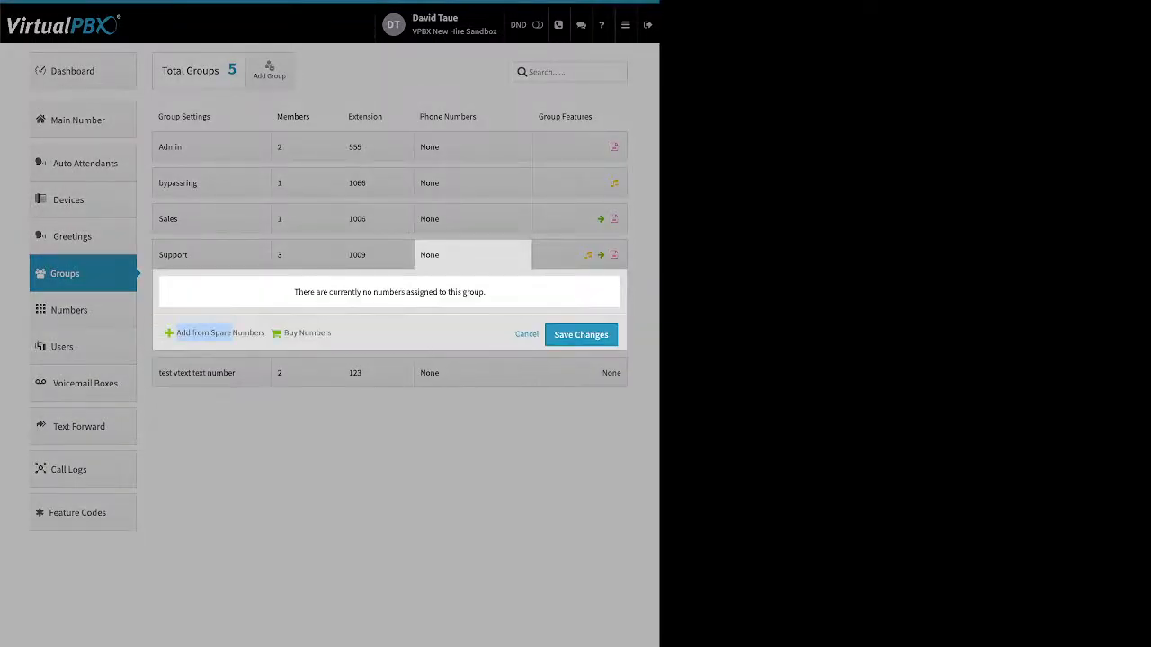
{"action": "left_click", "coordinate": [220, 333]}
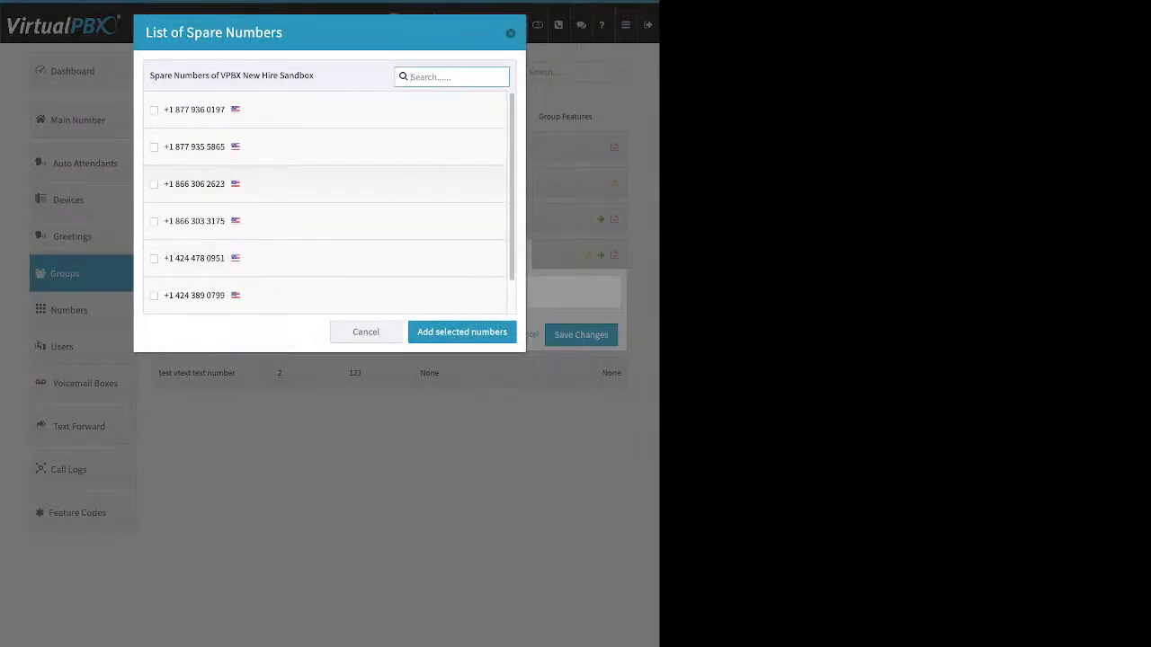
{"action": "left_click", "coordinate": [153, 184]}
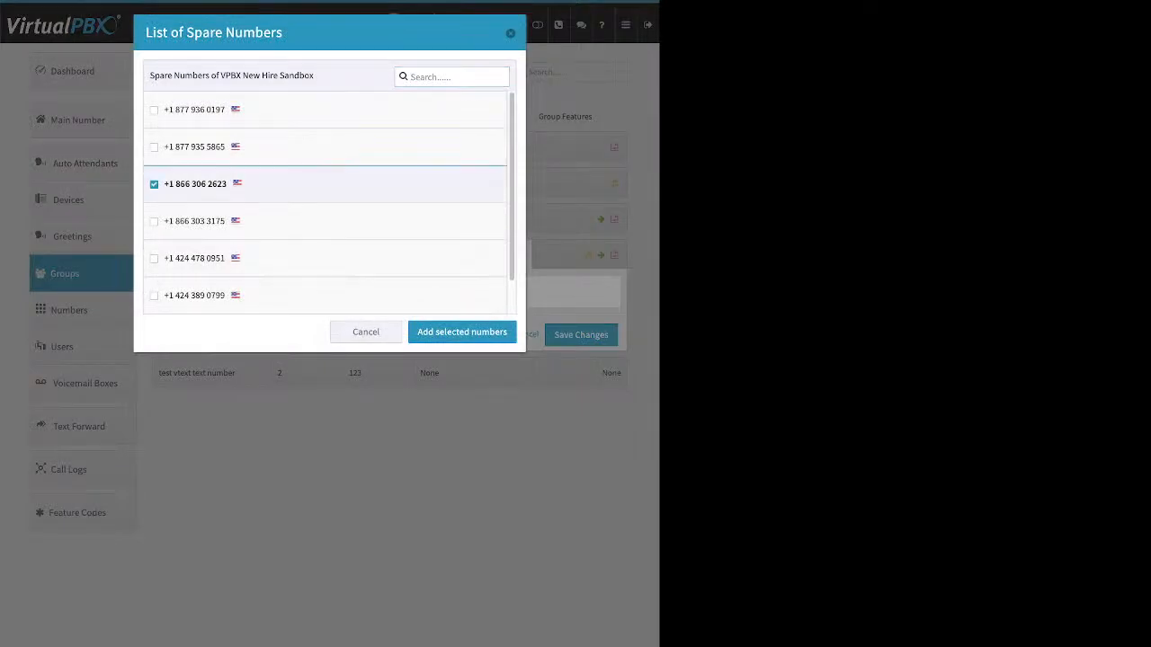
{"action": "left_click", "coordinate": [462, 332]}
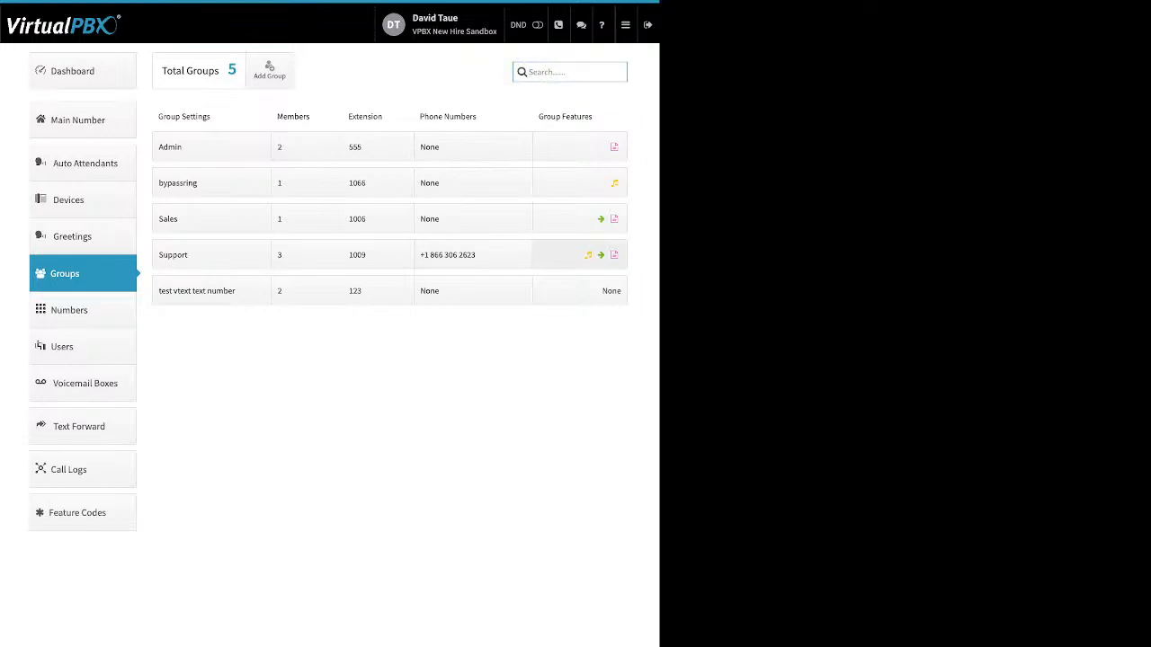
Open the Support group's Ringback settings and toggle the upload option for ringback media
{"action": "left_click", "coordinate": [575, 254]}
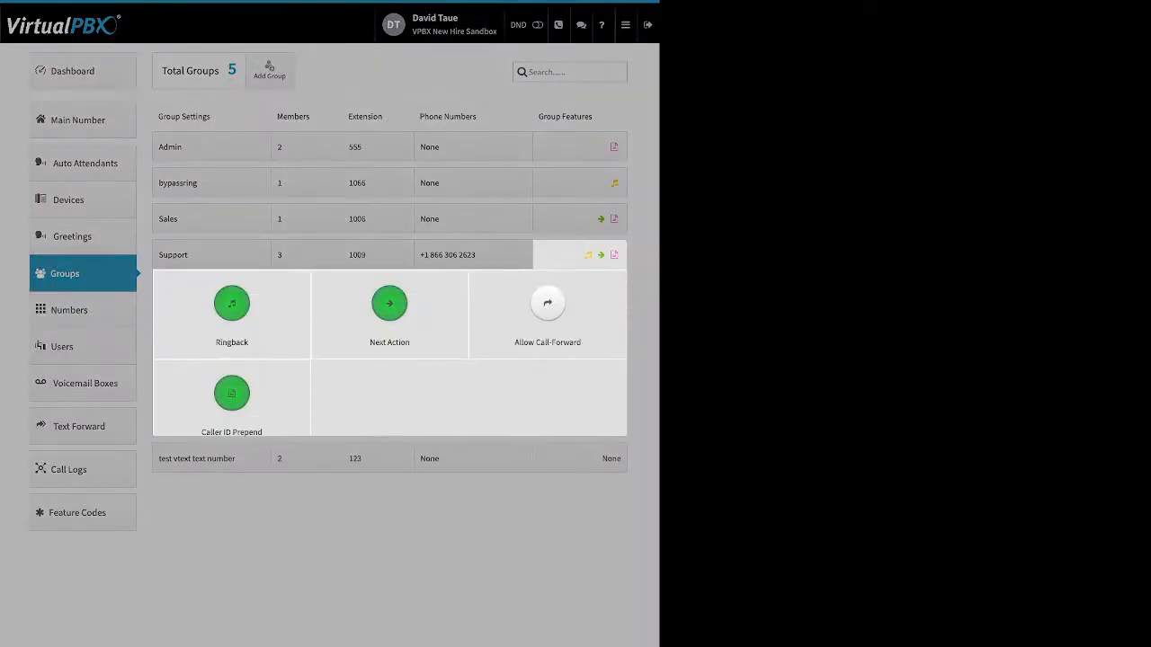
{"action": "left_click", "coordinate": [231, 305]}
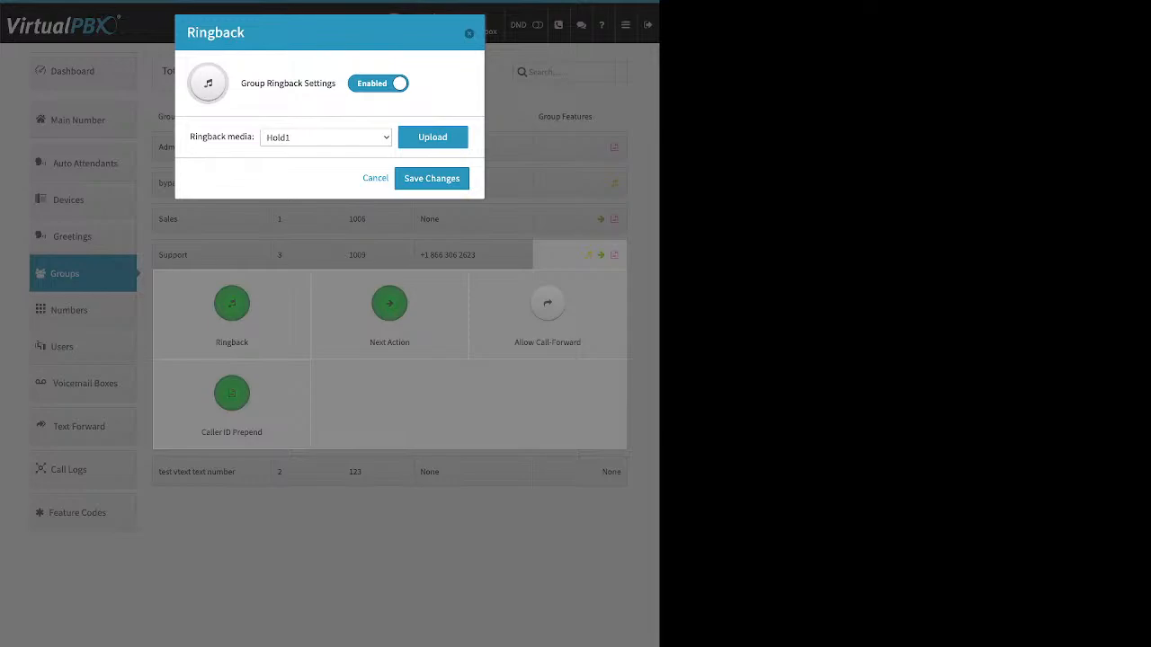
{"action": "left_click_drag", "start_coordinate": [240, 82], "coordinate": [337, 82]}
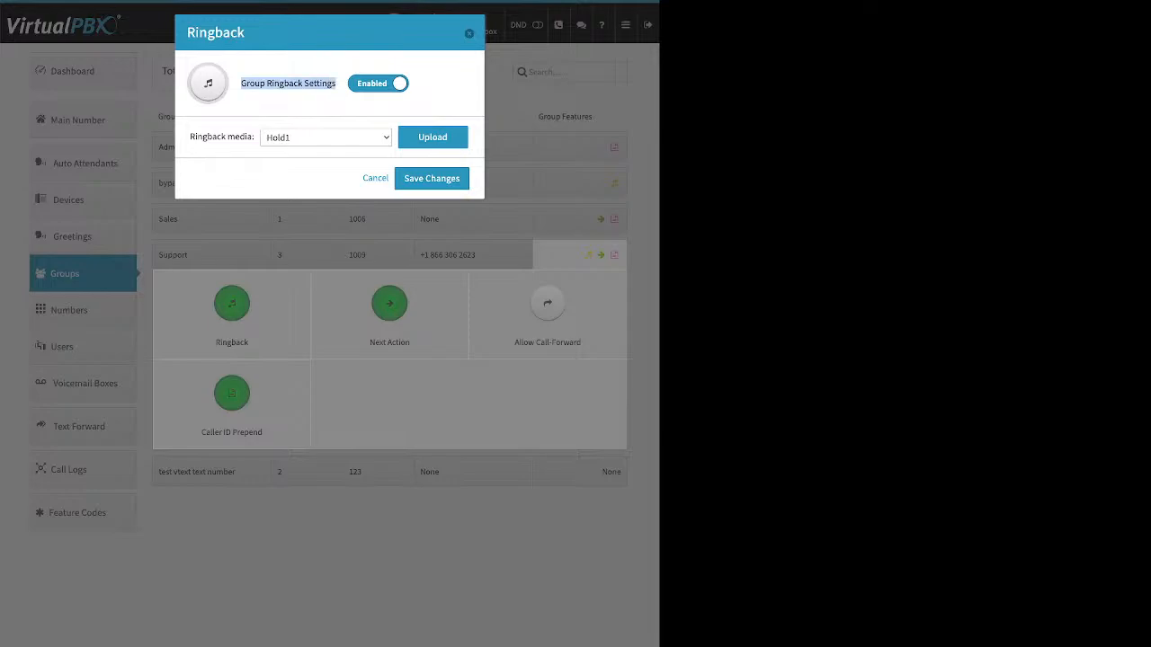
{"action": "left_click", "coordinate": [432, 136]}
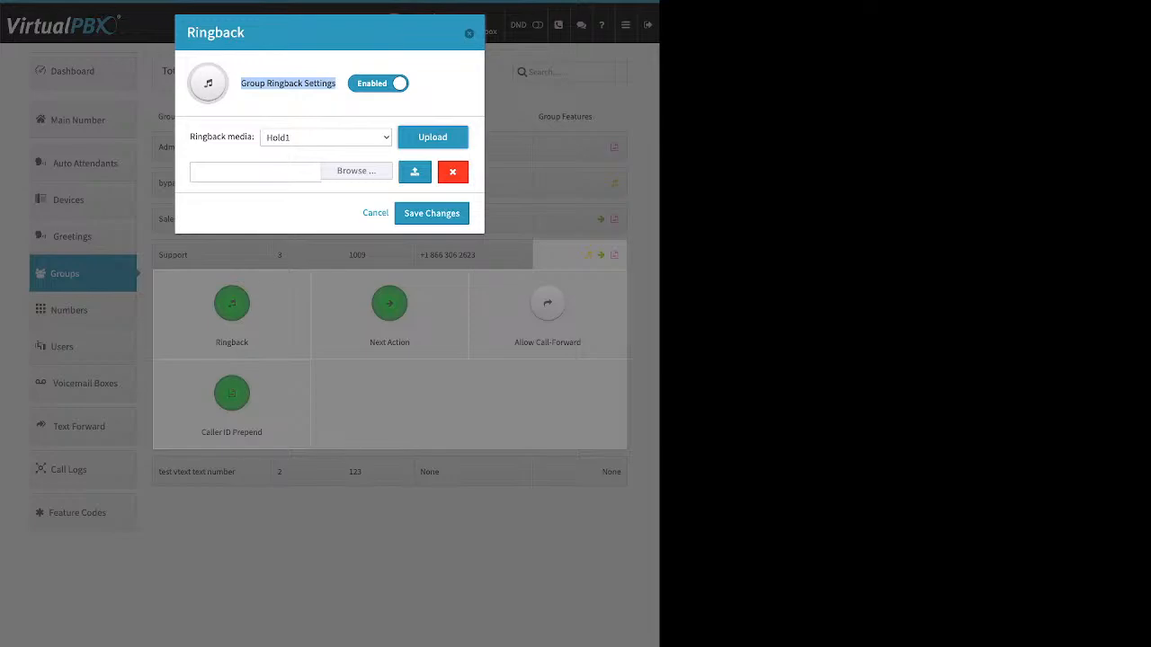
{"action": "left_click", "coordinate": [432, 137]}
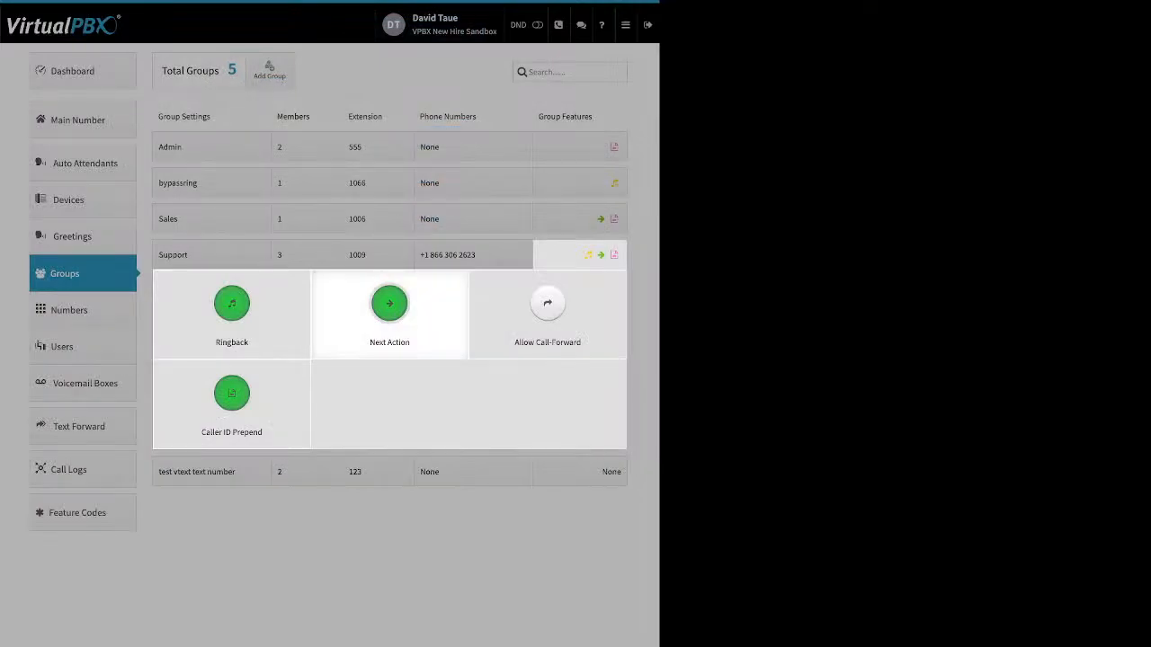
Browse the Support group's Next Action forwarding destinations and save it with Main Voicemail Box as the no-answer target
{"action": "left_click", "coordinate": [390, 310]}
{"action": "triple_click", "coordinate": [303, 83]}
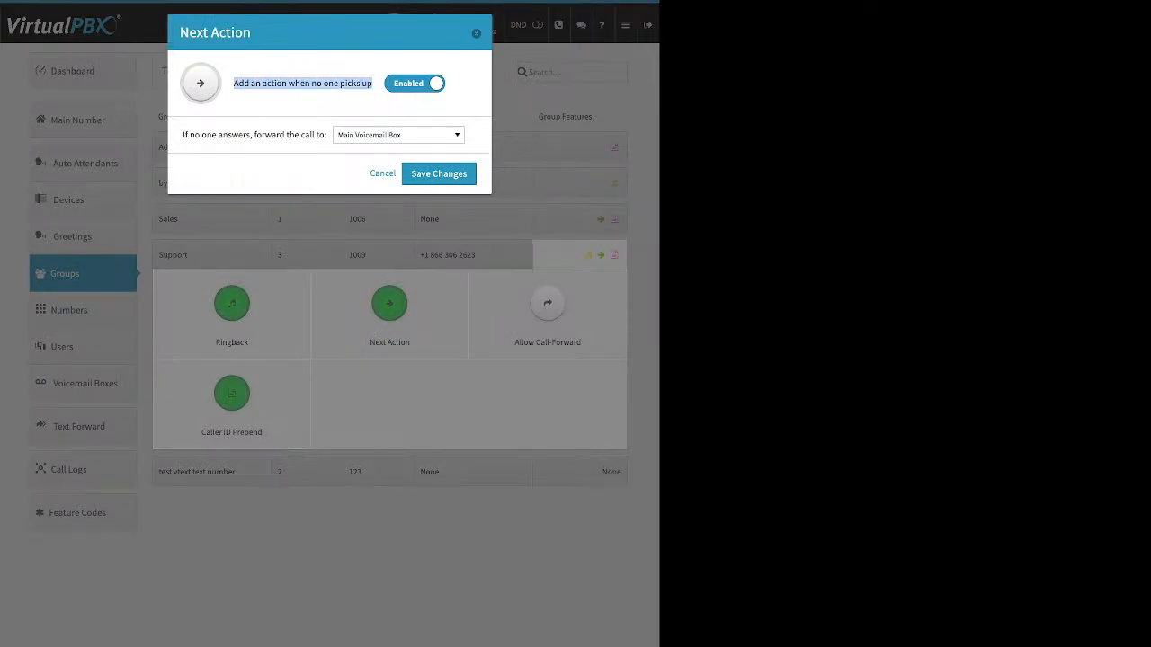
{"action": "left_click_drag", "start_coordinate": [191, 135], "coordinate": [311, 135]}
{"action": "left_click", "coordinate": [398, 135]}
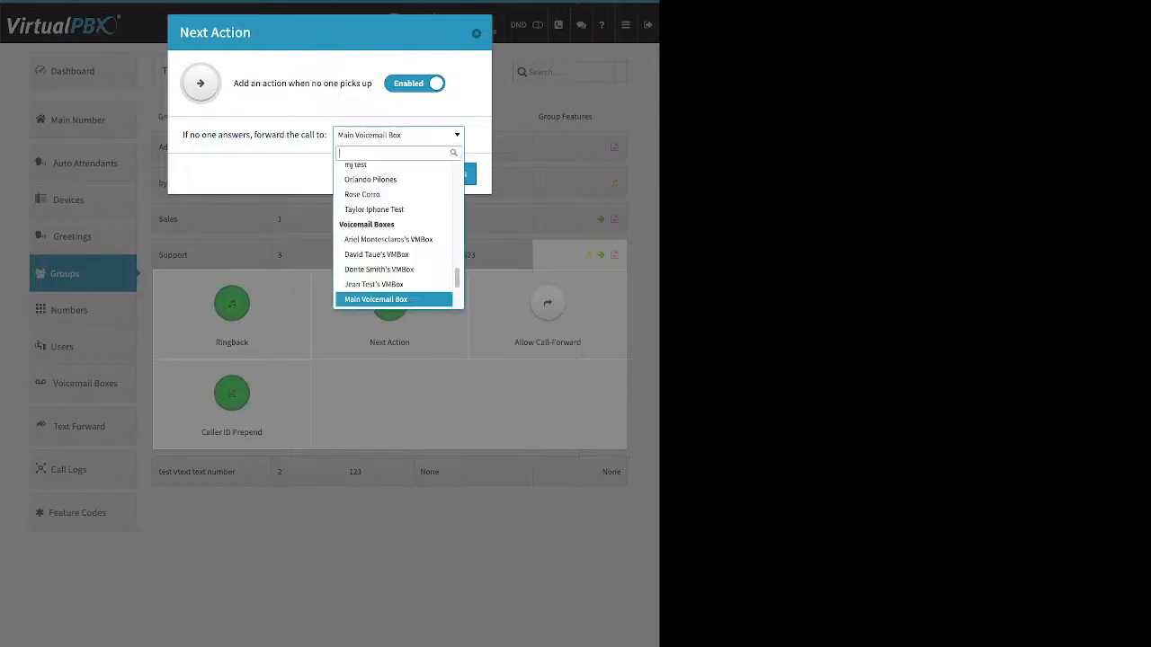
{"action": "scroll", "coordinate": [398, 234], "scroll_direction": "up", "scroll_amount": 10}
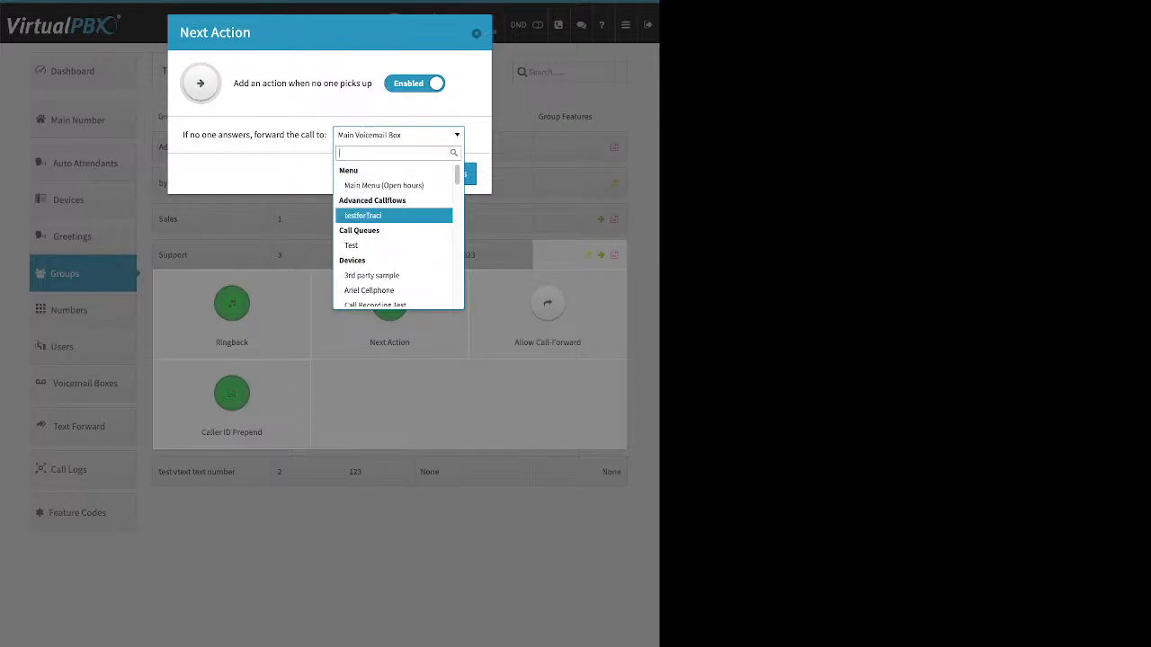
{"action": "scroll", "coordinate": [394, 222], "scroll_direction": "down", "scroll_amount": 2}
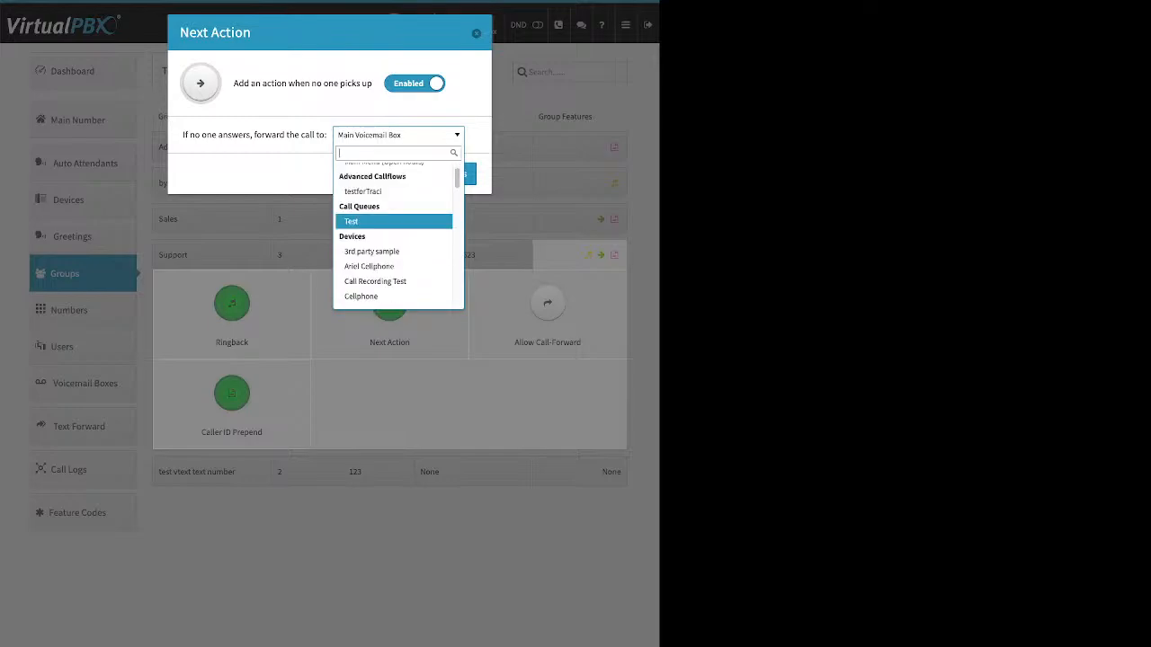
{"action": "scroll", "coordinate": [394, 222], "scroll_direction": "down", "scroll_amount": 1}
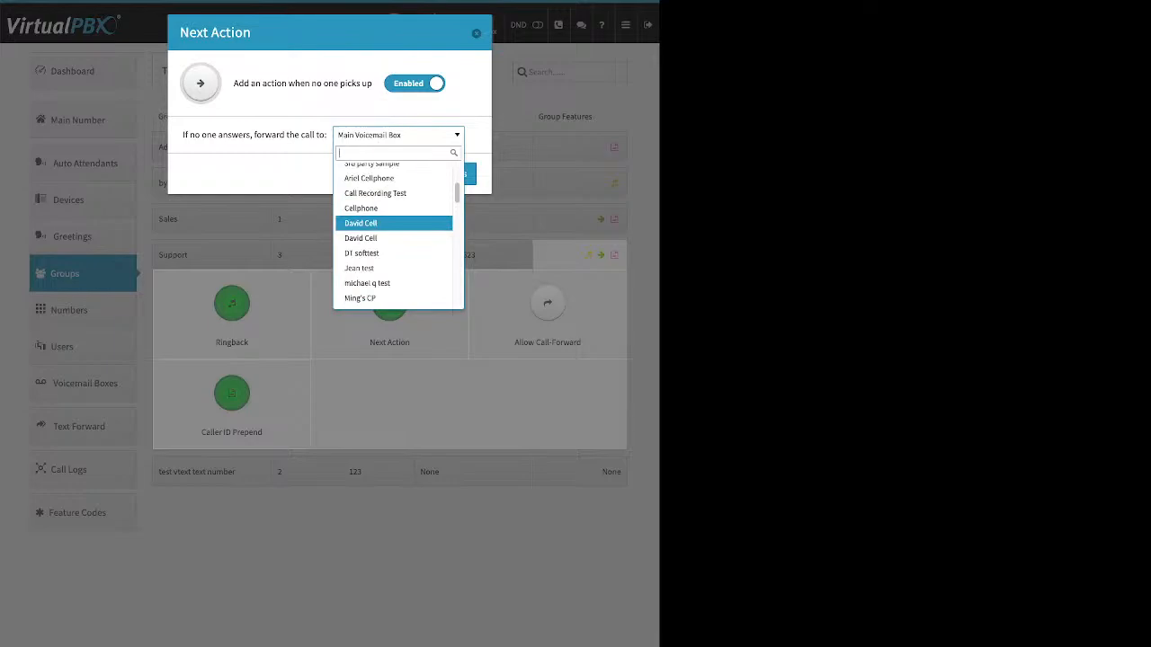
{"action": "scroll", "coordinate": [393, 222], "scroll_direction": "down", "scroll_amount": 3}
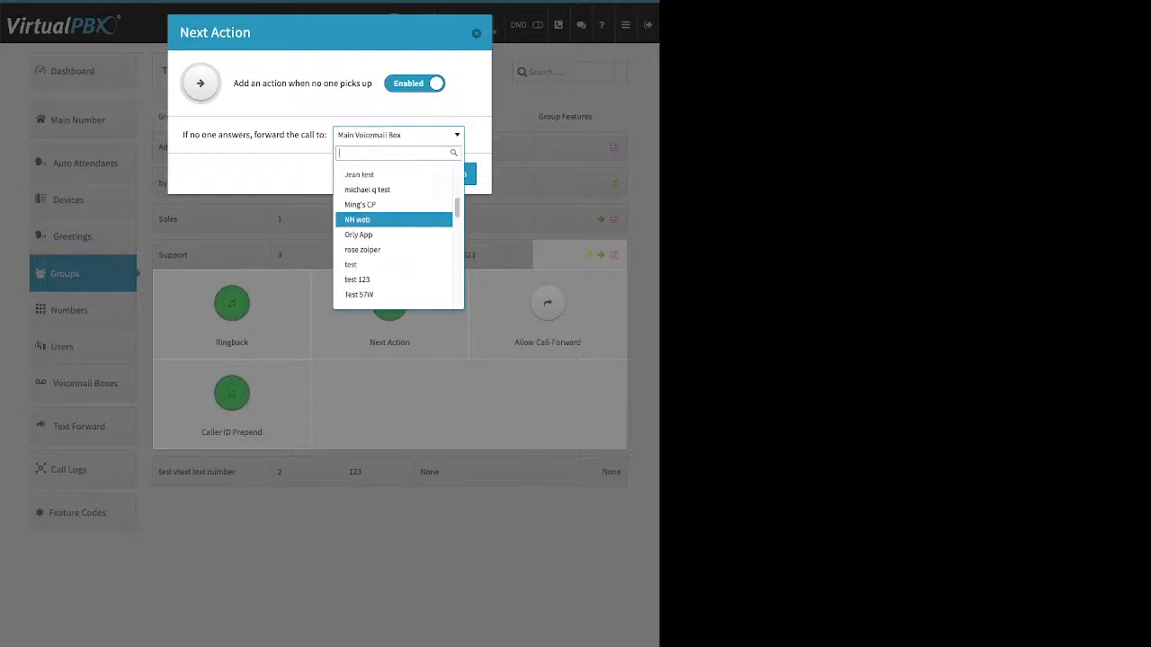
{"action": "scroll", "coordinate": [394, 222], "scroll_direction": "down", "scroll_amount": 5}
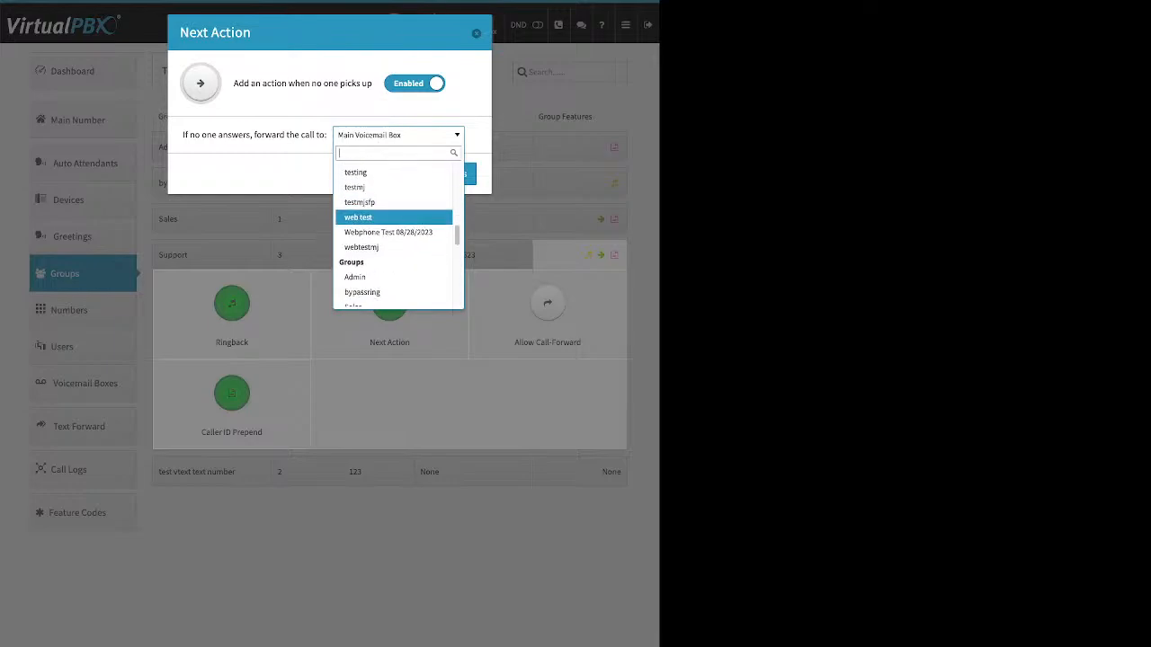
{"action": "scroll", "coordinate": [393, 222], "scroll_direction": "down", "scroll_amount": 3}
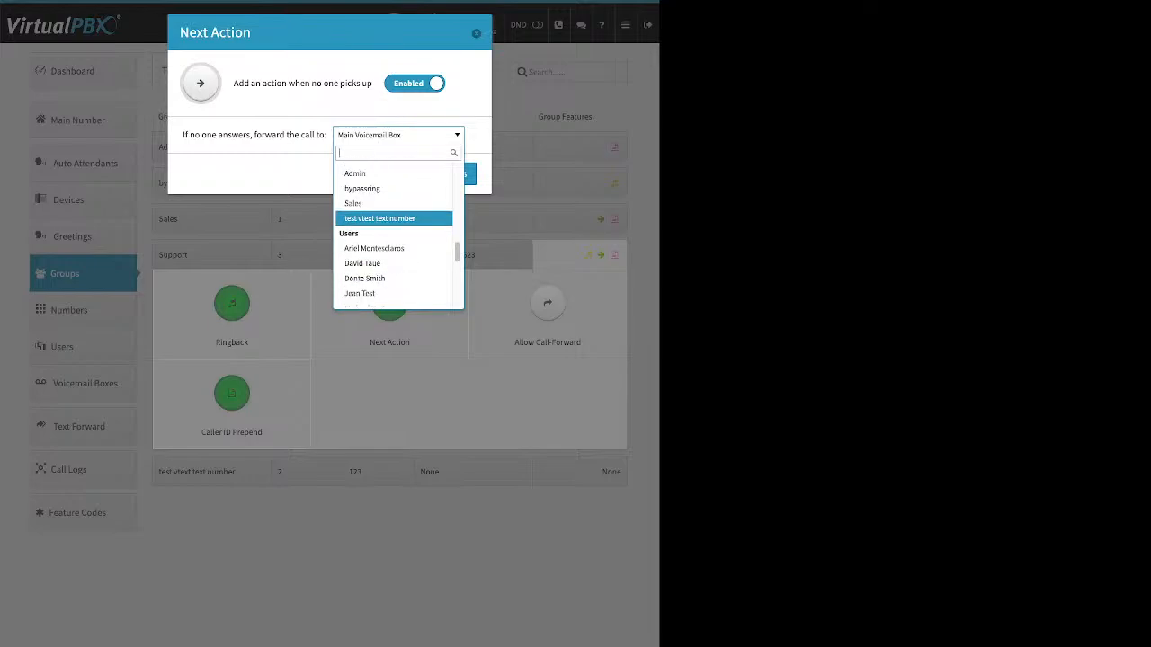
{"action": "scroll", "coordinate": [393, 222], "scroll_direction": "down", "scroll_amount": 10}
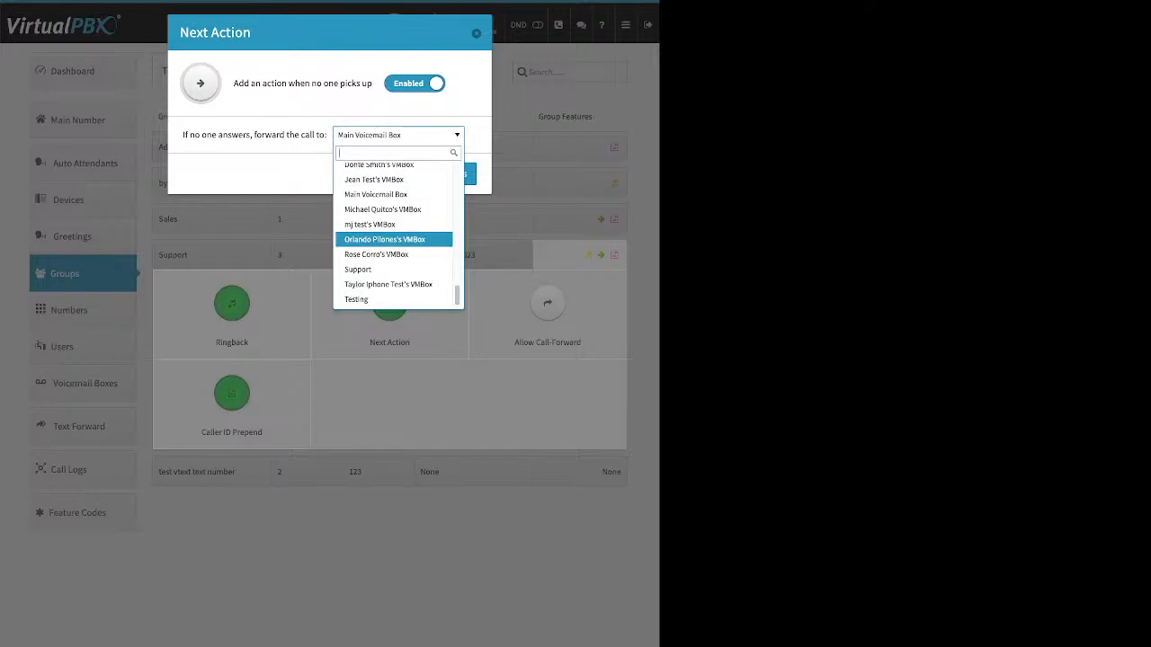
{"action": "left_click", "coordinate": [376, 194]}
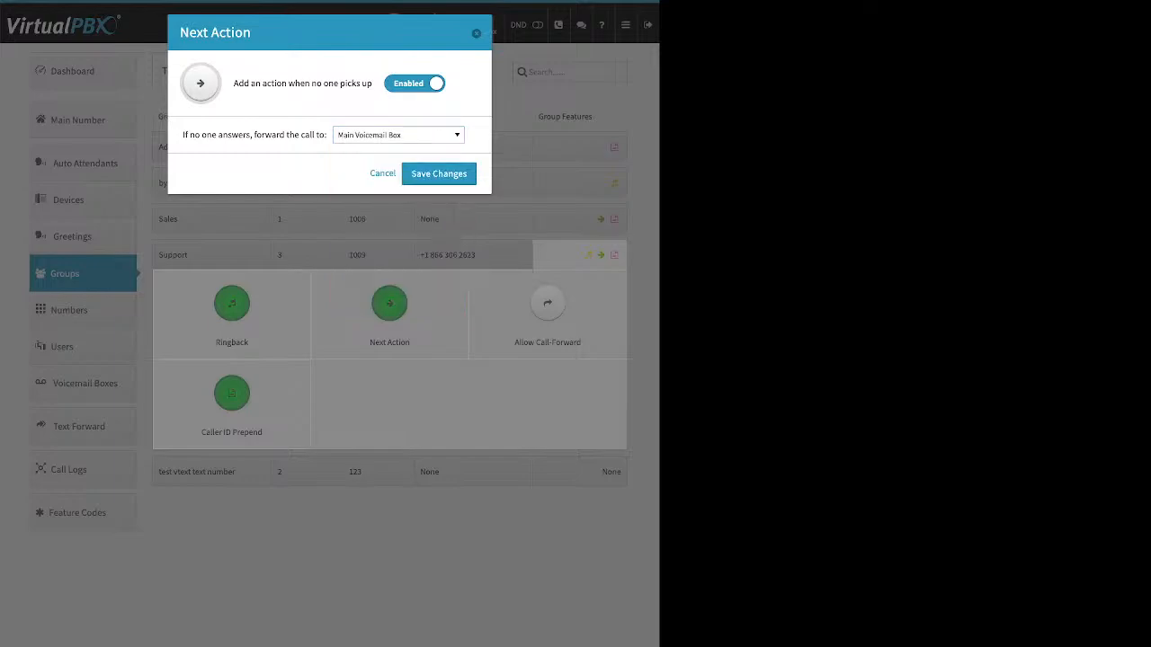
{"action": "left_click", "coordinate": [439, 174]}
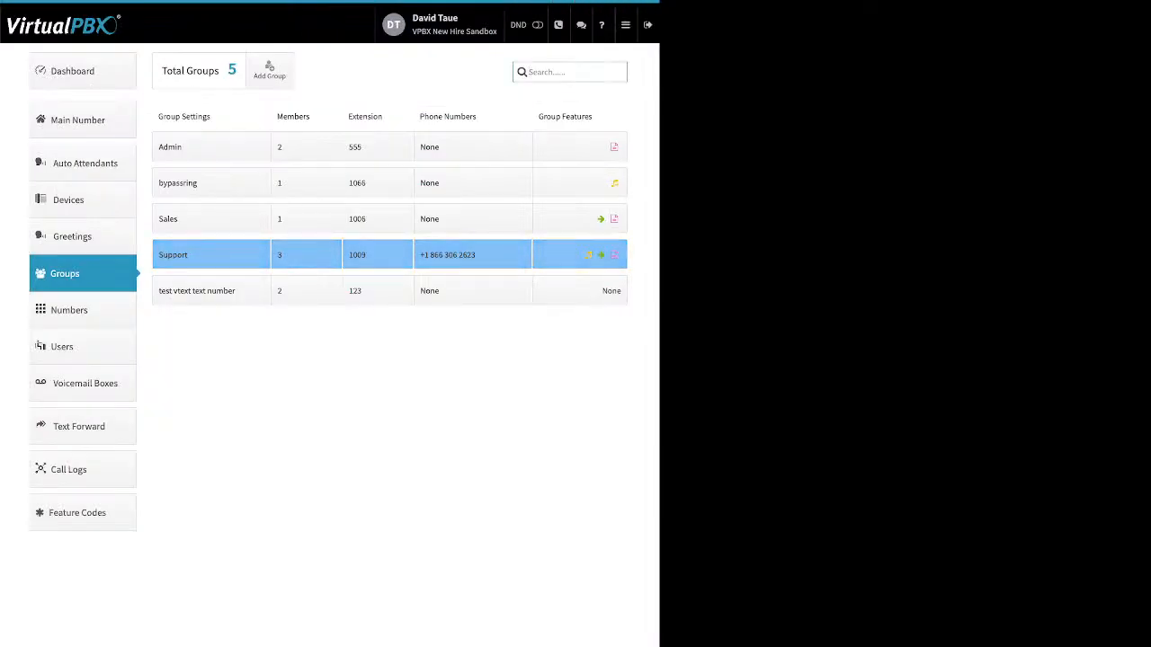
Enable Allow Call-Forward for the Support group and cancel the dialog without saving
{"action": "left_click", "coordinate": [580, 255]}
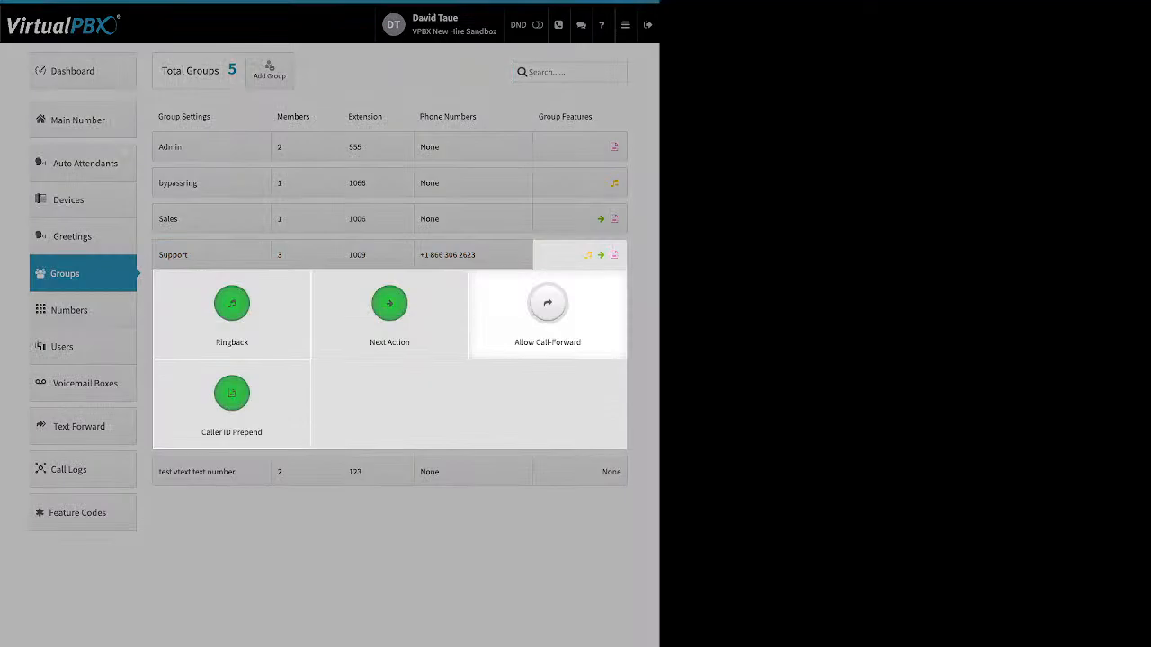
{"action": "left_click", "coordinate": [547, 310]}
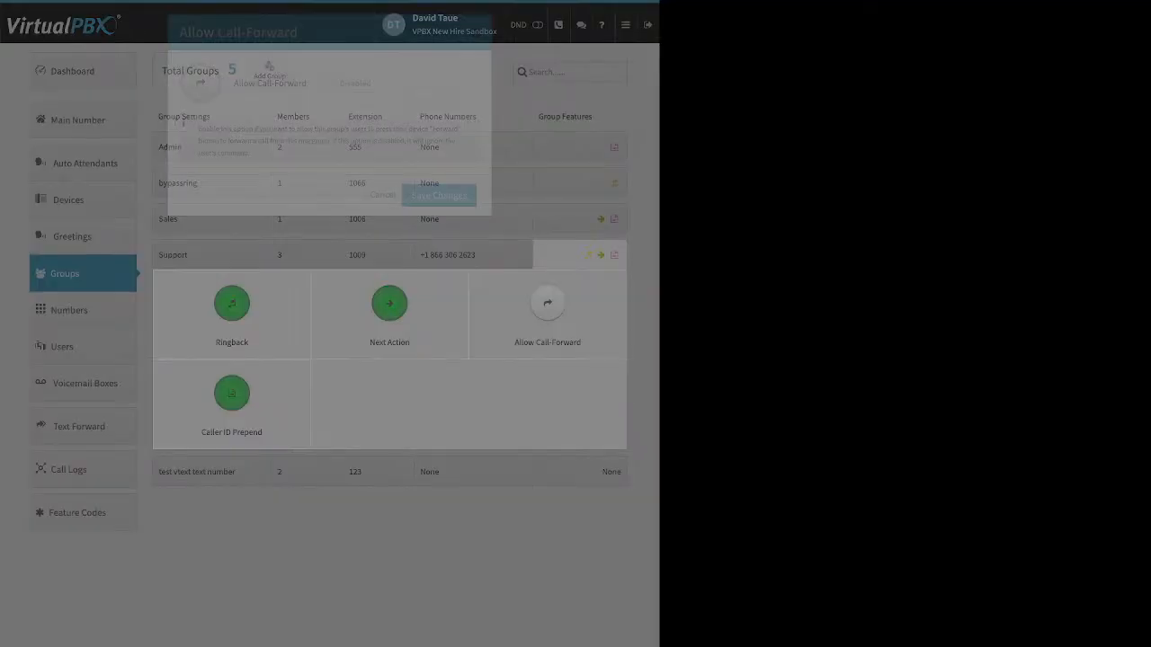
{"action": "left_click", "coordinate": [349, 84]}
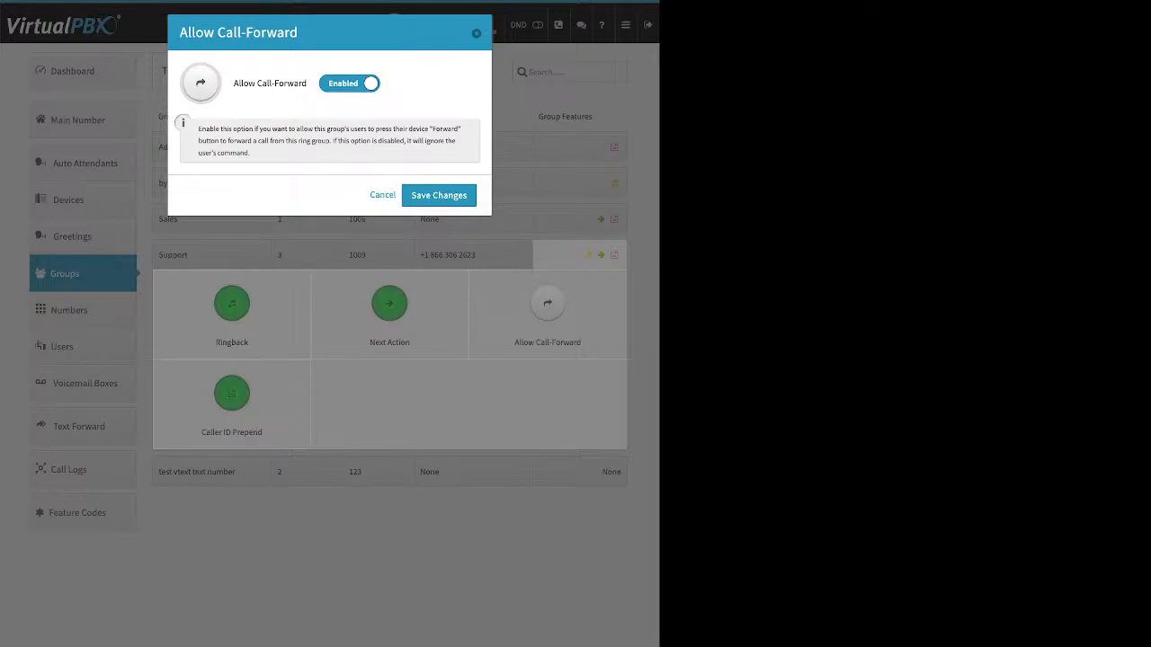
{"action": "left_click", "coordinate": [382, 195]}
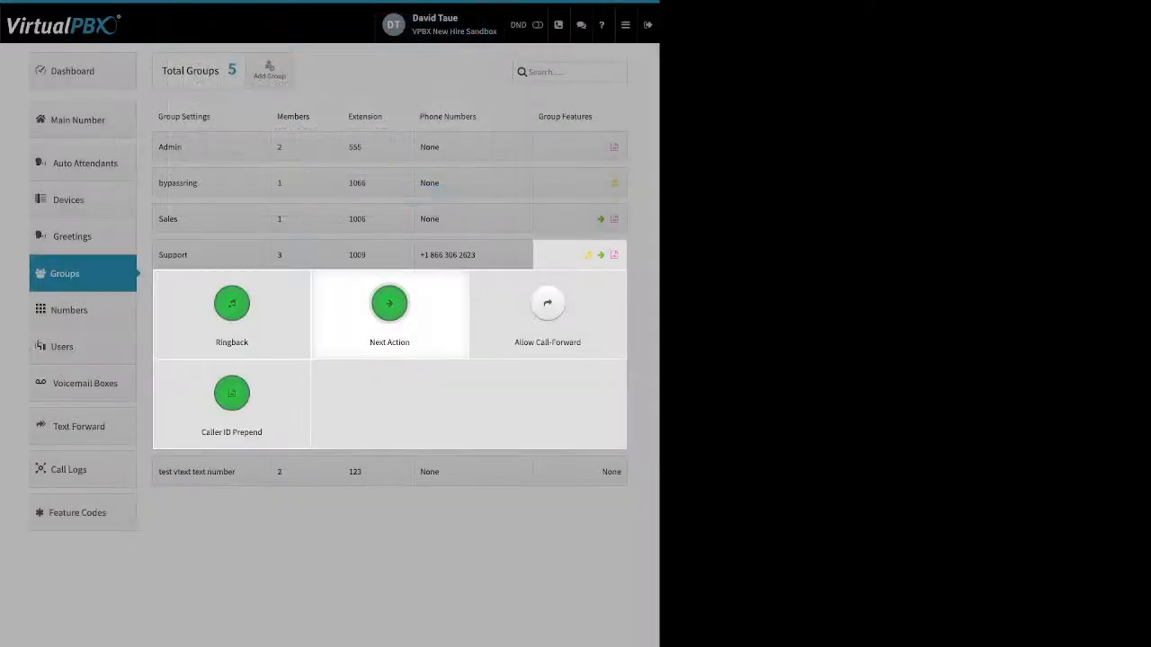
Open the Support group's Caller ID Prepend settings and close them without changes
{"action": "left_click", "coordinate": [231, 395]}
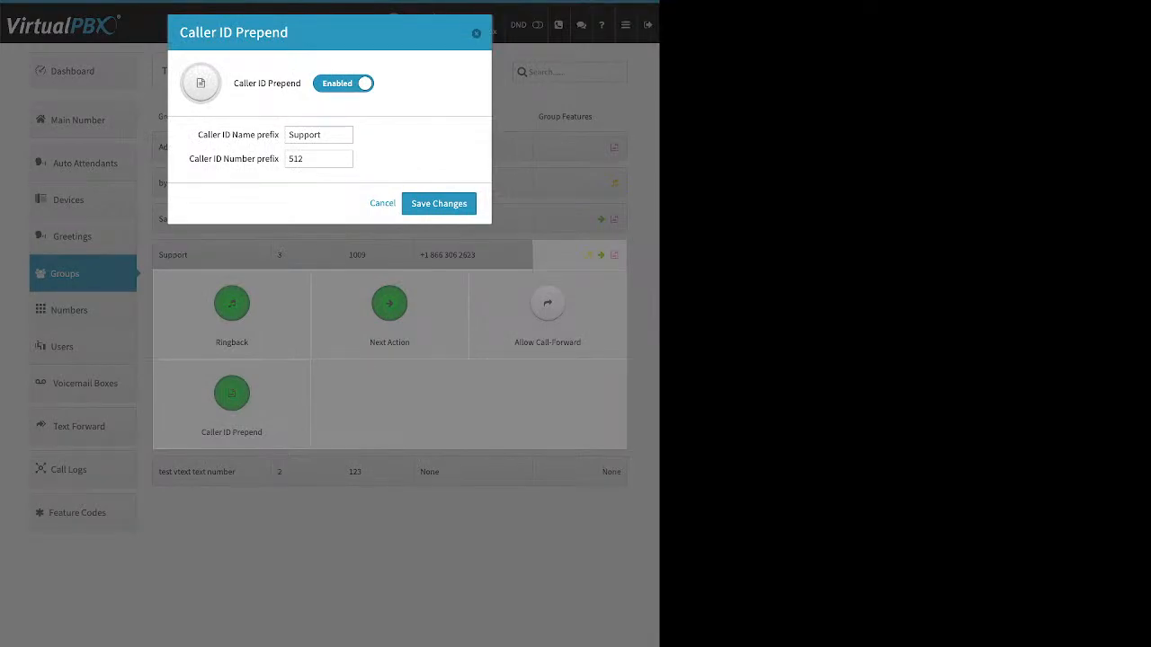
{"action": "left_click_drag", "start_coordinate": [258, 84], "coordinate": [285, 83]}
{"action": "left_click_drag", "start_coordinate": [201, 134], "coordinate": [278, 135]}
{"action": "left_click_drag", "start_coordinate": [189, 159], "coordinate": [273, 160]}
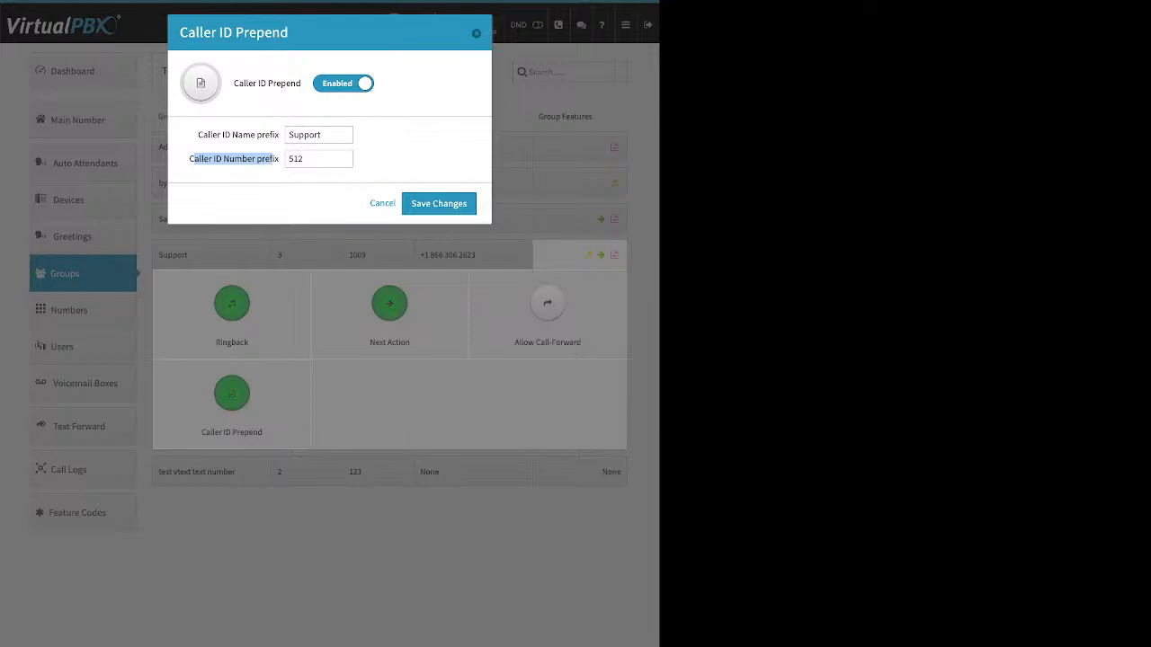
{"action": "left_click", "coordinate": [382, 203]}
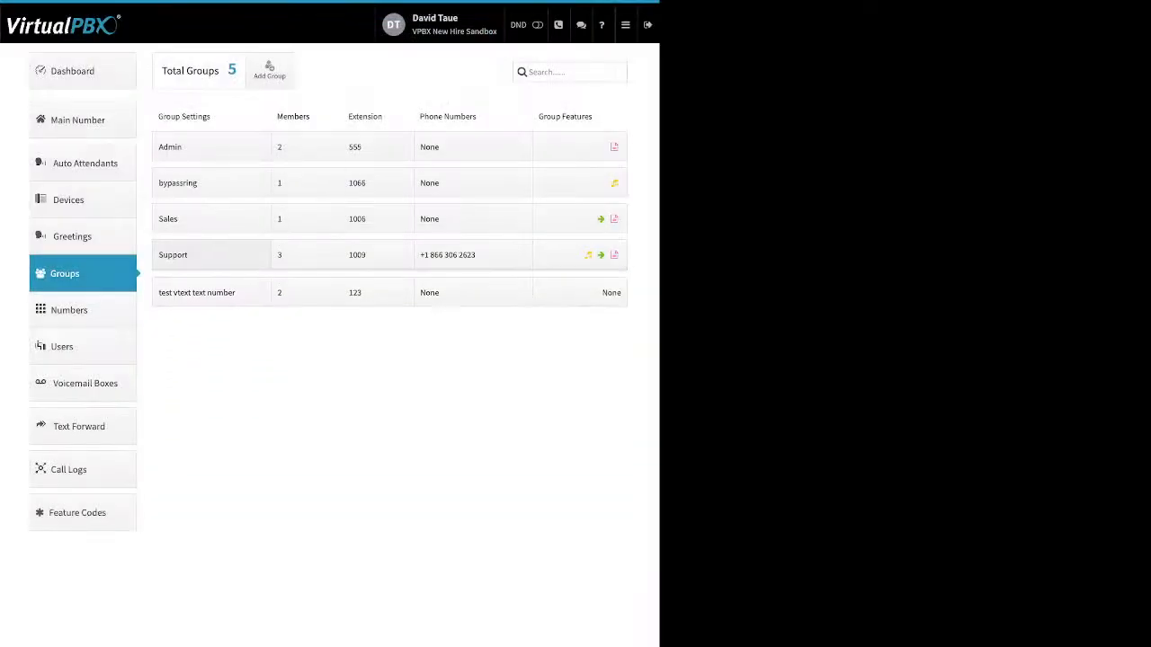
Open Main Number, expand Main Company Numbers, and view the second number's settings menu
{"action": "left_click", "coordinate": [83, 120]}
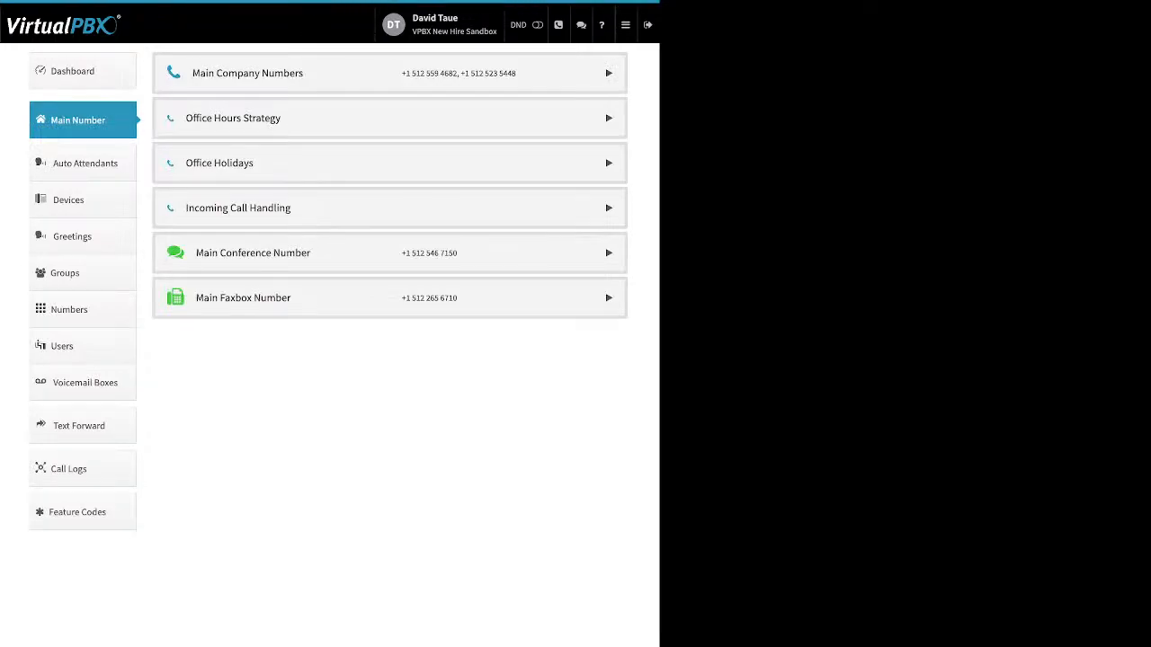
{"action": "left_click", "coordinate": [608, 73]}
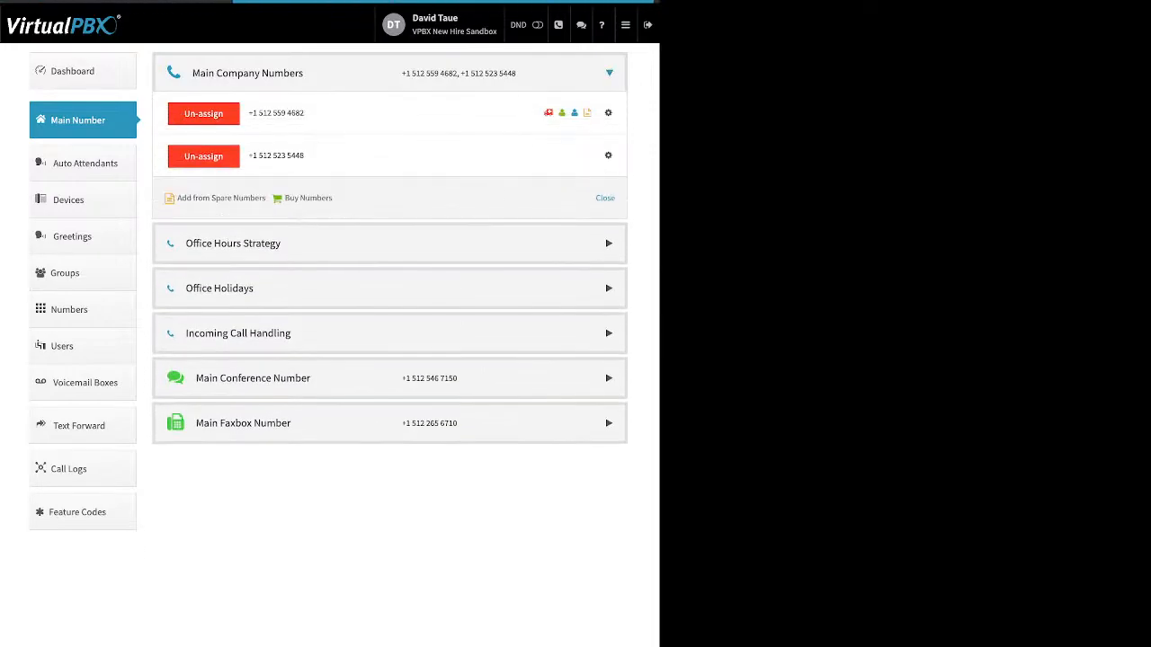
{"action": "left_click_drag", "start_coordinate": [338, 199], "coordinate": [174, 199]}
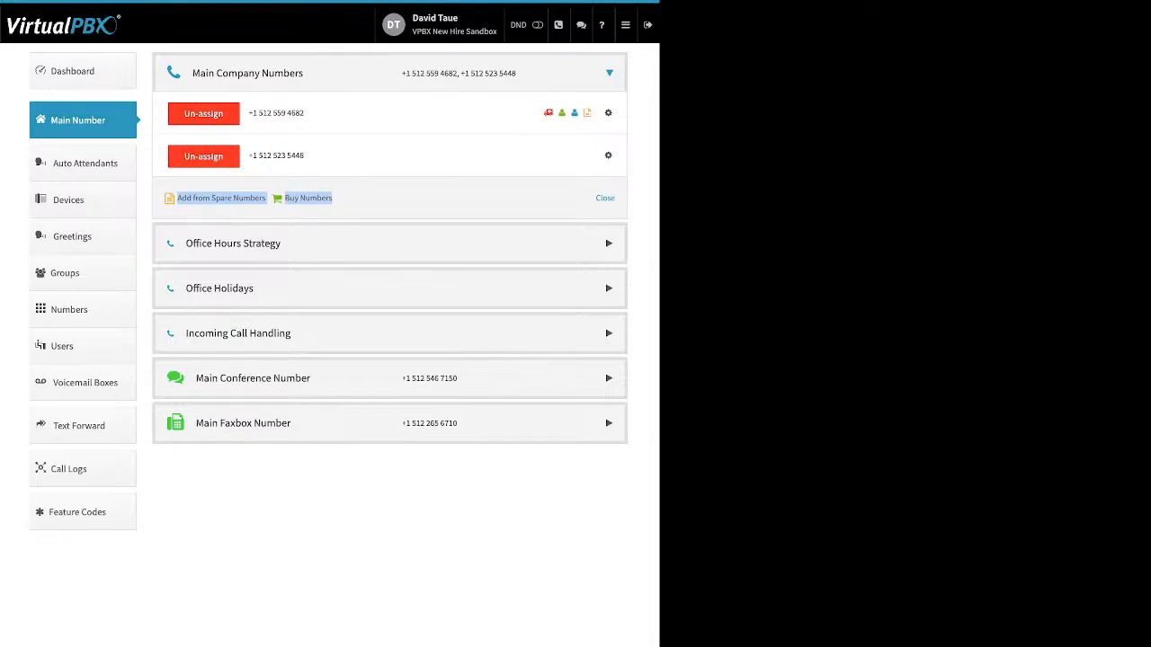
{"action": "left_click", "coordinate": [609, 156]}
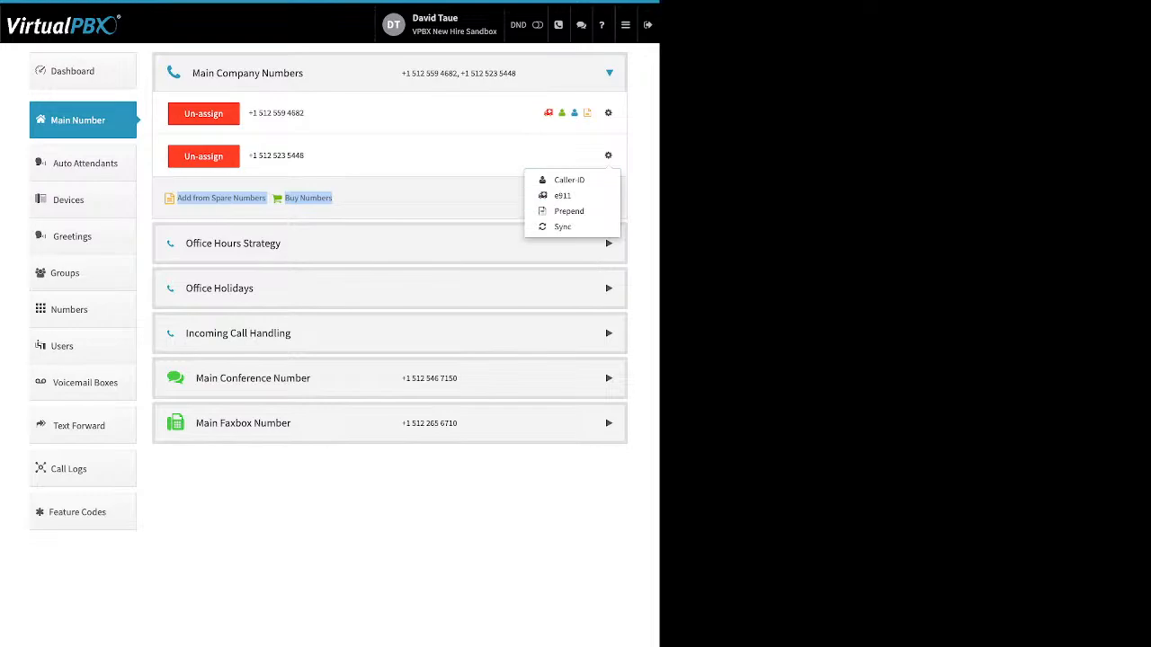
{"action": "left_click", "coordinate": [472, 180]}
Expand Office Hours Strategy and examine the custom hours, opening Monday's start and end time lists
{"action": "left_click", "coordinate": [609, 244]}
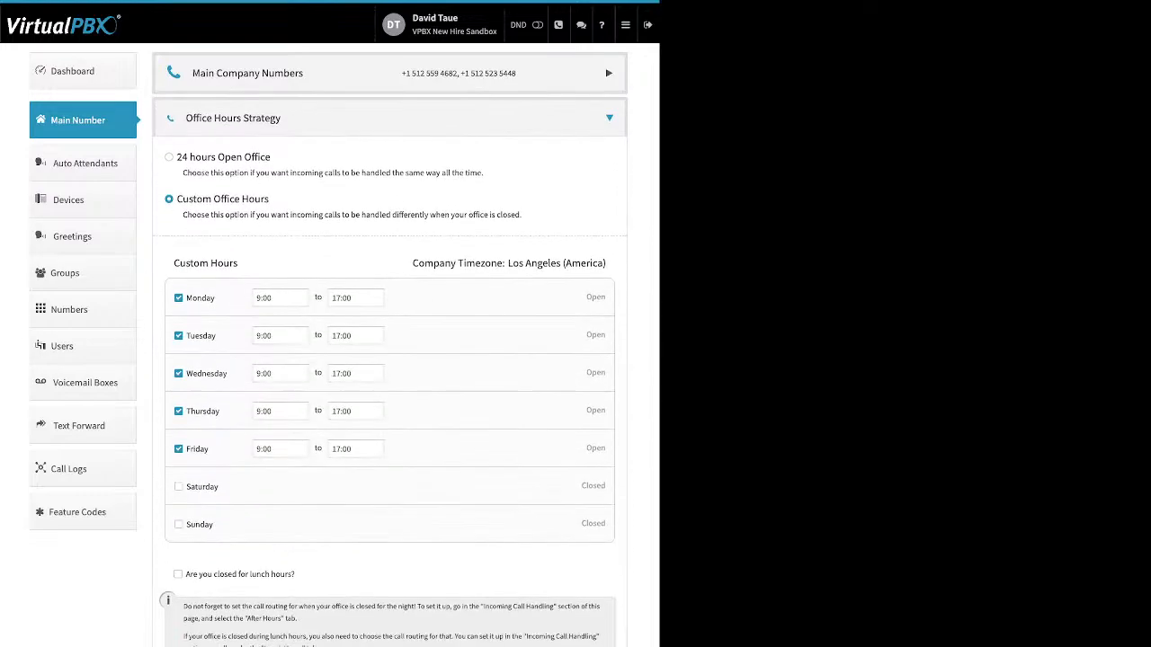
{"action": "left_click_drag", "start_coordinate": [270, 157], "coordinate": [189, 158]}
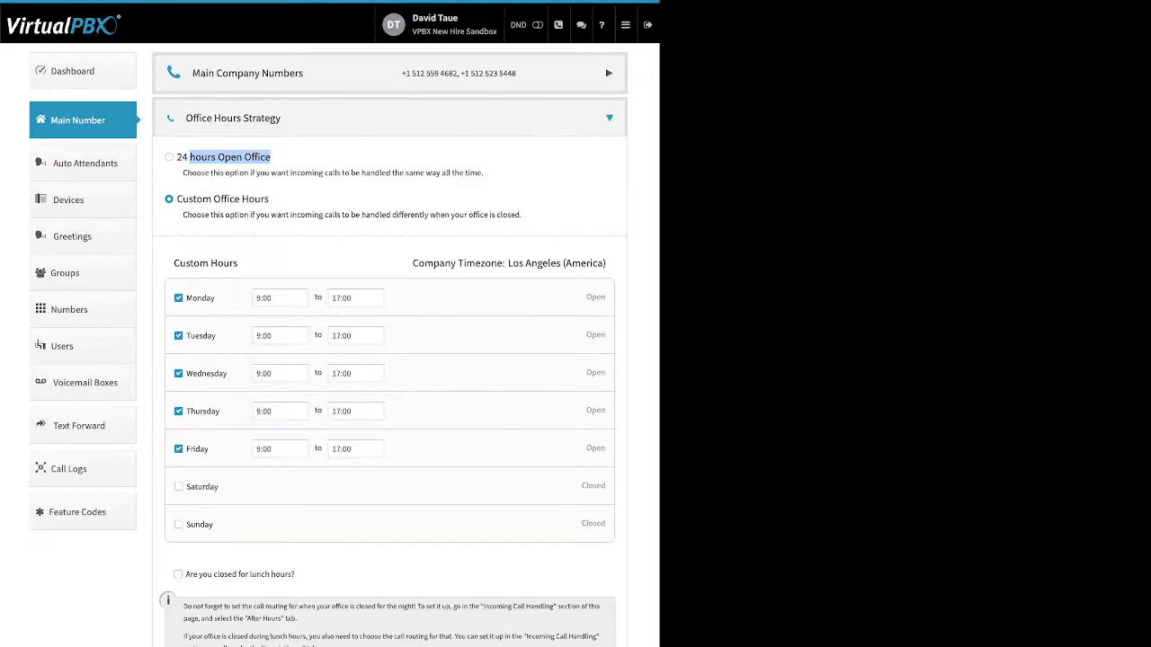
{"action": "left_click_drag", "start_coordinate": [269, 198], "coordinate": [202, 198]}
{"action": "left_click_drag", "start_coordinate": [216, 297], "coordinate": [192, 297]}
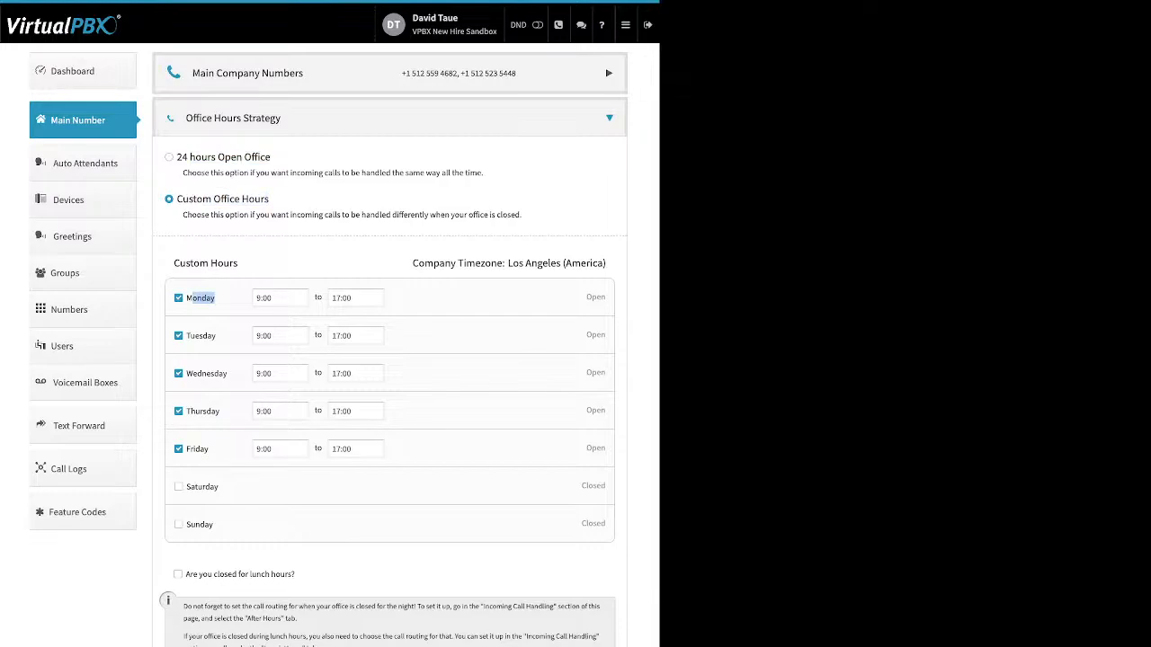
{"action": "left_click", "coordinate": [274, 297]}
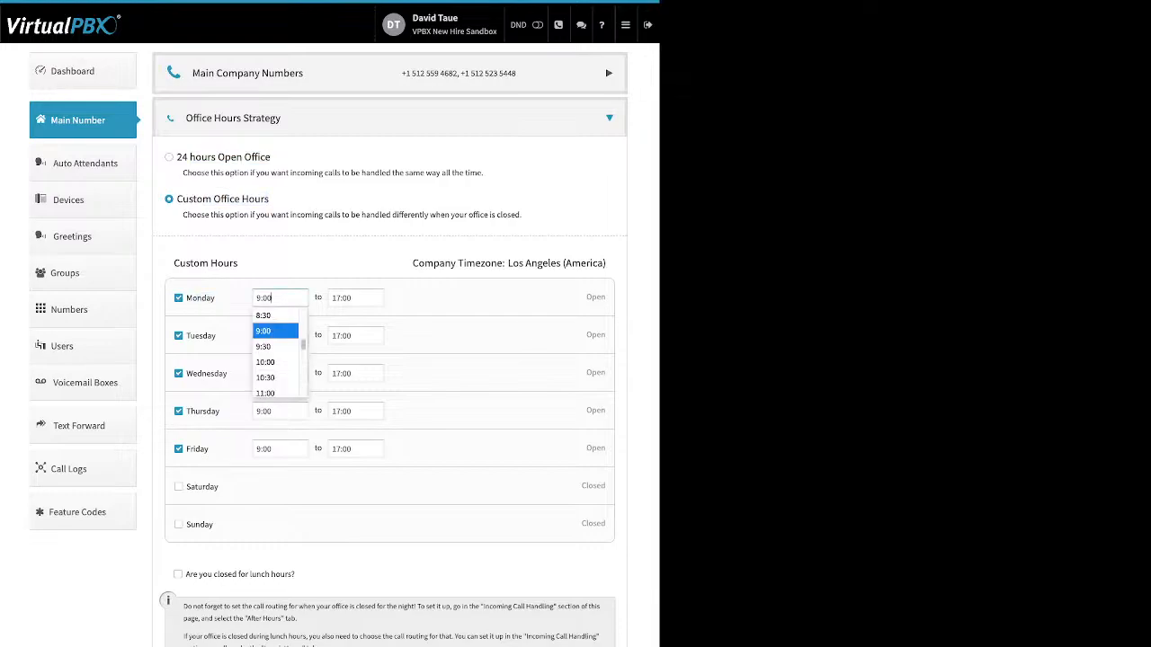
{"action": "left_click", "coordinate": [355, 297]}
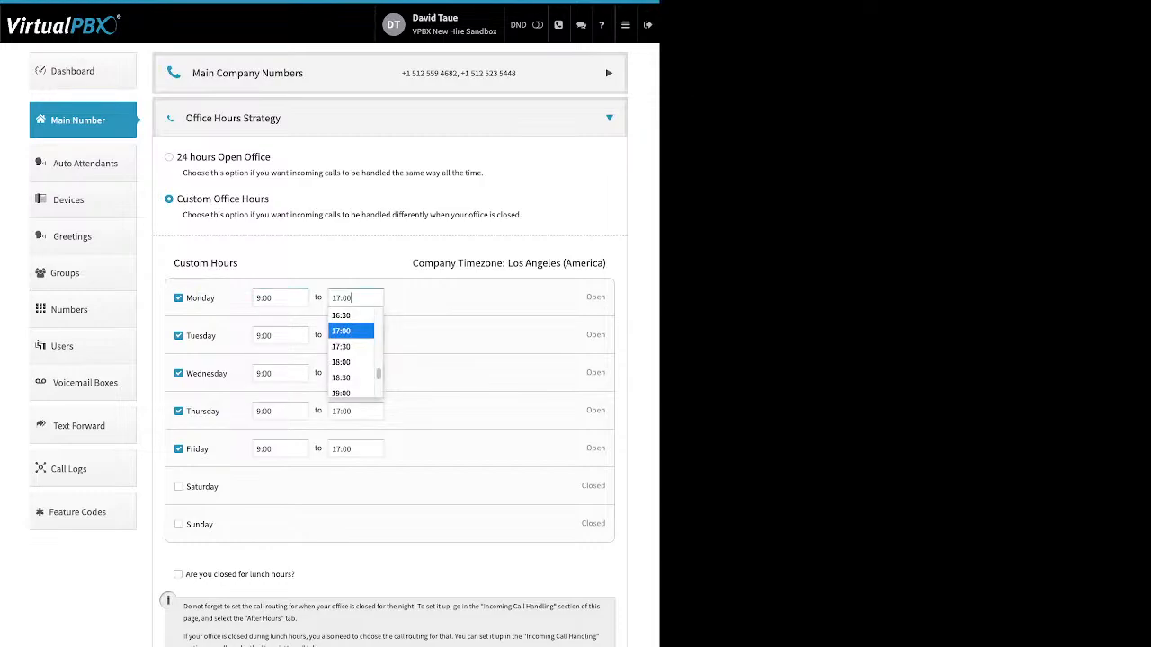
Close the time list and enable closing for lunch hours in the custom office hours
{"action": "key", "text": "Escape"}
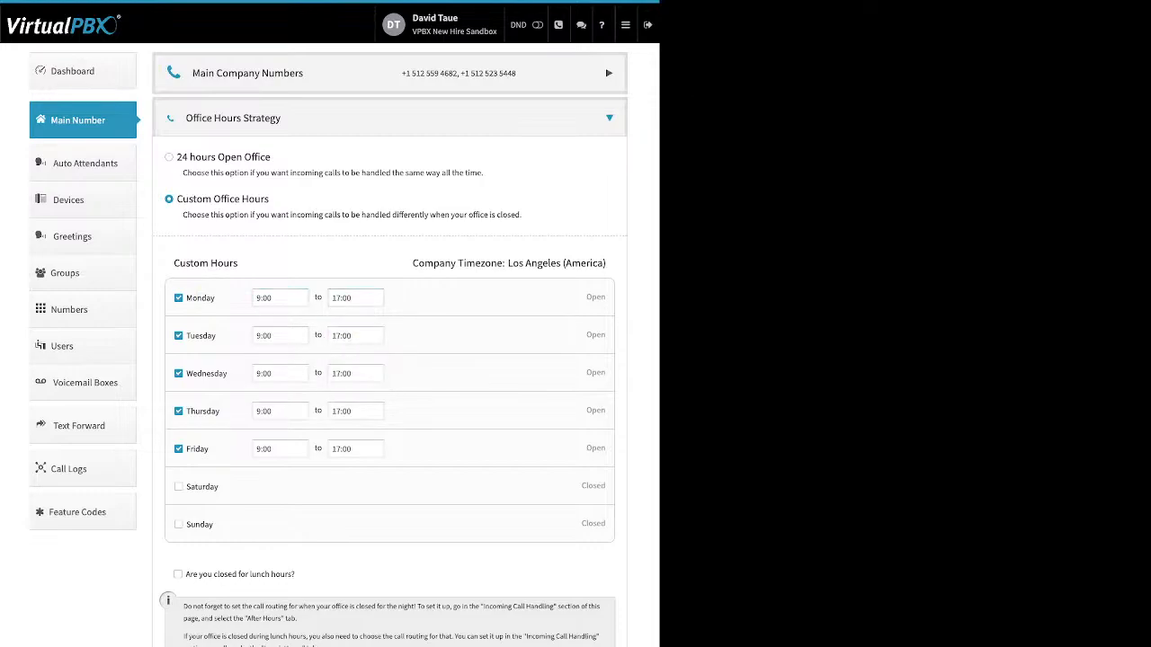
{"action": "left_click_drag", "start_coordinate": [295, 574], "coordinate": [185, 573]}
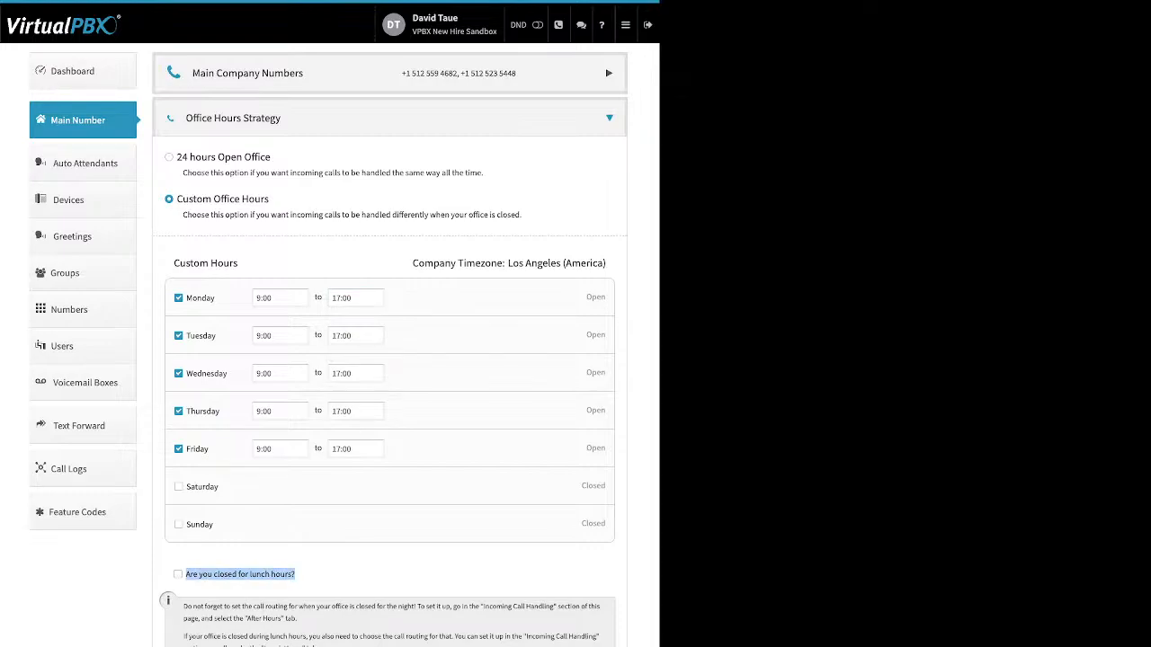
{"action": "left_click", "coordinate": [178, 574]}
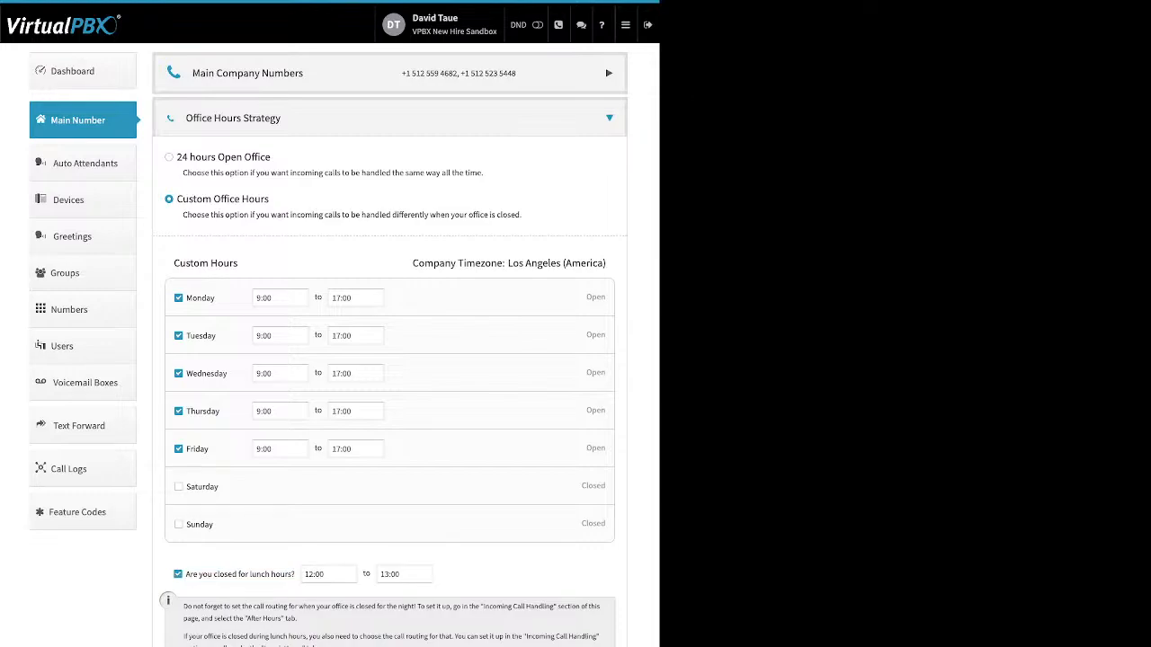
{"action": "key", "text": "space"}
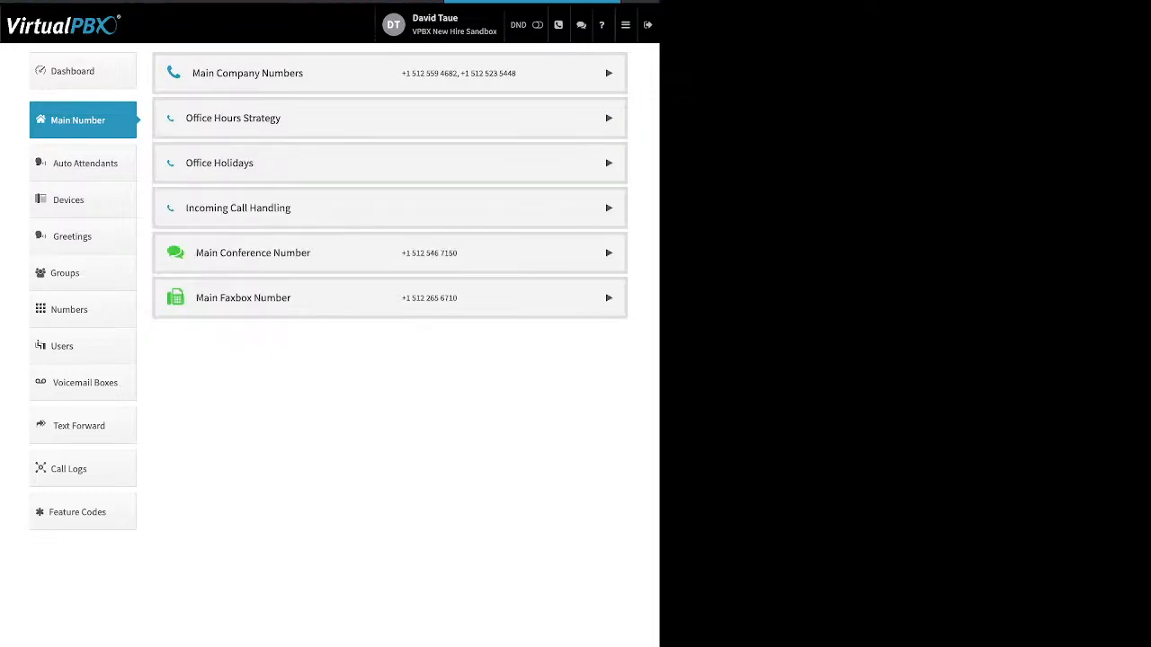
Open Office Holidays and view the Add Holiday options without adding one
{"action": "left_click", "coordinate": [389, 163]}
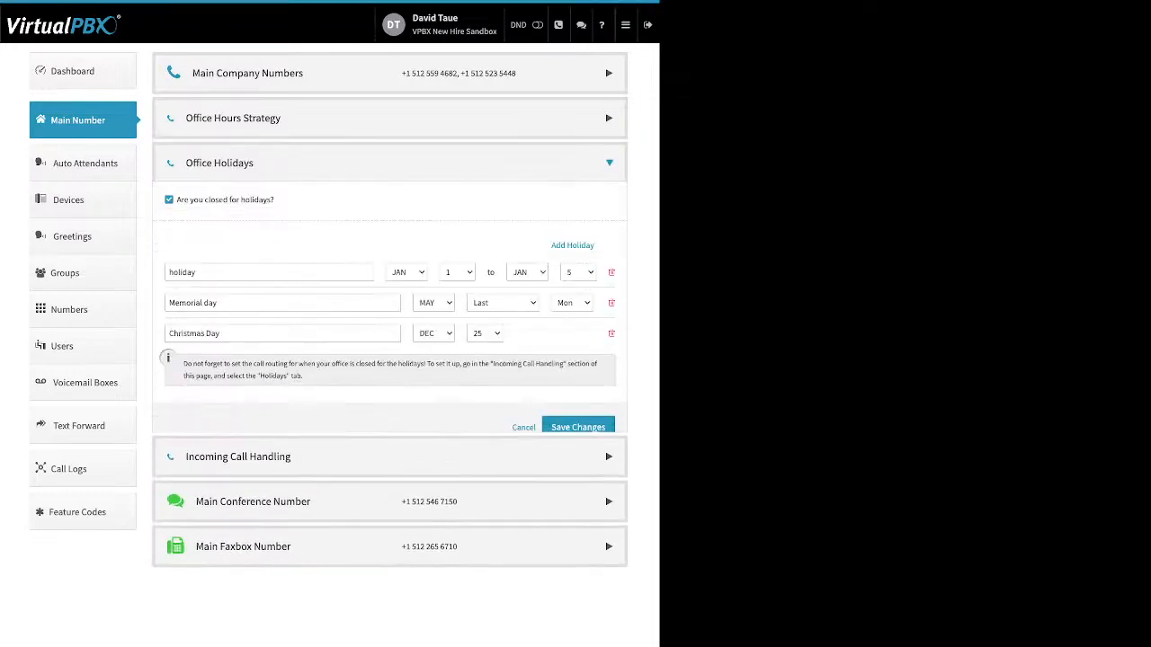
{"action": "left_click_drag", "start_coordinate": [275, 200], "coordinate": [177, 200]}
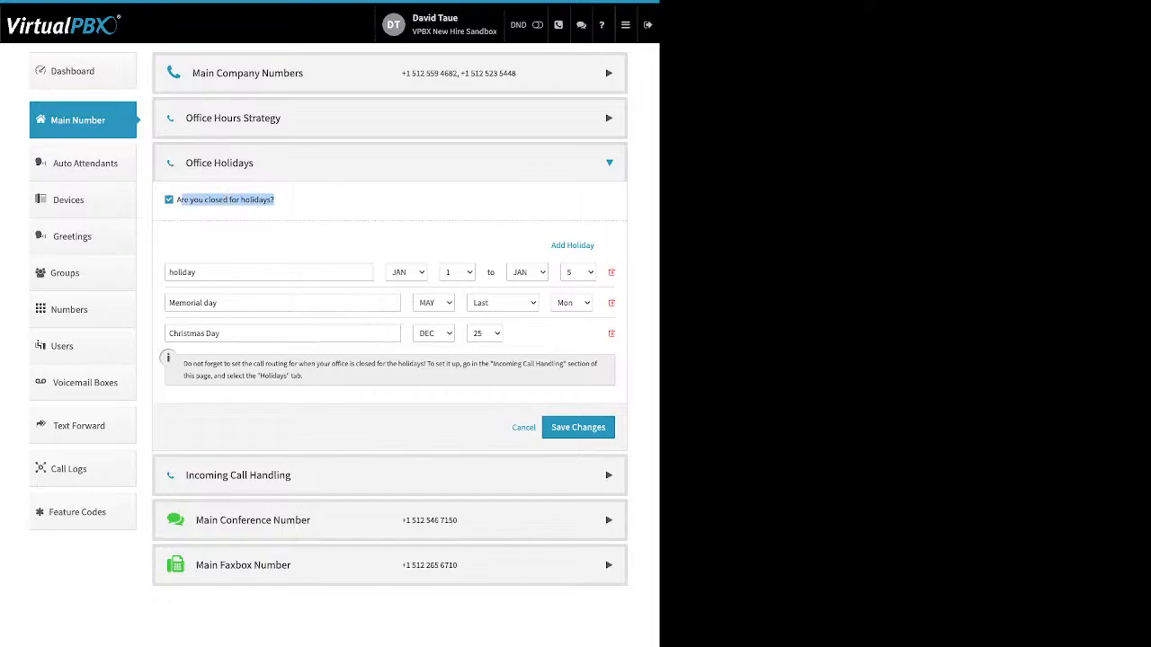
{"action": "left_click", "coordinate": [183, 201]}
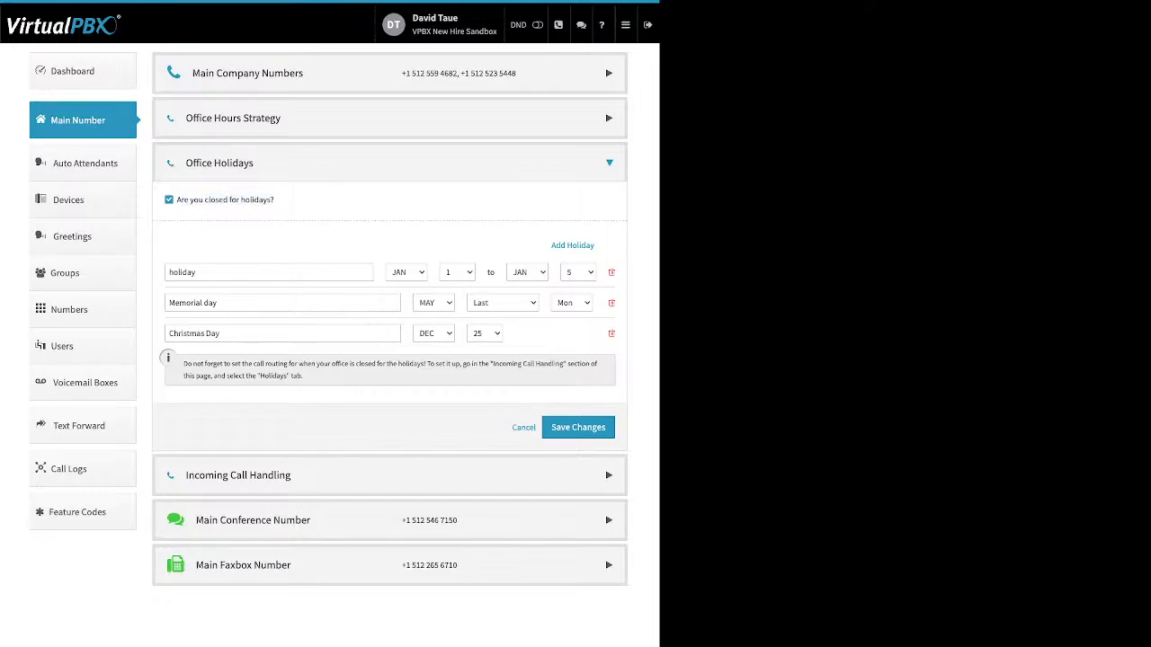
{"action": "left_click", "coordinate": [573, 245]}
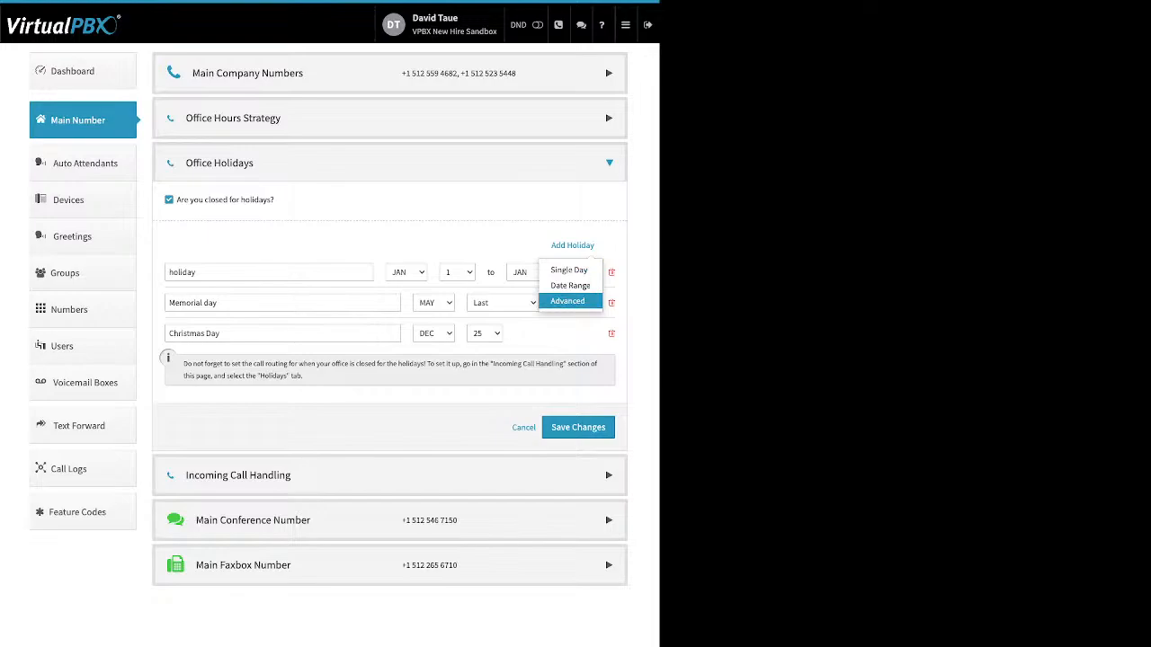
{"action": "key", "text": "Escape"}
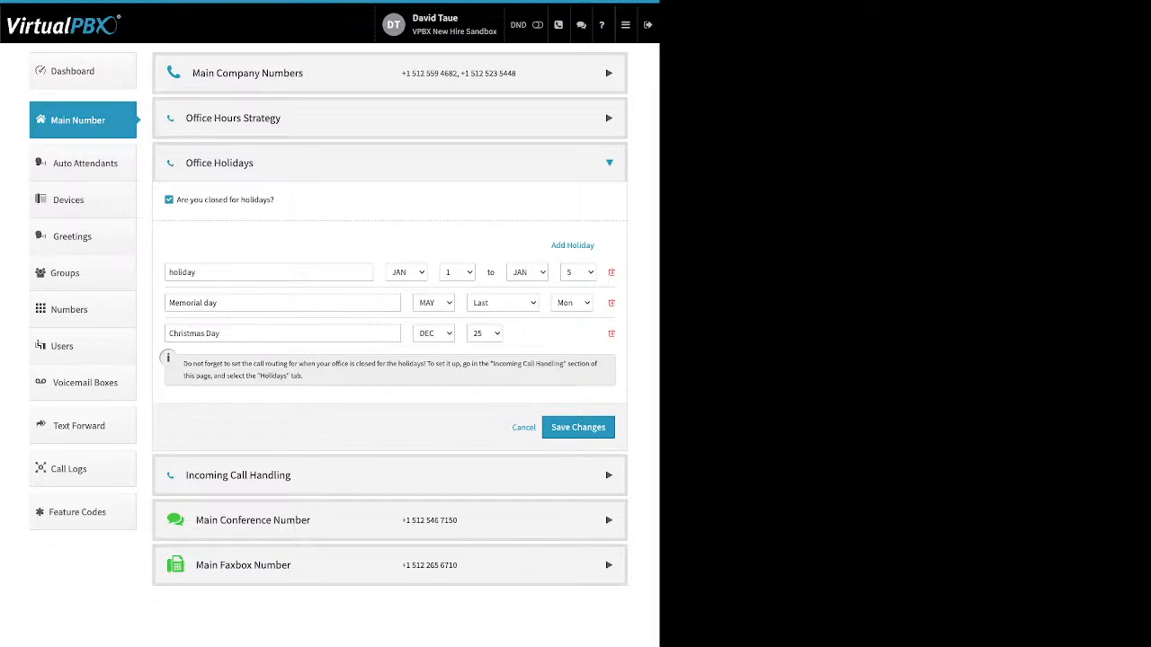
Examine the names of the listed holidays in Office Holidays
{"action": "key", "text": "ctrl+a"}
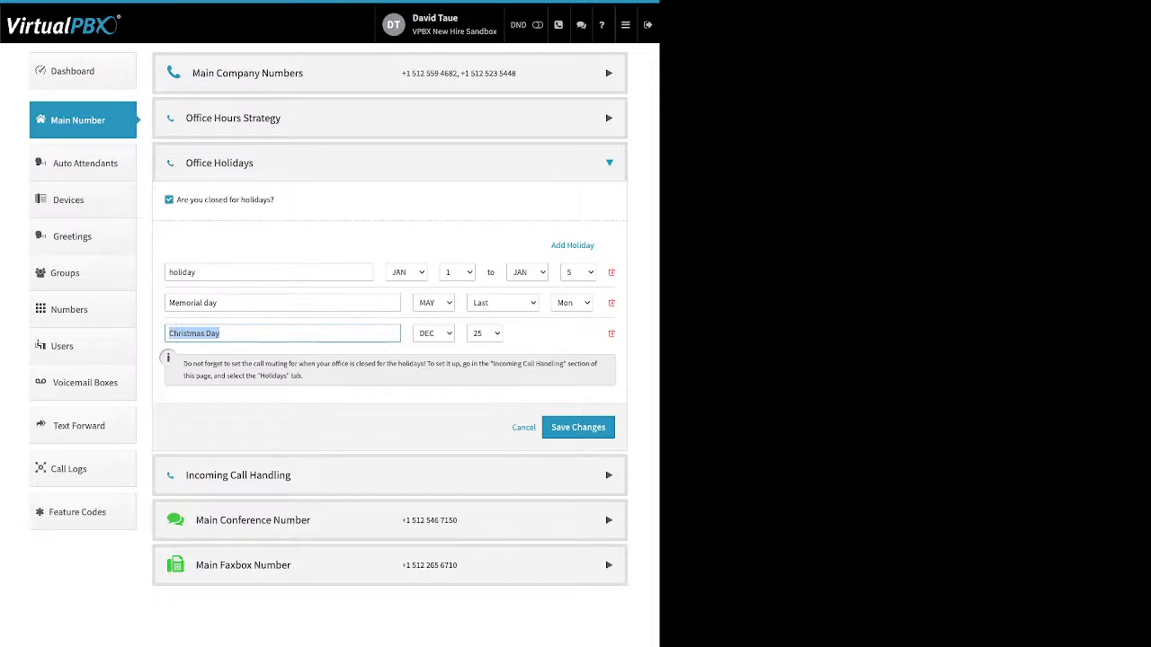
{"action": "left_click", "coordinate": [218, 303]}
{"action": "double_click", "coordinate": [183, 273]}
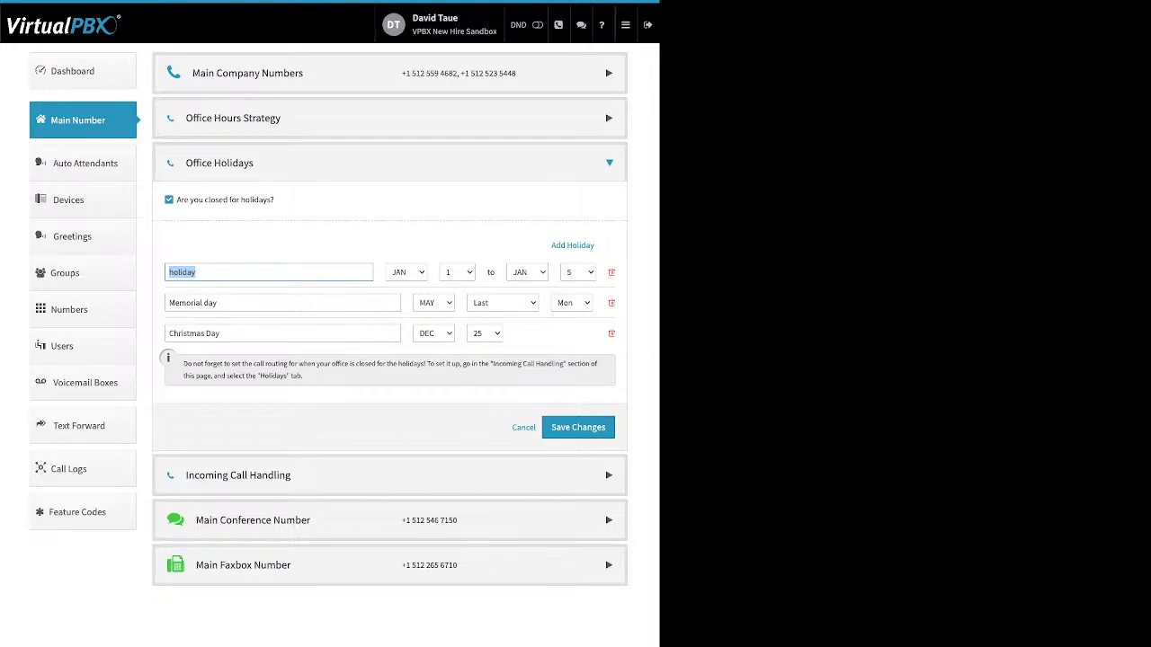
{"action": "left_click", "coordinate": [221, 334]}
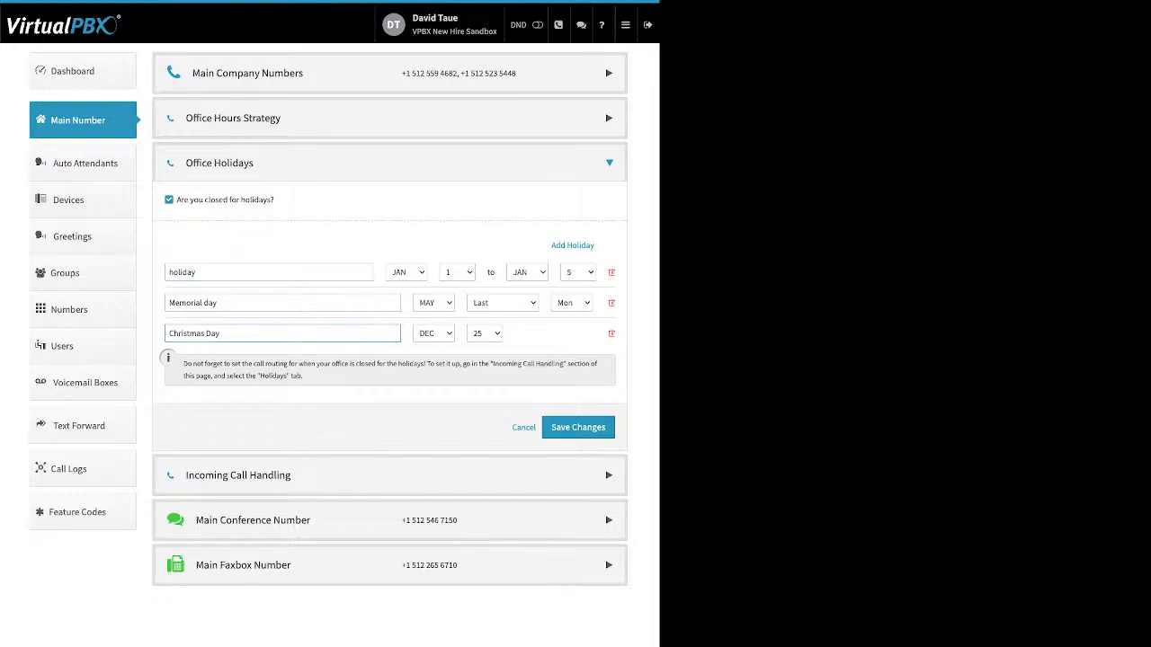
{"action": "key", "text": "shift+Tab"}
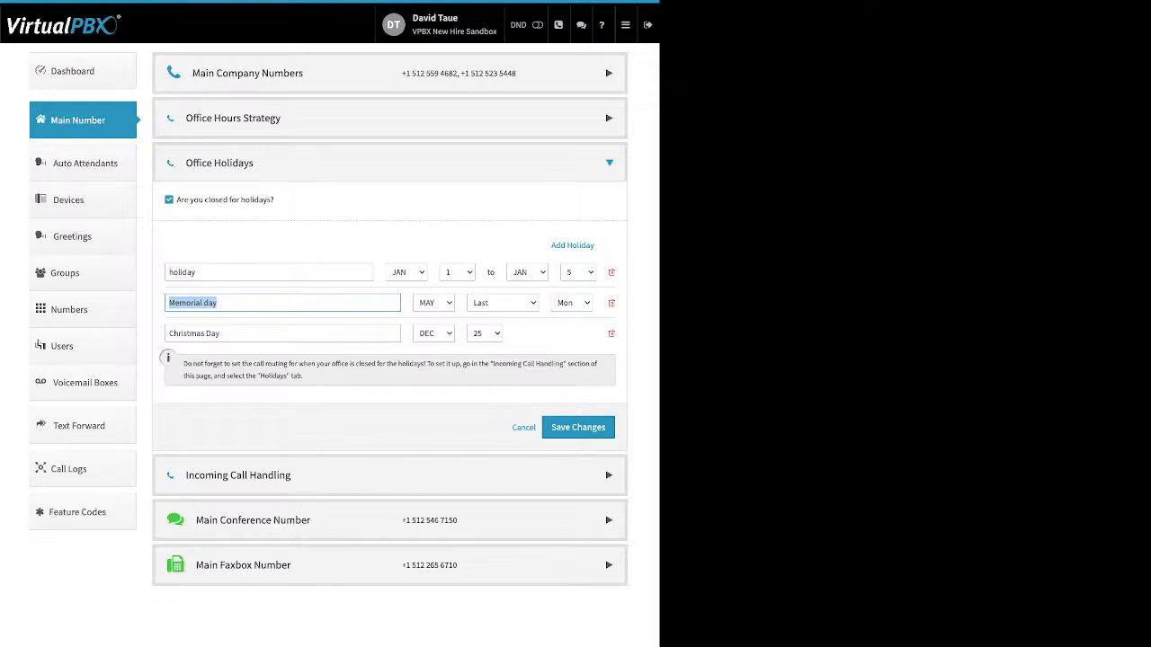
{"action": "left_click", "coordinate": [216, 303]}
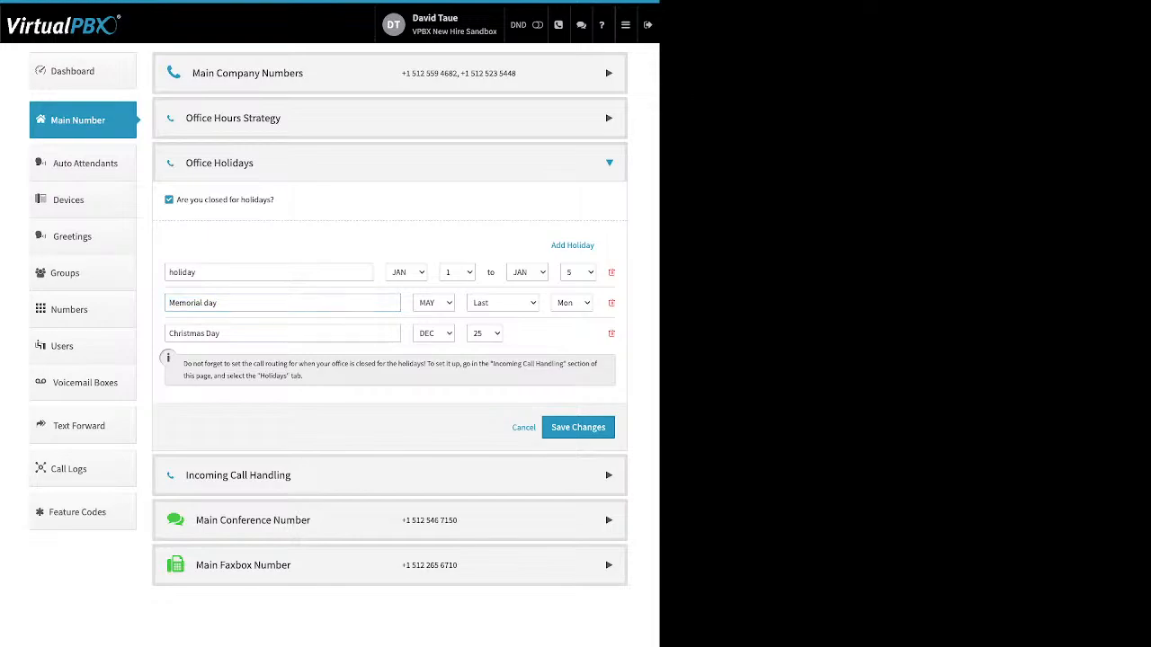
Open Incoming Call Handling and view the After Hours and Holidays routing tabs
{"action": "left_click", "coordinate": [238, 475]}
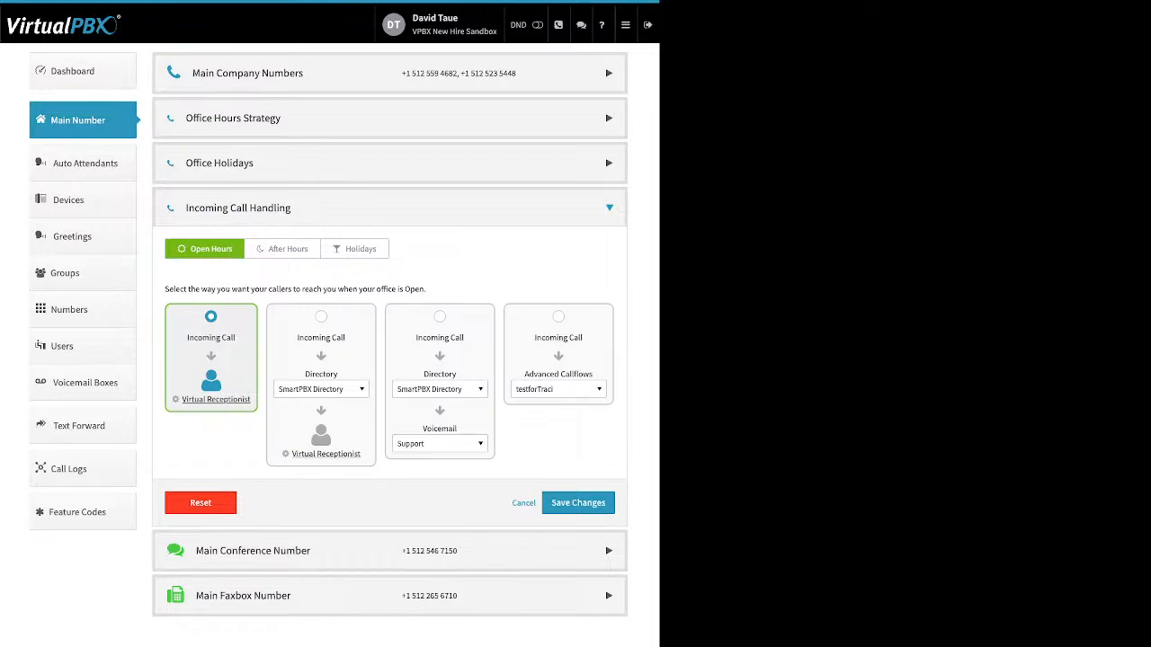
{"action": "left_click", "coordinate": [282, 249]}
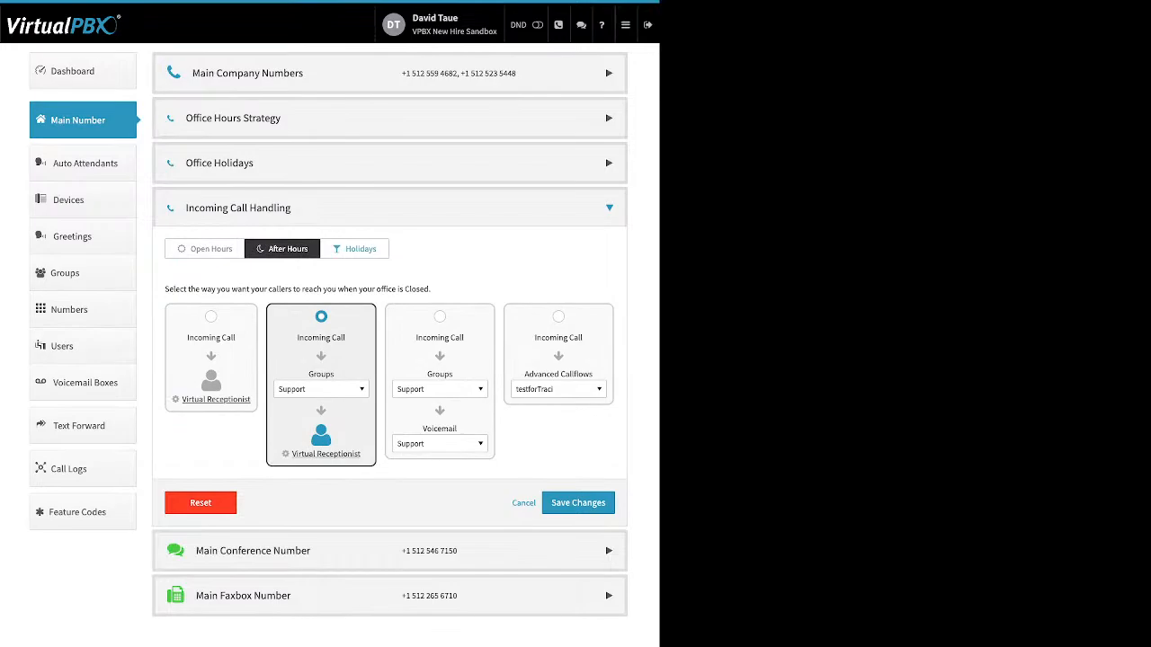
{"action": "left_click", "coordinate": [355, 248]}
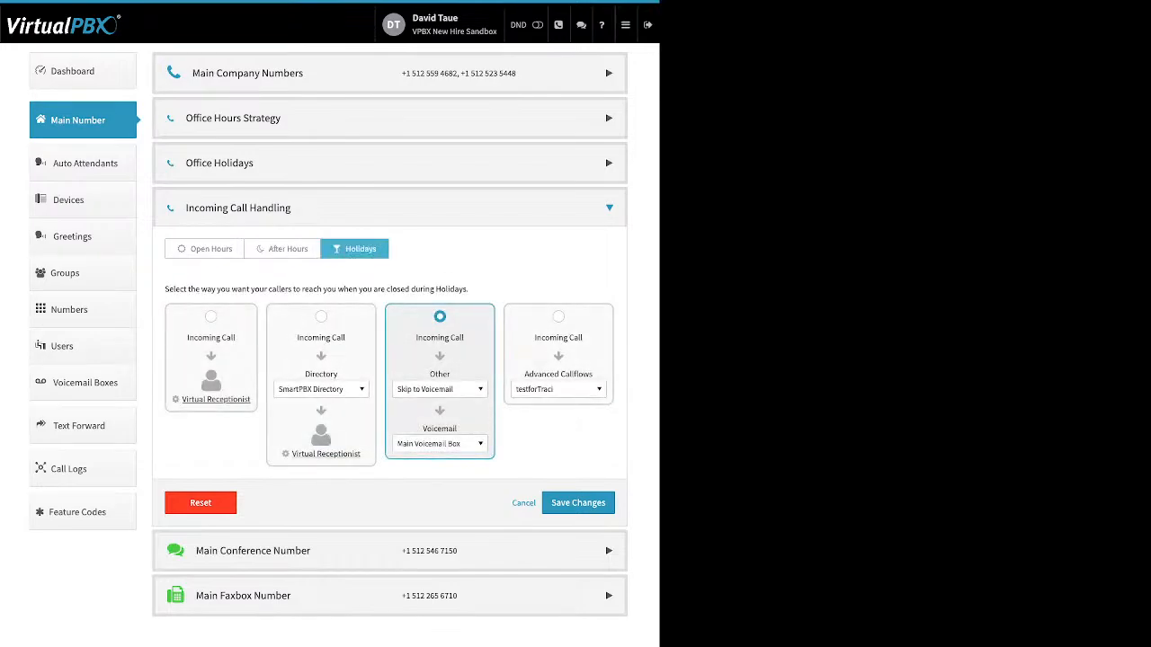
Open the Open Hours Virtual Receptionist settings and add a new Main Menu route
{"action": "left_click", "coordinate": [204, 249]}
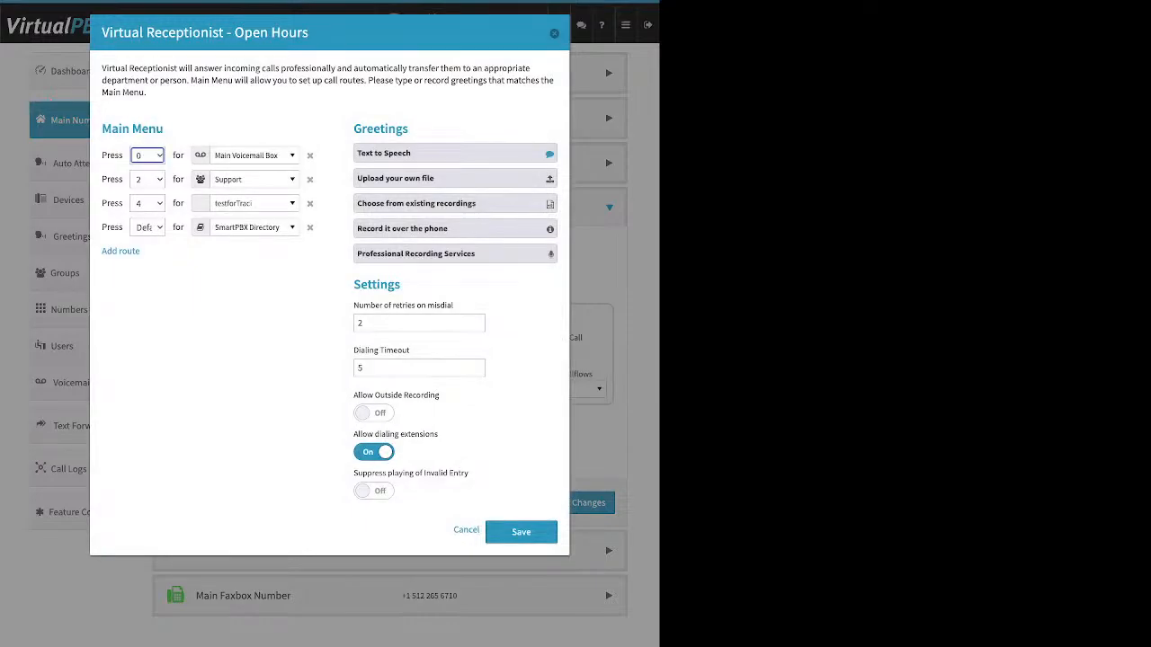
{"action": "left_click_drag", "start_coordinate": [163, 128], "coordinate": [102, 129]}
{"action": "key", "text": "Return"}
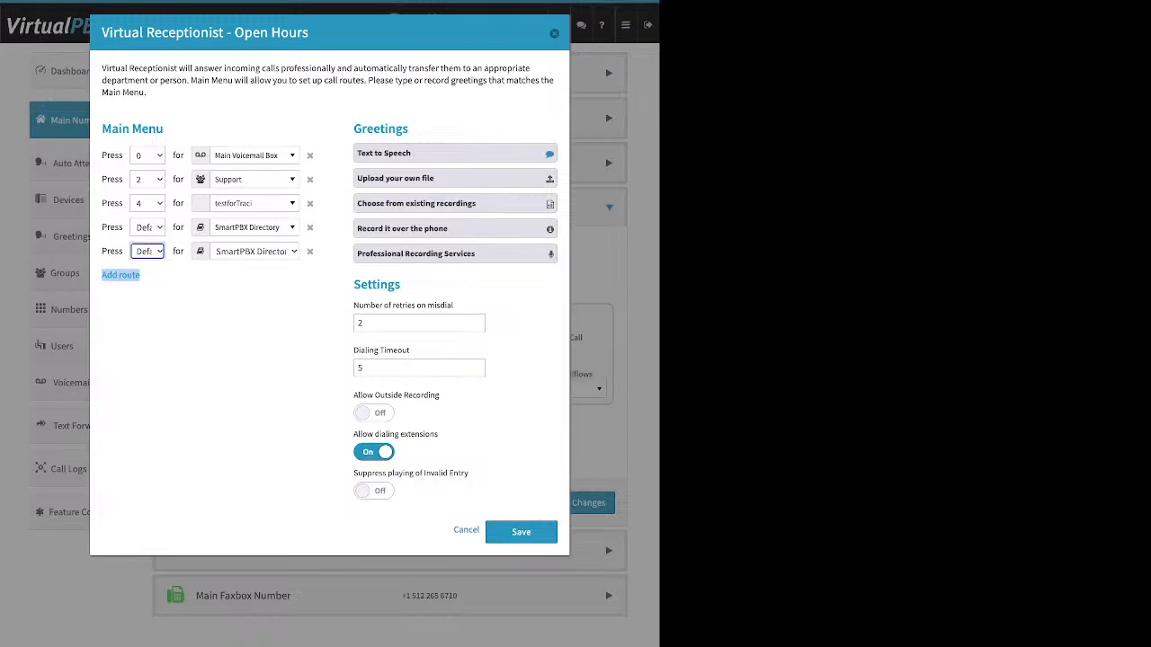
Browse the destination choices for key 0 and delete the newly added route
{"action": "left_click", "coordinate": [247, 156]}
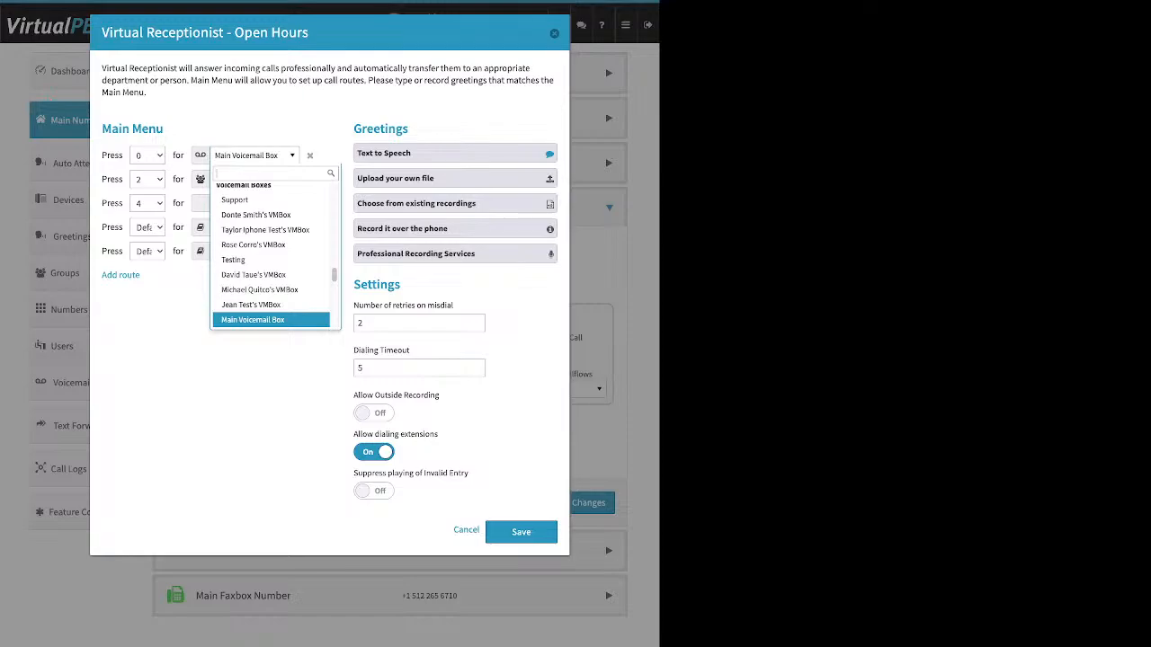
{"action": "scroll", "coordinate": [270, 229], "scroll_direction": "up", "scroll_amount": 8}
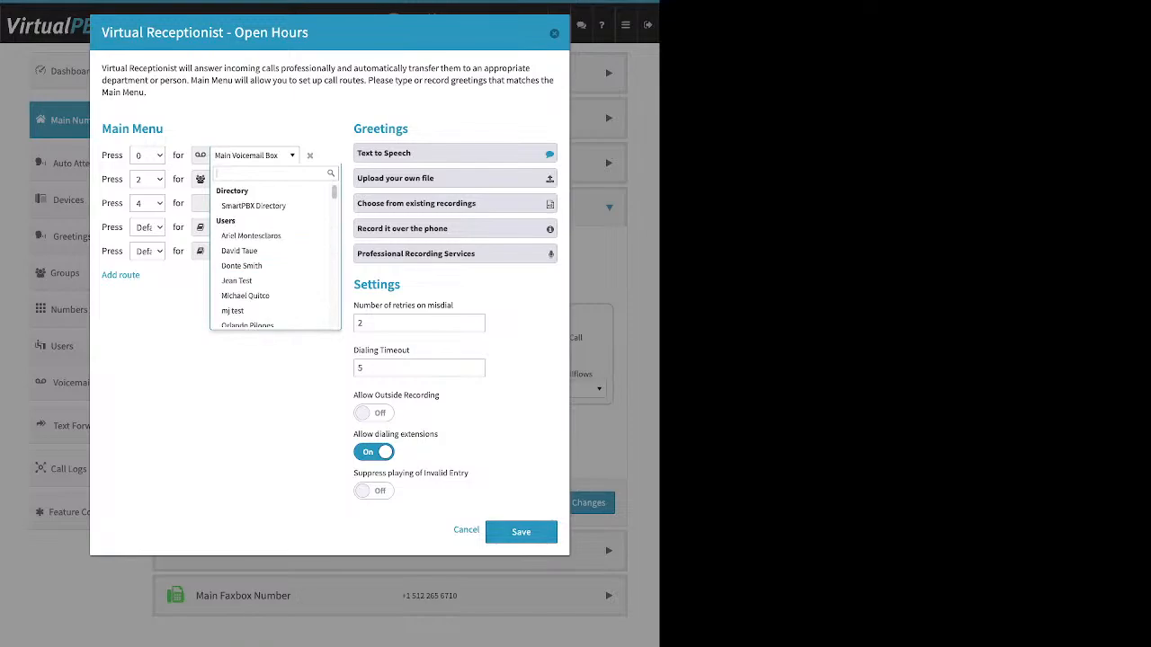
{"action": "key", "text": "Escape"}
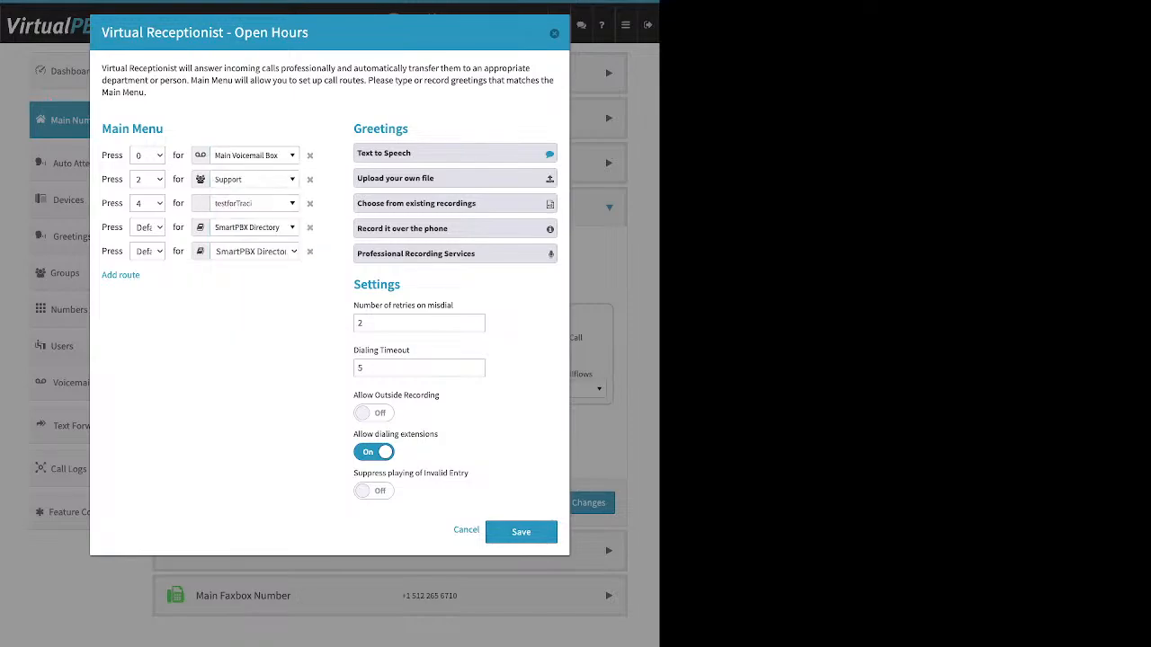
{"action": "left_click", "coordinate": [309, 250]}
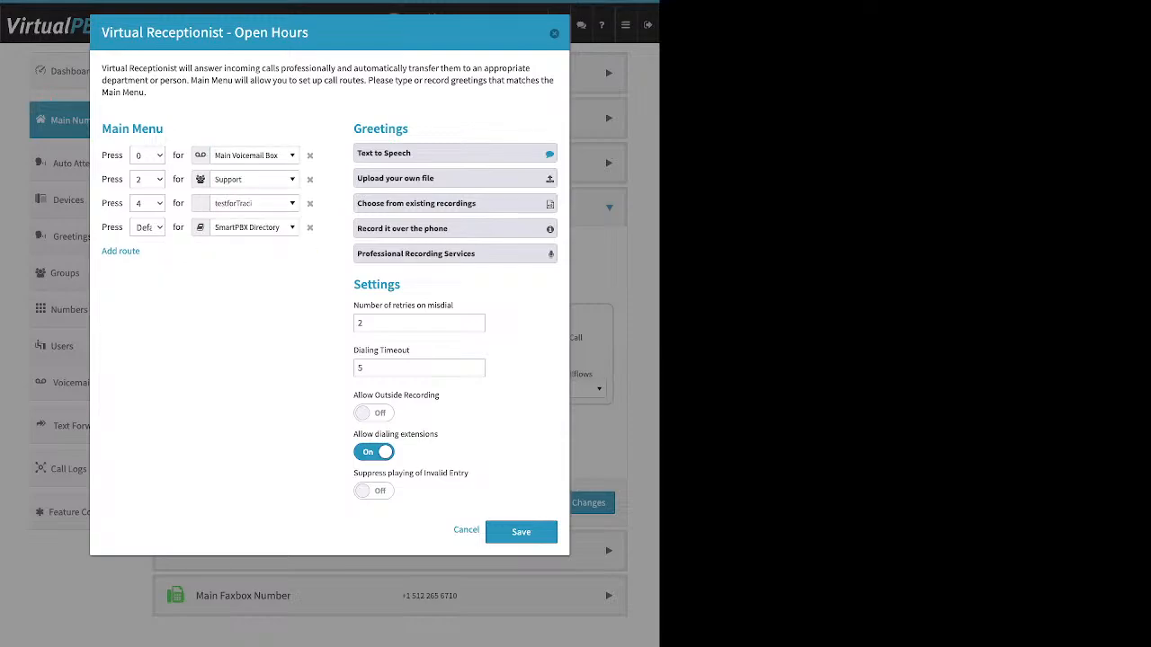
Expand each greeting option in turn: Text to Speech, Upload your own file, existing recordings, and Record it over the phone
{"action": "left_click_drag", "start_coordinate": [409, 128], "coordinate": [362, 129]}
{"action": "left_click", "coordinate": [419, 154]}
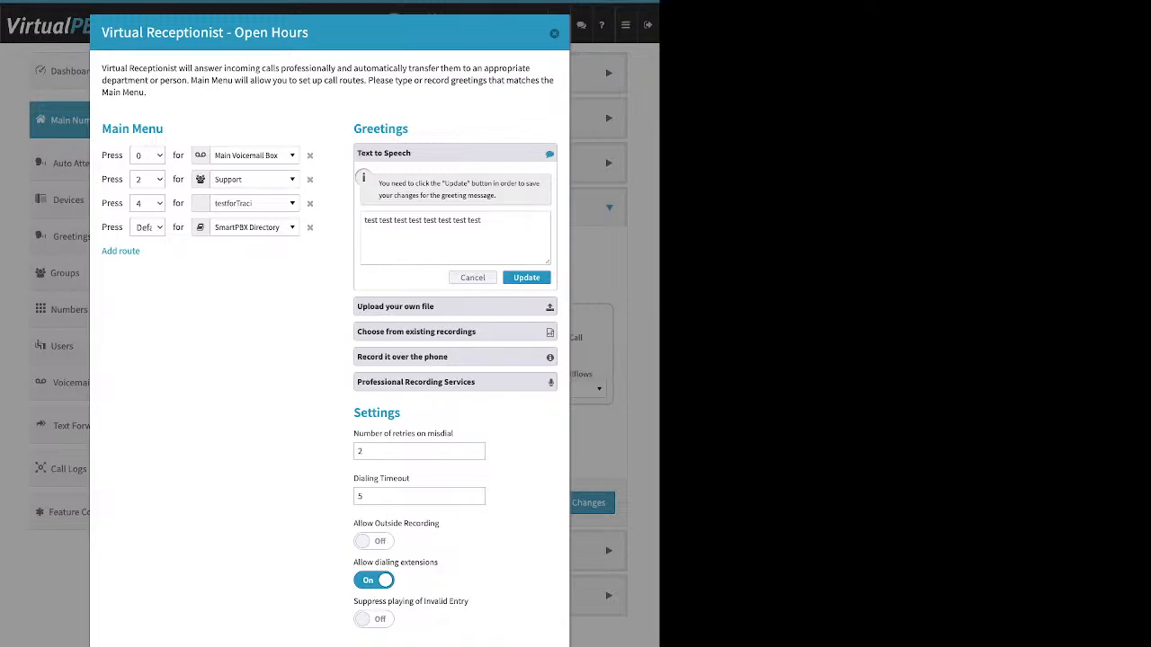
{"action": "left_click", "coordinate": [482, 221]}
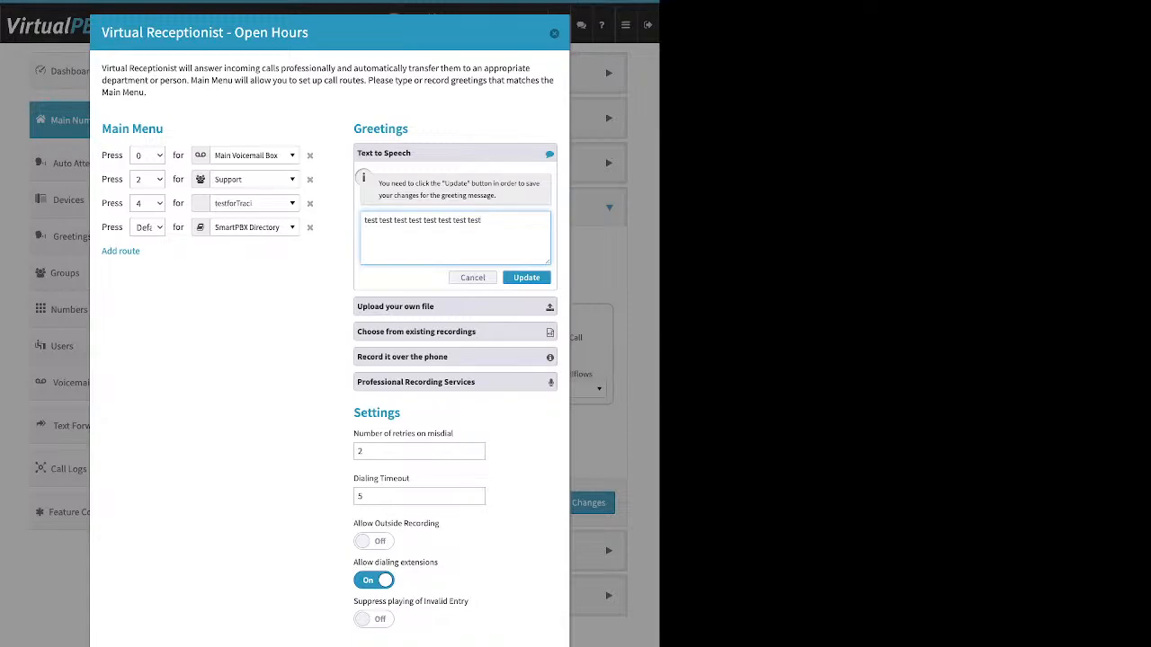
{"action": "left_click", "coordinate": [455, 307]}
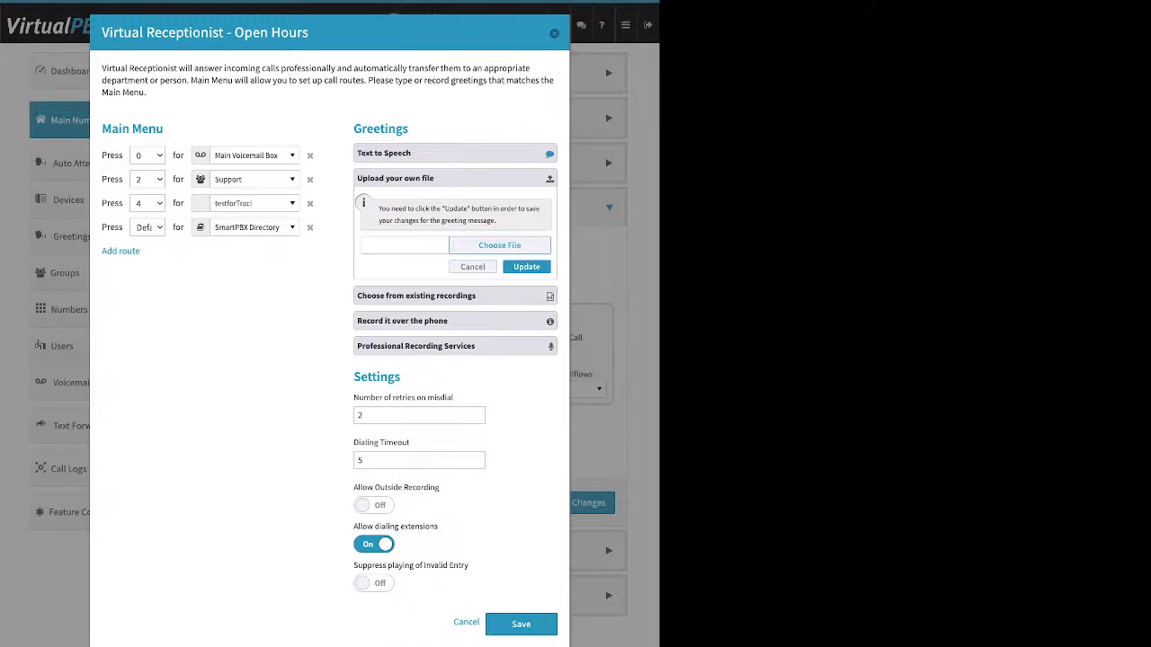
{"action": "left_click", "coordinate": [449, 296]}
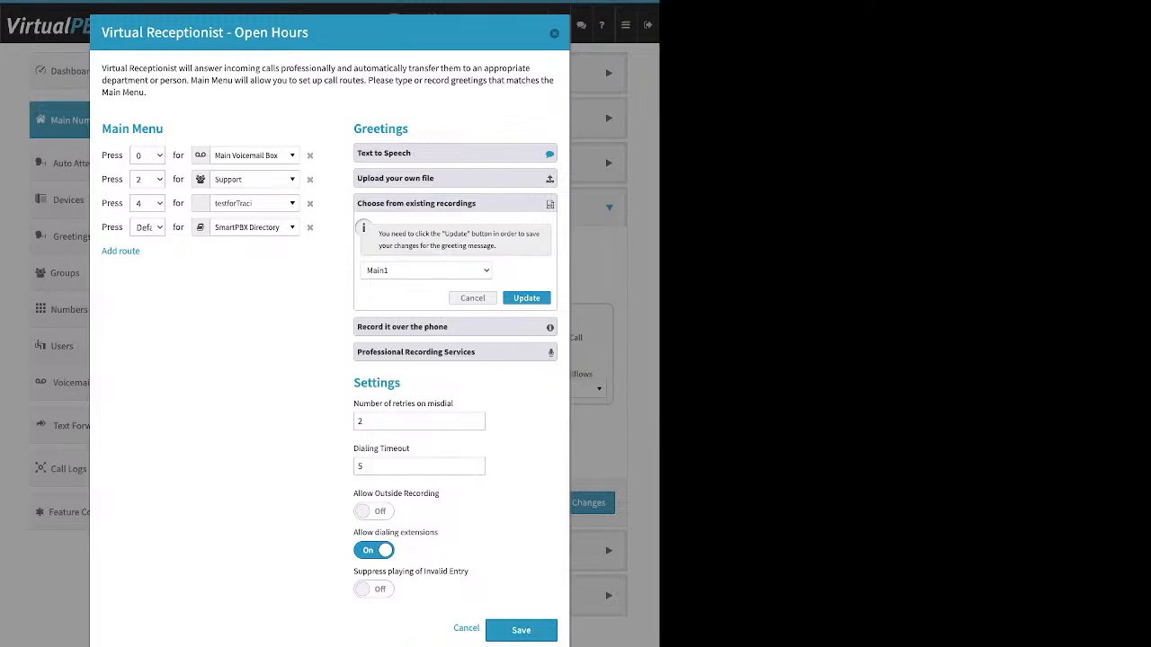
{"action": "left_click", "coordinate": [402, 327]}
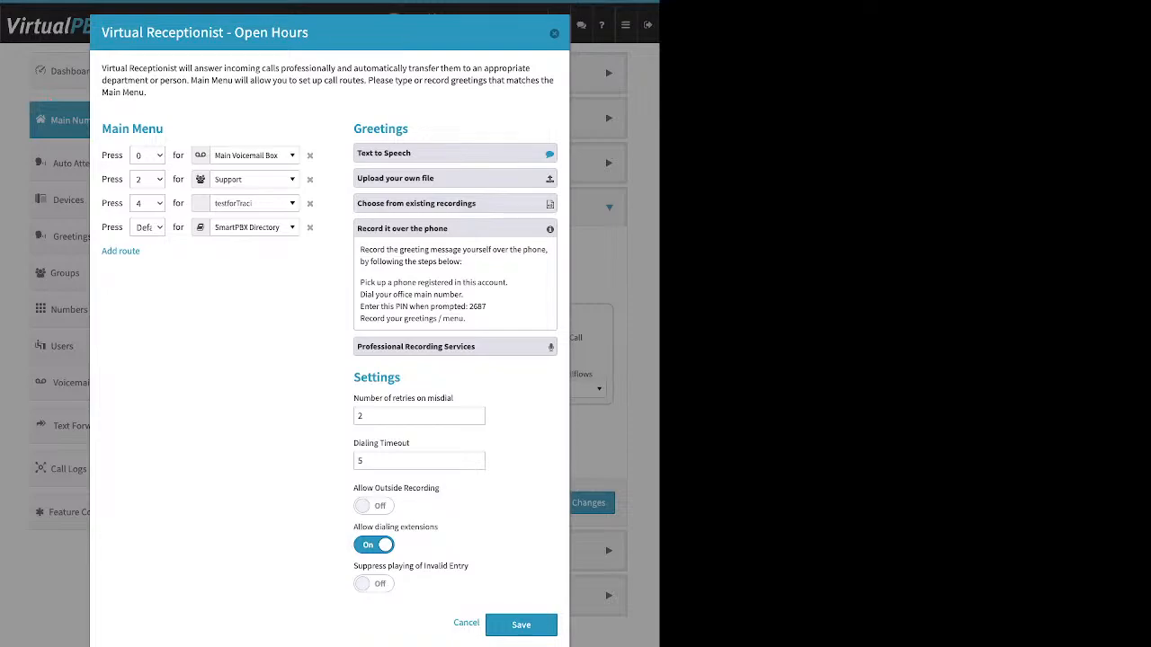
Review the phone recording instructions and turn on Allow Outside Recording
{"action": "triple_click", "coordinate": [433, 283]}
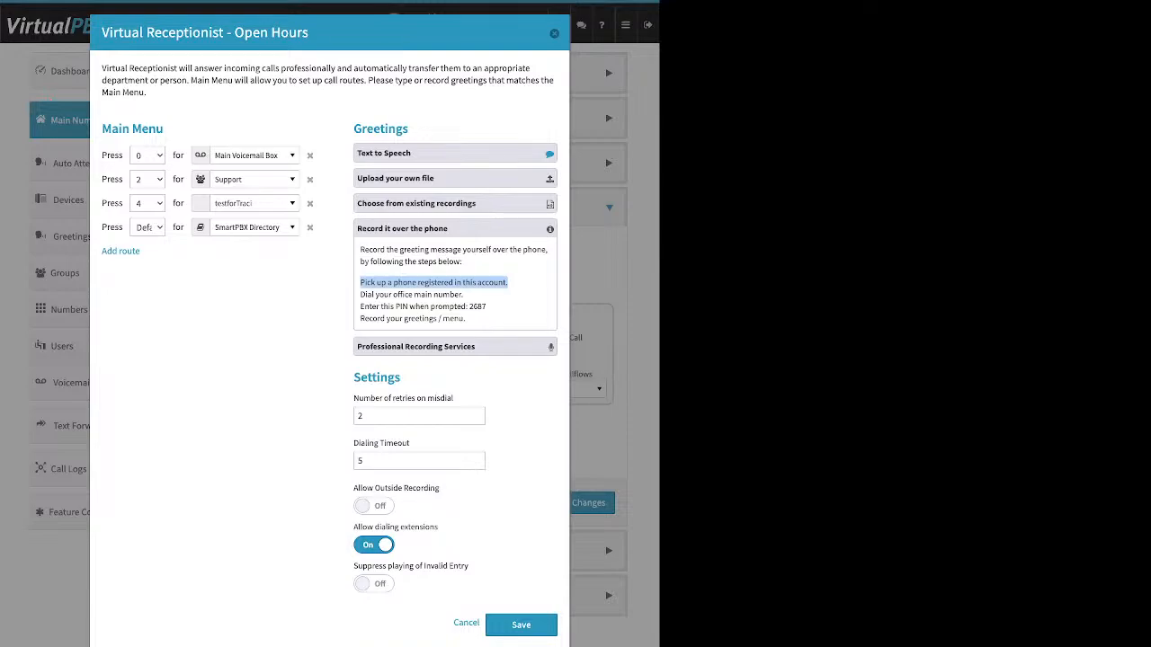
{"action": "left_click_drag", "start_coordinate": [401, 377], "coordinate": [353, 378]}
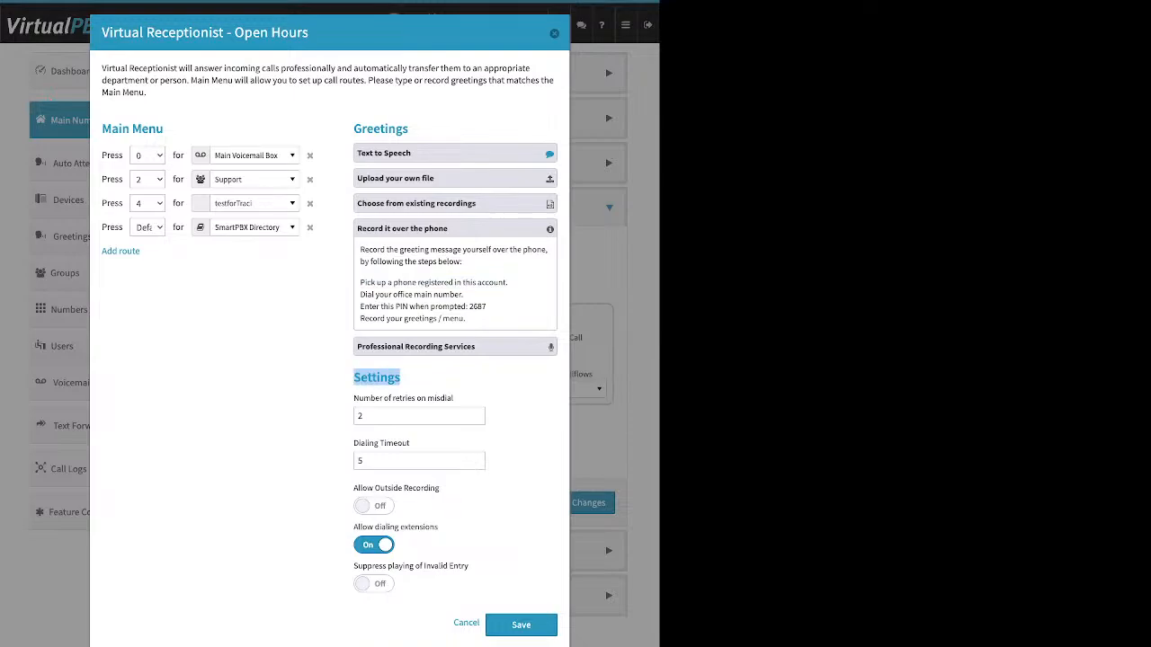
{"action": "left_click_drag", "start_coordinate": [439, 488], "coordinate": [354, 488]}
{"action": "left_click", "coordinate": [373, 505]}
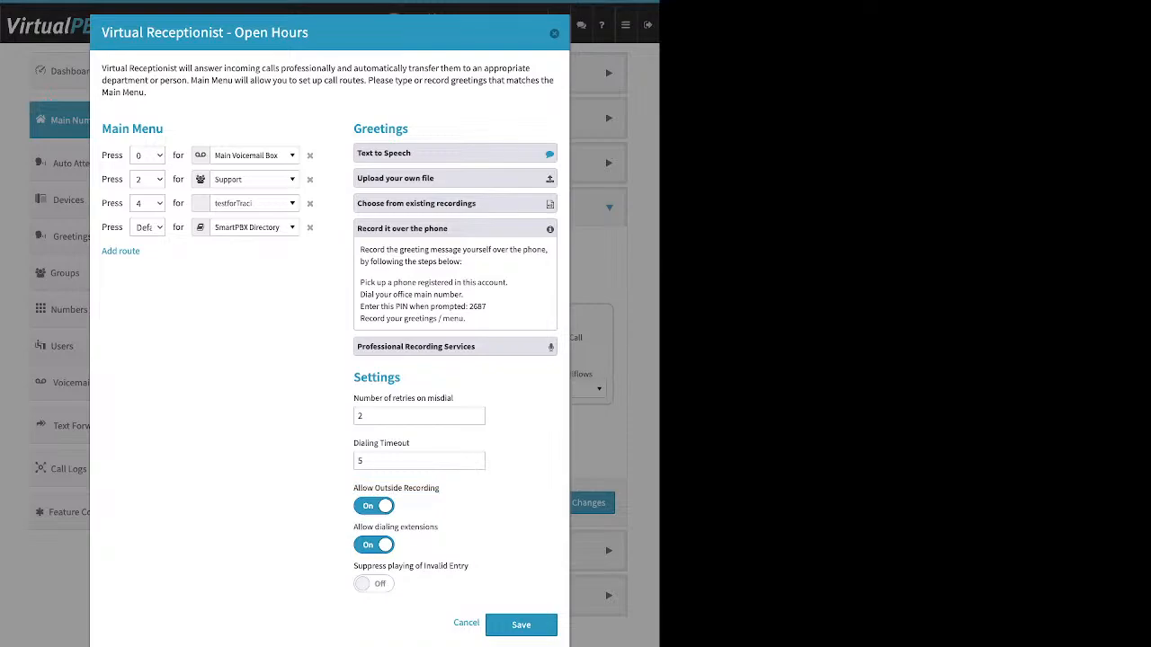
{"action": "left_click_drag", "start_coordinate": [487, 307], "coordinate": [468, 306]}
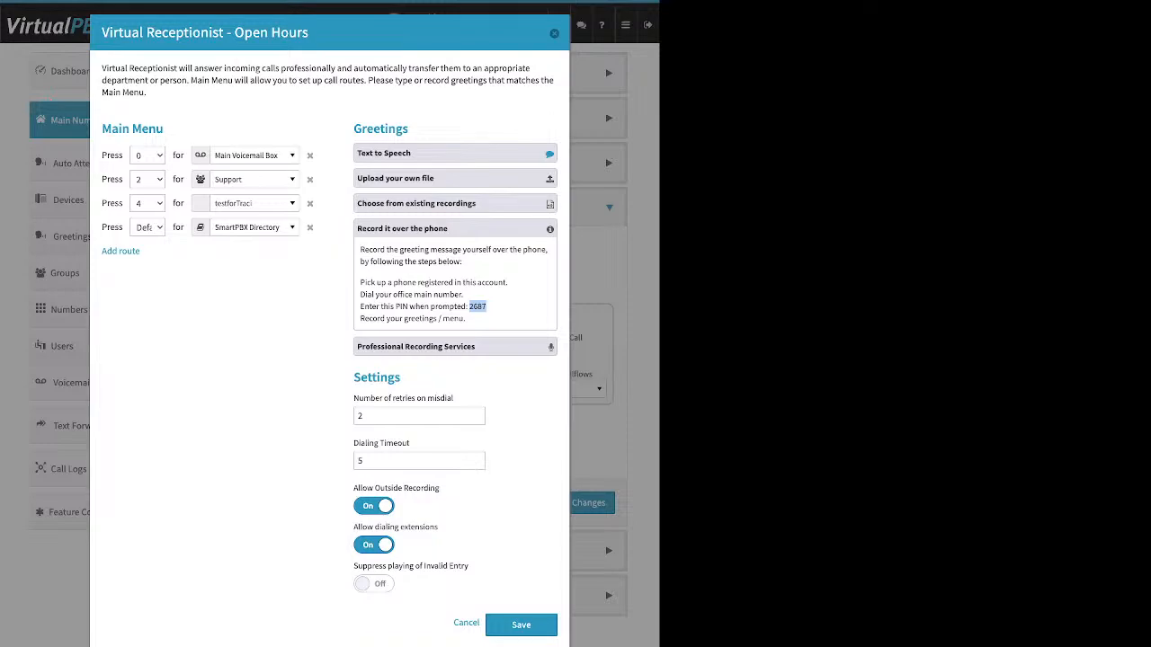
Expand the Professional Recording Services, Choose from existing recordings, and Upload your own file greeting panels in turn
{"action": "left_click", "coordinate": [455, 228]}
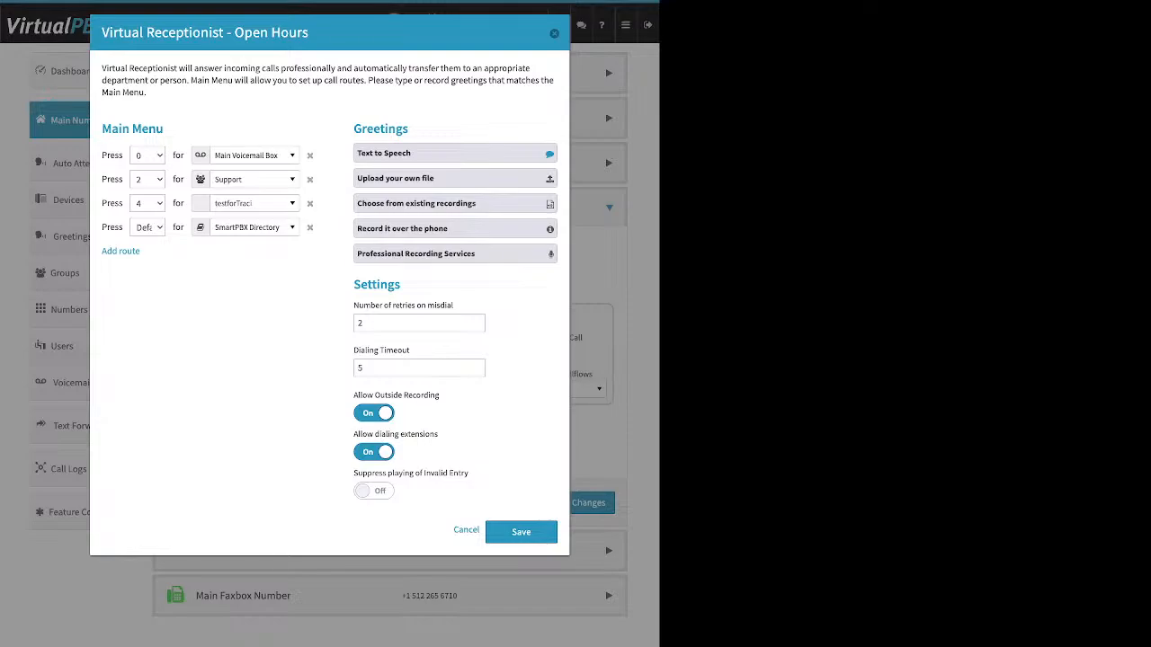
{"action": "left_click", "coordinate": [454, 253]}
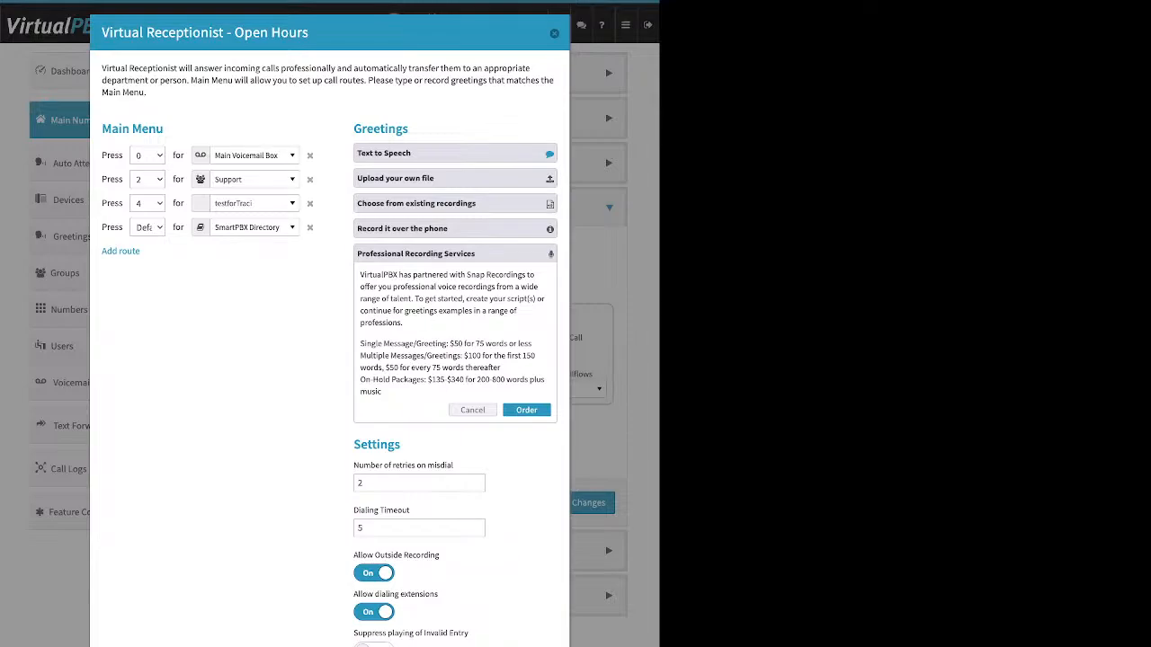
{"action": "left_click", "coordinate": [455, 204]}
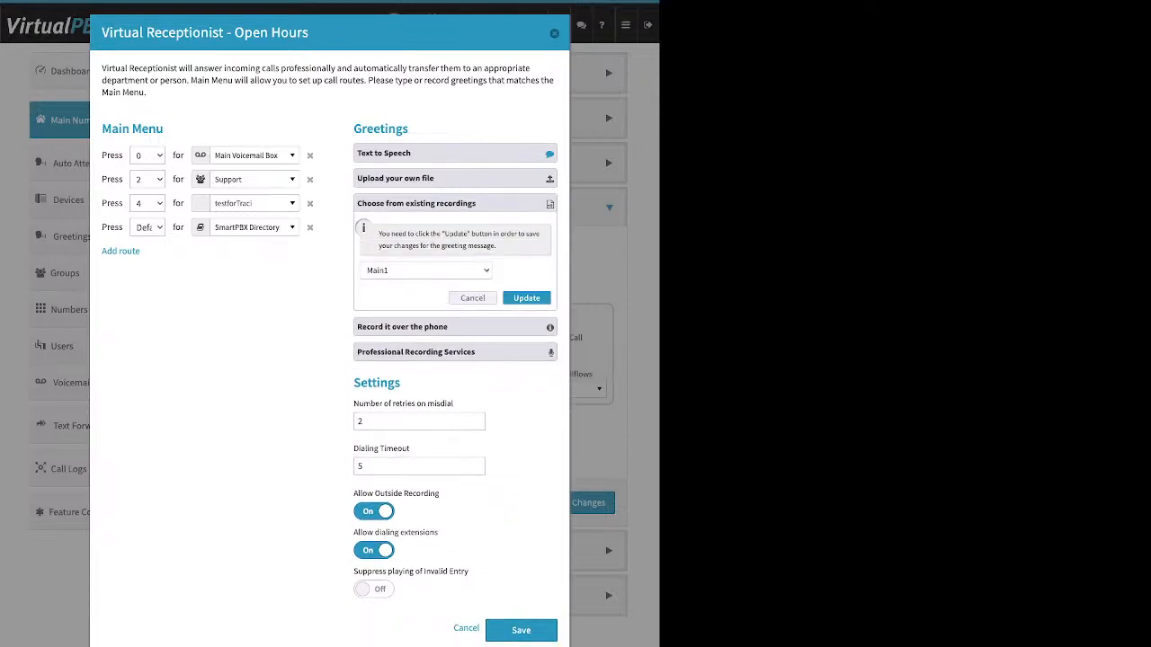
{"action": "left_click", "coordinate": [455, 179]}
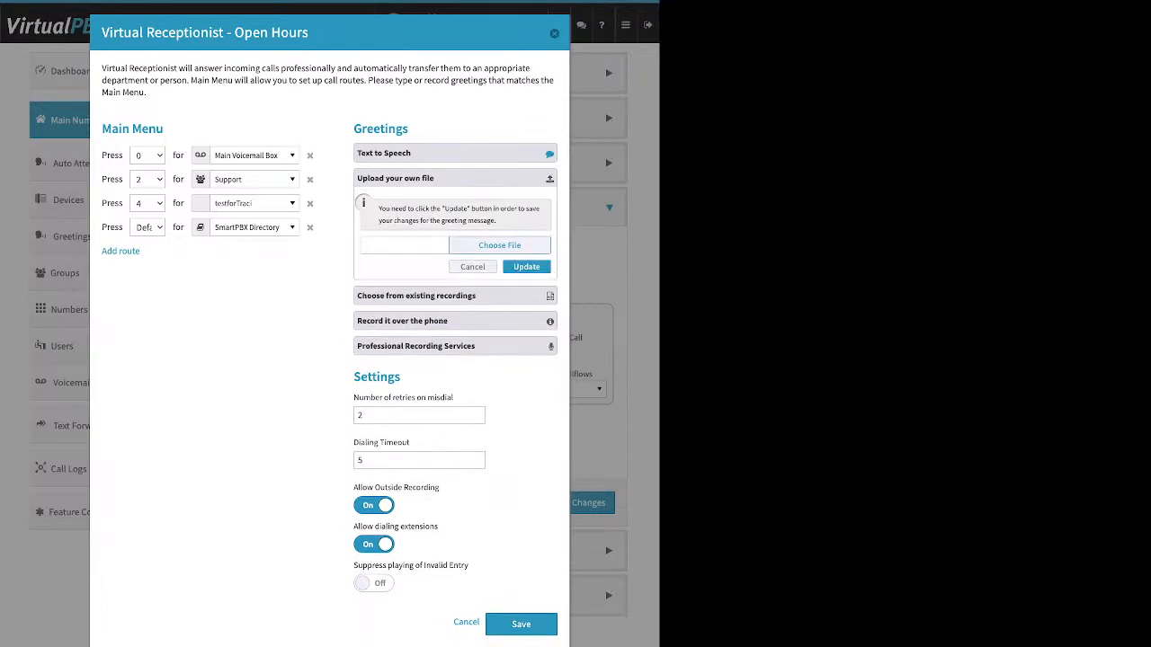
{"action": "left_click", "coordinate": [455, 179]}
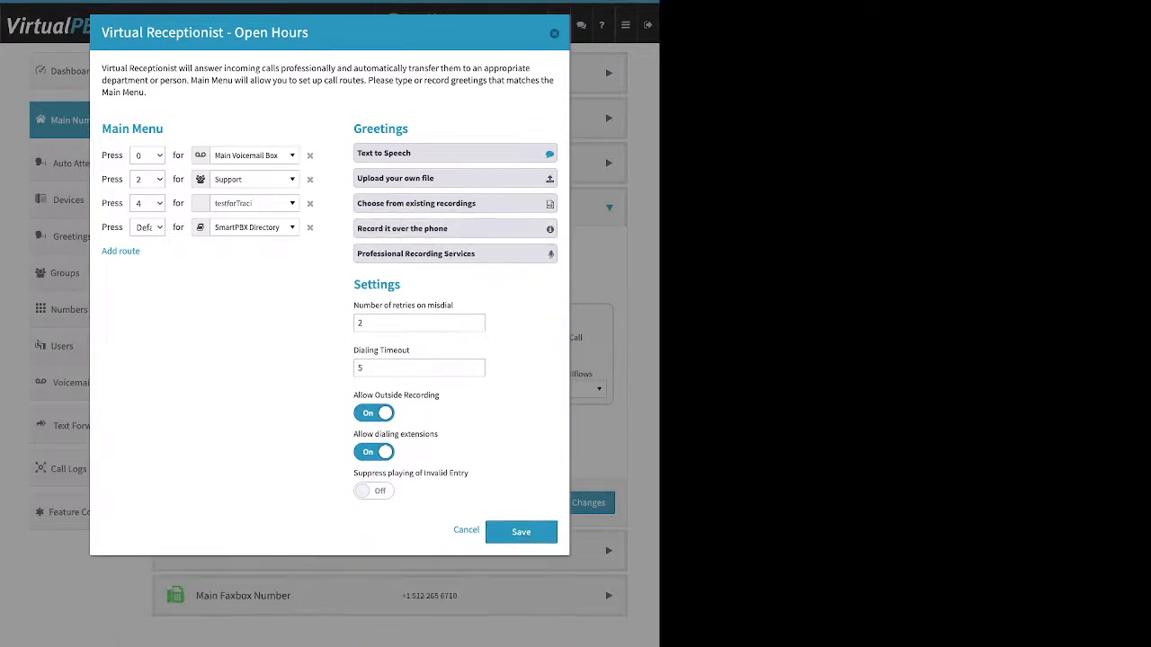
Remove the Default route to SmartPBX Directory from the Open Hours main menu
{"action": "double_click", "coordinate": [377, 285]}
{"action": "triple_click", "coordinate": [403, 306]}
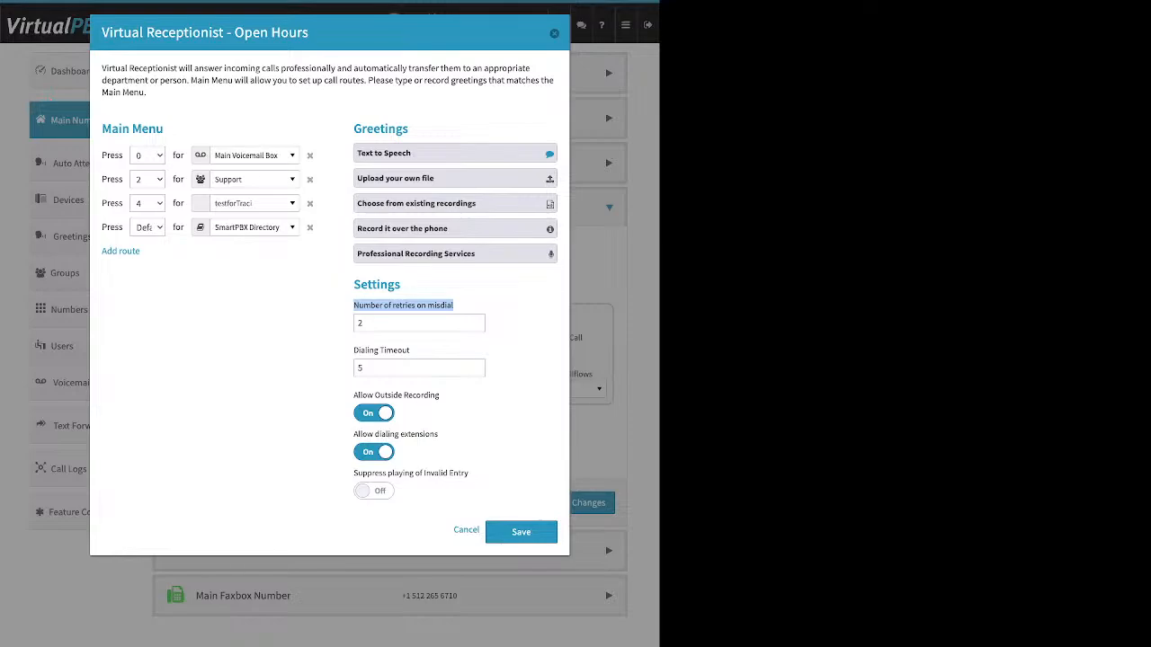
{"action": "double_click", "coordinate": [360, 324]}
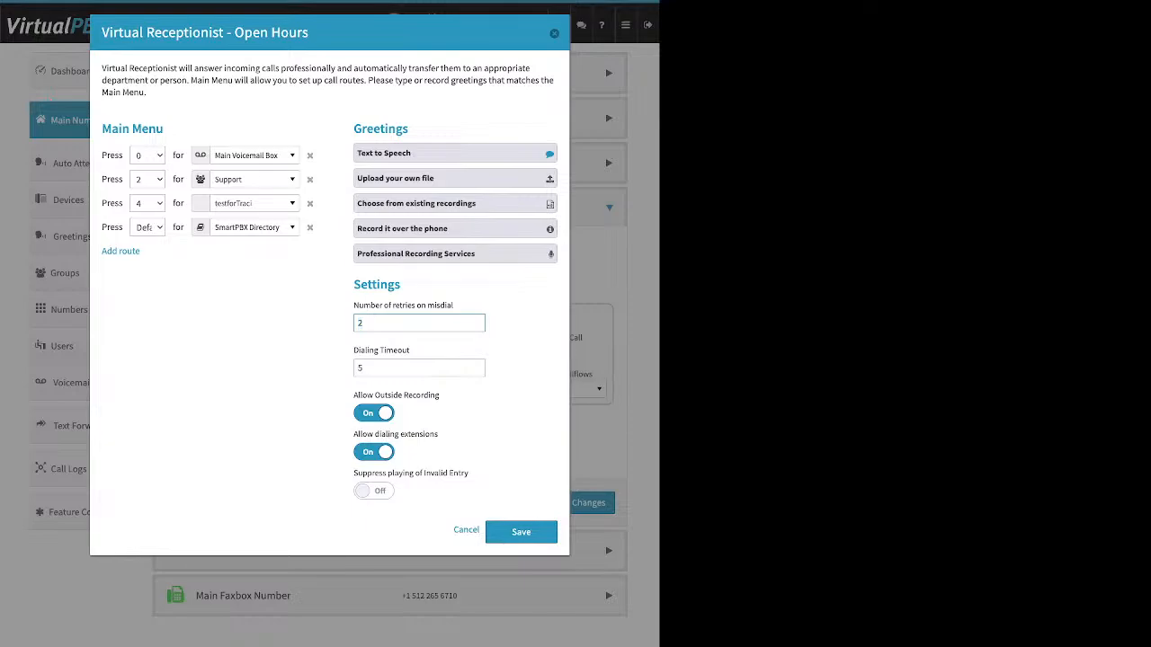
{"action": "left_click_drag", "start_coordinate": [102, 227], "coordinate": [122, 226]}
{"action": "left_click", "coordinate": [309, 227]}
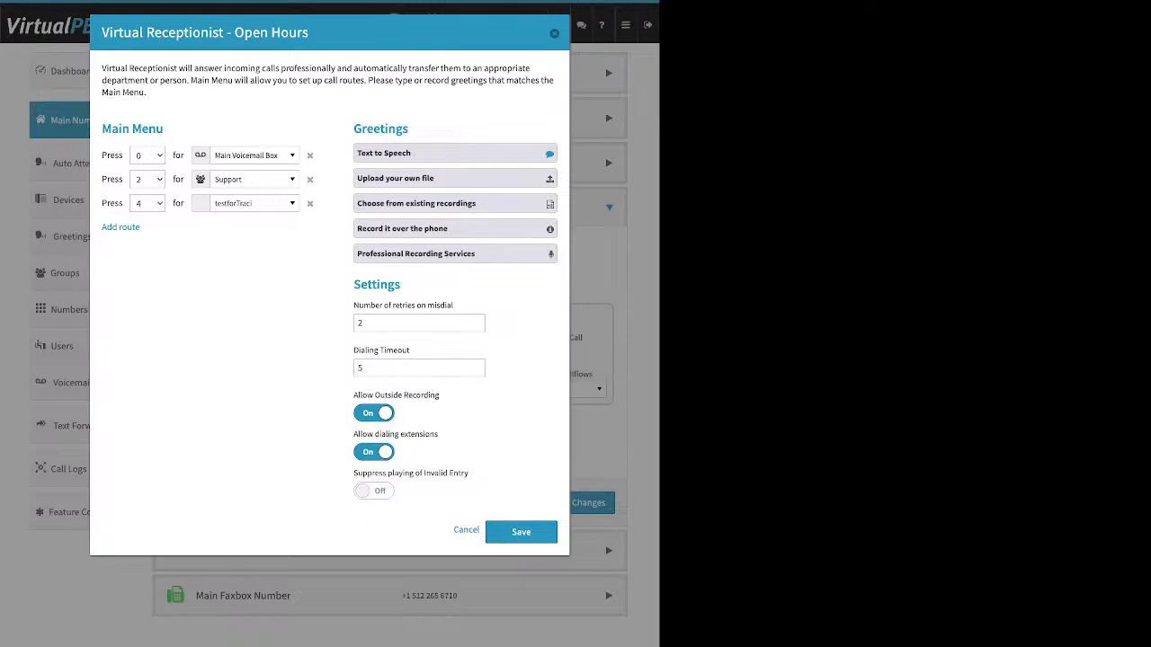
Turn off Allow Outside Recording and turn on Suppress playing of Invalid Entry
{"action": "triple_click", "coordinate": [381, 350]}
{"action": "left_click", "coordinate": [373, 412]}
{"action": "left_click_drag", "start_coordinate": [438, 435], "coordinate": [353, 434]}
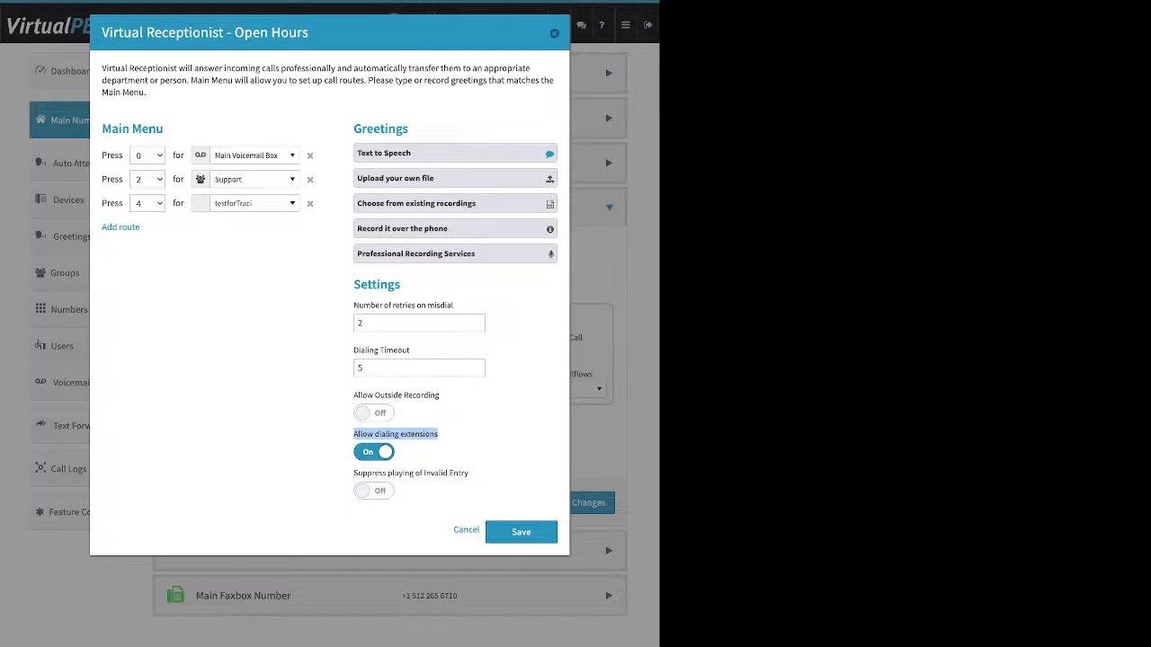
{"action": "key", "text": "space"}
{"action": "key", "text": "space"}
{"action": "left_click_drag", "start_coordinate": [468, 472], "coordinate": [353, 473]}
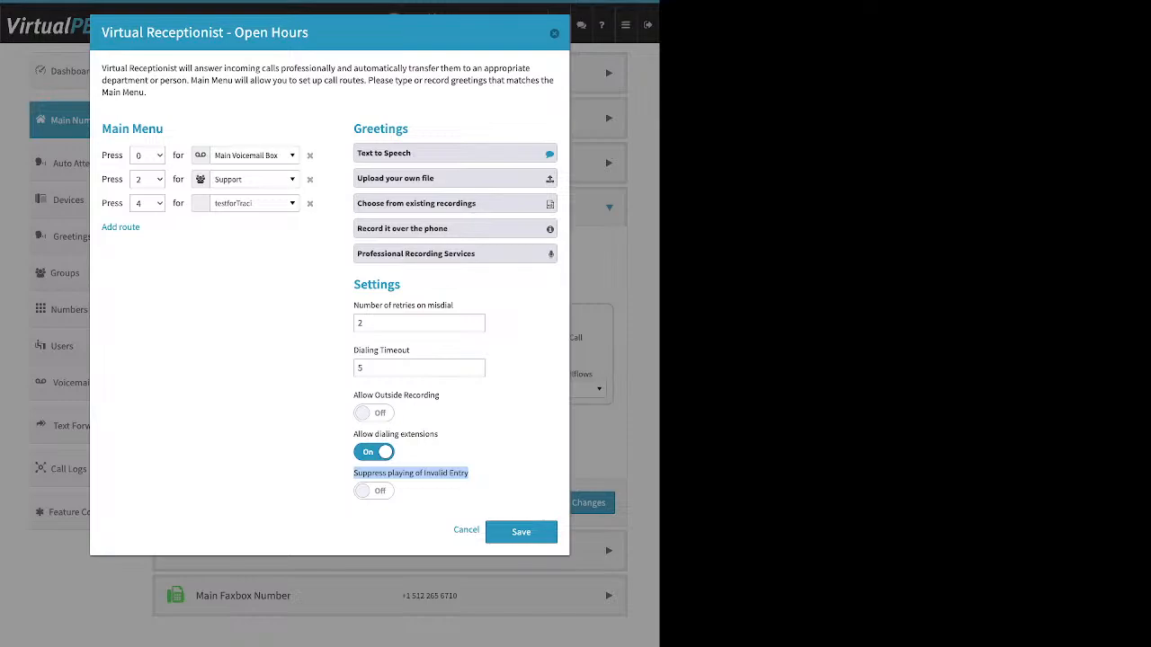
{"action": "left_click", "coordinate": [374, 491]}
Re-add the Default route to SmartPBX Directory, then save the receptionist settings and the call handling changes
{"action": "left_click", "coordinate": [120, 226]}
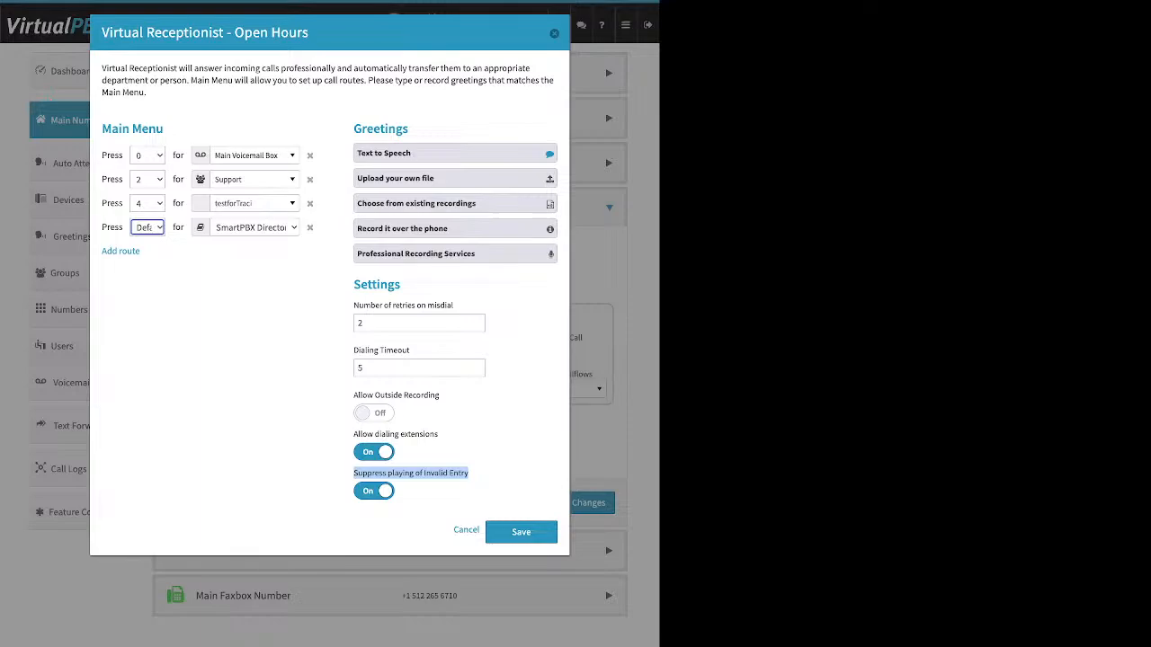
{"action": "left_click_drag", "start_coordinate": [168, 130], "coordinate": [102, 130]}
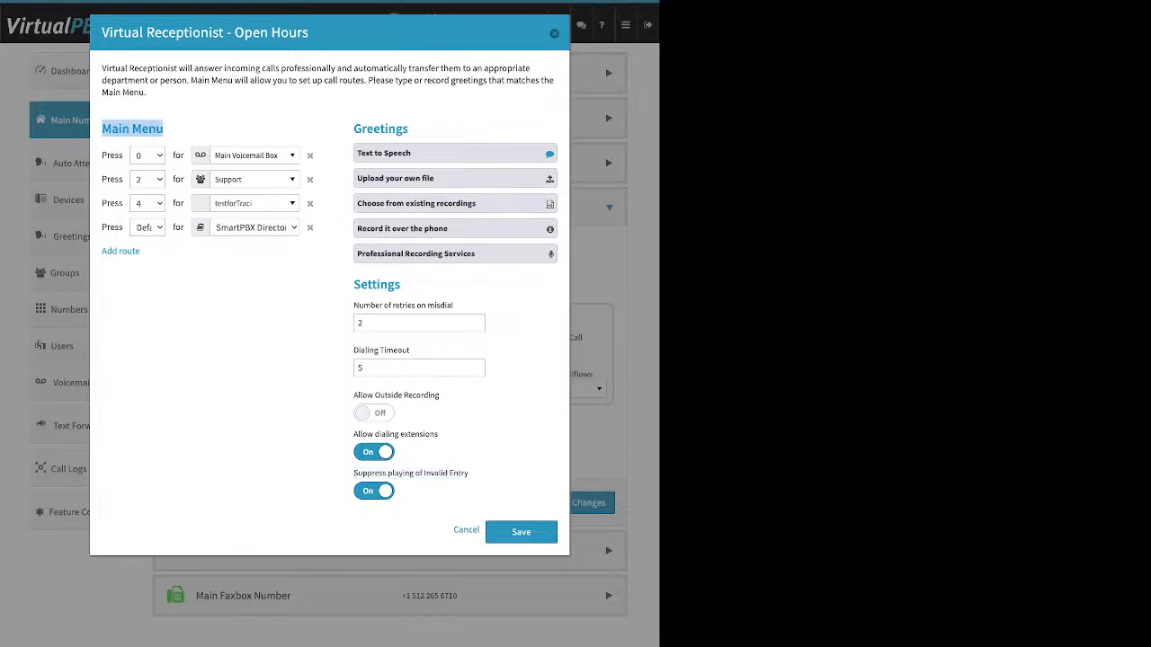
{"action": "left_click_drag", "start_coordinate": [412, 130], "coordinate": [350, 129]}
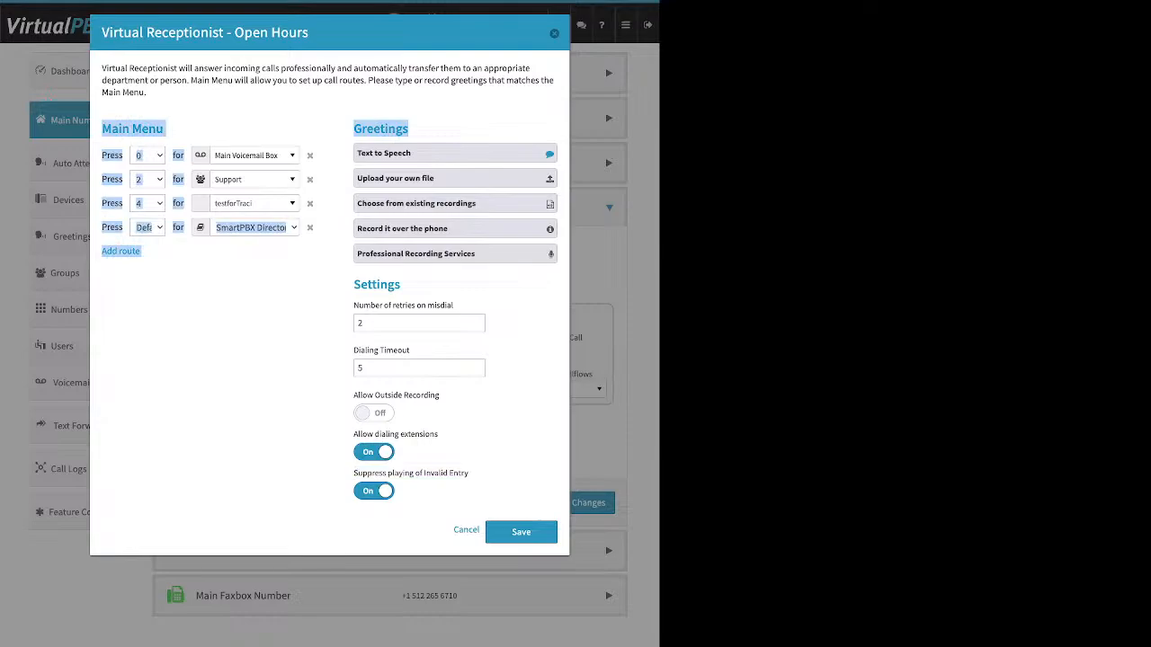
{"action": "left_click_drag", "start_coordinate": [402, 285], "coordinate": [368, 285]}
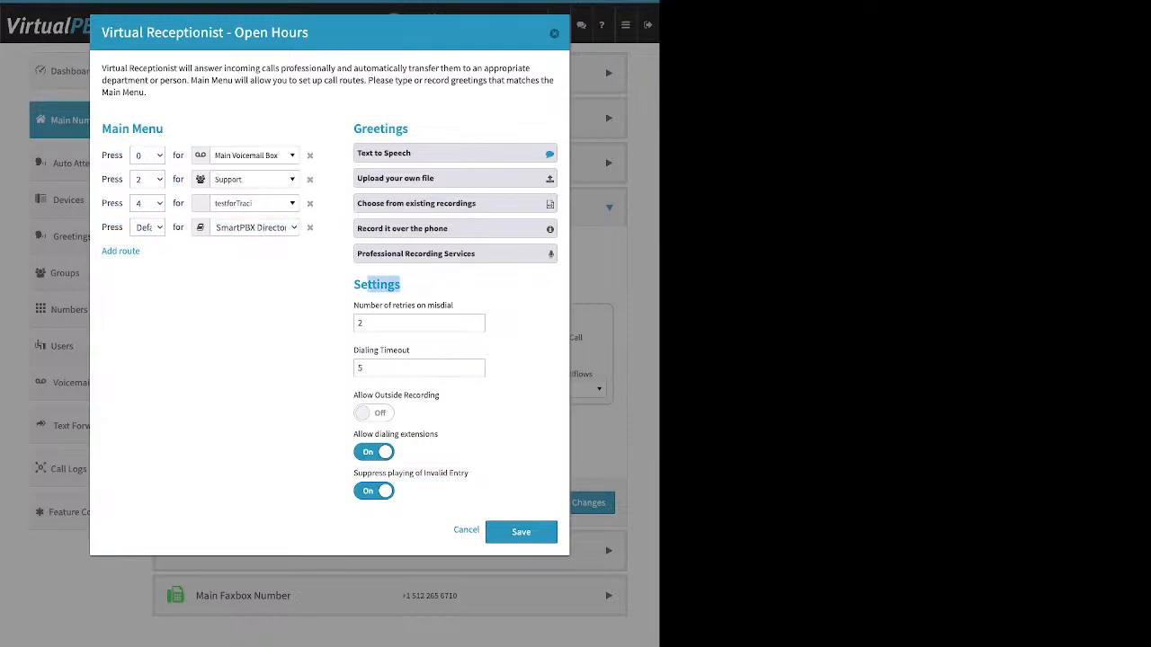
{"action": "left_click", "coordinate": [521, 532]}
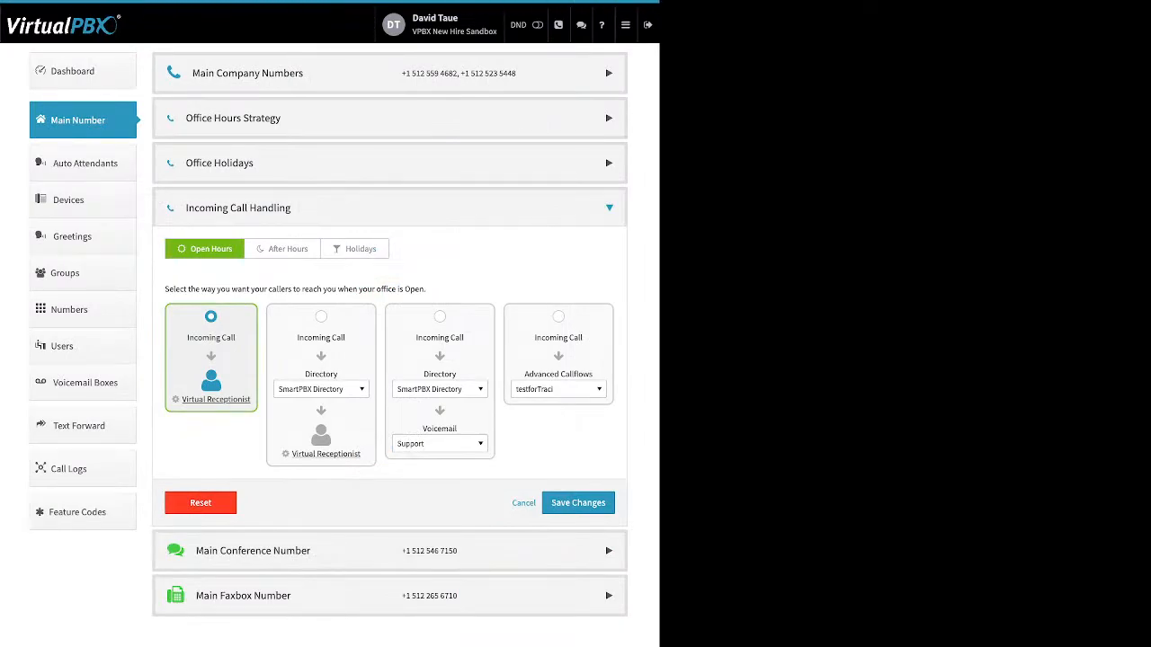
{"action": "left_click", "coordinate": [578, 502]}
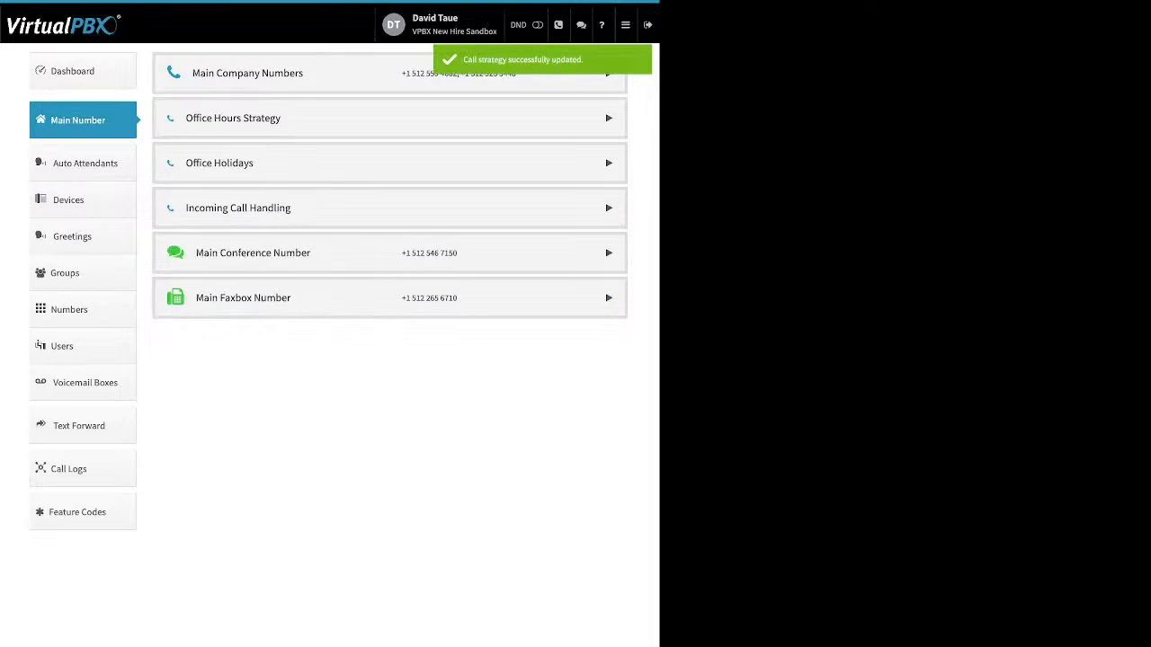
Open Incoming Call Handling for After Hours and browse the destinations in the Groups dropdown
{"action": "left_click", "coordinate": [238, 207]}
{"action": "left_click", "coordinate": [282, 249]}
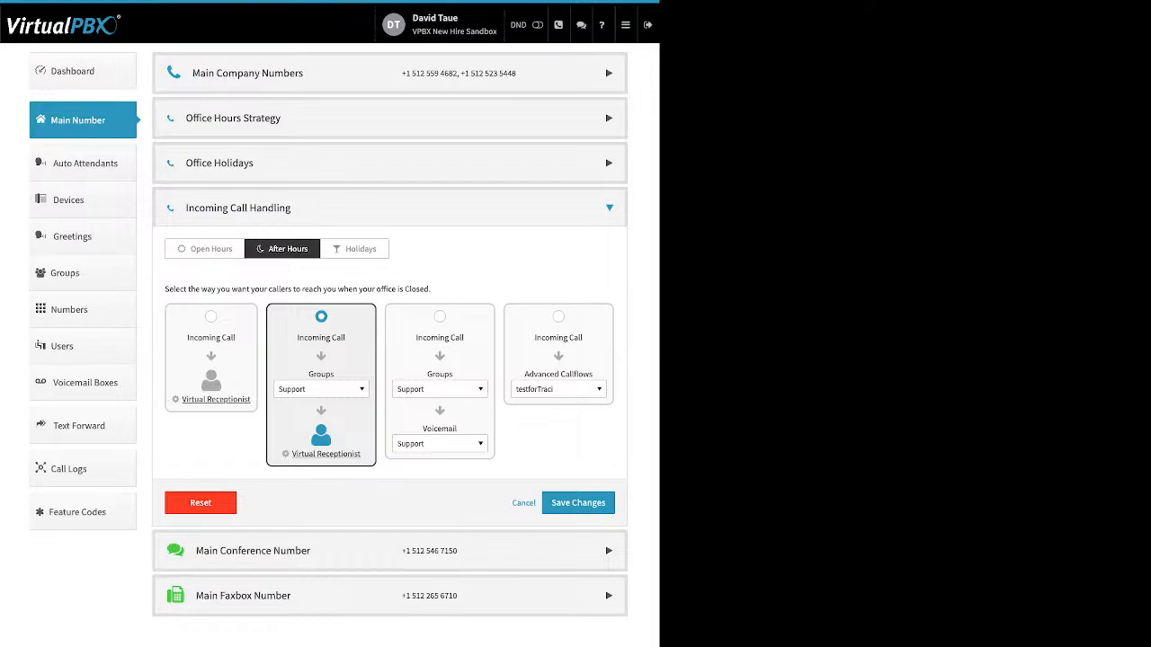
{"action": "left_click", "coordinate": [321, 389]}
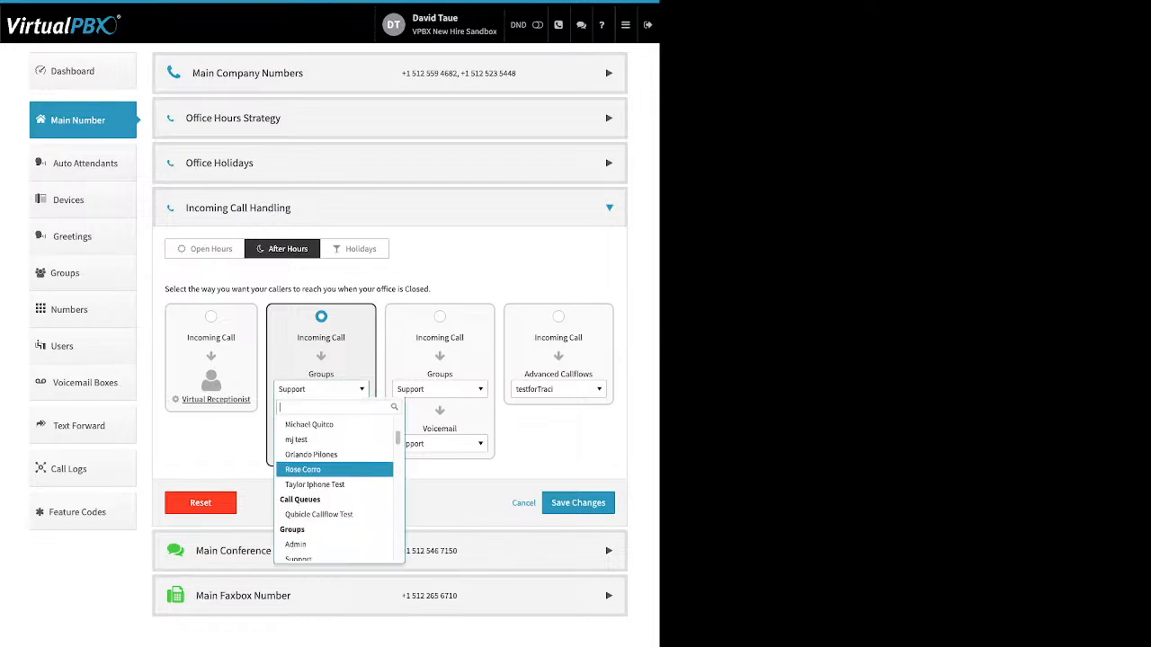
{"action": "scroll", "coordinate": [321, 469], "scroll_direction": "up", "scroll_amount": 3}
{"action": "scroll", "coordinate": [321, 469], "scroll_direction": "down", "scroll_amount": 4}
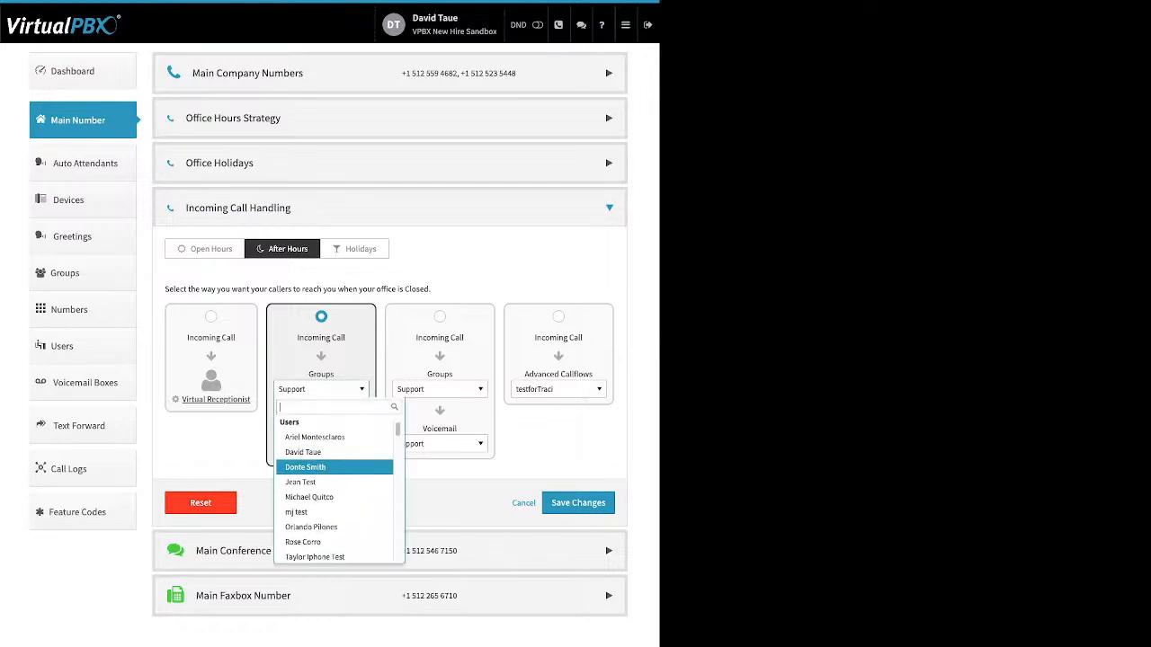
{"action": "scroll", "coordinate": [334, 470], "scroll_direction": "down", "scroll_amount": 2}
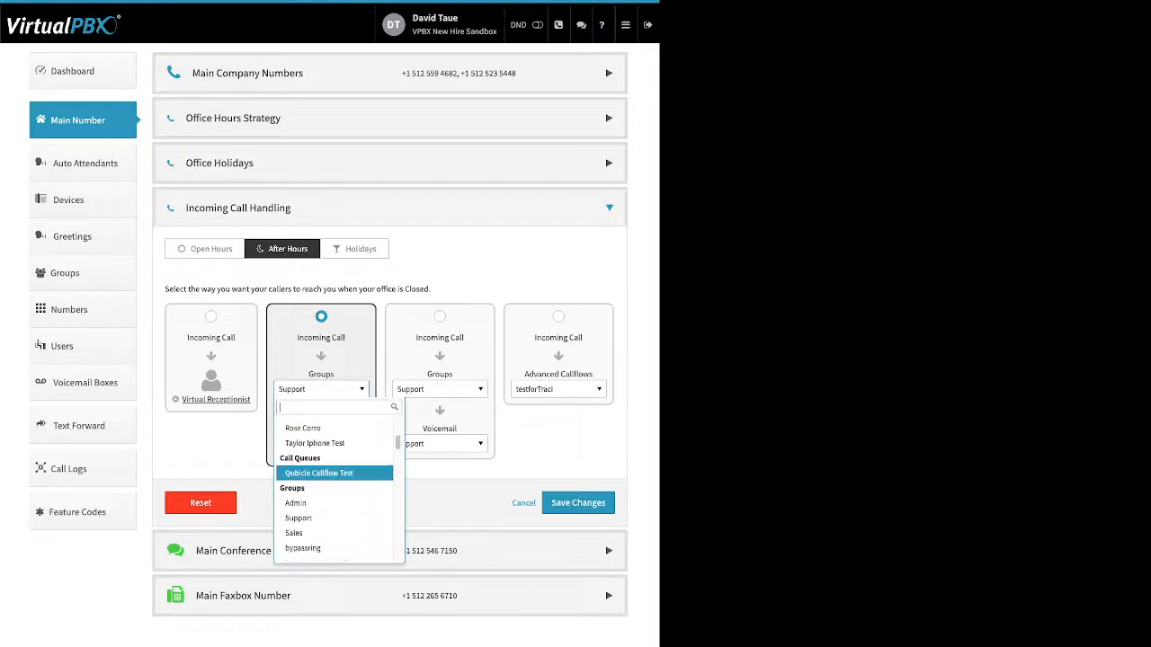
{"action": "scroll", "coordinate": [334, 469], "scroll_direction": "down", "scroll_amount": 5}
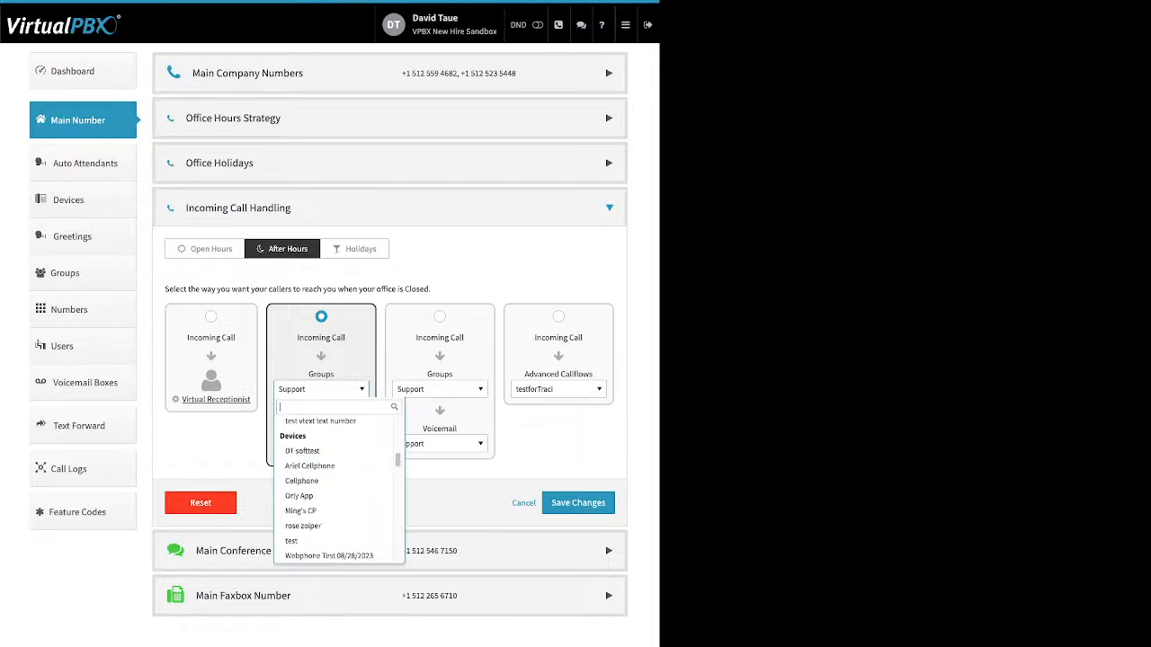
{"action": "left_click", "coordinate": [321, 389]}
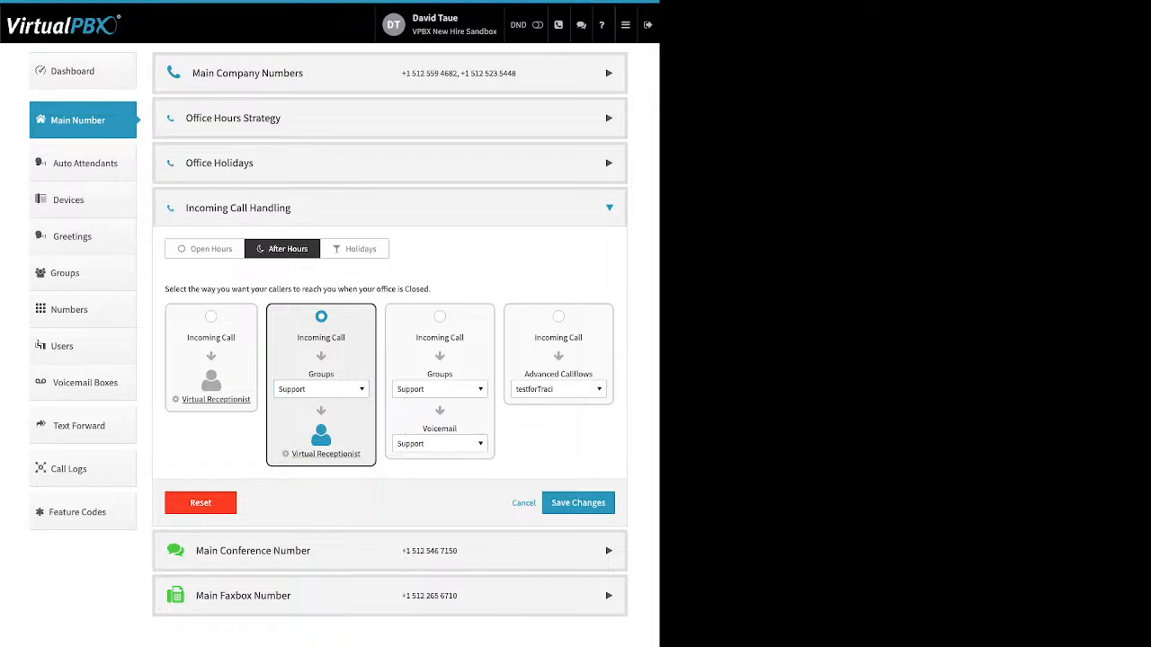
Open the After Hours Virtual Receptionist settings and save them
{"action": "left_click", "coordinate": [325, 454]}
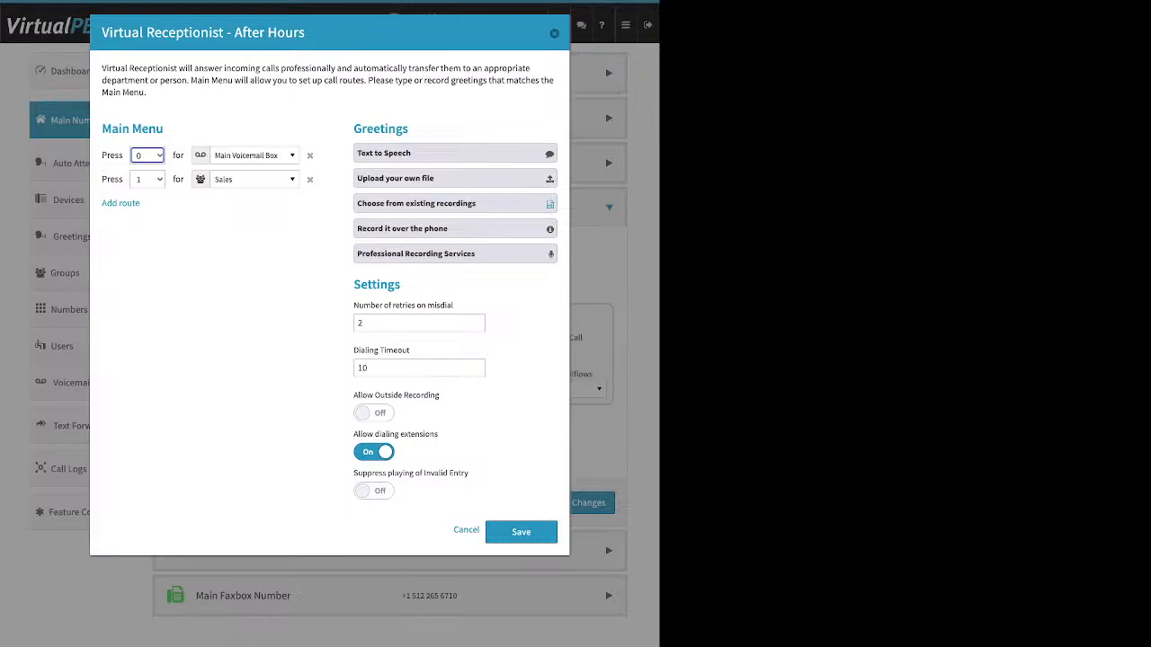
{"action": "left_click", "coordinate": [522, 533]}
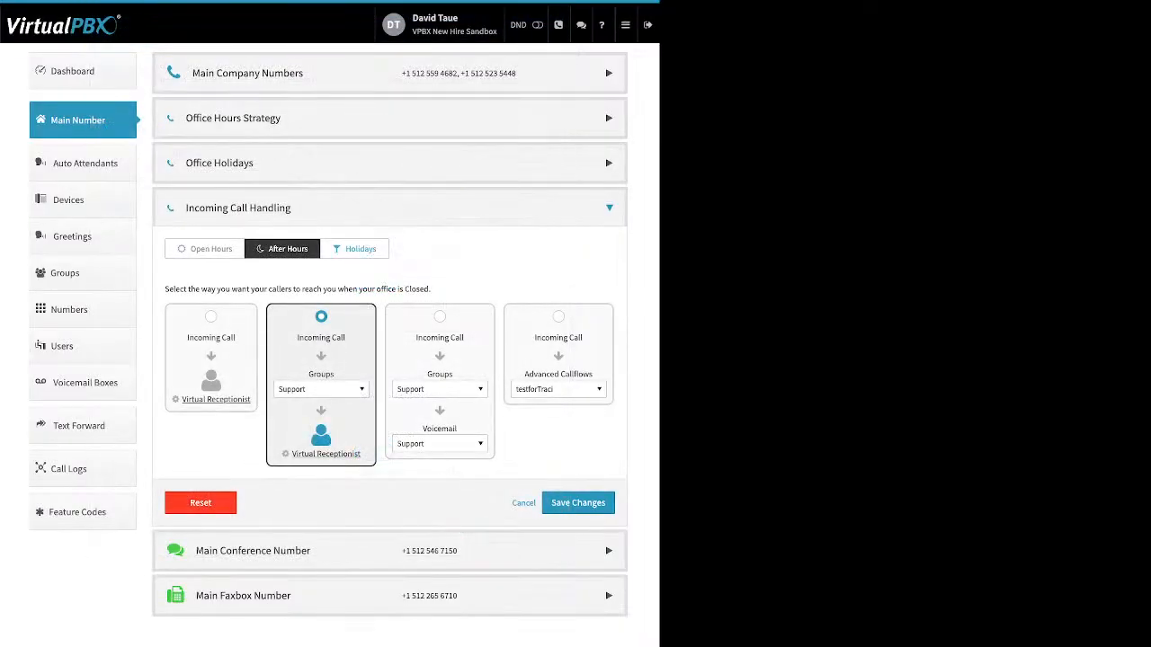
Switch to the Holidays tab and set the middle option's destination to the Support group
{"action": "left_click", "coordinate": [354, 248]}
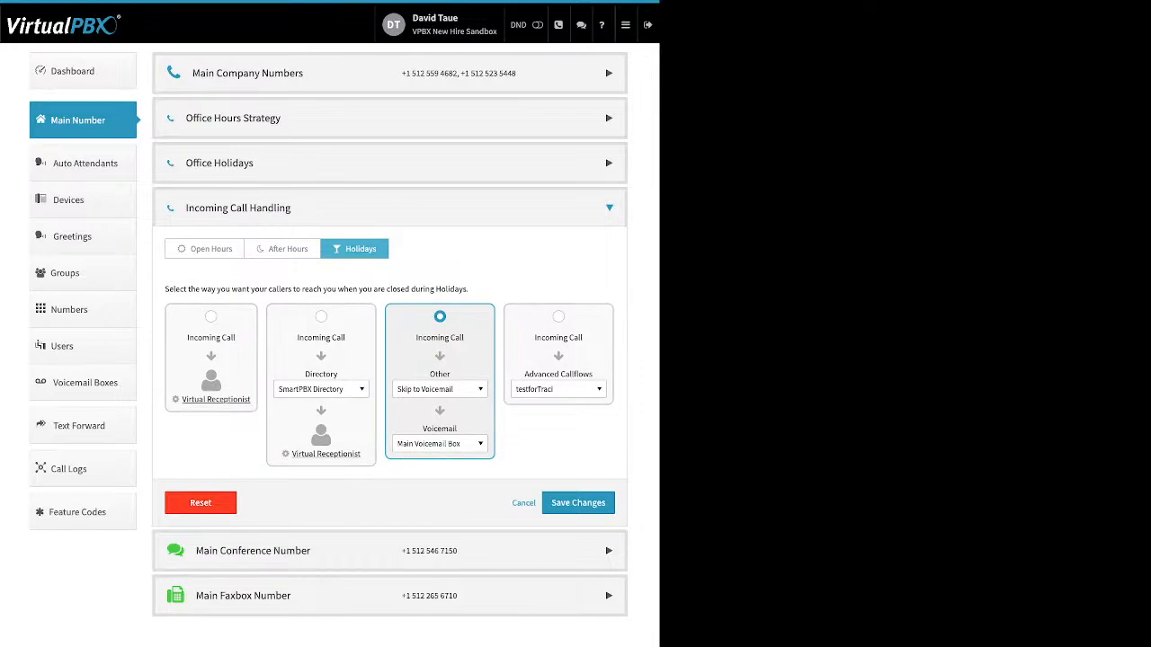
{"action": "left_click", "coordinate": [440, 388]}
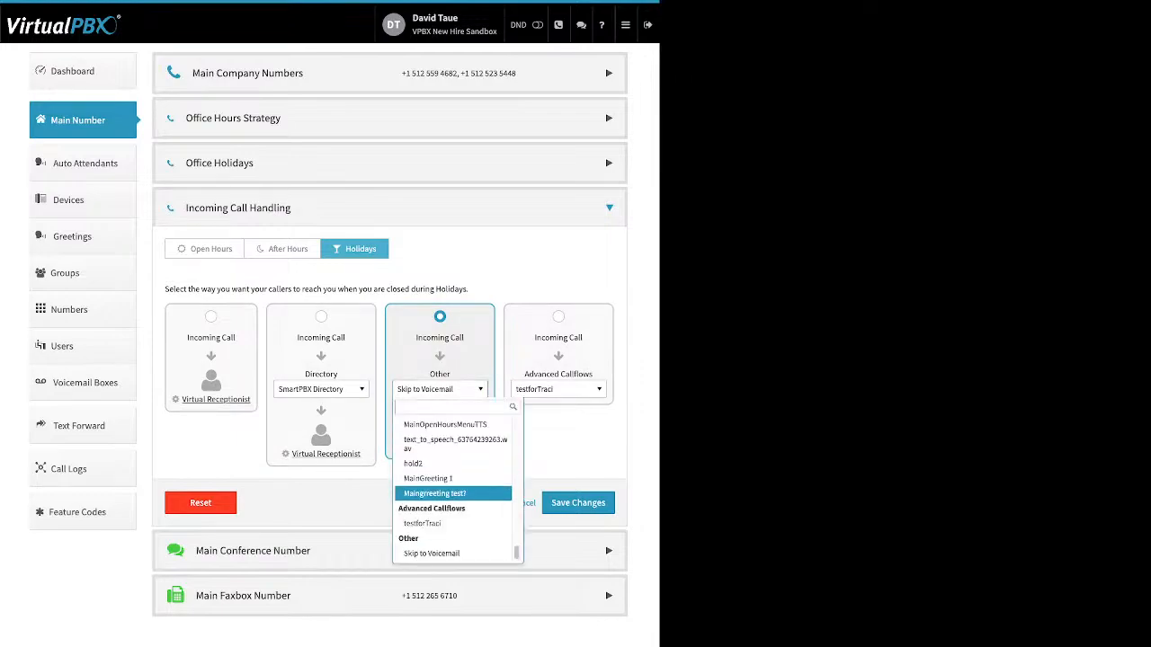
{"action": "scroll", "coordinate": [454, 499], "scroll_direction": "down", "scroll_amount": 5}
{"action": "scroll", "coordinate": [454, 501], "scroll_direction": "up", "scroll_amount": 2}
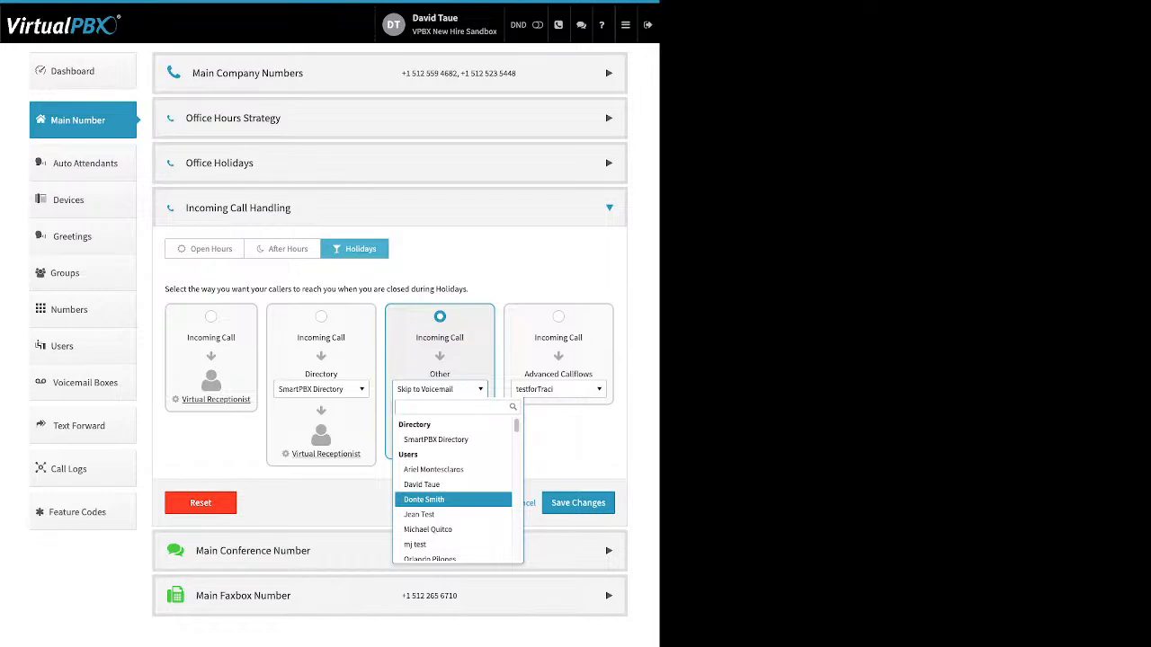
{"action": "scroll", "coordinate": [454, 499], "scroll_direction": "down", "scroll_amount": 4}
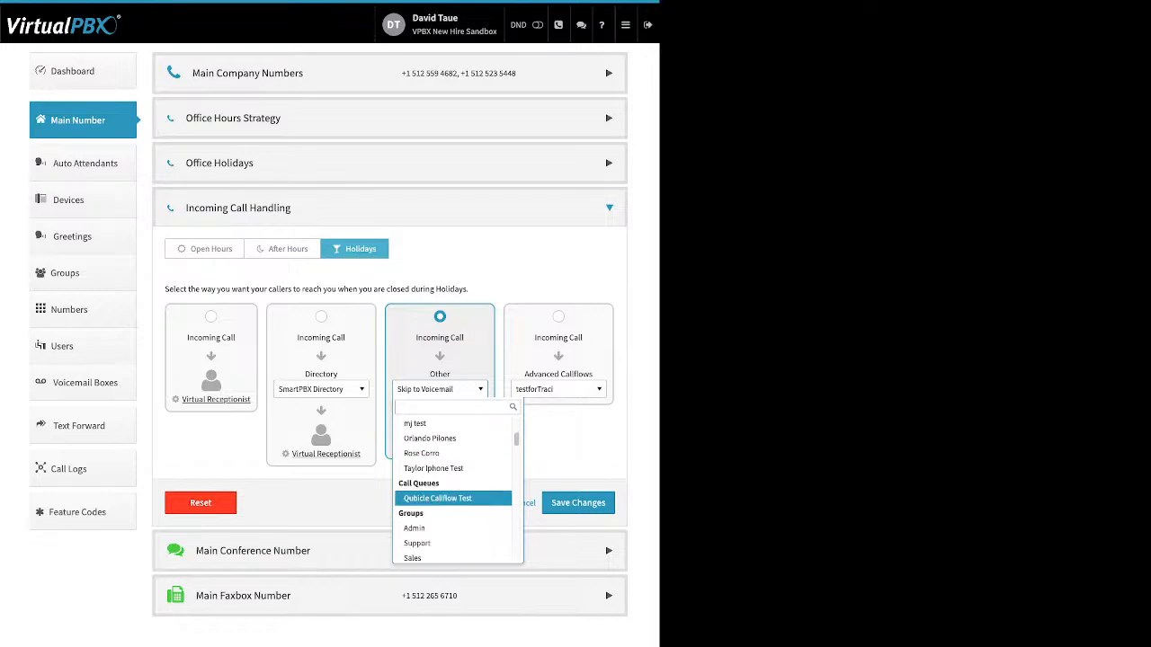
{"action": "scroll", "coordinate": [454, 500], "scroll_direction": "down", "scroll_amount": 1}
{"action": "left_click", "coordinate": [454, 502]}
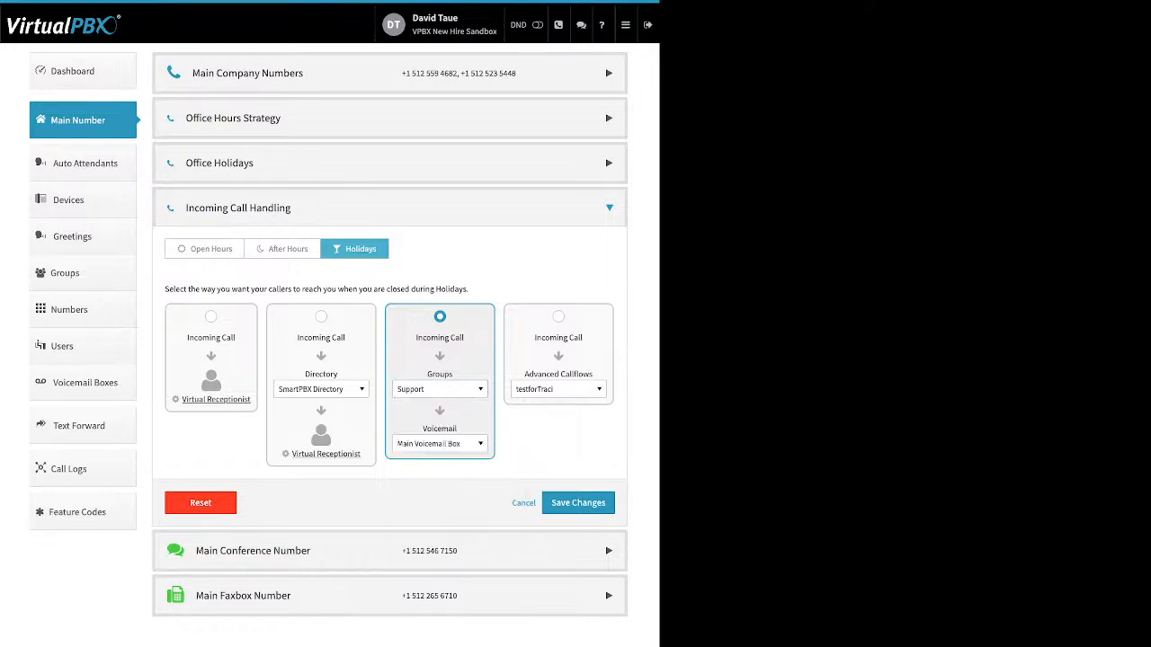
Browse the holiday destination list without choosing a new entry
{"action": "left_click", "coordinate": [439, 389]}
{"action": "scroll", "coordinate": [454, 485], "scroll_direction": "down", "scroll_amount": 5}
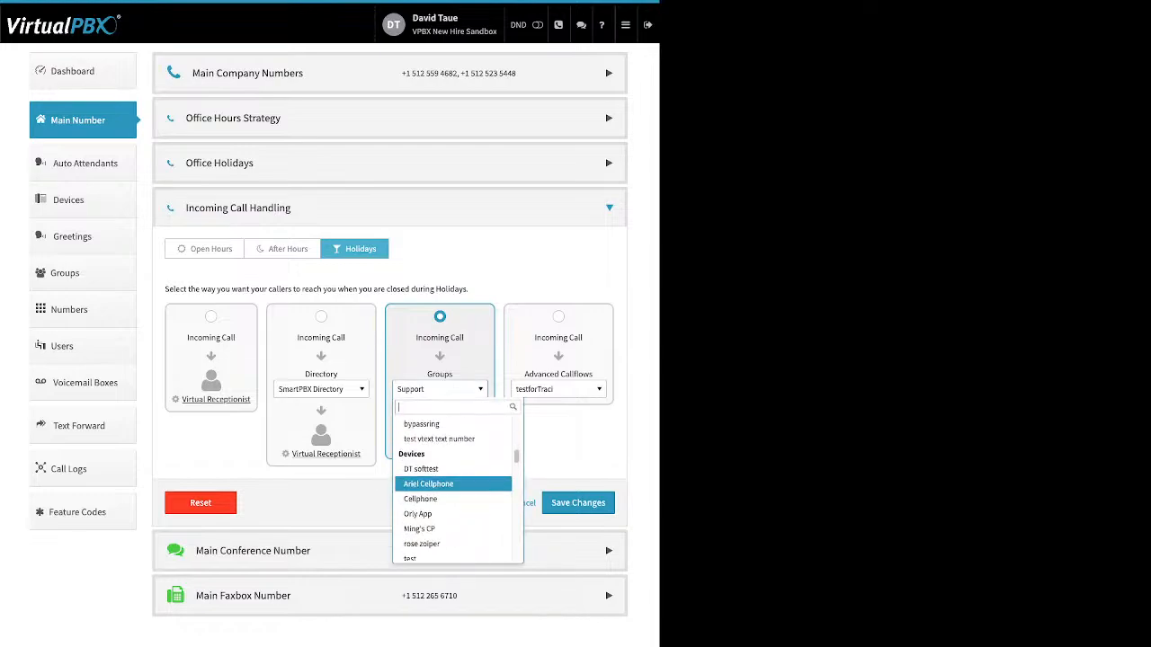
{"action": "scroll", "coordinate": [454, 492], "scroll_direction": "down", "scroll_amount": 5}
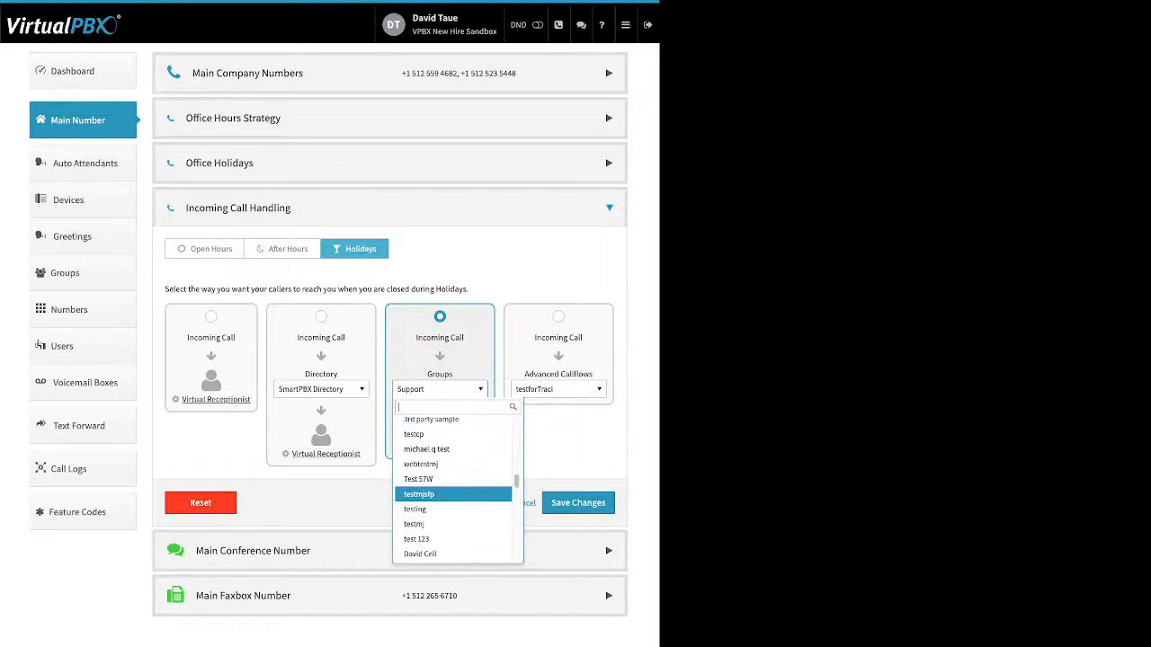
{"action": "key", "text": "Escape"}
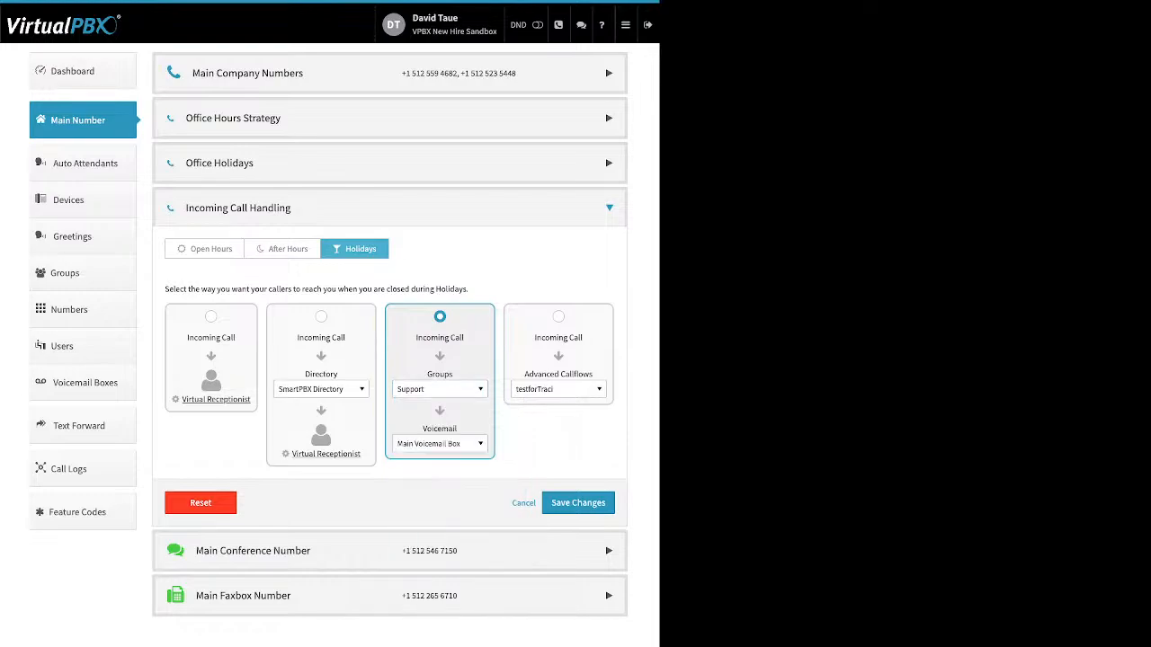
Set the holiday destination back to Skip to Voicemail
{"action": "left_click", "coordinate": [440, 390]}
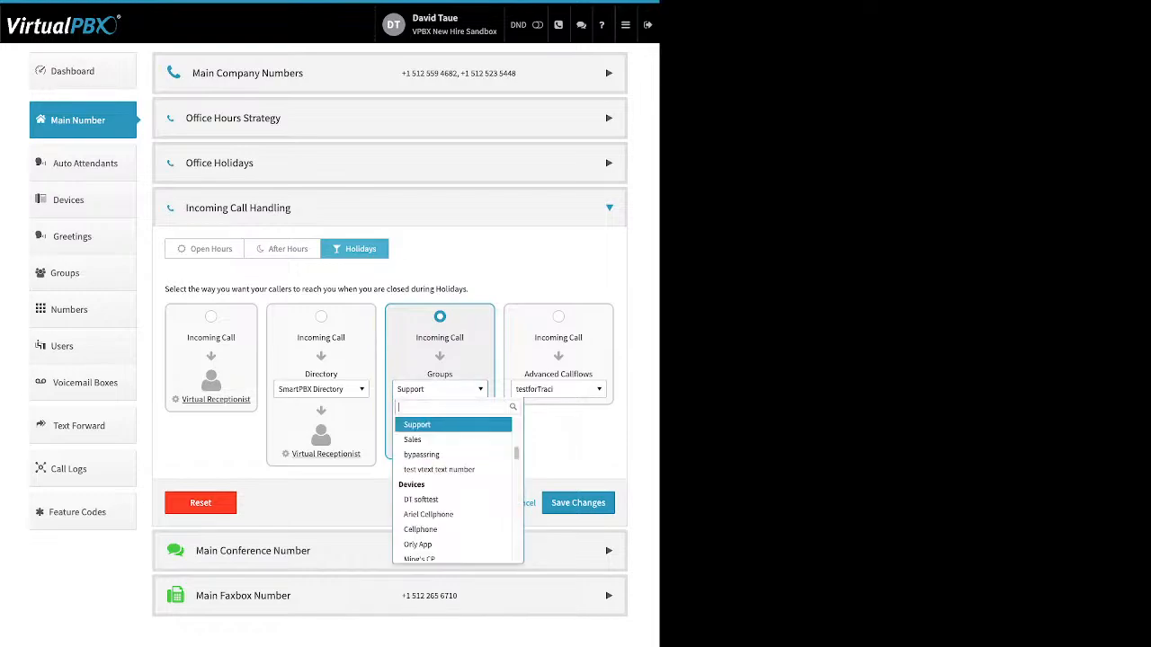
{"action": "key", "text": "Down"}
{"action": "key", "text": "Down"}
{"action": "key", "text": "Down"}
{"action": "key", "text": "Down"}
{"action": "key", "text": "Down"}
{"action": "key", "text": "Down"}
{"action": "key", "text": "Down"}
{"action": "key", "text": "Down"}
{"action": "key", "text": "Down"}
{"action": "key", "text": "Down"}
{"action": "key", "text": "Down"}
{"action": "key", "text": "Down"}
{"action": "key", "text": "Down"}
{"action": "key", "text": "Down"}
{"action": "key", "text": "Down"}
{"action": "key", "text": "Down"}
{"action": "key", "text": "Down"}
{"action": "key", "text": "Down"}
{"action": "key", "text": "Down"}
{"action": "key", "text": "Down"}
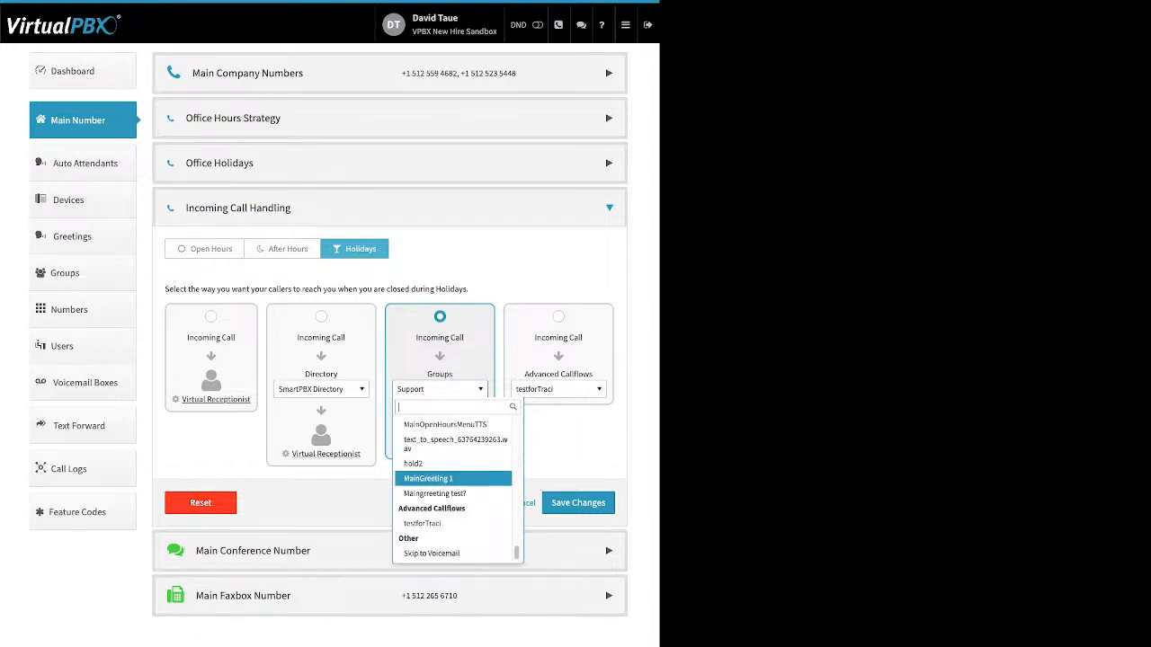
{"action": "key", "text": "Return"}
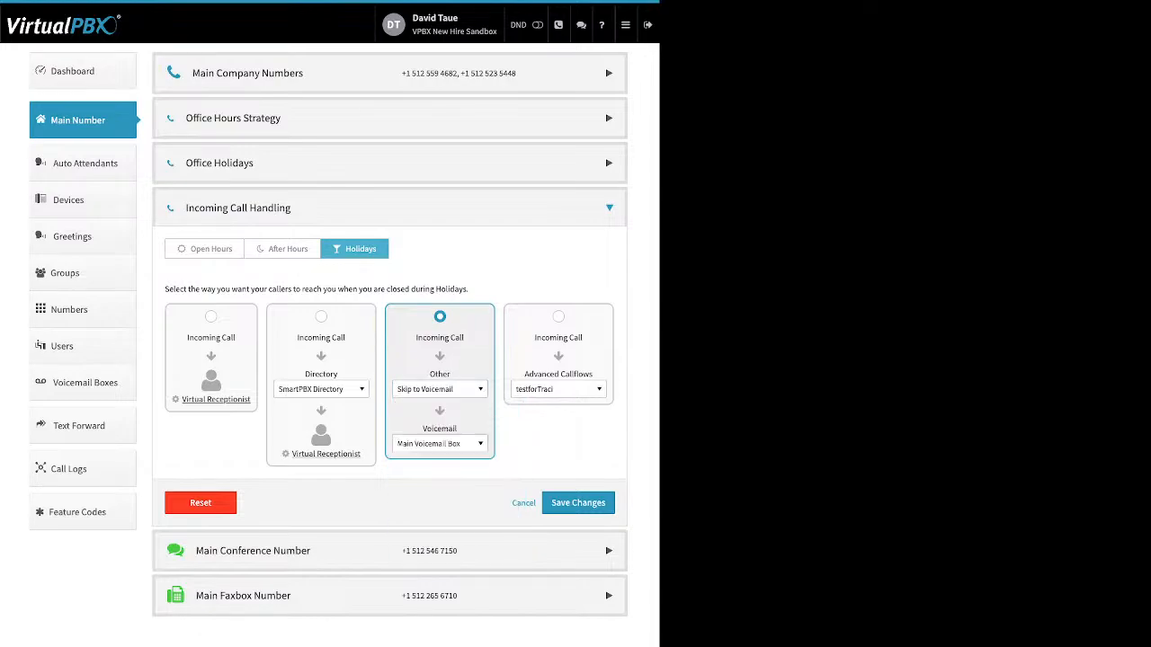
Browse the holiday voicemail box list without changing it, and select the Advanced Callflows holiday routing option
{"action": "left_click", "coordinate": [440, 444]}
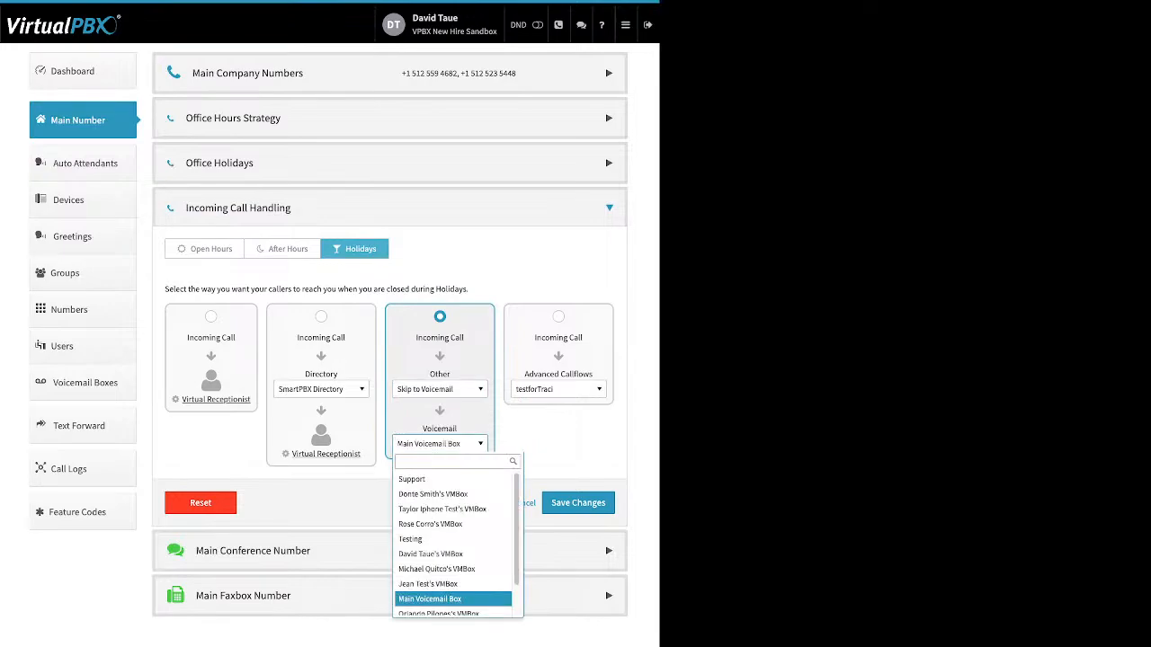
{"action": "key", "text": "Return"}
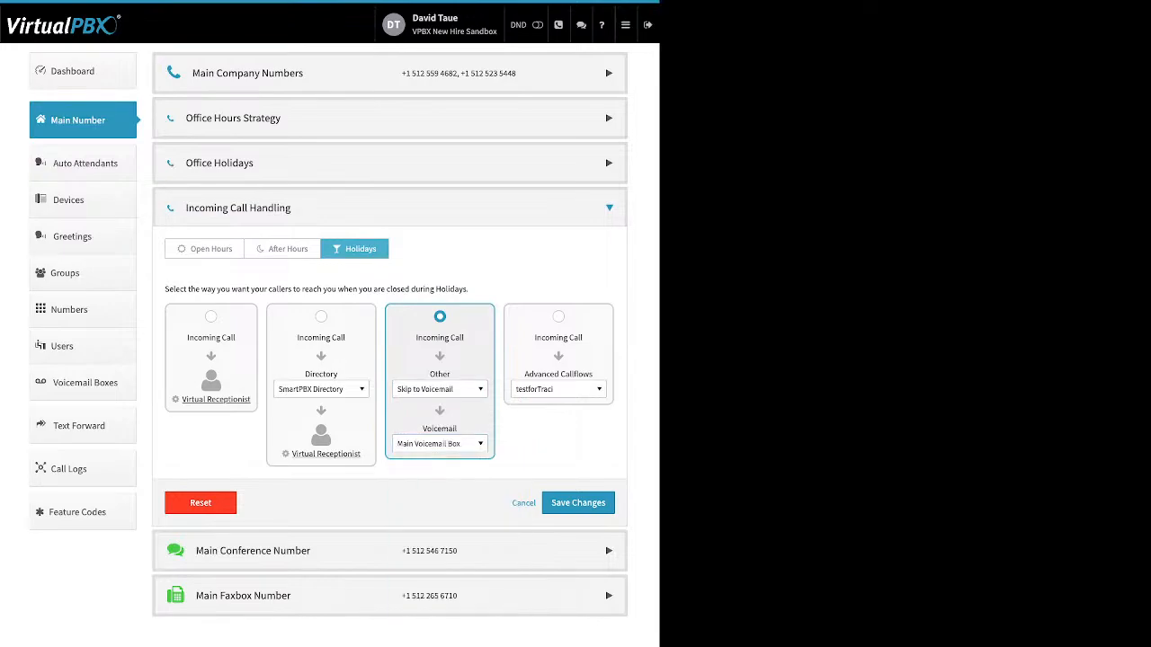
{"action": "left_click", "coordinate": [558, 317]}
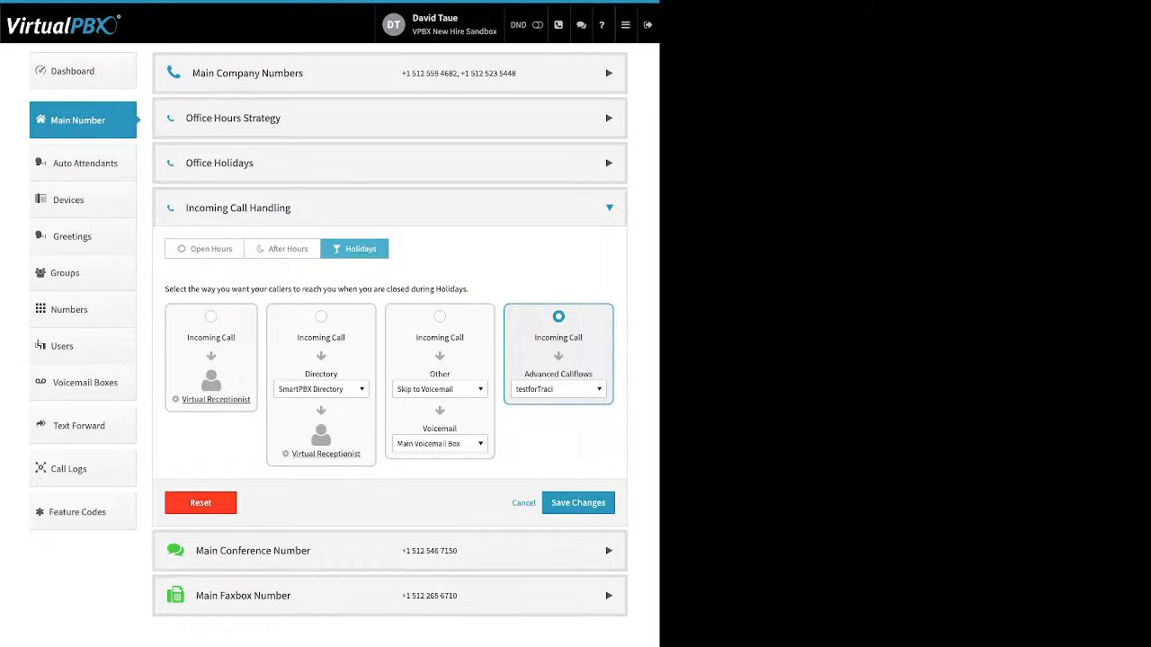
View the Open Hours tab, then expand the Main Conference Number section and review its options
{"action": "left_click", "coordinate": [205, 249]}
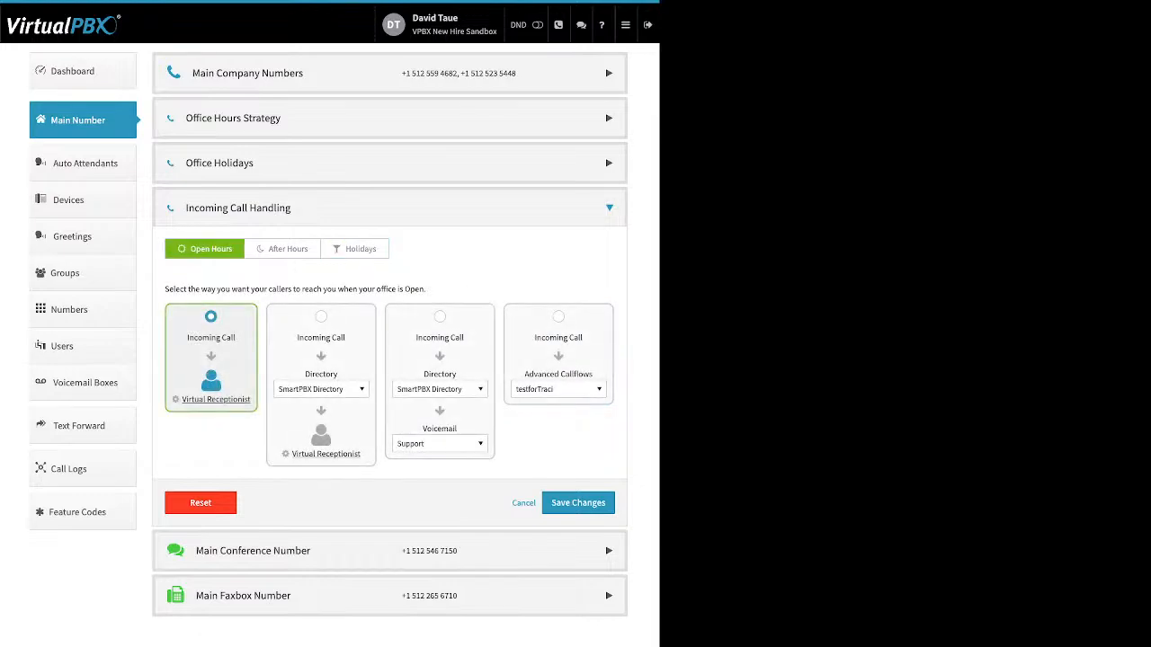
{"action": "left_click", "coordinate": [252, 551]}
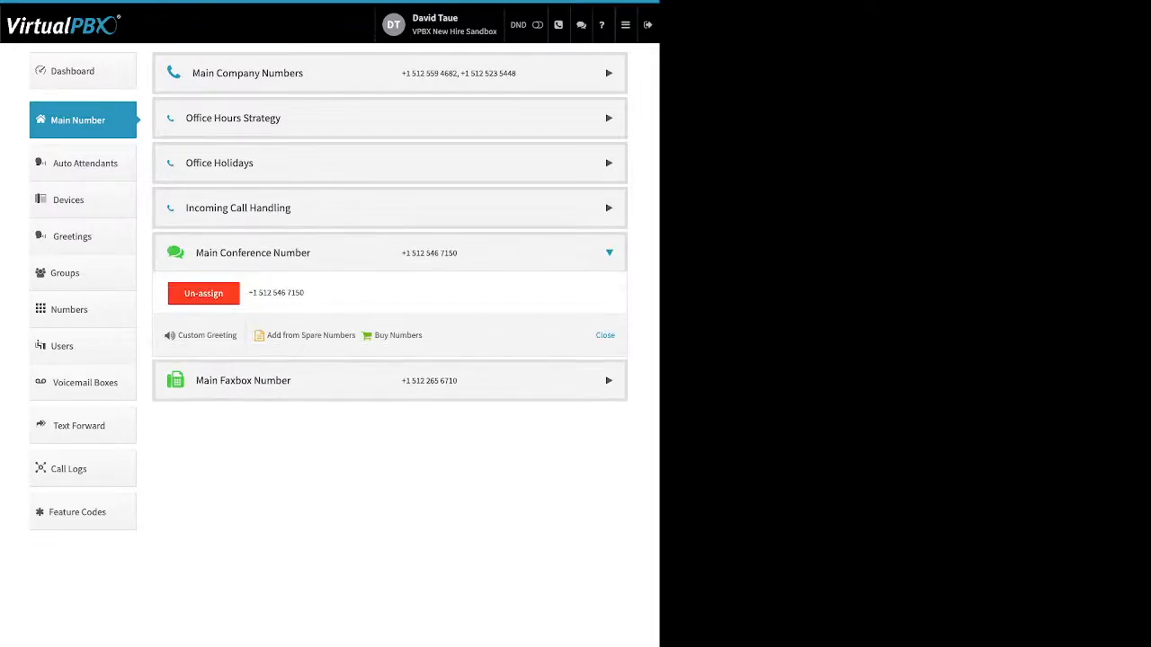
{"action": "left_click_drag", "start_coordinate": [428, 336], "coordinate": [267, 337]}
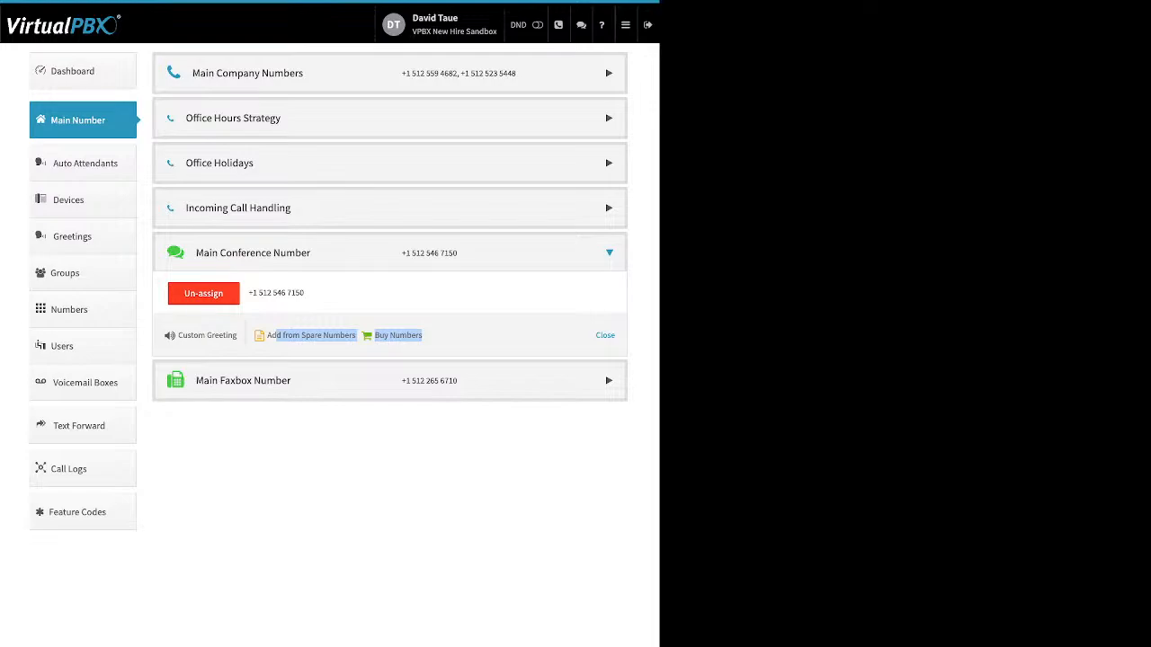
{"action": "left_click_drag", "start_coordinate": [239, 336], "coordinate": [178, 335]}
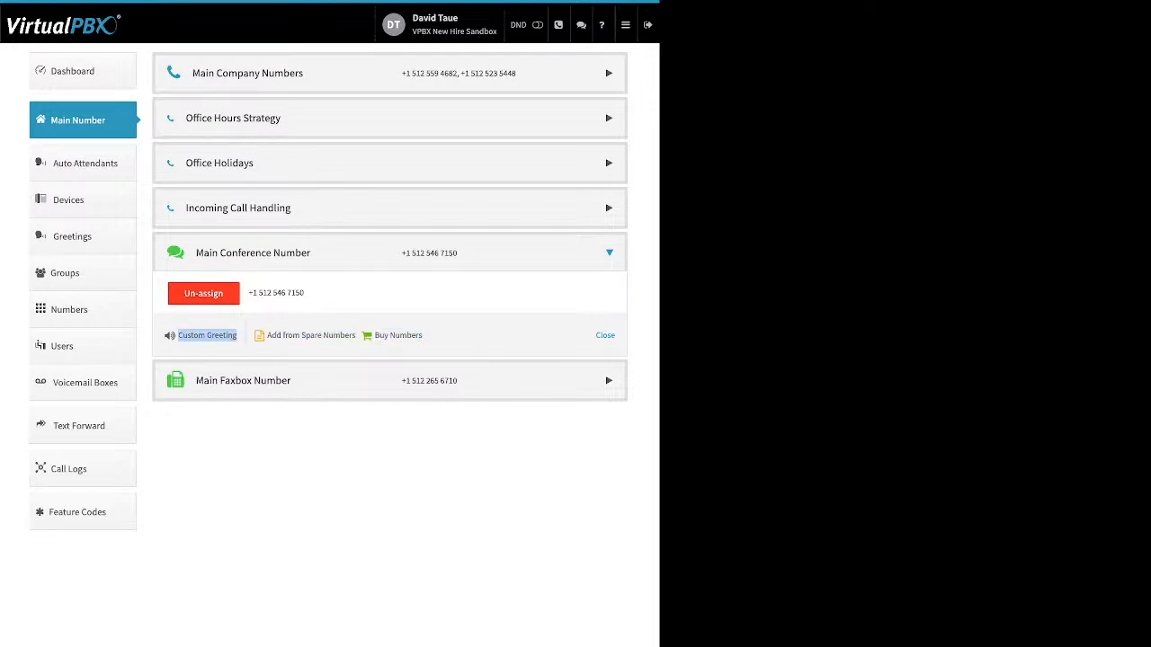
Open the Custom Conference Greeting dialog, toggle the greeting on and off, and close it
{"action": "left_click", "coordinate": [197, 335]}
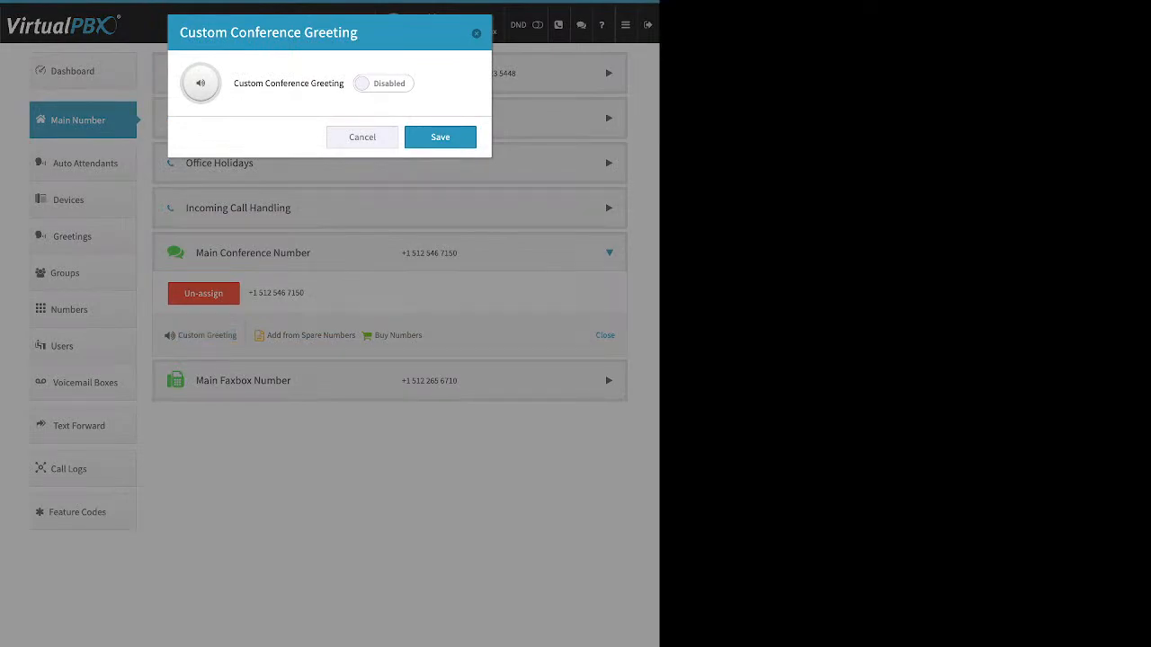
{"action": "left_click", "coordinate": [383, 83]}
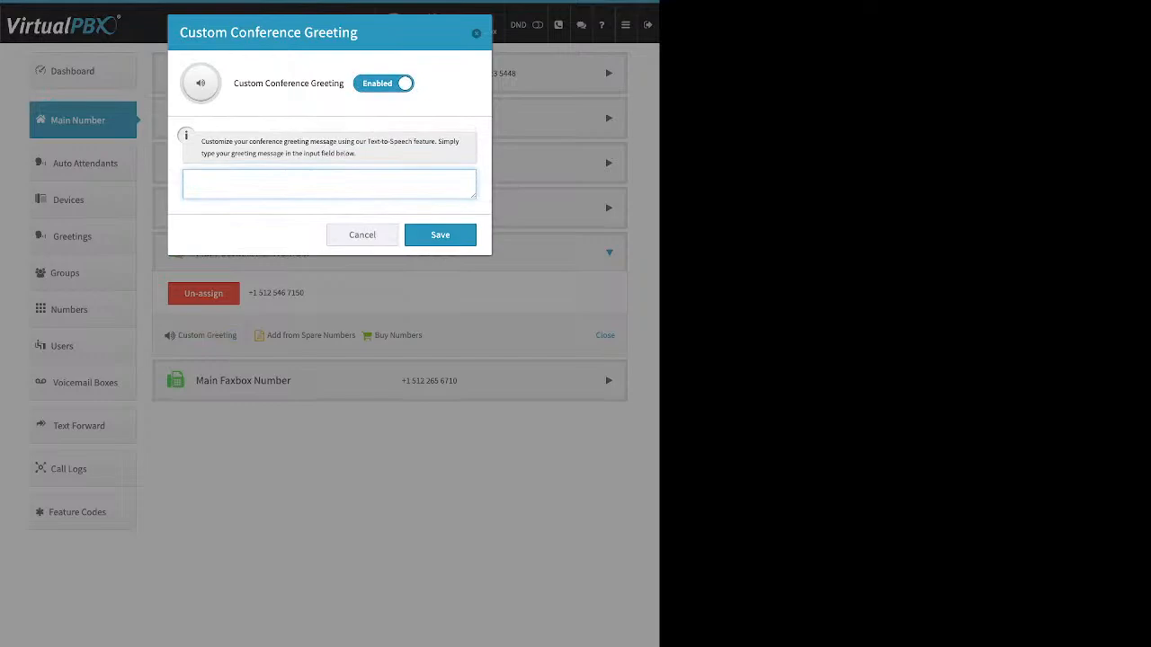
{"action": "left_click", "coordinate": [383, 84]}
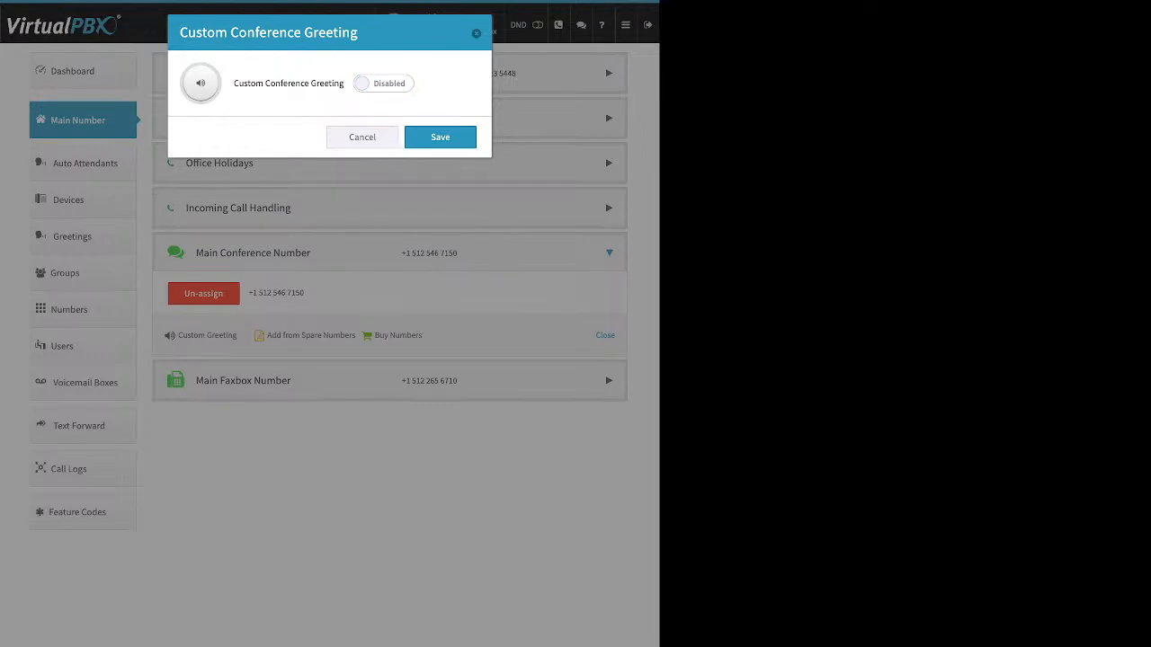
{"action": "key", "text": "Escape"}
Expand the Main Faxbox Number section and open the faxbox edit dialog to review its fields without saving
{"action": "left_click", "coordinate": [242, 380]}
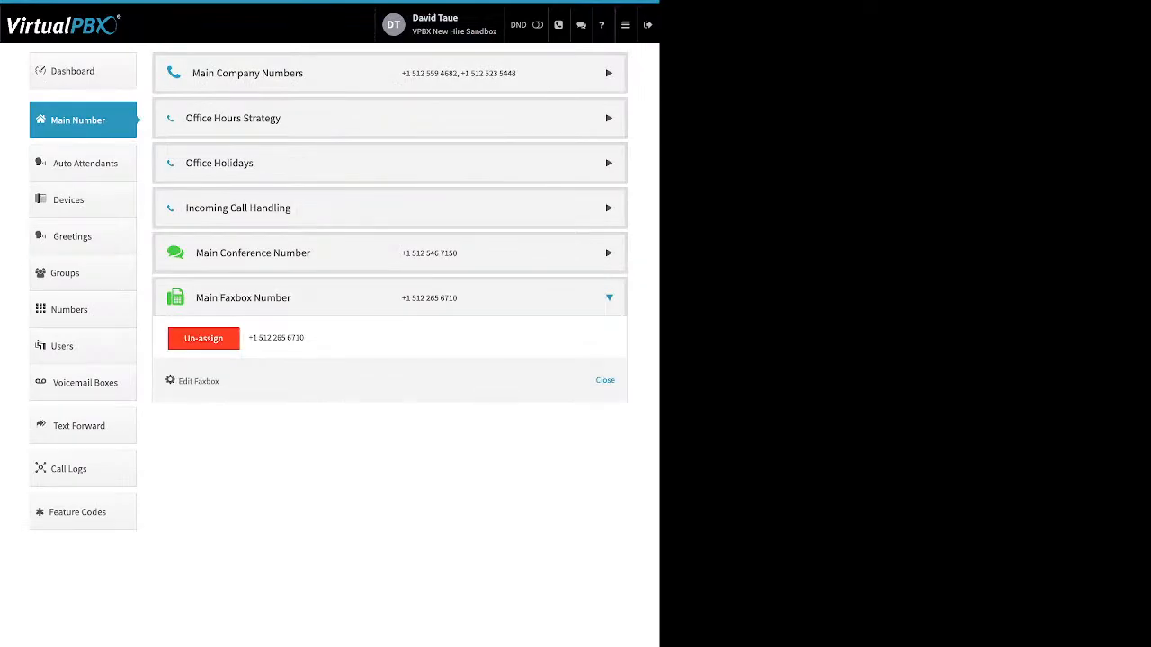
{"action": "left_click_drag", "start_coordinate": [220, 382], "coordinate": [178, 381]}
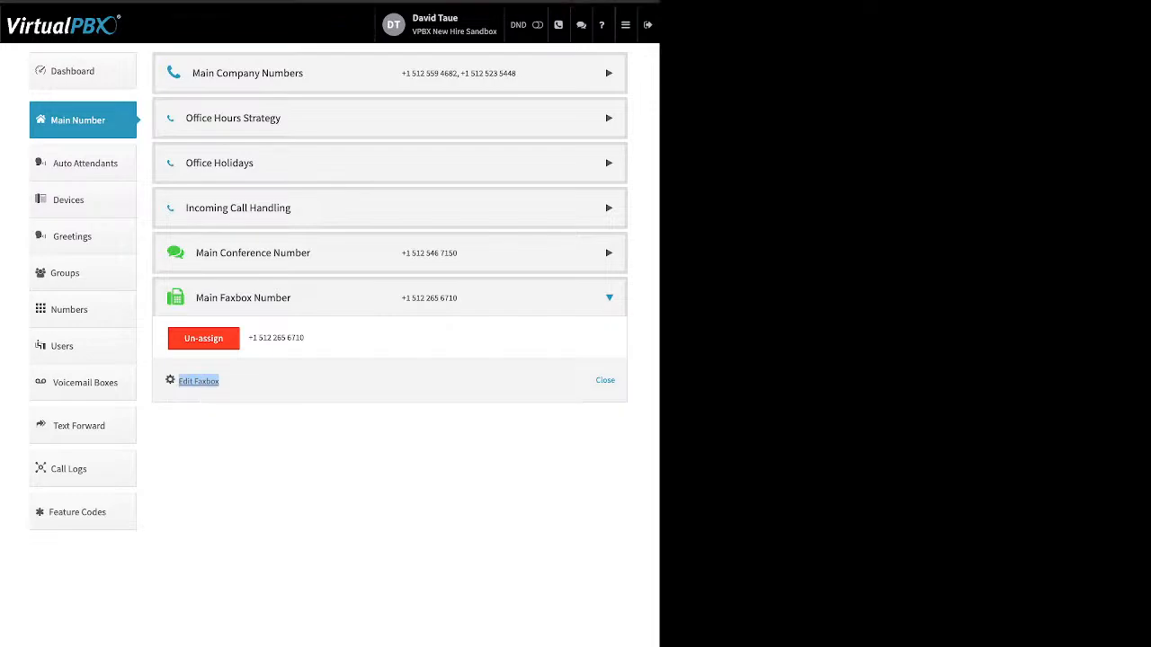
{"action": "left_click", "coordinate": [198, 381]}
{"action": "left_click_drag", "start_coordinate": [278, 135], "coordinate": [184, 135]}
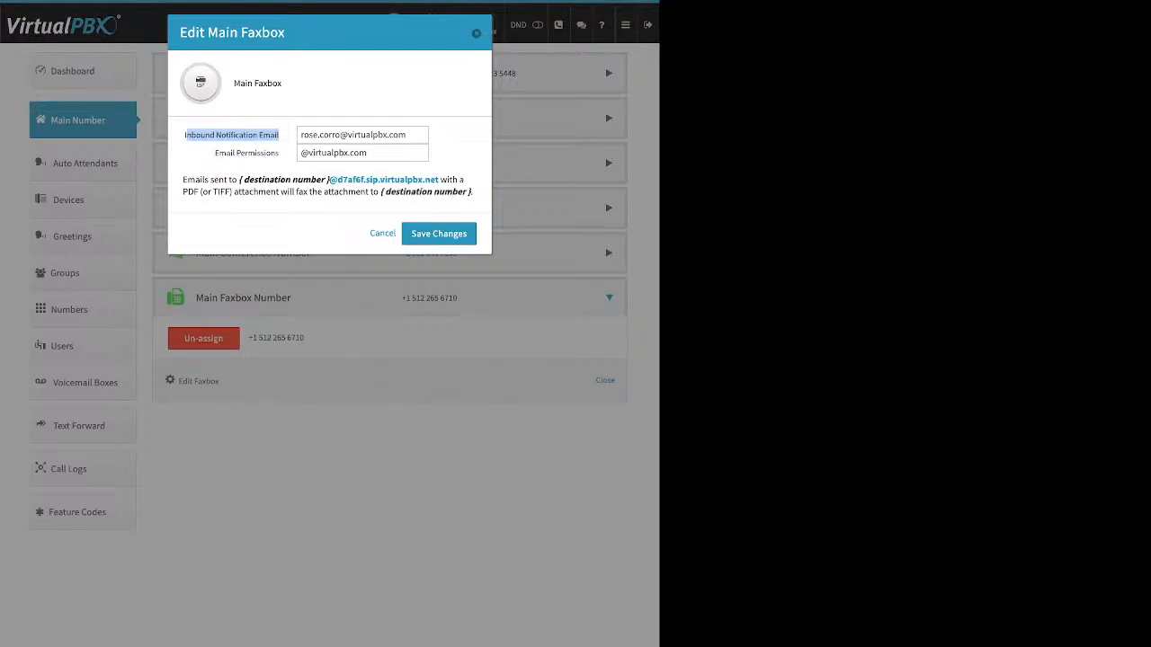
{"action": "left_click_drag", "start_coordinate": [214, 153], "coordinate": [279, 153]}
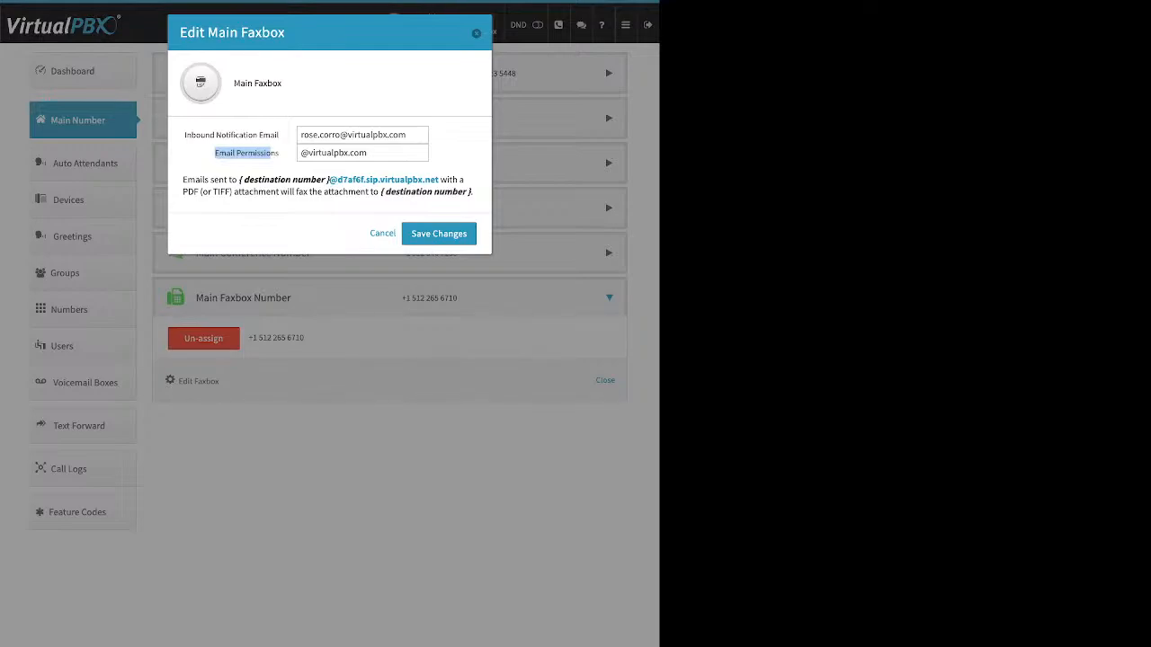
{"action": "key", "text": "Escape"}
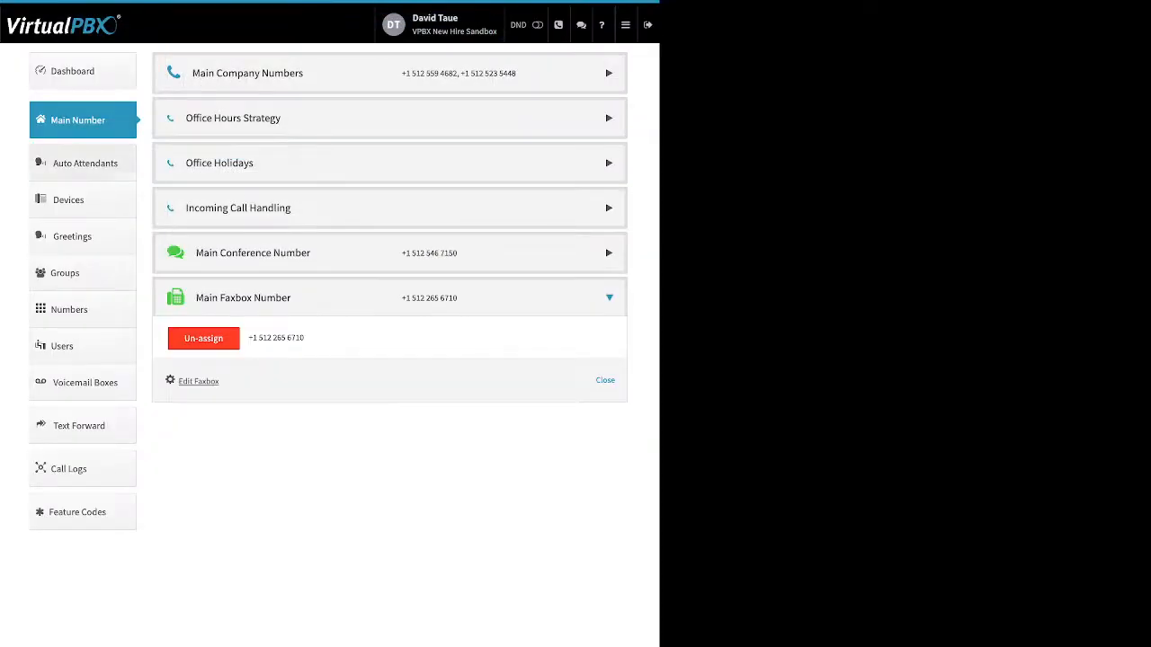
Open Auto Attendants and view the attendant creation dialog without creating an attendant
{"action": "left_click", "coordinate": [84, 164]}
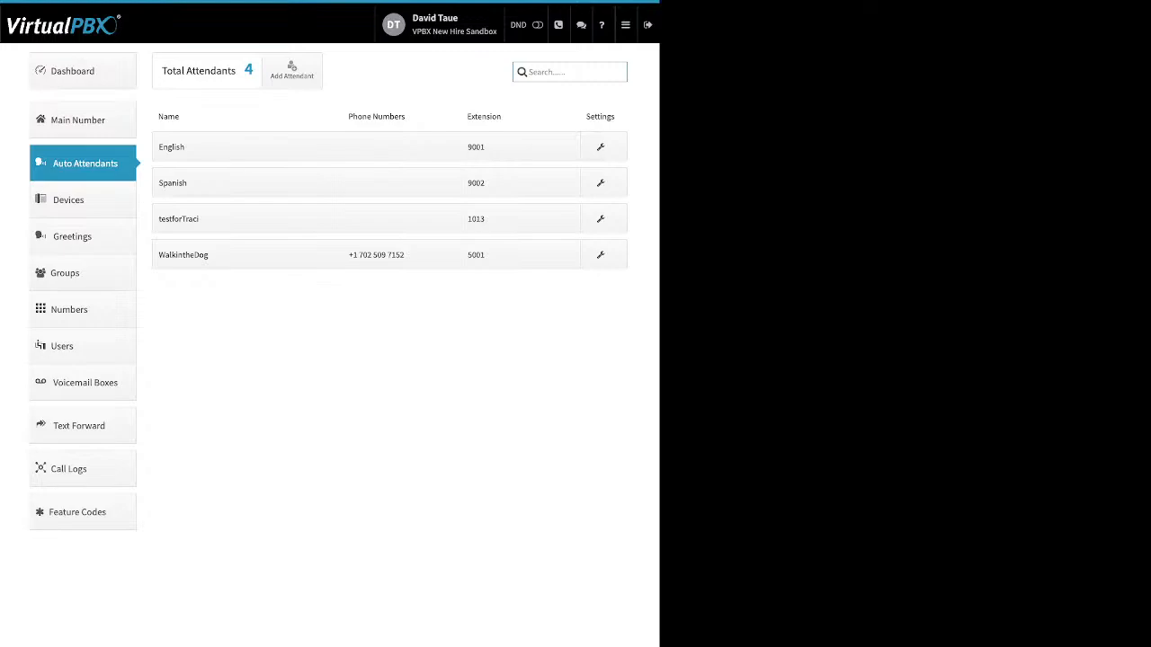
{"action": "left_click_drag", "start_coordinate": [186, 146], "coordinate": [187, 183]}
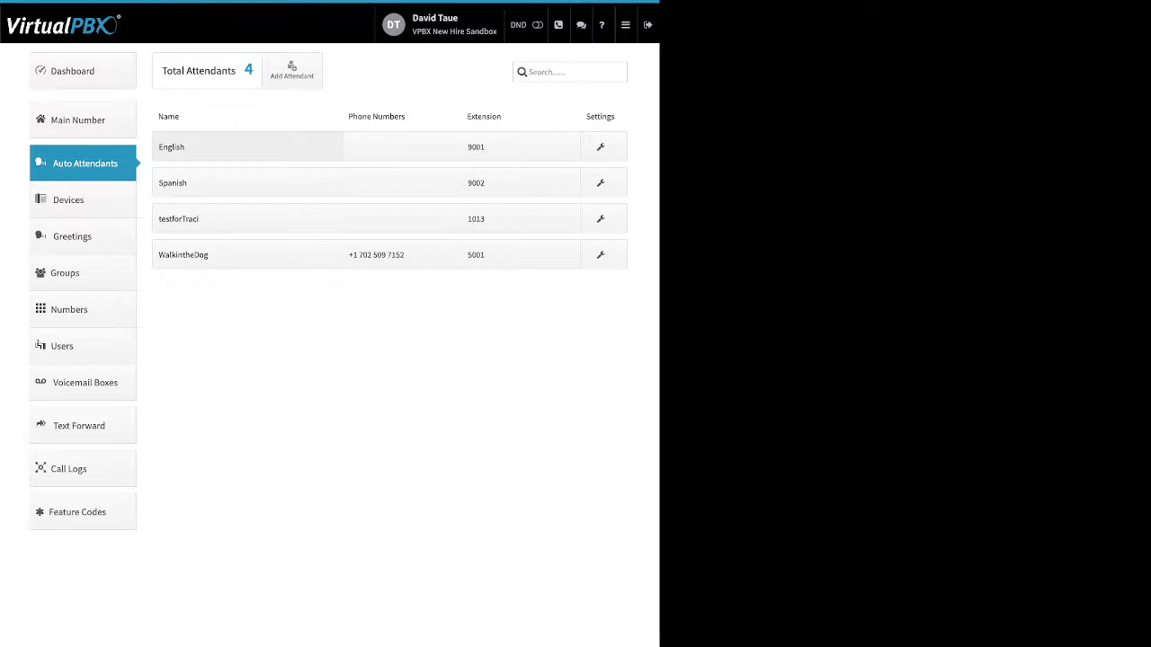
{"action": "left_click", "coordinate": [224, 255]}
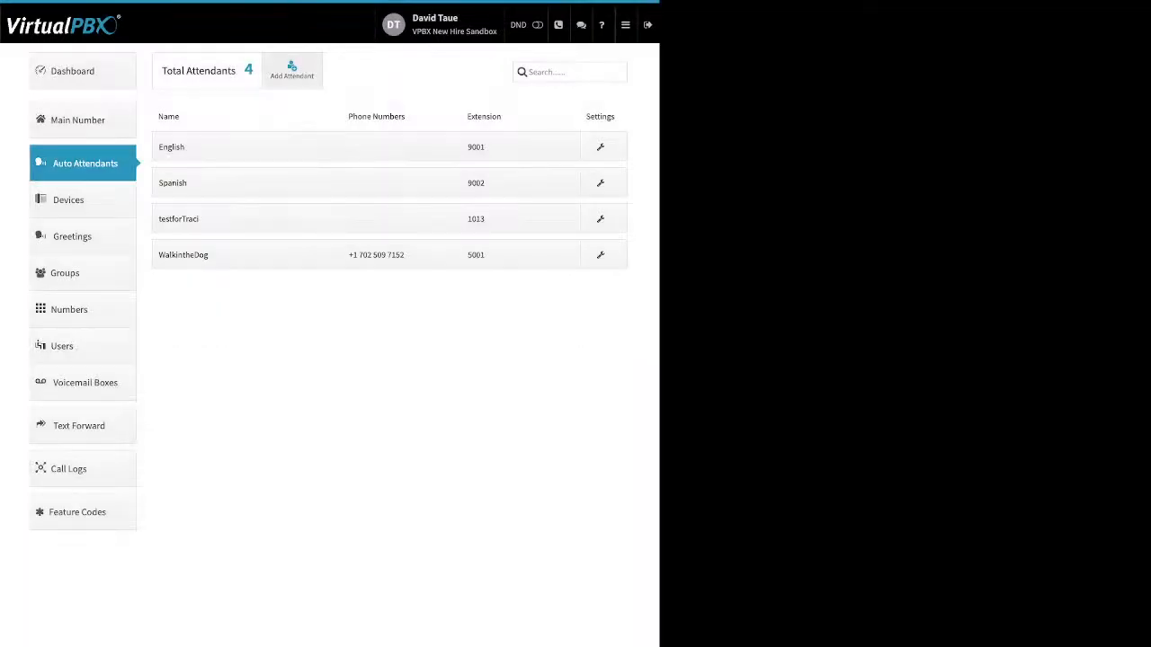
{"action": "left_click", "coordinate": [291, 70]}
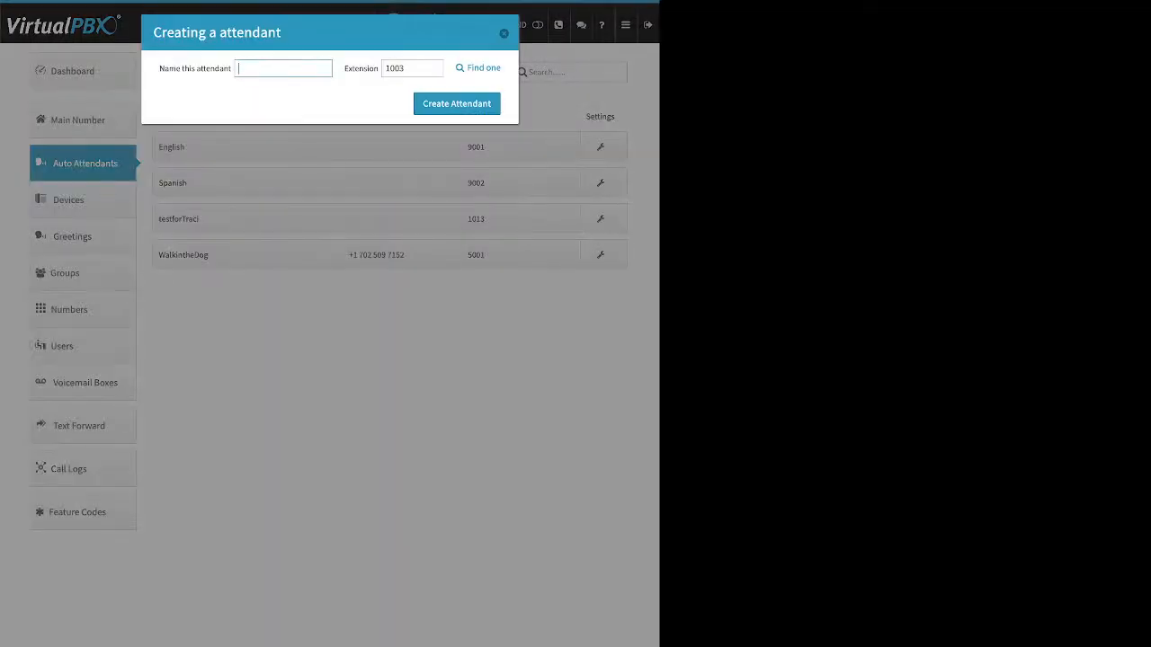
{"action": "left_click_drag", "start_coordinate": [183, 68], "coordinate": [232, 68]}
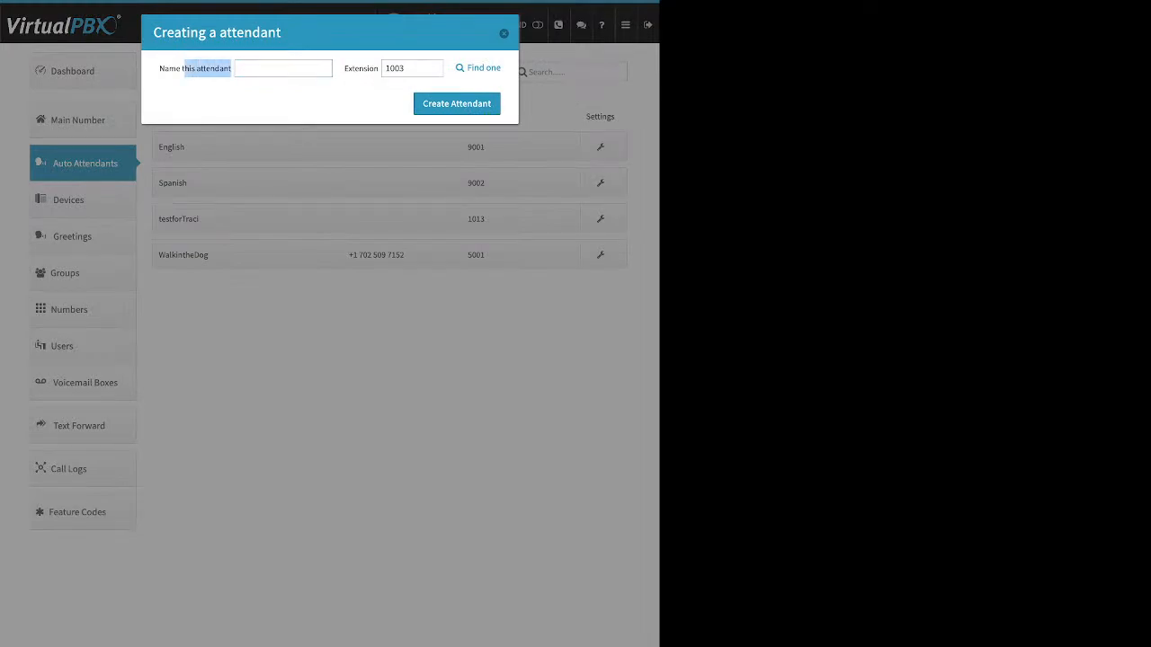
{"action": "left_click_drag", "start_coordinate": [354, 68], "coordinate": [379, 68]}
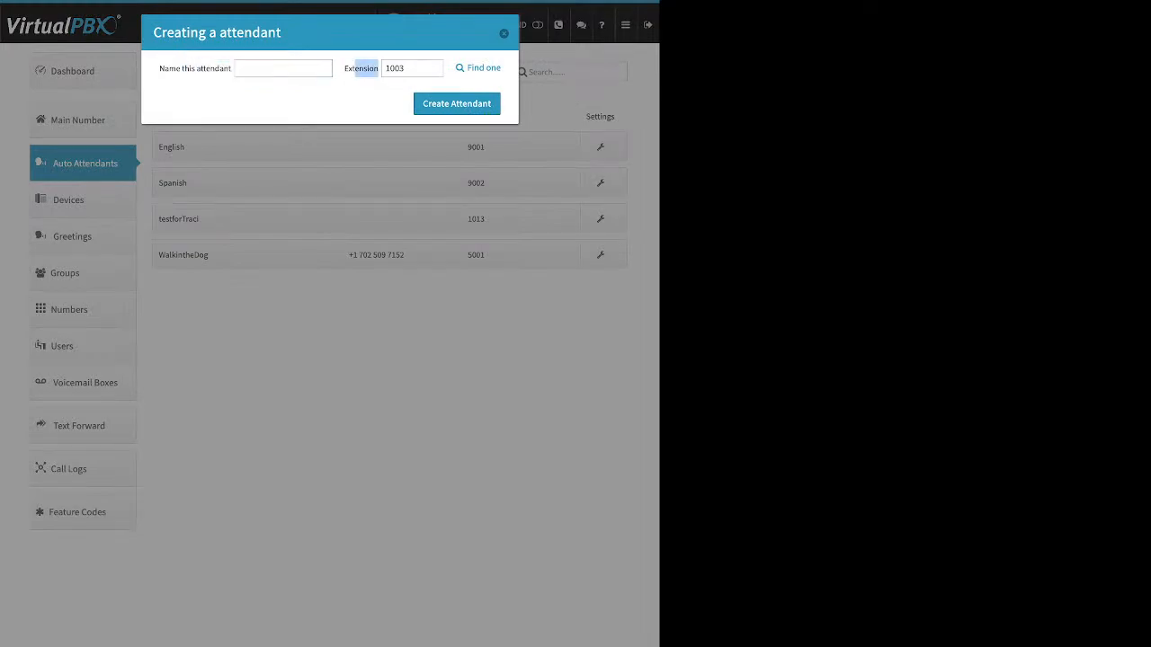
{"action": "key", "text": "Escape"}
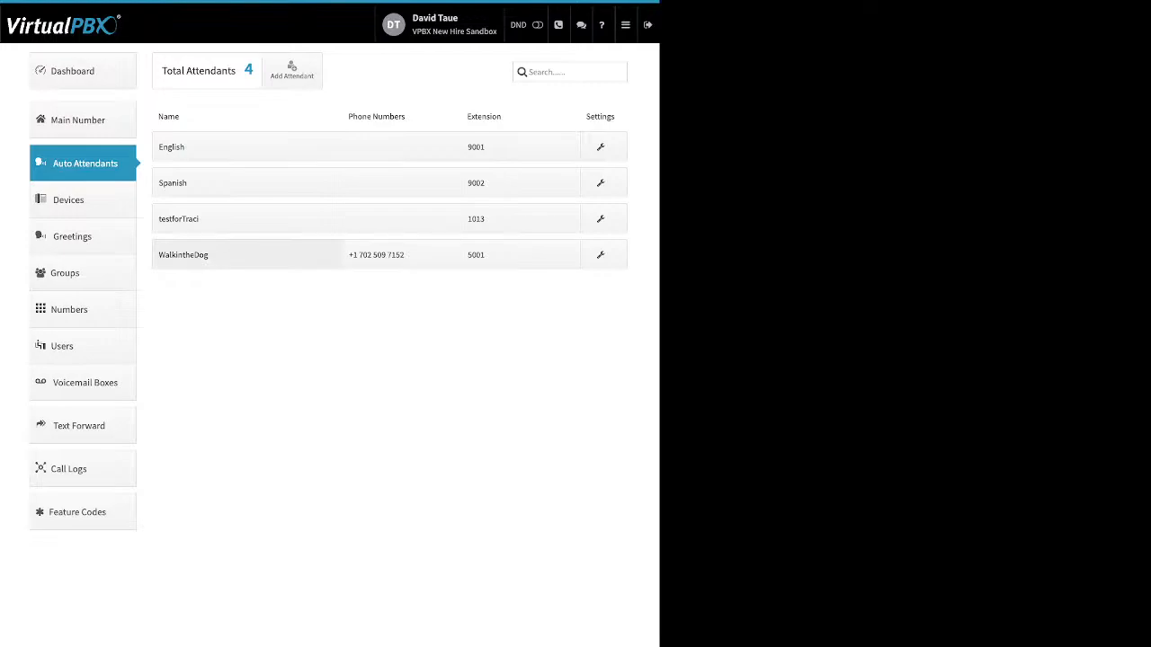
Open the WalkintheDog attendant's settings and toggle its Available in Main Menu switch on and off
{"action": "left_click", "coordinate": [184, 255]}
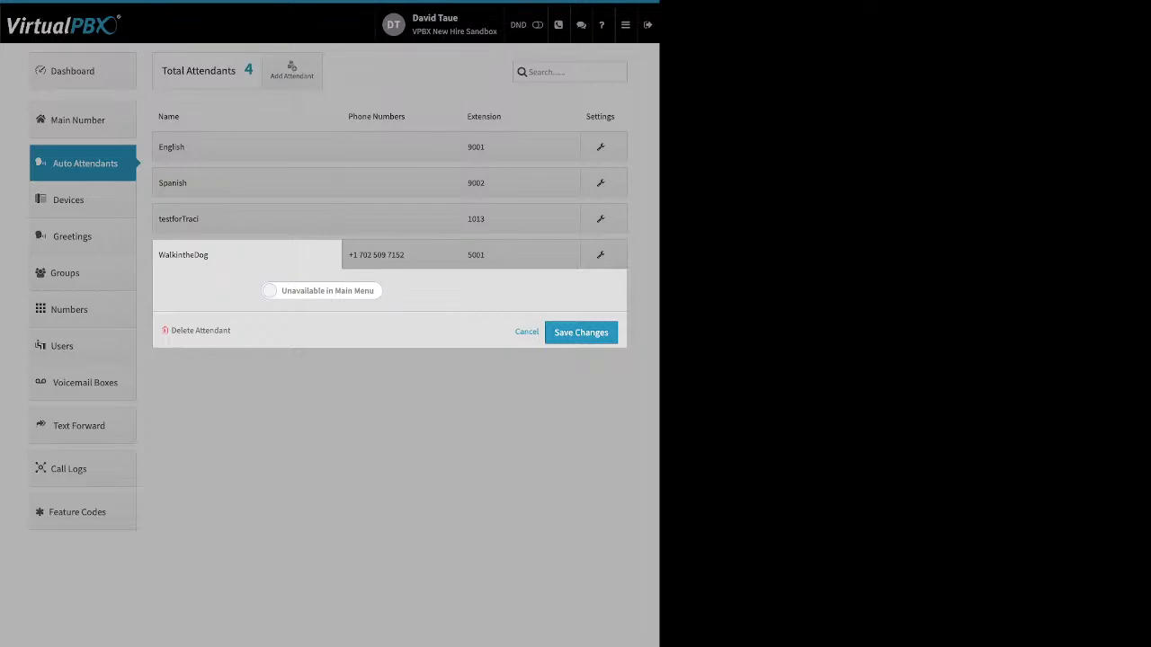
{"action": "left_click", "coordinate": [321, 290]}
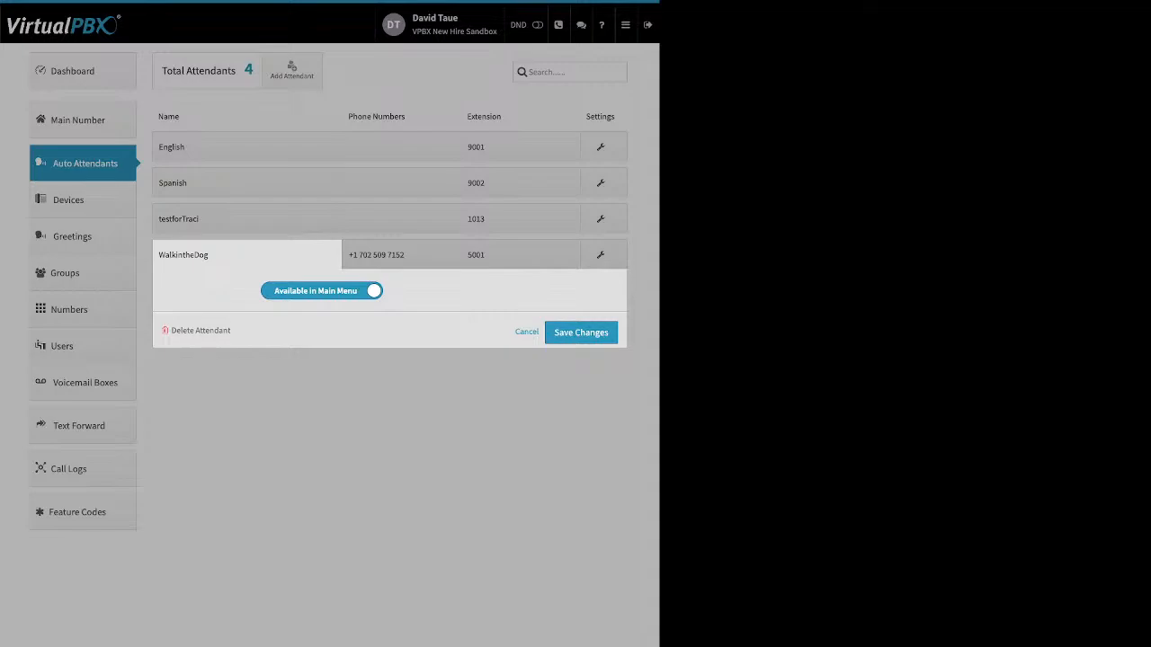
{"action": "left_click", "coordinate": [322, 291]}
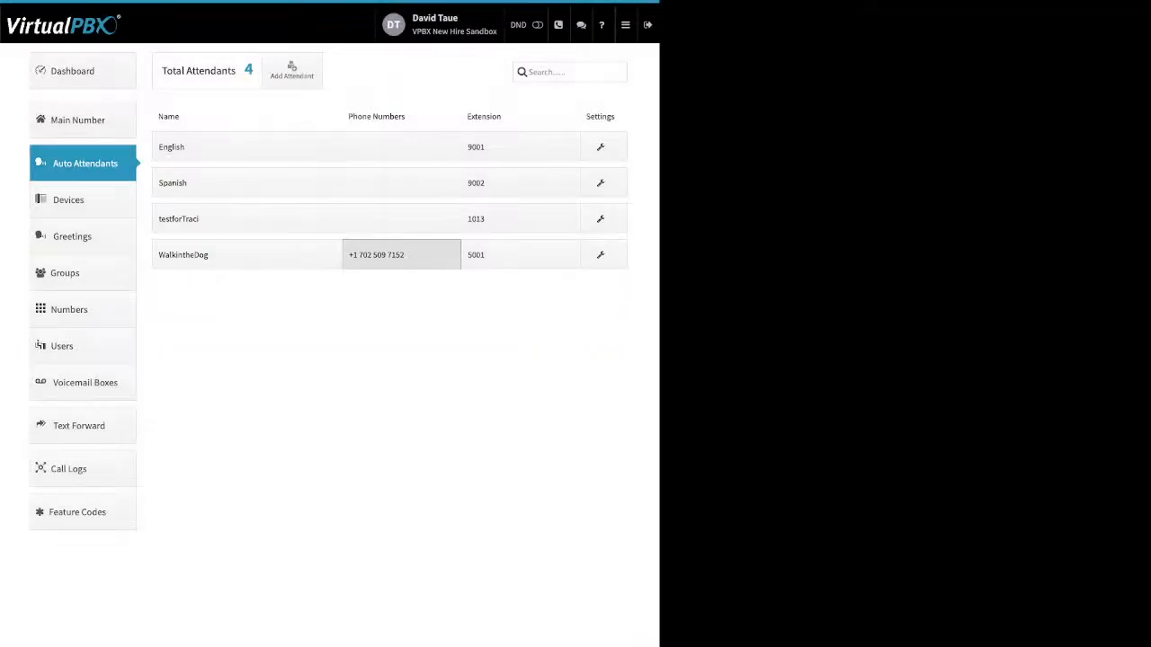
Review the WalkintheDog attendant's phone number and extension panels, then close them
{"action": "left_click", "coordinate": [401, 255]}
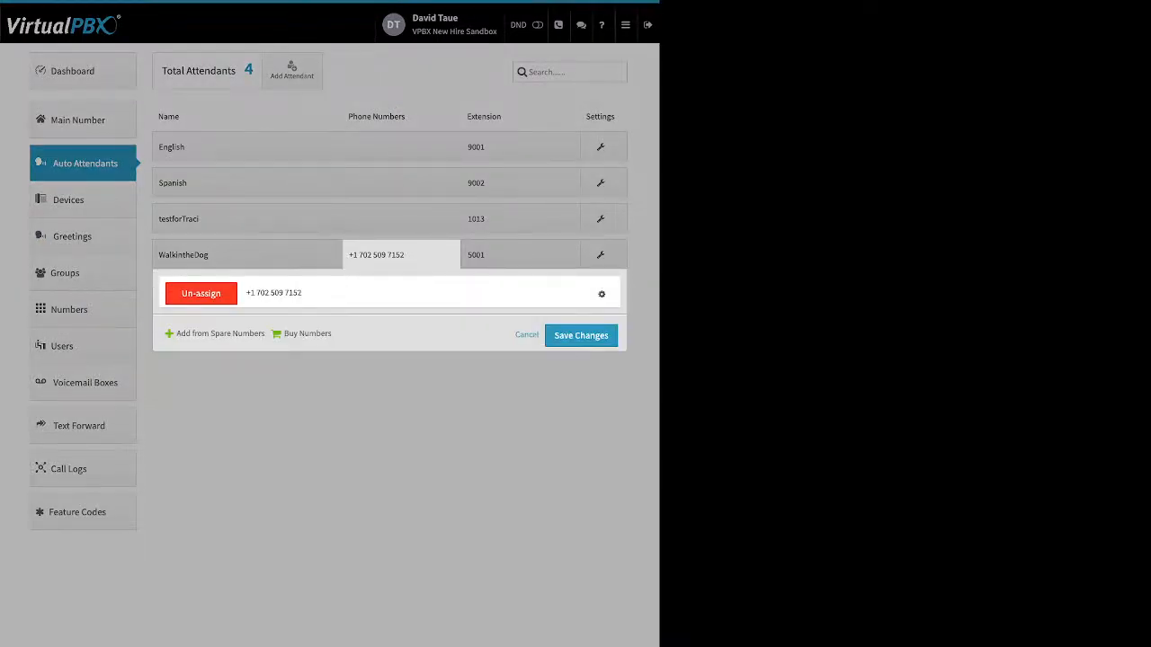
{"action": "left_click_drag", "start_coordinate": [177, 333], "coordinate": [320, 333]}
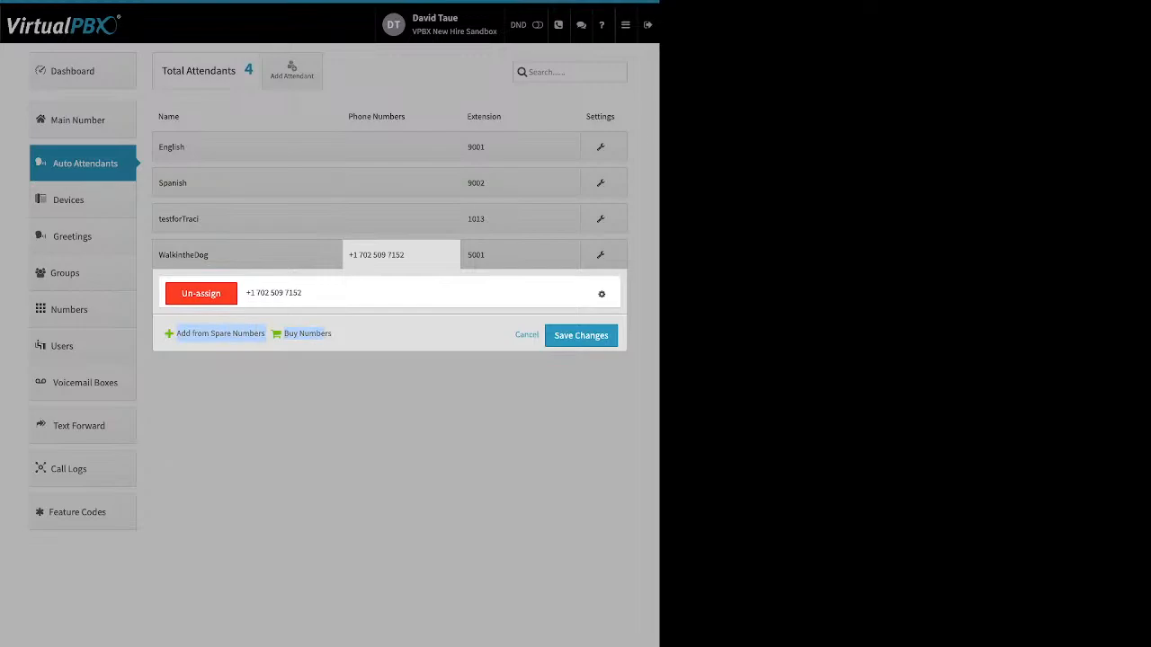
{"action": "left_click", "coordinate": [601, 294]}
{"action": "left_click", "coordinate": [523, 257]}
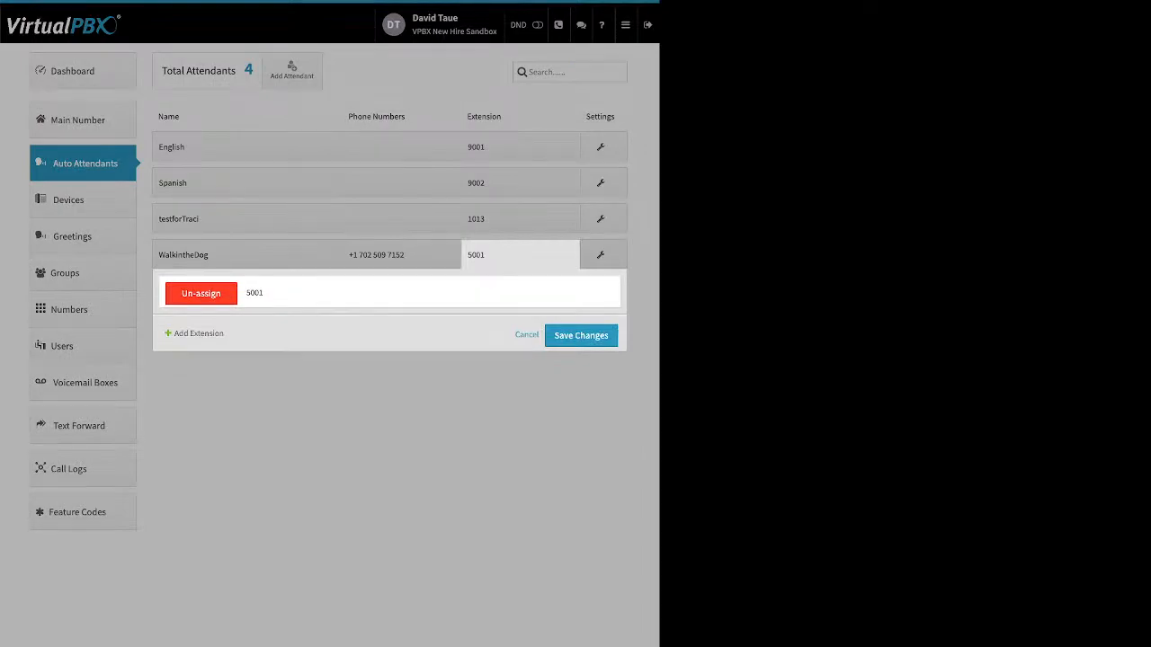
{"action": "left_click", "coordinate": [527, 334]}
{"action": "left_click", "coordinate": [600, 255]}
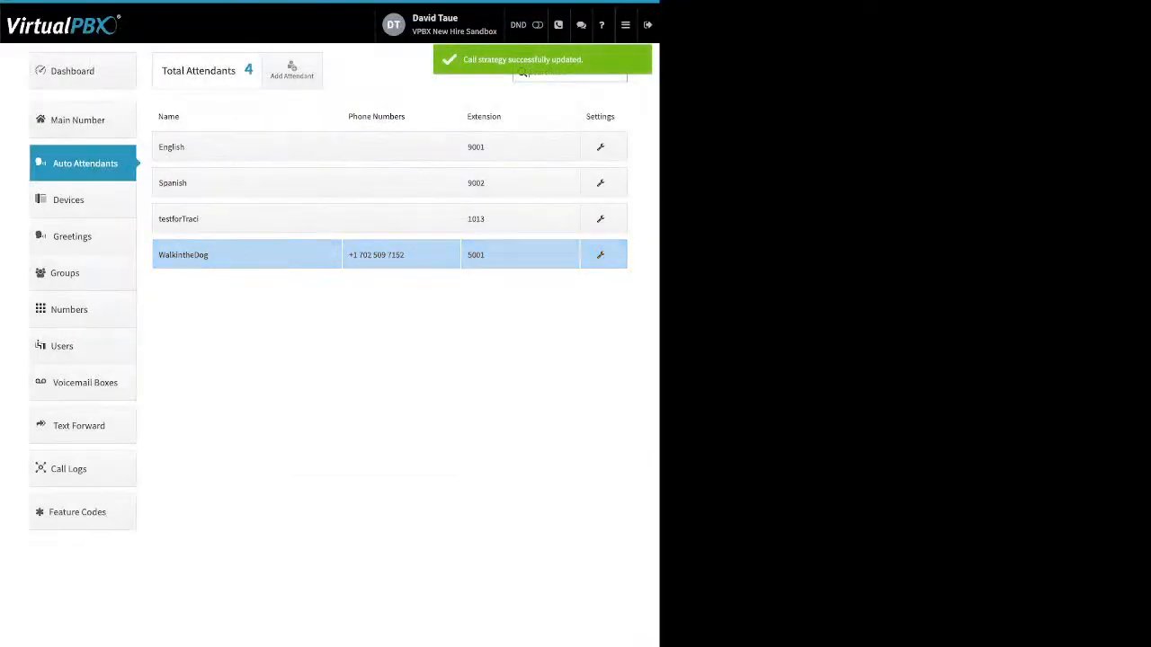
Open Devices and review the device names, users and Enable column in the list
{"action": "left_click", "coordinate": [68, 200]}
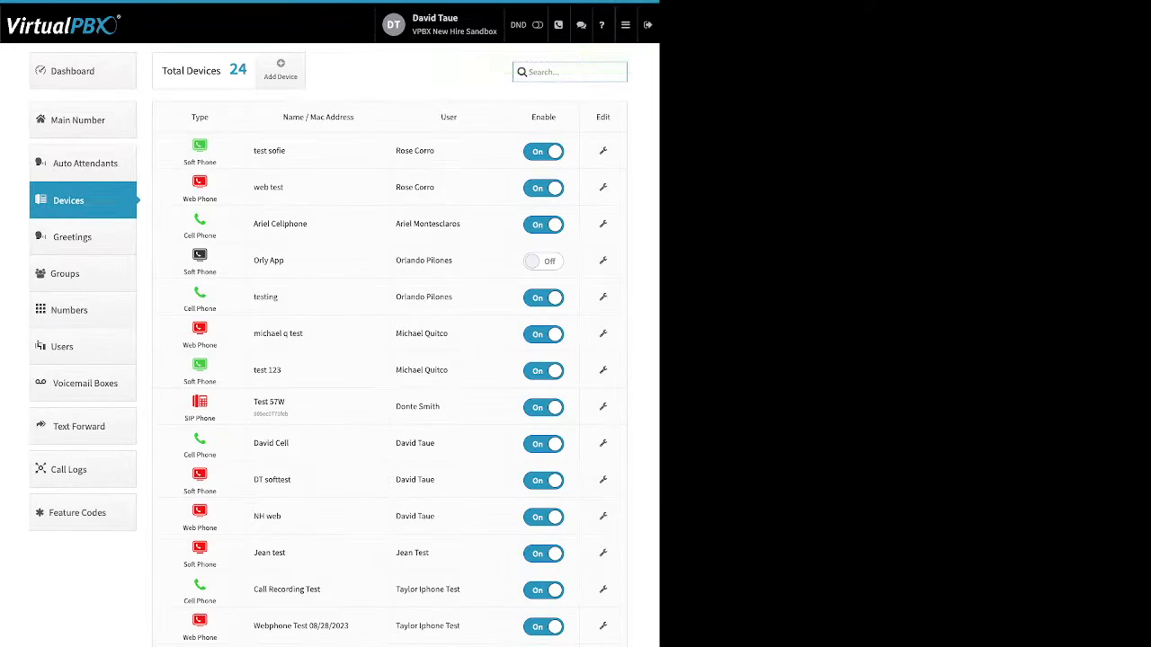
{"action": "left_click_drag", "start_coordinate": [286, 150], "coordinate": [255, 150]}
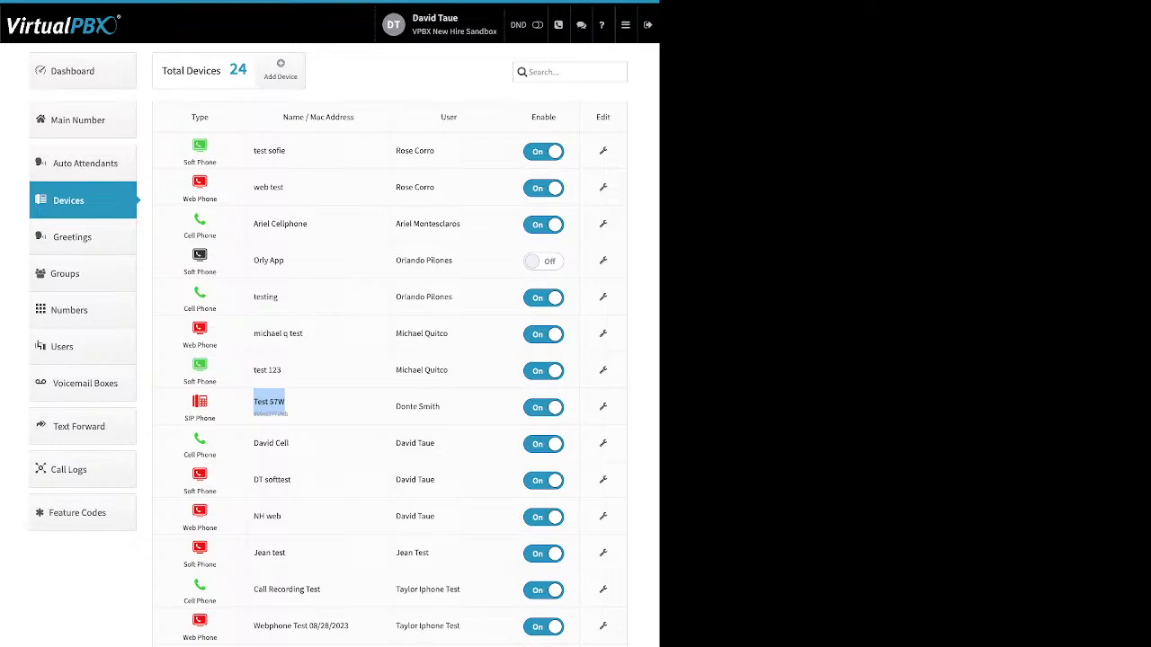
{"action": "left_click_drag", "start_coordinate": [286, 261], "coordinate": [253, 261]}
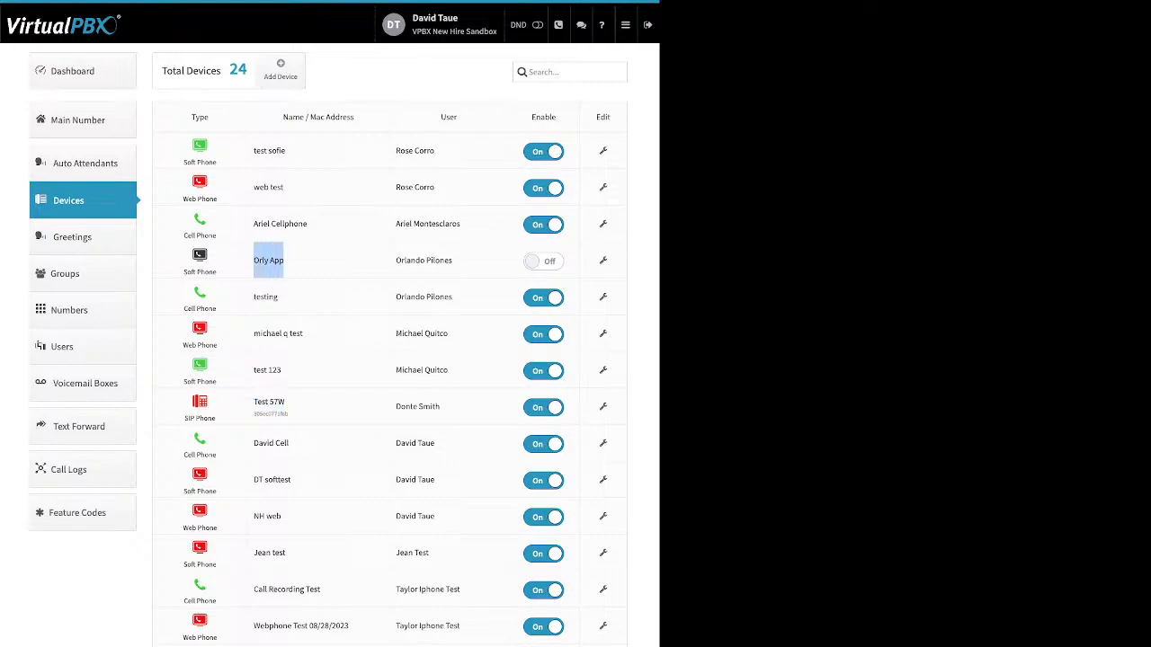
{"action": "left_click_drag", "start_coordinate": [556, 117], "coordinate": [534, 117]}
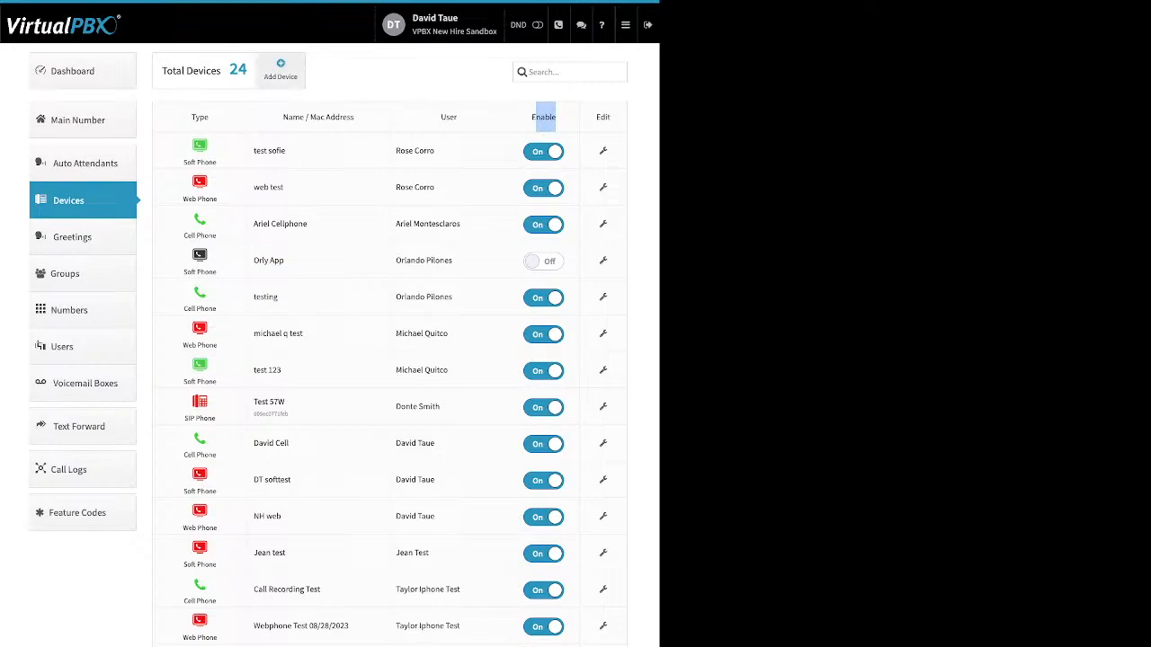
Open the new softphone device dialog and close it without creating a device
{"action": "left_click", "coordinate": [280, 70]}
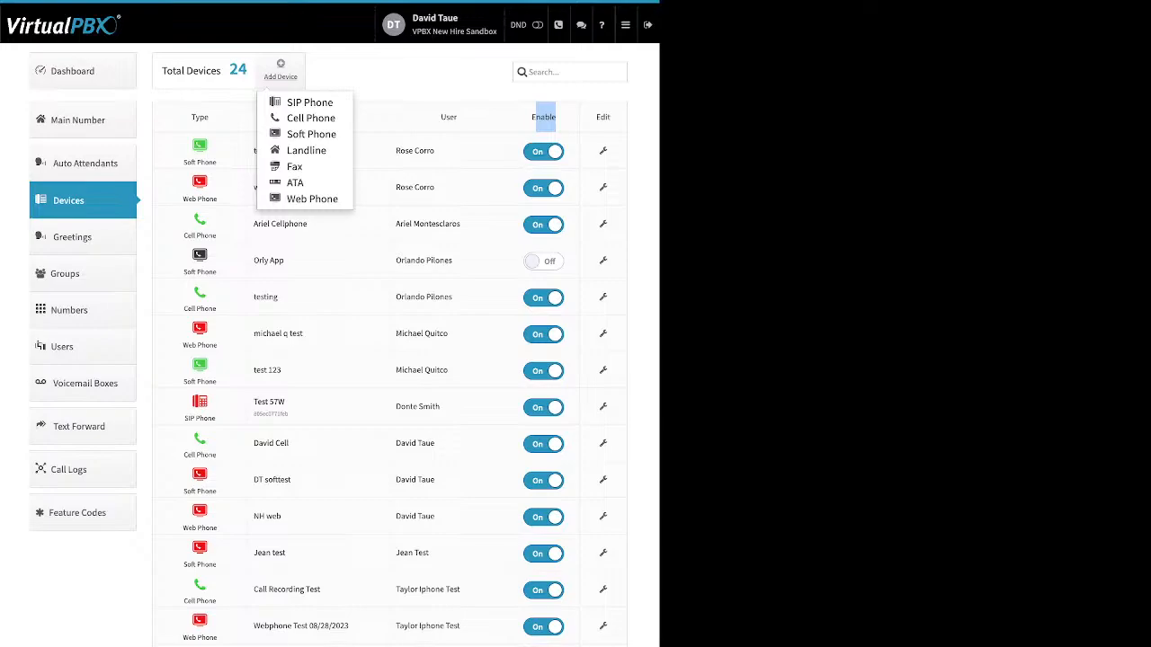
{"action": "left_click", "coordinate": [311, 133]}
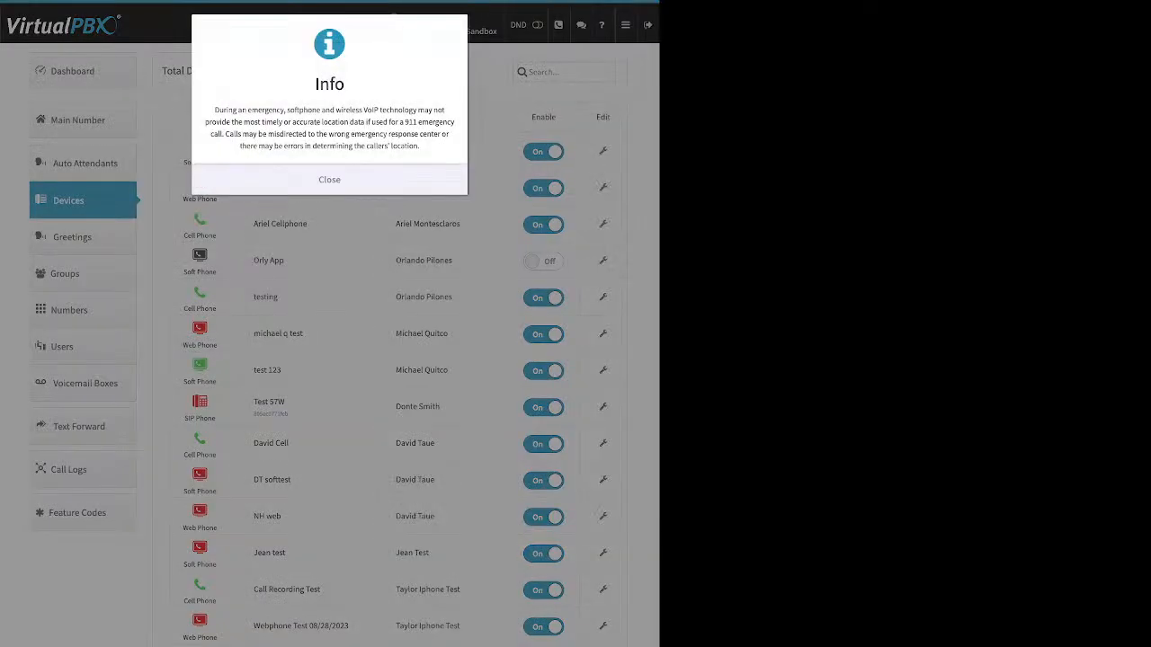
{"action": "left_click", "coordinate": [329, 180]}
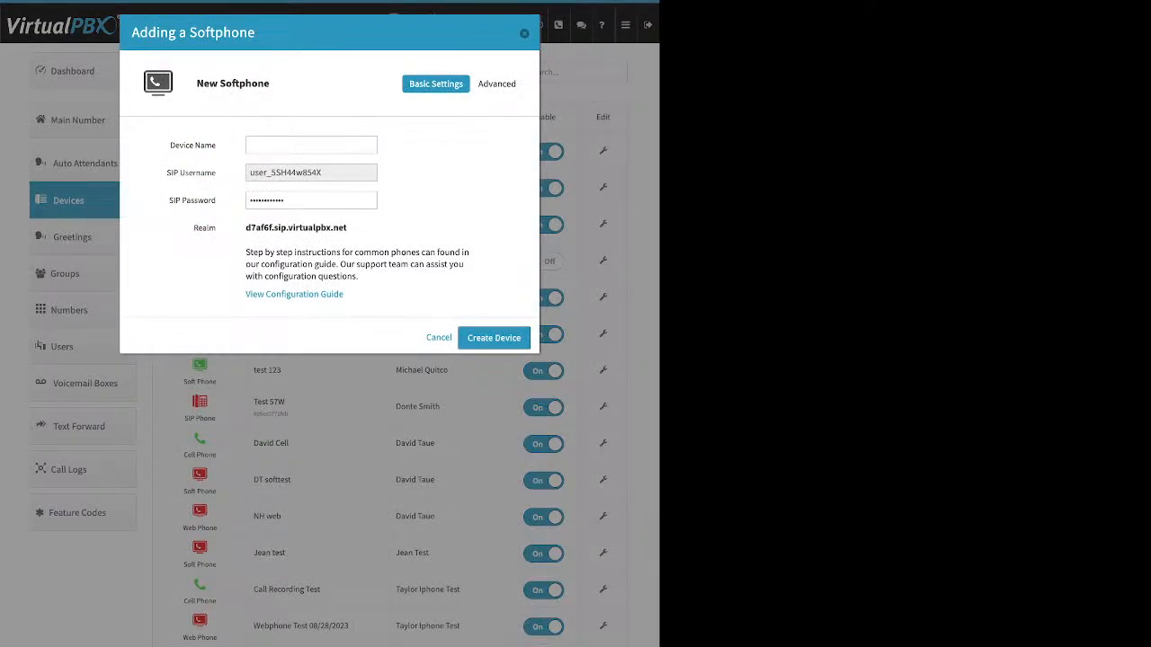
{"action": "key", "text": "Escape"}
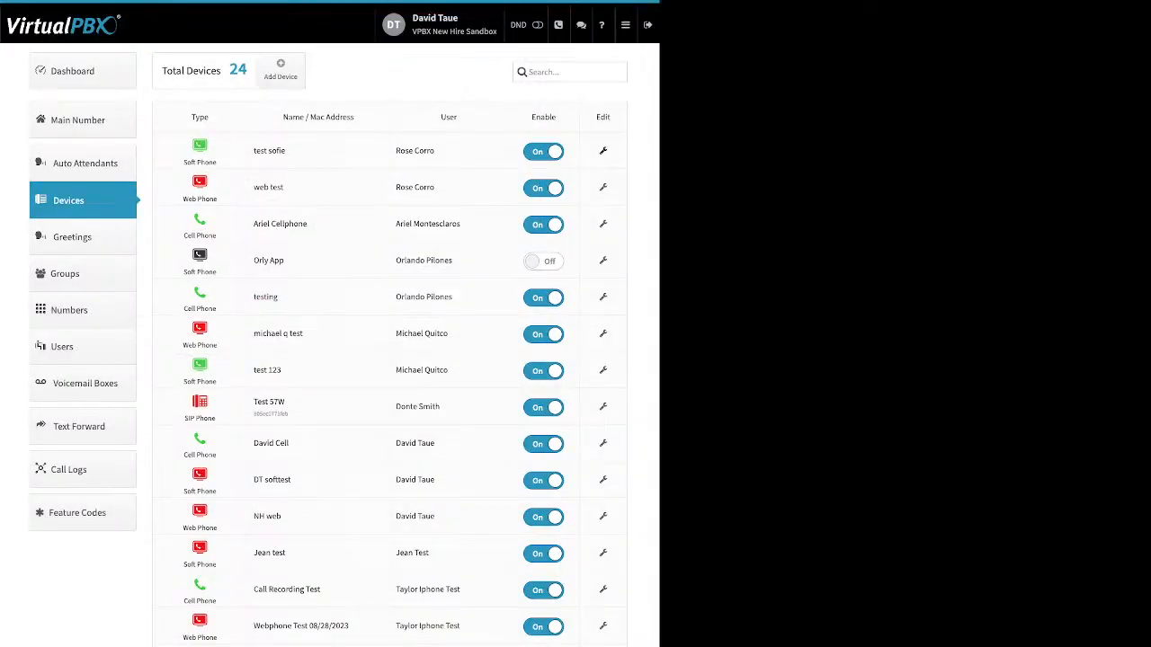
Review the test sofie softphone's audio codecs and emergency caller-ID number options, then close its settings
{"action": "left_click", "coordinate": [604, 151]}
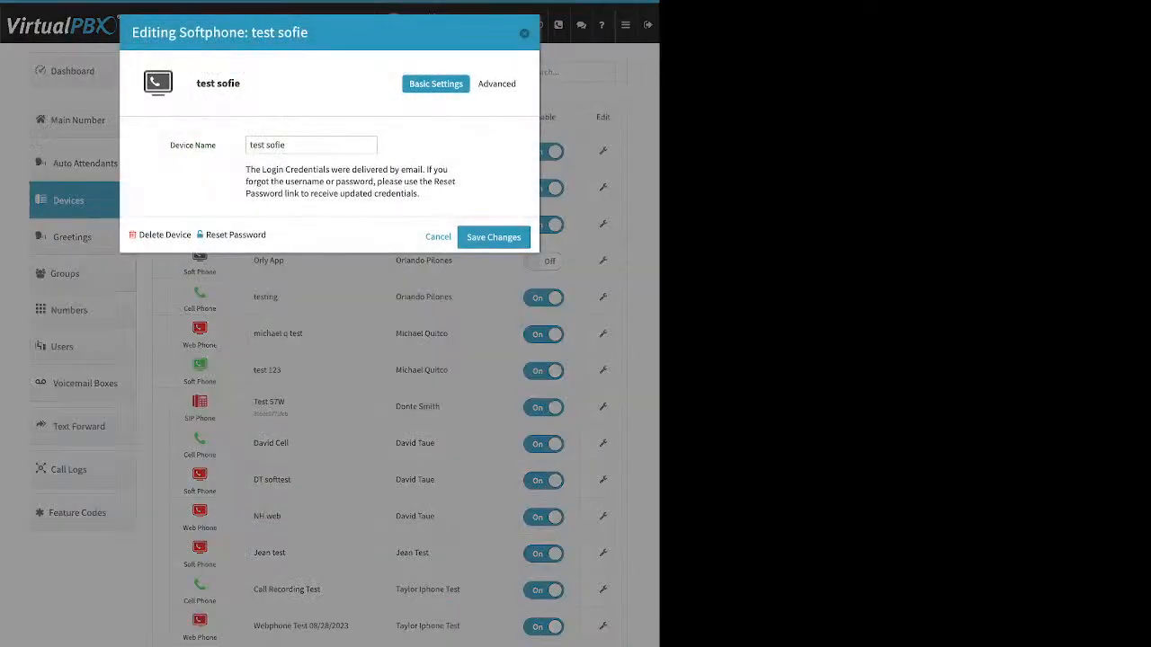
{"action": "left_click", "coordinate": [499, 84]}
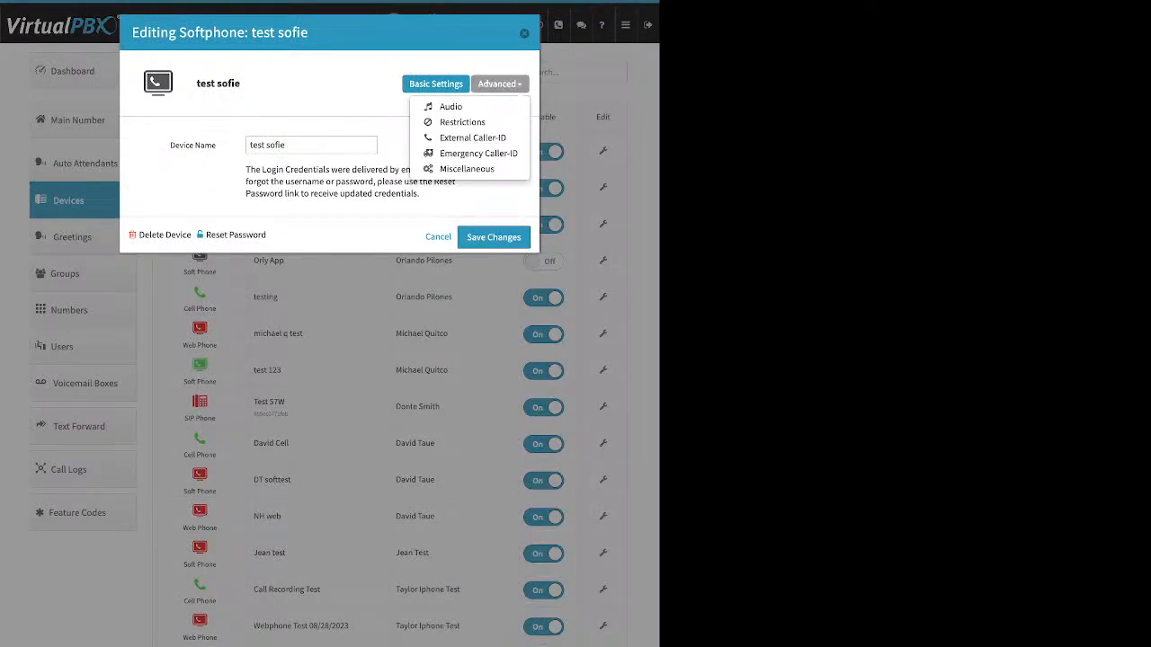
{"action": "left_click", "coordinate": [450, 106]}
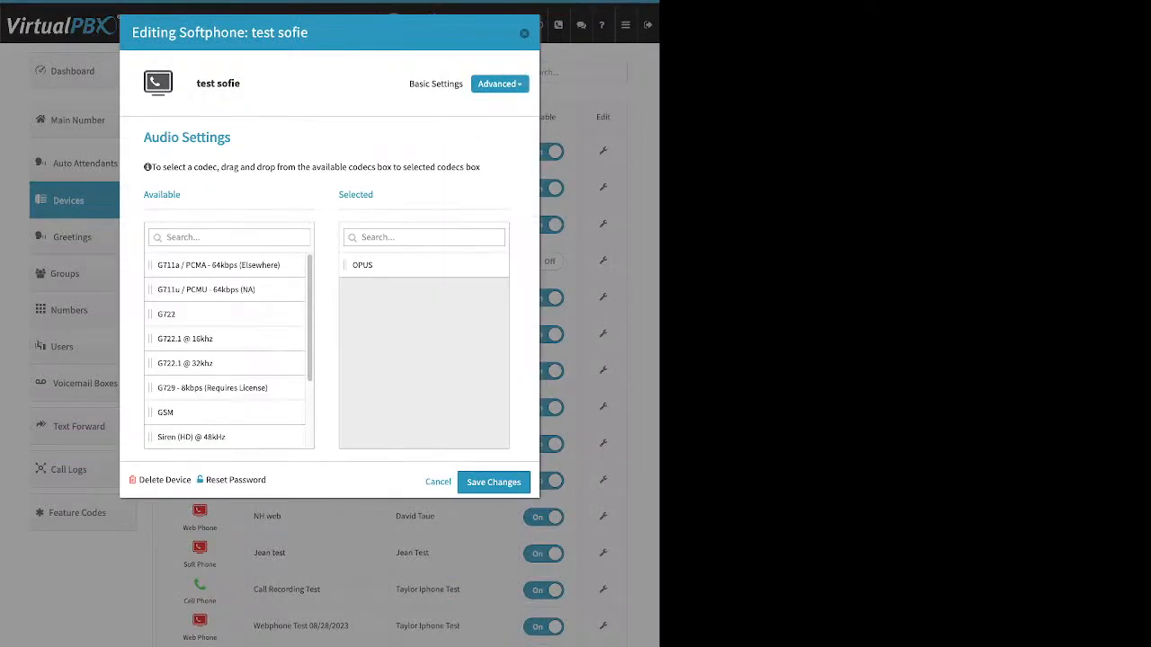
{"action": "left_click_drag", "start_coordinate": [373, 195], "coordinate": [338, 195]}
{"action": "left_click", "coordinate": [500, 83]}
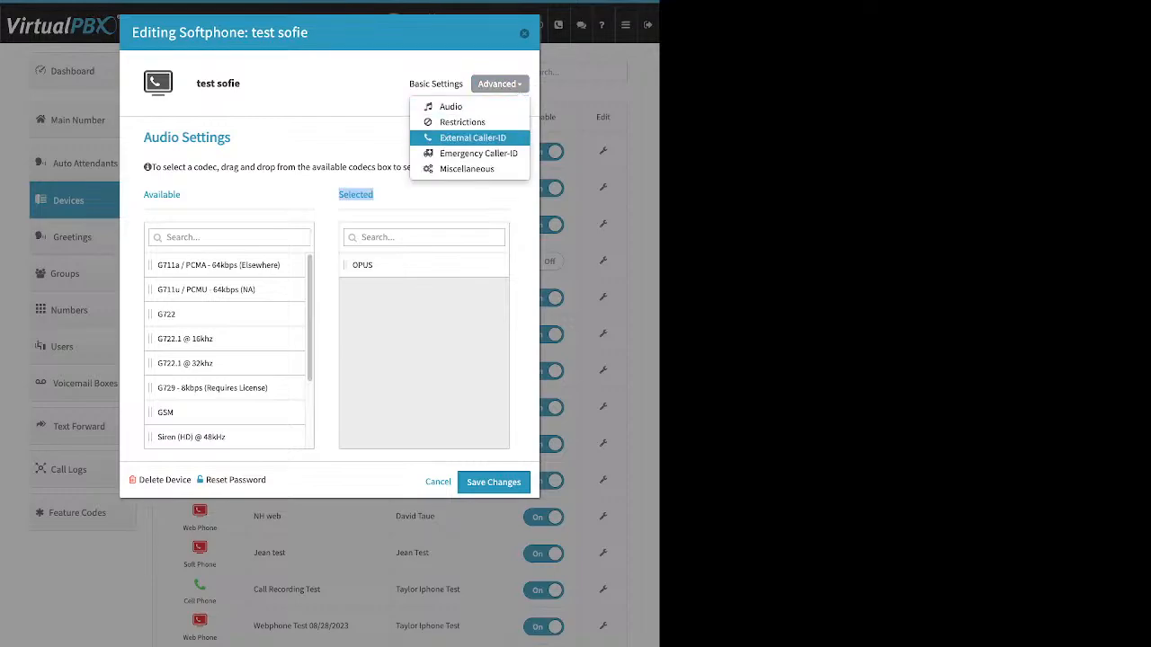
{"action": "left_click", "coordinate": [478, 152]}
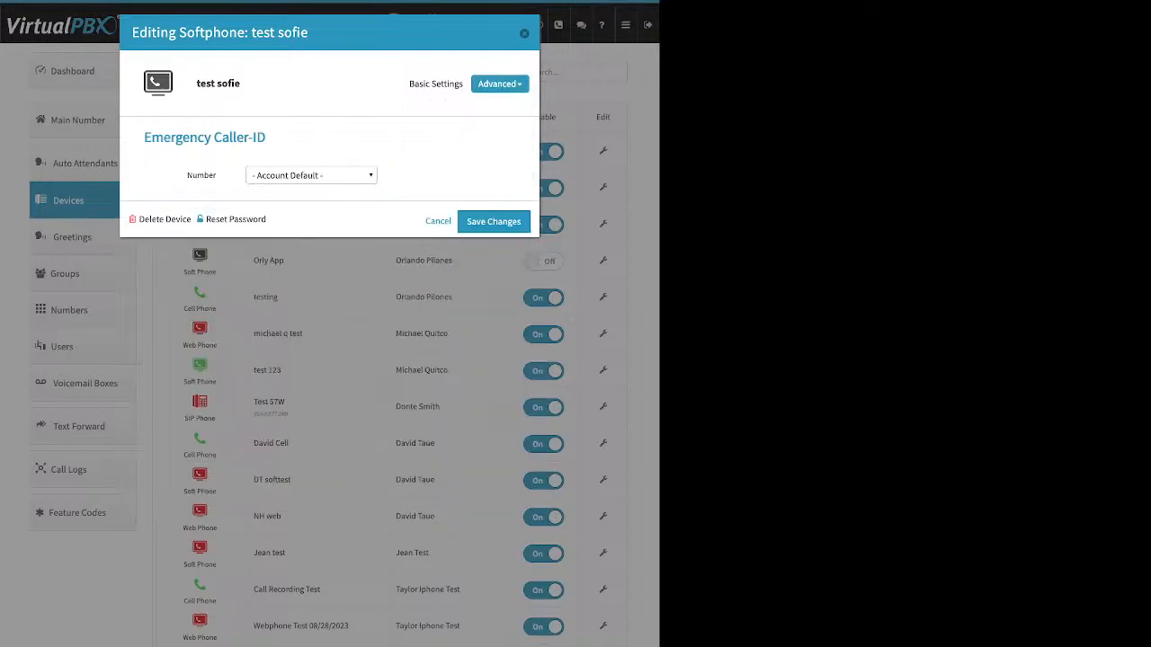
{"action": "left_click", "coordinate": [311, 175]}
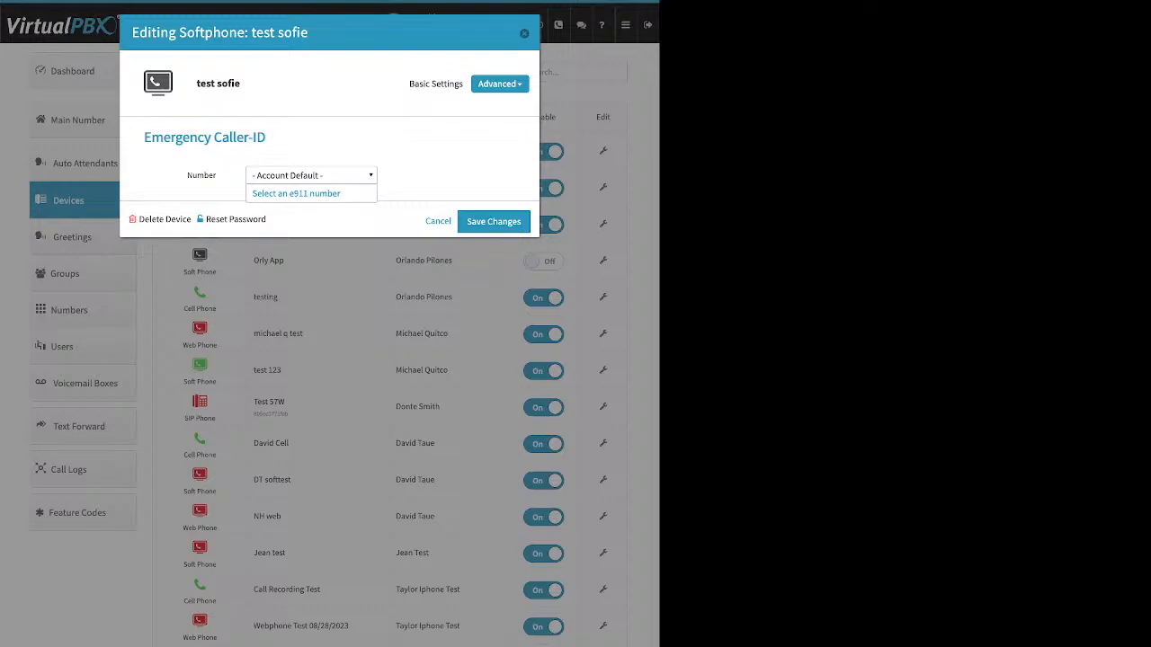
{"action": "left_click", "coordinate": [311, 175]}
{"action": "left_click", "coordinate": [524, 34]}
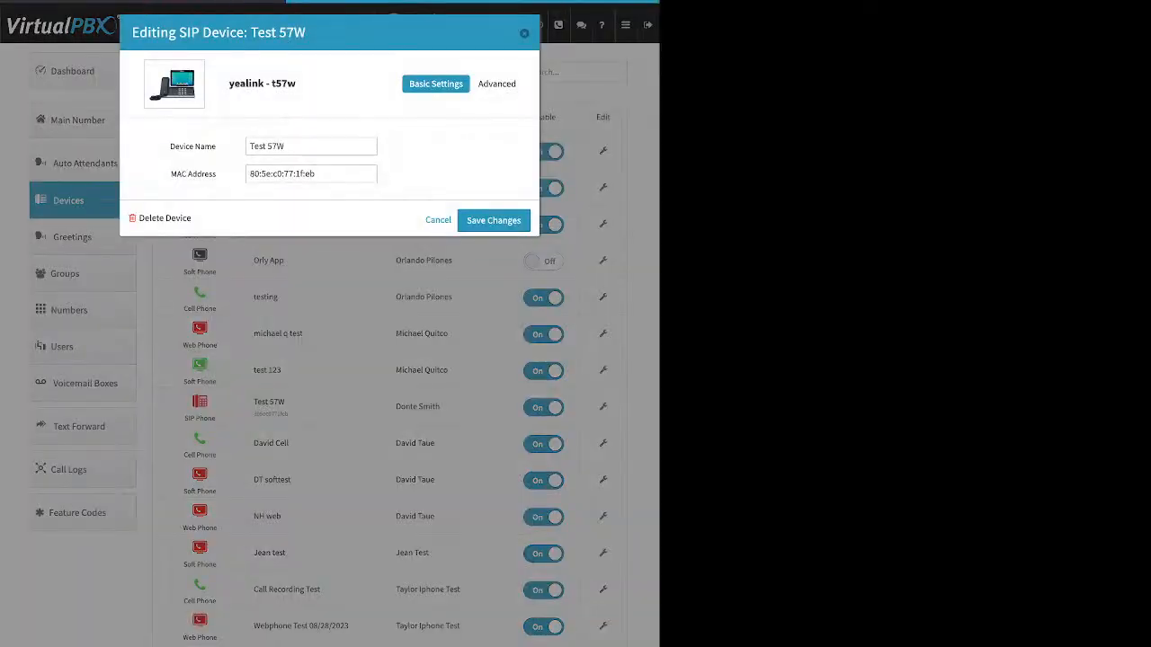
Review the Test 57W SIP device's audio codecs and emergency caller-ID number, then close its settings
{"action": "left_click", "coordinate": [499, 83]}
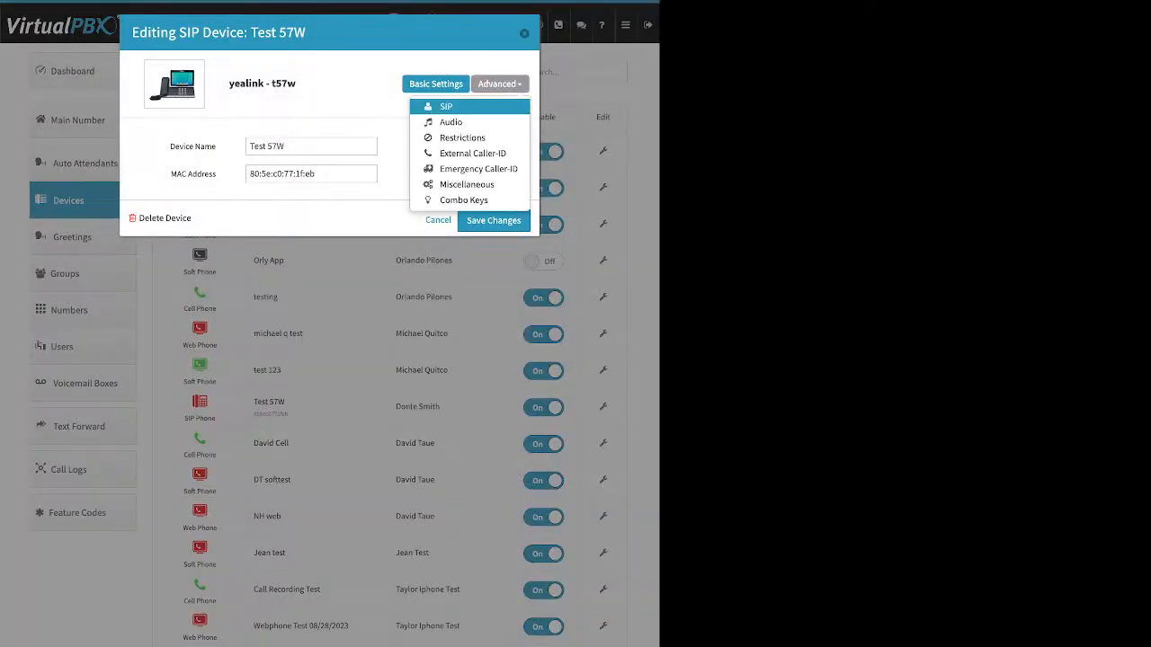
{"action": "left_click", "coordinate": [450, 123]}
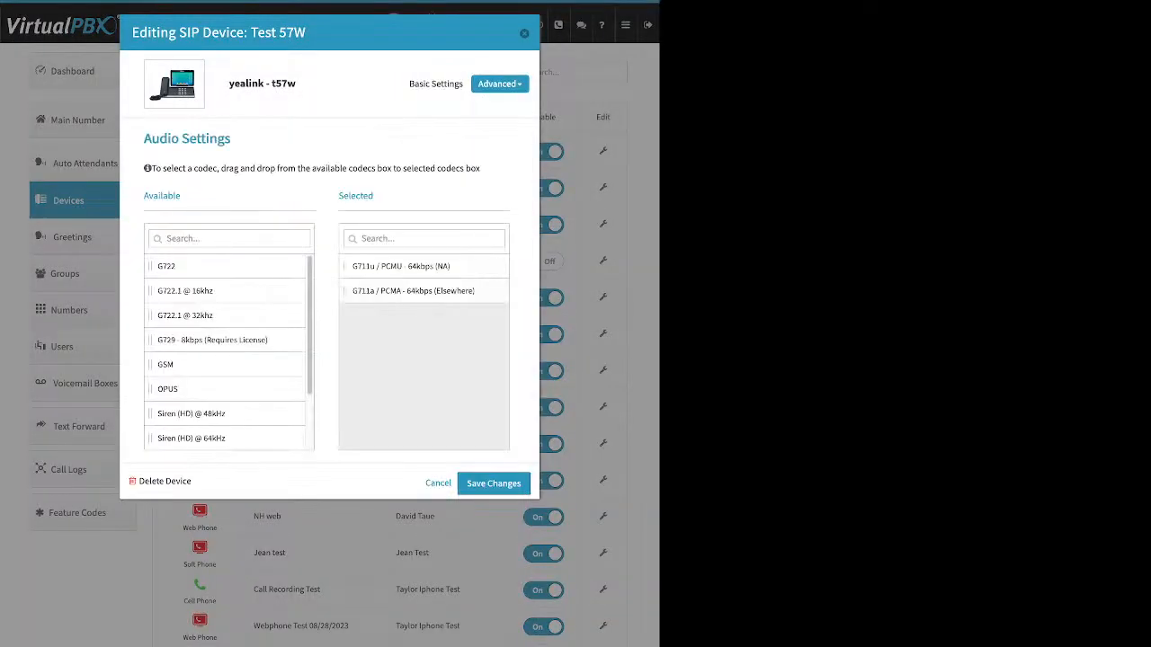
{"action": "double_click", "coordinate": [356, 196]}
{"action": "left_click_drag", "start_coordinate": [184, 314], "coordinate": [241, 291]}
{"action": "left_click", "coordinate": [499, 84]}
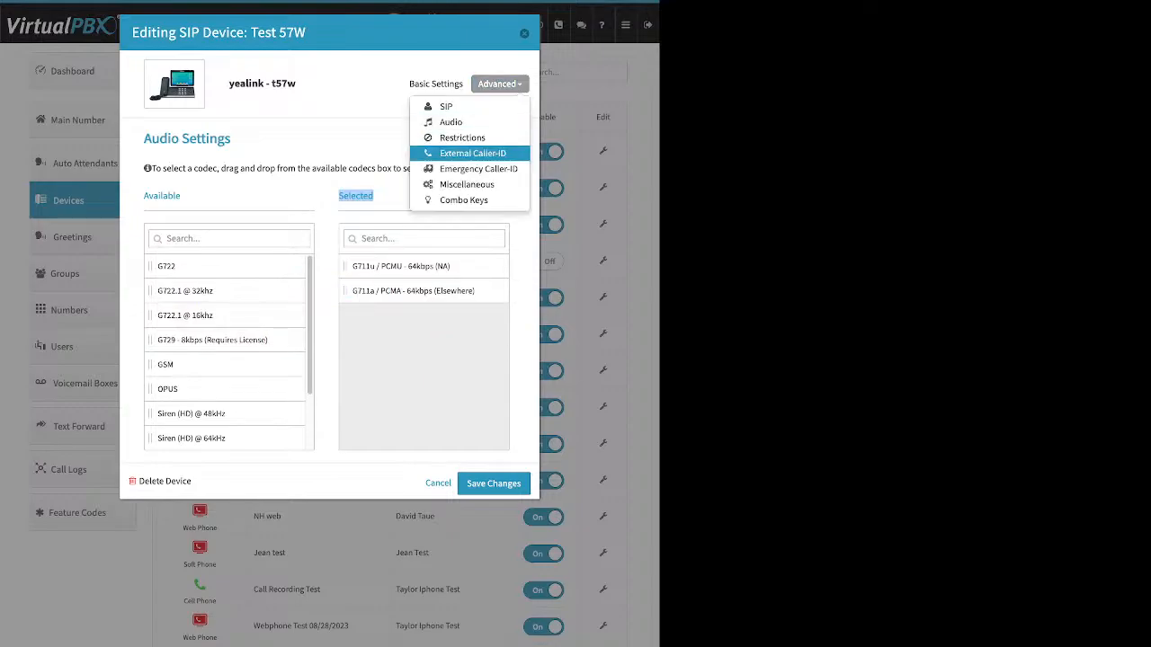
{"action": "left_click", "coordinate": [478, 169]}
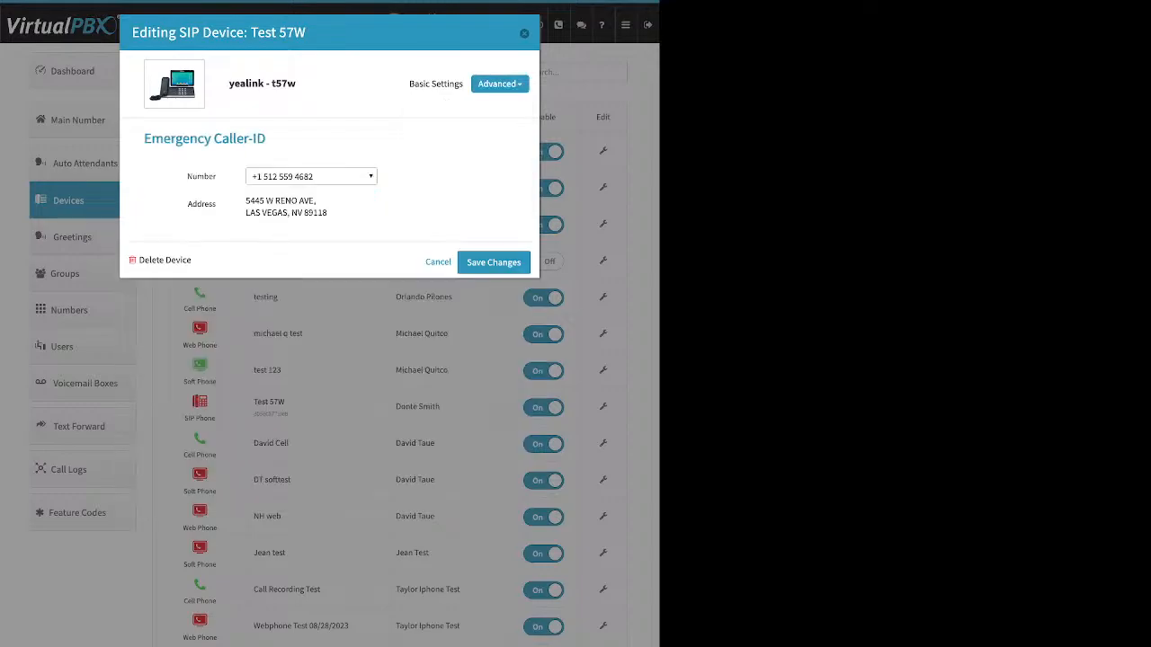
{"action": "key", "text": "Escape"}
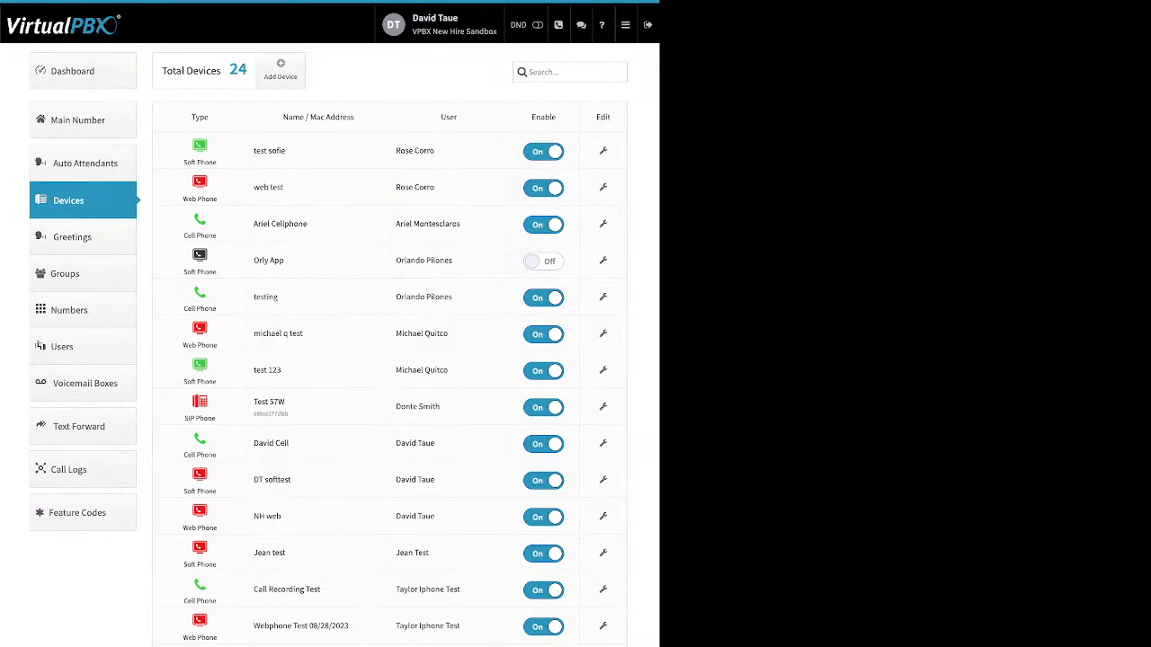
Open Greetings and view the add greeting dialog, cancelling without creating a greeting
{"action": "left_click", "coordinate": [72, 237]}
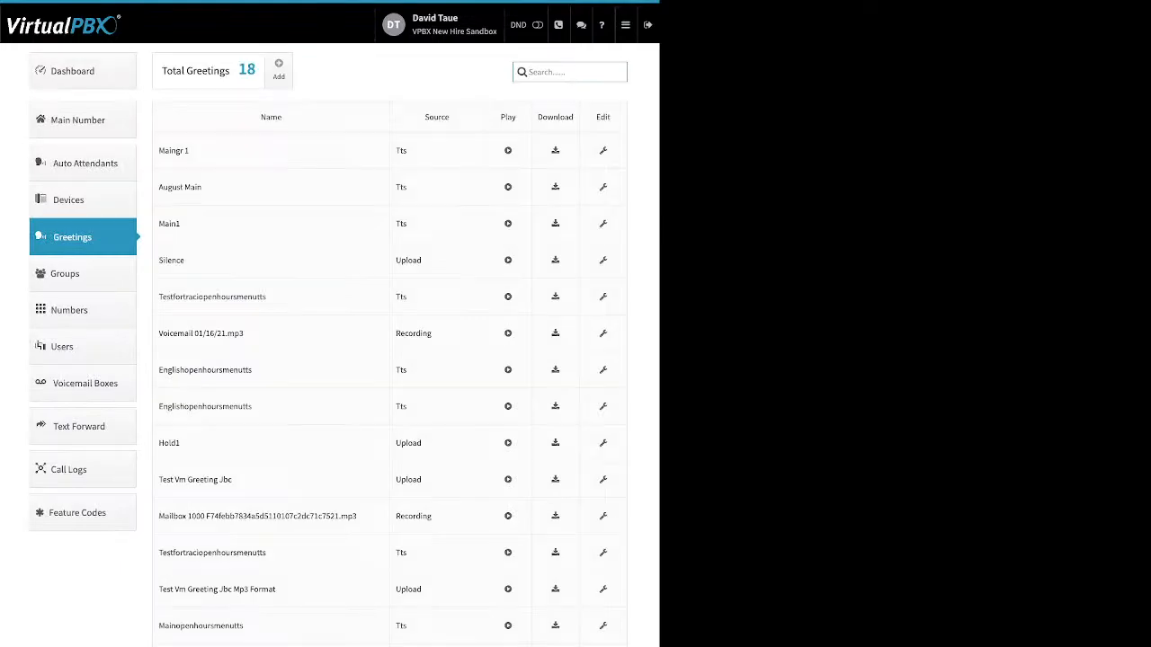
{"action": "left_click", "coordinate": [279, 69]}
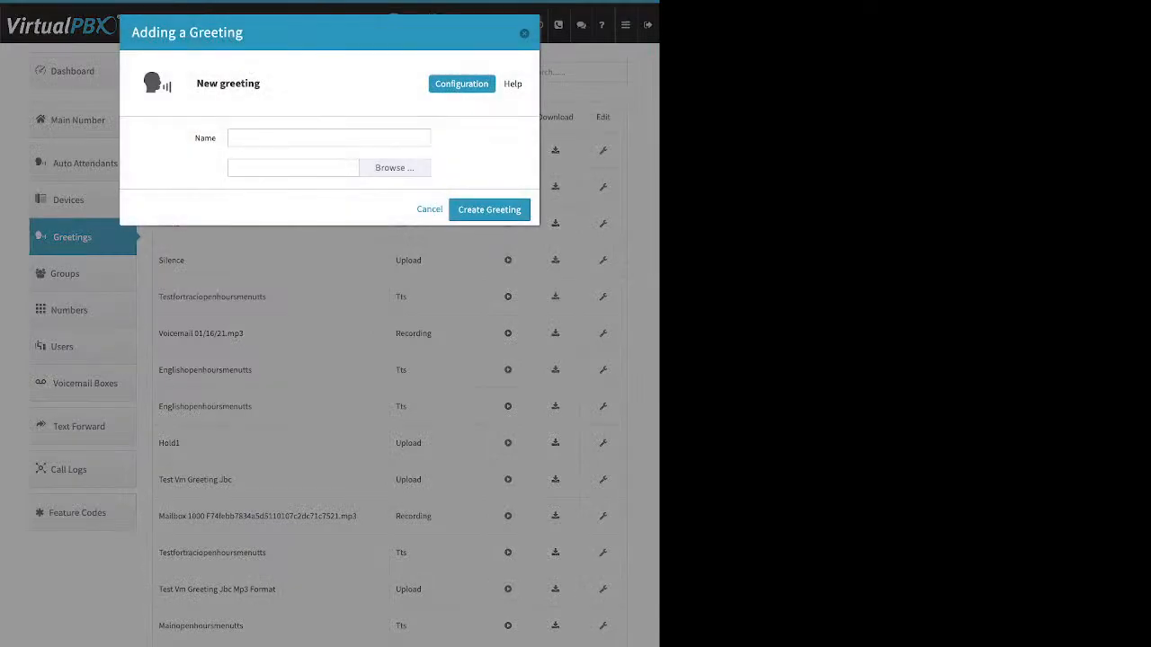
{"action": "left_click", "coordinate": [288, 138]}
{"action": "left_click", "coordinate": [430, 210]}
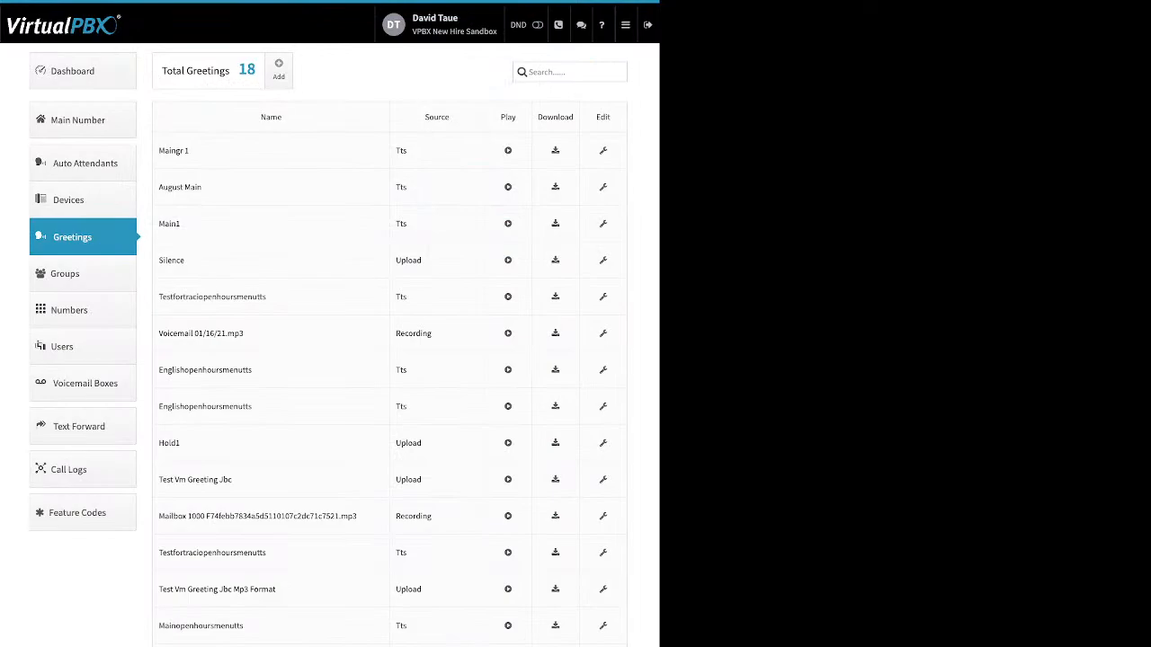
Review the greetings list's name, source, play and download columns
{"action": "left_click_drag", "start_coordinate": [200, 151], "coordinate": [169, 151]}
{"action": "left_click_drag", "start_coordinate": [410, 151], "coordinate": [397, 151]}
{"action": "double_click", "coordinate": [408, 260]}
{"action": "double_click", "coordinate": [413, 333]}
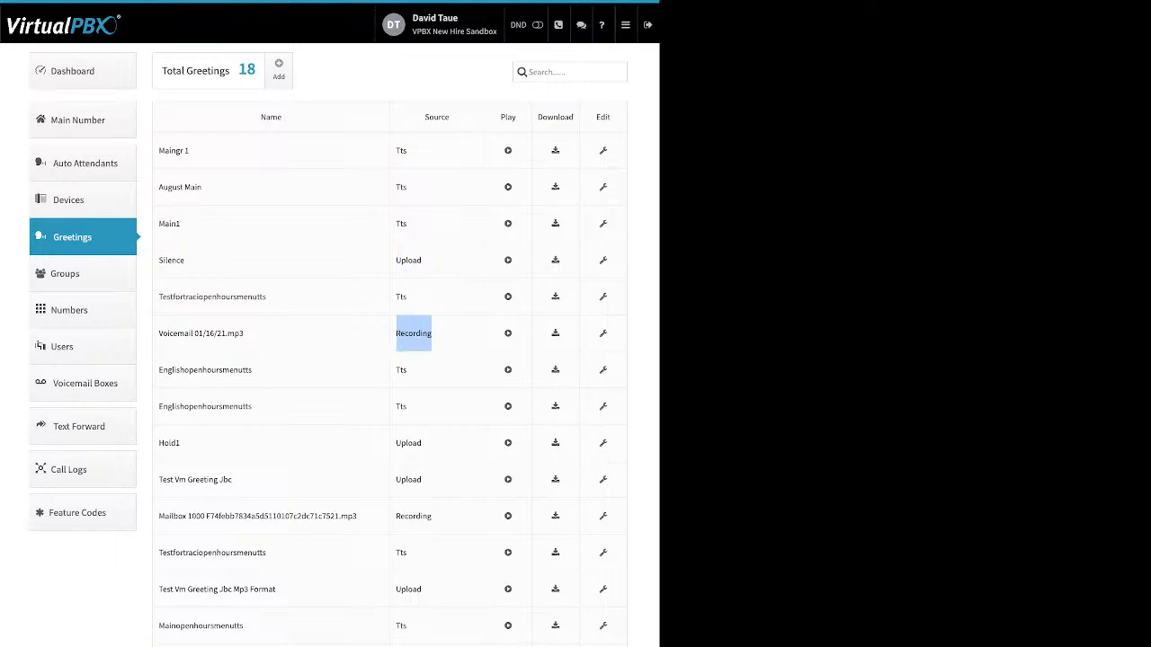
{"action": "left_click_drag", "start_coordinate": [517, 118], "coordinate": [500, 117]}
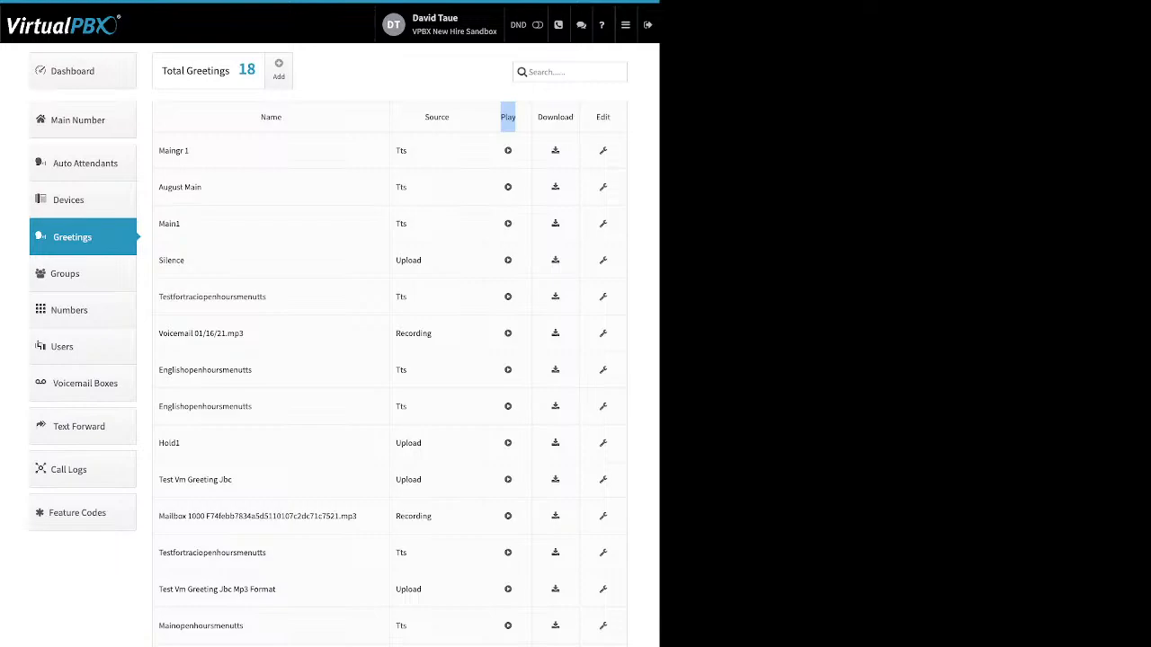
{"action": "left_click_drag", "start_coordinate": [575, 118], "coordinate": [539, 117]}
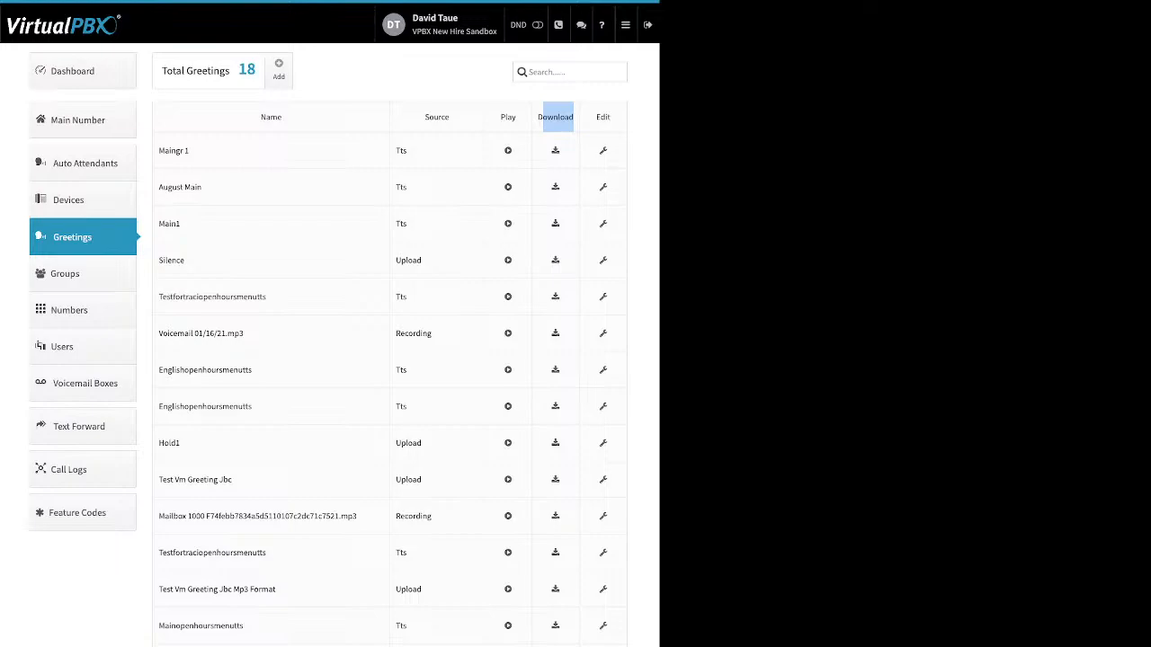
Open the MainGR 1 greeting's settings and close them without changes
{"action": "left_click", "coordinate": [603, 151]}
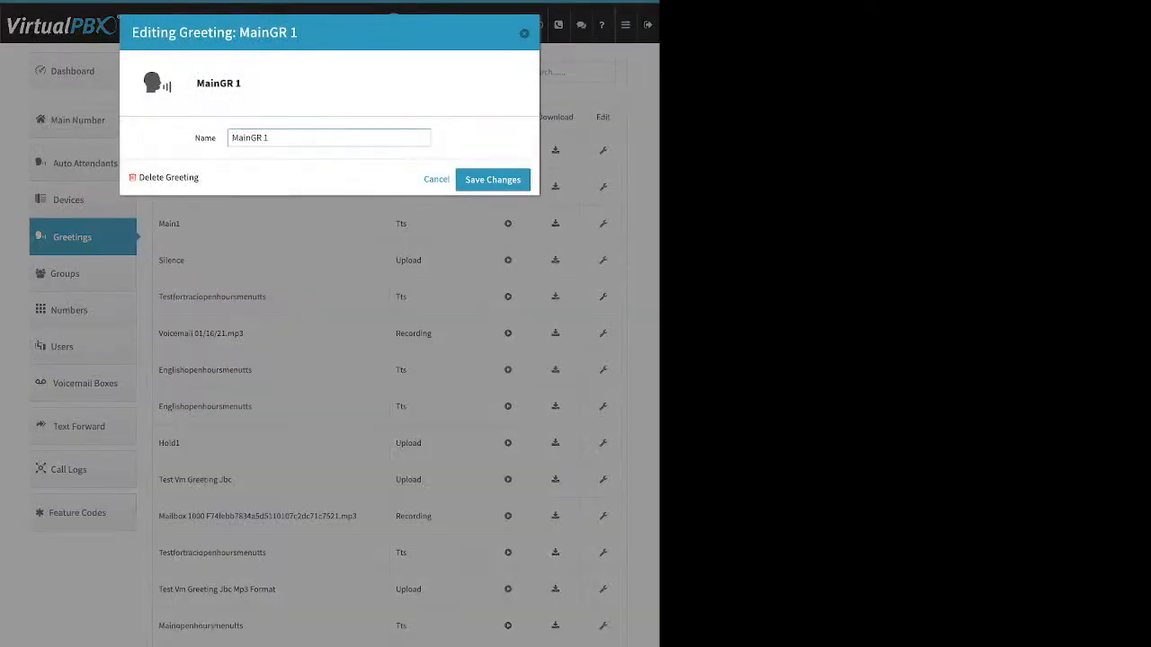
{"action": "double_click", "coordinate": [205, 138]}
{"action": "left_click_drag", "start_coordinate": [199, 178], "coordinate": [139, 178]}
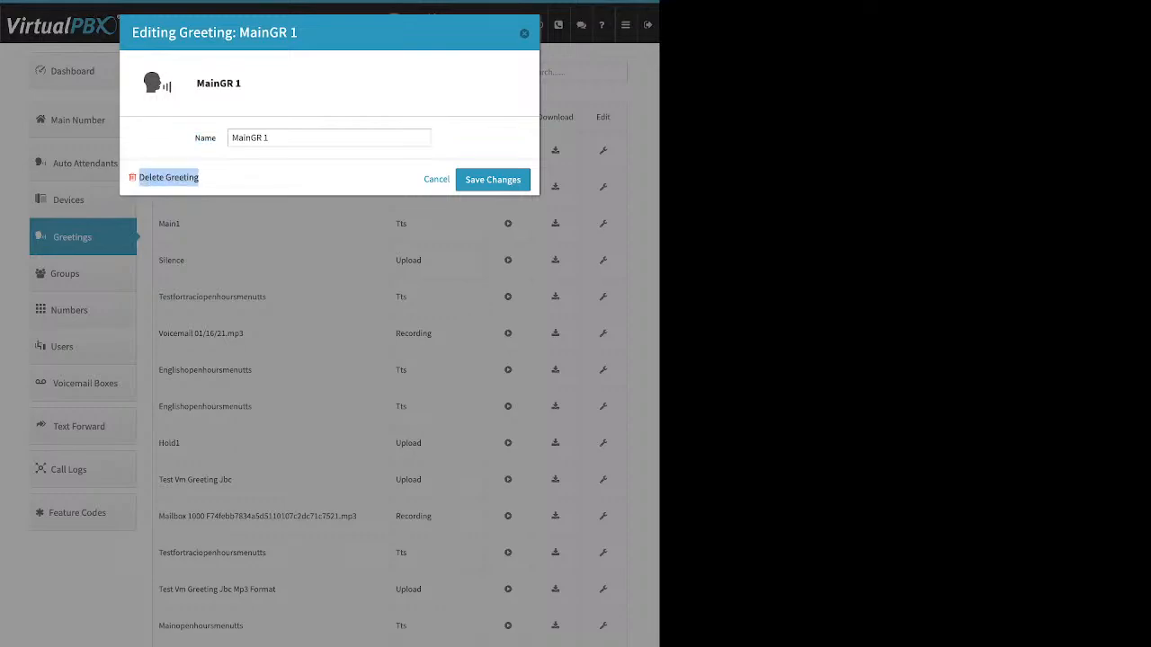
{"action": "left_click", "coordinate": [270, 137]}
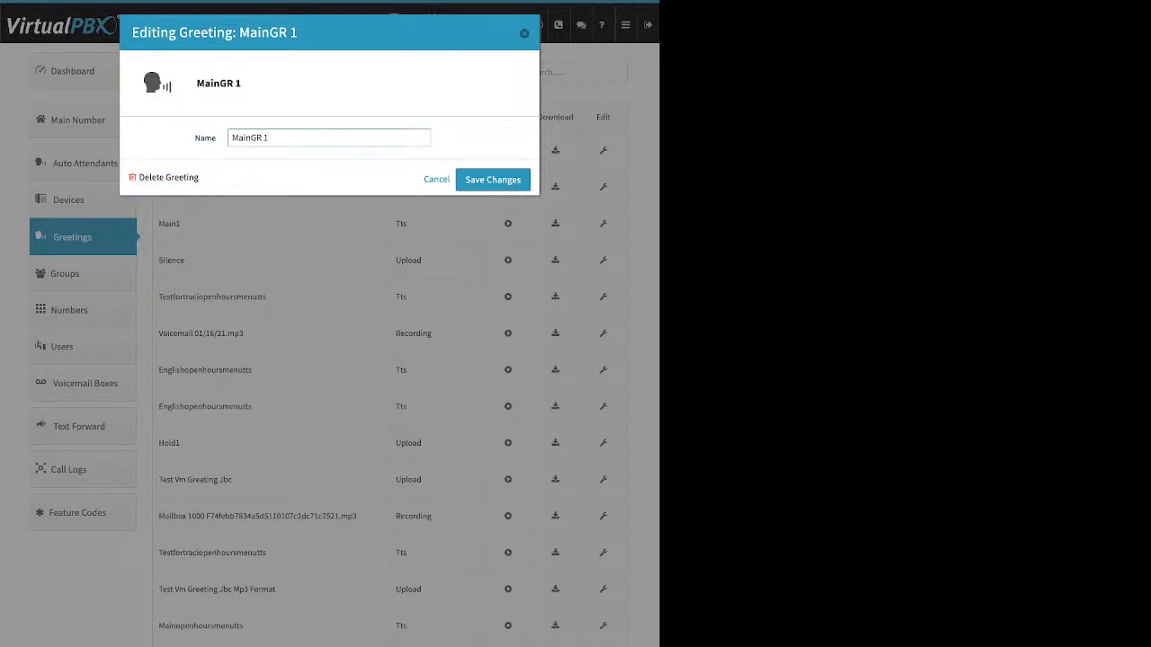
{"action": "key", "text": "Return"}
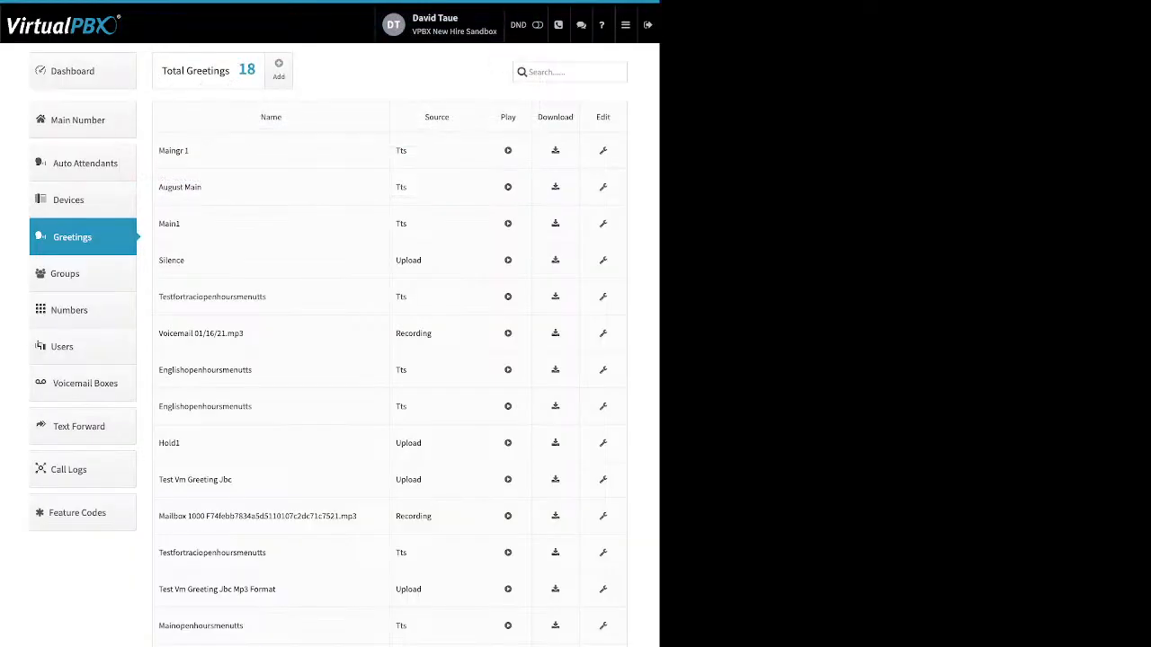
Open Numbers and delete the third and fourth spare numbers from the spare numbers list
{"action": "left_click", "coordinate": [70, 310]}
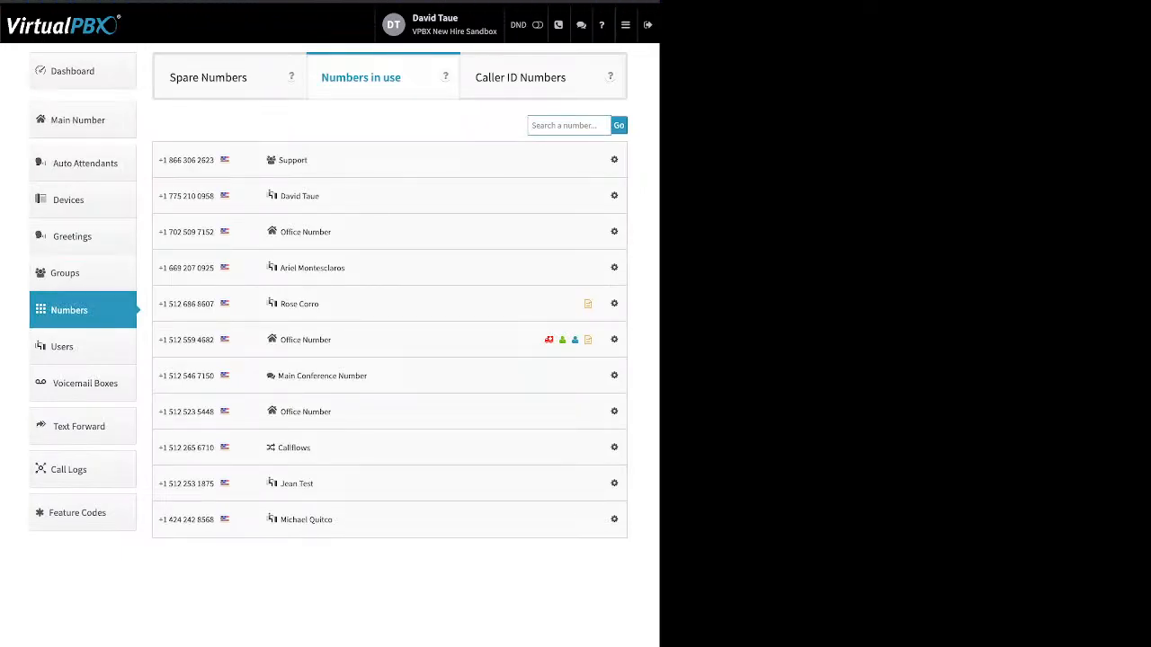
{"action": "left_click", "coordinate": [614, 159]}
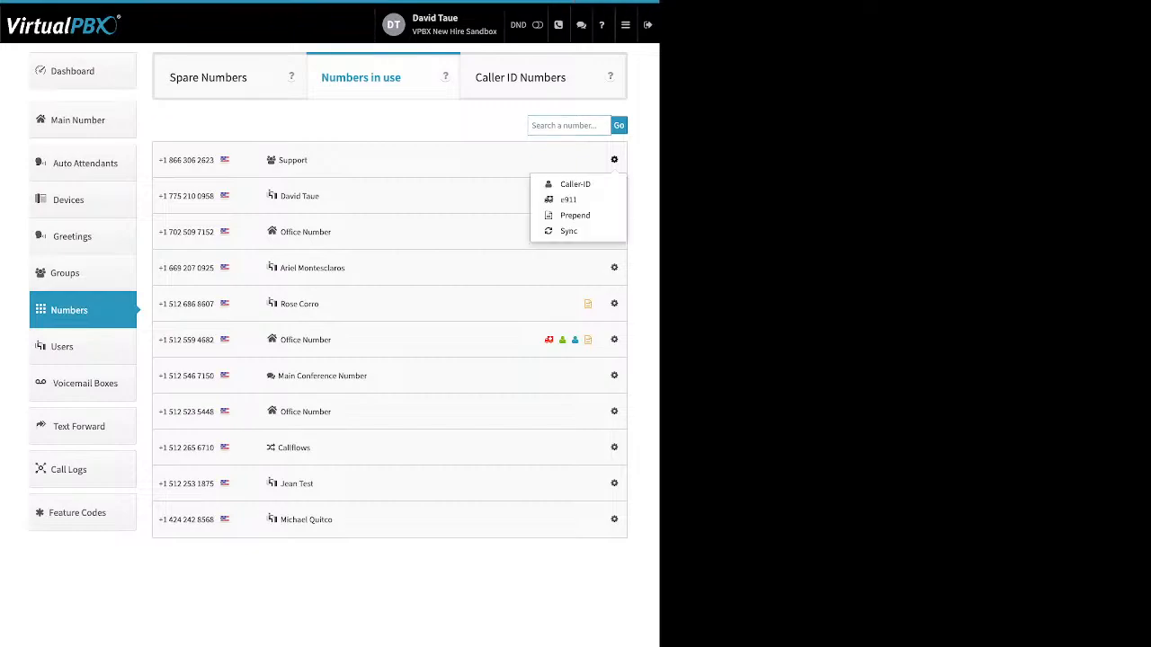
{"action": "left_click", "coordinate": [209, 77]}
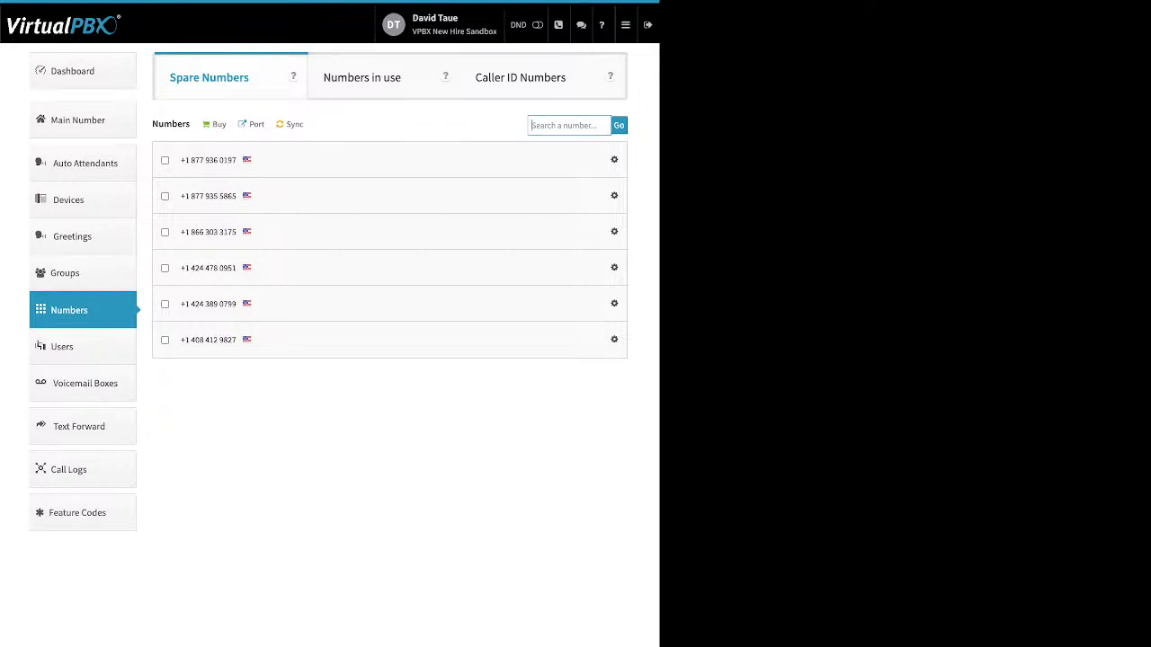
{"action": "left_click", "coordinate": [165, 232]}
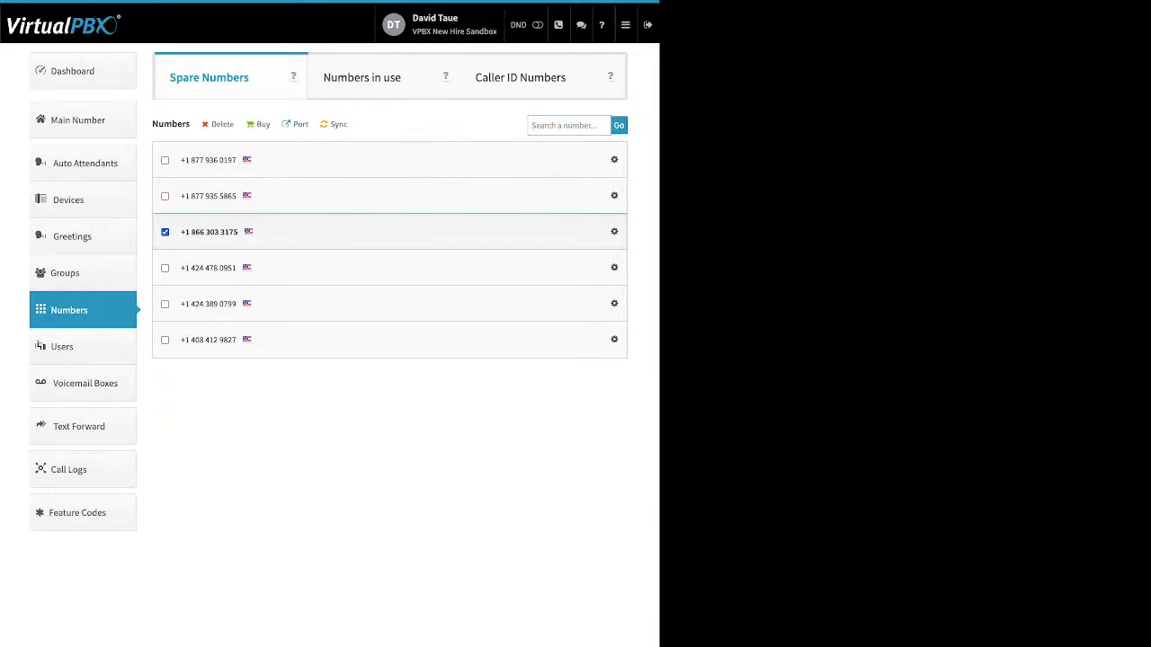
{"action": "left_click", "coordinate": [165, 268]}
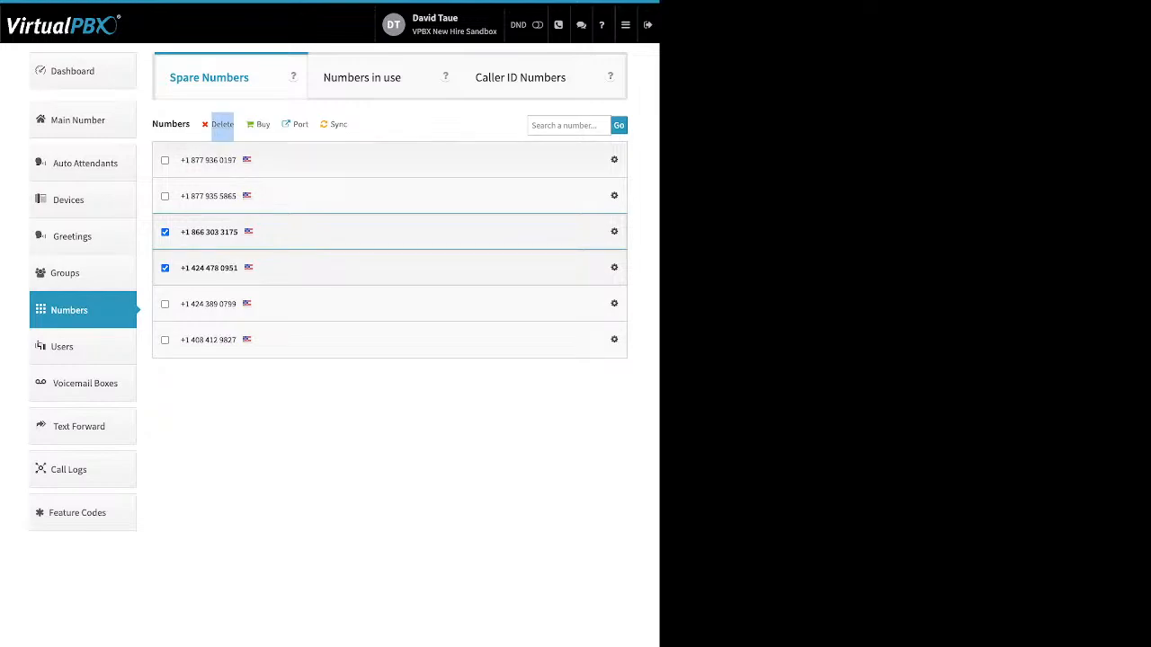
{"action": "left_click", "coordinate": [219, 124]}
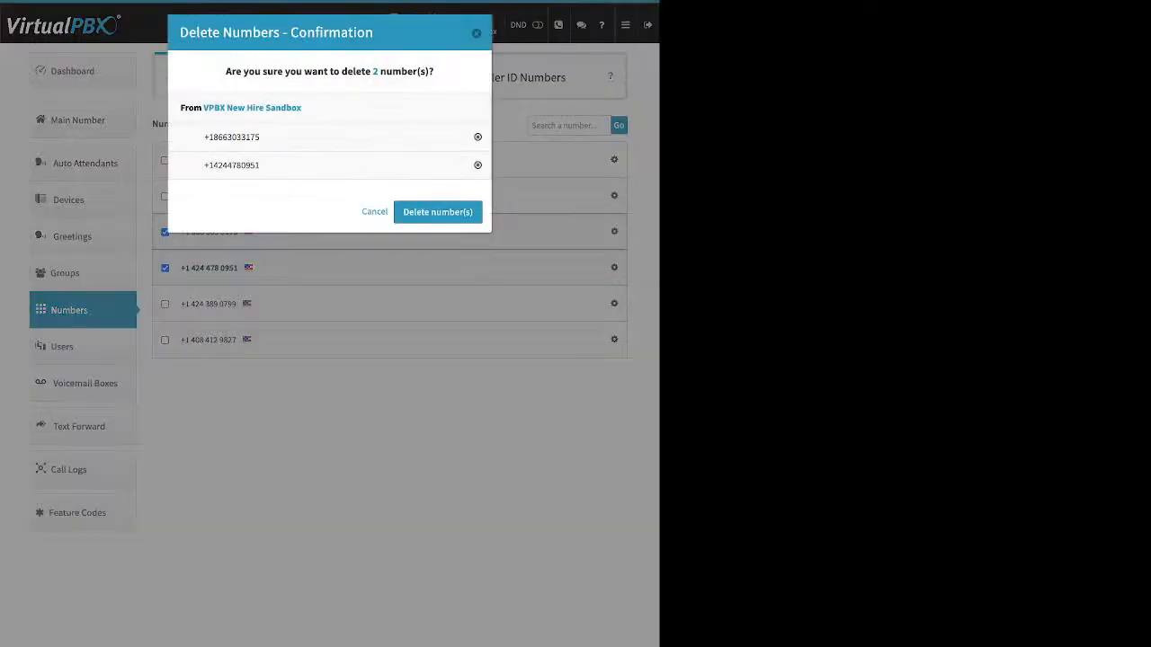
{"action": "left_click", "coordinate": [437, 211]}
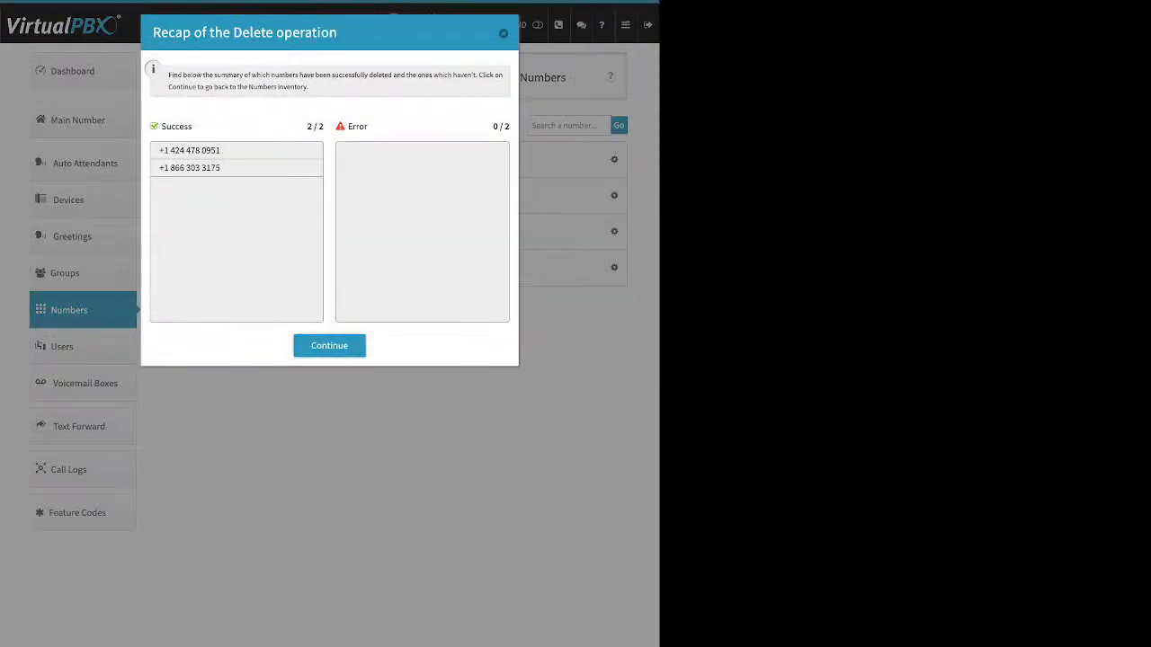
{"action": "left_click", "coordinate": [329, 346]}
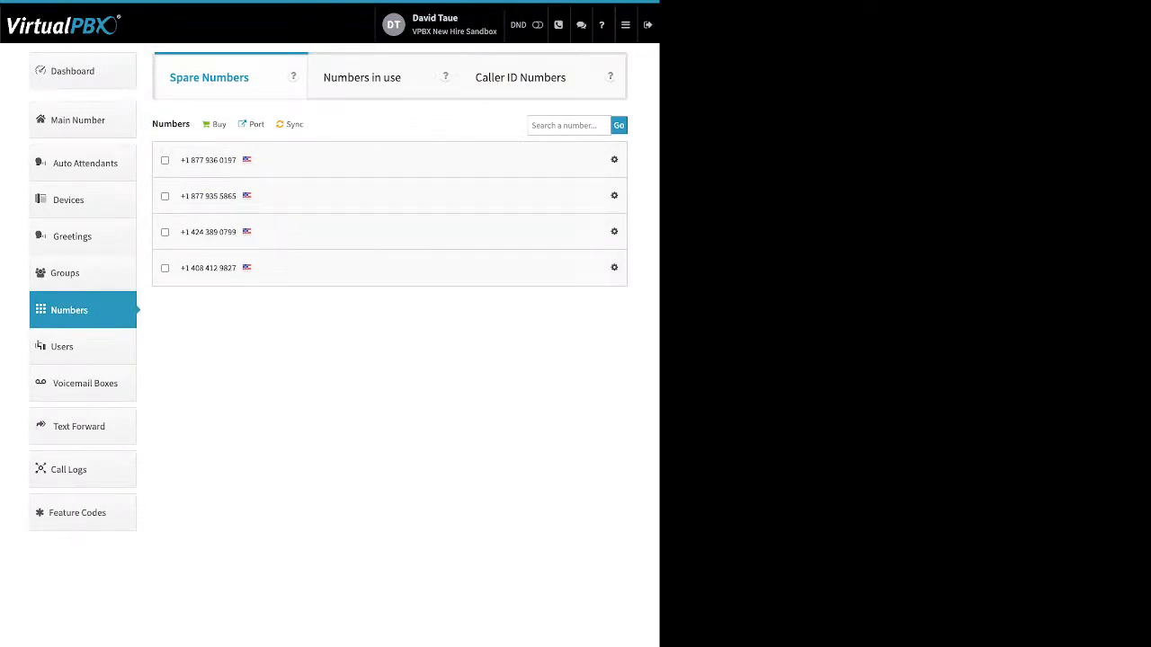
Open the number porting requests page
{"action": "double_click", "coordinate": [219, 124]}
{"action": "left_click", "coordinate": [257, 125]}
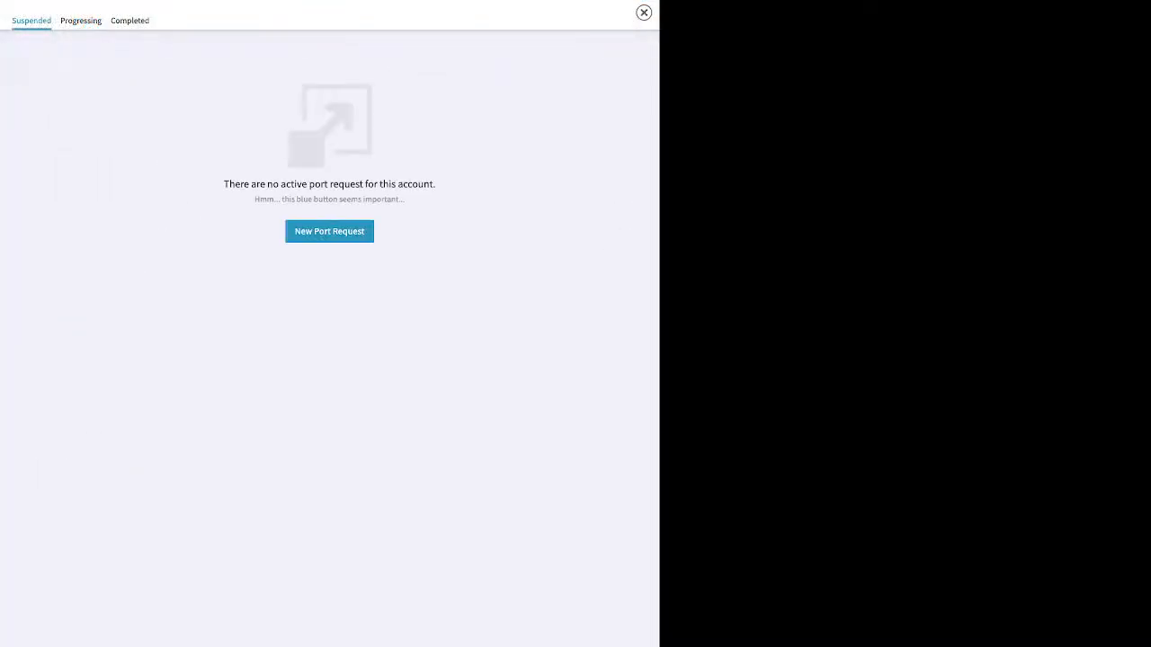
Start a new port request named test for U.S. Local Numbers, then exit at the bill upload page
{"action": "left_click", "coordinate": [329, 231]}
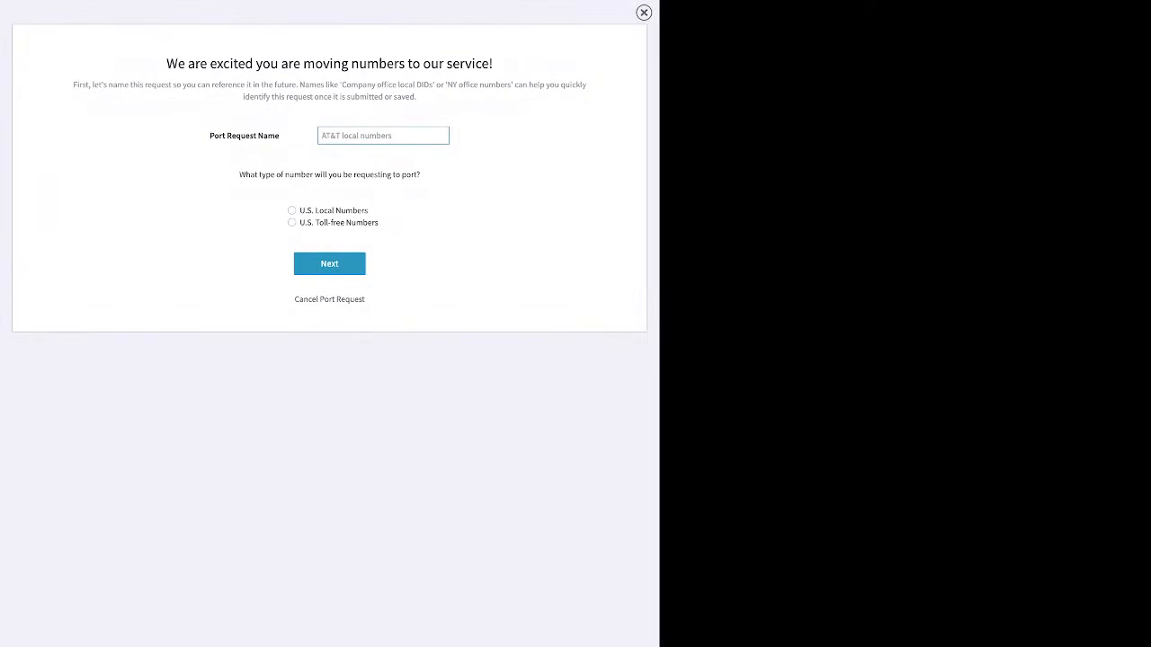
{"action": "type", "text": "test"}
{"action": "left_click", "coordinate": [292, 211]}
{"action": "left_click", "coordinate": [329, 264]}
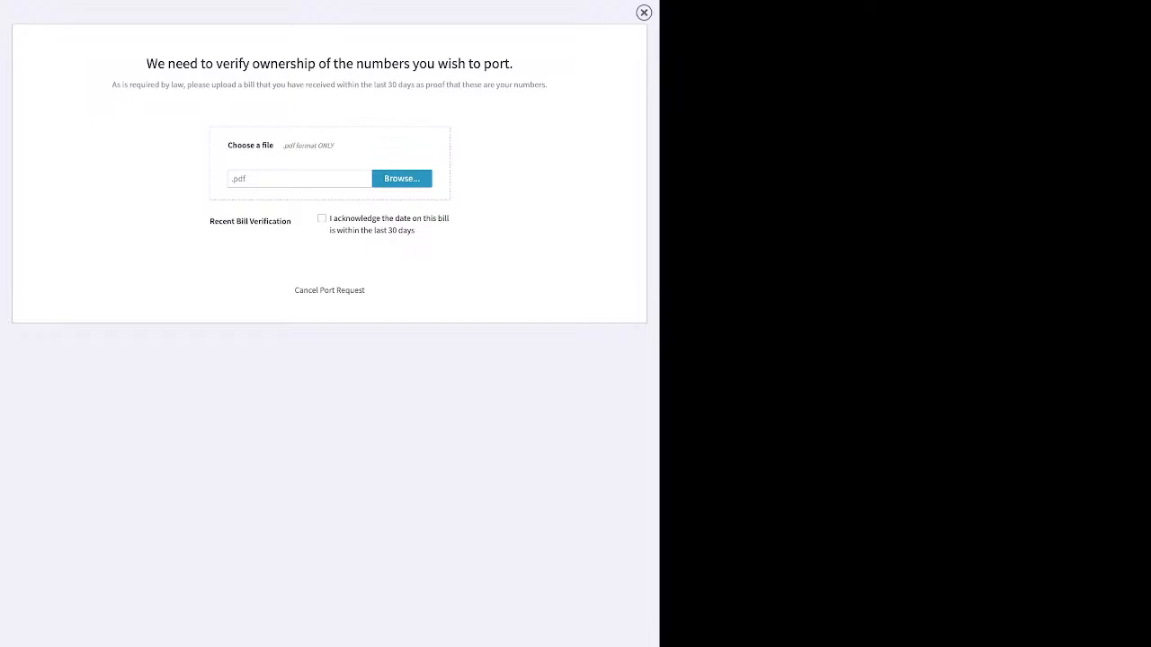
{"action": "key", "text": "Escape"}
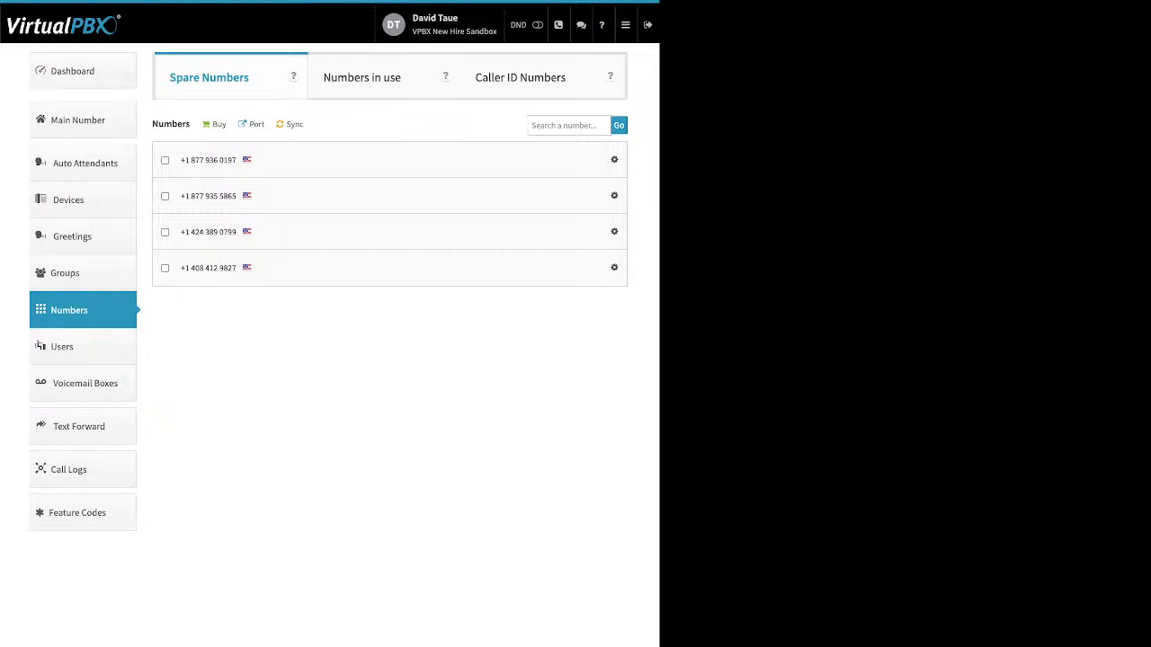
Open Voicemail Boxes and view the add voicemail box form's fields without creating one
{"action": "left_click", "coordinate": [85, 383]}
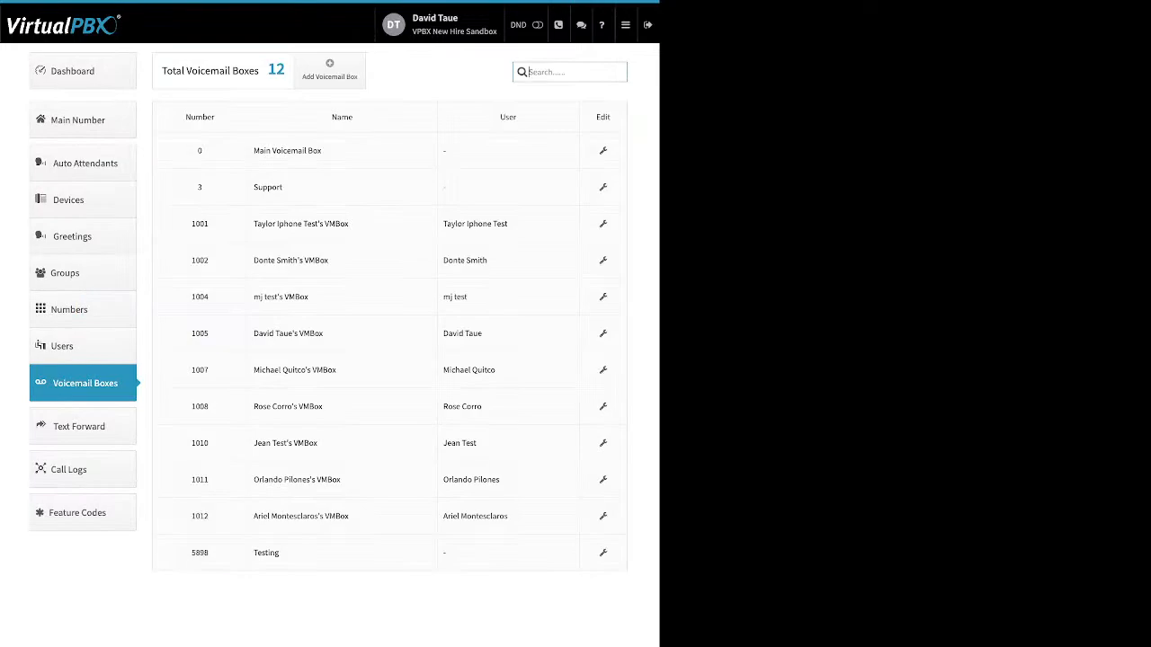
{"action": "double_click", "coordinate": [508, 117]}
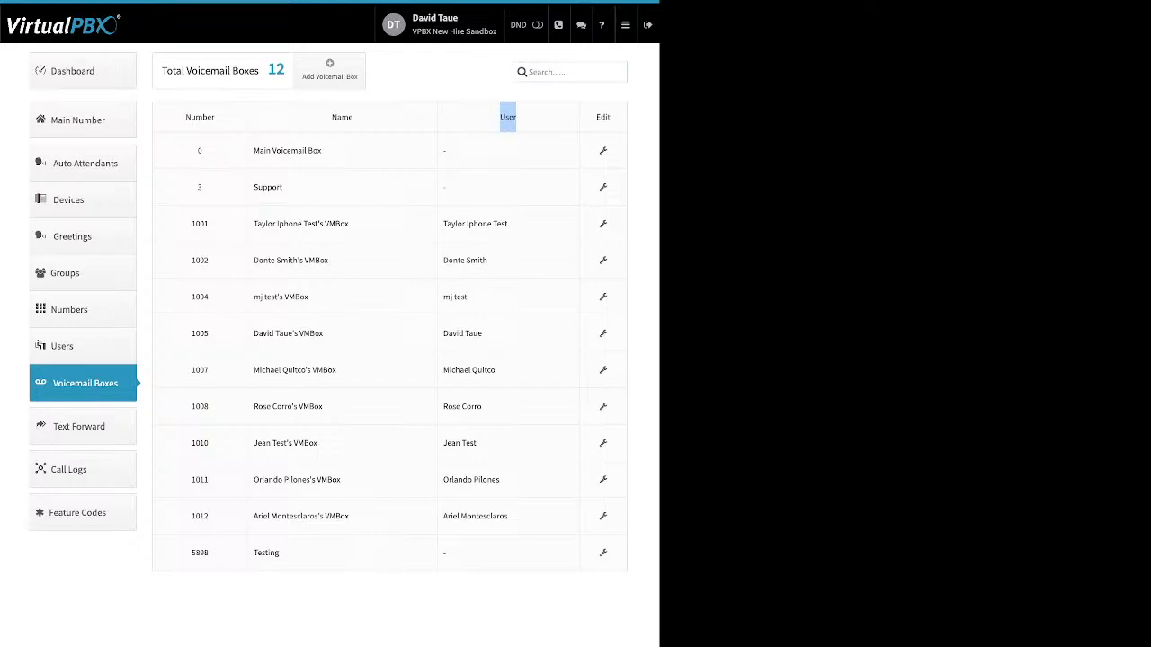
{"action": "left_click", "coordinate": [329, 69]}
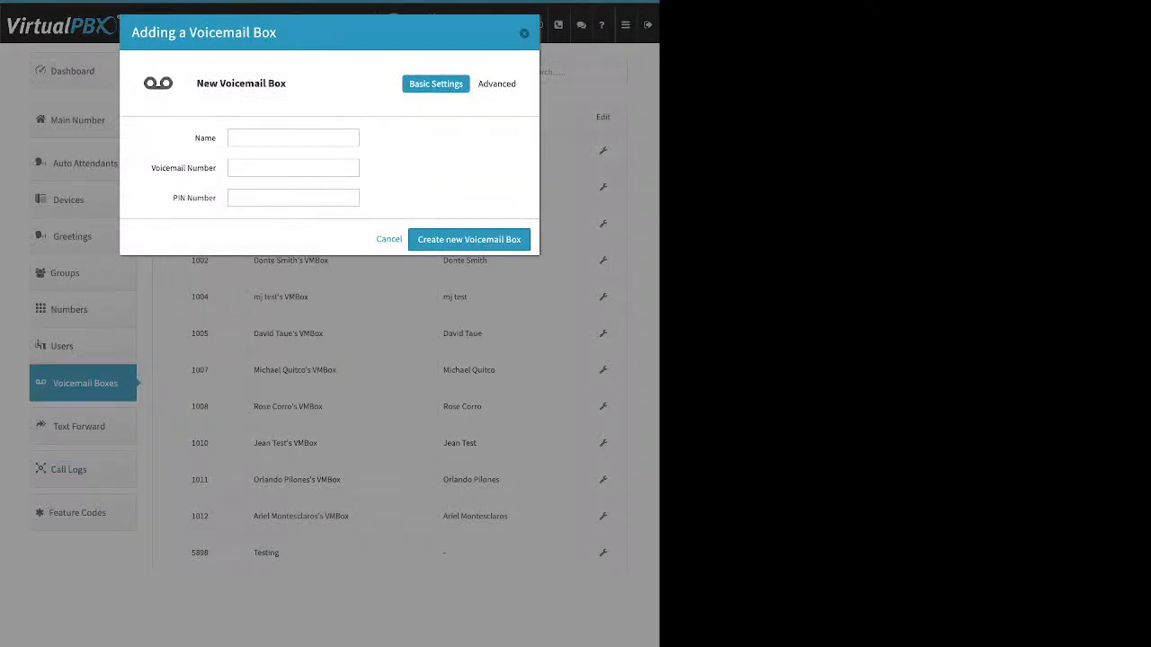
{"action": "double_click", "coordinate": [205, 138]}
{"action": "left_click_drag", "start_coordinate": [151, 168], "coordinate": [216, 198]}
{"action": "key", "text": "Escape"}
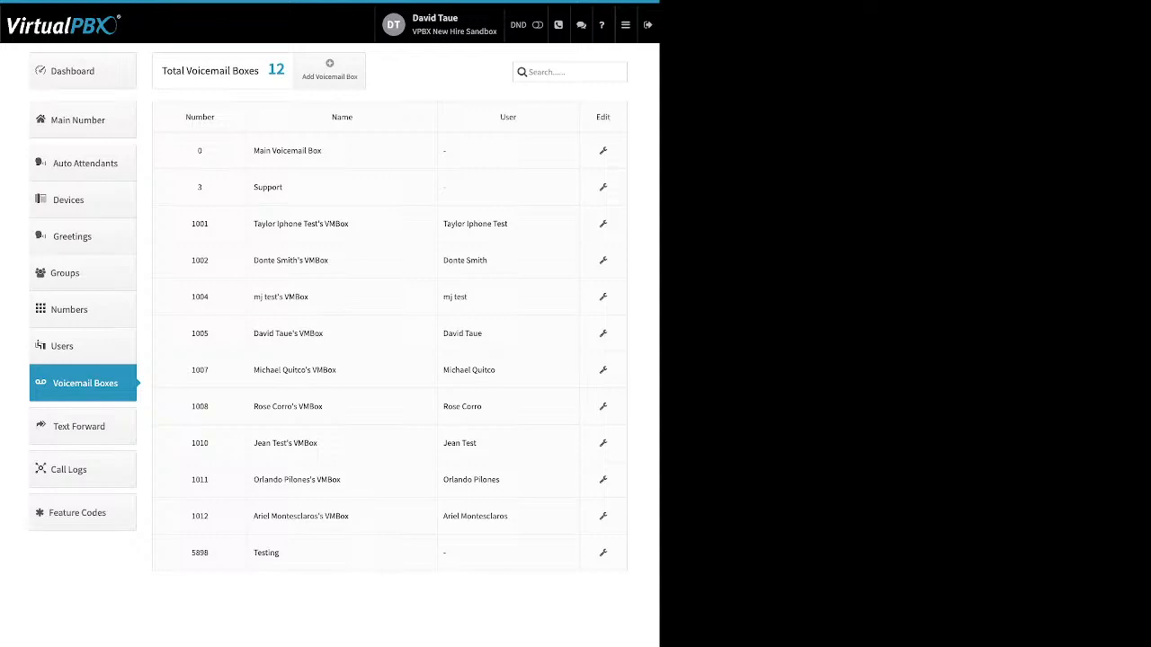
Open the Support voicemail box's settings and review its basic settings and greeting media fields
{"action": "left_click", "coordinate": [602, 187]}
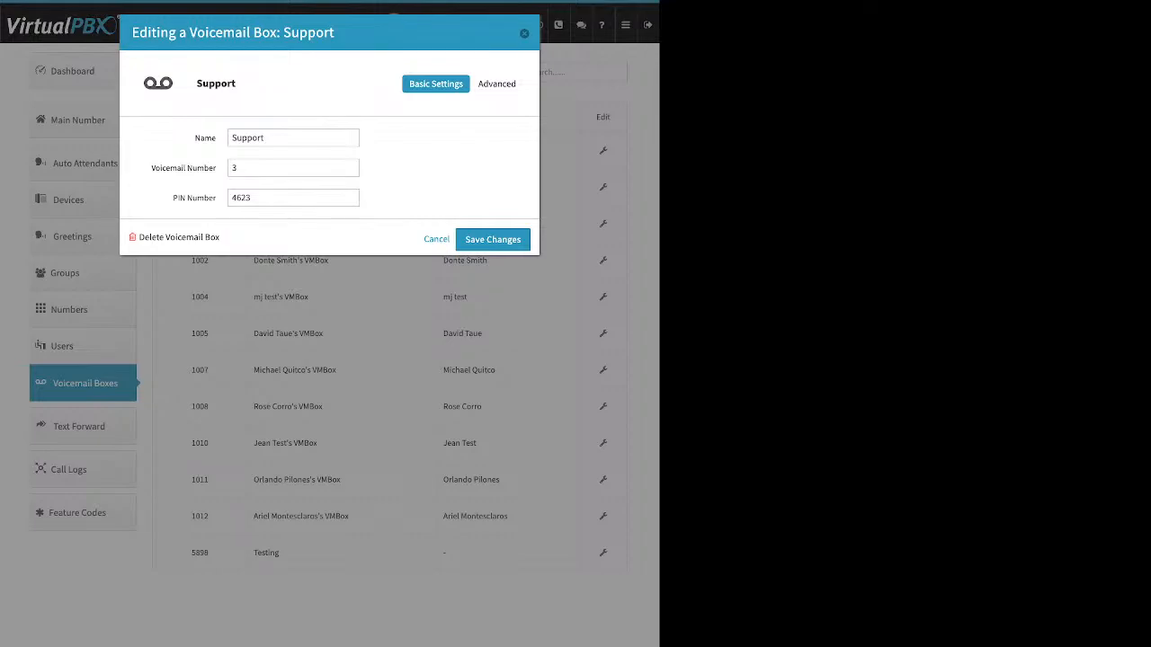
{"action": "left_click_drag", "start_coordinate": [169, 168], "coordinate": [215, 197]}
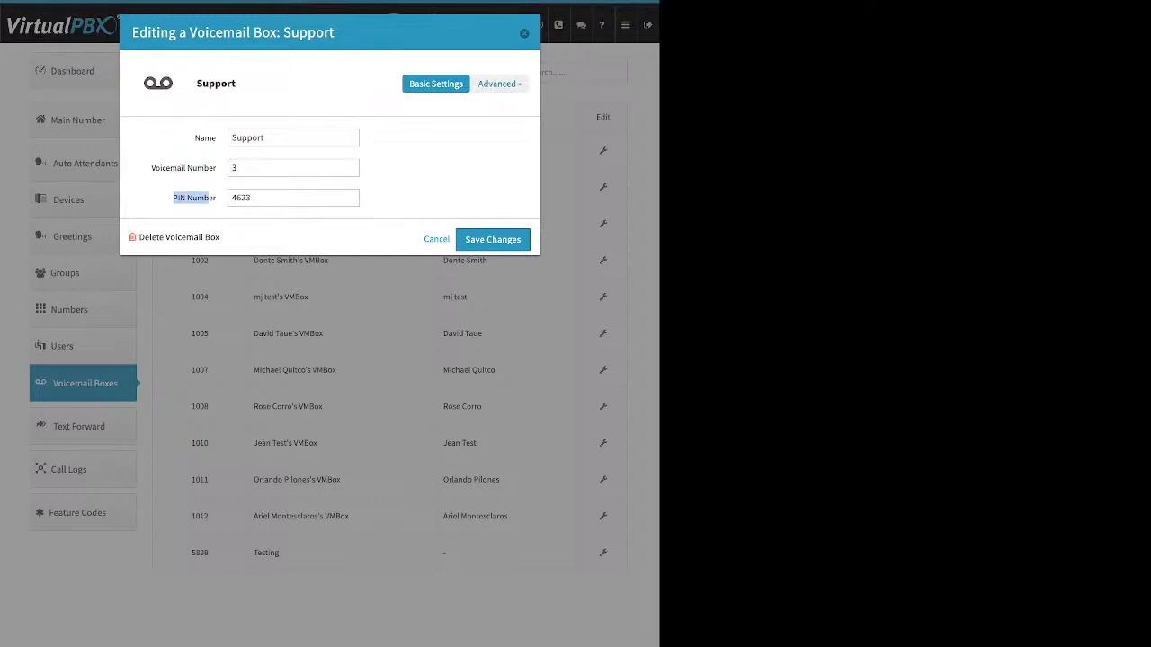
{"action": "left_click", "coordinate": [496, 84]}
{"action": "left_click", "coordinate": [488, 134]}
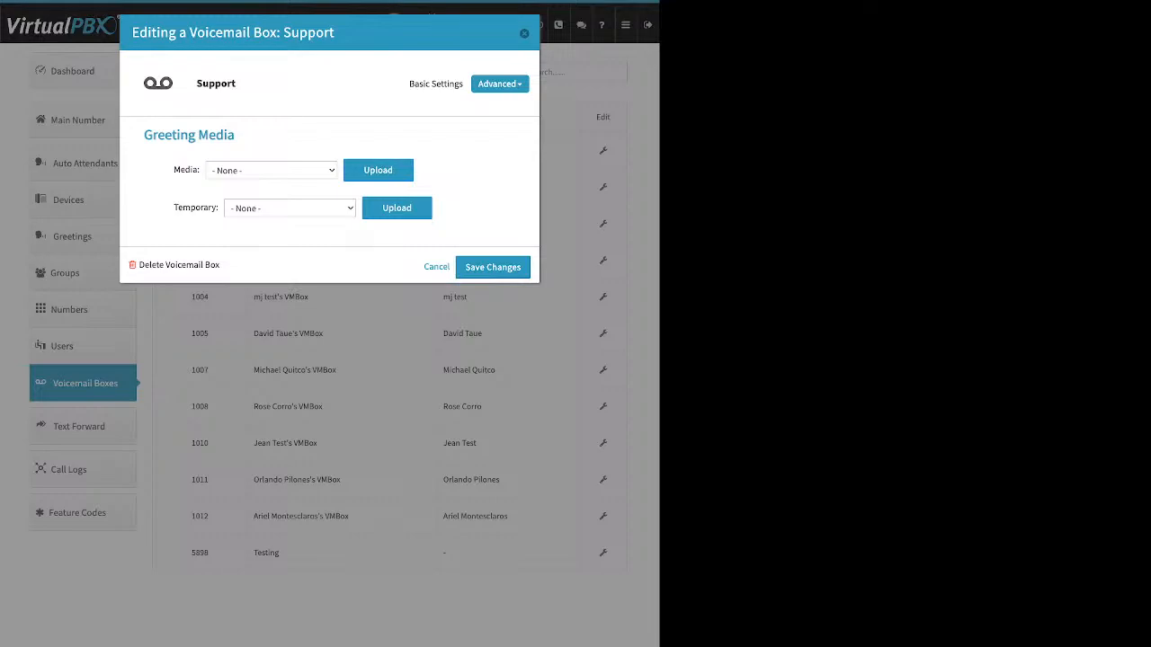
{"action": "left_click_drag", "start_coordinate": [174, 170], "coordinate": [218, 208]}
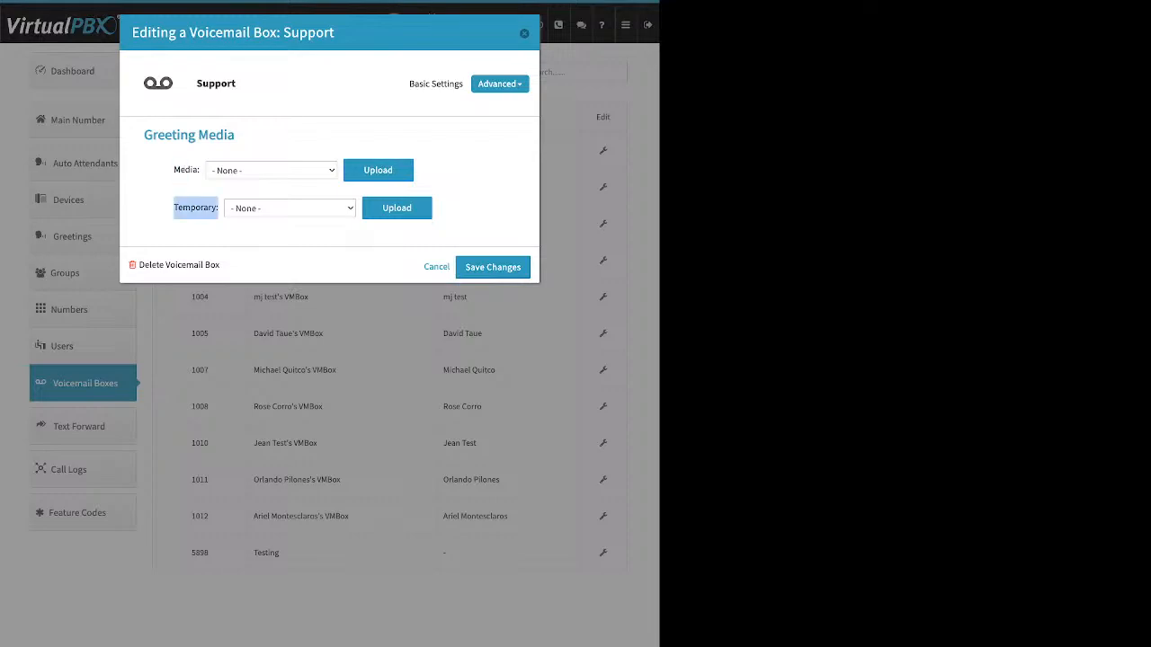
{"action": "left_click_drag", "start_coordinate": [173, 170], "coordinate": [200, 170]}
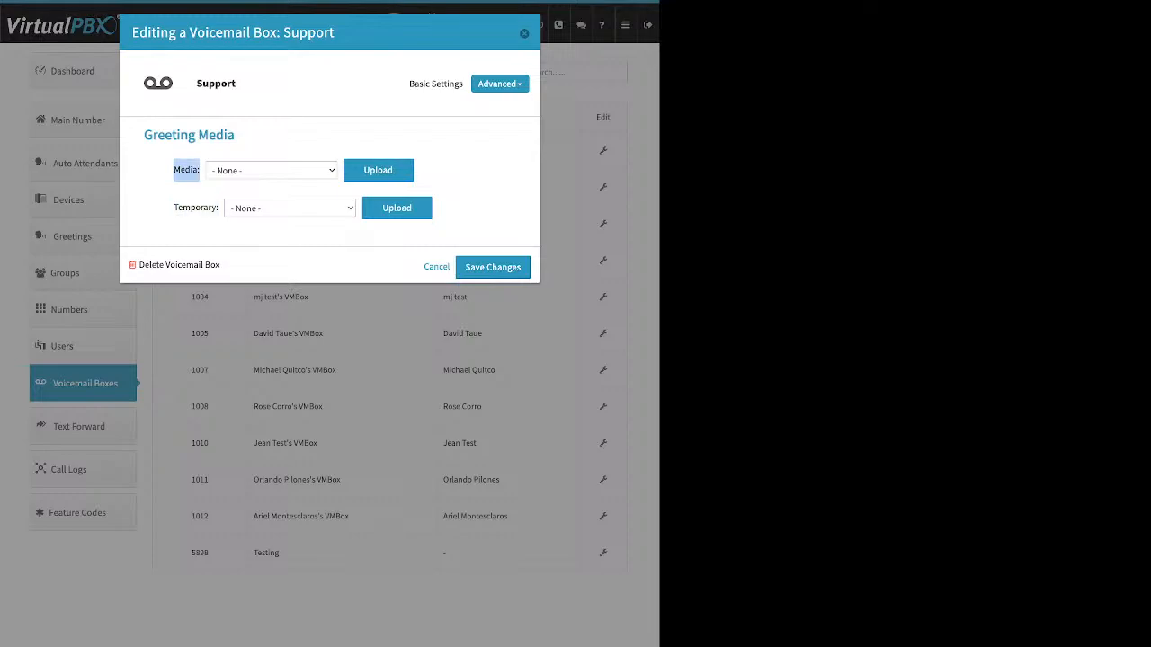
{"action": "left_click_drag", "start_coordinate": [174, 207], "coordinate": [196, 208]}
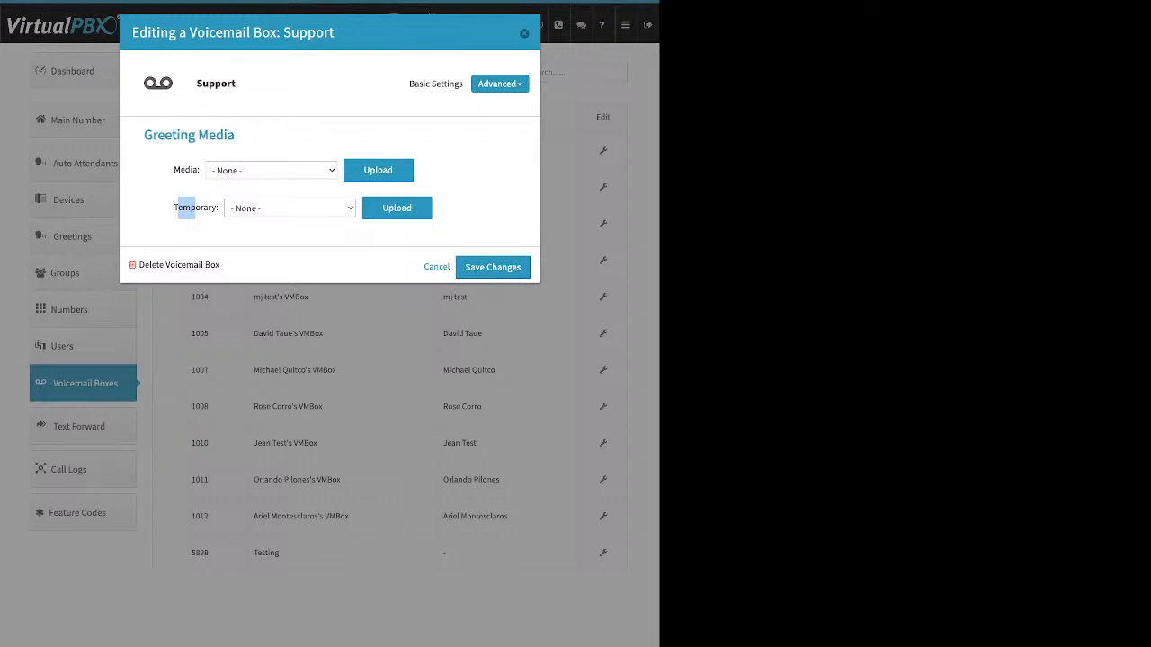
{"action": "left_click", "coordinate": [195, 209]}
Open the Support box's Recipients panel and start adding a new recipient, then cancel it
{"action": "left_click", "coordinate": [500, 83]}
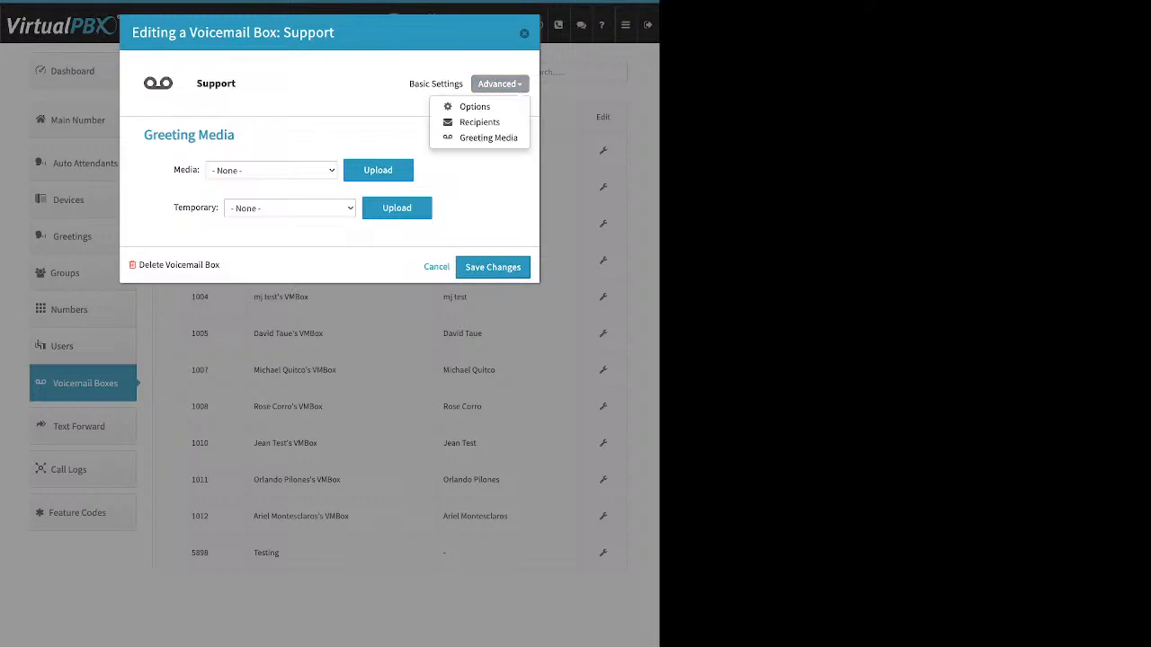
{"action": "left_click", "coordinate": [479, 122]}
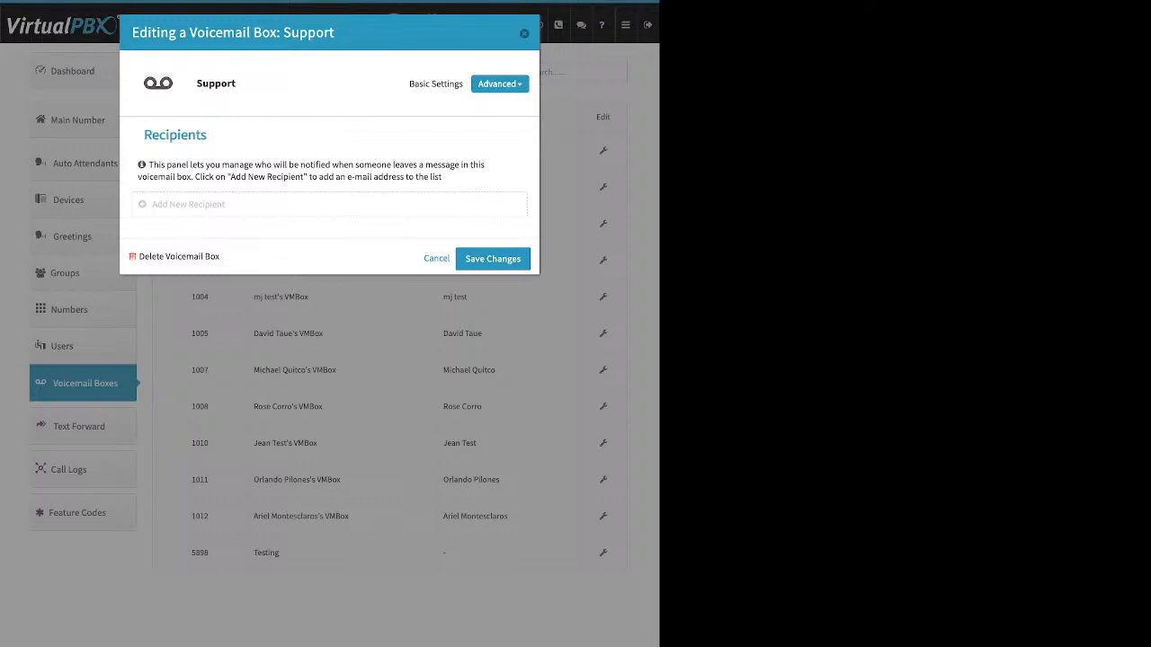
{"action": "left_click", "coordinate": [188, 205]}
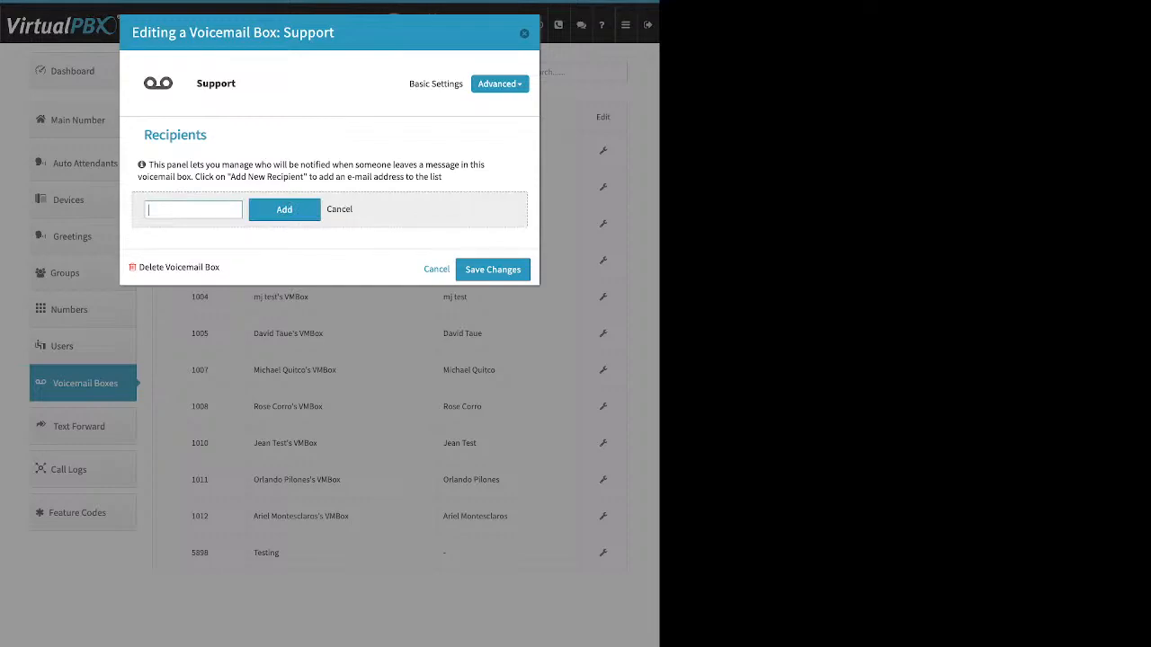
{"action": "left_click", "coordinate": [339, 208]}
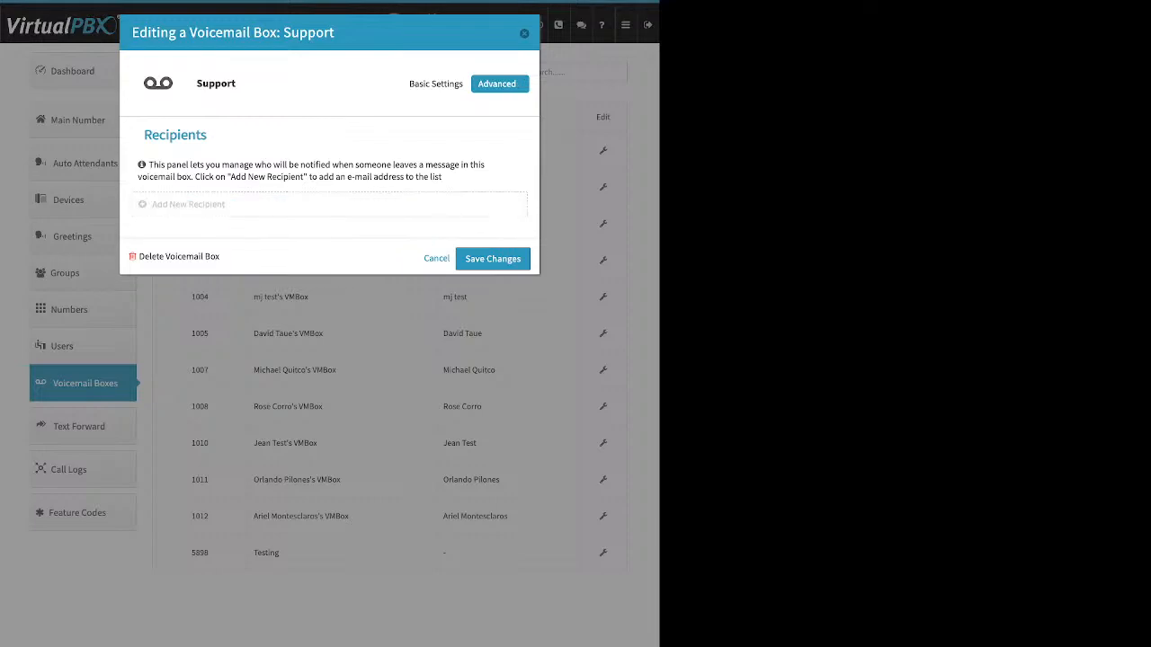
In the Support box's options, enable Delete after Notification and save the changes
{"action": "left_click", "coordinate": [499, 84]}
{"action": "left_click", "coordinate": [477, 105]}
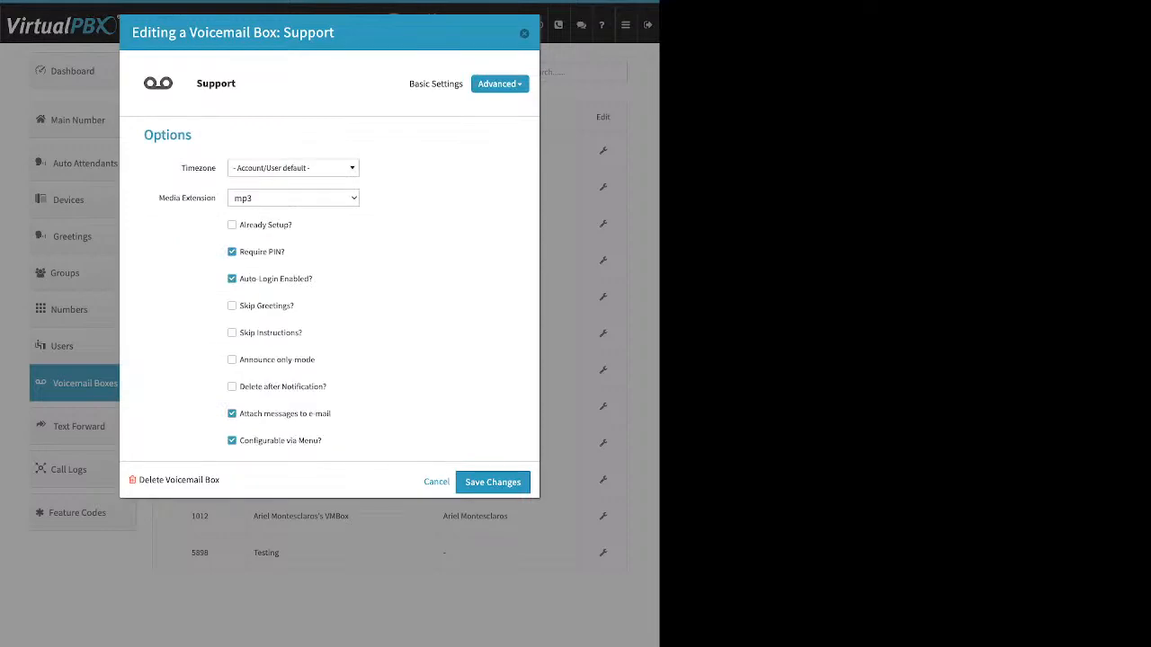
{"action": "left_click_drag", "start_coordinate": [293, 225], "coordinate": [239, 226]}
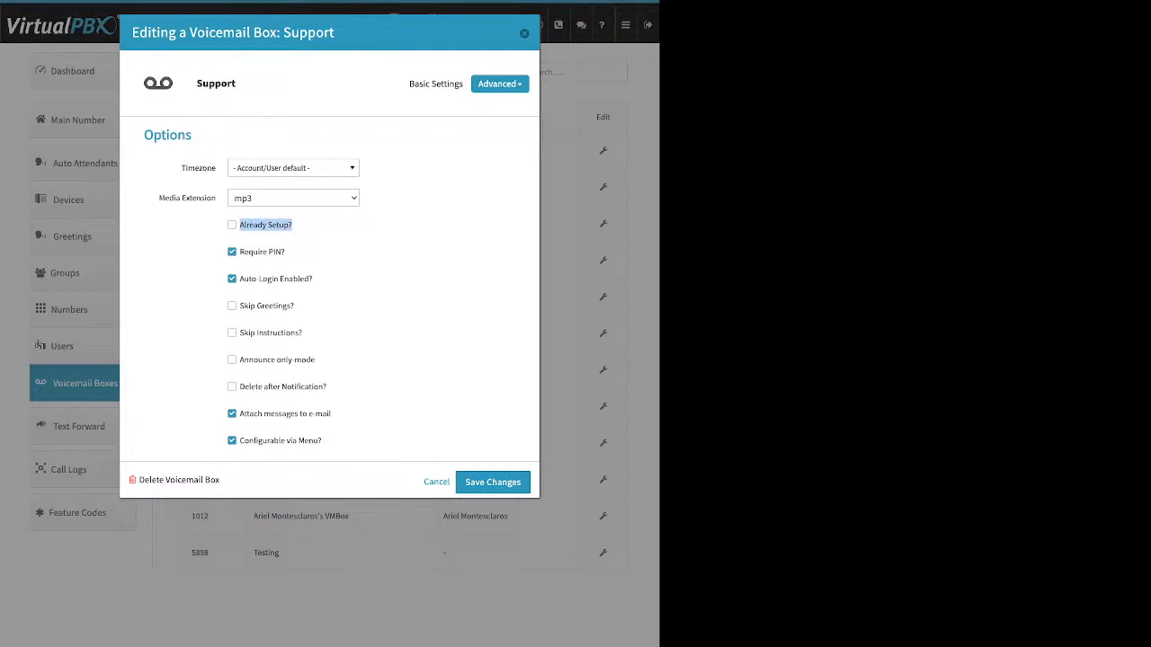
{"action": "left_click_drag", "start_coordinate": [332, 414], "coordinate": [258, 413]}
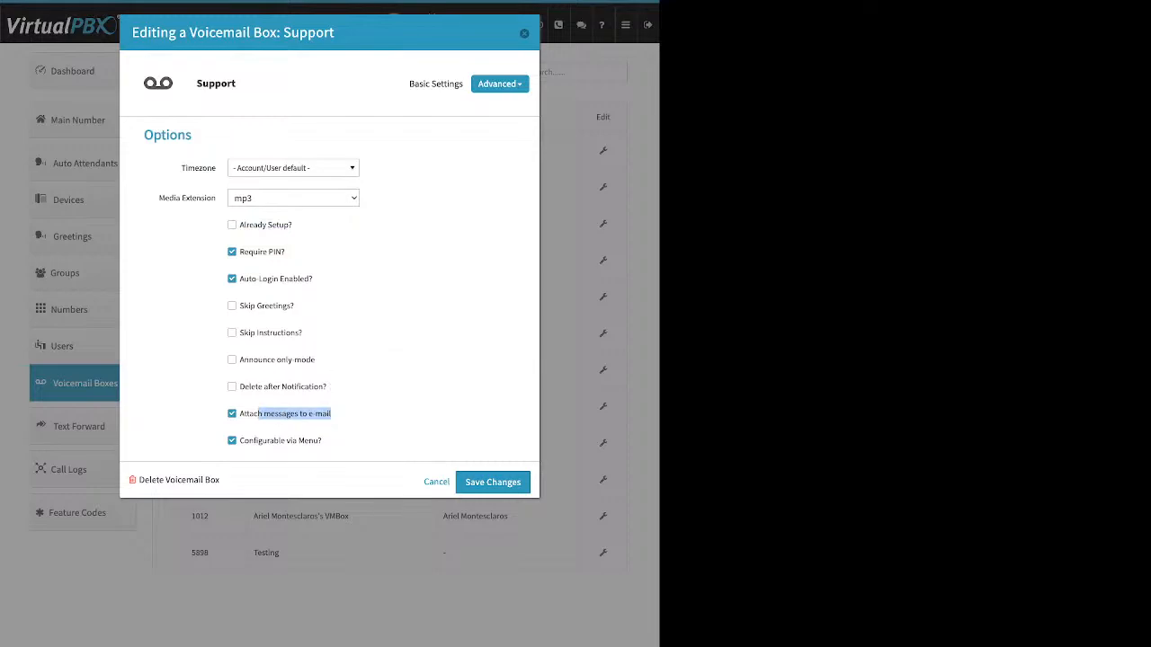
{"action": "left_click", "coordinate": [233, 386]}
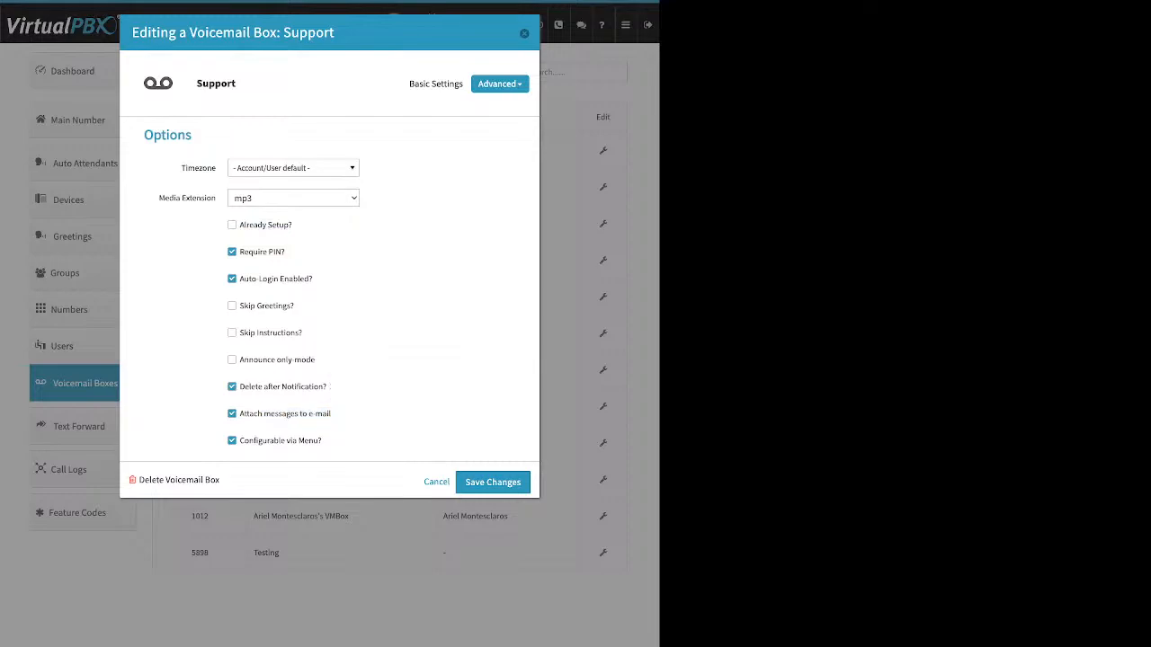
{"action": "left_click_drag", "start_coordinate": [327, 387], "coordinate": [244, 387]}
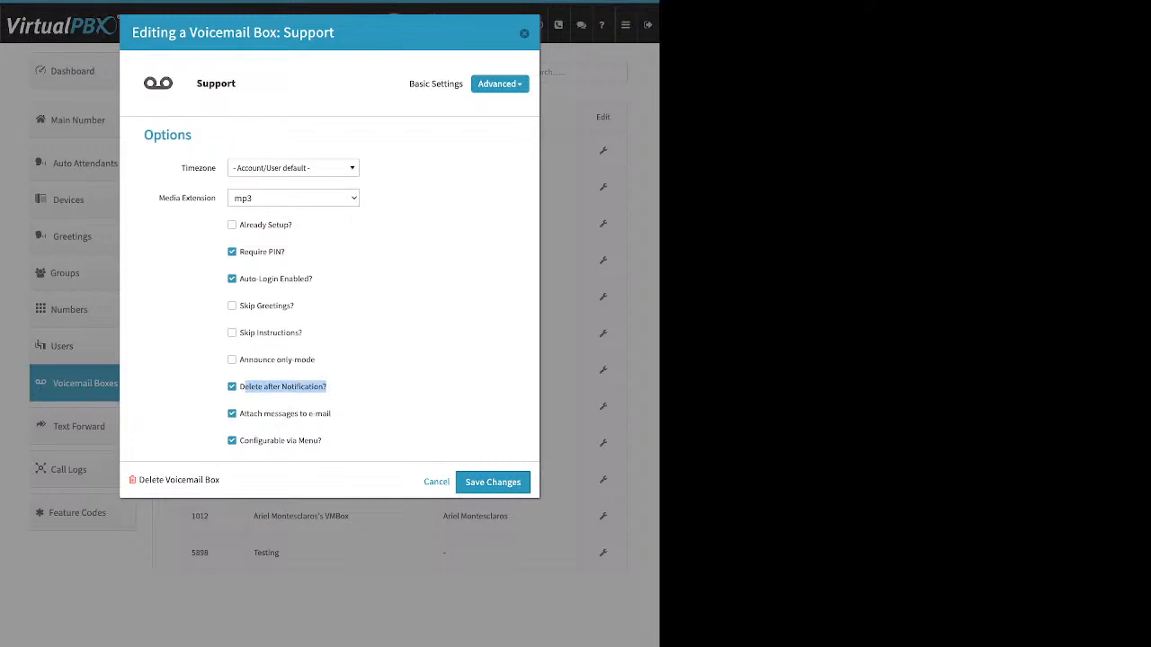
{"action": "left_click", "coordinate": [493, 481]}
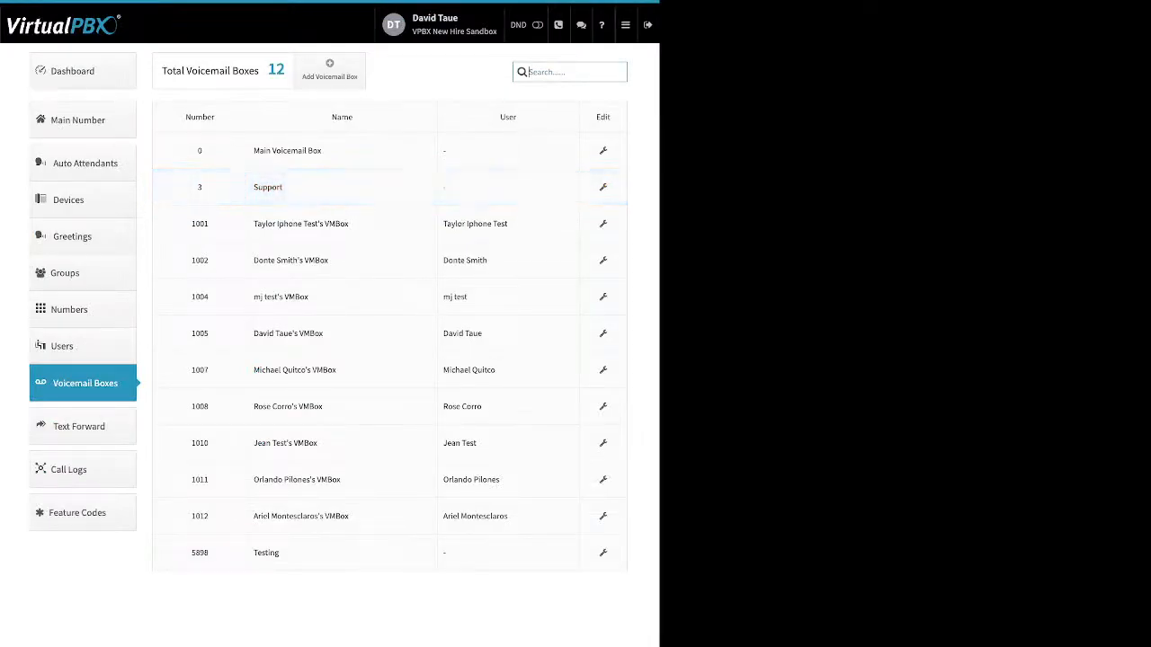
Open Text Forward and view the create text forward form, closing it without changes
{"action": "left_click", "coordinate": [79, 426]}
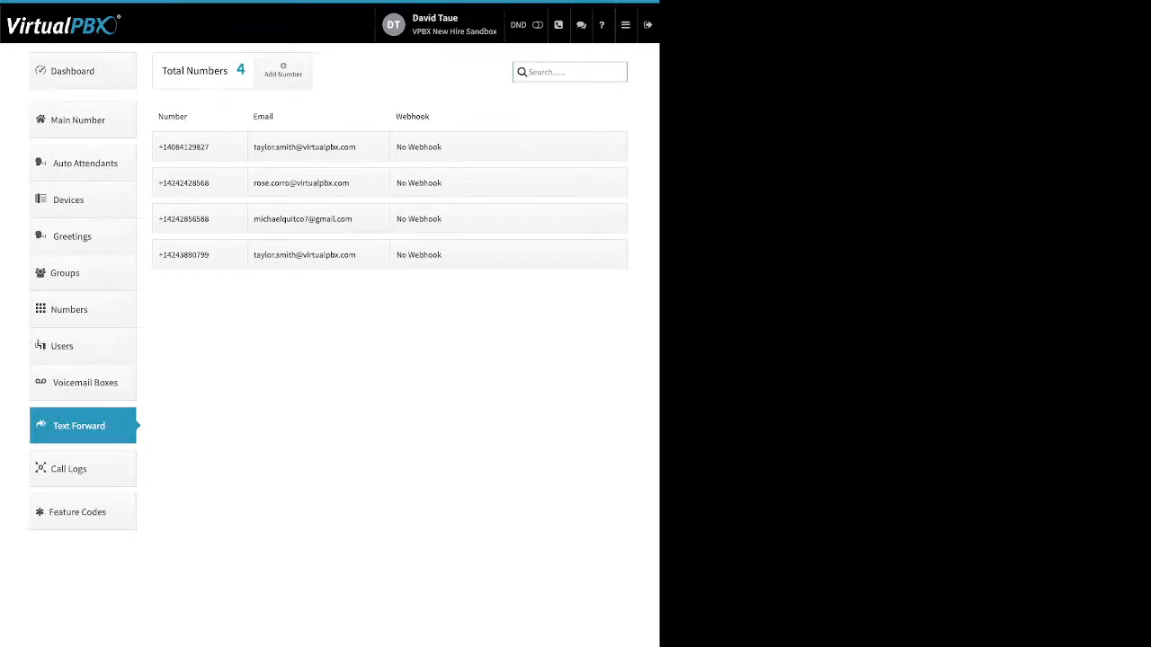
{"action": "left_click", "coordinate": [282, 70]}
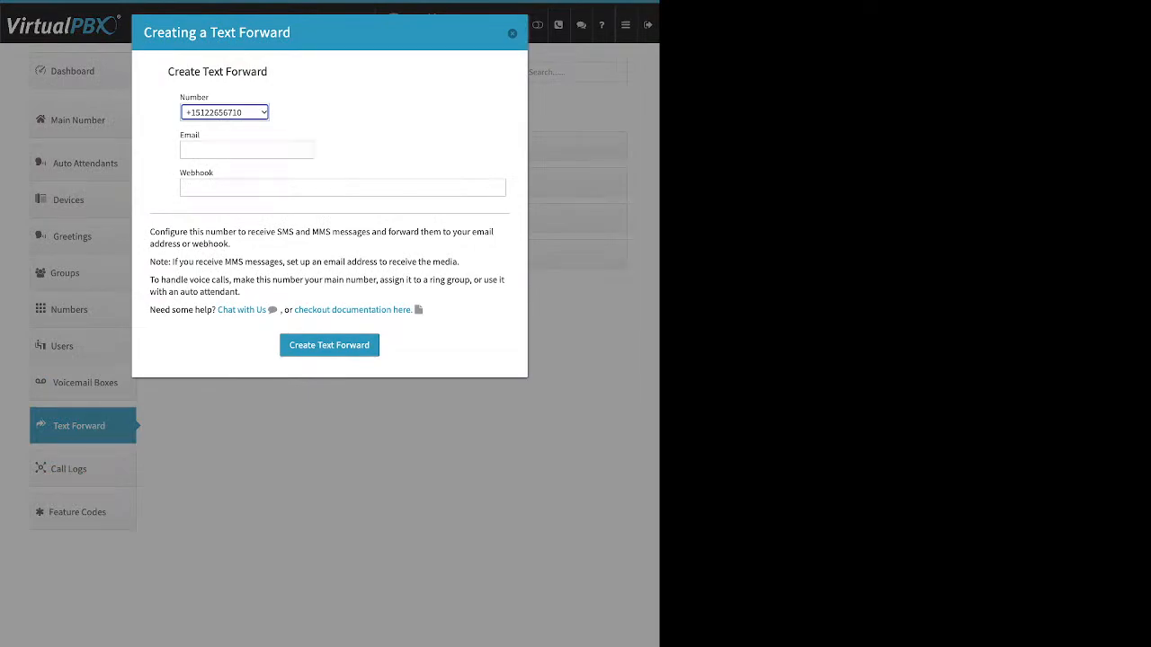
{"action": "mouse_move", "coordinate": [180, 135]}
{"action": "left_mouse_down"}
{"action": "mouse_move", "coordinate": [198, 135]}
{"action": "mouse_move", "coordinate": [179, 173]}
{"action": "mouse_move", "coordinate": [195, 173]}
{"action": "mouse_move", "coordinate": [184, 173]}
{"action": "mouse_move", "coordinate": [184, 135]}
{"action": "left_mouse_up"}
{"action": "left_click", "coordinate": [179, 173]}
{"action": "left_click", "coordinate": [184, 173]}
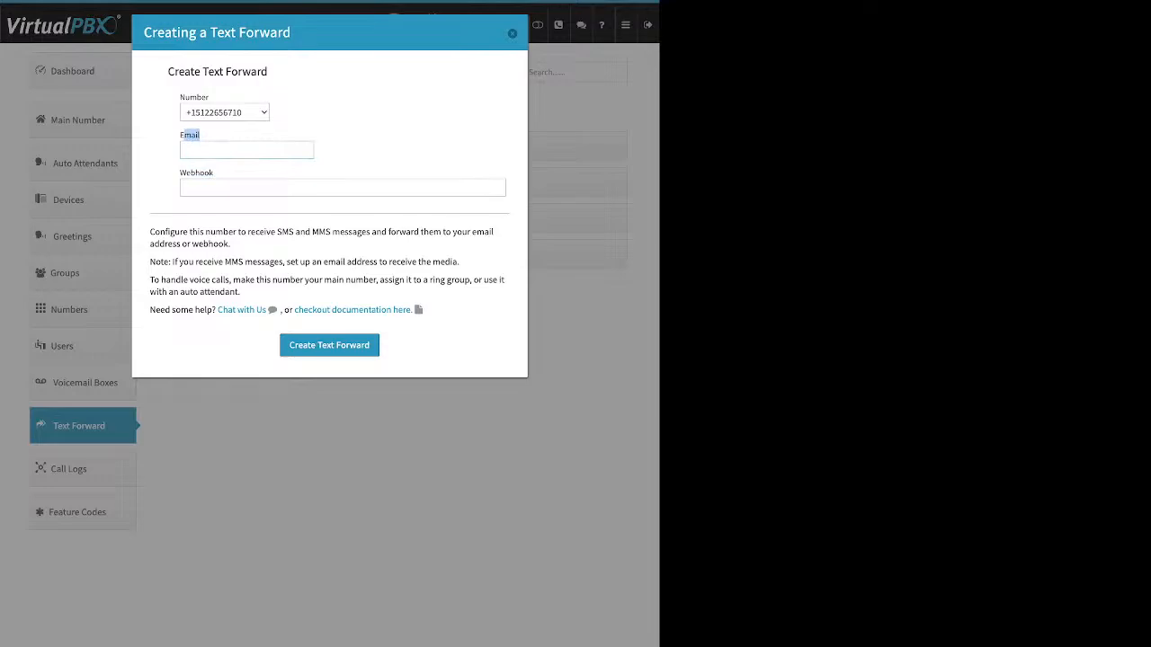
{"action": "left_click", "coordinate": [512, 34]}
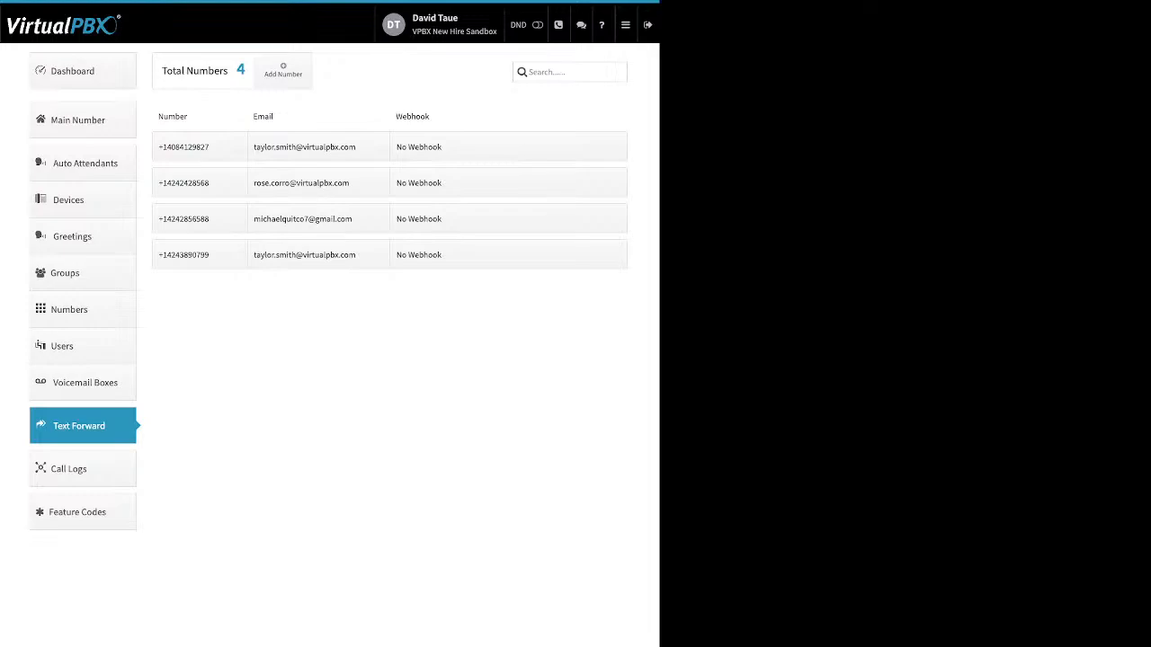
Open Call Logs and switch between the Today, This Week and This Month views
{"action": "left_click", "coordinate": [68, 469]}
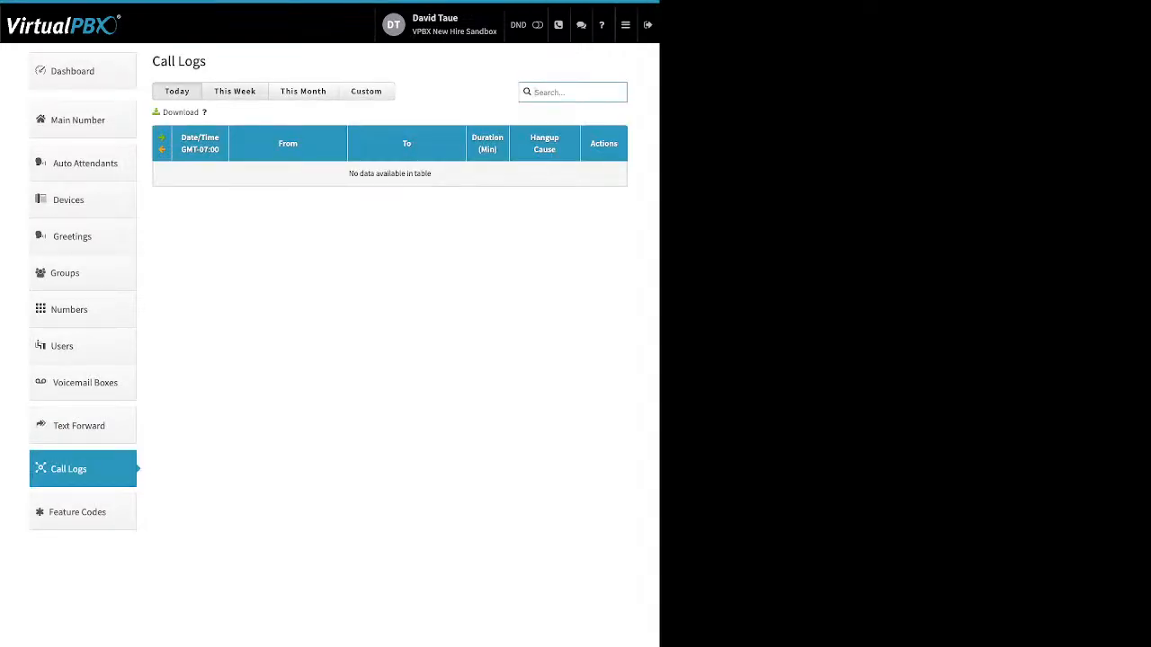
{"action": "left_click", "coordinate": [235, 91]}
{"action": "left_click", "coordinate": [303, 91]}
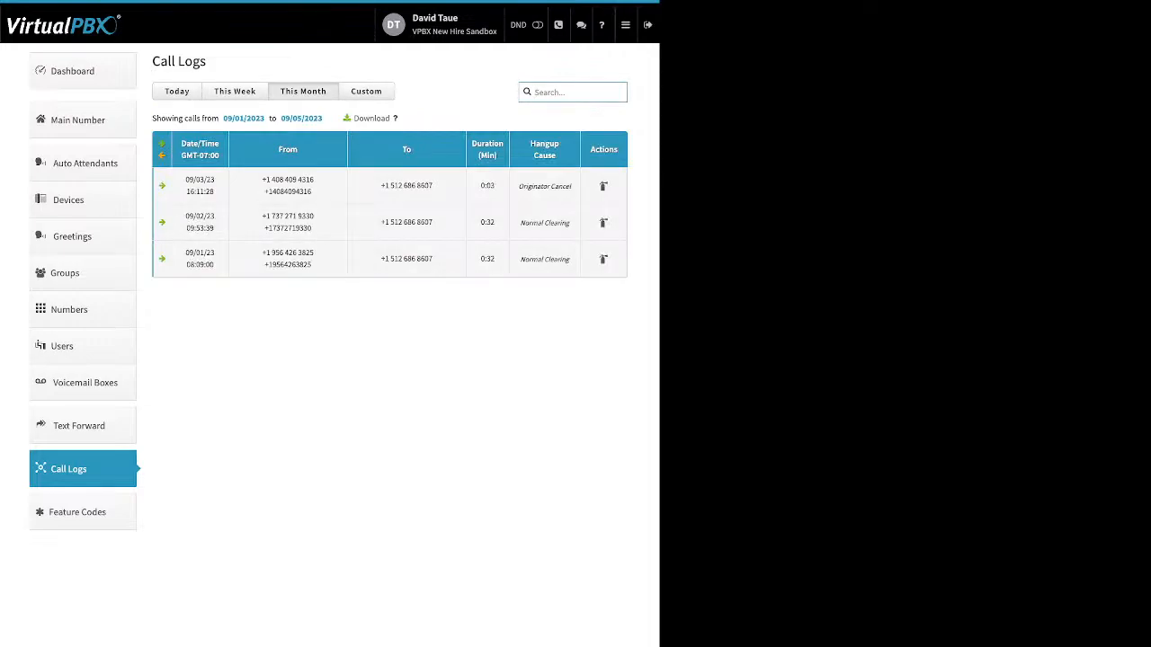
{"action": "left_click", "coordinate": [177, 91]}
{"action": "left_click", "coordinate": [234, 91]}
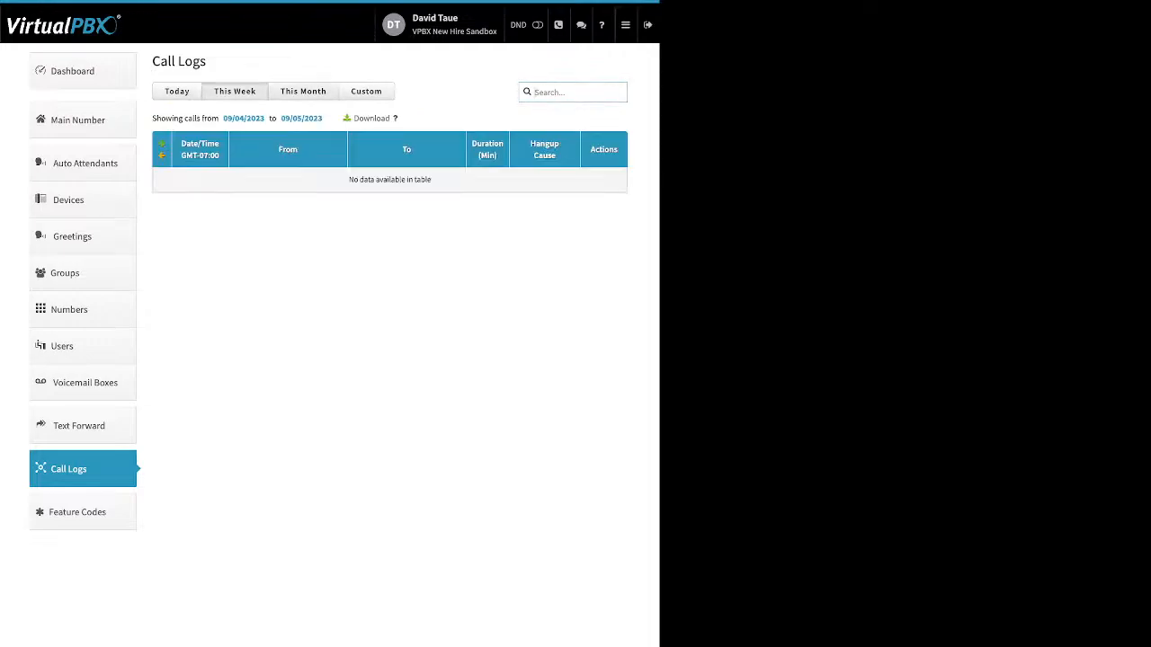
{"action": "left_click", "coordinate": [303, 90]}
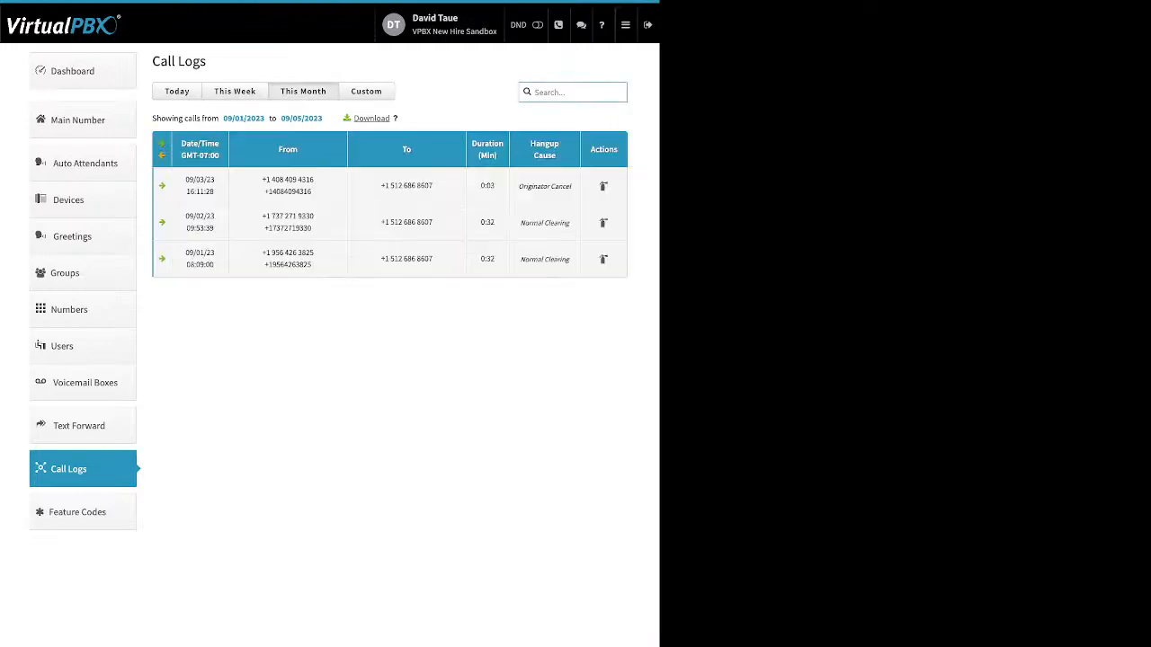
Show call logs for a custom range from 08/01/2023 to 08/31/2023 and scroll through the results
{"action": "left_click", "coordinate": [366, 91]}
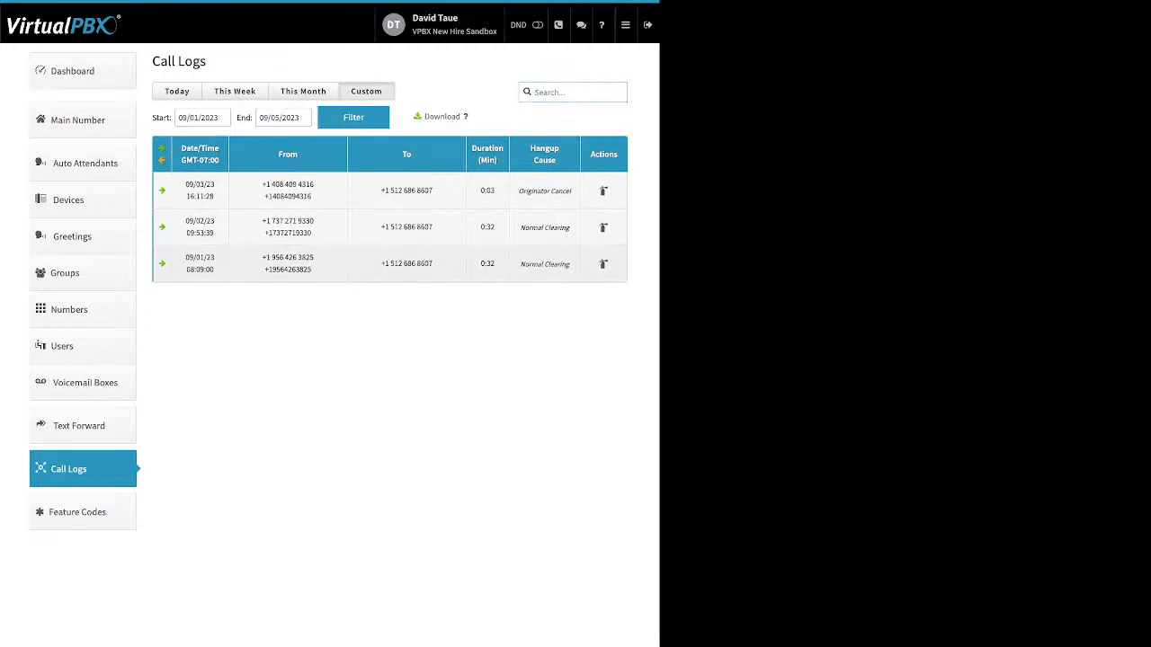
{"action": "left_click", "coordinate": [191, 117]}
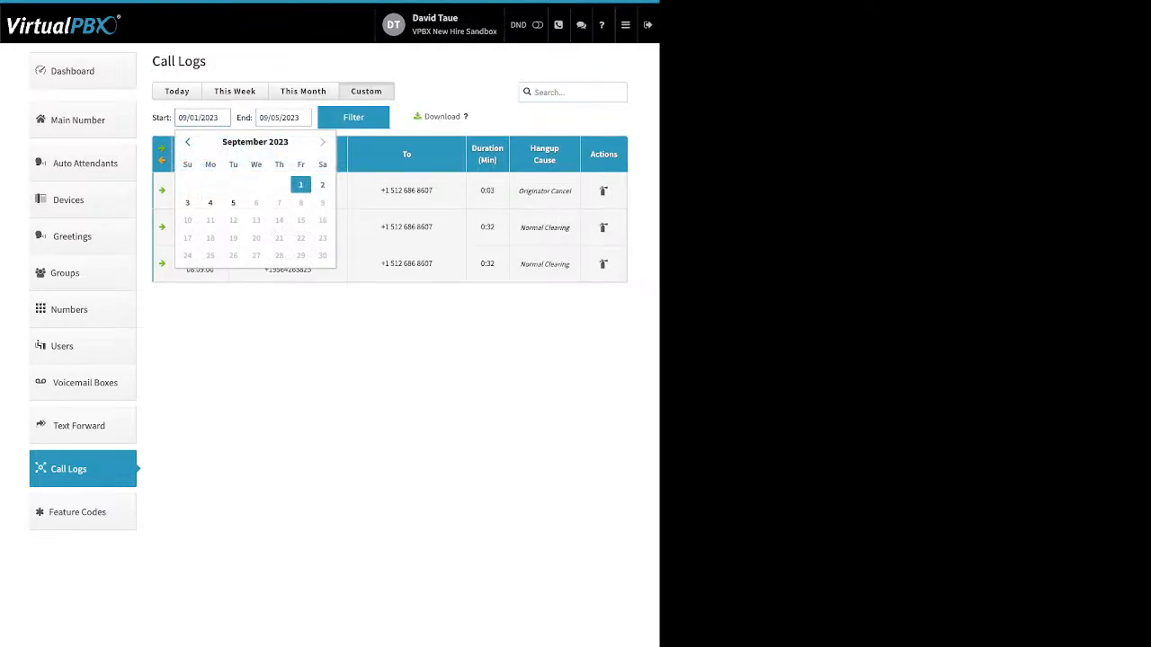
{"action": "left_click", "coordinate": [187, 141]}
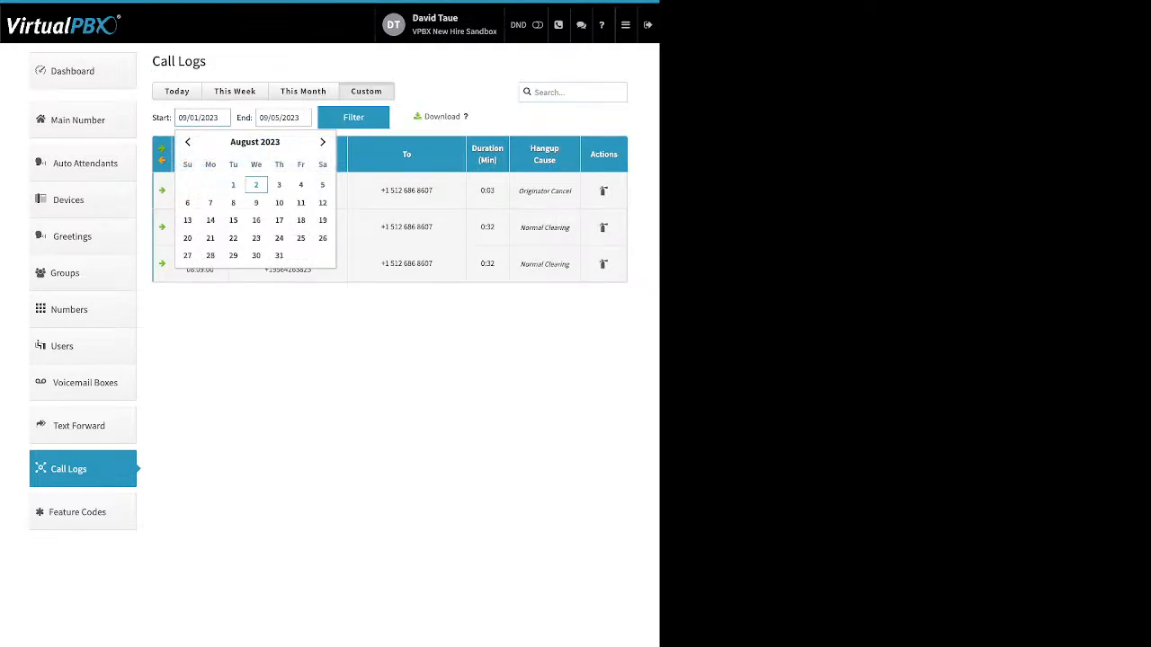
{"action": "key", "text": "Return"}
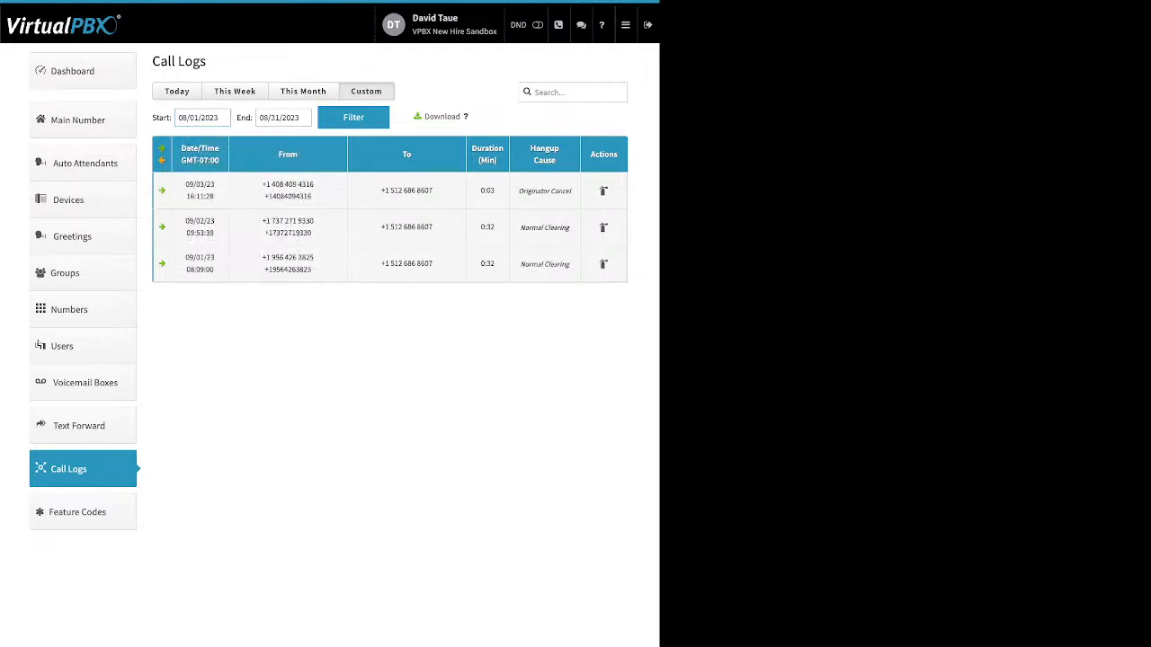
{"action": "key", "text": "Return"}
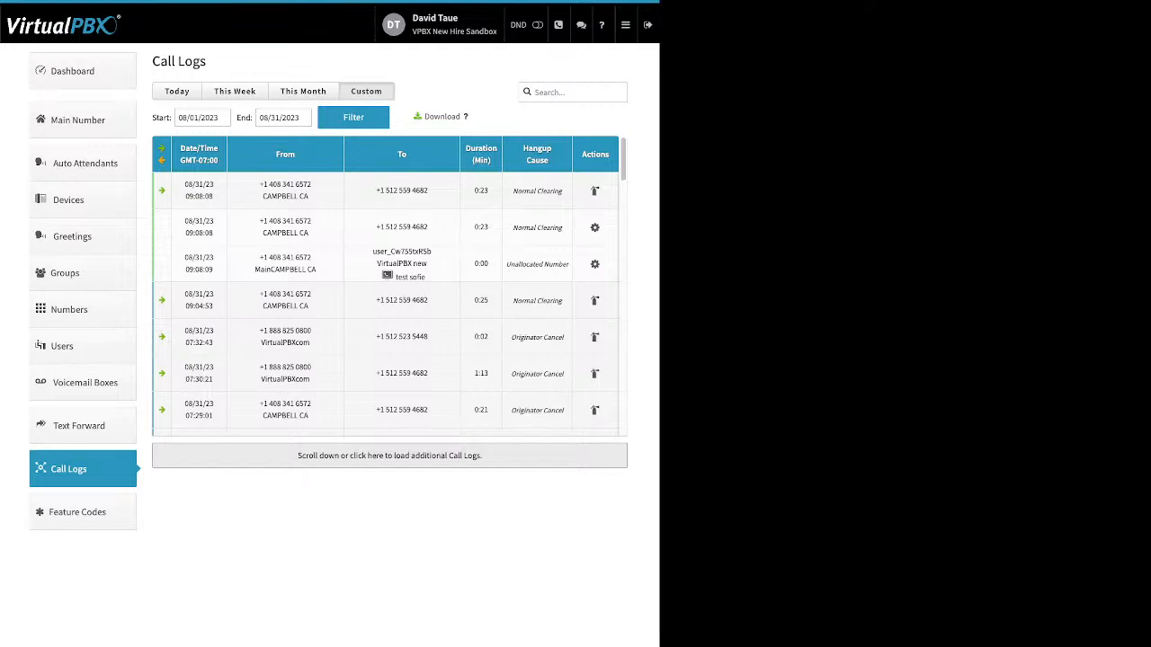
{"action": "scroll", "coordinate": [389, 288], "scroll_direction": "down", "scroll_amount": 5}
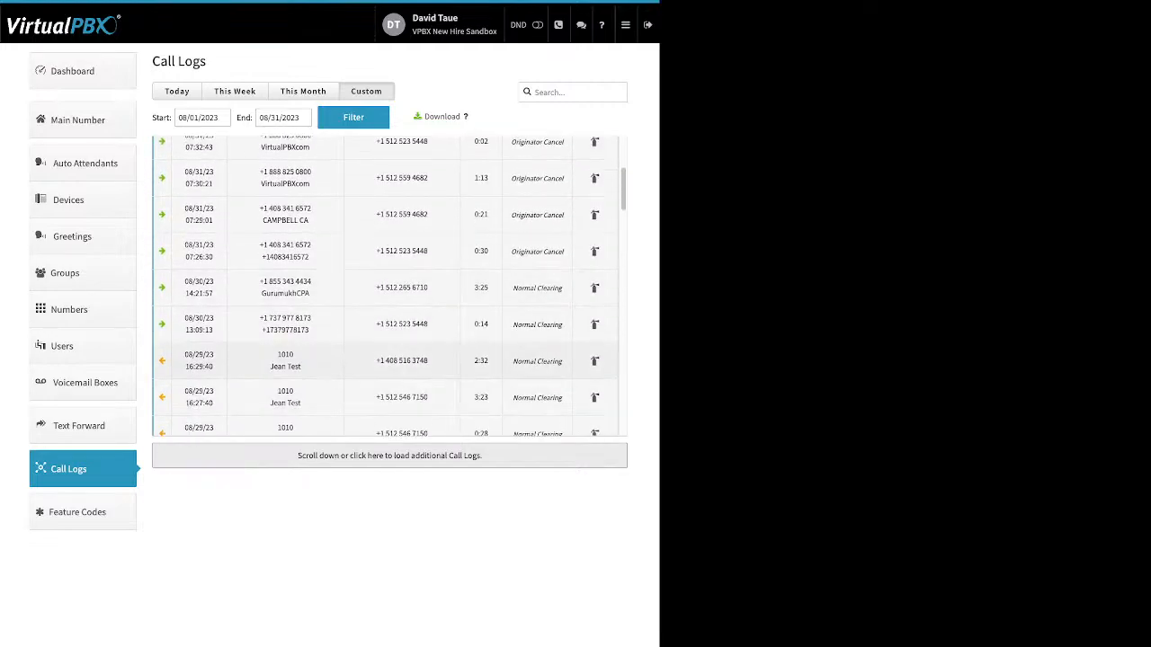
{"action": "scroll", "coordinate": [388, 288], "scroll_direction": "down", "scroll_amount": 3}
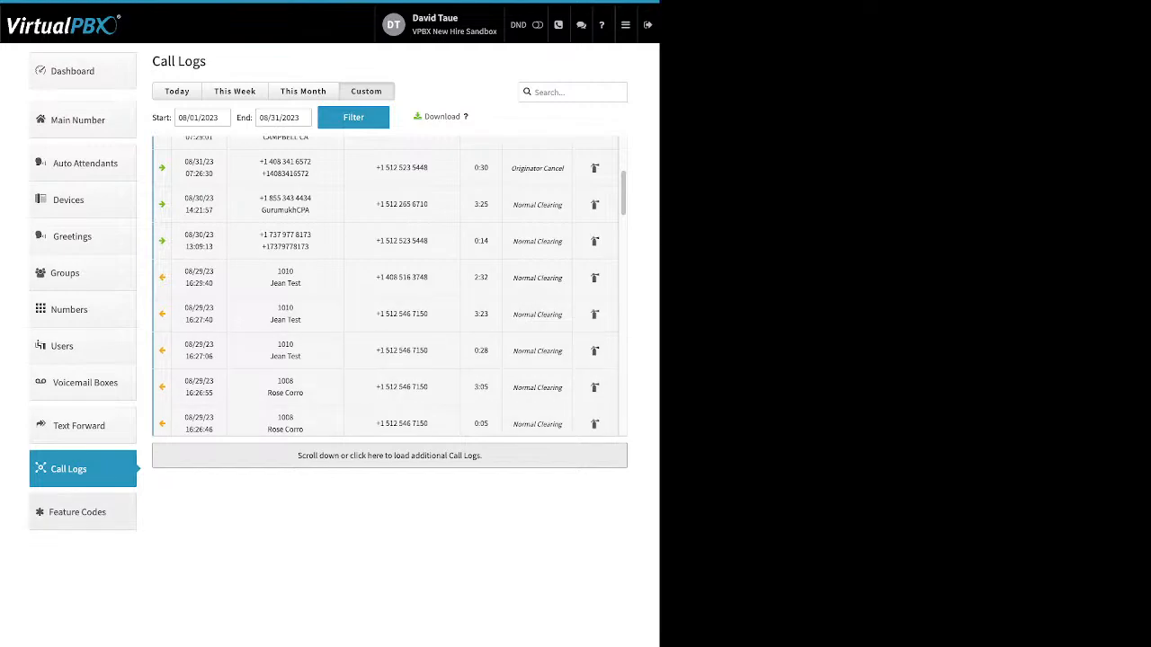
Open Feature Codes and view the help for the Update Call-Forward code
{"action": "left_click", "coordinate": [78, 511]}
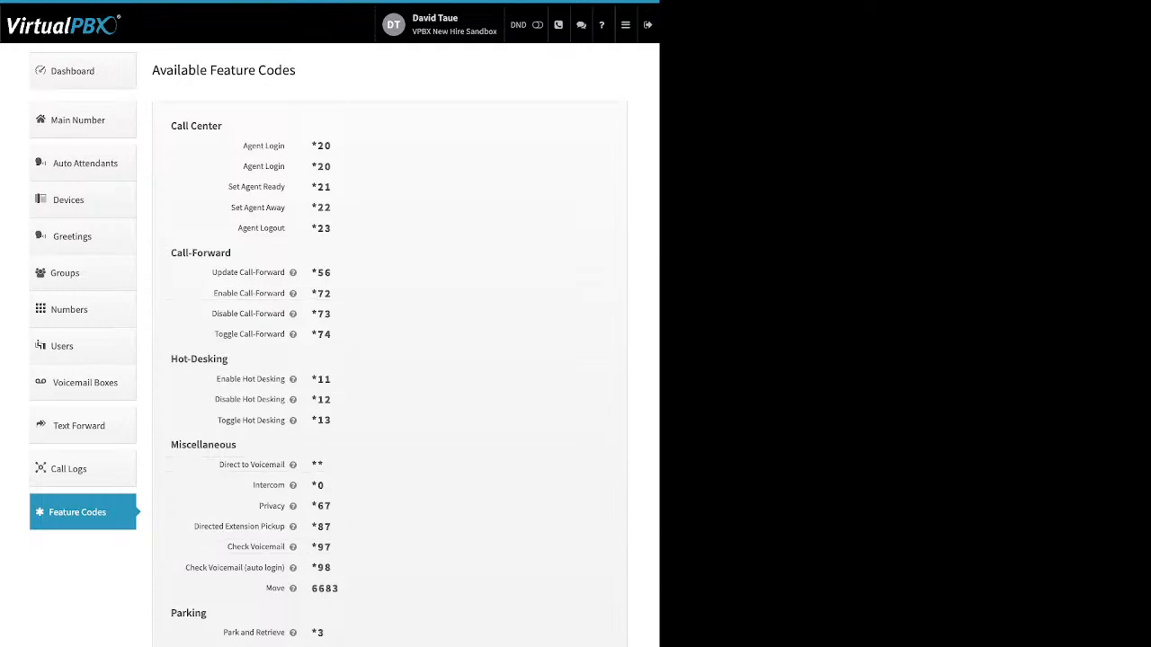
{"action": "mouse_move", "coordinate": [292, 272]}
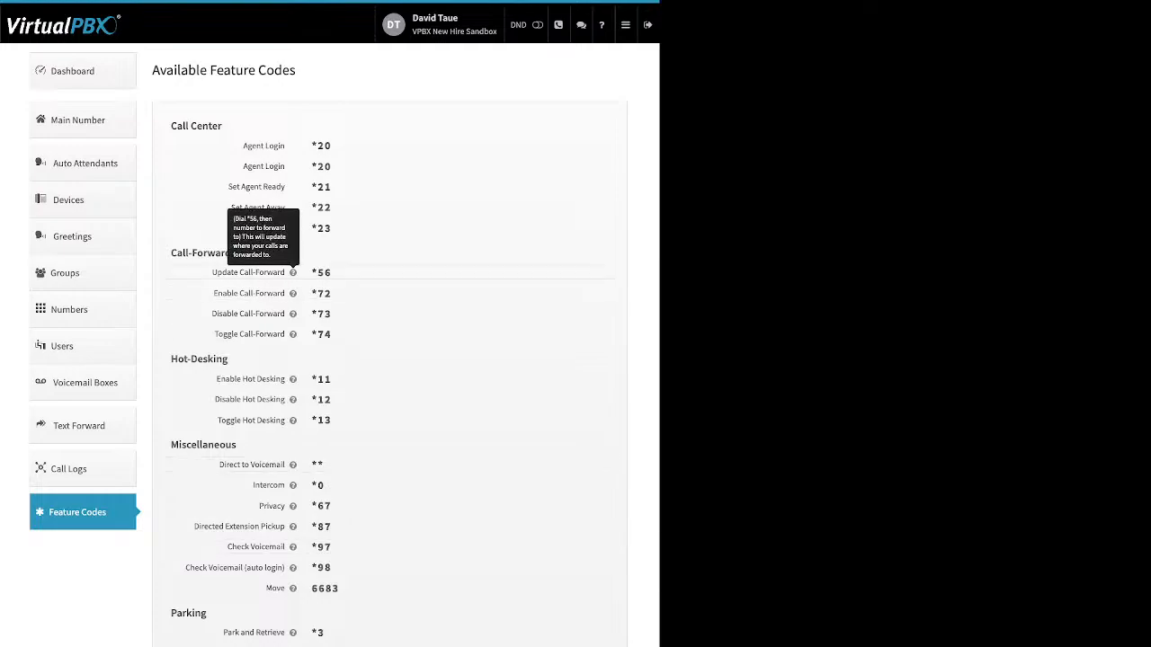
Open the Blacklists settings and switch to editing the blacklists
{"action": "left_click", "coordinate": [624, 24]}
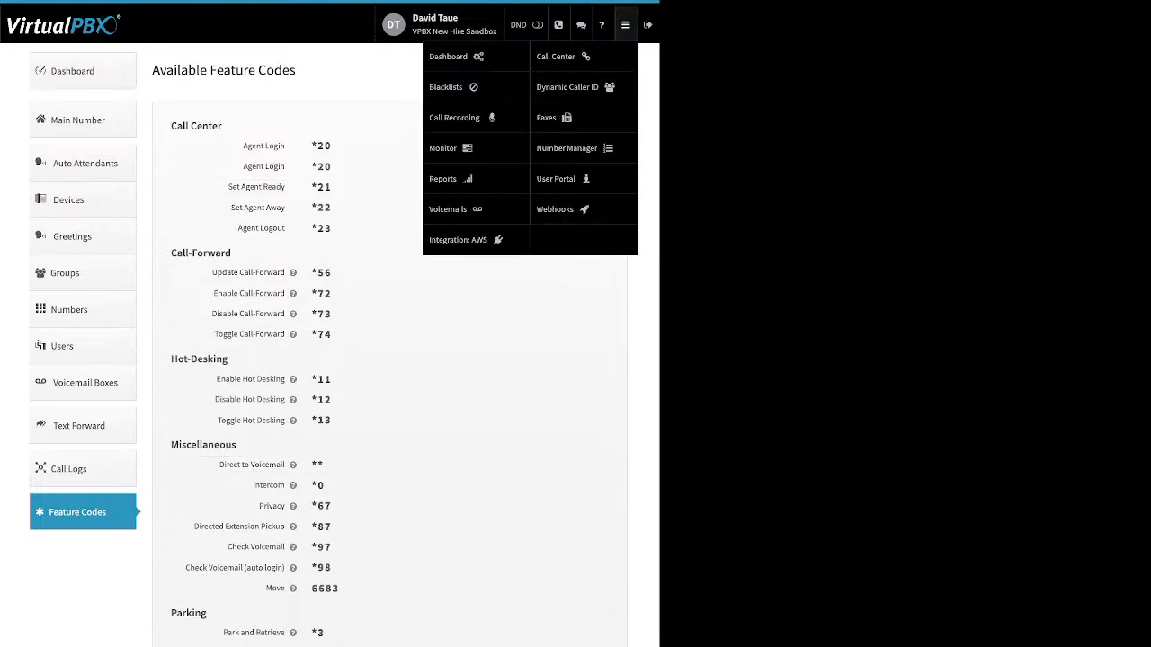
{"action": "left_click", "coordinate": [446, 86]}
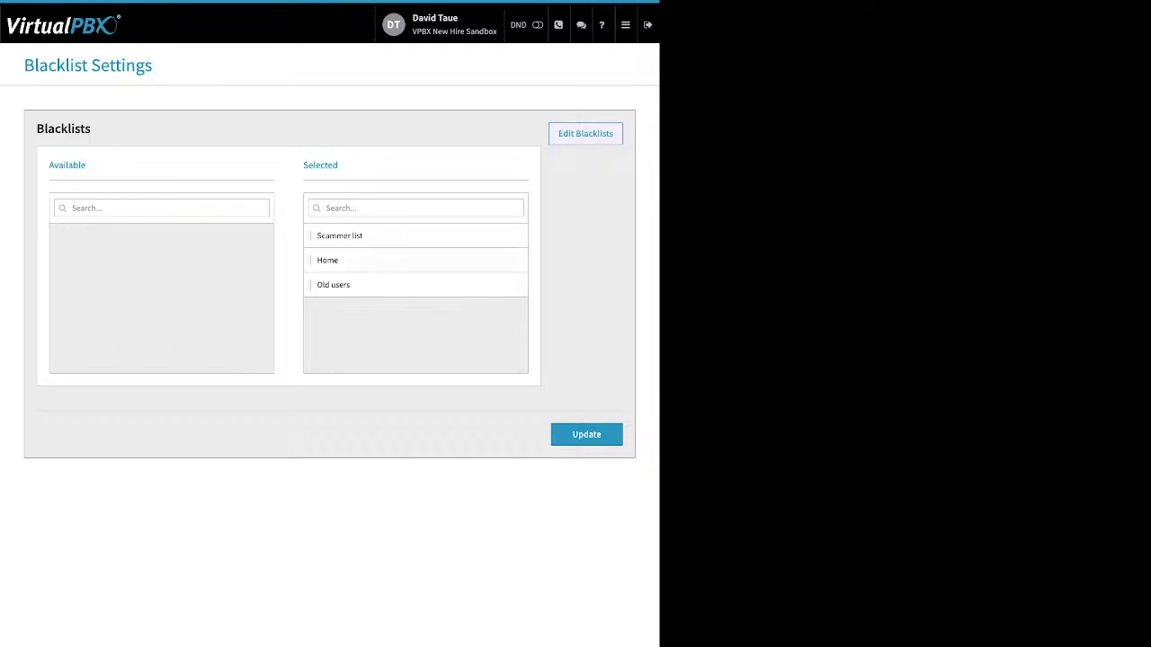
{"action": "left_click", "coordinate": [585, 134]}
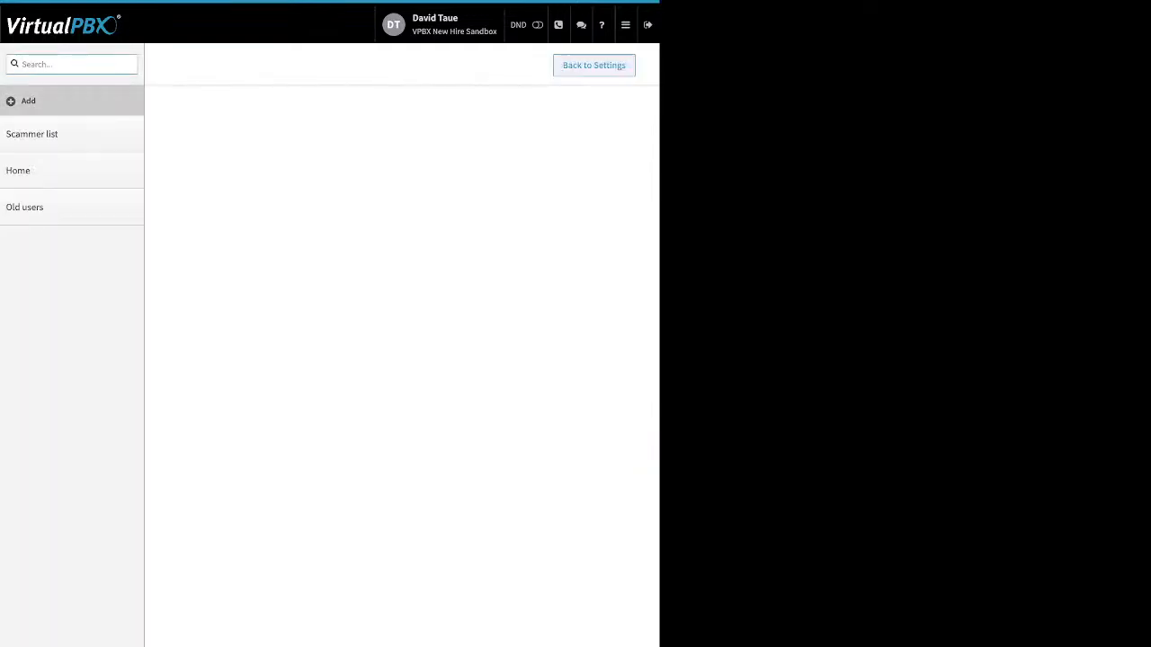
Start creating a new blacklist with Block Anonymous turned on and a number entry opened, then cancel it
{"action": "left_click", "coordinate": [29, 101]}
{"action": "left_click_drag", "start_coordinate": [245, 155], "coordinate": [266, 155]}
{"action": "left_click_drag", "start_coordinate": [205, 184], "coordinate": [265, 184]}
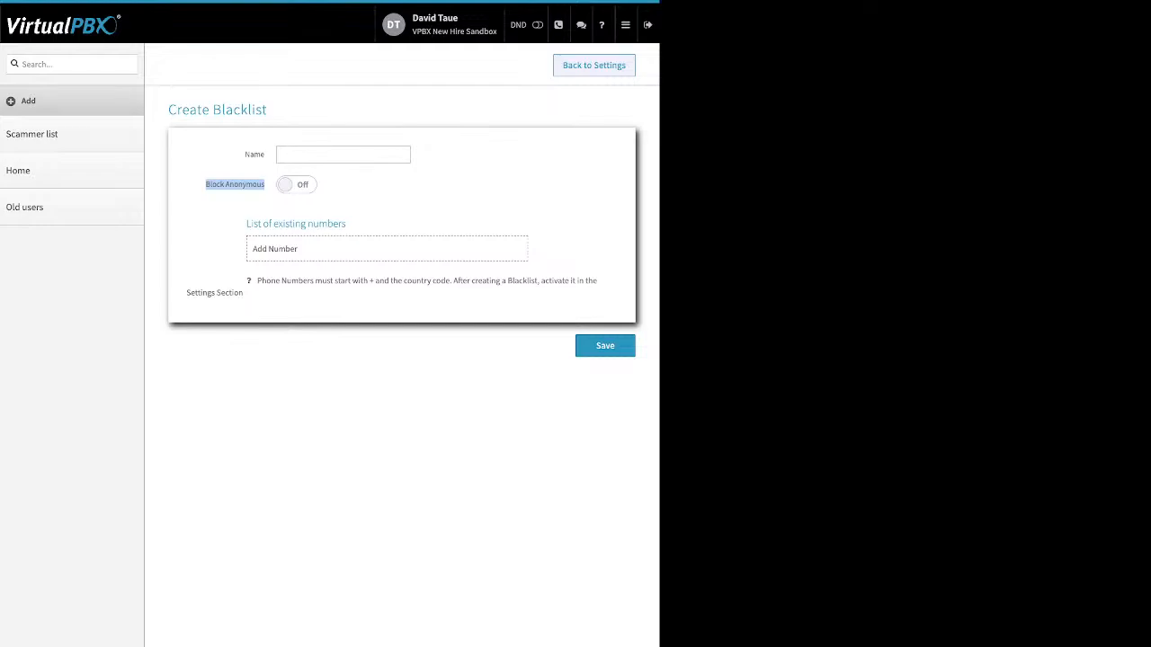
{"action": "left_click", "coordinate": [296, 184]}
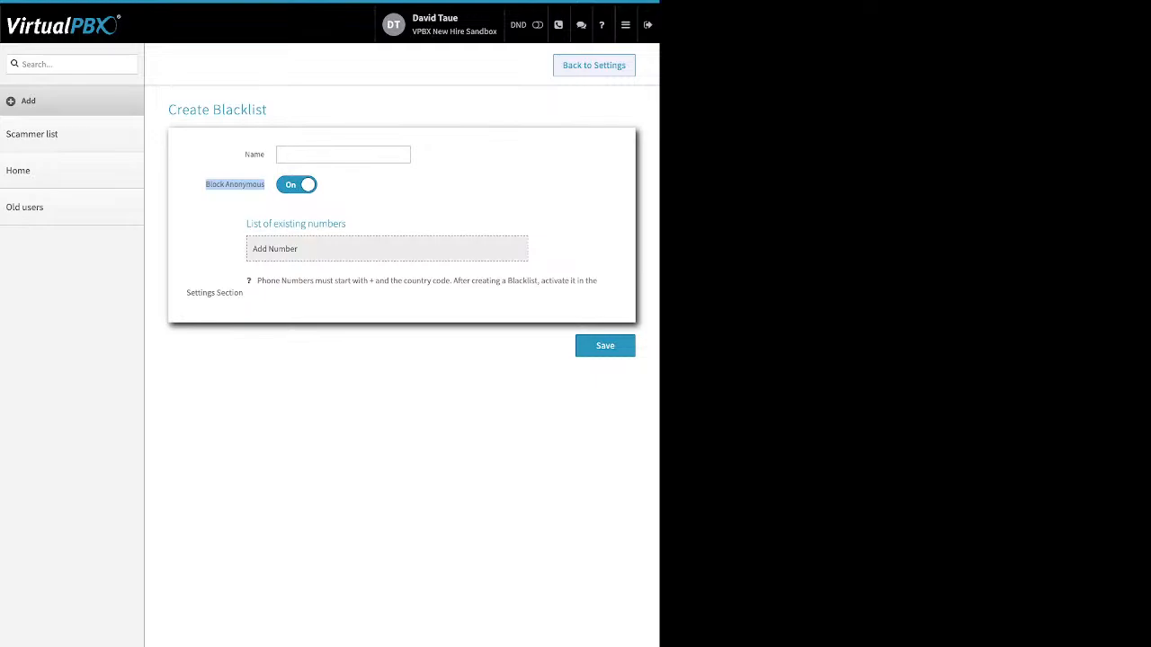
{"action": "left_click", "coordinate": [306, 249]}
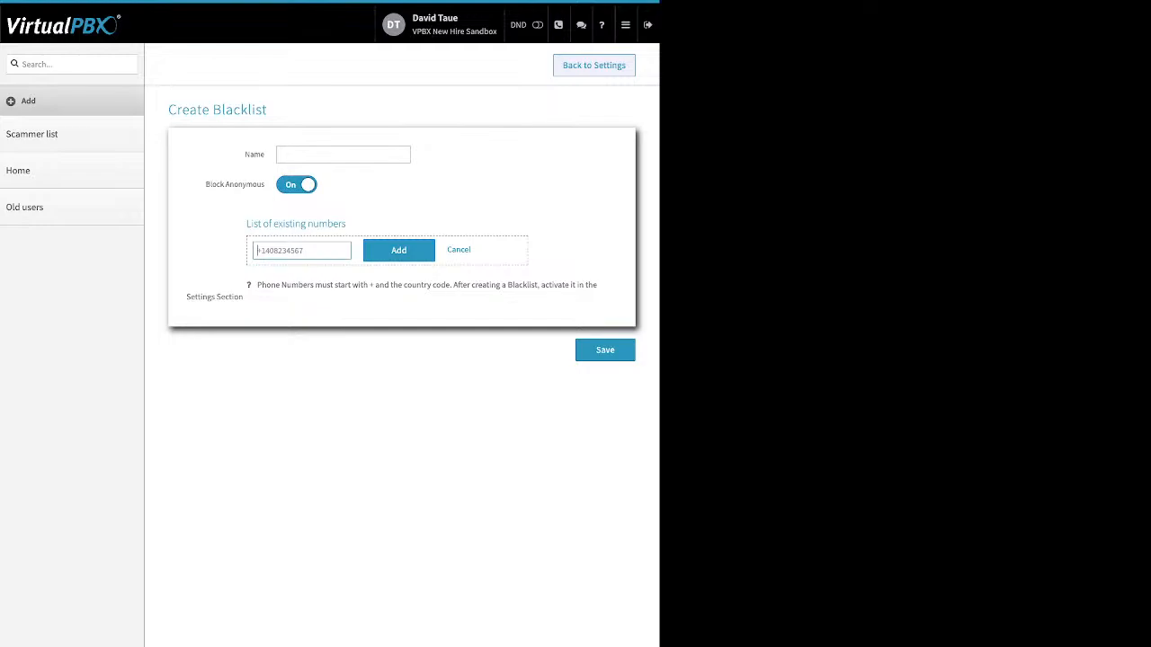
{"action": "left_click", "coordinate": [458, 250]}
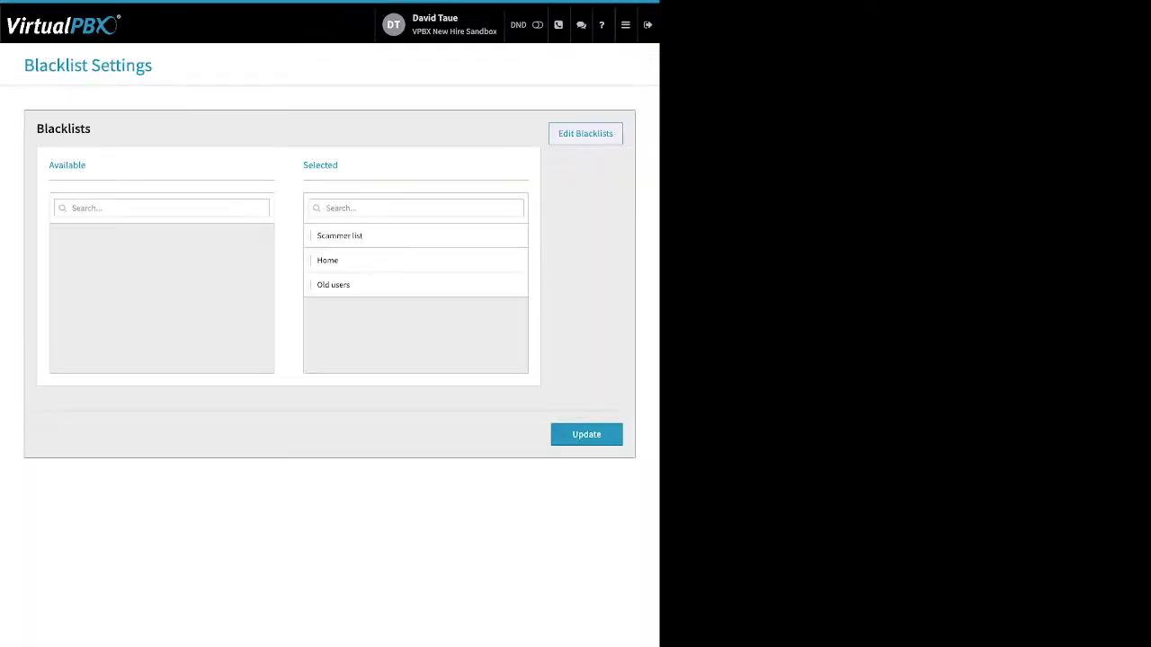
Move the Home blacklist to Available and back to Selected, then update the blacklist settings
{"action": "double_click", "coordinate": [320, 165]}
{"action": "left_click_drag", "start_coordinate": [327, 260], "coordinate": [162, 270]}
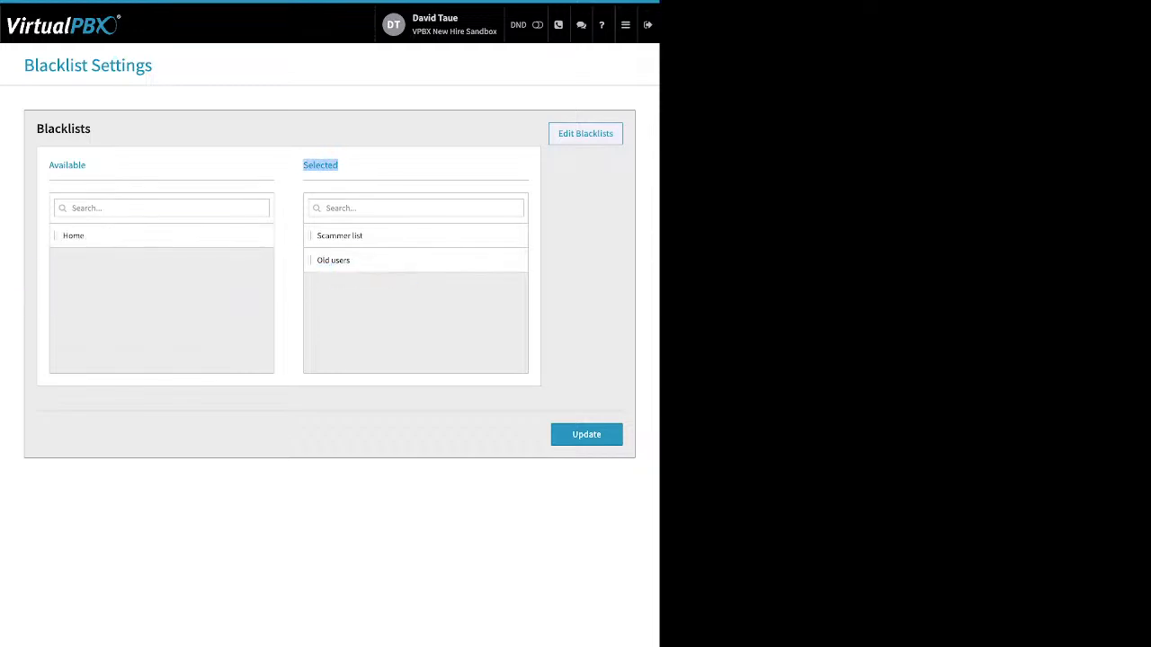
{"action": "left_click_drag", "start_coordinate": [73, 236], "coordinate": [359, 325]}
{"action": "left_click", "coordinate": [586, 434]}
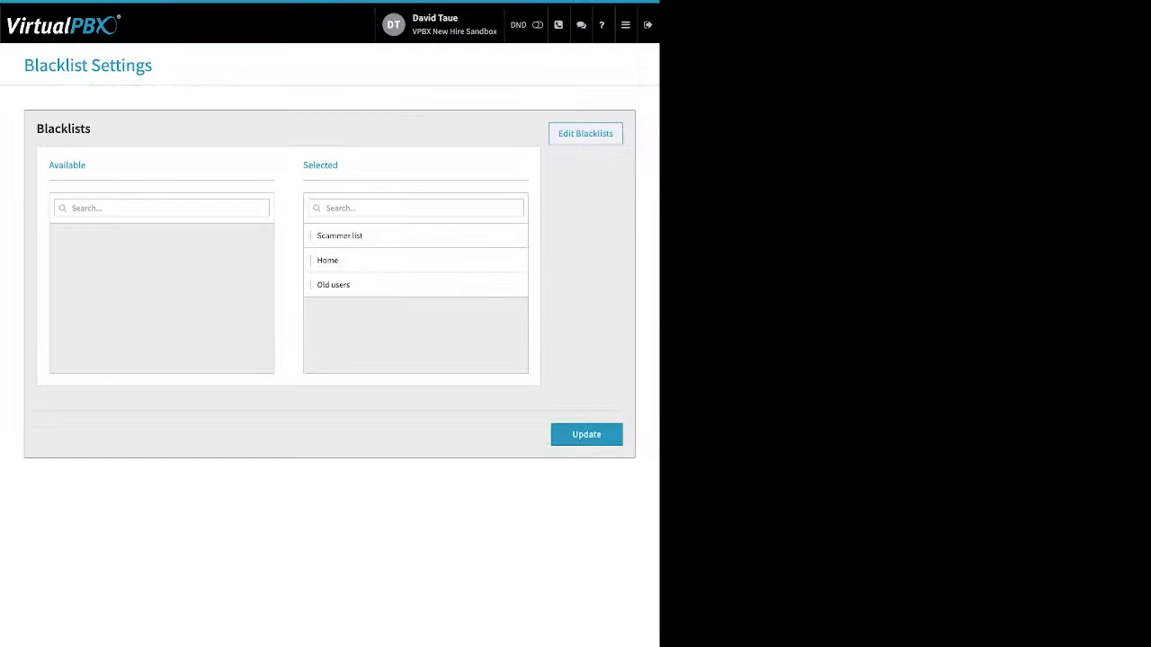
Open Call Recording and filter stored recordings from 08/01/2023 to 08/31/2023
{"action": "left_click", "coordinate": [625, 24]}
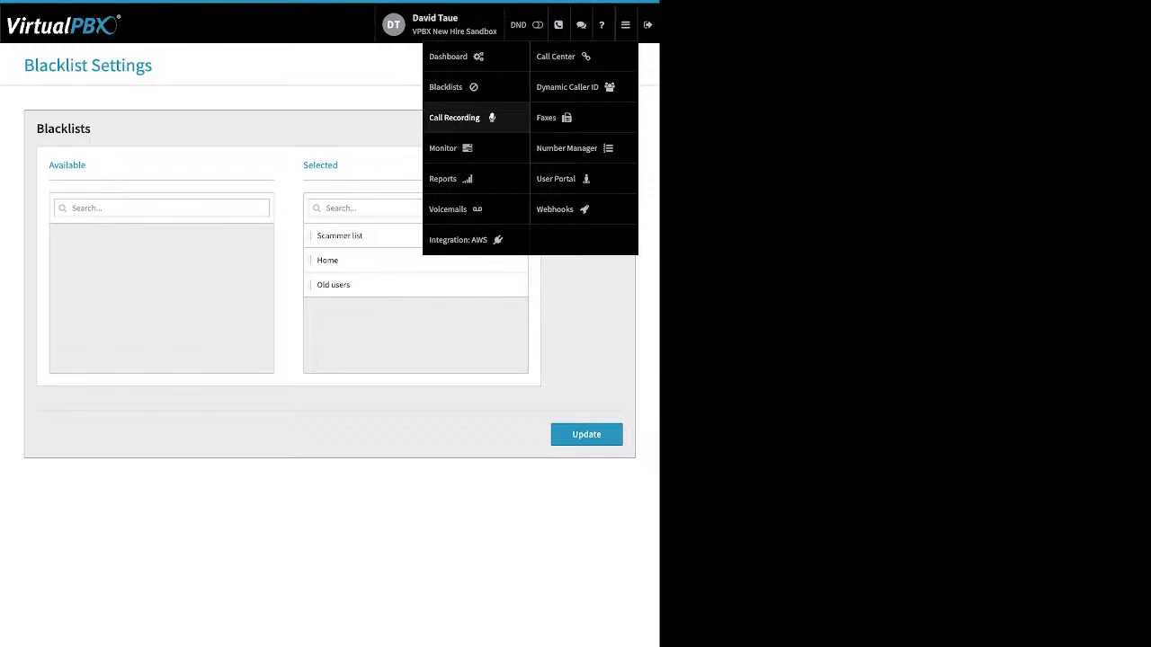
{"action": "left_click", "coordinate": [455, 118]}
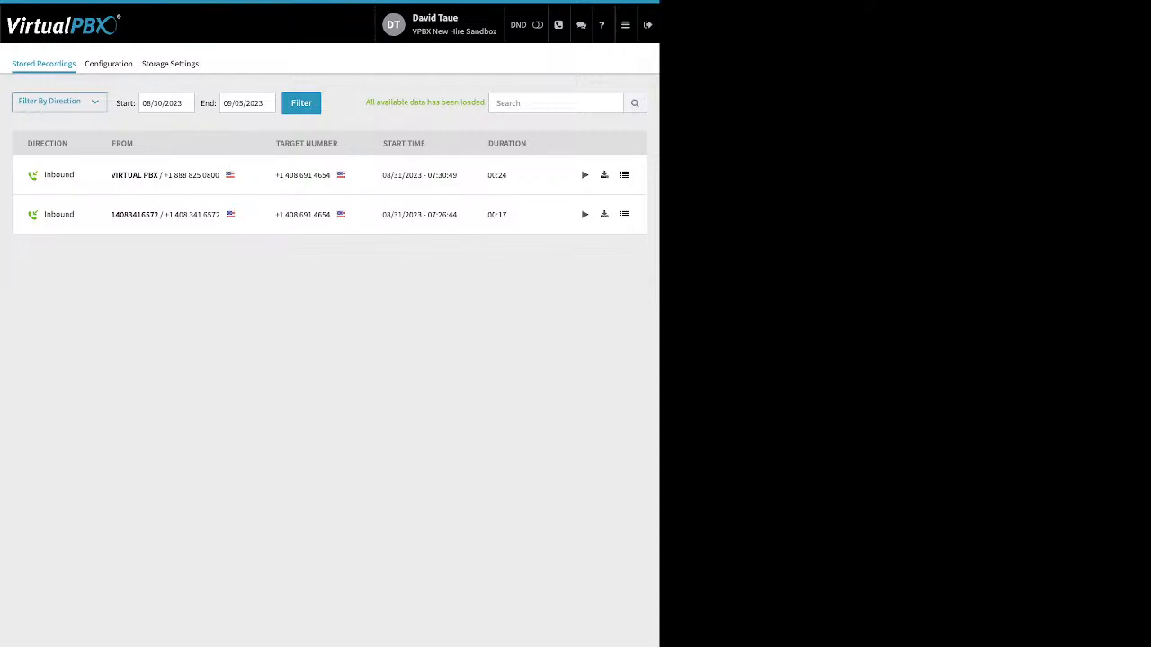
{"action": "left_click", "coordinate": [166, 104]}
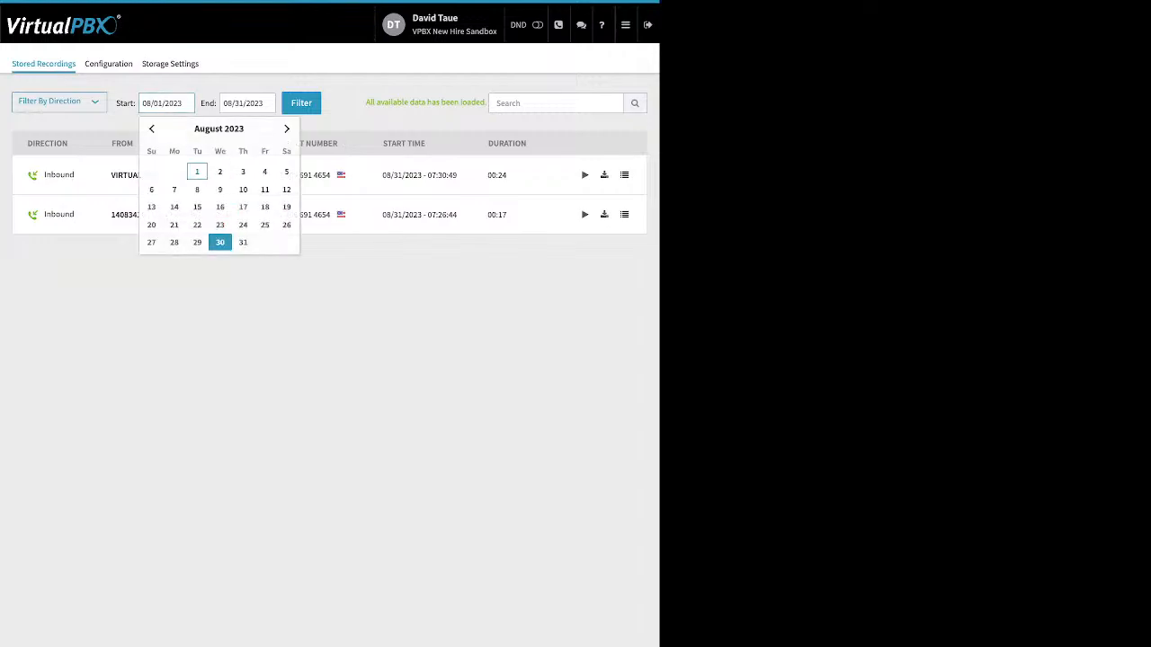
{"action": "left_click", "coordinate": [197, 170]}
{"action": "left_click", "coordinate": [301, 103]}
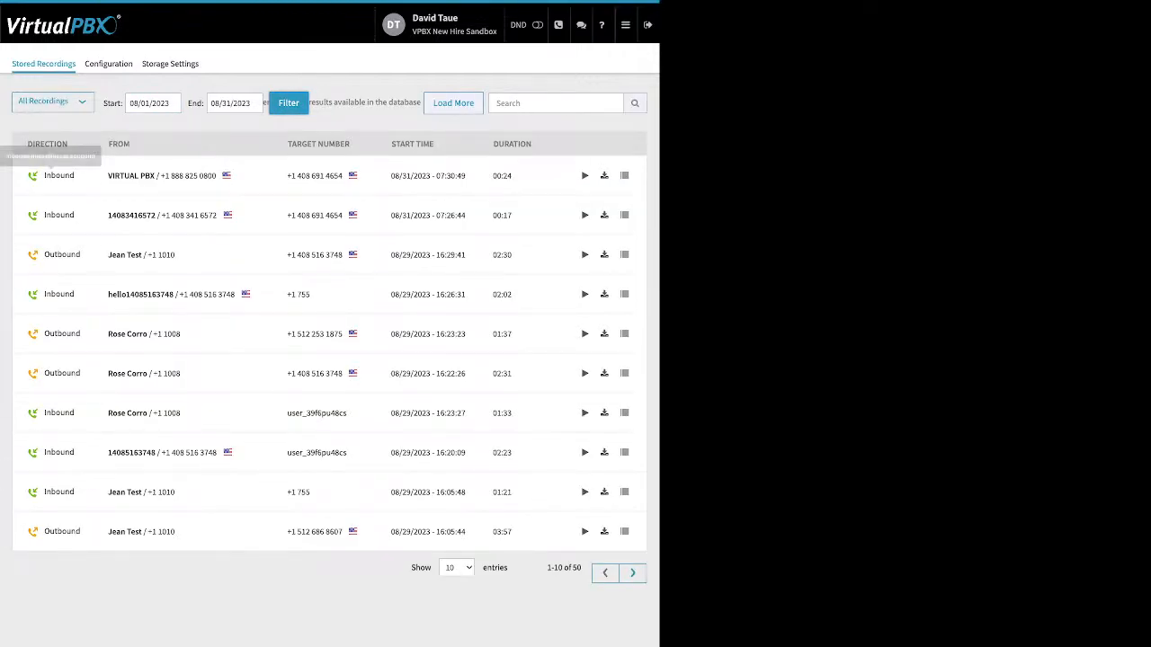
Sort the stored recordings by Direction, From and Target Number
{"action": "left_click", "coordinate": [75, 144]}
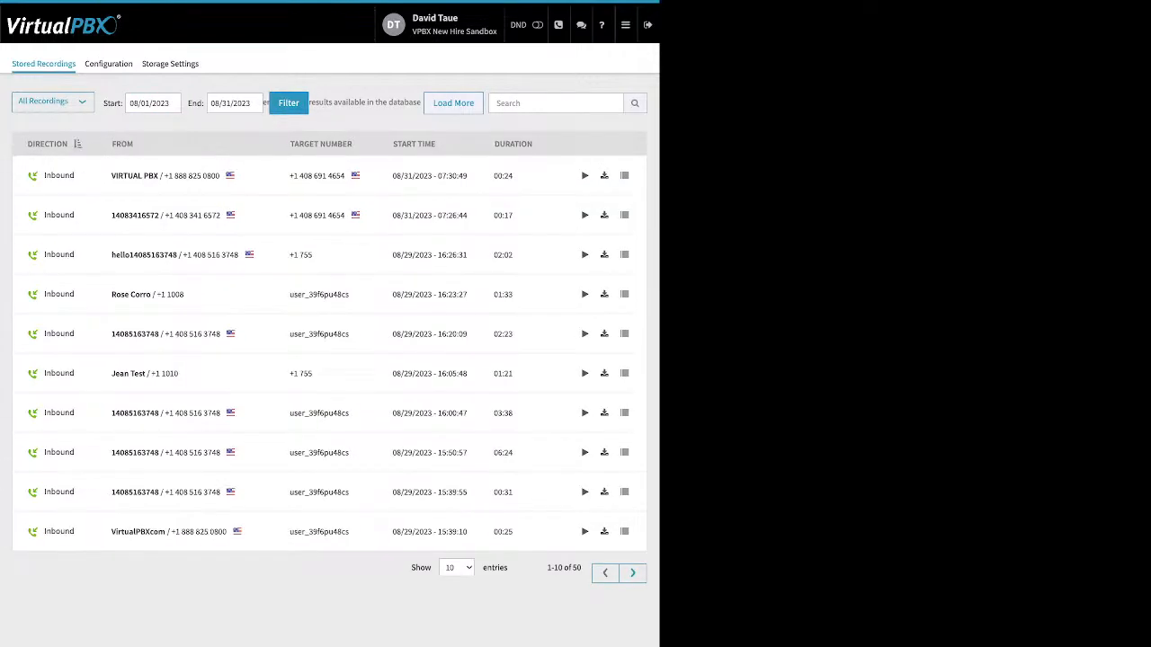
{"action": "left_click", "coordinate": [75, 144]}
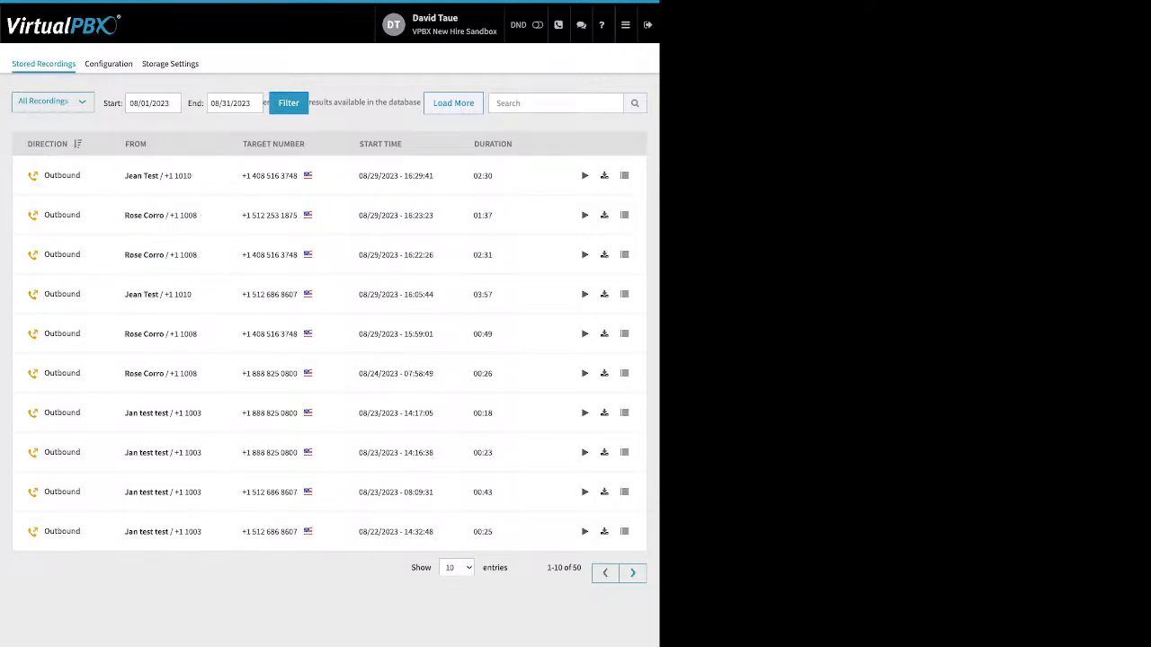
{"action": "left_click", "coordinate": [75, 144]}
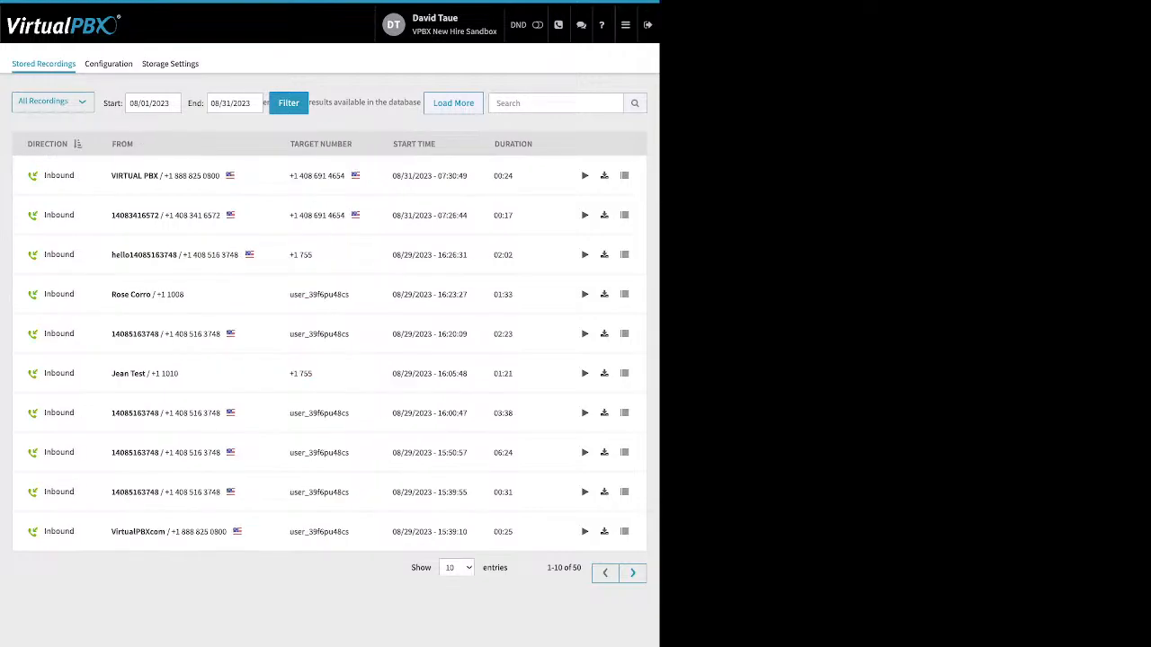
{"action": "left_click", "coordinate": [135, 144]}
{"action": "left_click", "coordinate": [321, 144]}
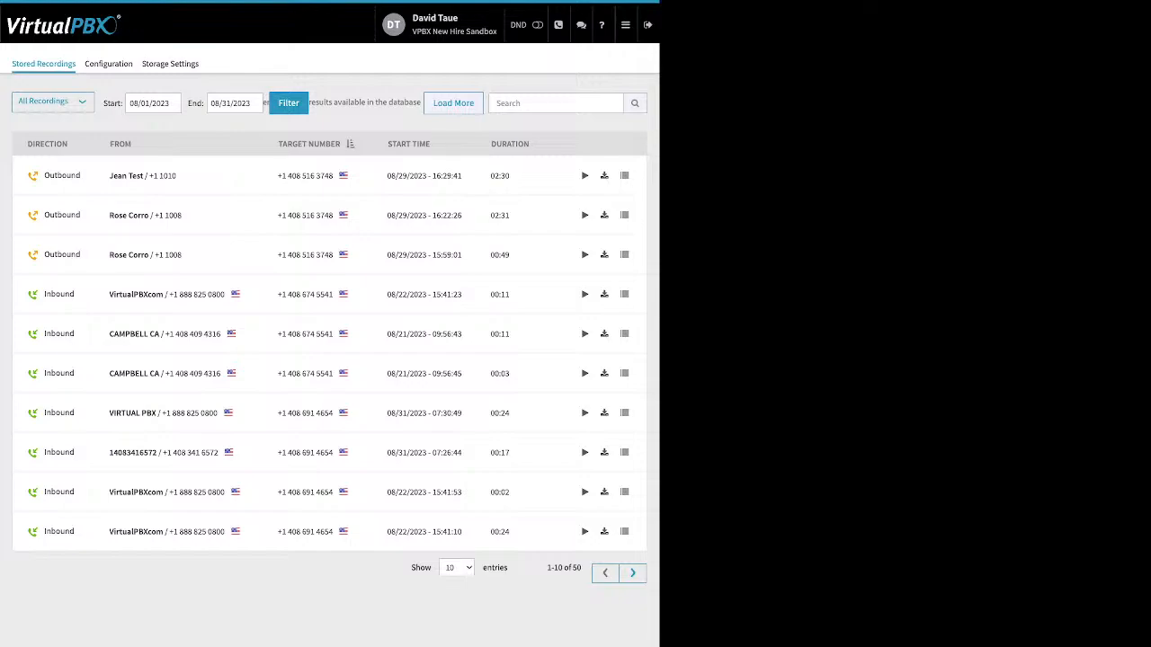
Open Monitor and filter the employees by Available, Busy and All
{"action": "left_click", "coordinate": [625, 24]}
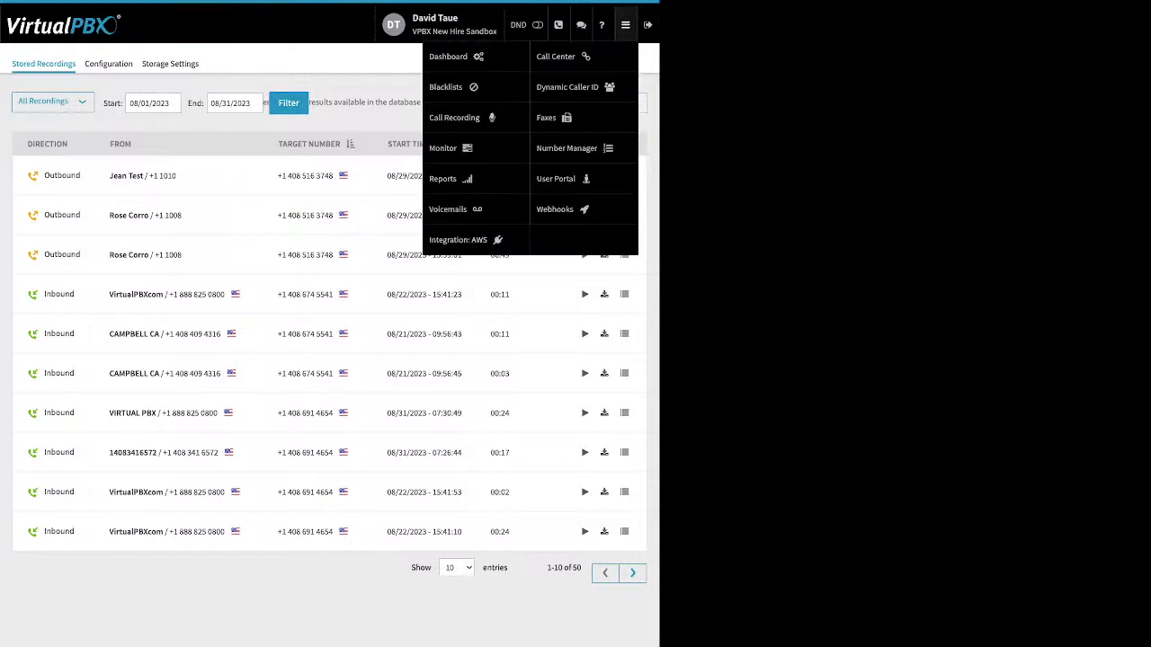
{"action": "left_click", "coordinate": [445, 147]}
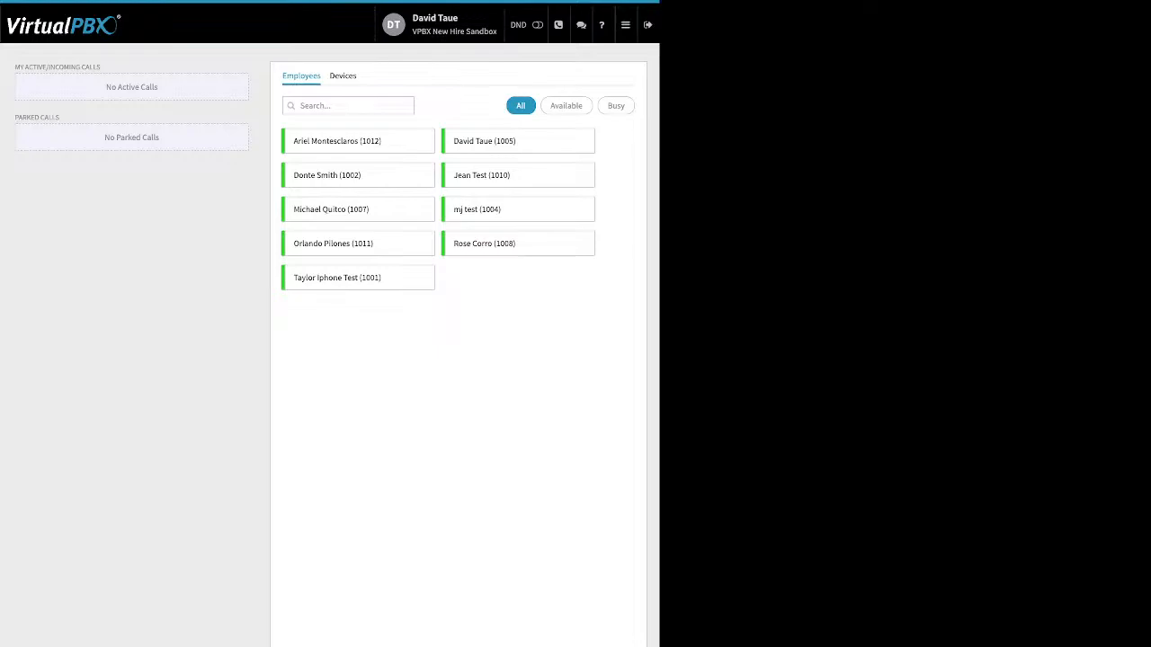
{"action": "left_click", "coordinate": [565, 106]}
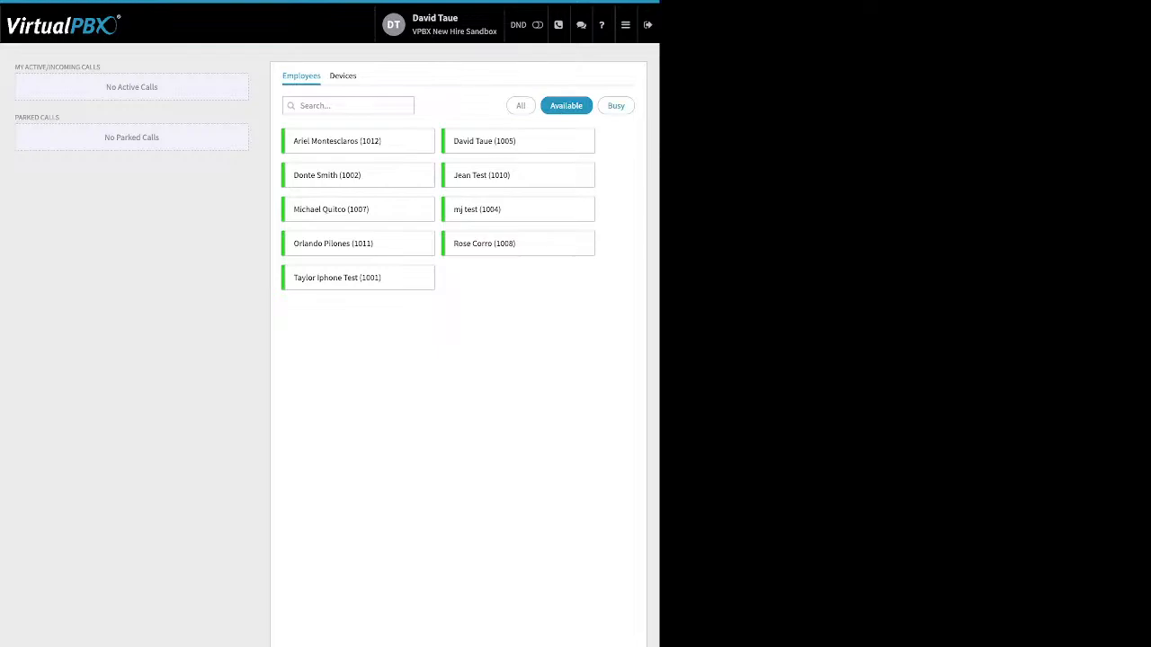
{"action": "left_click", "coordinate": [616, 105]}
{"action": "left_click", "coordinate": [521, 105]}
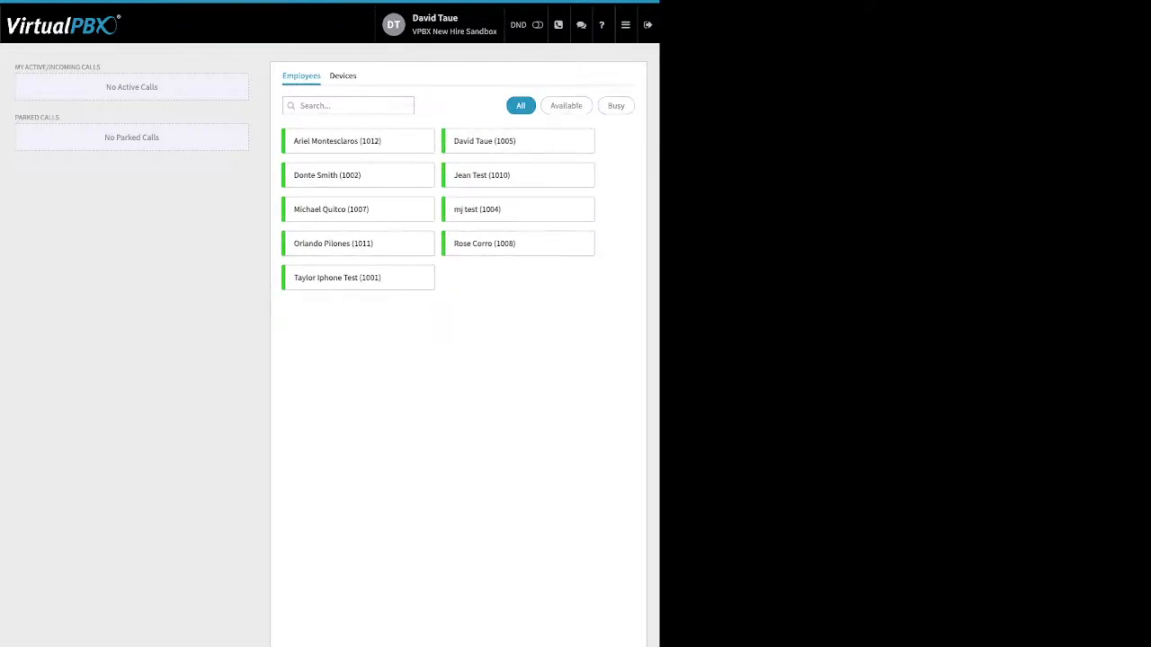
Switch between the Devices and Employees lists and examine the active-calls and parked-calls panels
{"action": "left_click", "coordinate": [342, 75]}
{"action": "left_click", "coordinate": [301, 75]}
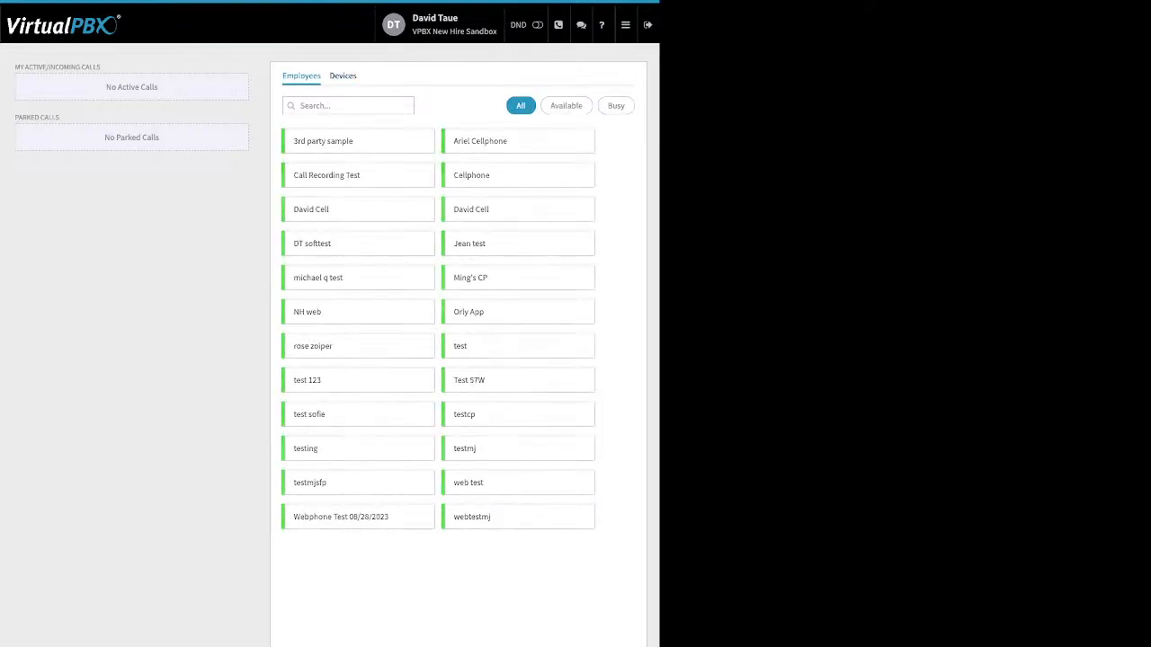
{"action": "left_click_drag", "start_coordinate": [100, 66], "coordinate": [25, 67]}
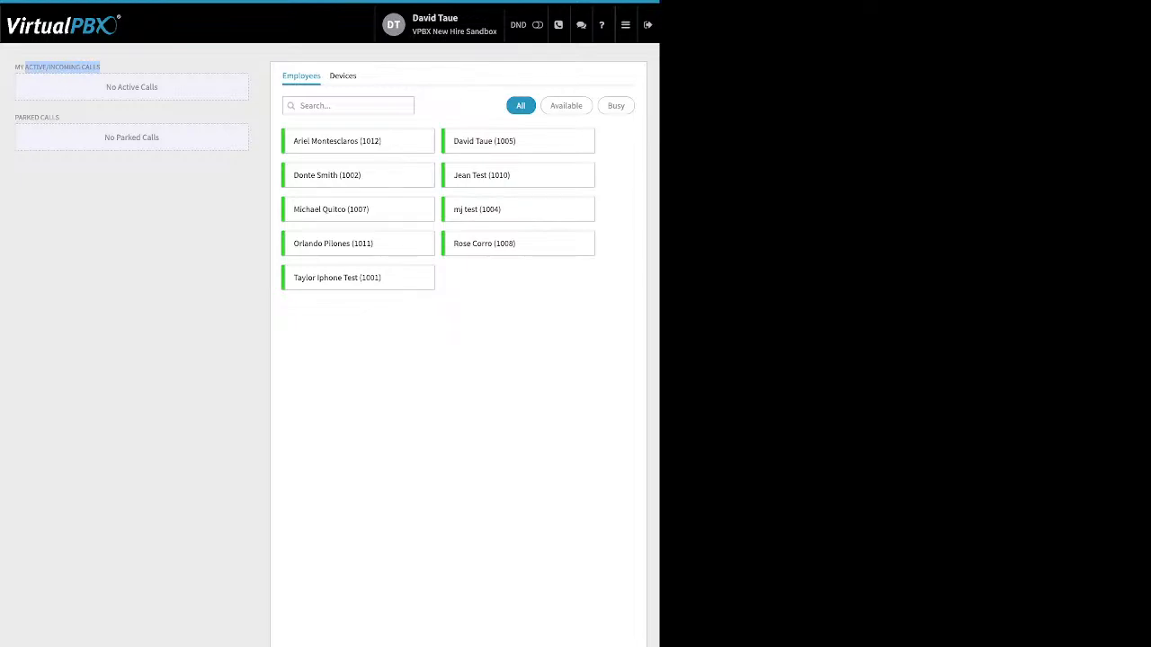
{"action": "left_click_drag", "start_coordinate": [59, 116], "coordinate": [14, 117]}
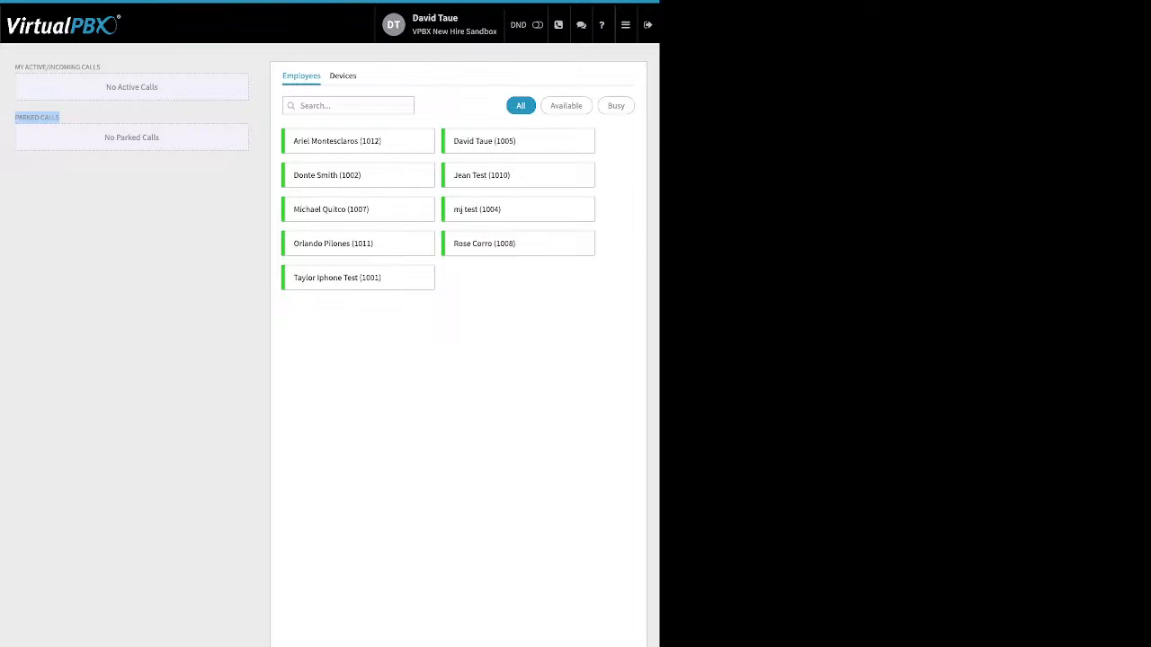
Open the Voicemails page
{"action": "mouse_move", "coordinate": [625, 26]}
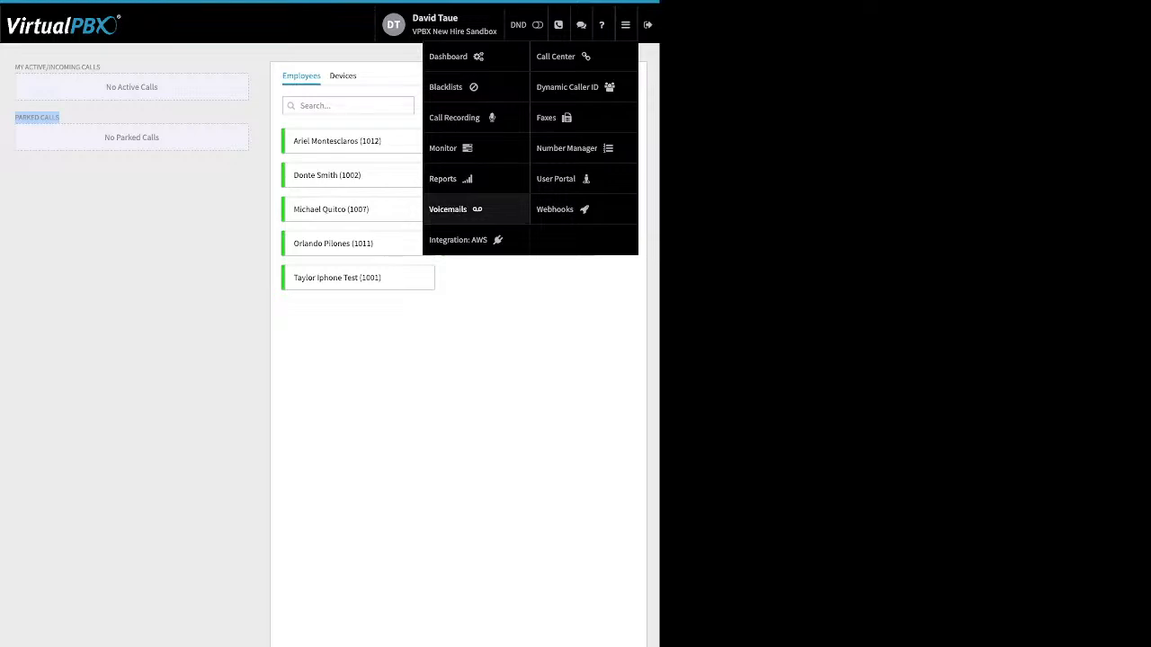
{"action": "left_click", "coordinate": [448, 209]}
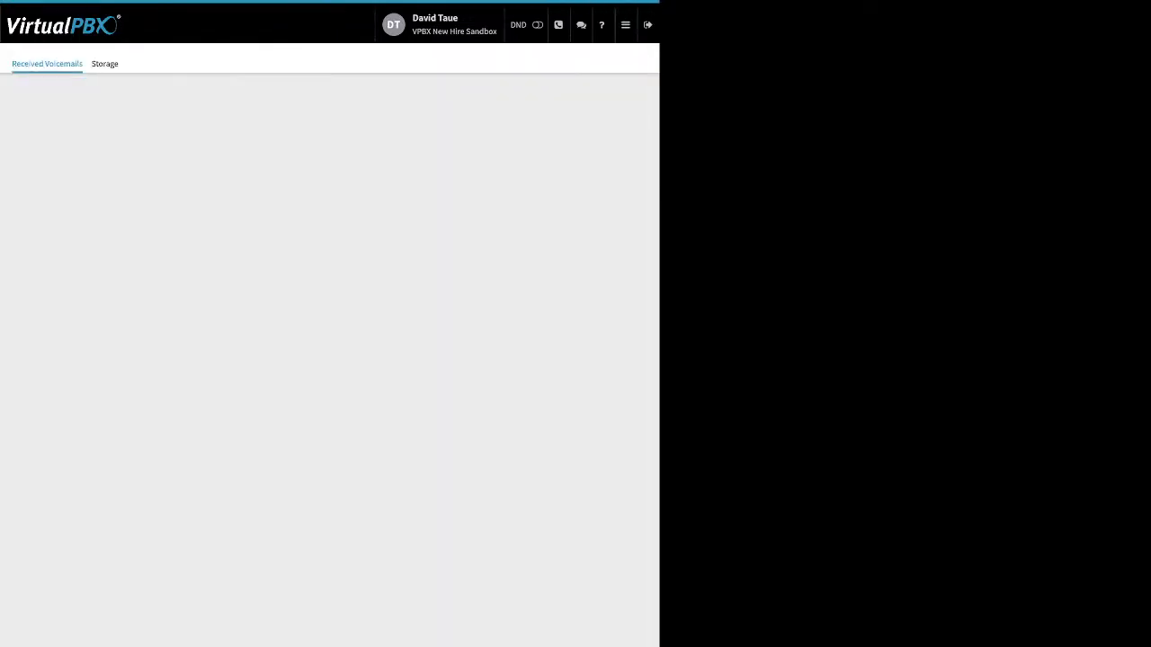
Open the signed-in user's voicemail box by searching the voicemail box list
{"action": "left_click", "coordinate": [329, 187]}
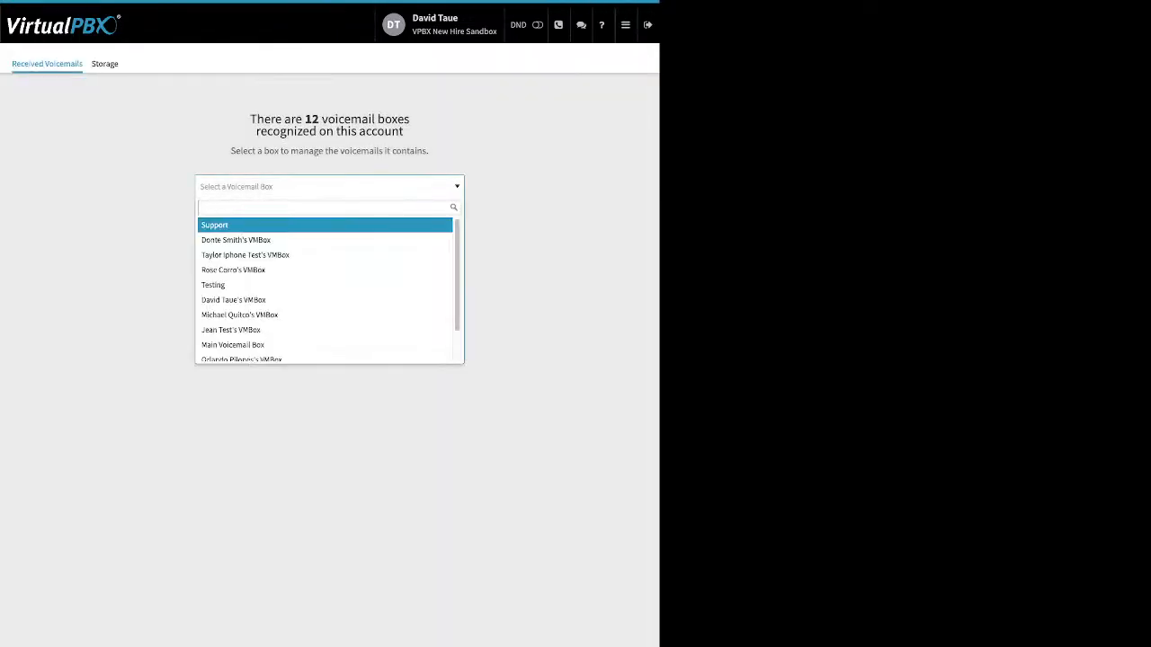
{"action": "type", "text": "dav"}
{"action": "key", "text": "Return"}
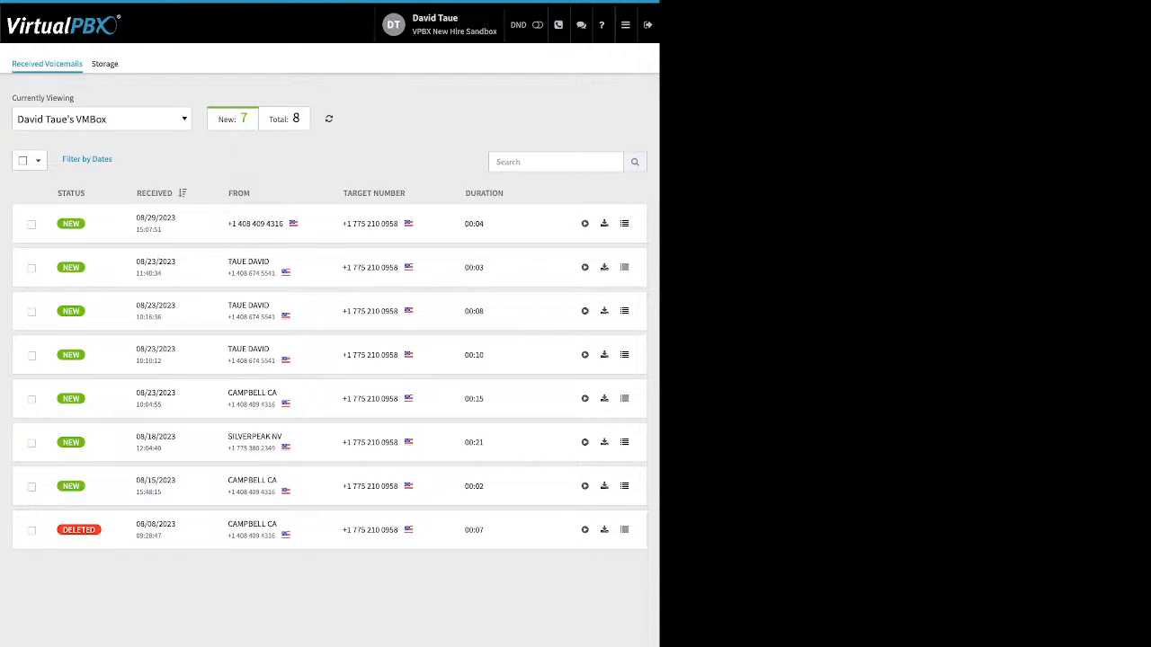
Select the newest voicemail and examine the Move To and status-marking options for it
{"action": "left_click", "coordinate": [32, 225]}
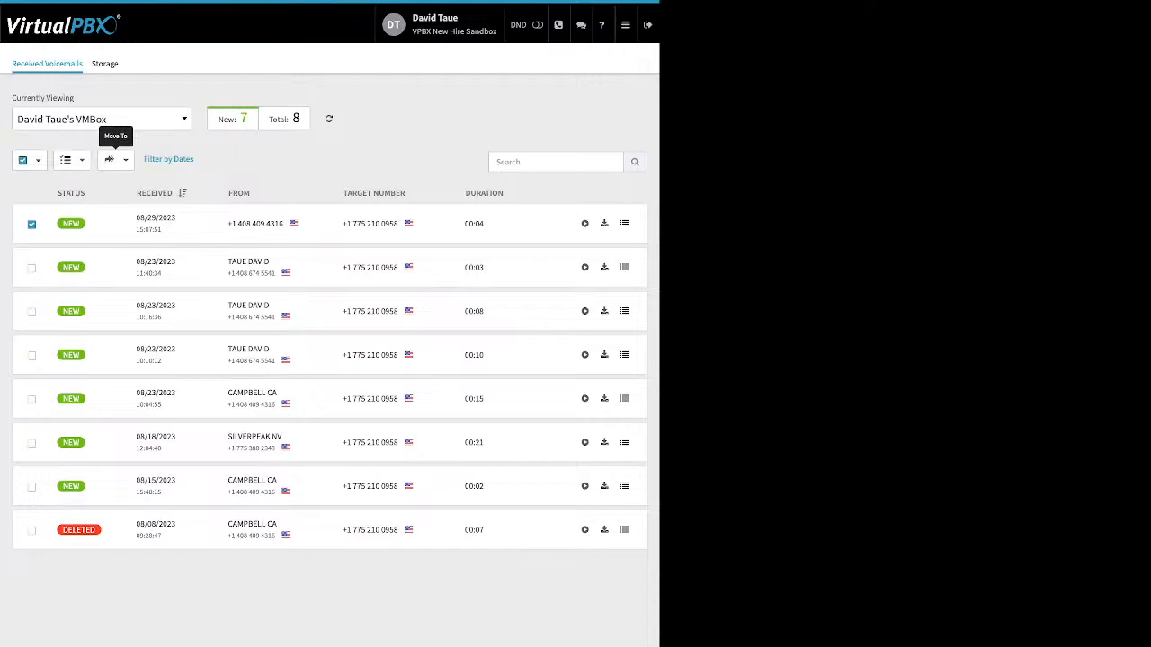
{"action": "left_click", "coordinate": [113, 159]}
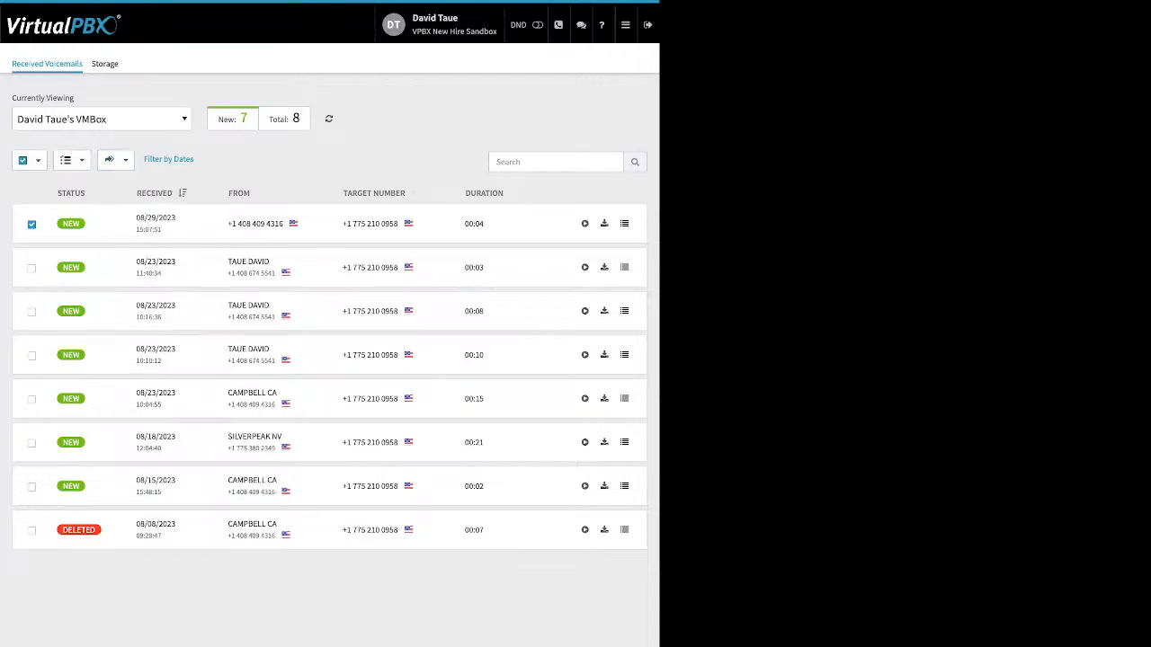
{"action": "left_click", "coordinate": [71, 160]}
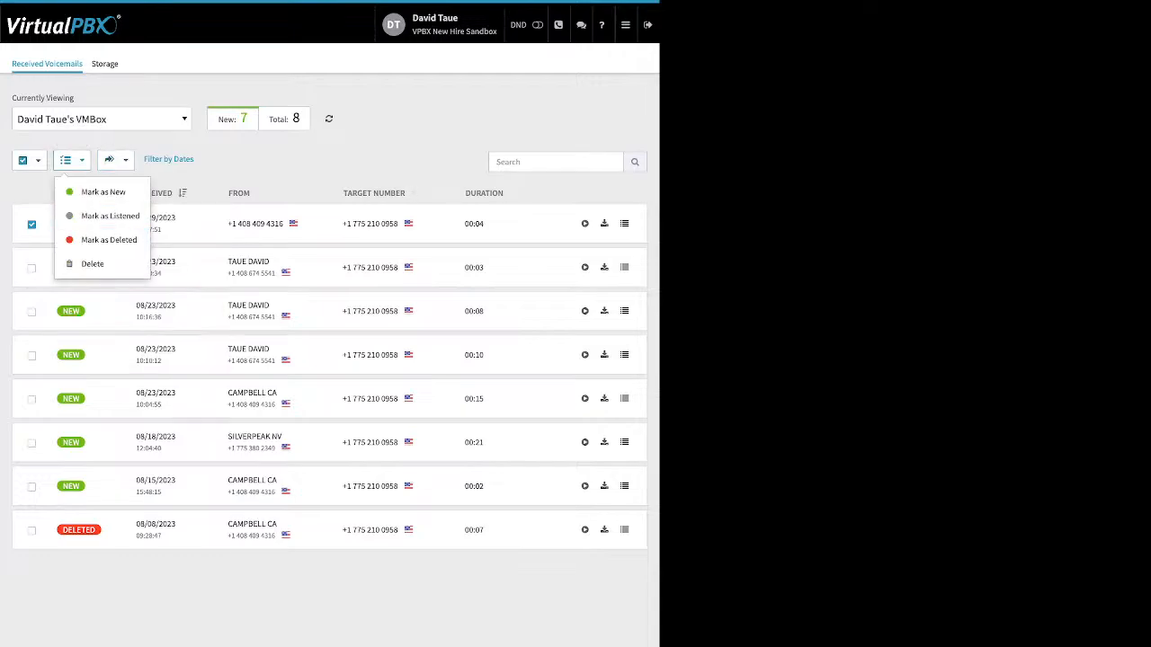
{"action": "left_click", "coordinate": [71, 160]}
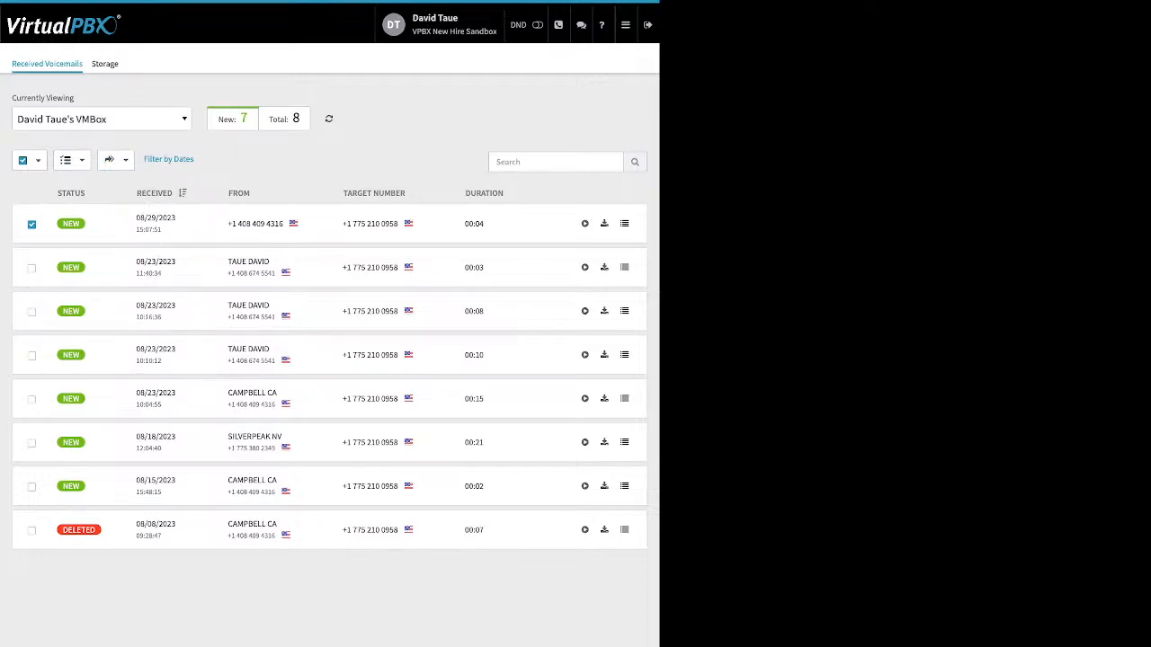
Open the AWS integration page and start a new AWS account to view its details form
{"action": "left_click", "coordinate": [625, 24]}
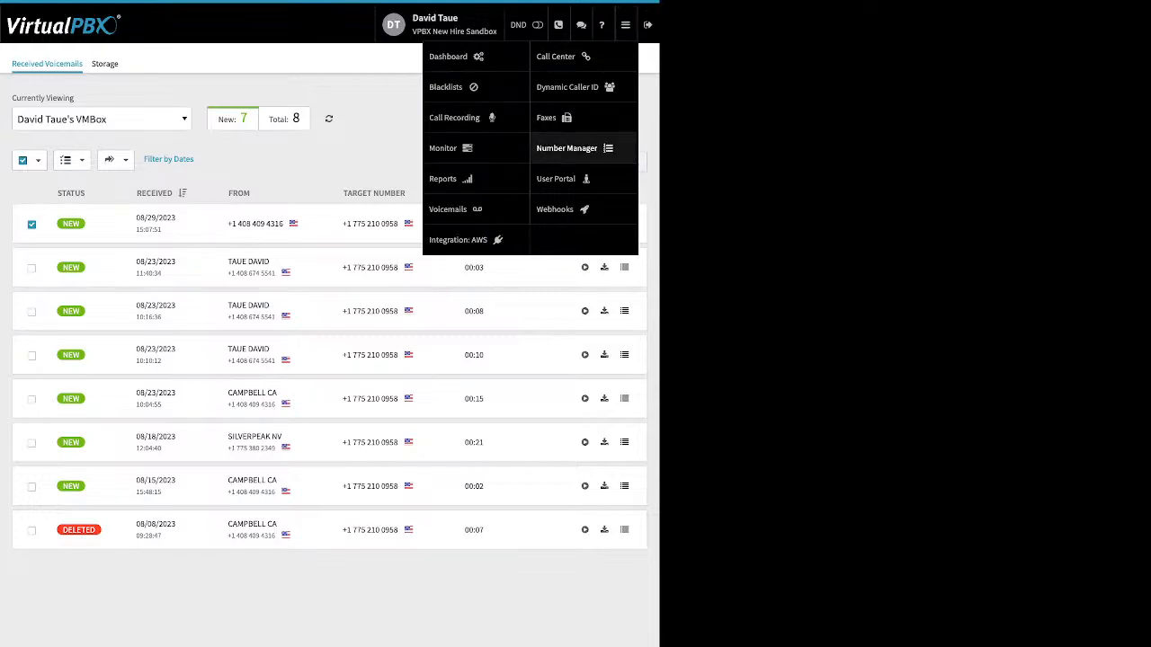
{"action": "left_click", "coordinate": [457, 239]}
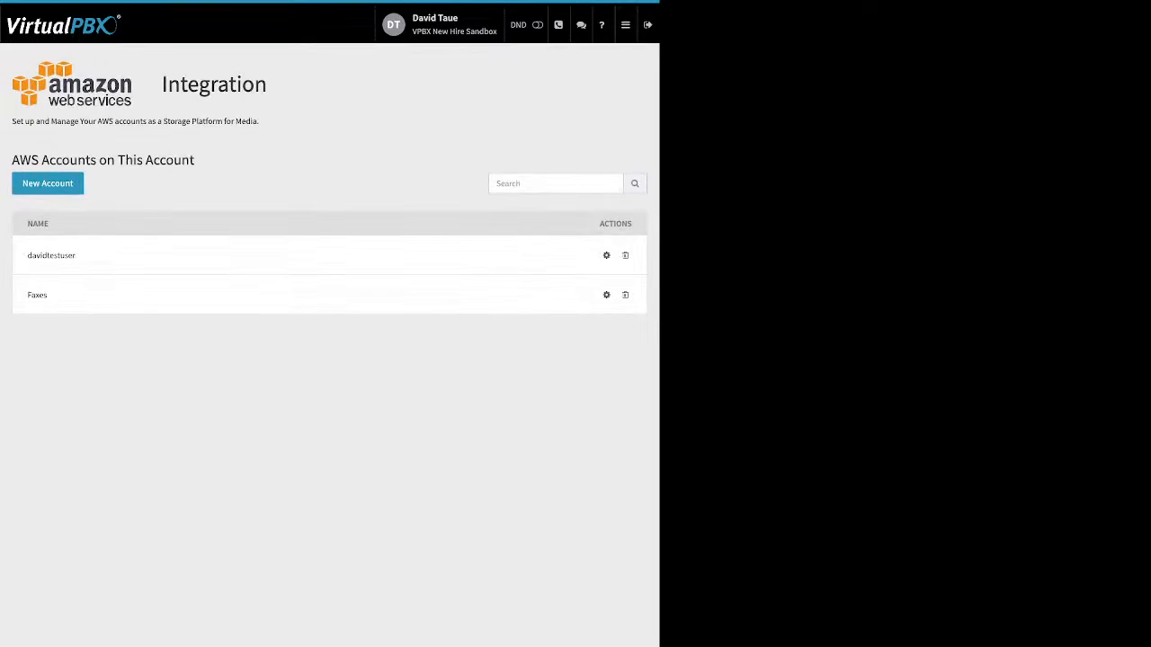
{"action": "left_click", "coordinate": [48, 182]}
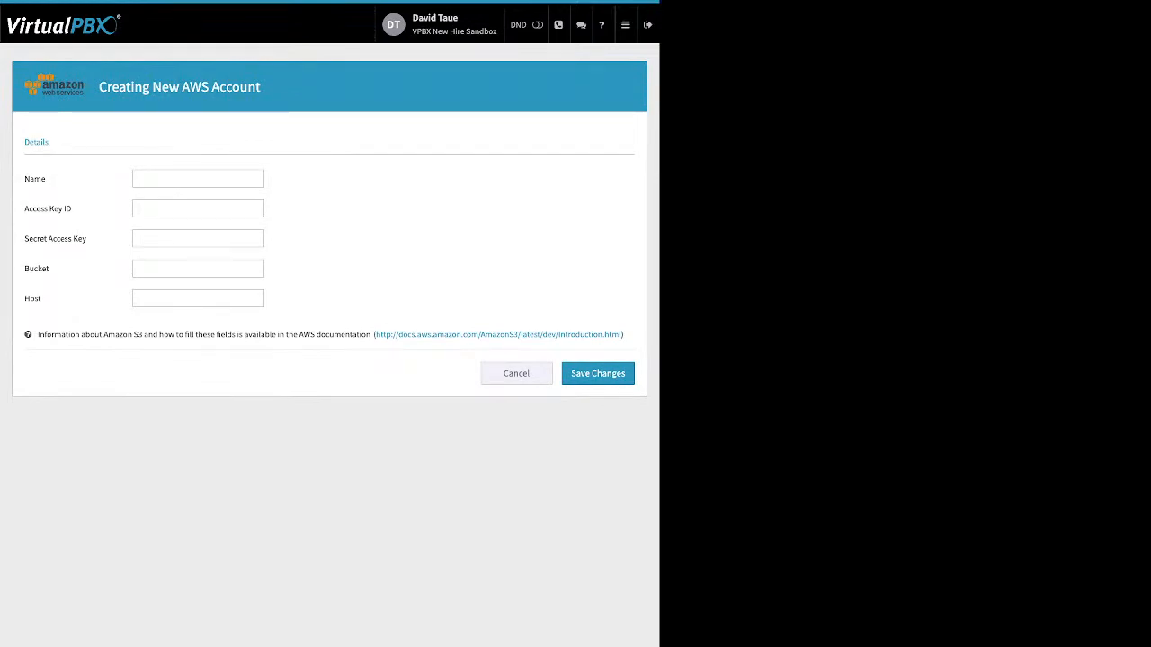
Leave the new AWS account form through the main navigation menu
{"action": "double_click", "coordinate": [36, 299]}
{"action": "left_click", "coordinate": [624, 24]}
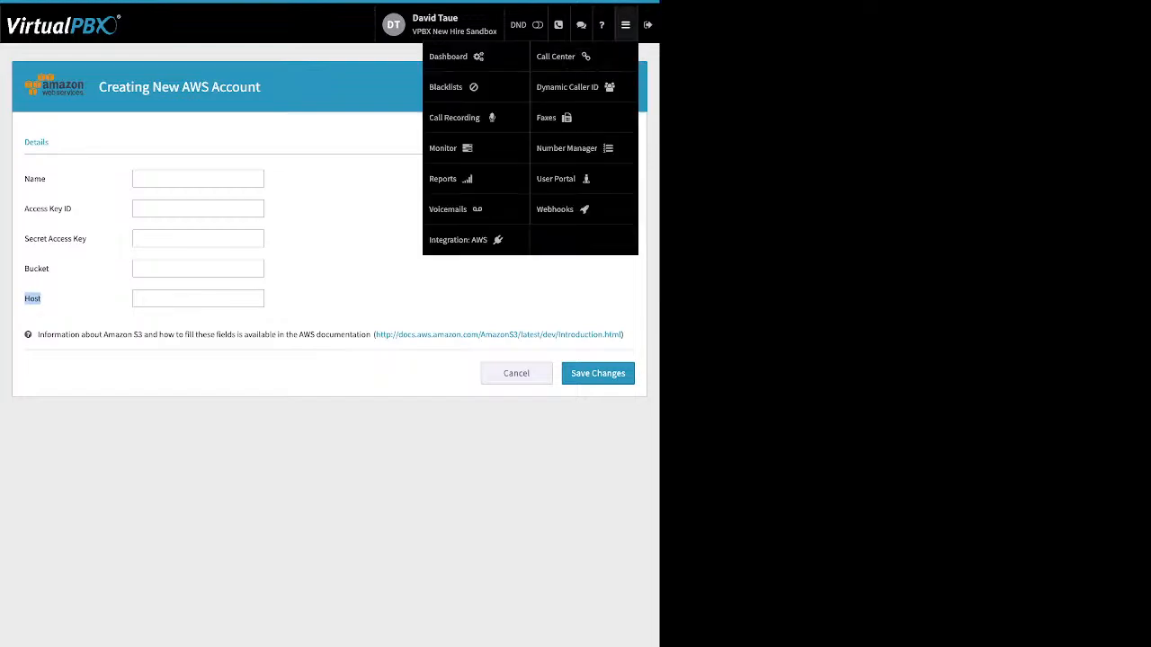
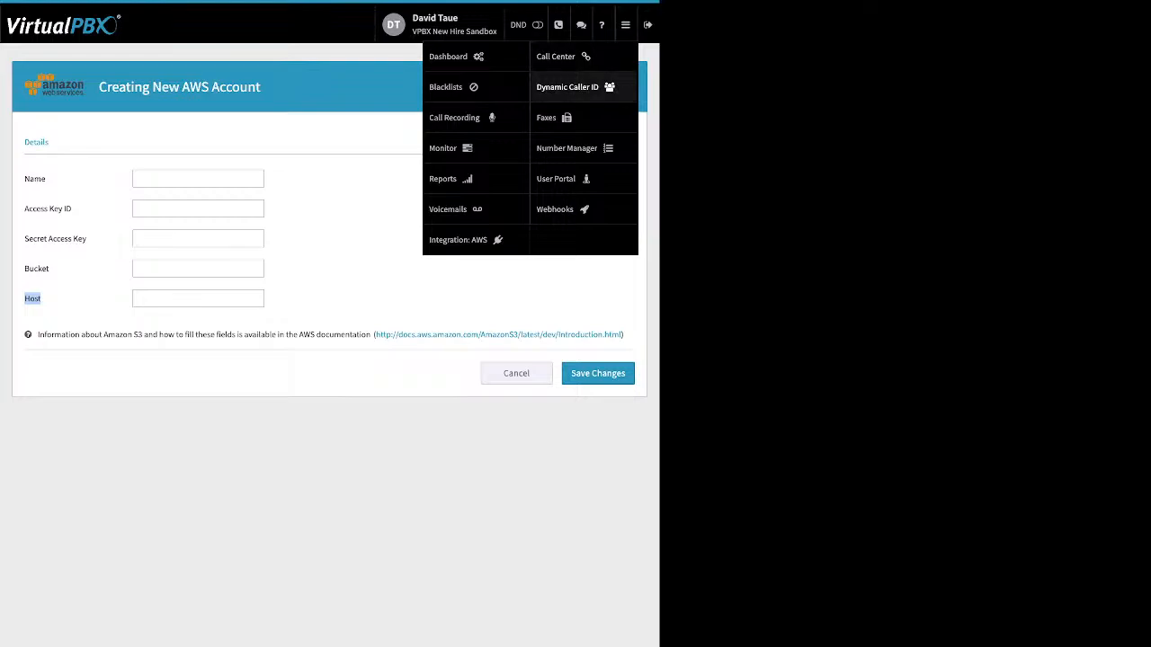
Open Dynamic Caller ID and examine a new rule's options, trying area-code matching before cancelling the rule
{"action": "left_click", "coordinate": [568, 86]}
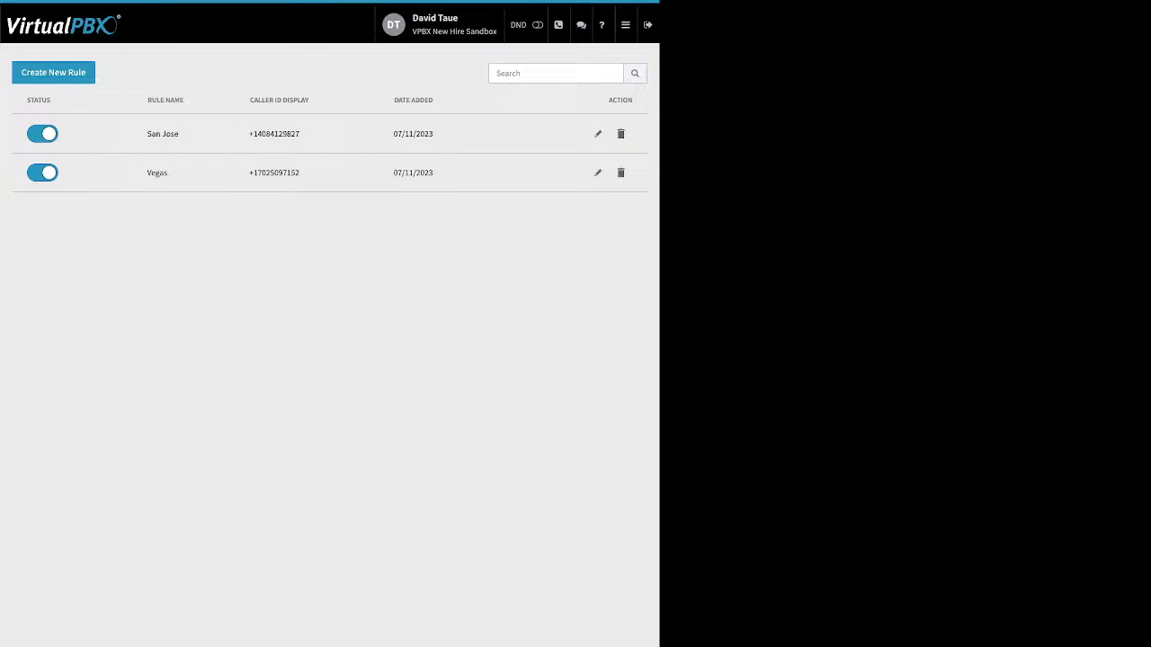
{"action": "left_click", "coordinate": [53, 73]}
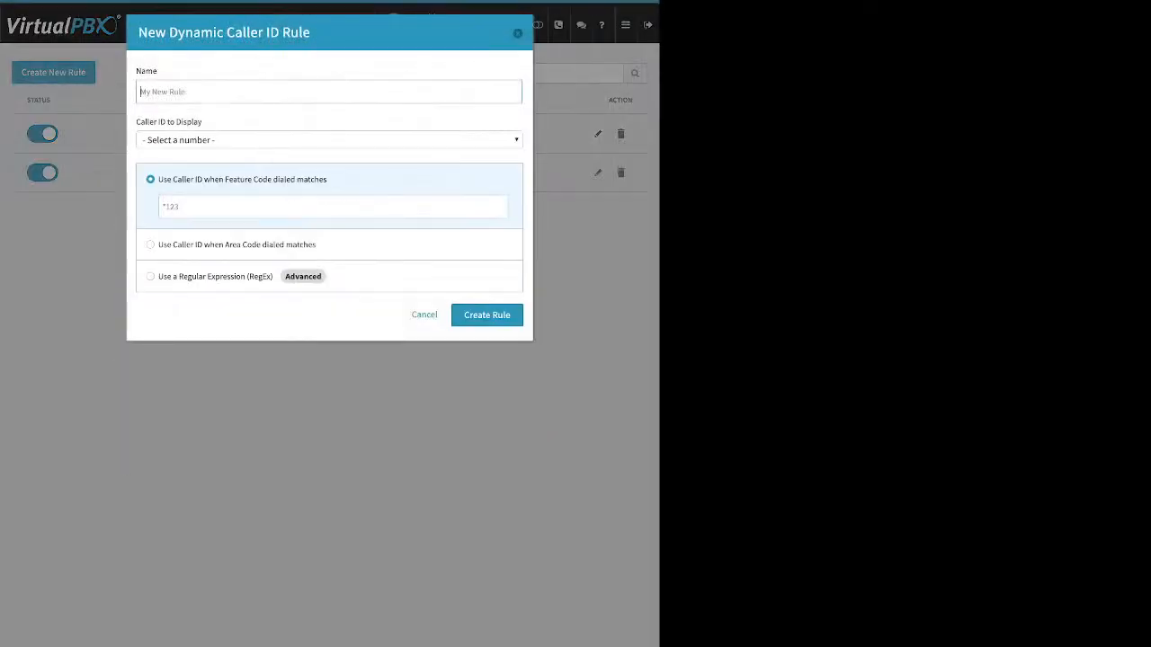
{"action": "left_click_drag", "start_coordinate": [158, 71], "coordinate": [135, 71]}
{"action": "left_click_drag", "start_coordinate": [203, 122], "coordinate": [145, 122]}
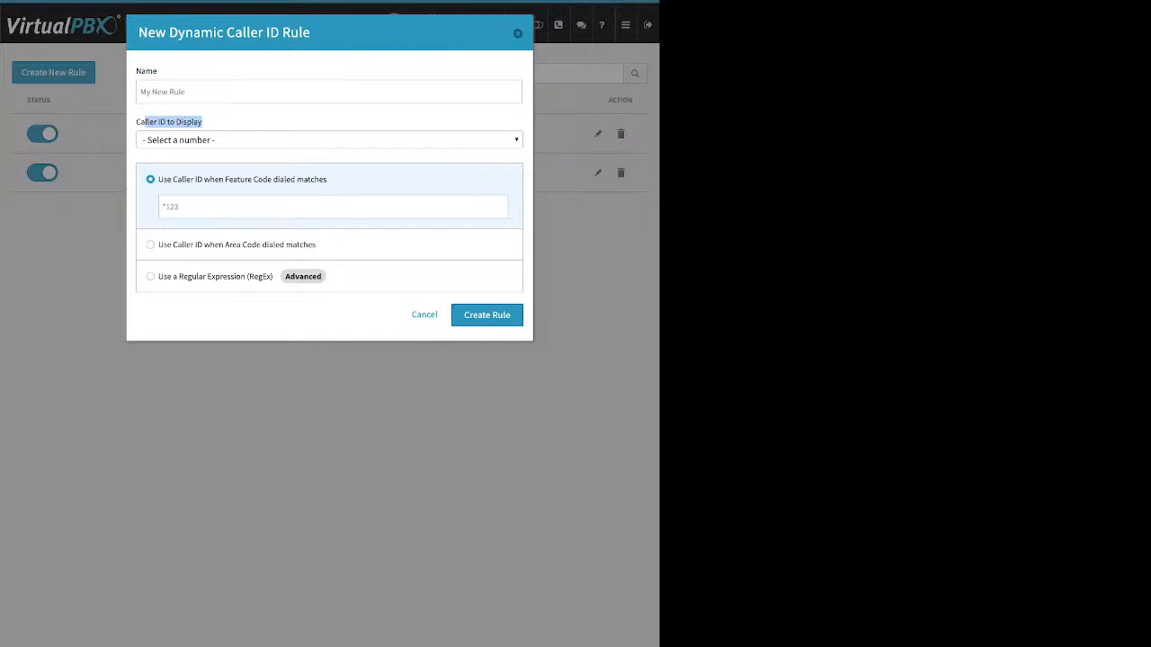
{"action": "left_click", "coordinate": [145, 122]}
{"action": "left_click", "coordinate": [150, 244]}
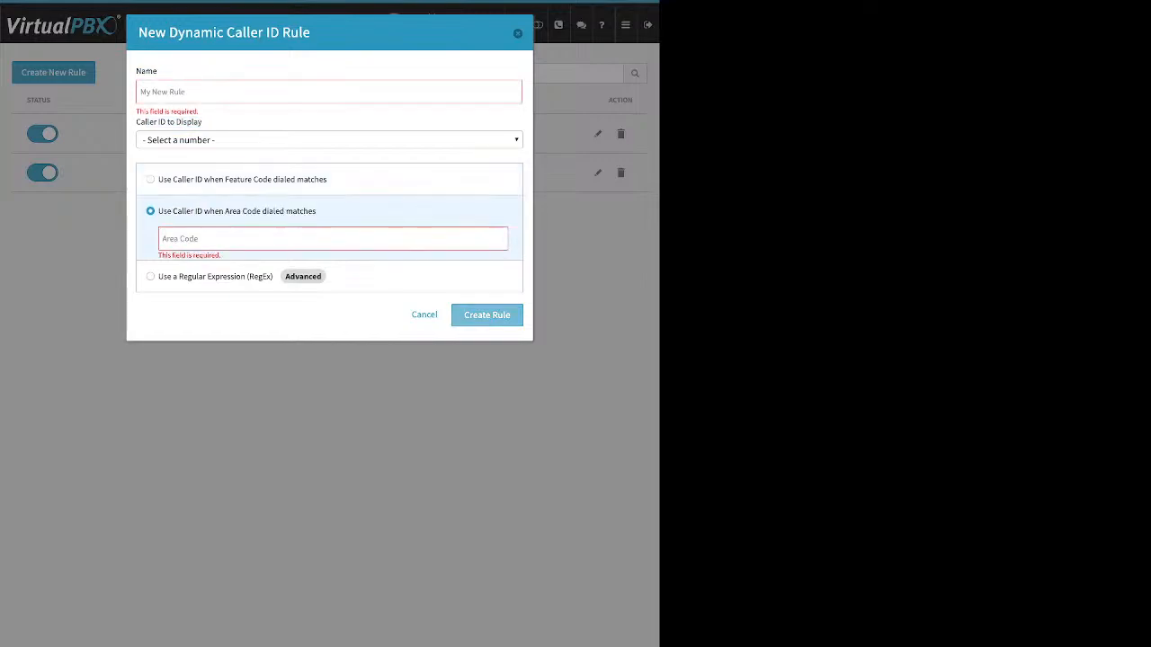
{"action": "key", "text": "Escape"}
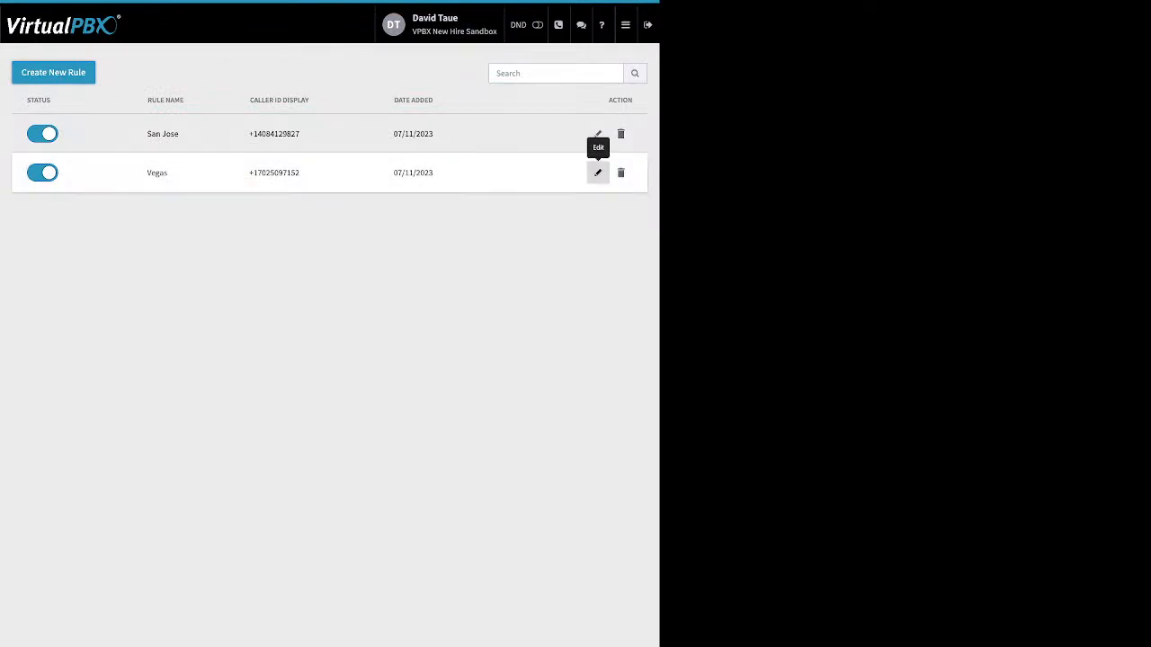
Open the Vegas rule for editing, examine its area-code match, and save it
{"action": "left_click", "coordinate": [598, 172]}
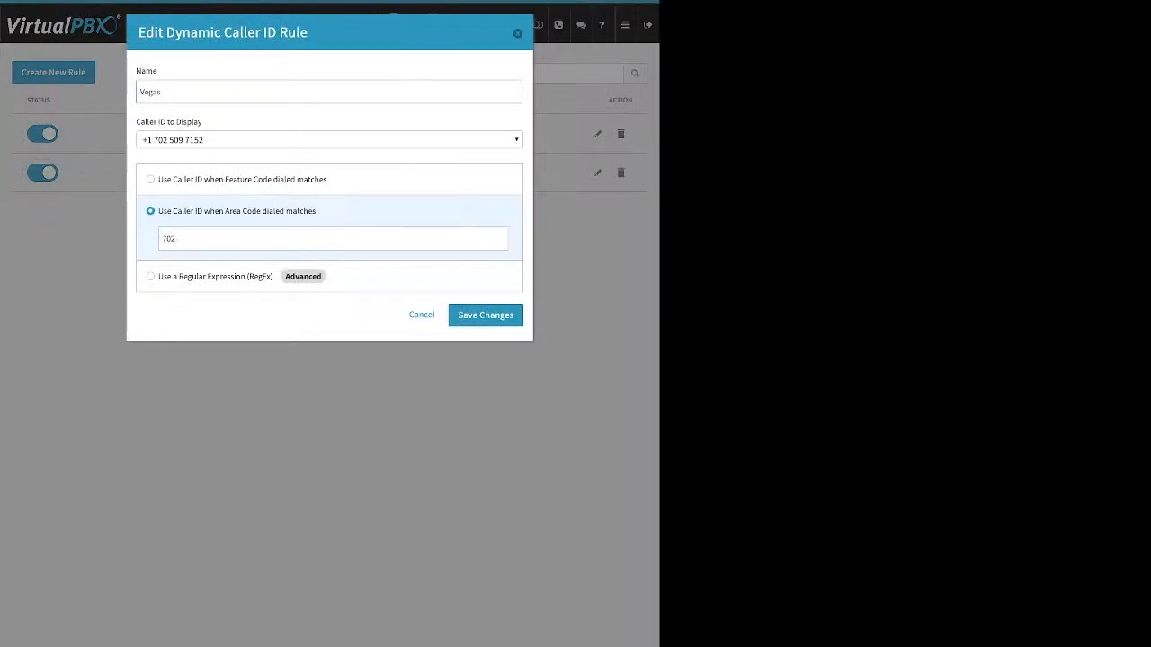
{"action": "left_click", "coordinate": [176, 238]}
{"action": "double_click", "coordinate": [168, 238]}
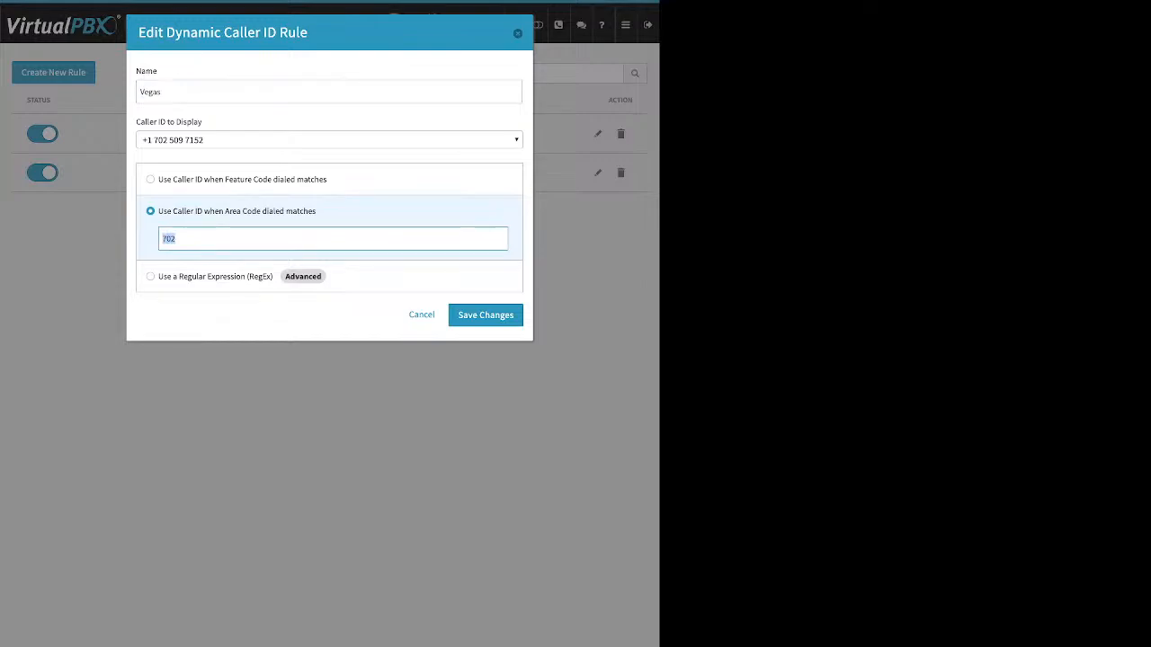
{"action": "left_click", "coordinate": [485, 315]}
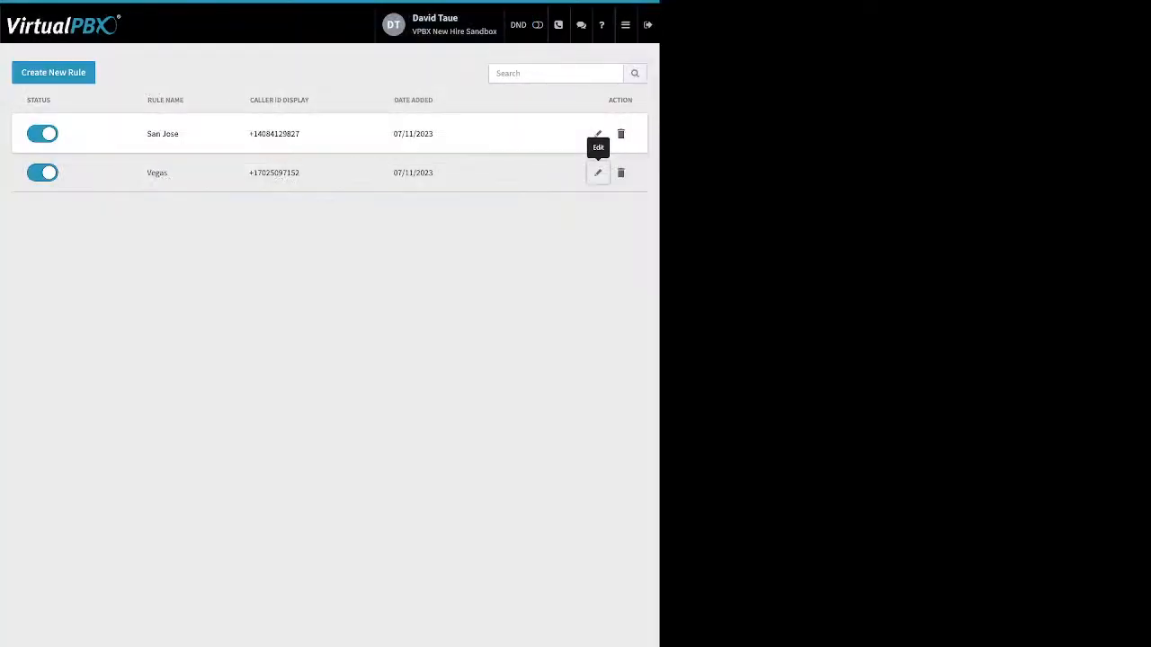
Set the San Jose rule's caller ID to the last spare number in the list and save the changes
{"action": "left_click", "coordinate": [598, 134]}
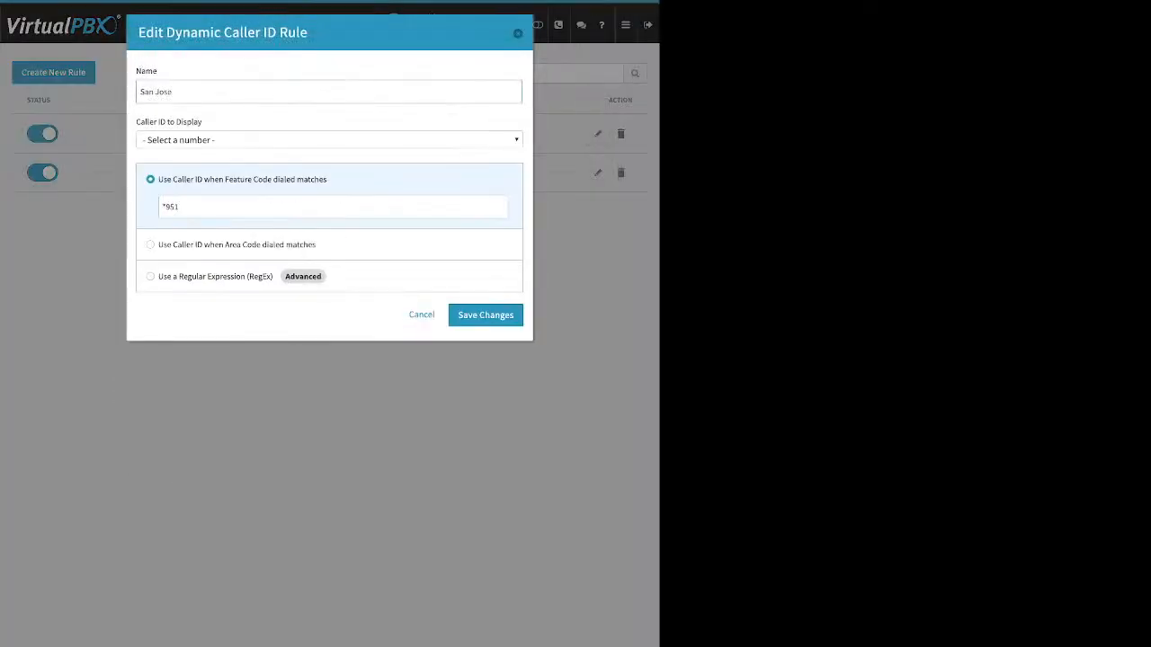
{"action": "left_click_drag", "start_coordinate": [181, 207], "coordinate": [161, 207]}
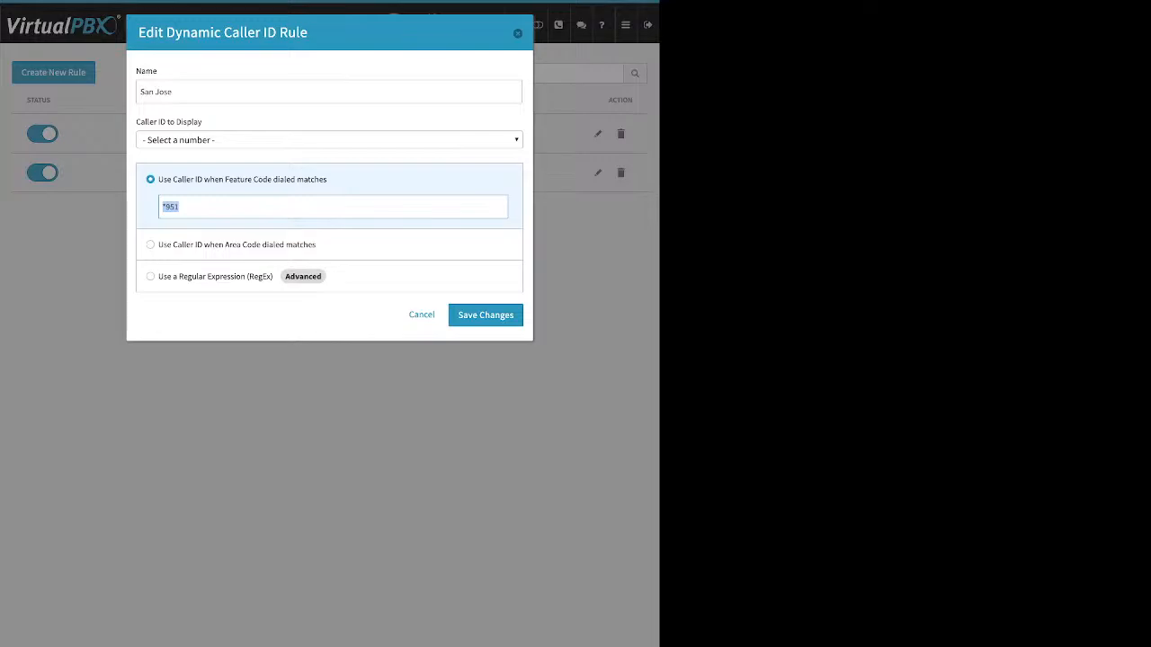
{"action": "left_click", "coordinate": [328, 139]}
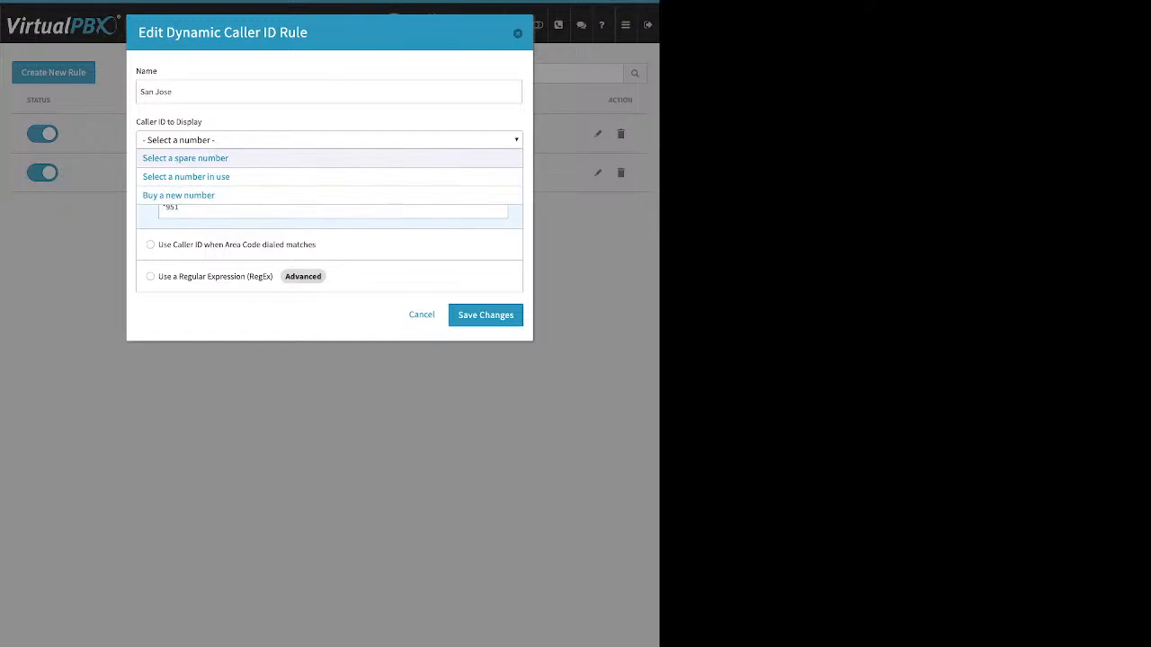
{"action": "left_click", "coordinate": [216, 157]}
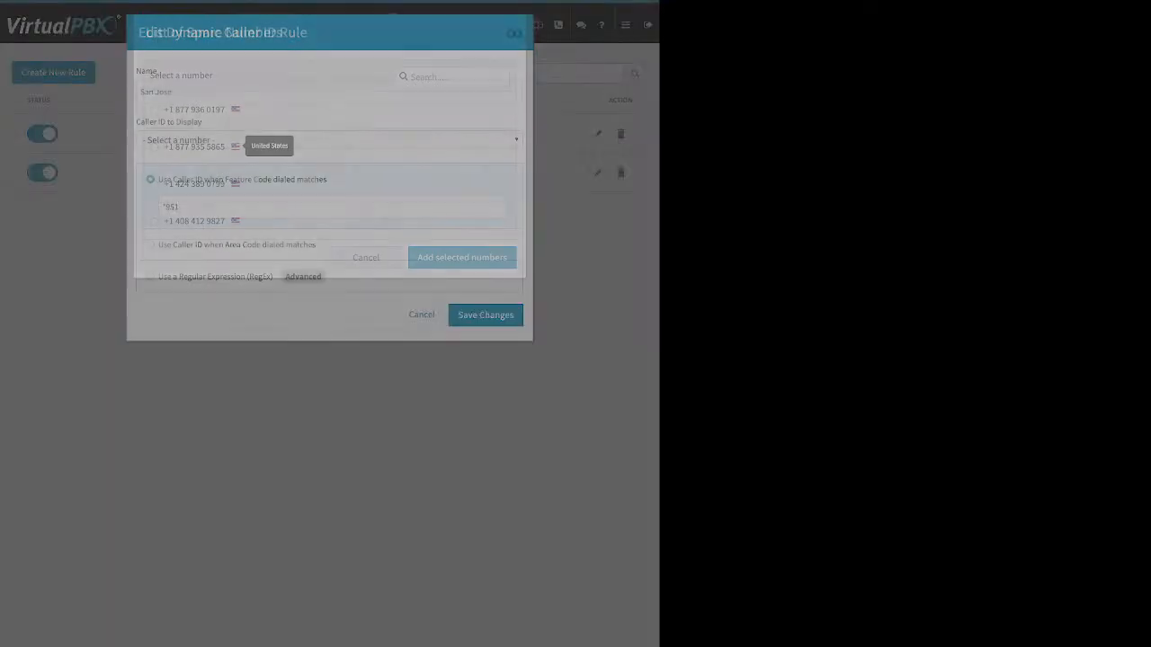
{"action": "left_click", "coordinate": [195, 184]}
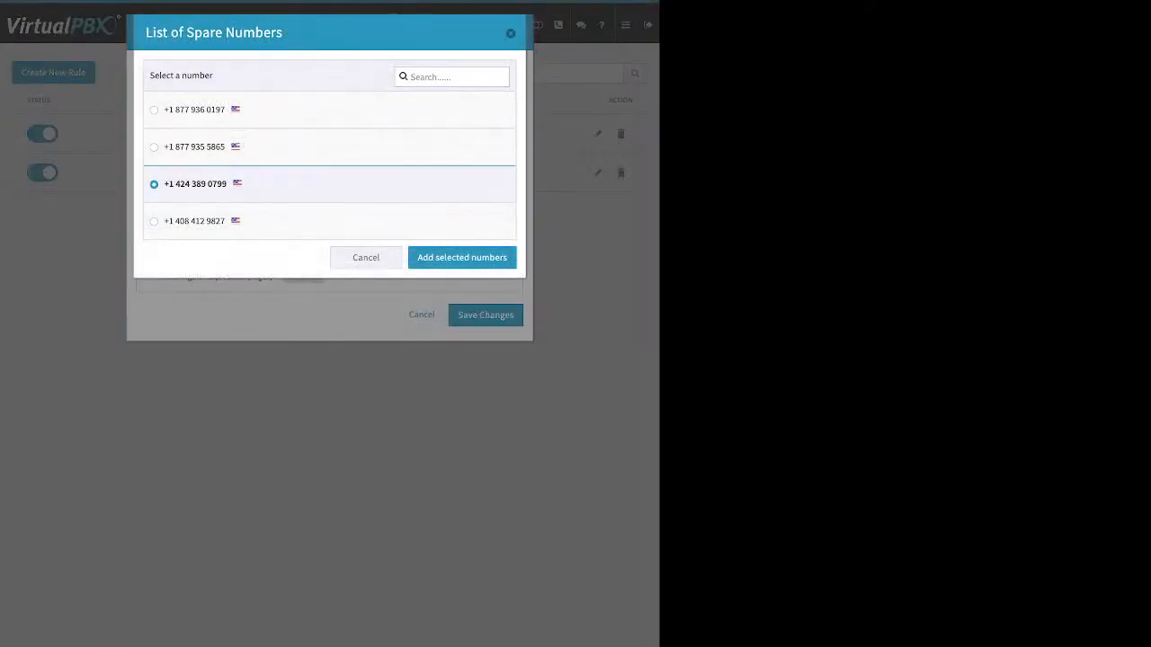
{"action": "left_click", "coordinate": [195, 221]}
{"action": "left_click", "coordinate": [461, 257]}
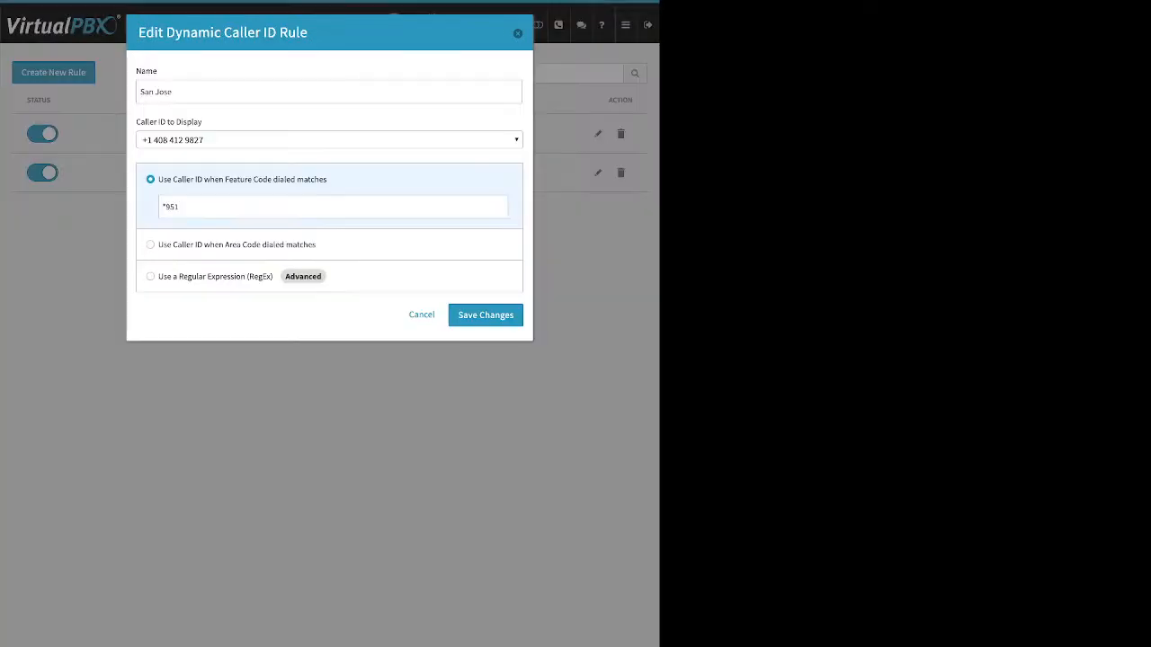
{"action": "left_click", "coordinate": [485, 315]}
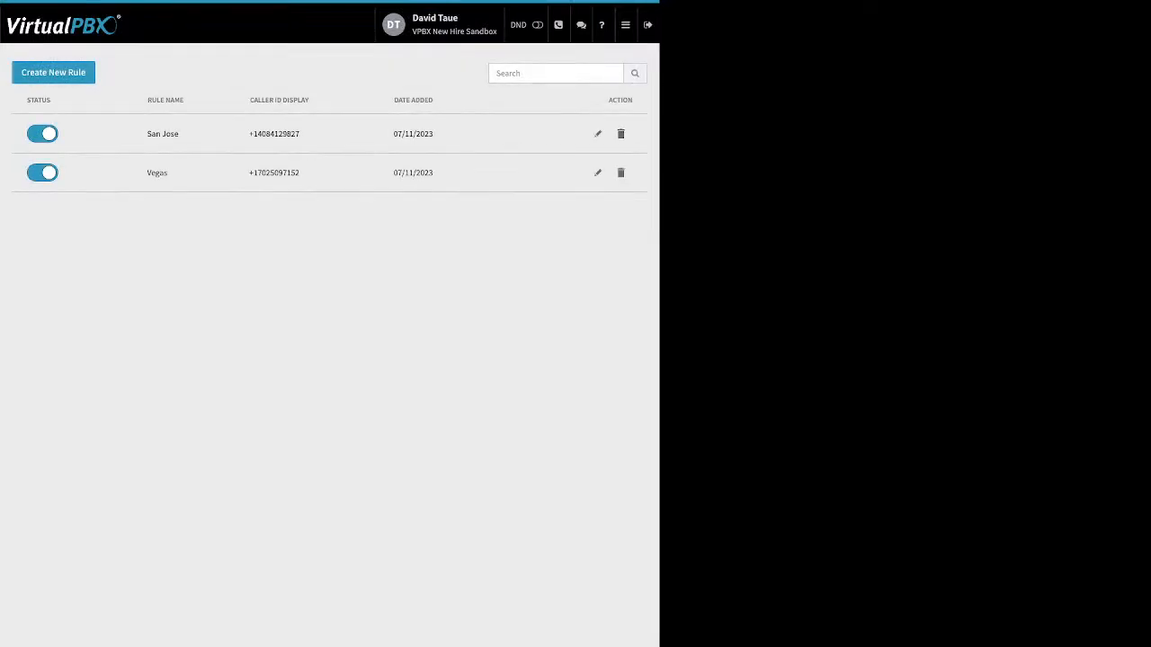
Open Faxes, view the main faxbox's inbound faxes, and select the newest fax
{"action": "left_click", "coordinate": [626, 25]}
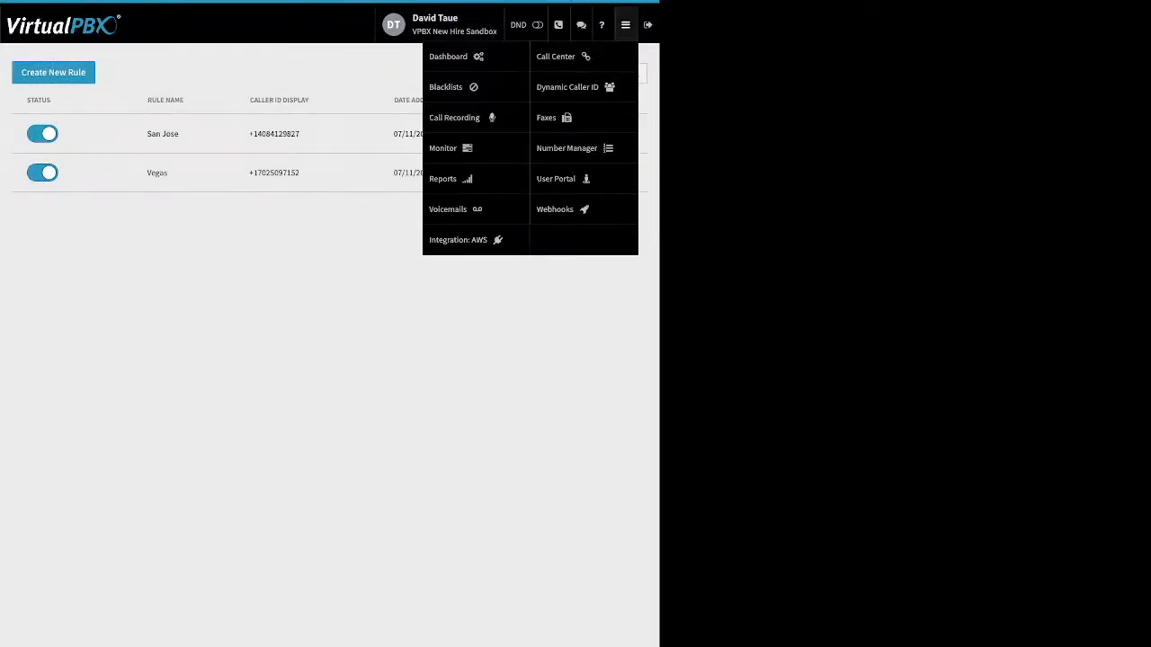
{"action": "left_click", "coordinate": [548, 118]}
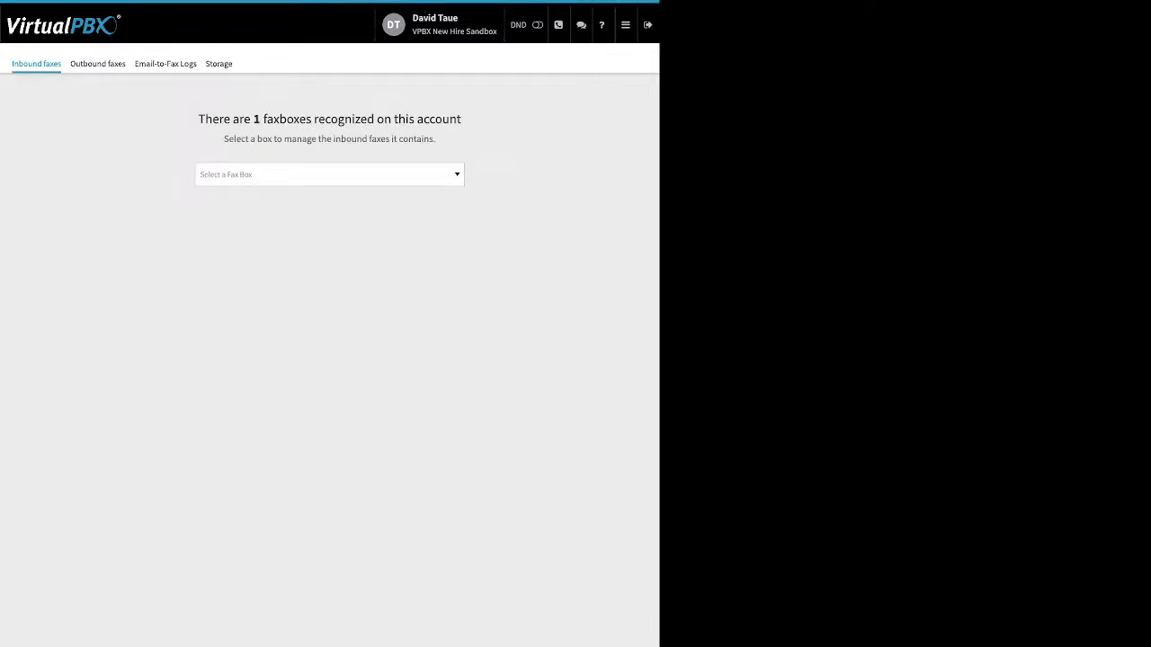
{"action": "left_click", "coordinate": [329, 174]}
{"action": "left_click", "coordinate": [305, 213]}
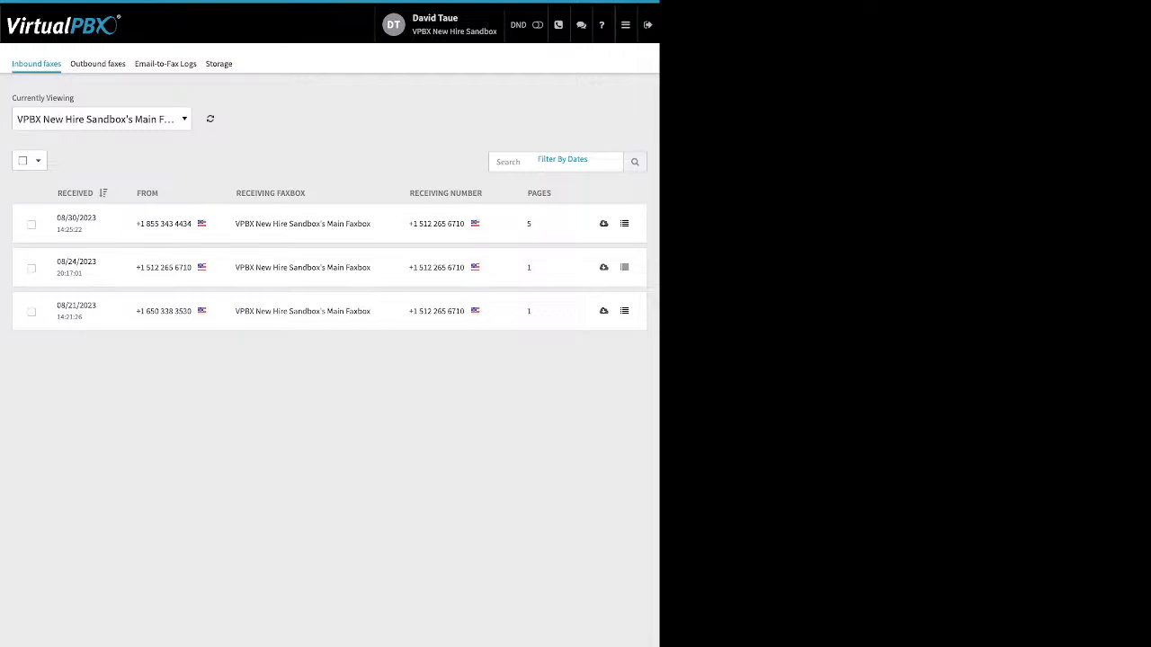
{"action": "left_click", "coordinate": [31, 224]}
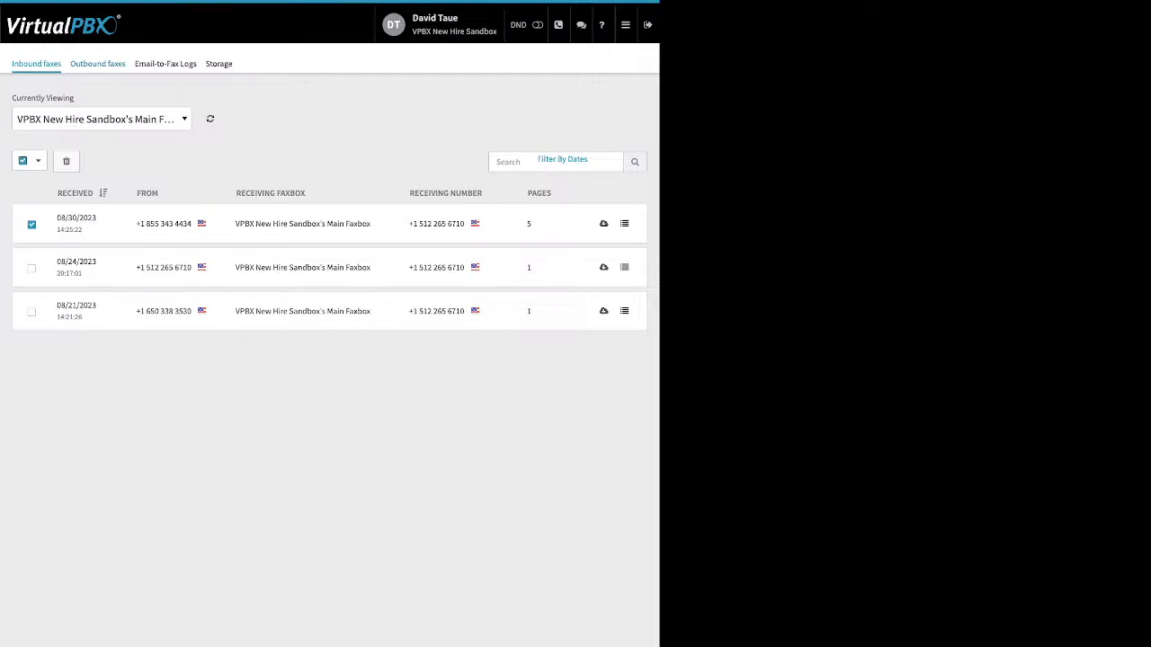
View the outbound faxes sent from the main faxbox
{"action": "left_click", "coordinate": [98, 64]}
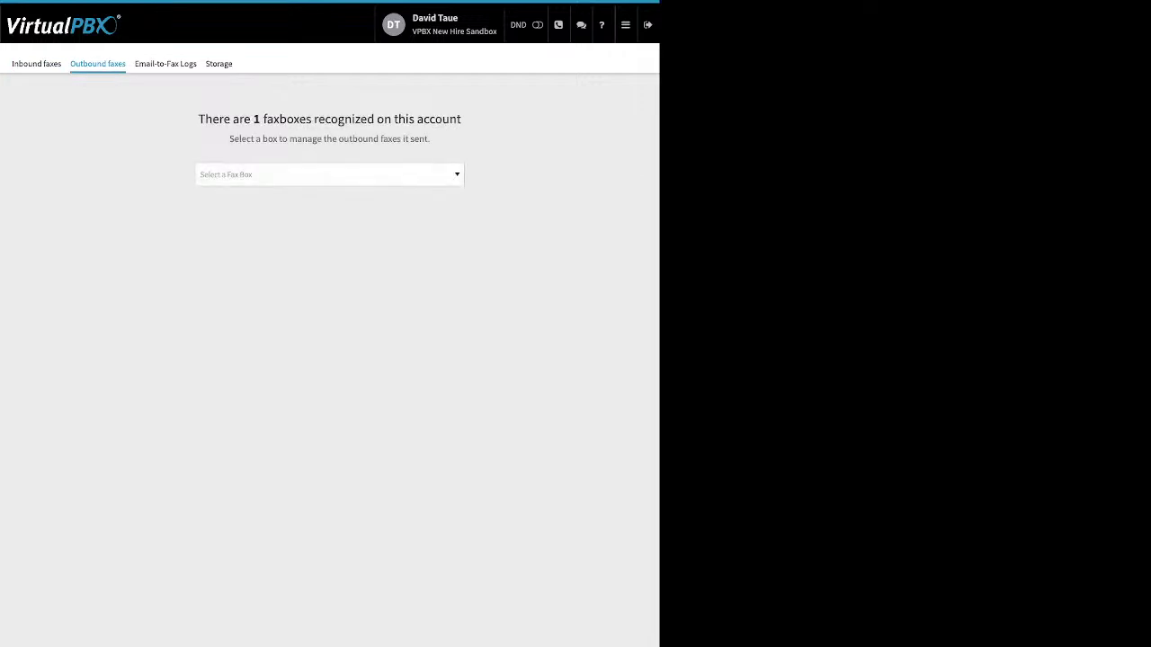
{"action": "left_click", "coordinate": [329, 174]}
{"action": "key", "text": "Return"}
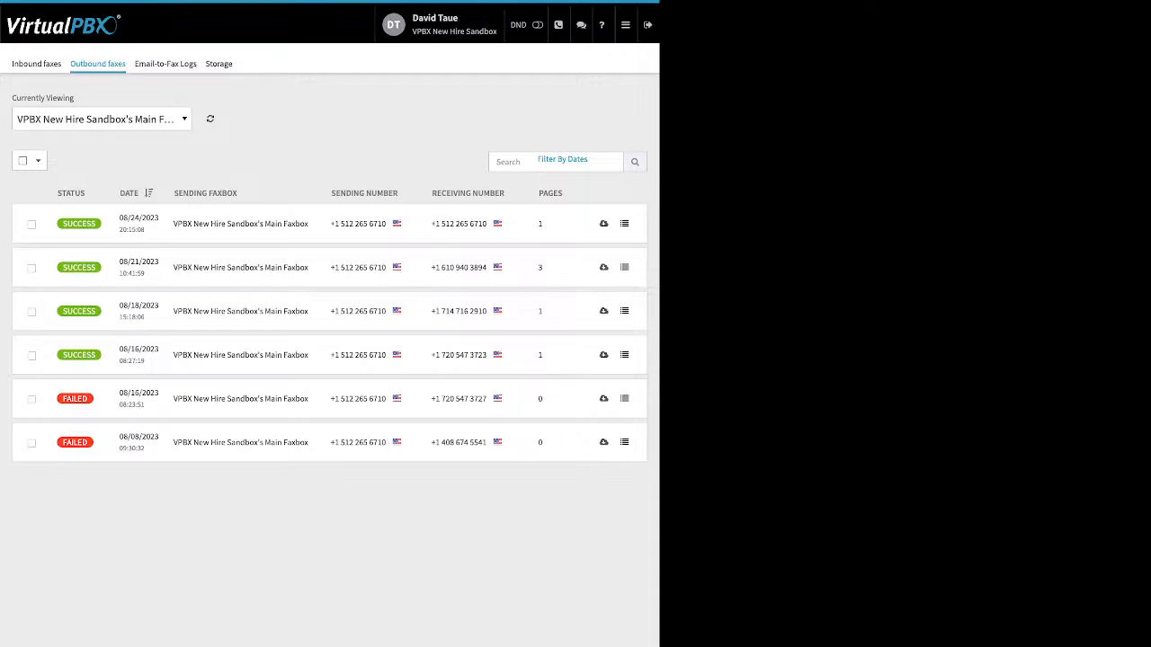
{"action": "mouse_move", "coordinate": [75, 399]}
Open the Email-to-Fax Logs and inspect the technical details of the logged entry
{"action": "left_click", "coordinate": [165, 64]}
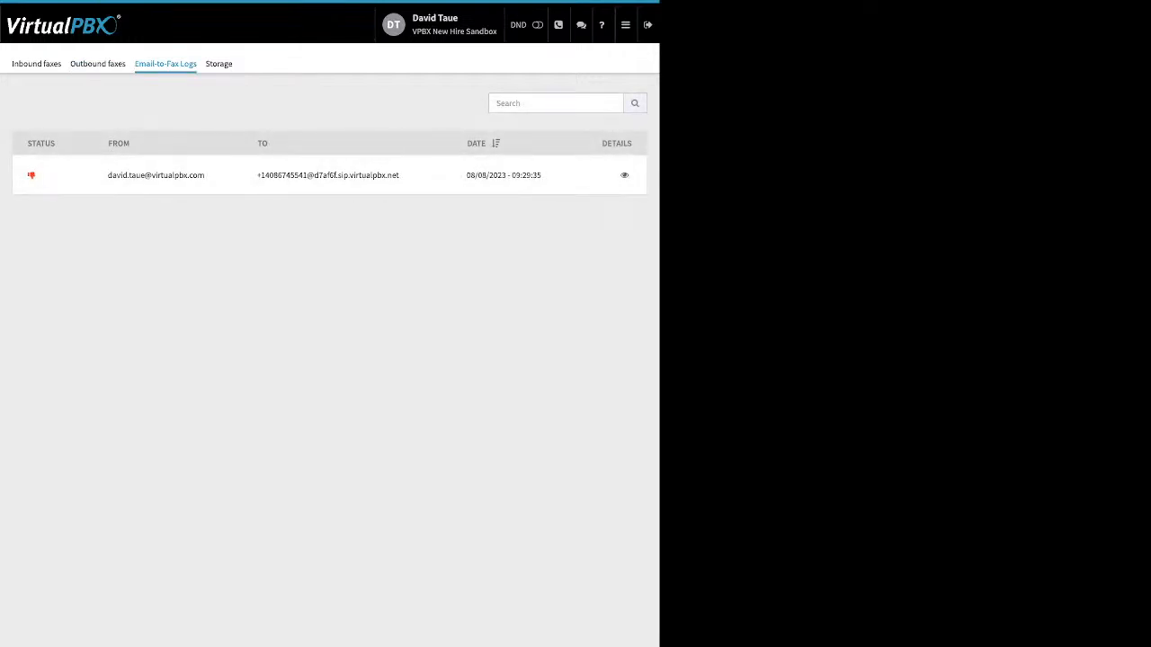
{"action": "left_click_drag", "start_coordinate": [108, 175], "coordinate": [399, 175]}
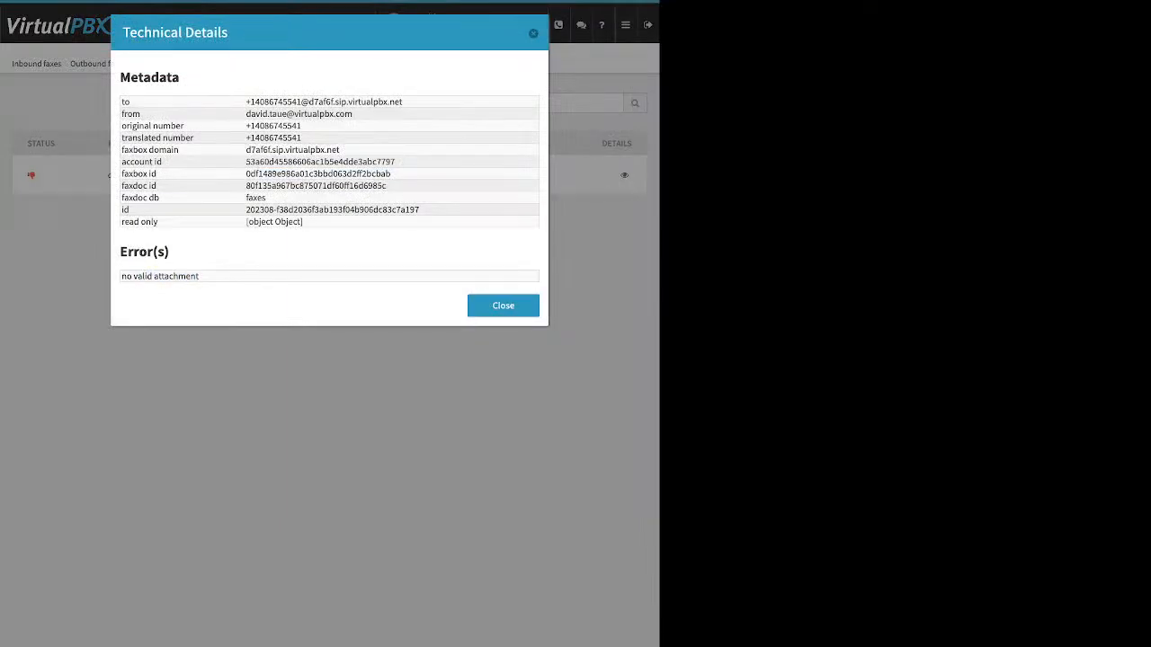
{"action": "left_click_drag", "start_coordinate": [121, 276], "coordinate": [178, 276]}
{"action": "key", "text": "Escape"}
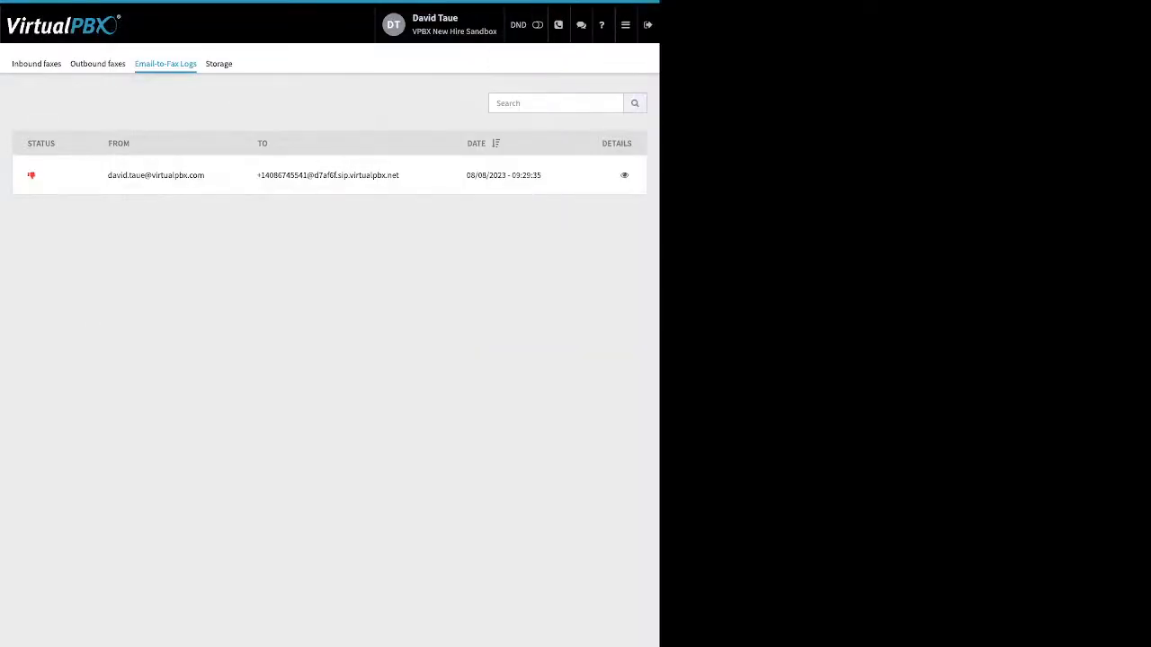
Open the Number Manager's spare numbers list
{"action": "mouse_move", "coordinate": [626, 25]}
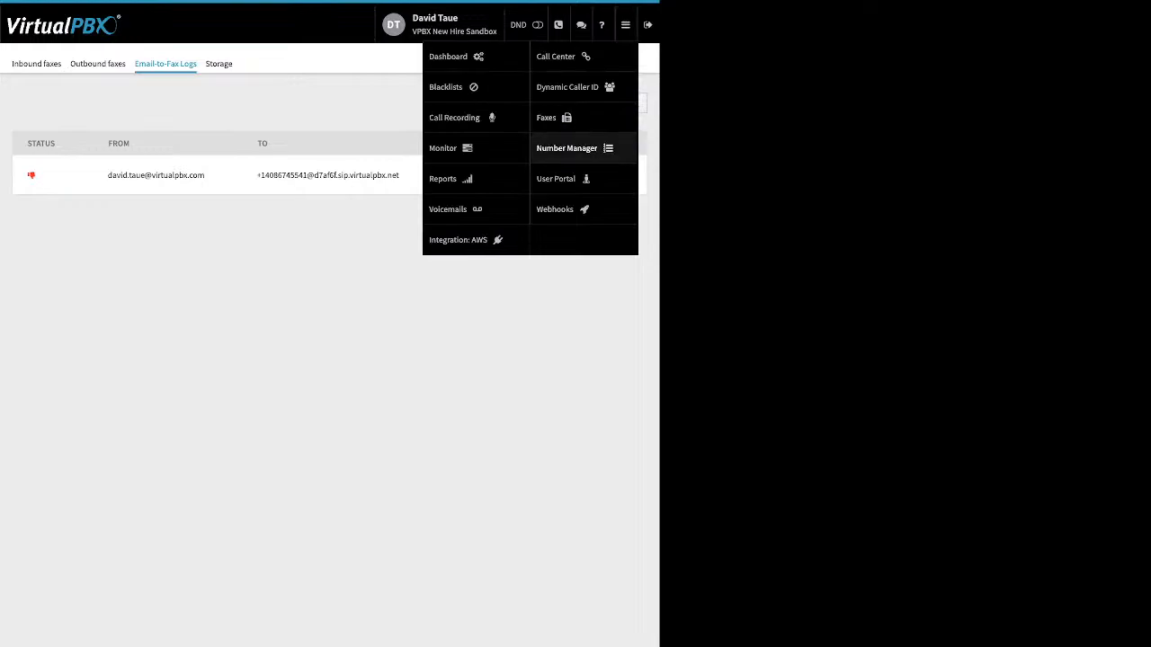
{"action": "left_click", "coordinate": [566, 149]}
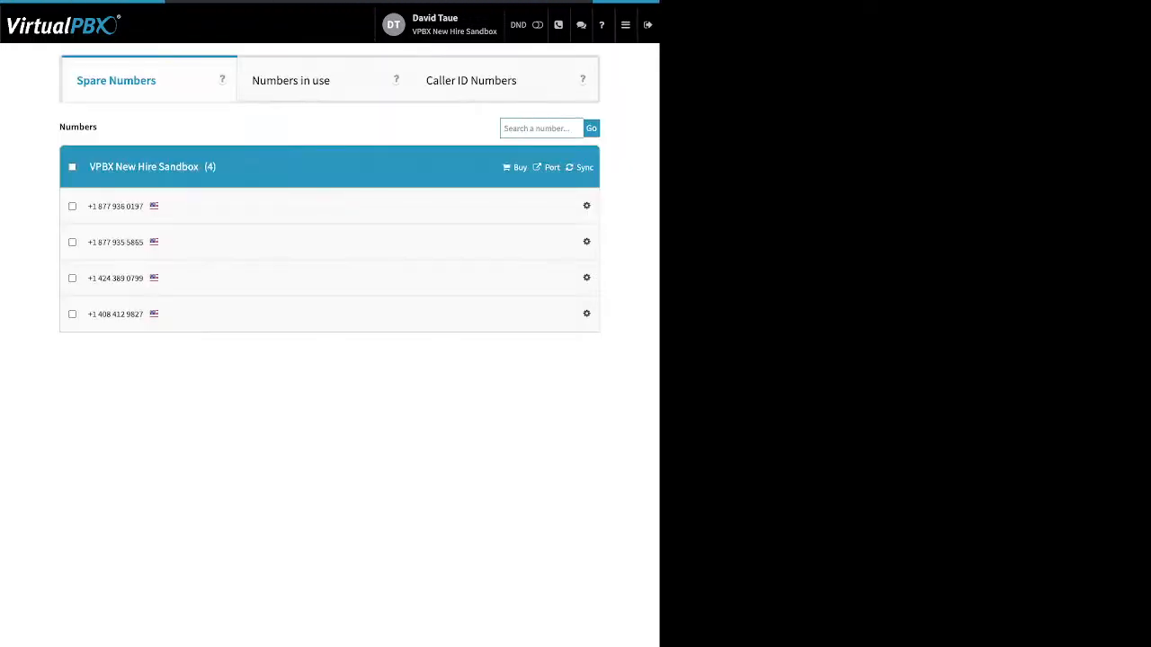
Open Webhooks and start a new webhook to view its creation form
{"action": "mouse_move", "coordinate": [625, 25]}
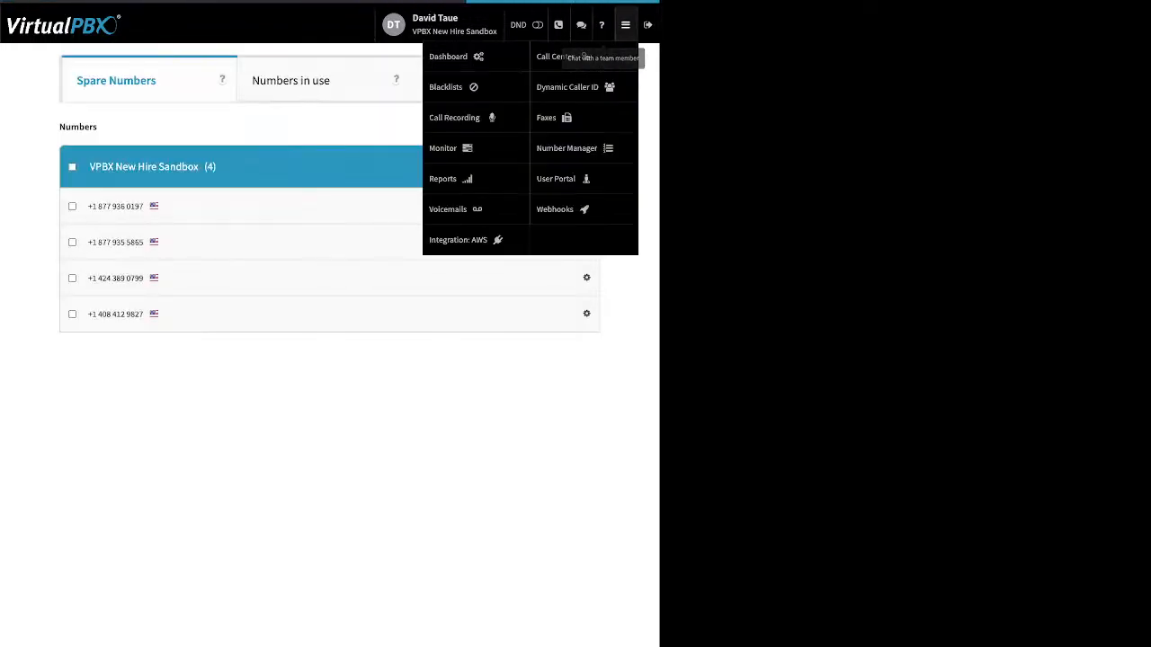
{"action": "left_click", "coordinate": [554, 209]}
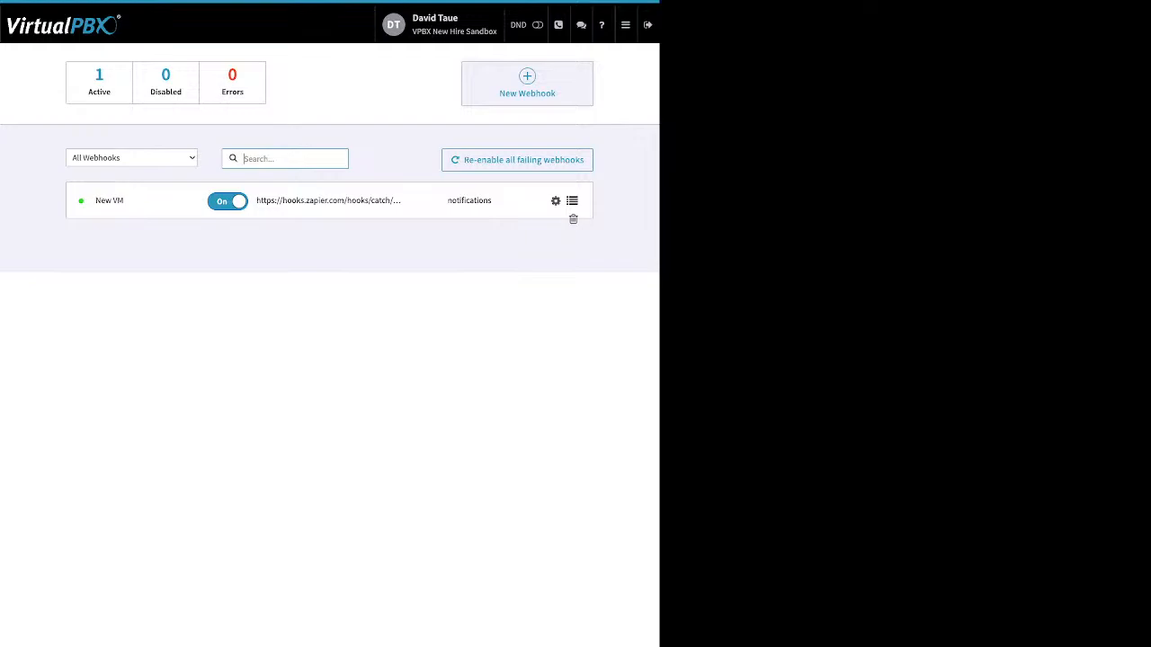
{"action": "left_click", "coordinate": [527, 83]}
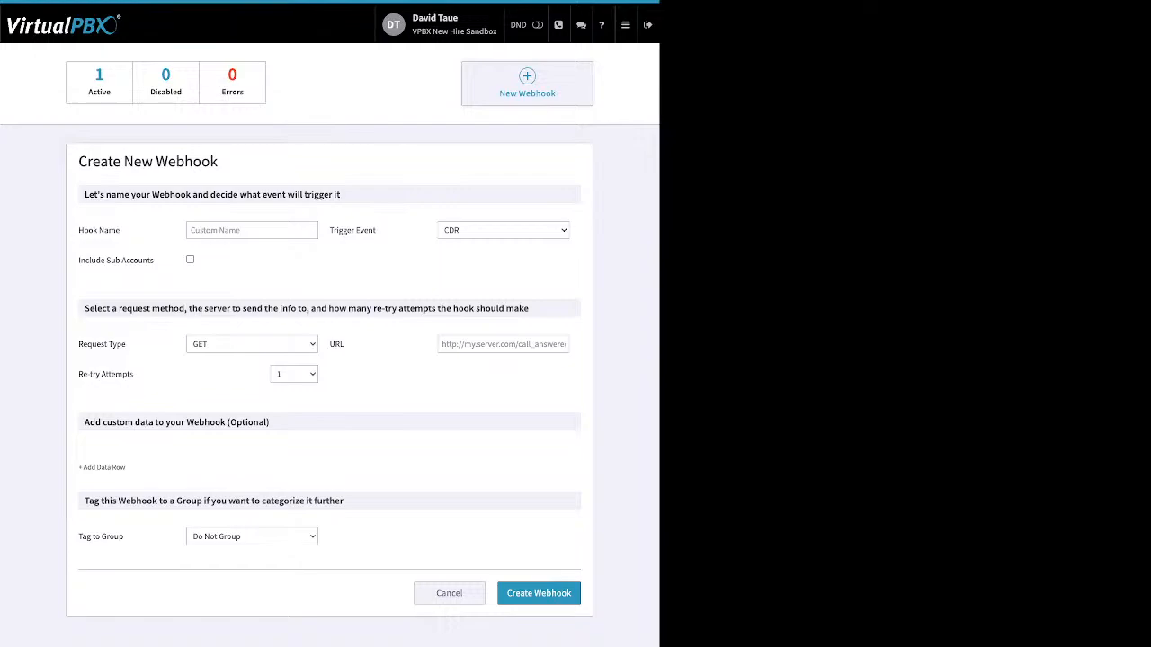
Open the User Portal and select the newest voicemail
{"action": "left_click", "coordinate": [625, 25]}
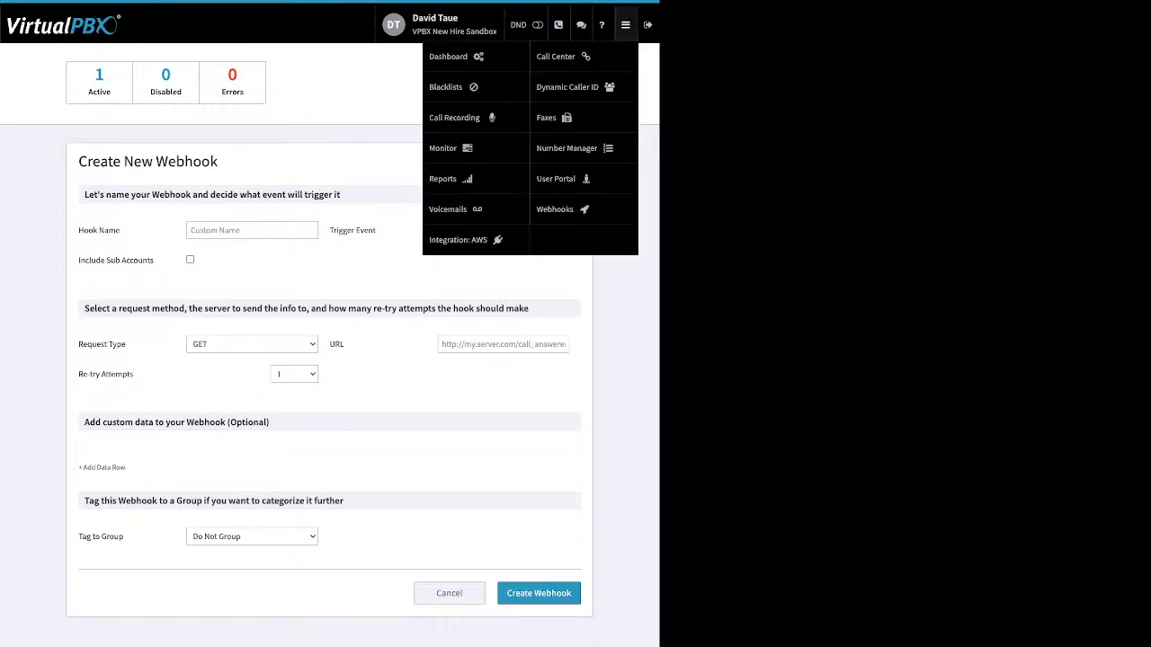
{"action": "left_click", "coordinate": [556, 178]}
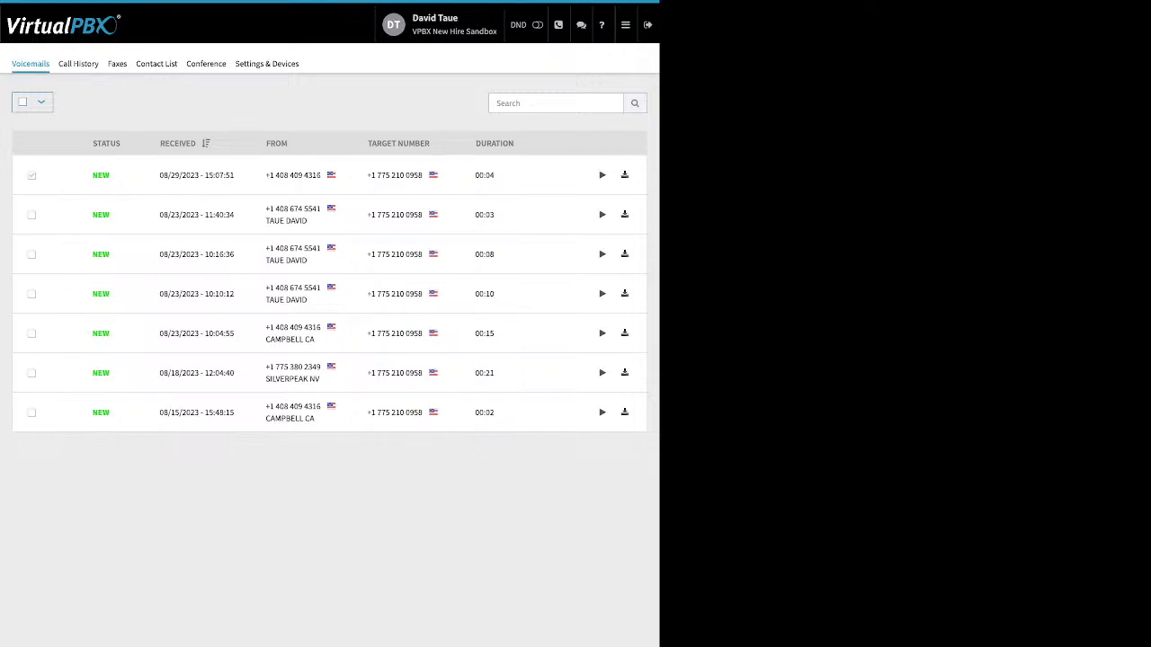
{"action": "left_click", "coordinate": [31, 176]}
Filter the call history to start on 08/01/2023, then open the portal's Faxes list
{"action": "left_click", "coordinate": [78, 64]}
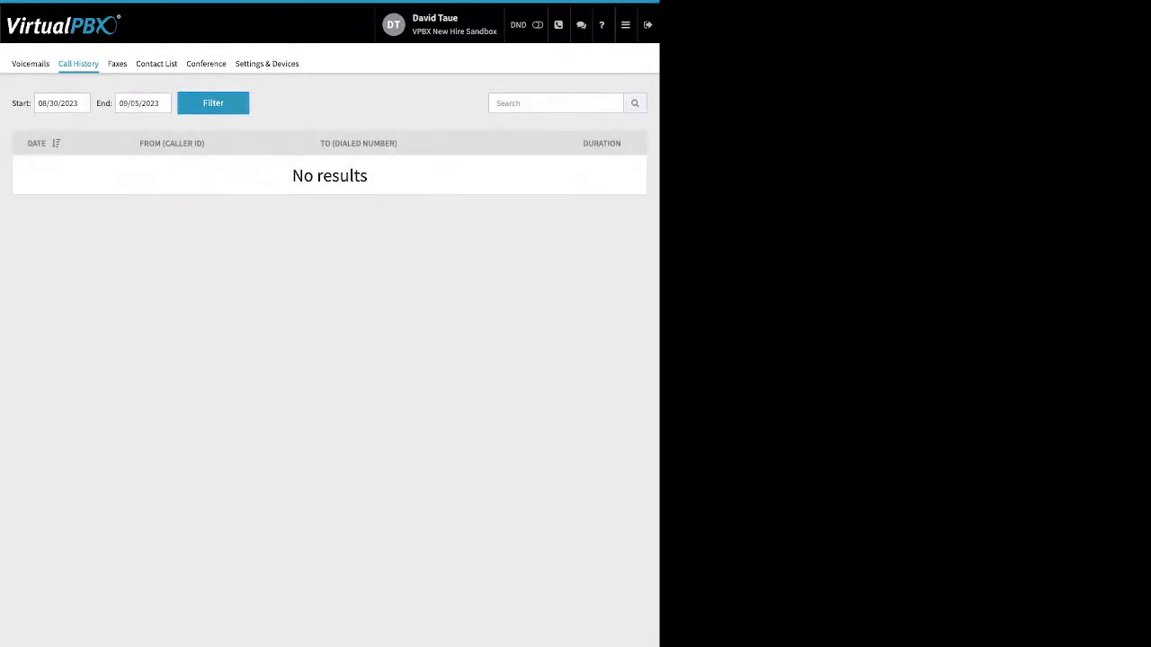
{"action": "left_click", "coordinate": [62, 103]}
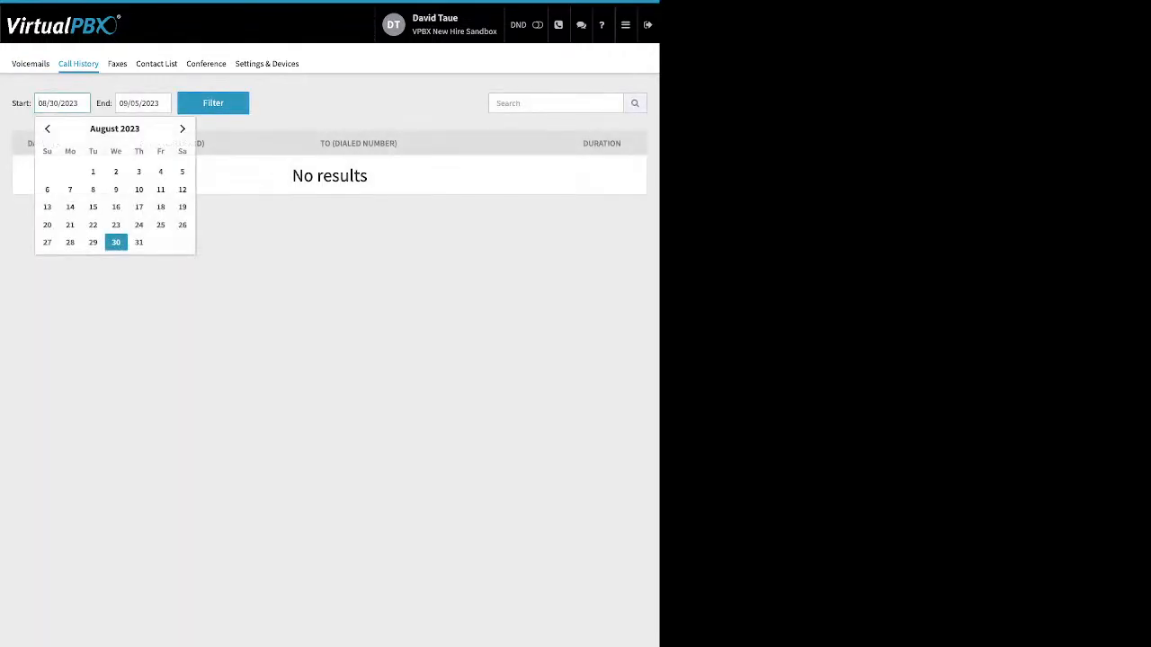
{"action": "left_click", "coordinate": [93, 171]}
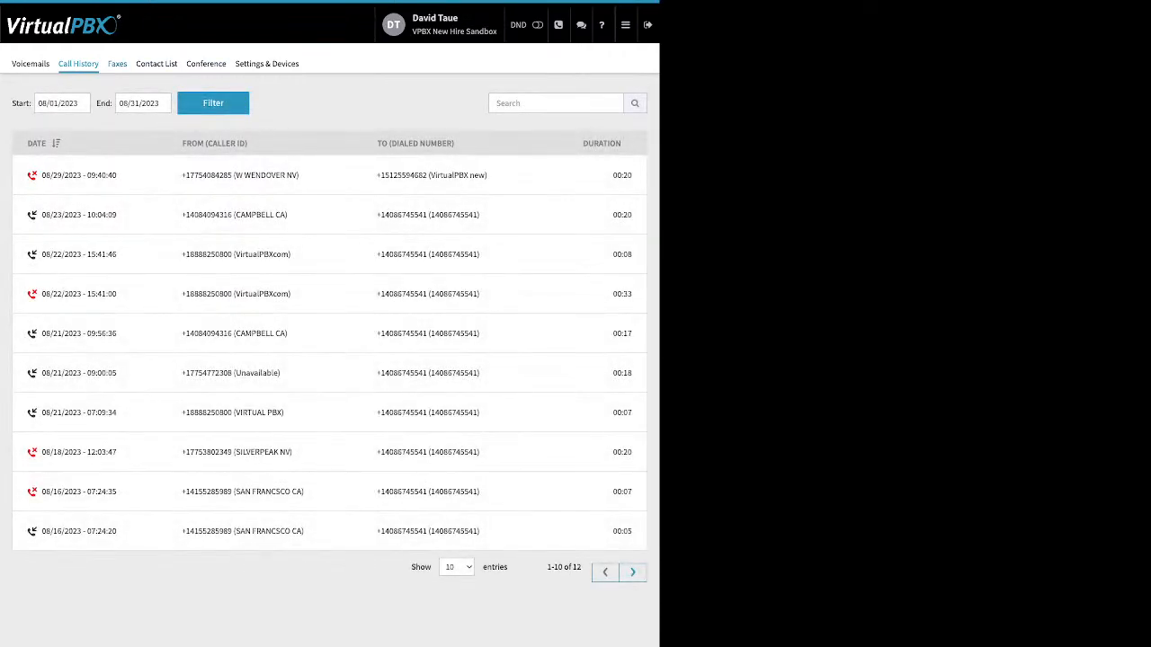
{"action": "left_click", "coordinate": [116, 63]}
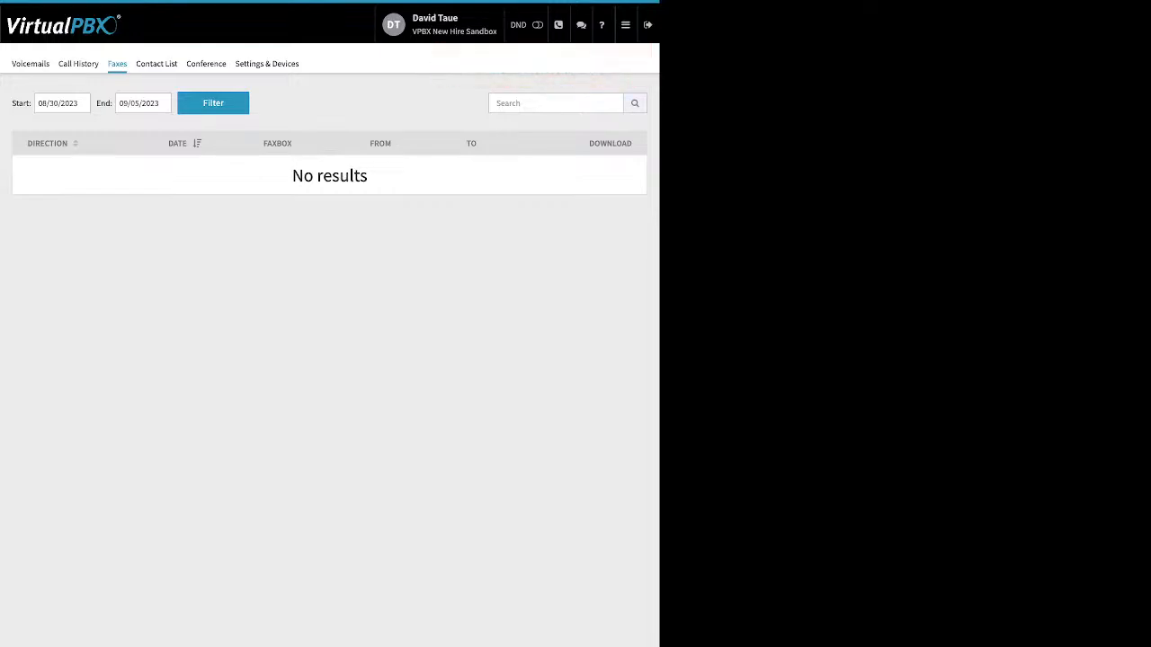
Browse the User Portal's Contact List, then open Conference and review its PIN, mute, deaf and entry/exit tone settings
{"action": "left_click", "coordinate": [156, 63]}
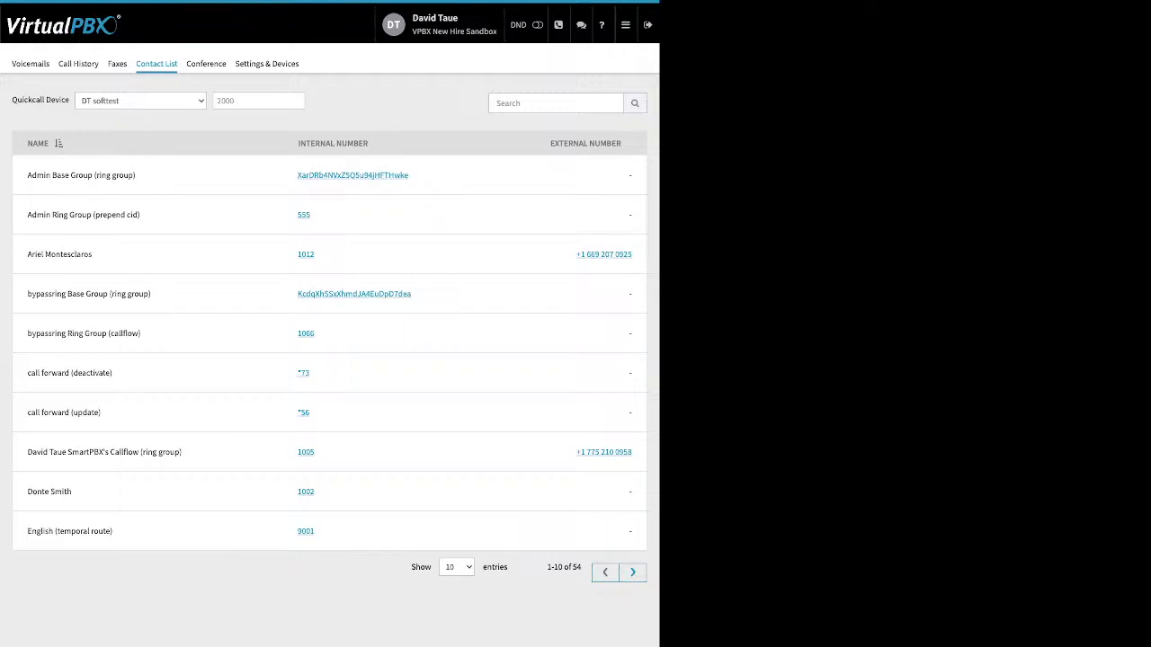
{"action": "left_click", "coordinate": [206, 63]}
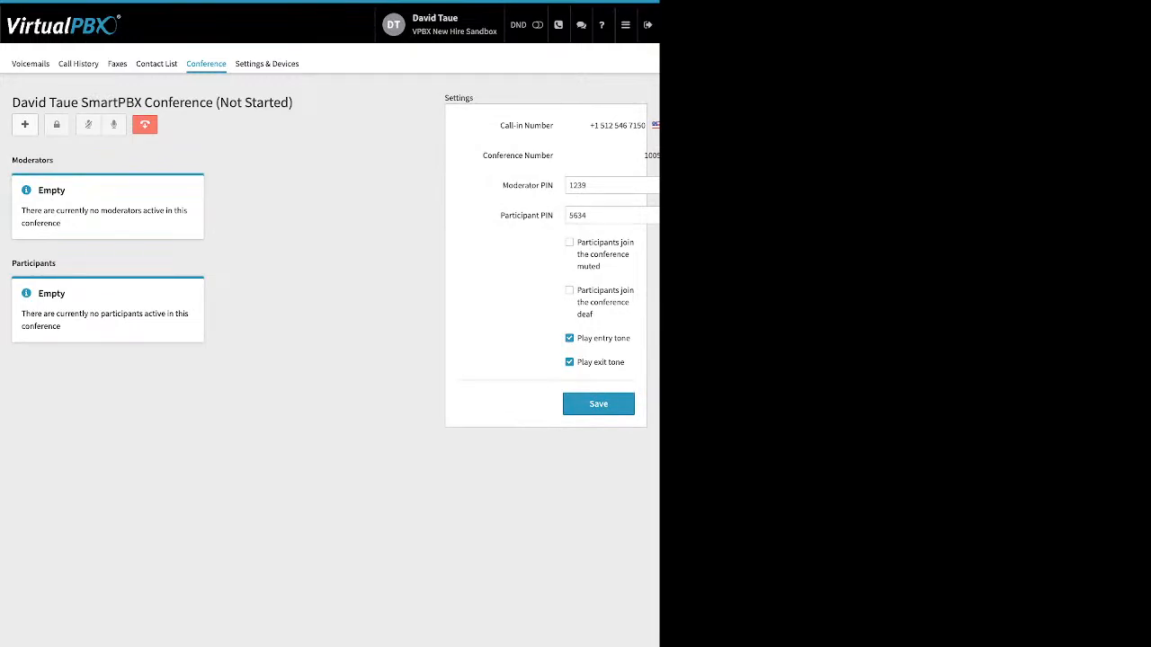
{"action": "left_click_drag", "start_coordinate": [501, 185], "coordinate": [555, 215]}
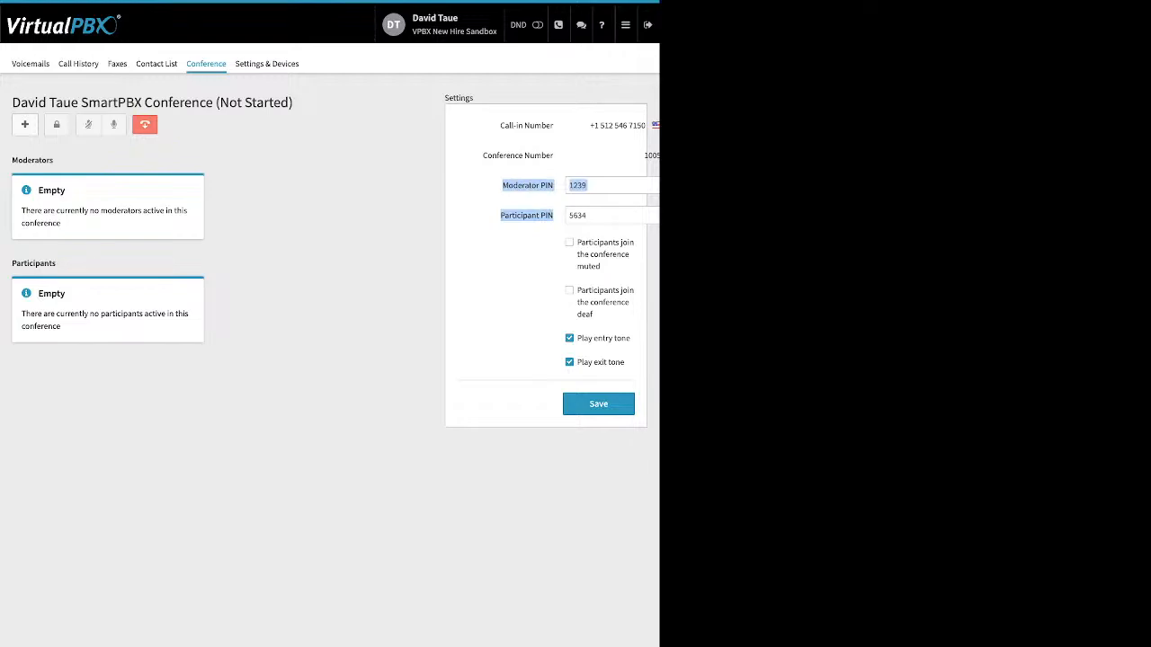
{"action": "left_click_drag", "start_coordinate": [577, 241], "coordinate": [594, 314]}
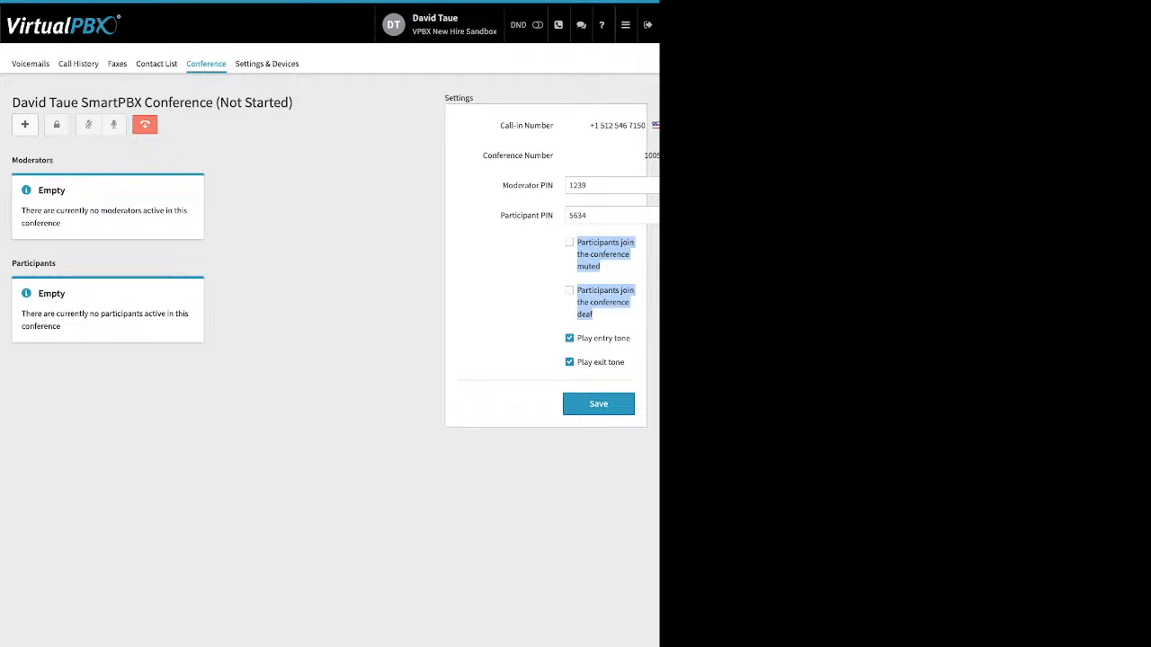
{"action": "left_click_drag", "start_coordinate": [577, 338], "coordinate": [621, 362]}
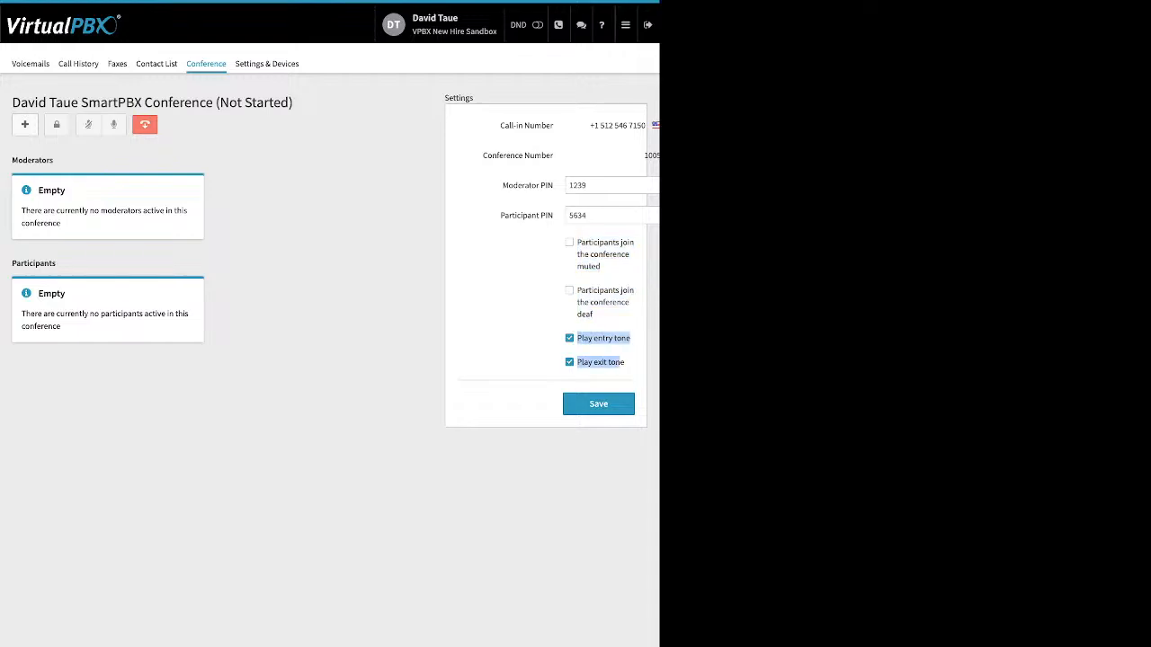
{"action": "left_click", "coordinate": [633, 364]}
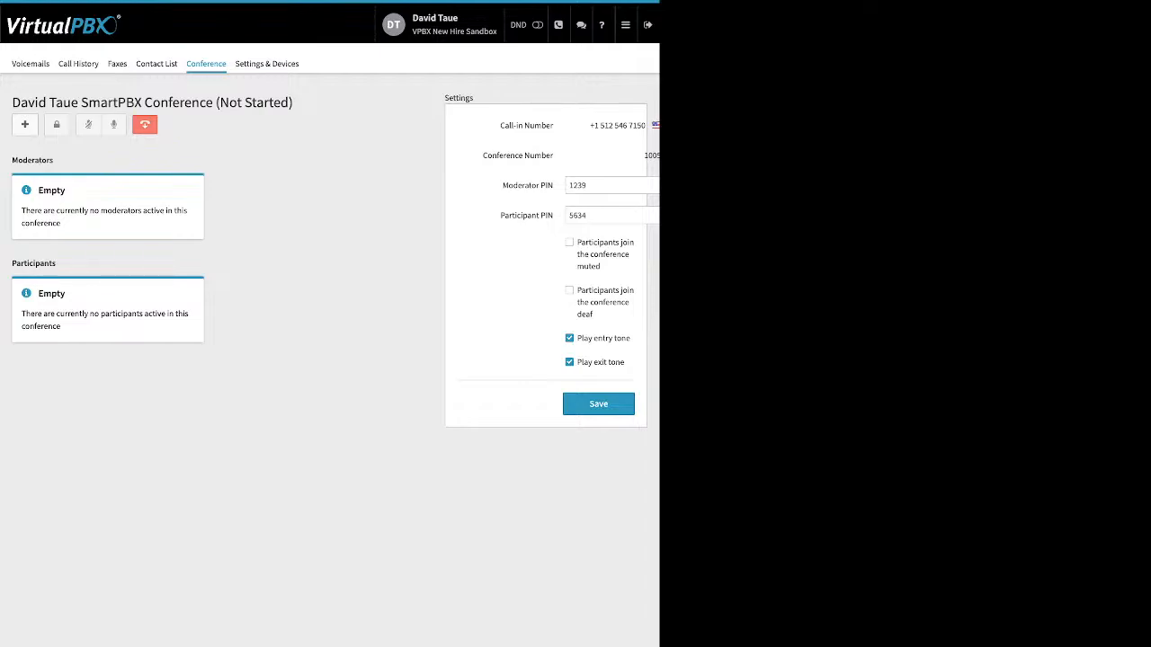
Open Settings & Devices and toggle Enable Call Forward on to show the forwarding options, then back off
{"action": "left_click", "coordinate": [266, 63]}
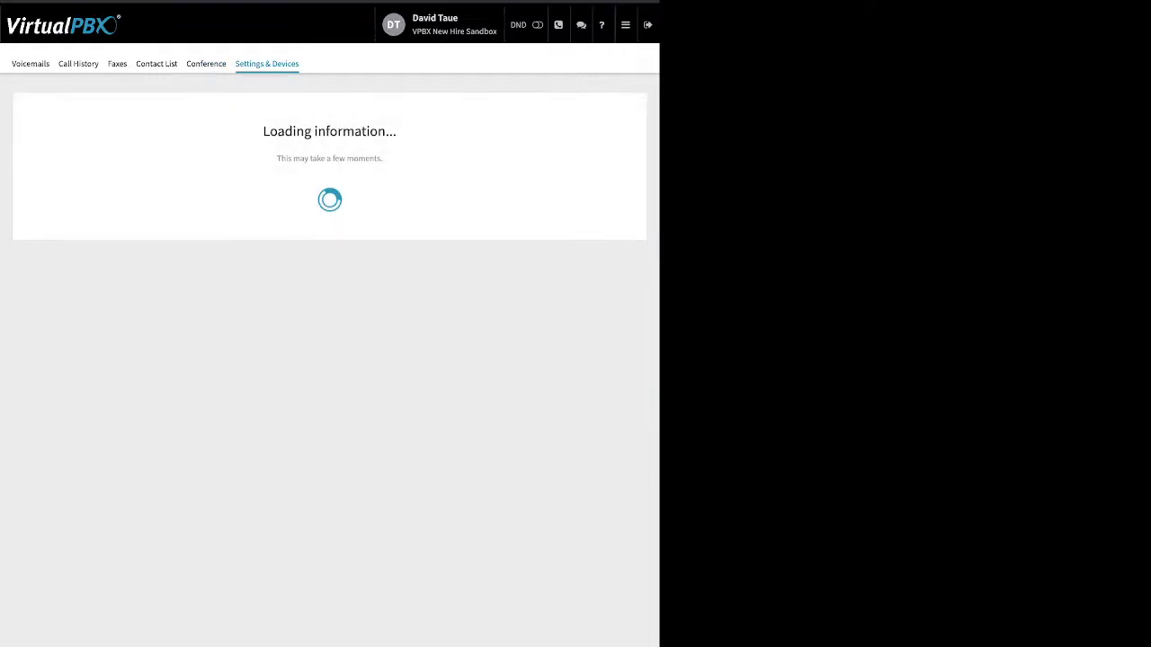
{"action": "left_click_drag", "start_coordinate": [47, 131], "coordinate": [120, 131]}
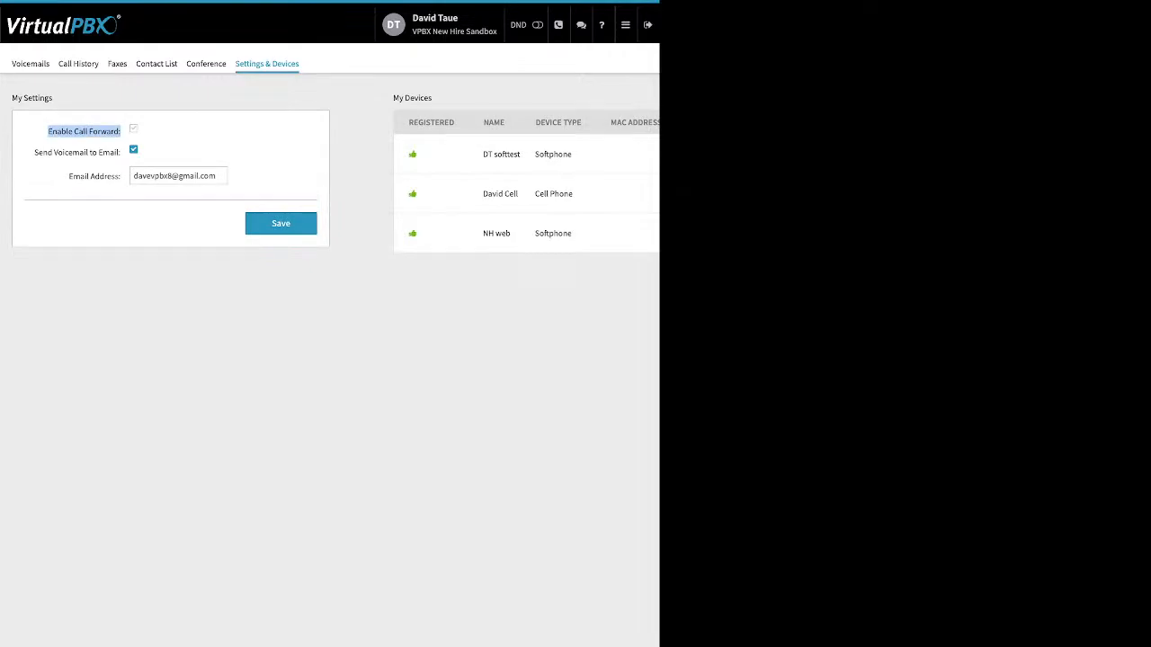
{"action": "left_click", "coordinate": [133, 128]}
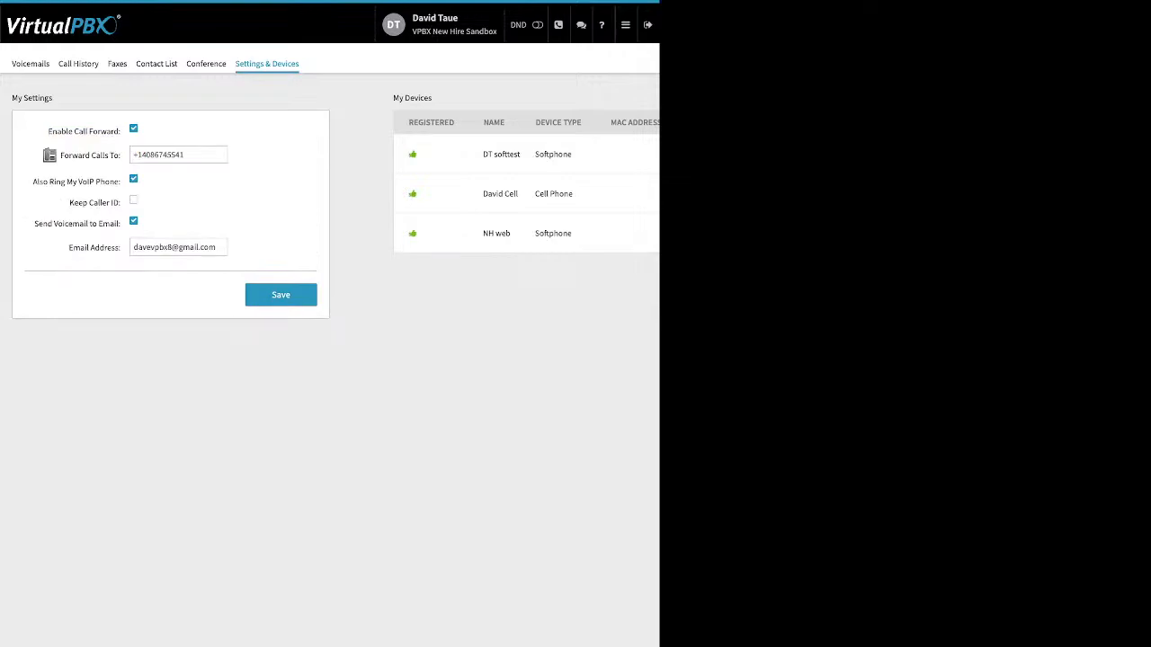
{"action": "key", "text": "space"}
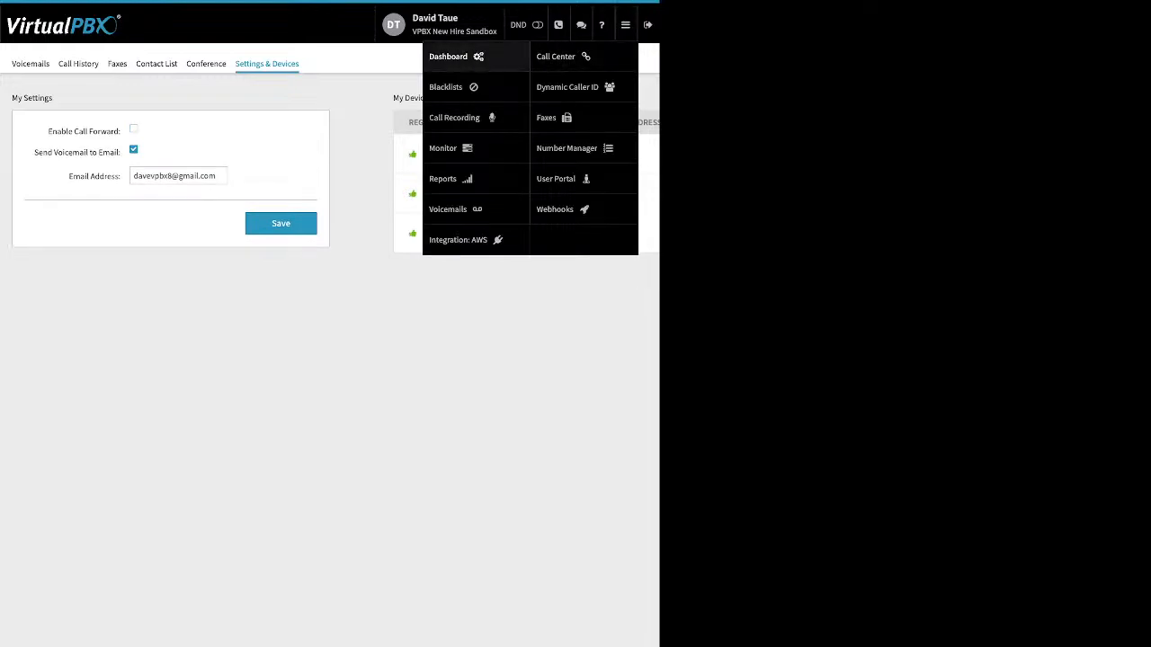
Return to the portal's Dashboard
{"action": "left_click", "coordinate": [448, 56]}
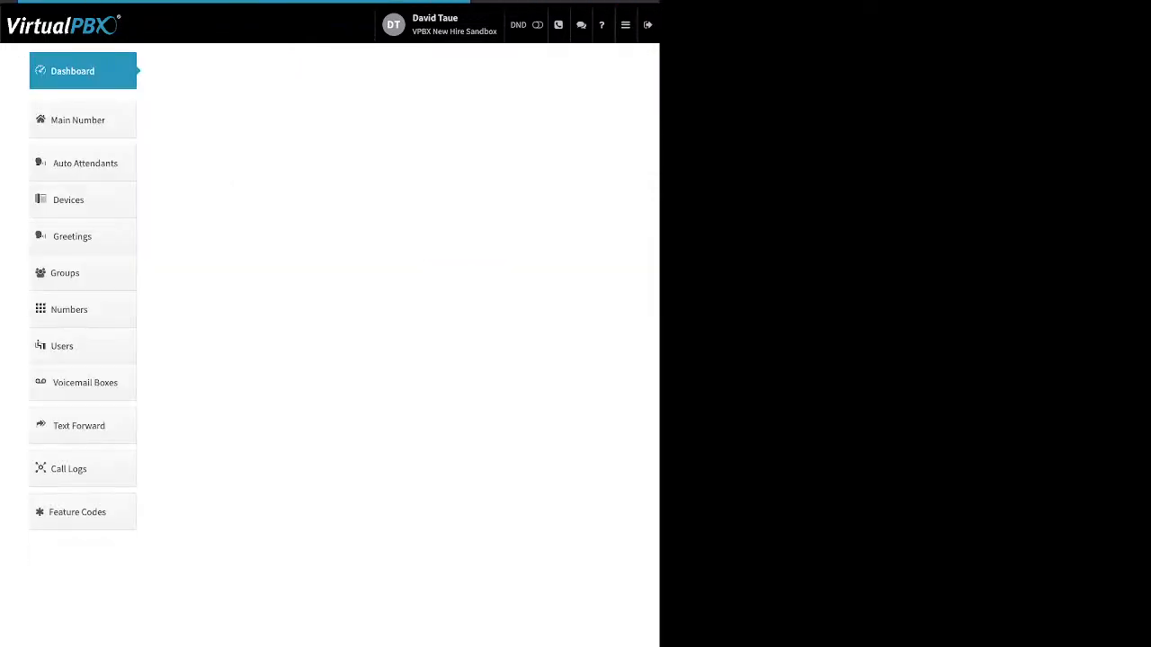